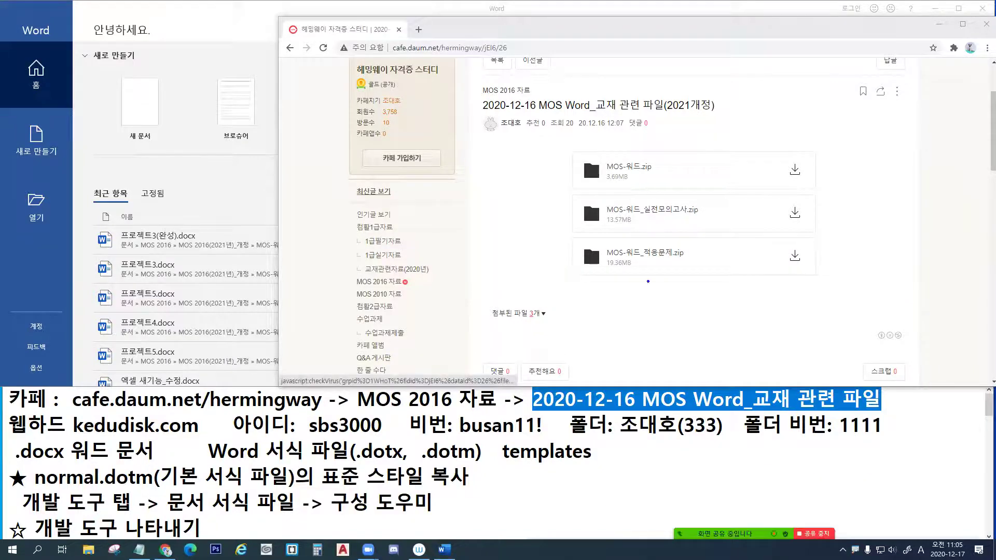
{"action": "mouse_move", "coordinate": [572, 153]}
{"action": "left_mouse_down"}
{"action": "mouse_move", "coordinate": [814, 189]}
{"action": "mouse_move", "coordinate": [794, 172]}
{"action": "left_mouse_up"}
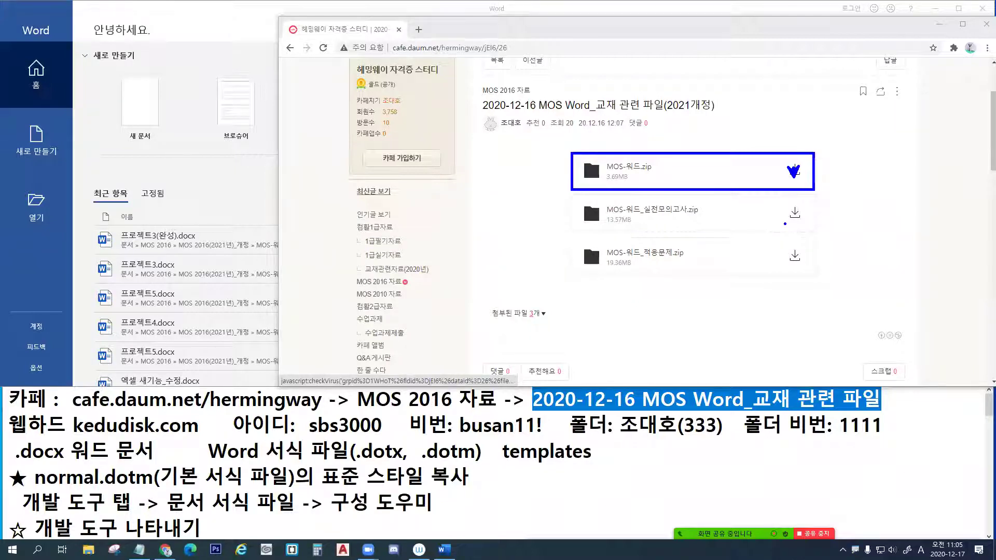
{"action": "left_click_drag", "start_coordinate": [584, 182], "coordinate": [547, 197]}
{"action": "key", "text": "Escape"}
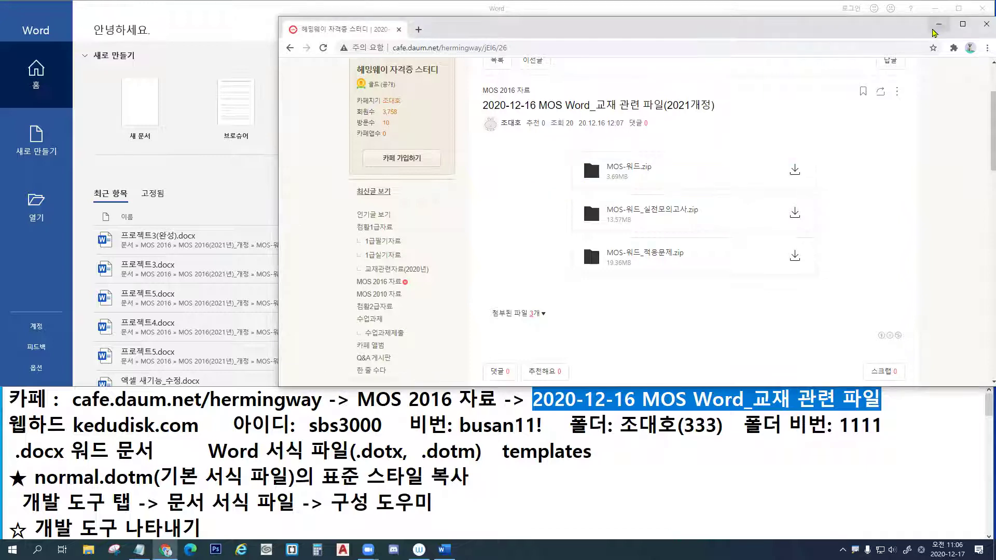
Minimize the browser window and create a new blank document from the Word start screen
{"action": "left_click", "coordinate": [939, 24]}
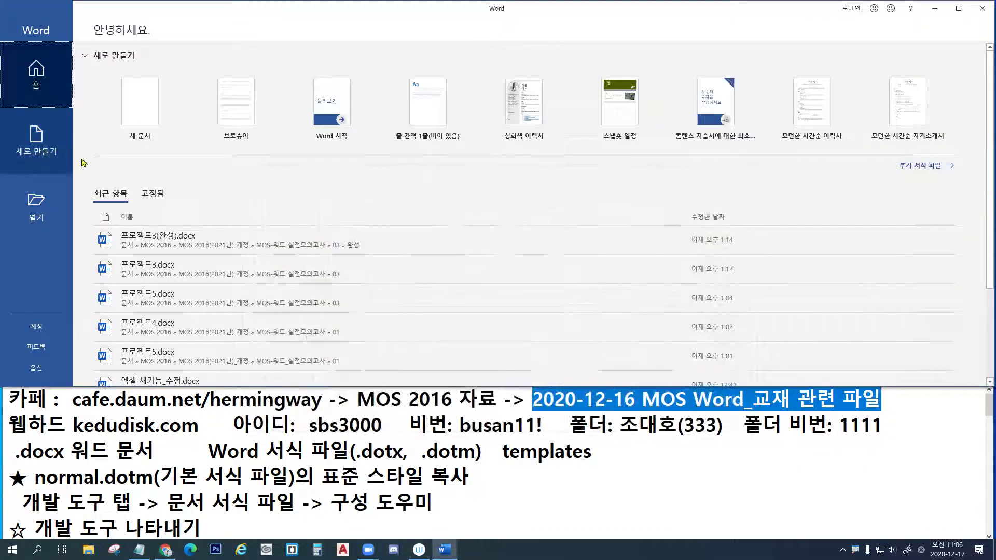
{"action": "left_click_drag", "start_coordinate": [129, 101], "coordinate": [96, 113]}
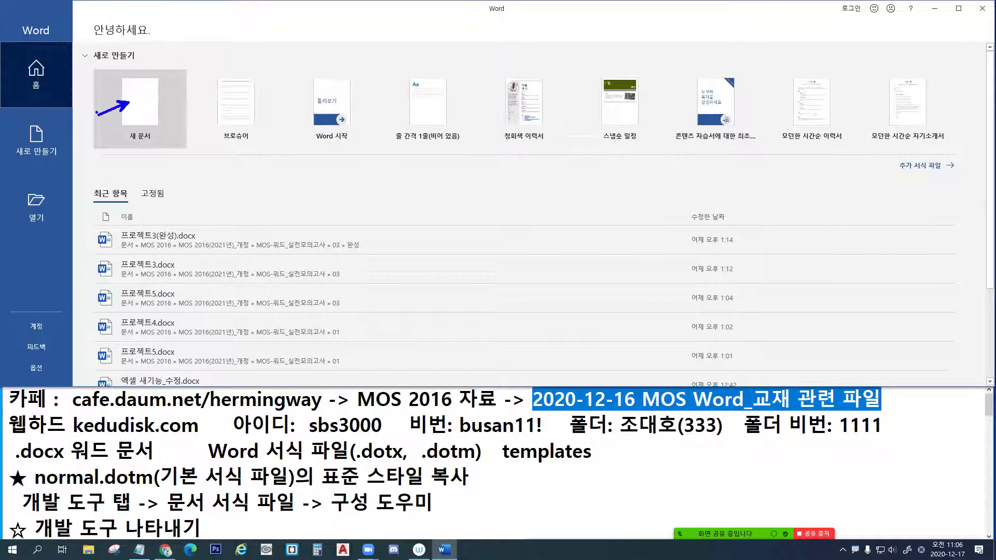
{"action": "left_click_drag", "start_coordinate": [114, 72], "coordinate": [168, 149]}
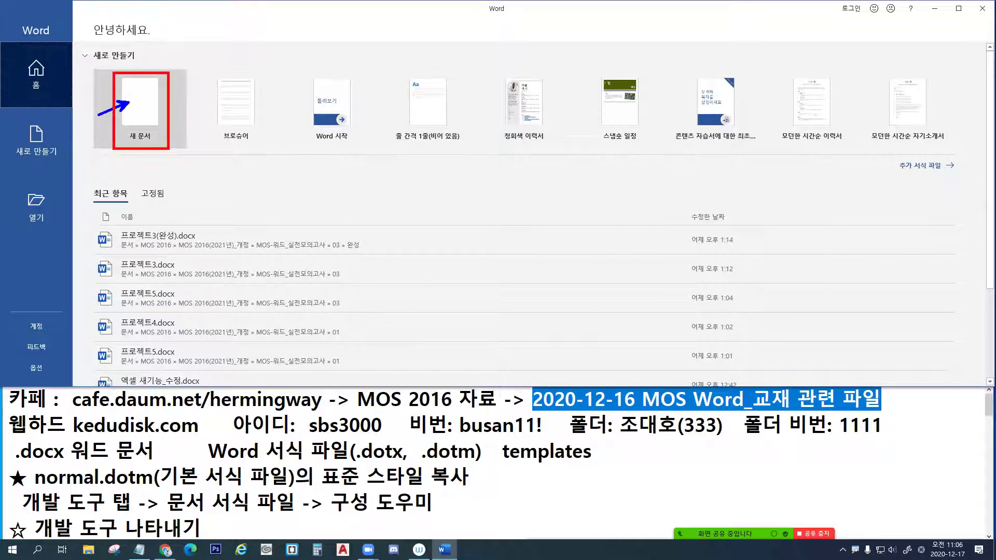
{"action": "left_click", "coordinate": [139, 95]}
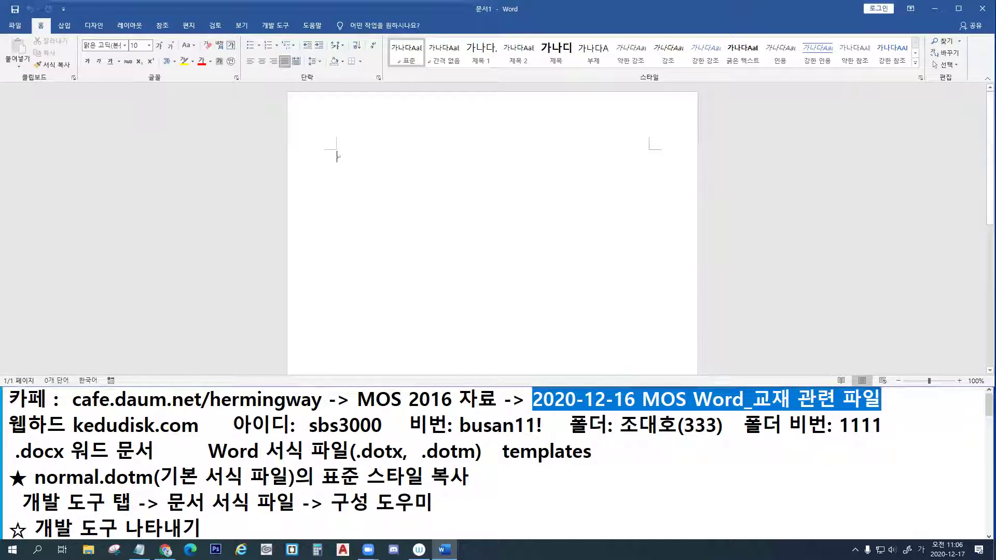
{"action": "mouse_move", "coordinate": [334, 193]}
{"action": "left_mouse_down"}
{"action": "mouse_move", "coordinate": [389, 282]}
{"action": "mouse_move", "coordinate": [408, 285]}
{"action": "left_mouse_up"}
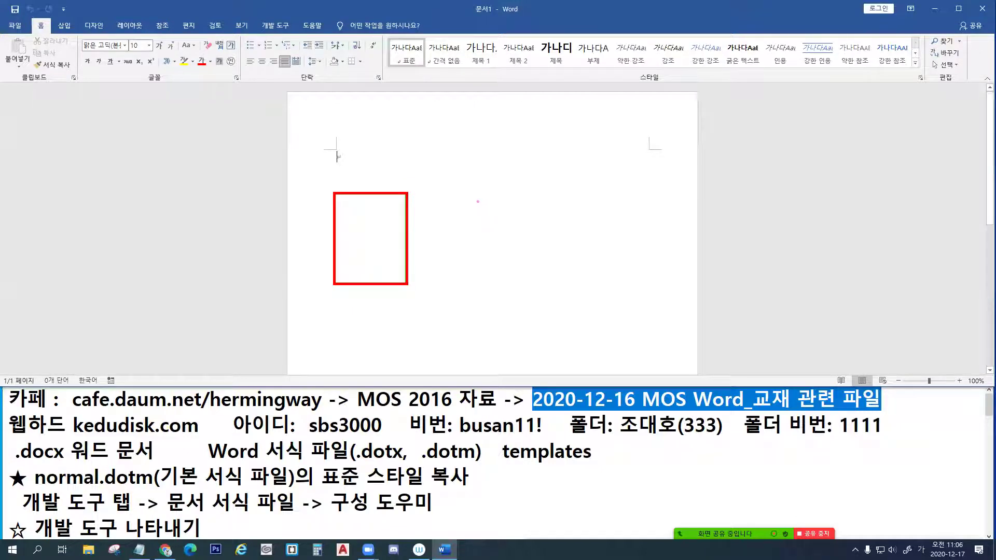
{"action": "left_click_drag", "start_coordinate": [476, 194], "coordinate": [545, 286]}
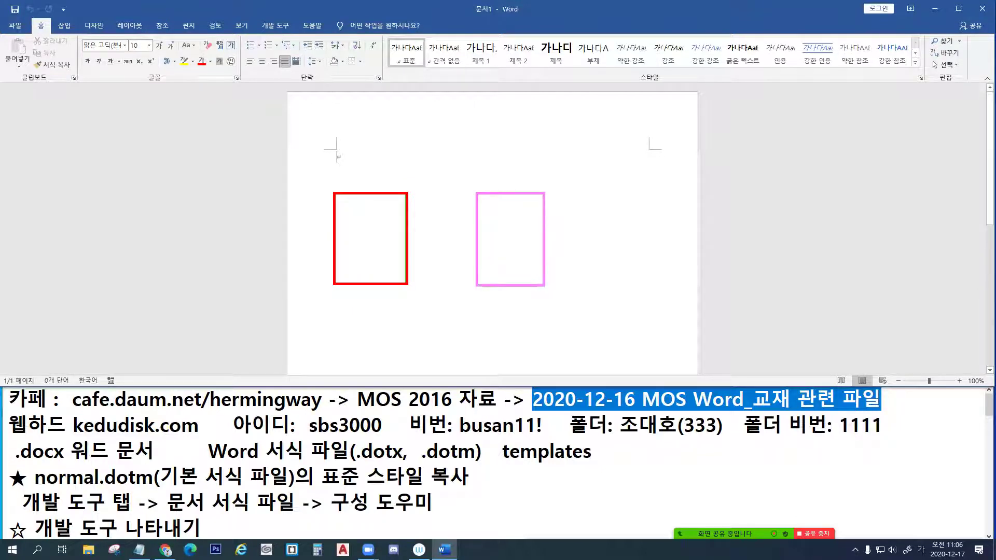
{"action": "mouse_move", "coordinate": [444, 229]}
{"action": "left_mouse_down"}
{"action": "mouse_move", "coordinate": [427, 232]}
{"action": "mouse_move", "coordinate": [462, 232]}
{"action": "left_mouse_up"}
{"action": "left_click_drag", "start_coordinate": [386, 209], "coordinate": [394, 221]}
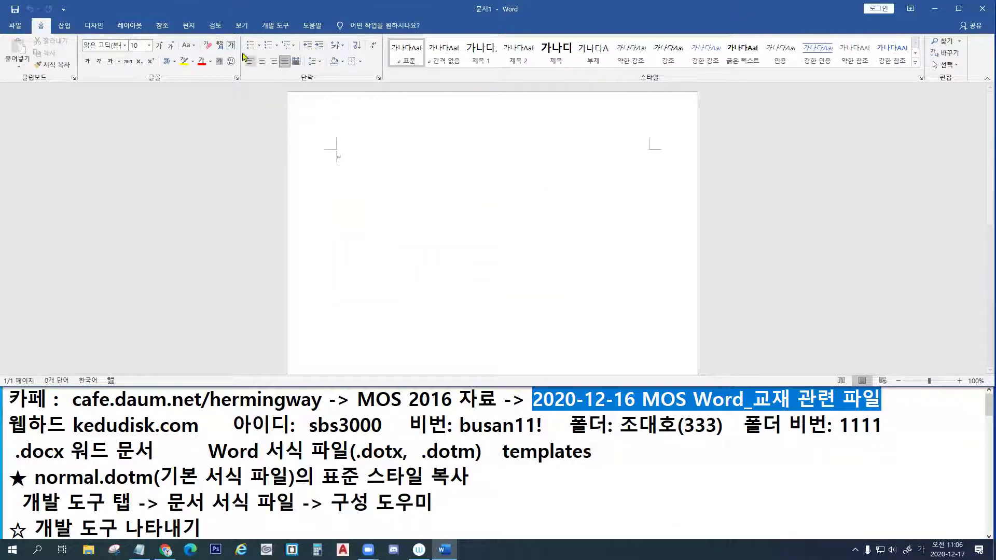
Start the Compare (비교) command for comparing two versions of a document
{"action": "left_click", "coordinate": [219, 32]}
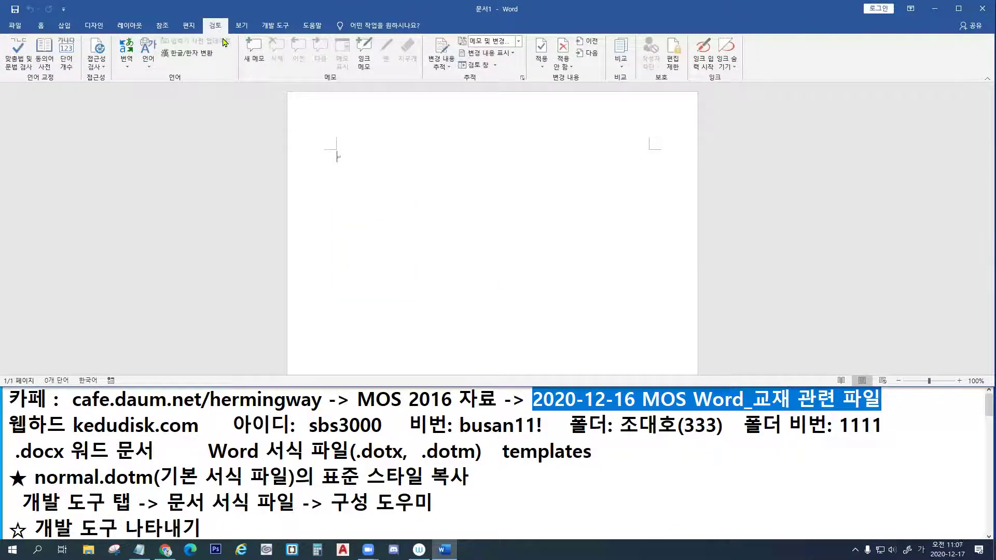
{"action": "left_click_drag", "start_coordinate": [203, 19], "coordinate": [228, 35]}
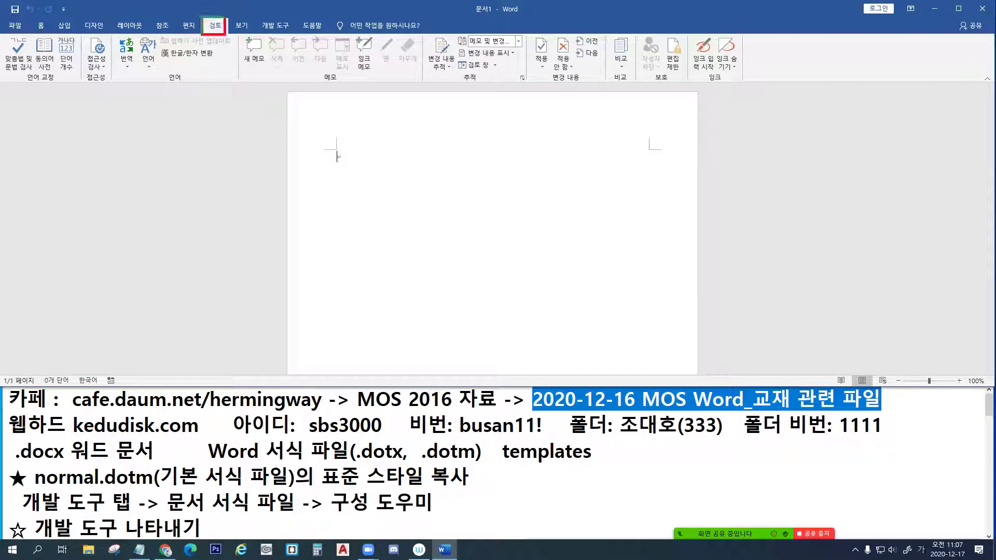
{"action": "mouse_move", "coordinate": [601, 32]}
{"action": "left_mouse_down"}
{"action": "mouse_move", "coordinate": [637, 85]}
{"action": "mouse_move", "coordinate": [630, 62]}
{"action": "left_mouse_up"}
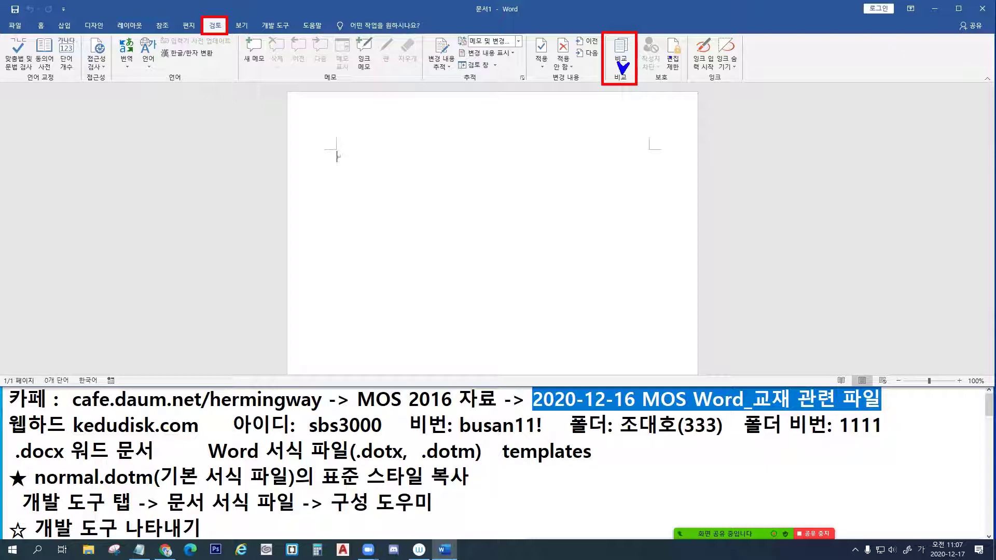
{"action": "left_click", "coordinate": [621, 54]}
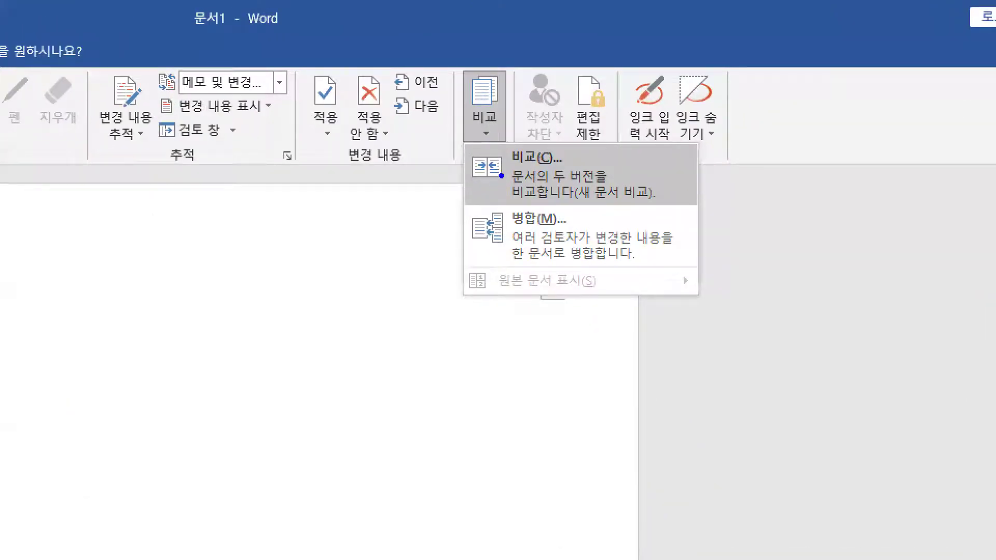
{"action": "left_click", "coordinate": [496, 168]}
{"action": "left_click_drag", "start_coordinate": [501, 212], "coordinate": [510, 243]}
{"action": "mouse_move", "coordinate": [467, 141]}
{"action": "left_mouse_down"}
{"action": "mouse_move", "coordinate": [562, 162]}
{"action": "mouse_move", "coordinate": [688, 210]}
{"action": "left_mouse_up"}
{"action": "left_click_drag", "start_coordinate": [662, 176], "coordinate": [732, 205]}
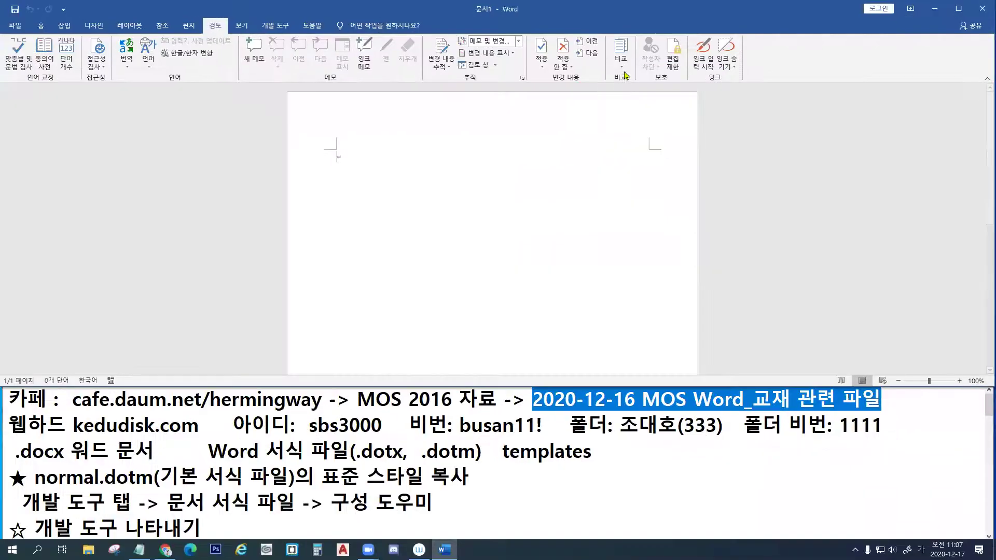
{"action": "left_click", "coordinate": [484, 106]}
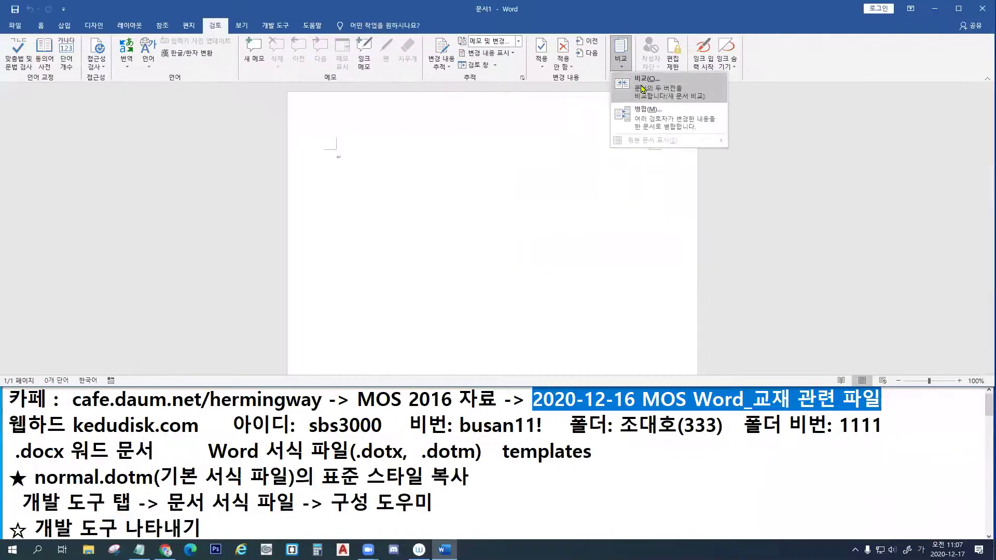
{"action": "left_click", "coordinate": [643, 87]}
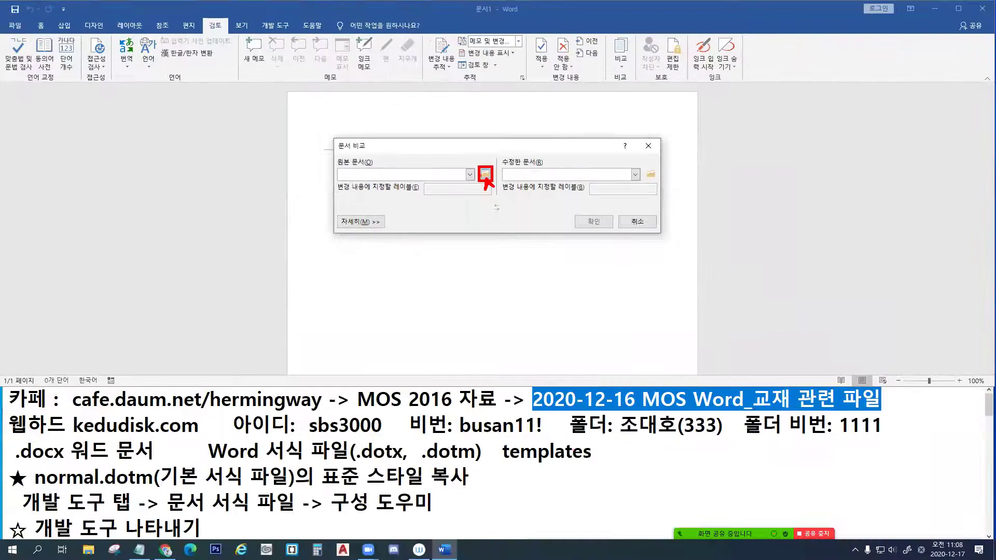
Choose 엑셀 새기능.docx from 문서 > MOS 2016 > MOS 2016(2021년)_개정 > MOS-워드 > Chapter 1 as the original document
{"action": "mouse_move", "coordinate": [533, 384]}
{"action": "left_mouse_down"}
{"action": "mouse_move", "coordinate": [690, 414]}
{"action": "mouse_move", "coordinate": [884, 413]}
{"action": "left_mouse_up"}
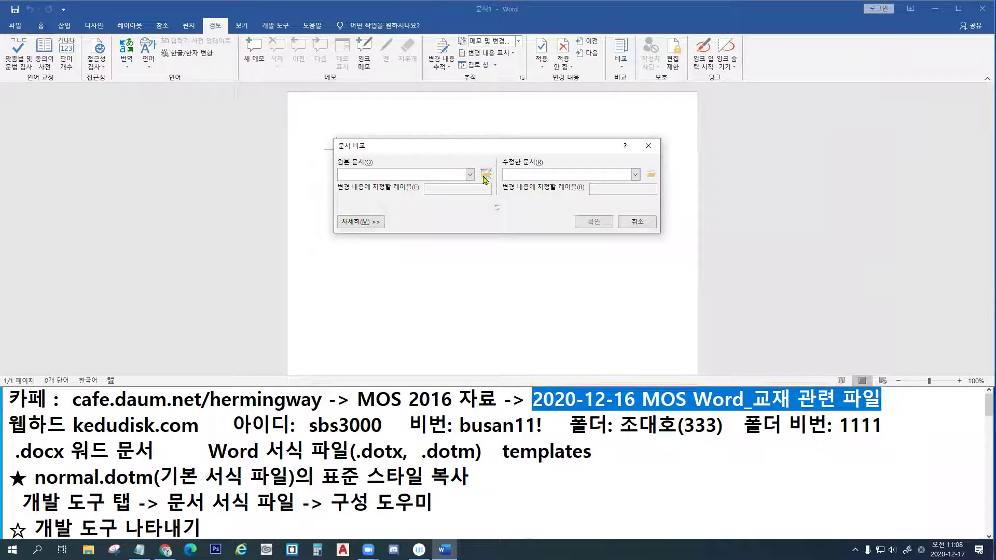
{"action": "left_click", "coordinate": [485, 175]}
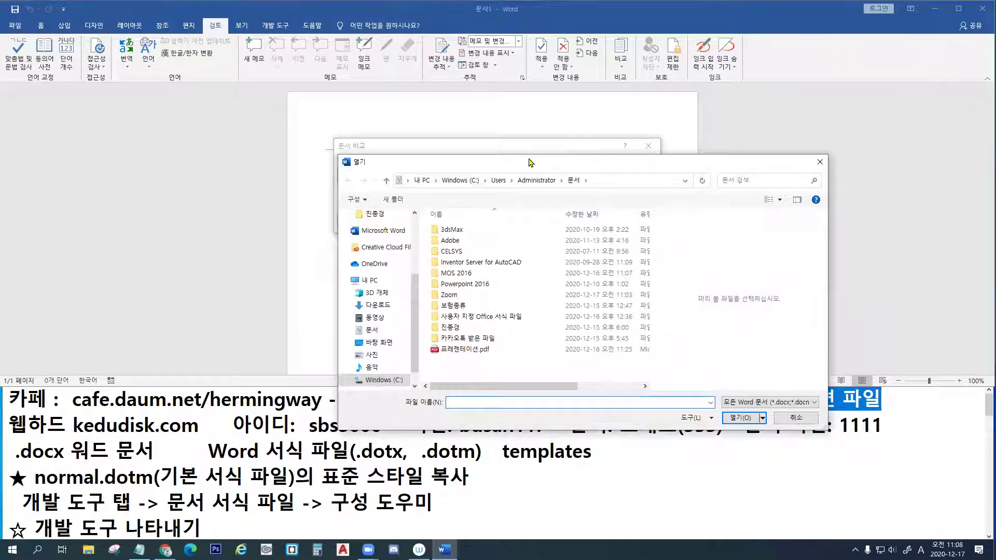
{"action": "left_click_drag", "start_coordinate": [530, 162], "coordinate": [694, 92]}
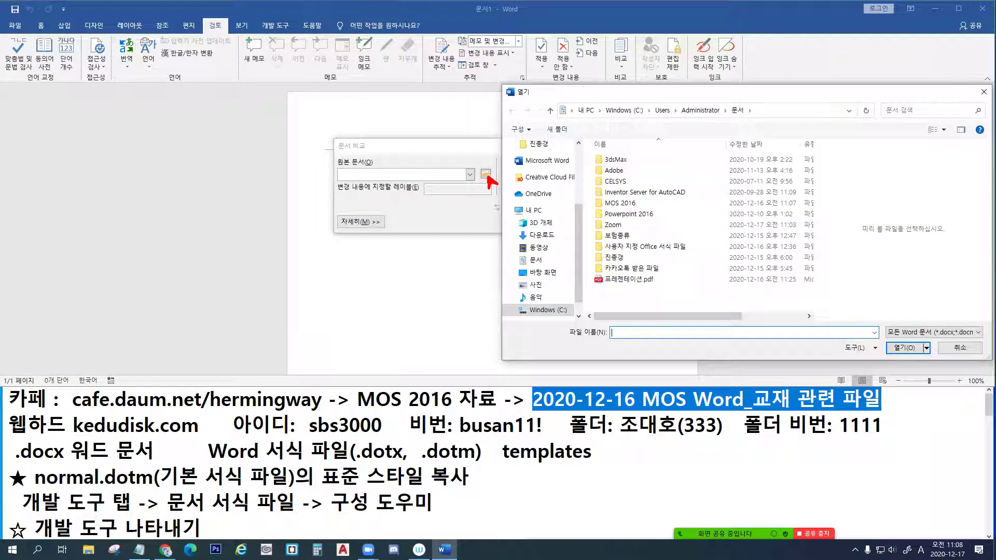
{"action": "double_click", "coordinate": [664, 202]}
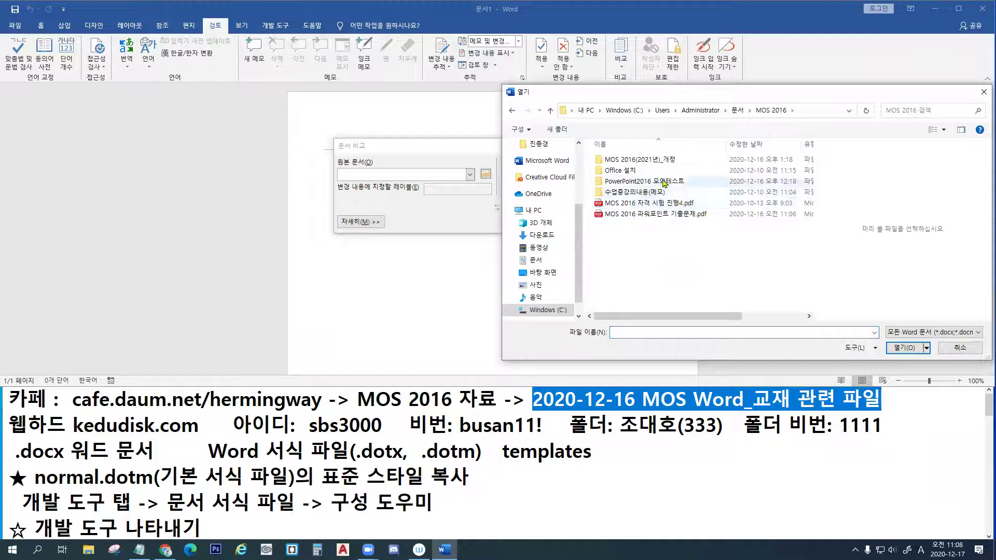
{"action": "double_click", "coordinate": [664, 159]}
{"action": "double_click", "coordinate": [619, 160]}
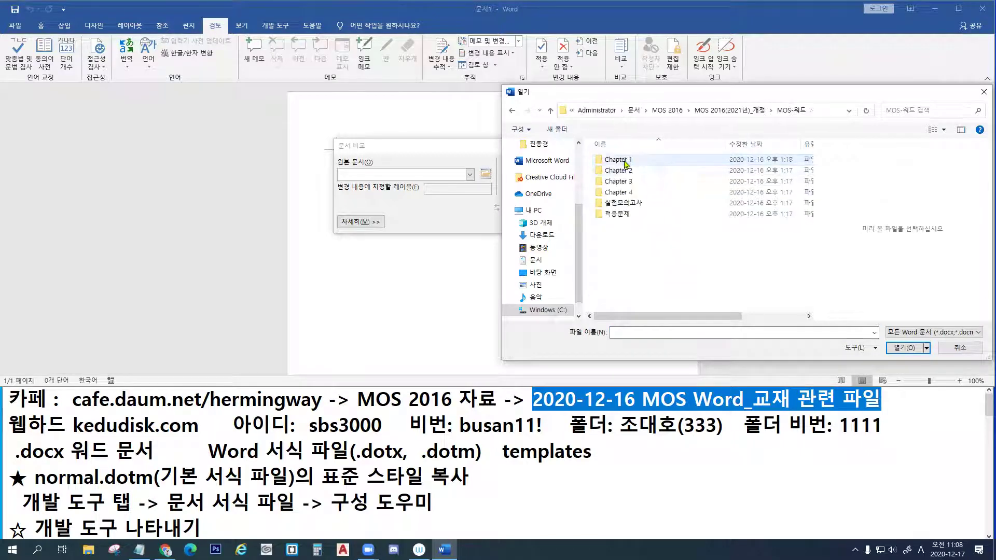
{"action": "double_click", "coordinate": [618, 160]}
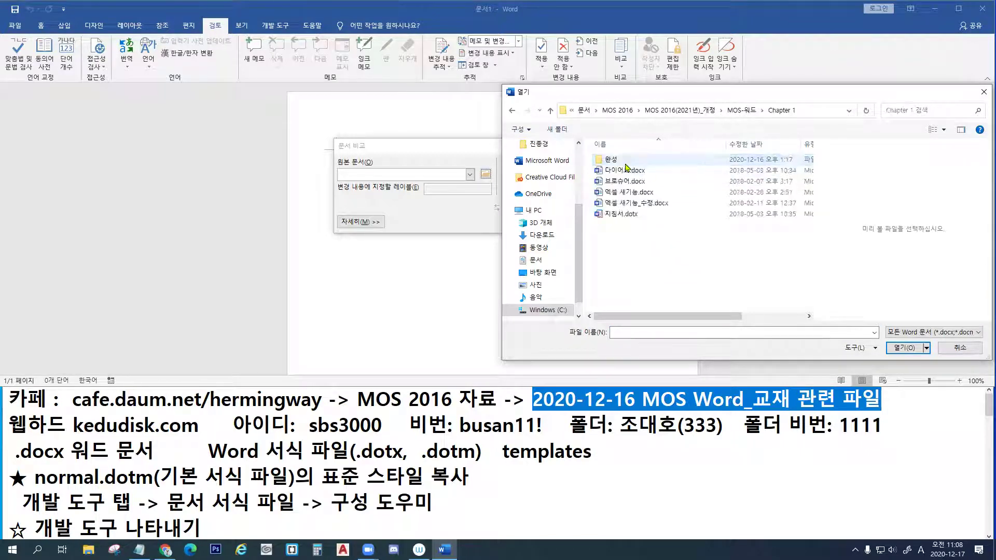
{"action": "left_click", "coordinate": [638, 192]}
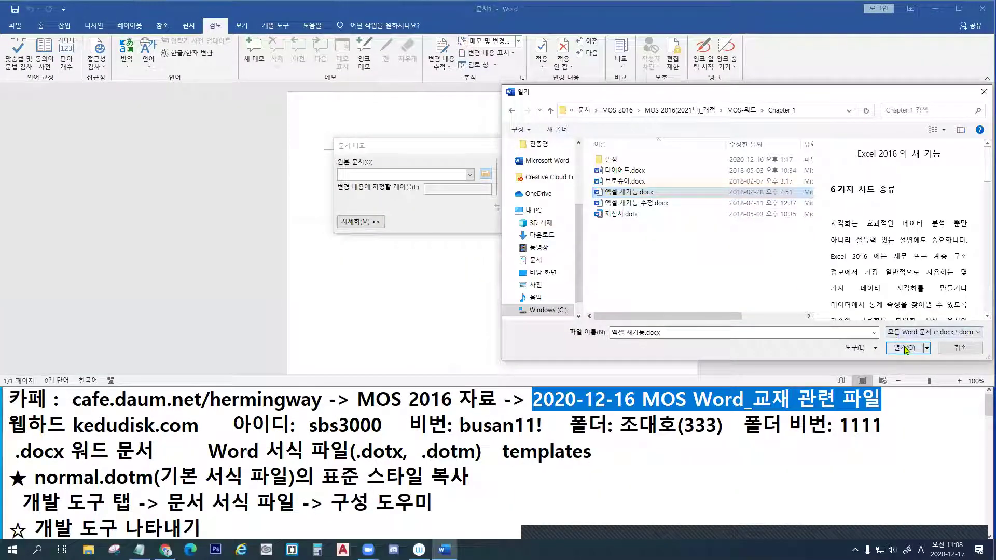
{"action": "left_click", "coordinate": [906, 348]}
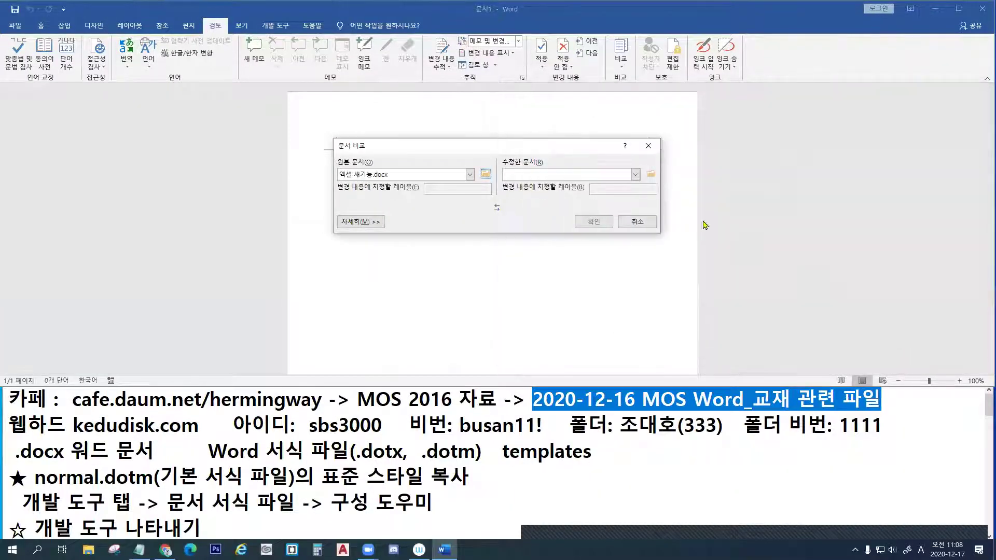
Choose 엑셀 새기능_수정.docx from the same Chapter 1 folder of MOS-워드 as the revised document
{"action": "left_click", "coordinate": [651, 174]}
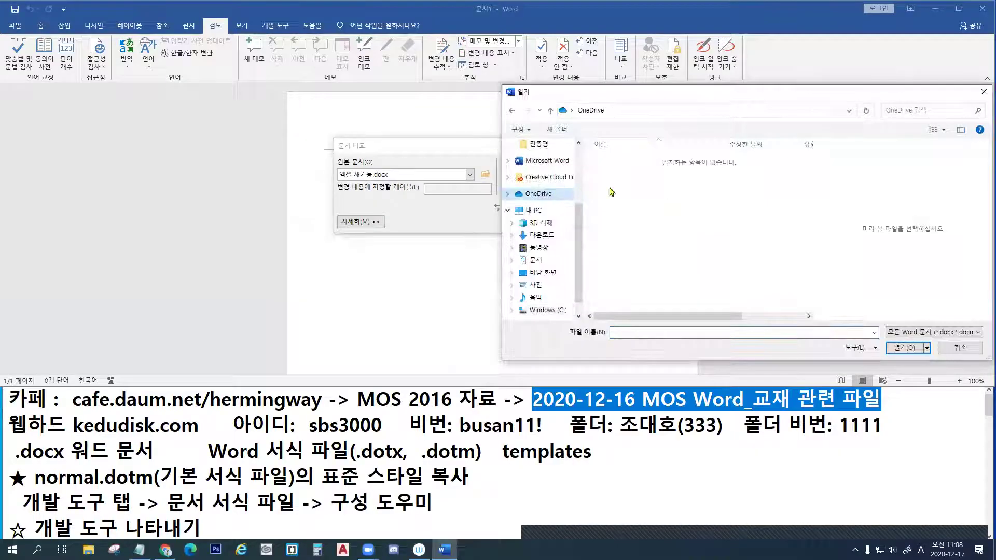
{"action": "left_click", "coordinate": [982, 94]}
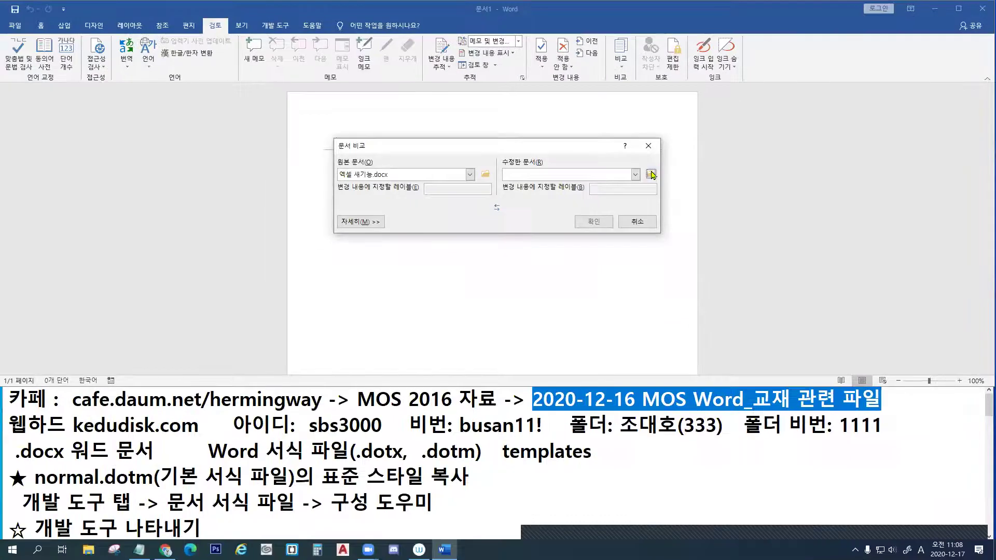
{"action": "left_click", "coordinate": [497, 275]}
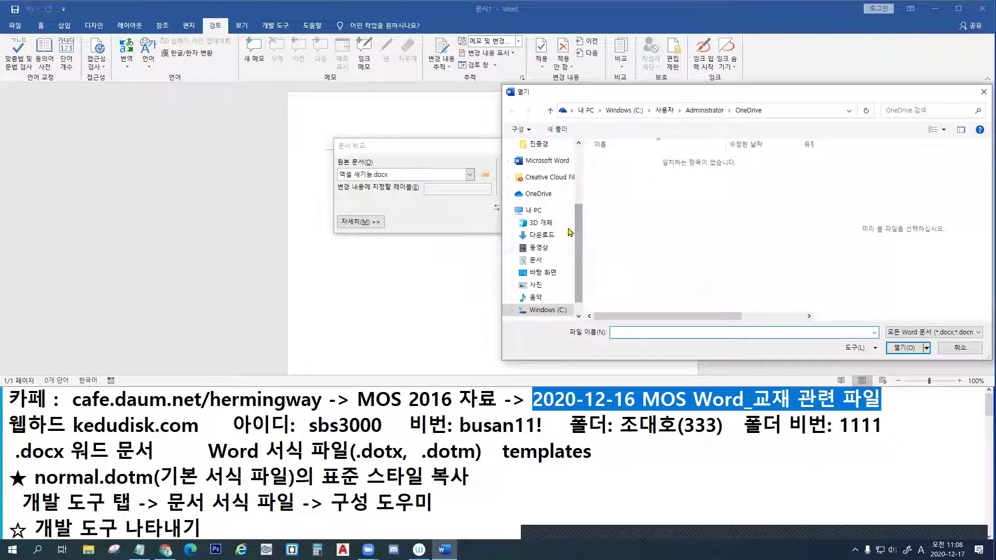
{"action": "left_click", "coordinate": [534, 260]}
{"action": "double_click", "coordinate": [643, 202]}
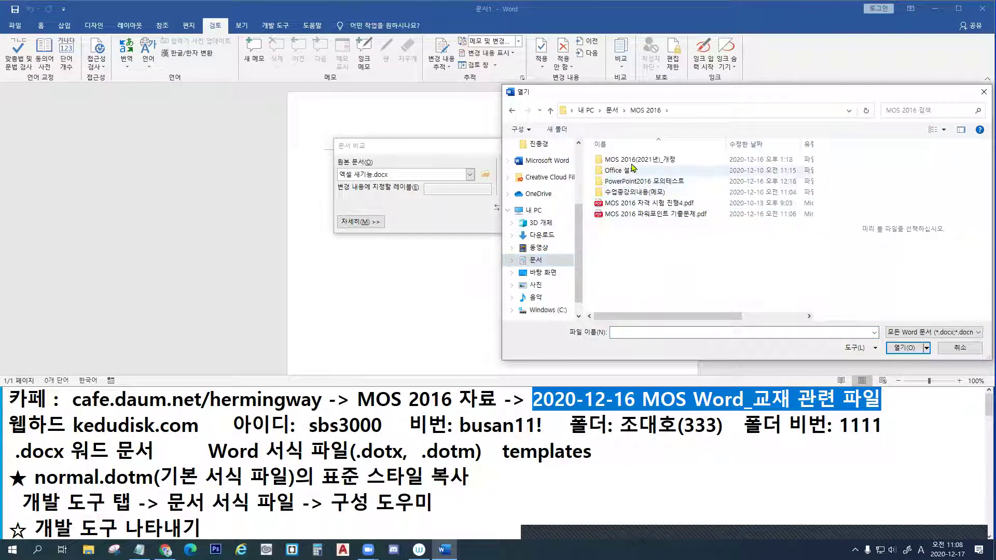
{"action": "double_click", "coordinate": [660, 166]}
{"action": "double_click", "coordinate": [620, 165]}
{"action": "double_click", "coordinate": [620, 164]}
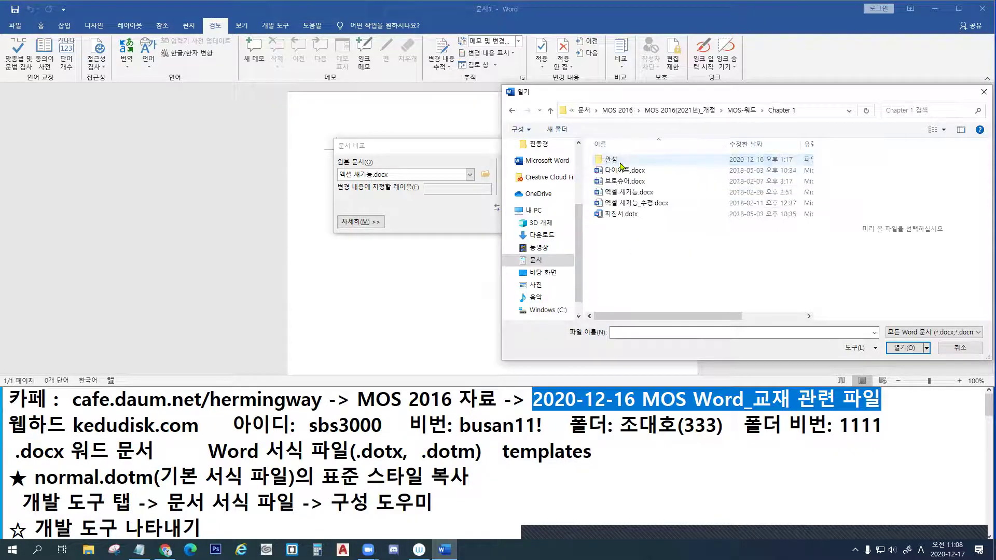
{"action": "left_click", "coordinate": [646, 205]}
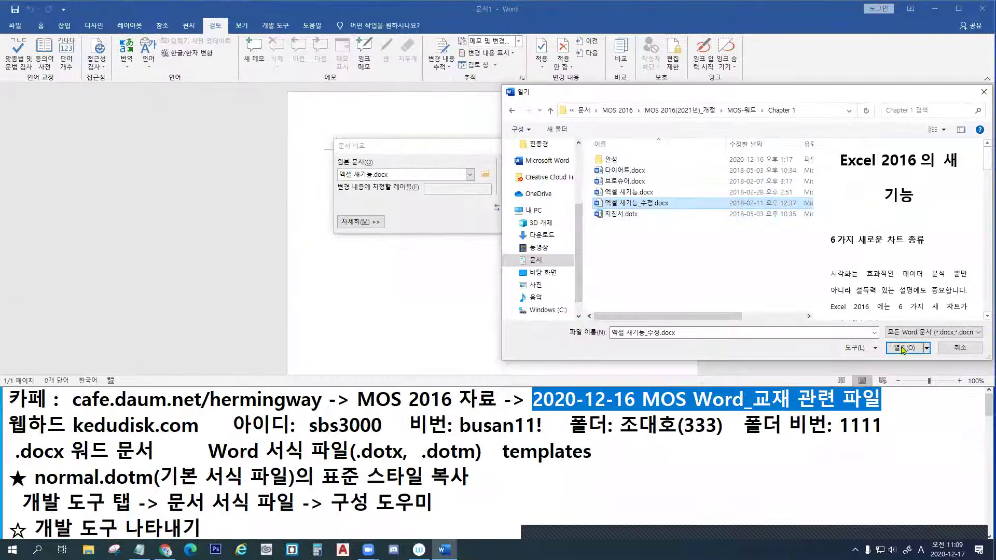
{"action": "left_click", "coordinate": [902, 349]}
Expand the detailed comparison settings and choose the revised document (수정한 문서) as the location for showing changes
{"action": "left_click", "coordinate": [380, 228]}
{"action": "key", "text": "ctrl+2"}
{"action": "mouse_move", "coordinate": [335, 212]}
{"action": "left_mouse_down"}
{"action": "mouse_move", "coordinate": [388, 231]}
{"action": "mouse_move", "coordinate": [371, 236]}
{"action": "left_mouse_up"}
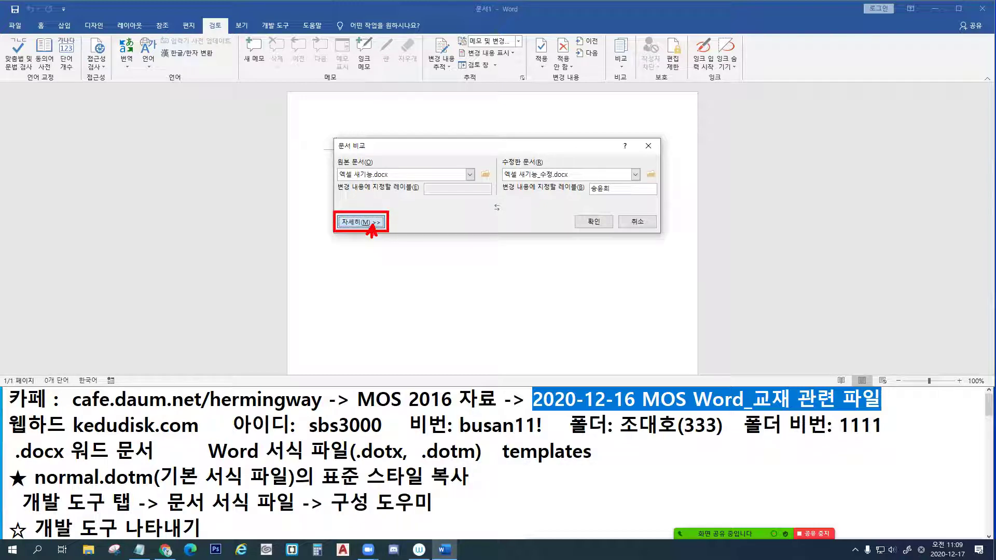
{"action": "key", "text": "Escape"}
{"action": "left_click", "coordinate": [377, 223]}
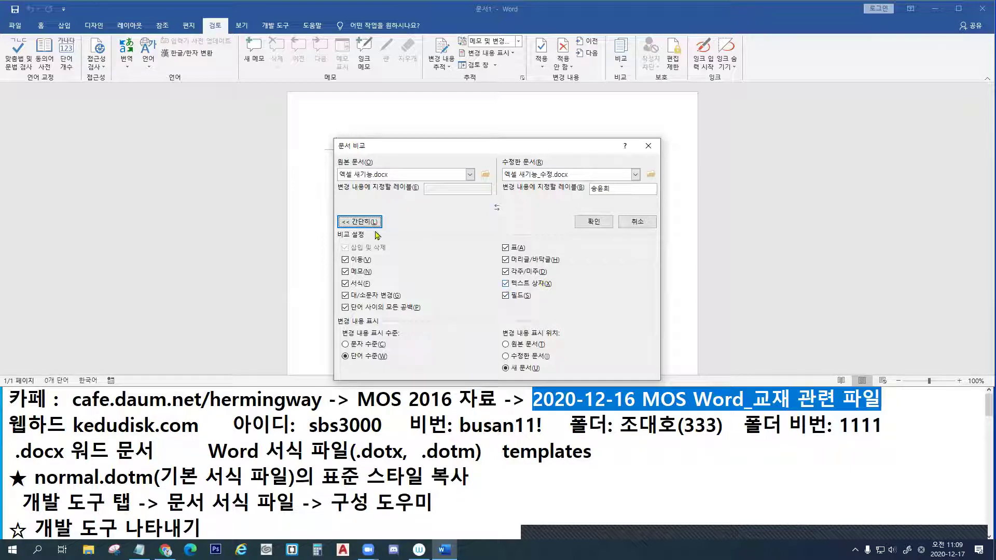
{"action": "left_click", "coordinate": [508, 344]}
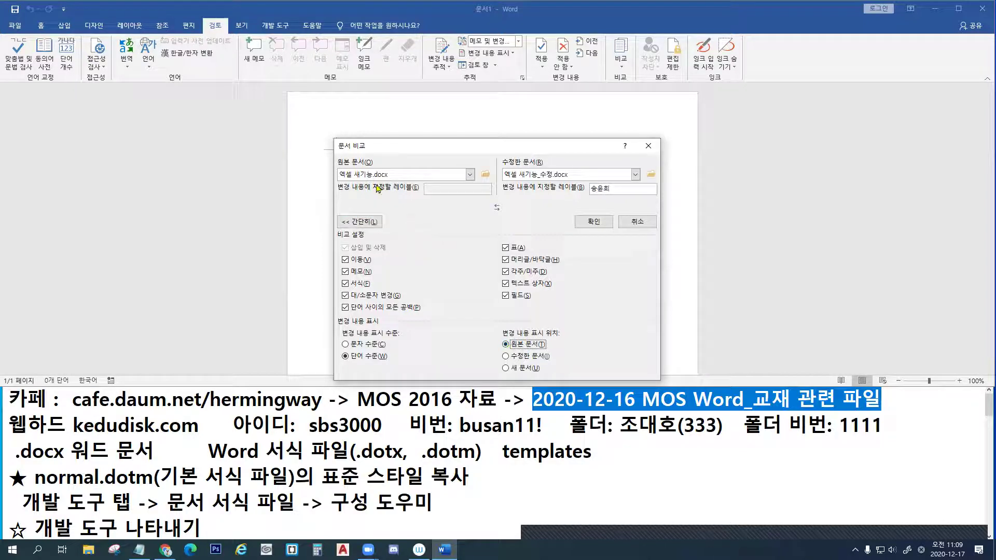
{"action": "left_click_drag", "start_coordinate": [337, 182], "coordinate": [393, 181]}
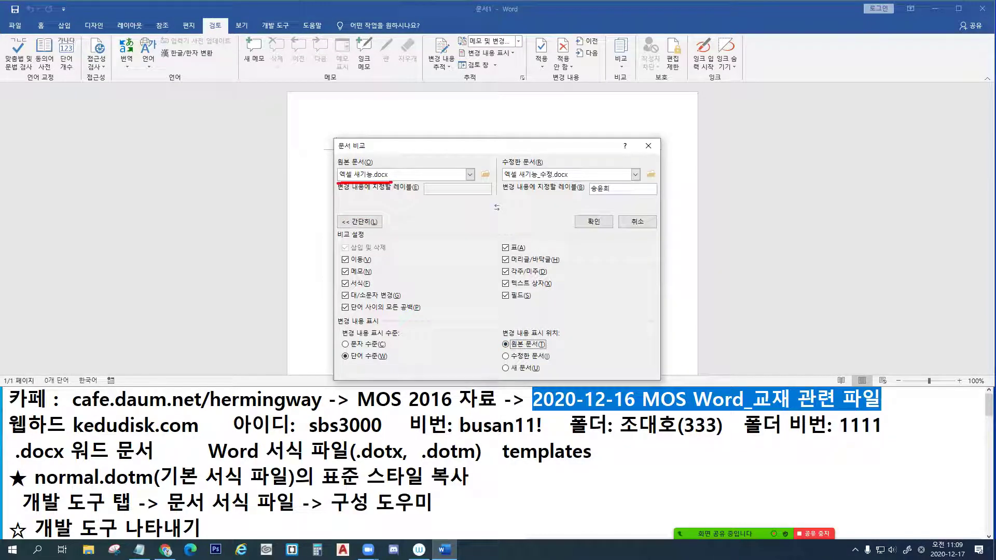
{"action": "left_click", "coordinate": [505, 356]}
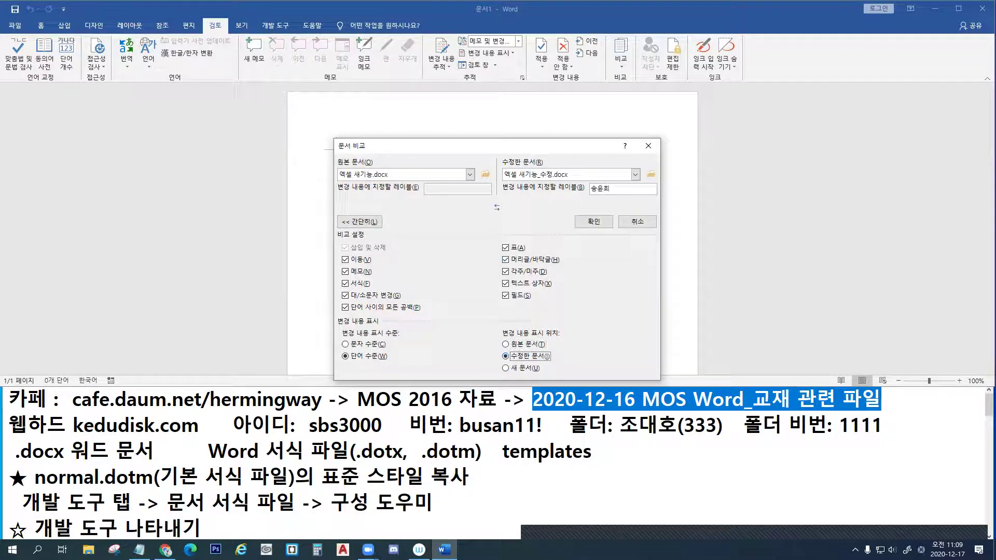
Choose a new document (새 문서) as the location for showing changes and run the comparison of the two files
{"action": "left_click_drag", "start_coordinate": [506, 178], "coordinate": [567, 178]}
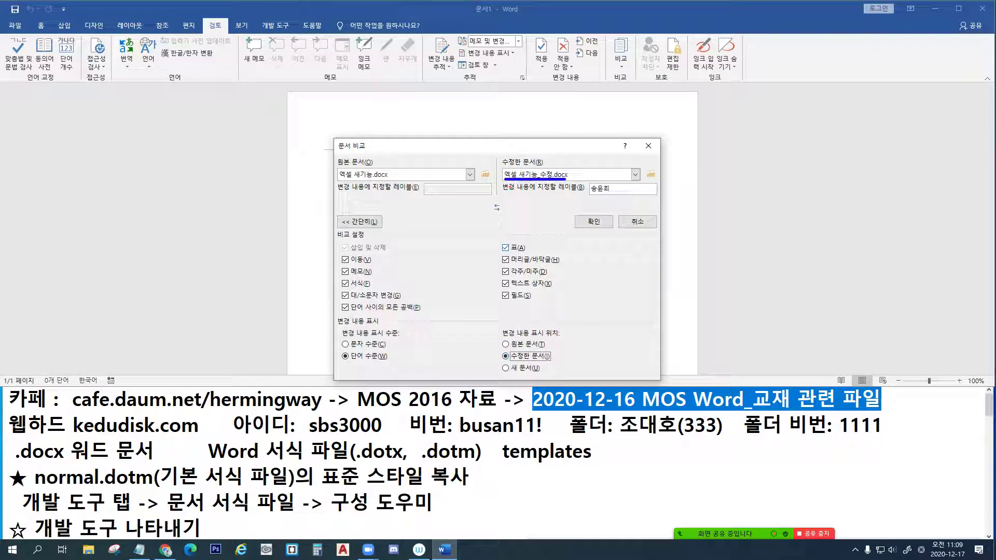
{"action": "left_click", "coordinate": [505, 368]}
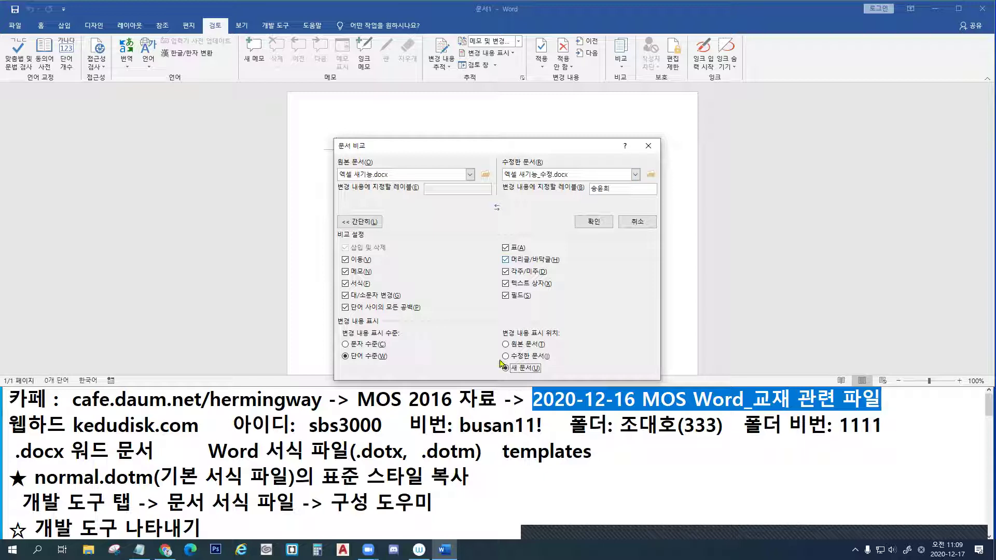
{"action": "key", "text": "ctrl+2"}
{"action": "left_click_drag", "start_coordinate": [499, 361], "coordinate": [550, 376]}
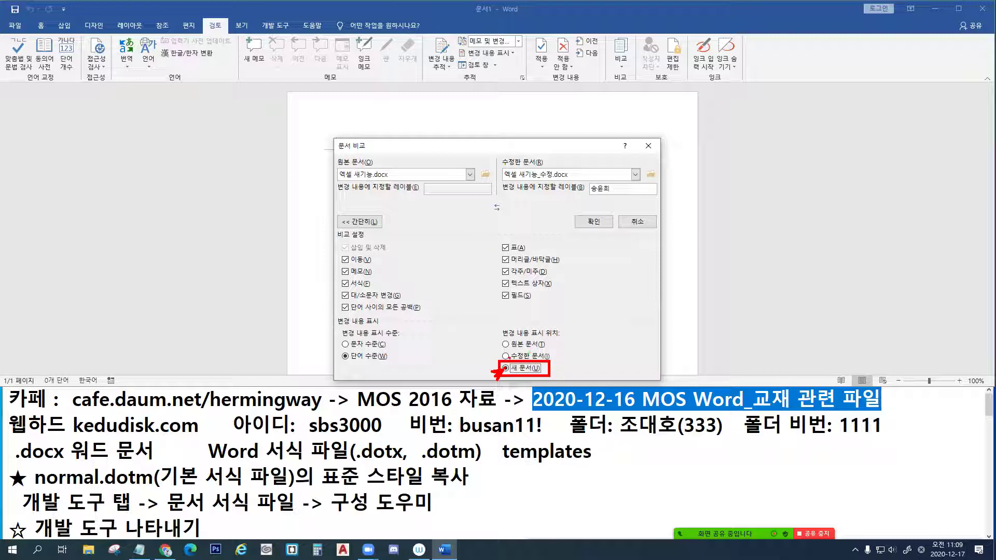
{"action": "left_click", "coordinate": [505, 344]}
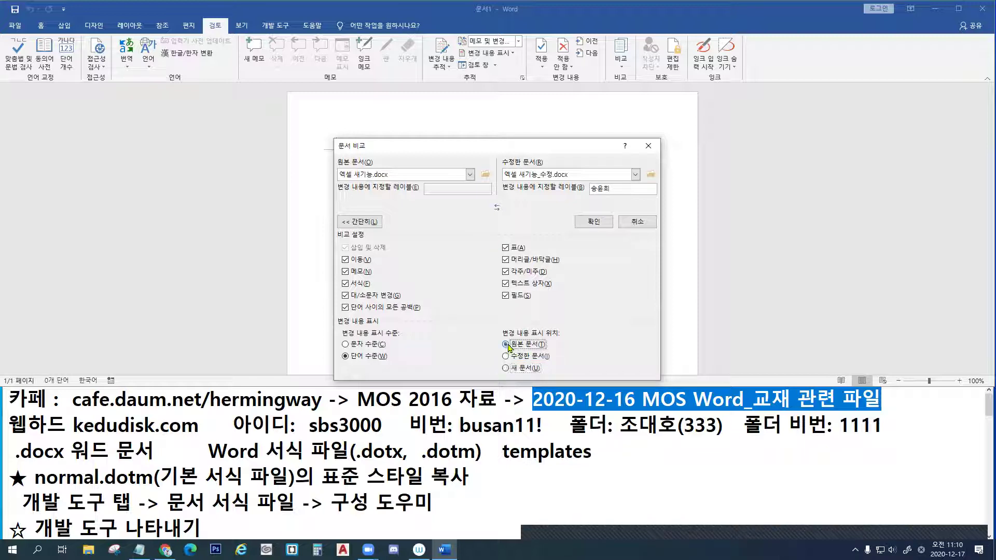
{"action": "left_click", "coordinate": [506, 356]}
{"action": "left_click", "coordinate": [505, 368]}
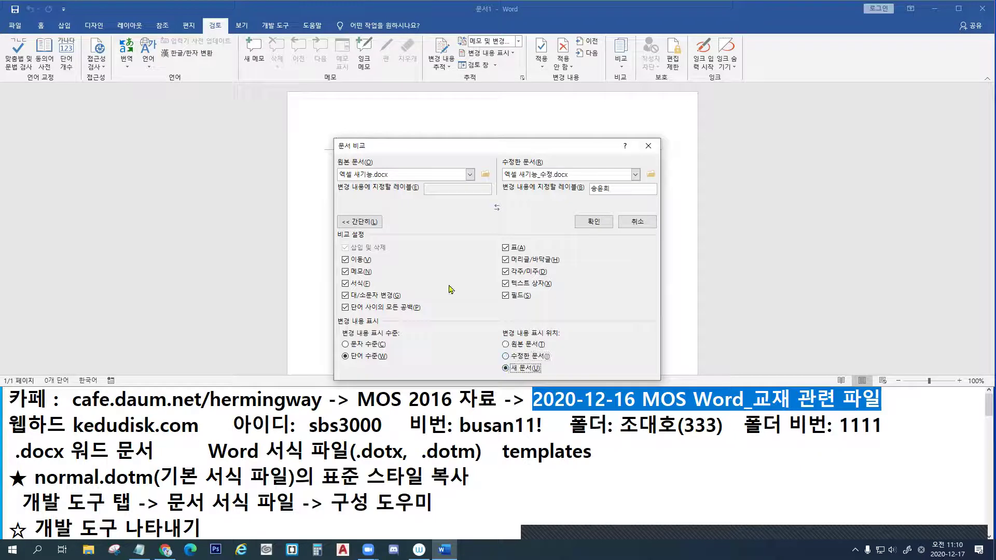
{"action": "left_click", "coordinate": [371, 224]}
{"action": "left_click", "coordinate": [371, 224]}
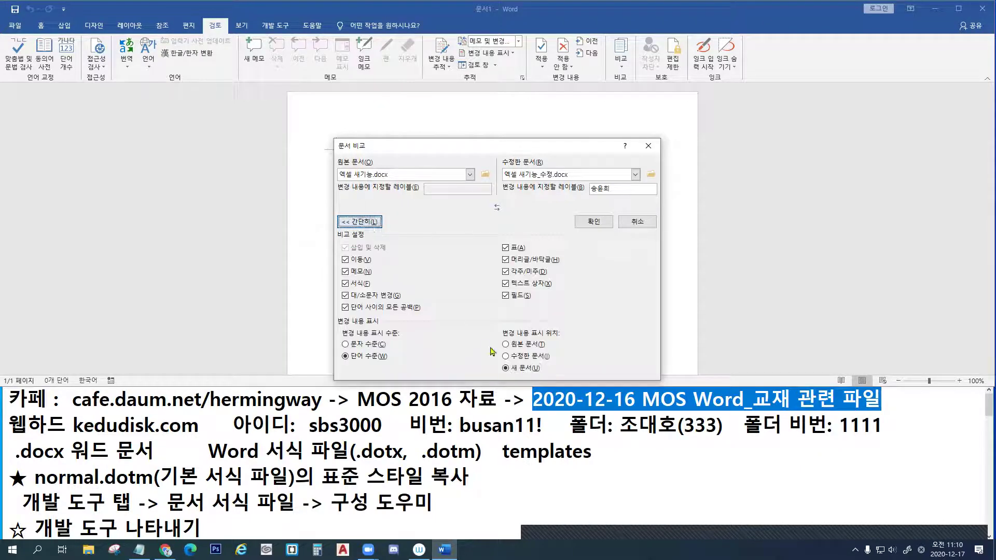
{"action": "left_click", "coordinate": [506, 368]}
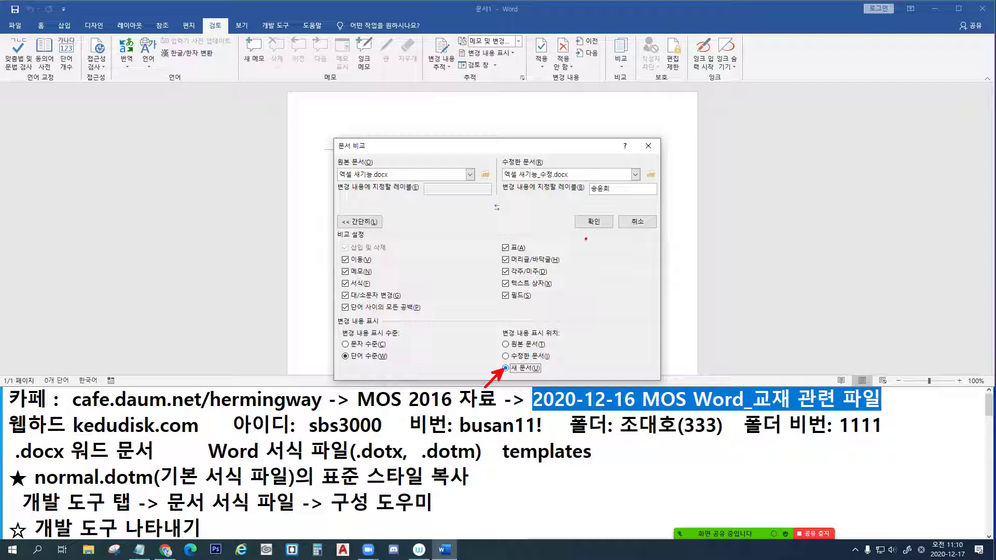
{"action": "key", "text": "Escape"}
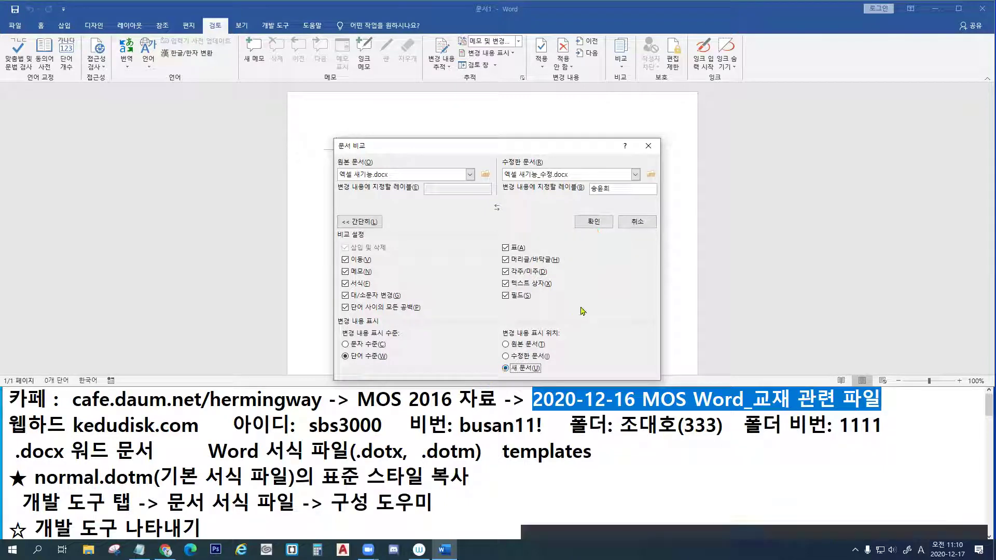
{"action": "left_click", "coordinate": [592, 225]}
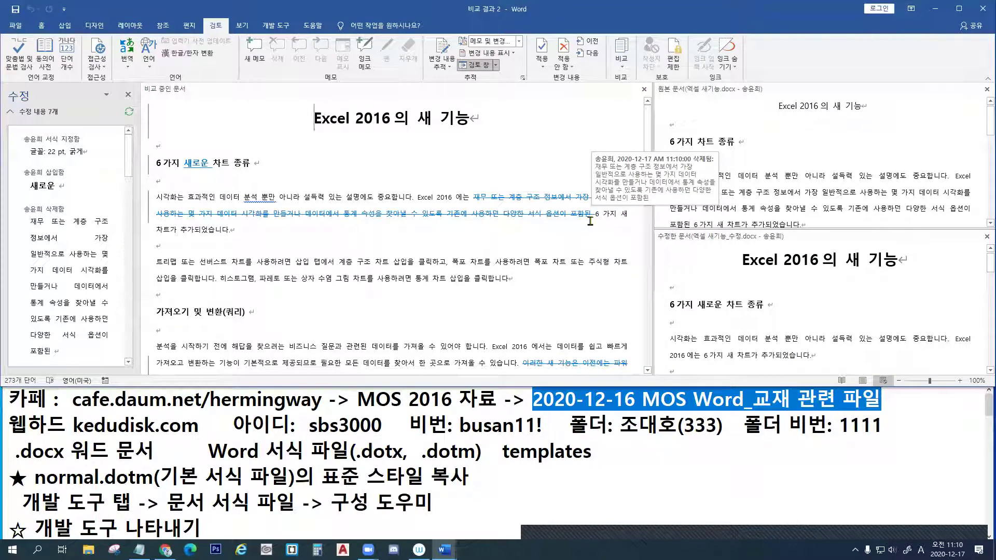
Examine the revision list, the compared, original and revised documents, and the options for showing source documents (원본 문서 표시)
{"action": "left_click_drag", "start_coordinate": [20, 119], "coordinate": [67, 120]}
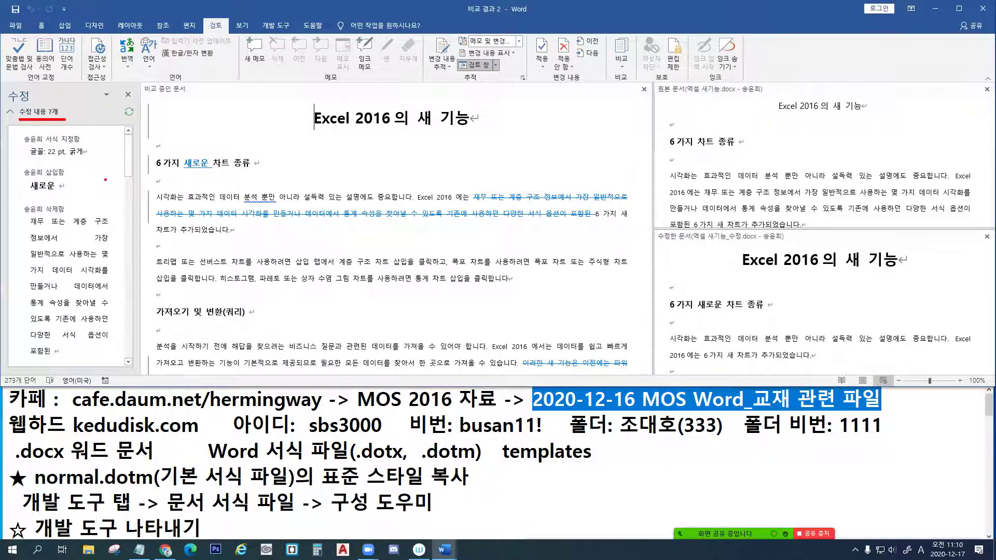
{"action": "left_click_drag", "start_coordinate": [103, 204], "coordinate": [96, 201]}
{"action": "left_click_drag", "start_coordinate": [758, 170], "coordinate": [755, 169]}
{"action": "left_click_drag", "start_coordinate": [760, 258], "coordinate": [758, 260]}
{"action": "key", "text": "Escape"}
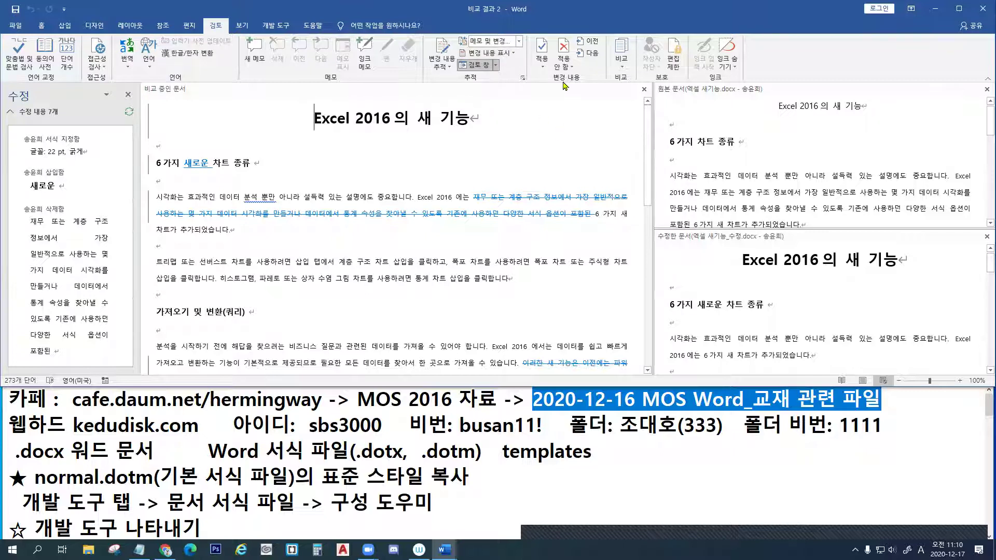
{"action": "left_click", "coordinate": [622, 57]}
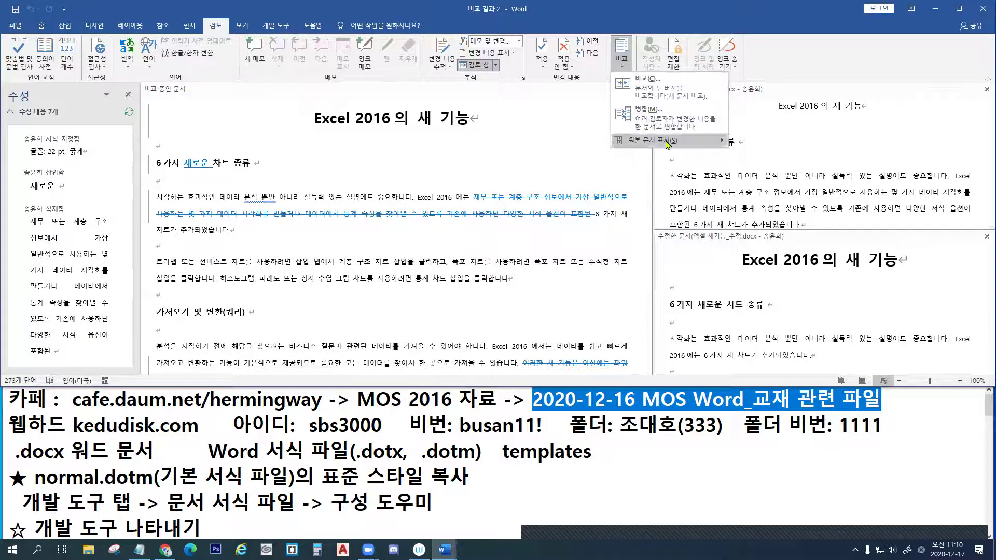
{"action": "mouse_move", "coordinate": [669, 144]}
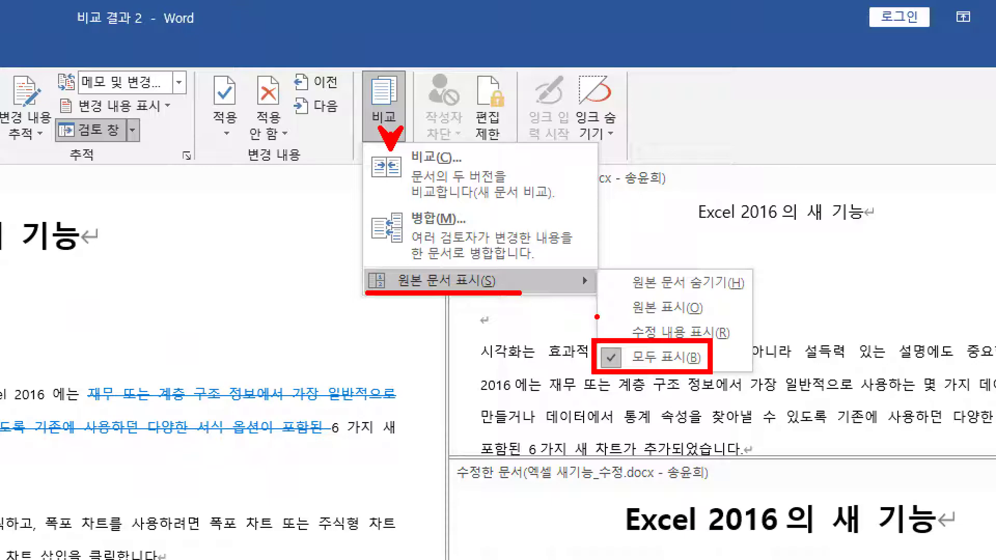
{"action": "key", "text": "Escape"}
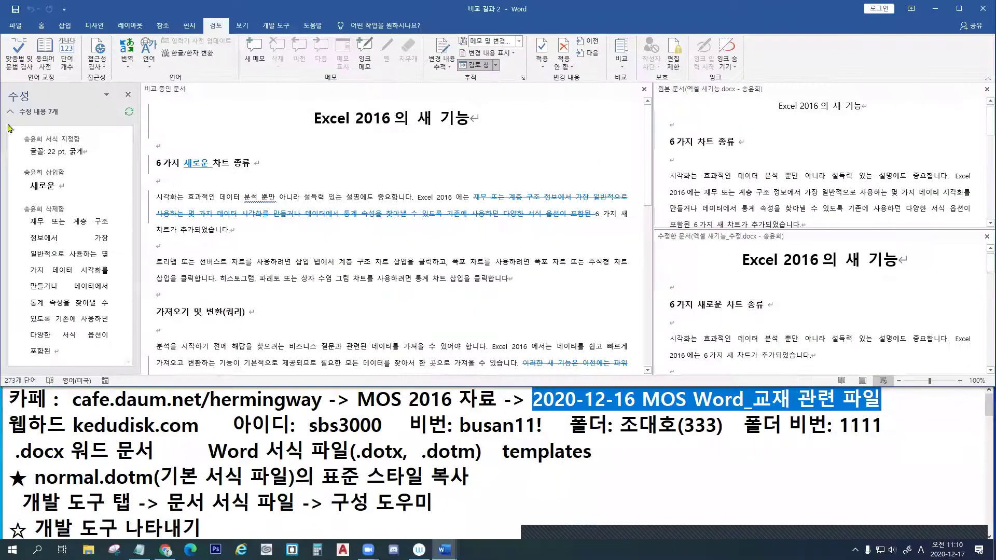
{"action": "left_click_drag", "start_coordinate": [16, 119], "coordinate": [64, 120]}
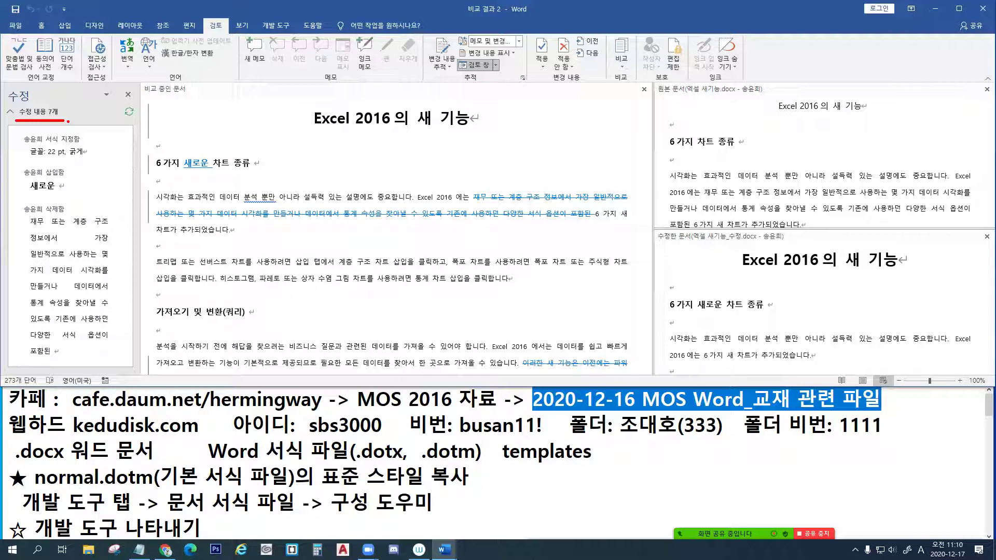
{"action": "left_click", "coordinate": [198, 161]}
{"action": "left_click", "coordinate": [346, 212]}
{"action": "key", "text": "Escape"}
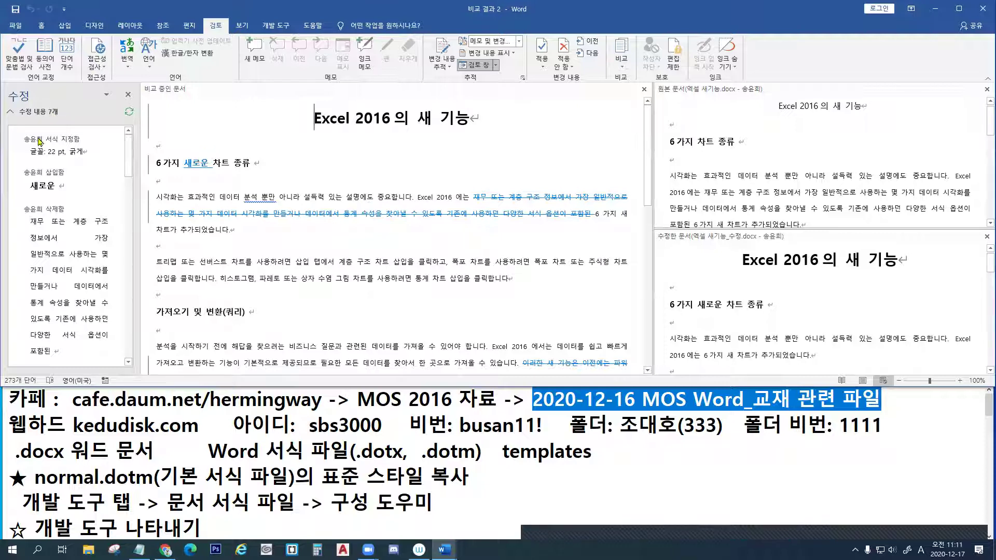
Try accepting the inserted word 새로운 and rejecting the deletion that follows it in the compared document, and undo both
{"action": "left_click", "coordinate": [200, 164]}
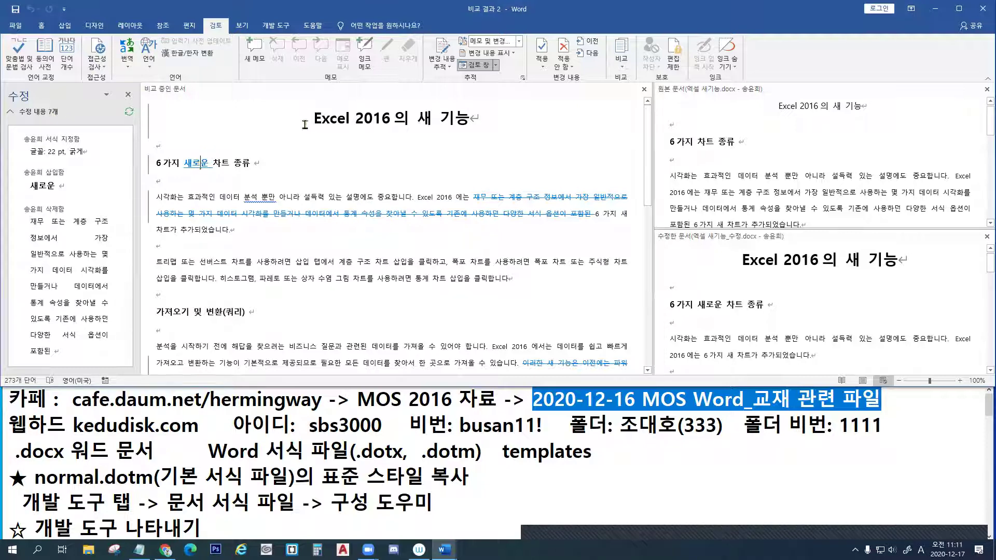
{"action": "left_click", "coordinate": [543, 48]}
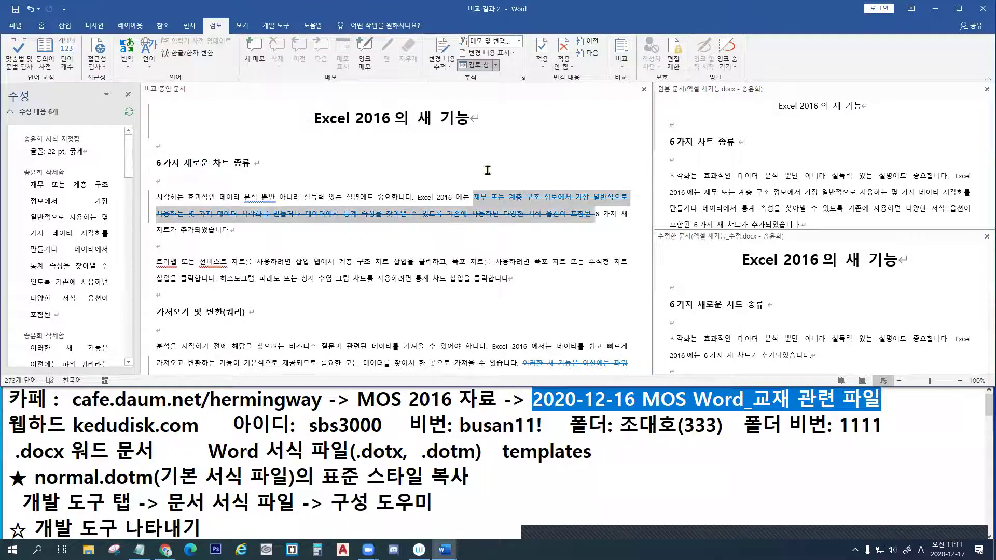
{"action": "left_click", "coordinate": [564, 50]}
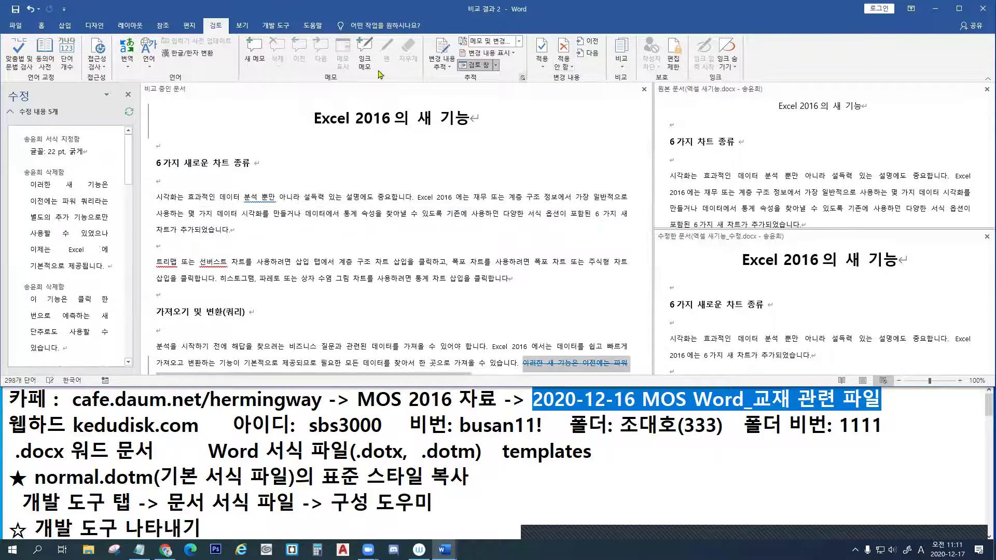
{"action": "left_click", "coordinate": [32, 13]}
{"action": "left_click", "coordinate": [31, 13]}
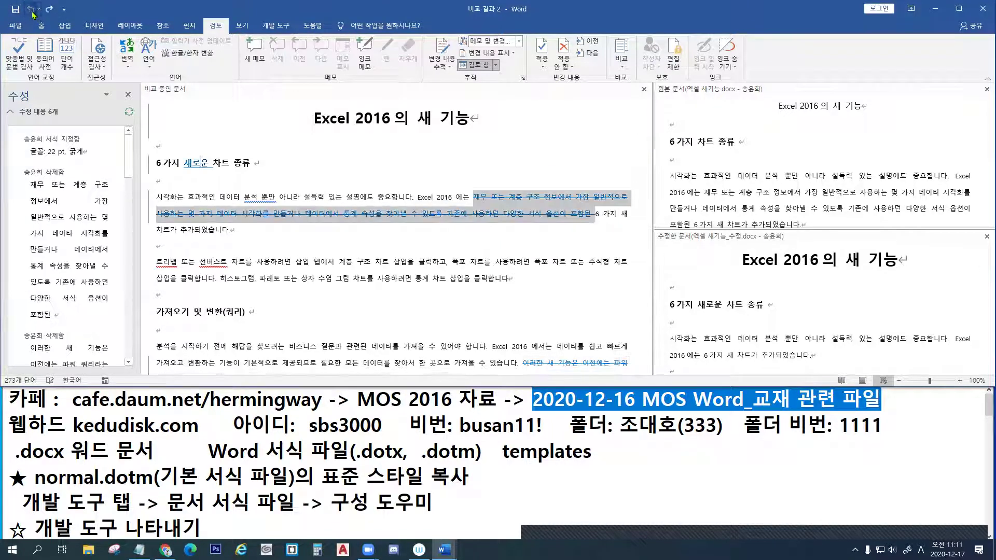
Accept all changes (변경 내용 모두 적용) in the compared document
{"action": "left_click", "coordinate": [542, 68]}
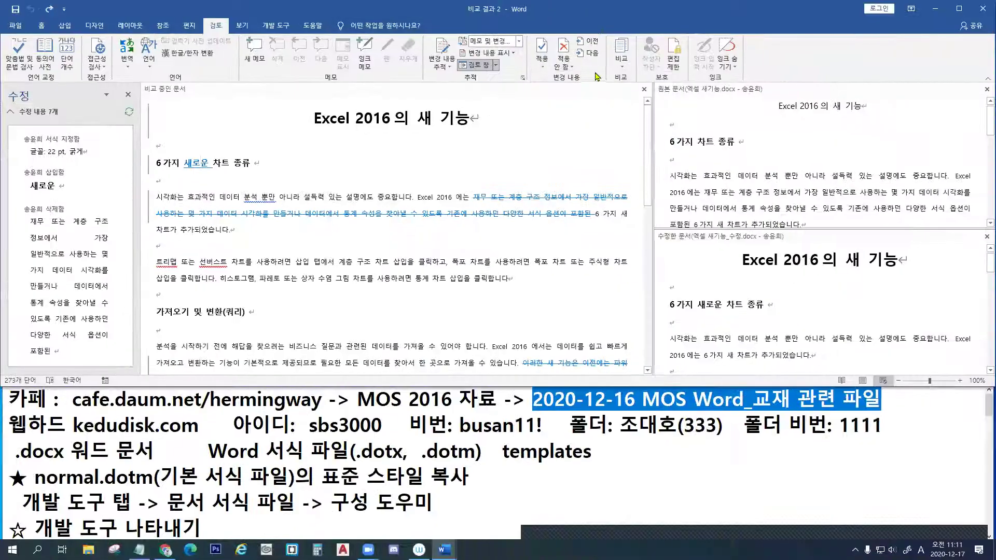
{"action": "left_click", "coordinate": [542, 64]}
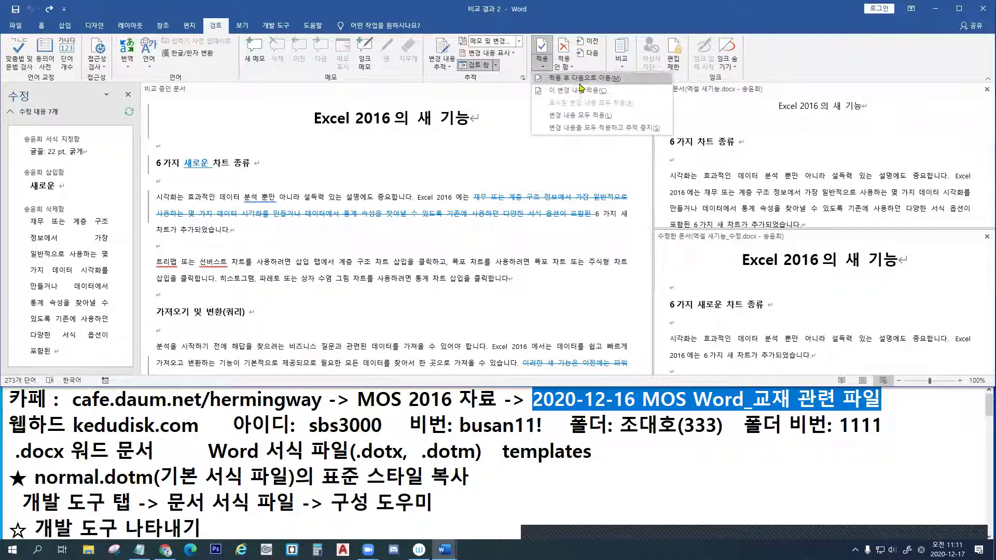
{"action": "left_click", "coordinate": [576, 119]}
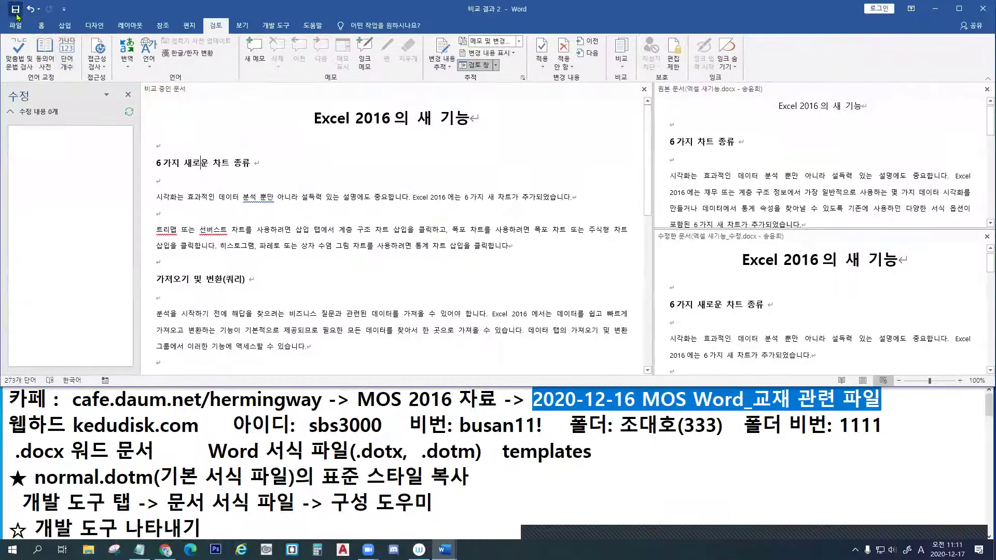
Save the comparison result as the Word document 엑셀 새기능_최종 in the 문서 folder
{"action": "left_click", "coordinate": [16, 15]}
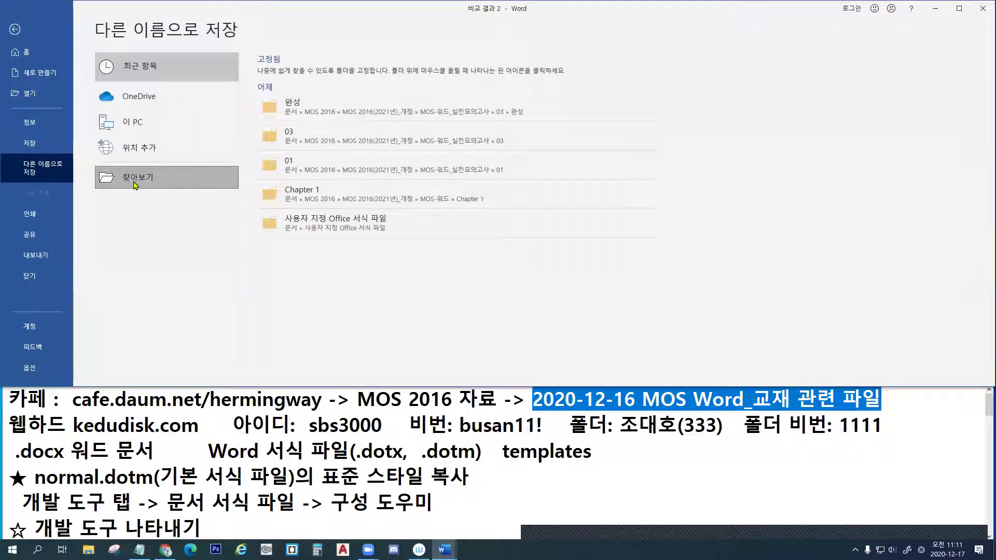
{"action": "left_click", "coordinate": [15, 29]}
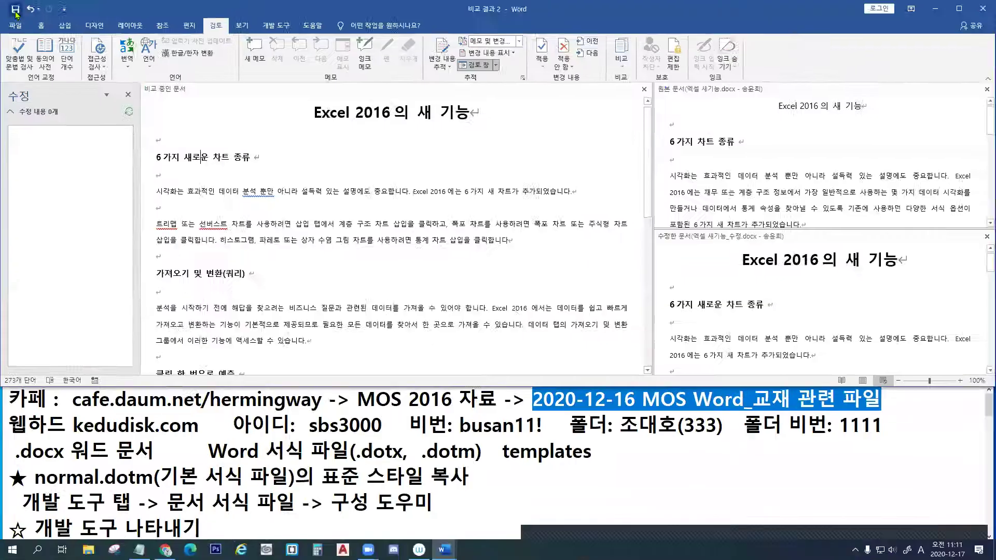
{"action": "left_click", "coordinate": [30, 23]}
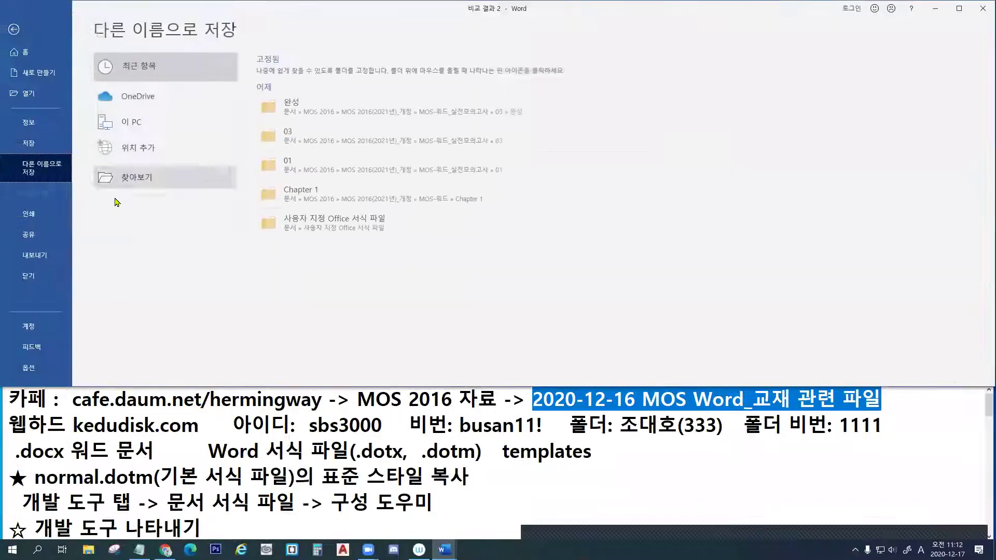
{"action": "left_click", "coordinate": [136, 183]}
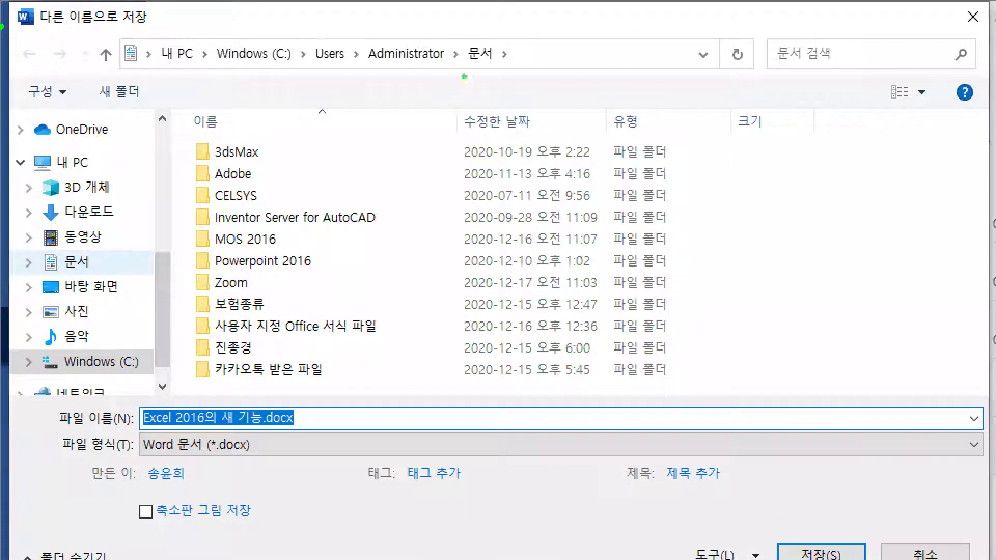
{"action": "left_click_drag", "start_coordinate": [488, 70], "coordinate": [498, 71]}
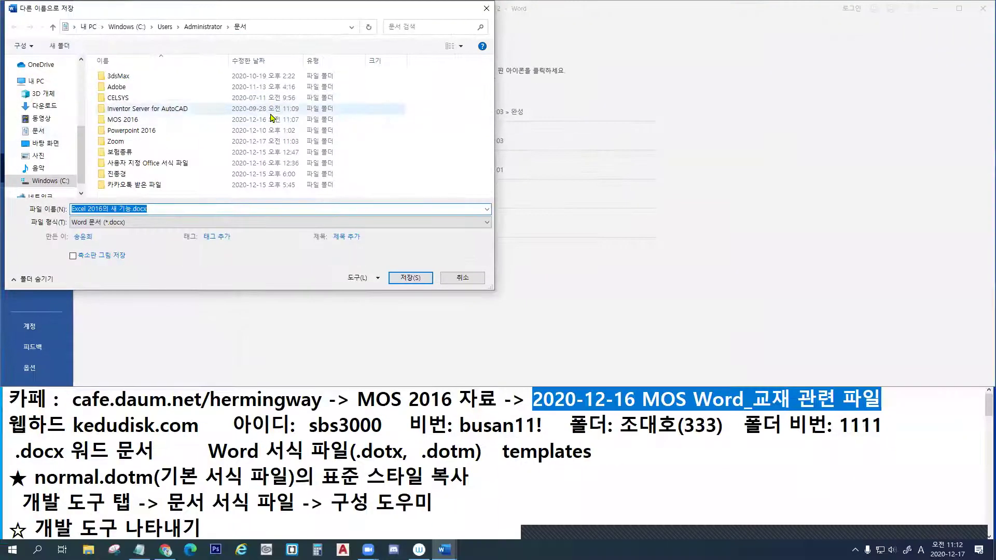
{"action": "type", "text": "d"}
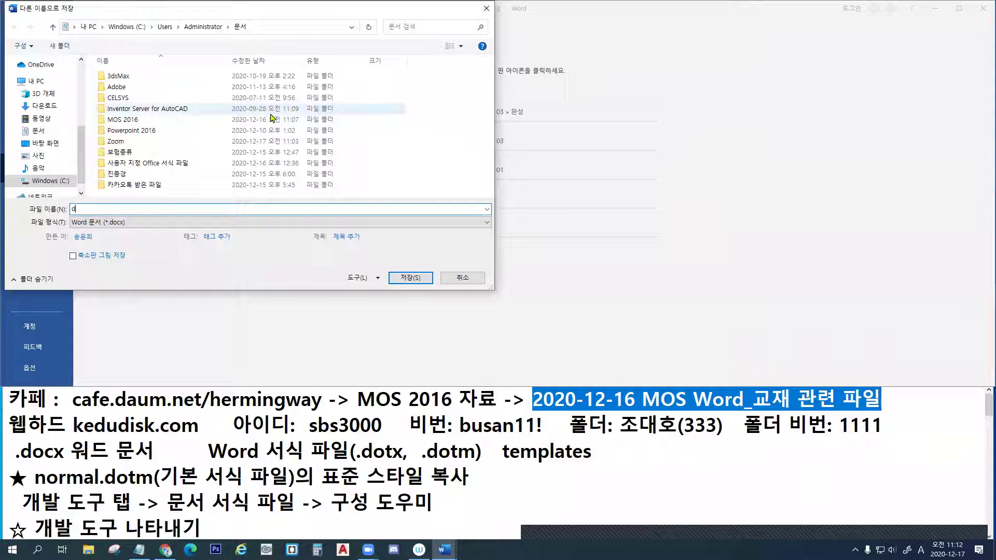
{"action": "key", "text": "BackSpace"}
{"action": "type", "text": "액"}
{"action": "key", "text": "BackSpace"}
{"action": "key", "text": "BackSpace"}
{"action": "type", "text": "셀 ㅅㅐ기능_초ㅣ종"}
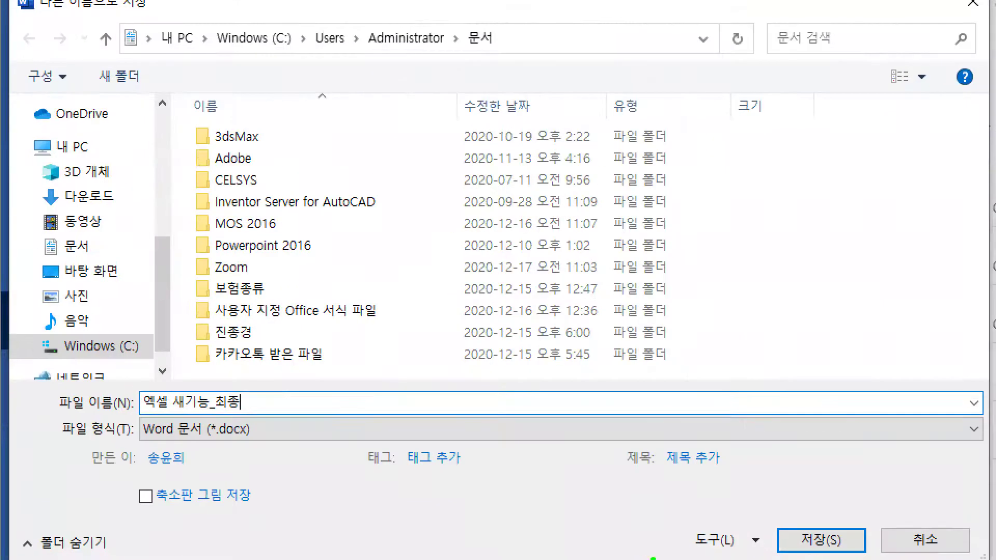
{"action": "left_click", "coordinate": [829, 534]}
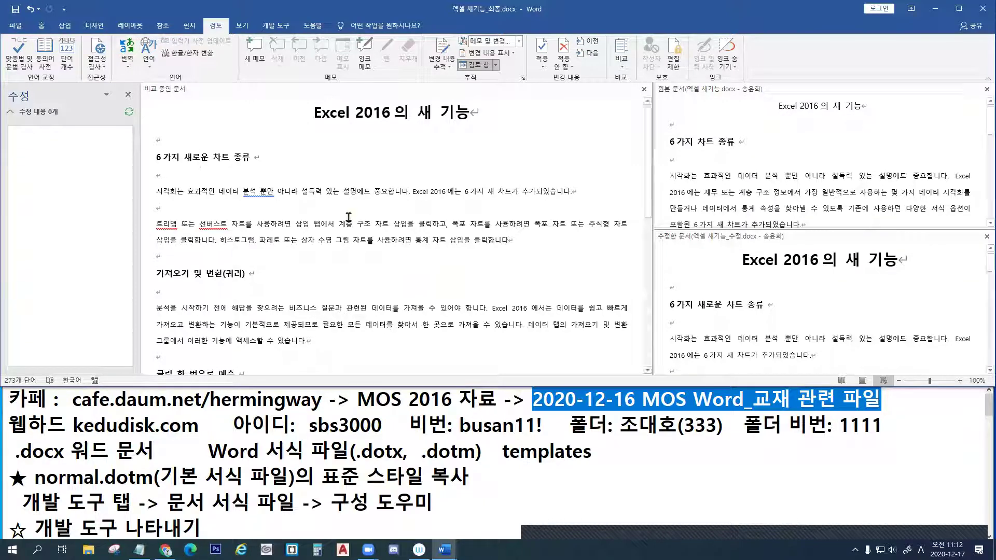
Close the saved document 엑셀 새기능_최종.docx
{"action": "left_click", "coordinate": [20, 28]}
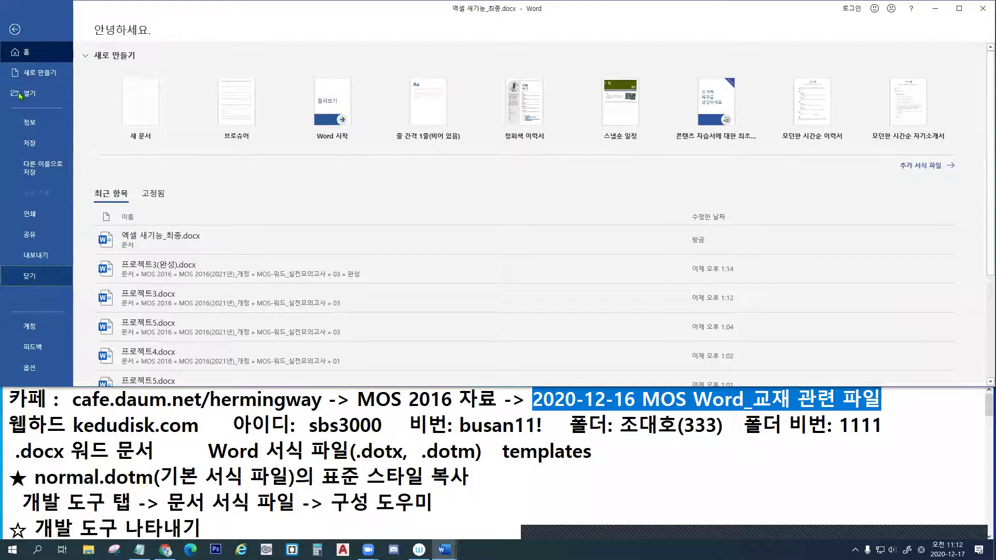
{"action": "left_click", "coordinate": [15, 29]}
{"action": "left_click", "coordinate": [21, 29]}
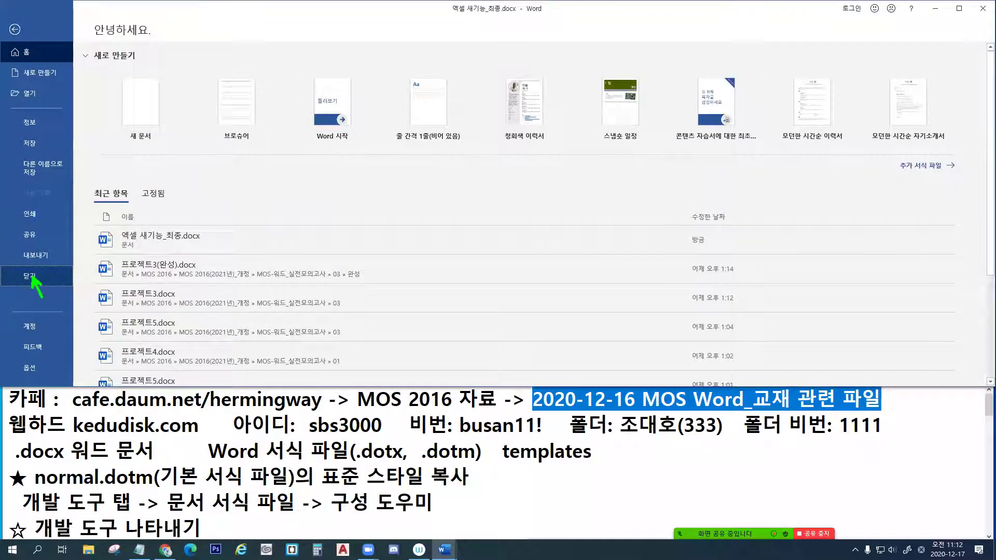
{"action": "left_click", "coordinate": [32, 275]}
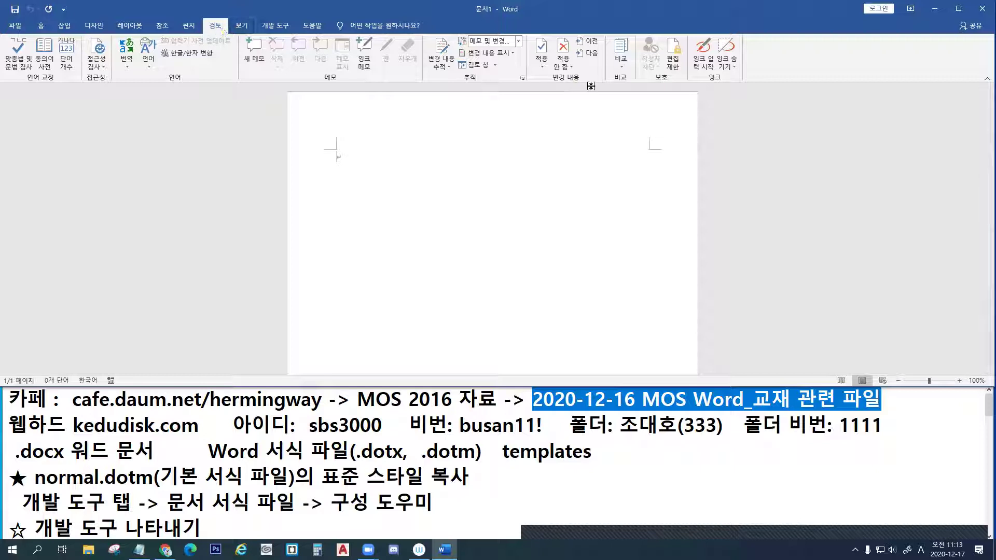
Start combining documents (병합) and choose 엑셀 새기능.docx from the Chapter 1 folder of MOS-워드 as the original document
{"action": "left_click", "coordinate": [621, 55]}
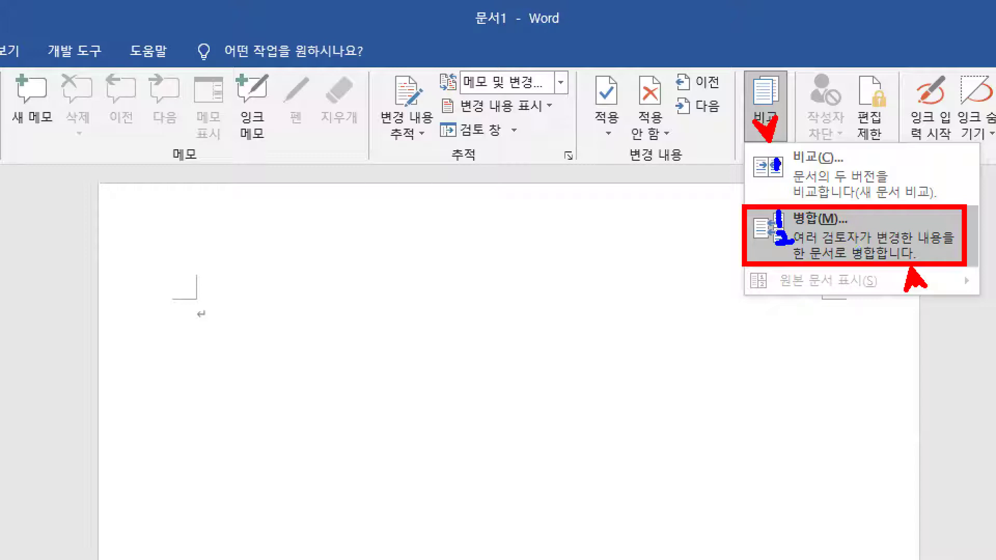
{"action": "key", "text": "Escape"}
{"action": "left_click", "coordinate": [628, 66]}
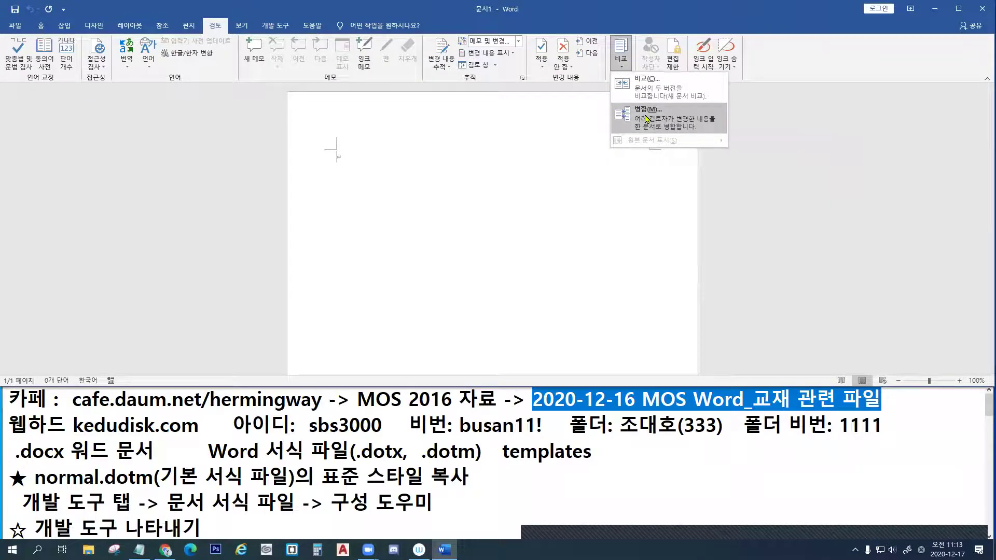
{"action": "left_click", "coordinate": [646, 119]}
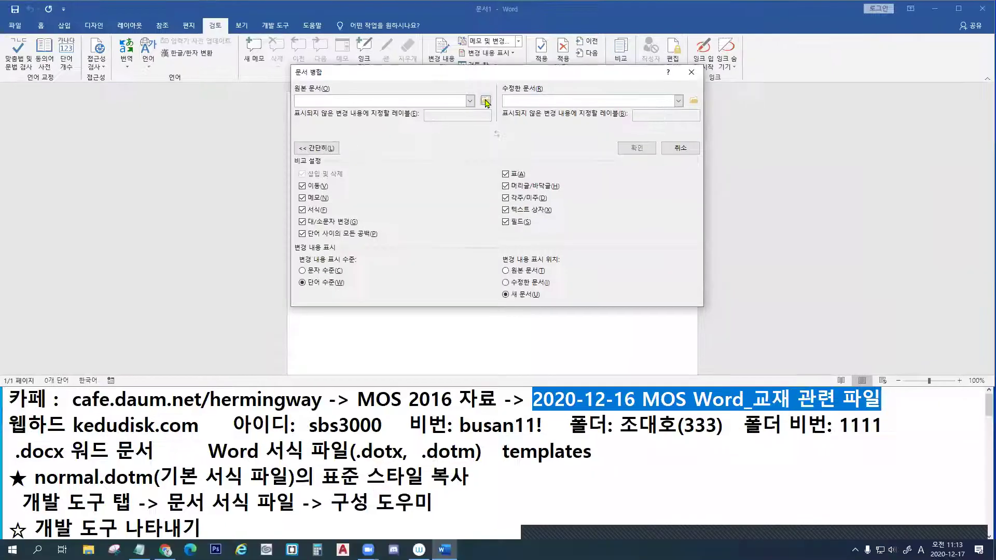
{"action": "left_click", "coordinate": [486, 101]}
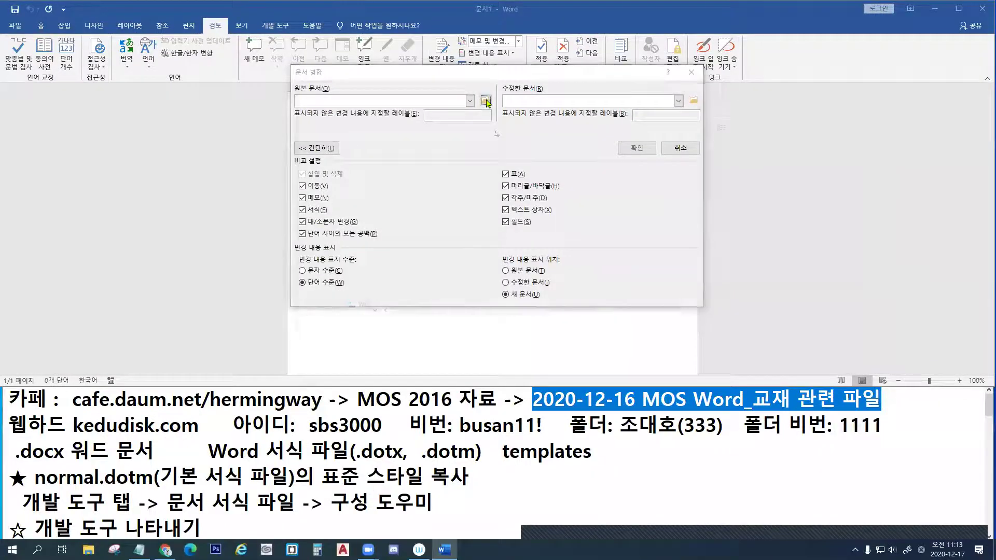
{"action": "double_click", "coordinate": [414, 202]}
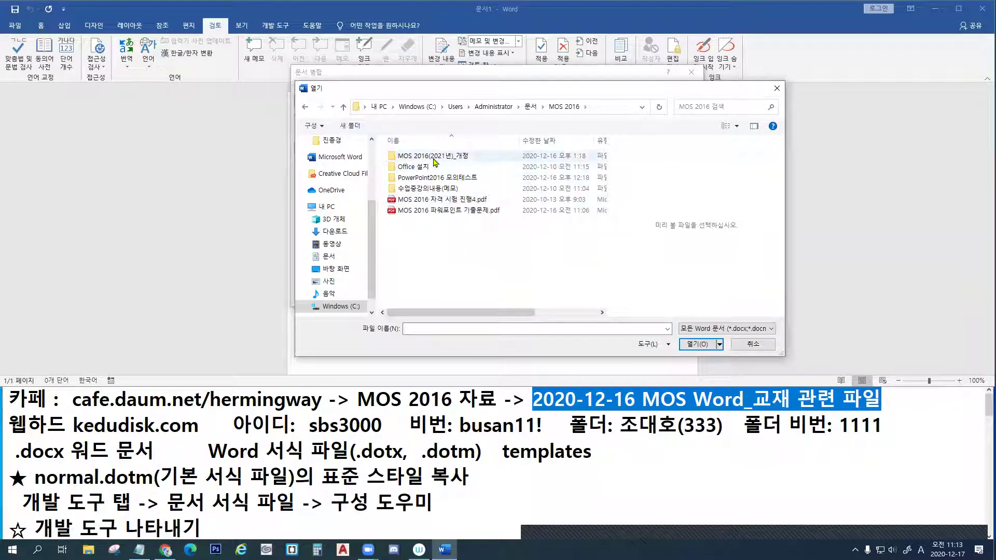
{"action": "double_click", "coordinate": [434, 158]}
{"action": "double_click", "coordinate": [414, 157]}
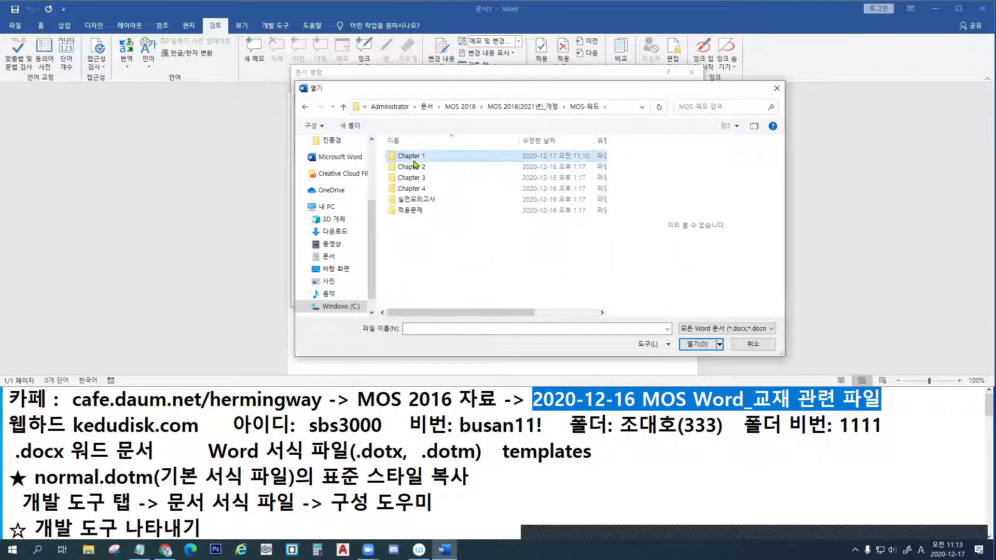
{"action": "double_click", "coordinate": [414, 161]}
{"action": "left_click", "coordinate": [418, 188]}
{"action": "left_click", "coordinate": [417, 188]}
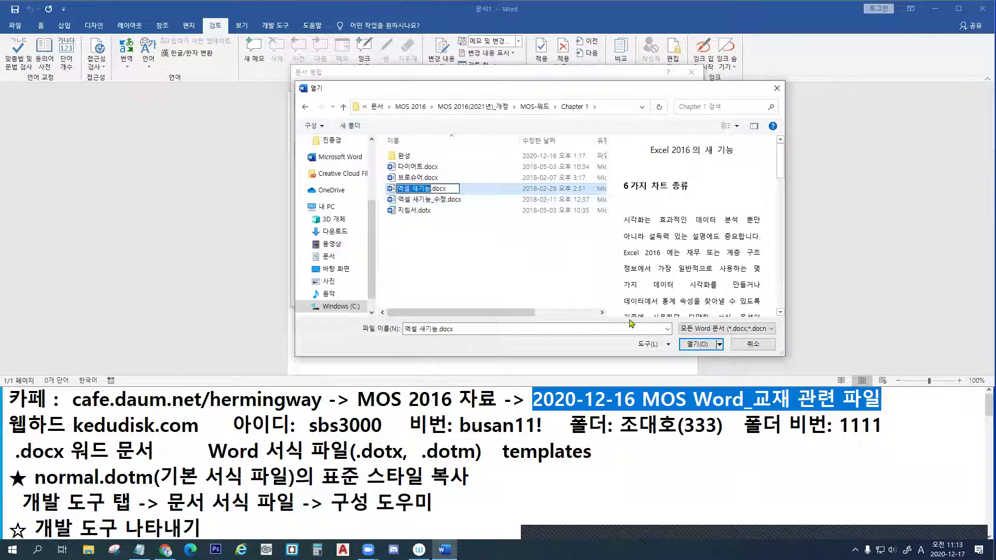
{"action": "left_click", "coordinate": [694, 344]}
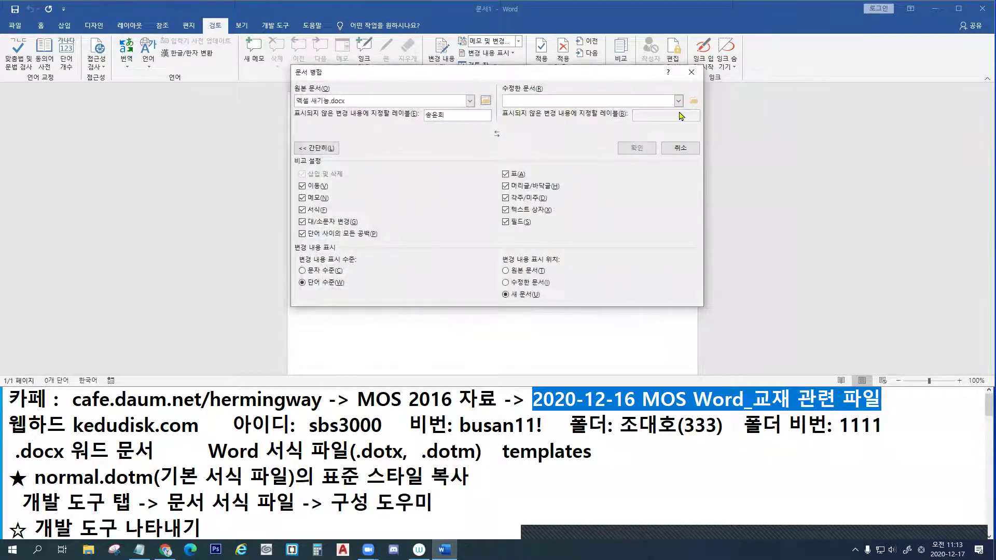
Choose 엑셀 새기능_수정.docx from the Chapter 1 folder as the revised document
{"action": "left_click", "coordinate": [694, 101]}
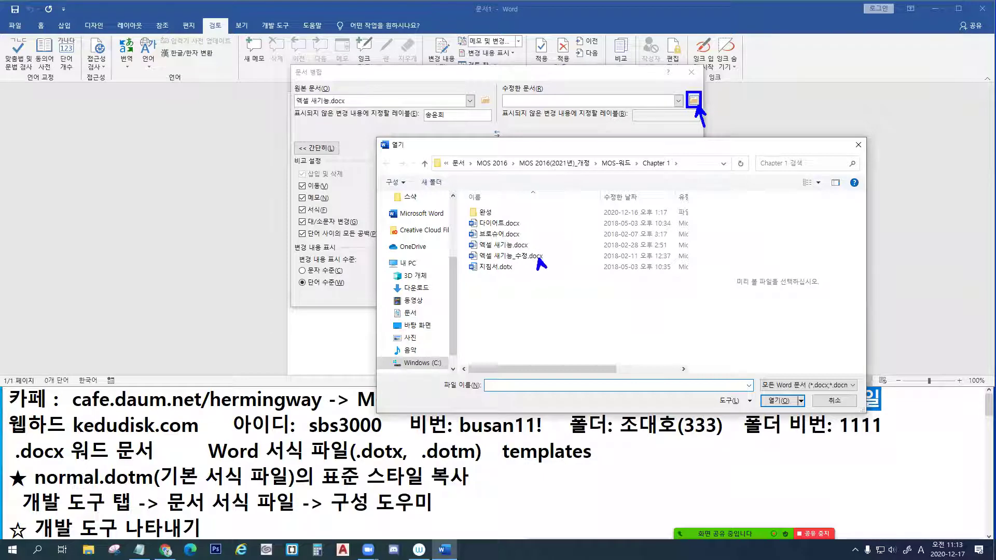
{"action": "left_click", "coordinate": [537, 257]}
{"action": "left_click", "coordinate": [780, 402]}
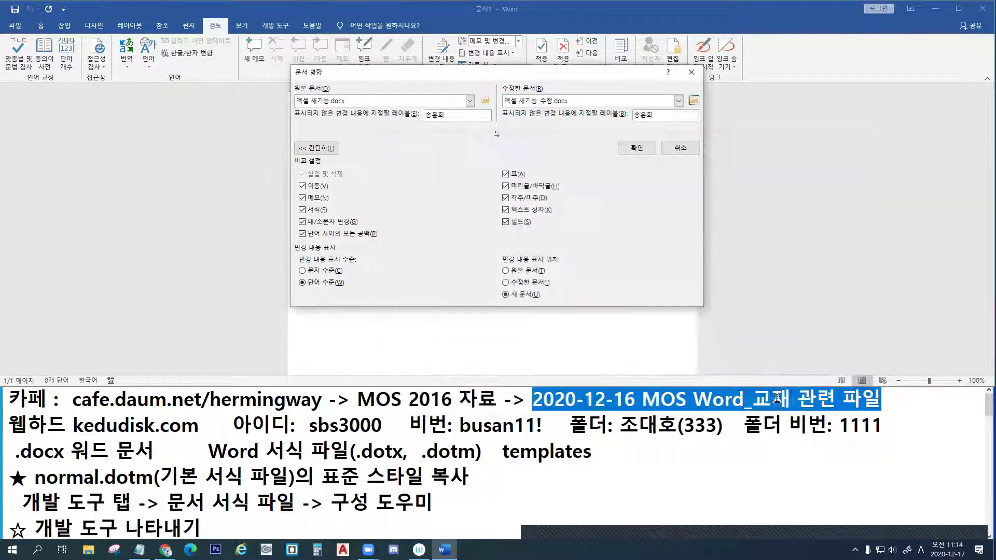
Set the changes to show in a new document (새 문서) and combine the two documents
{"action": "left_click", "coordinate": [328, 150]}
{"action": "left_click", "coordinate": [328, 150]}
{"action": "left_click", "coordinate": [332, 152]}
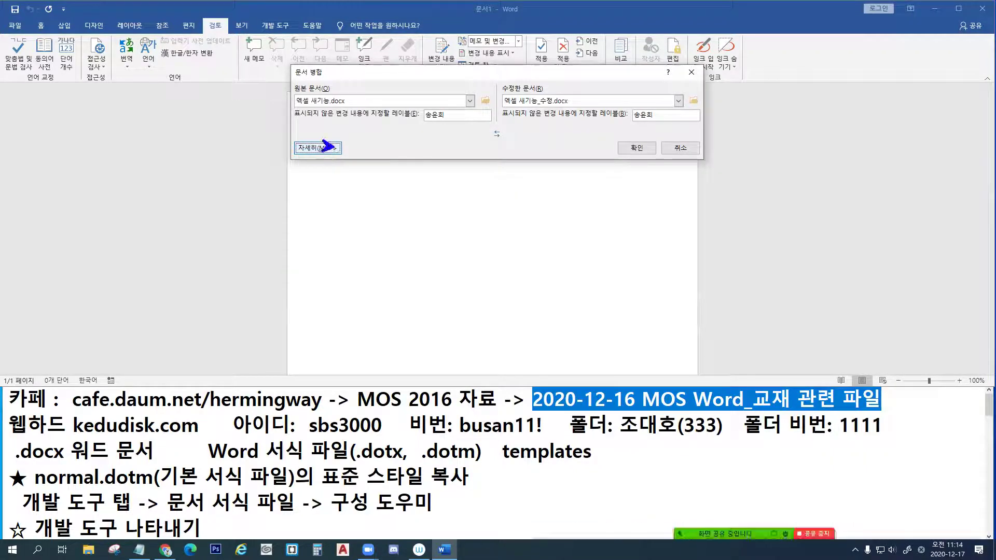
{"action": "left_click", "coordinate": [332, 150]}
{"action": "left_click", "coordinate": [506, 294]}
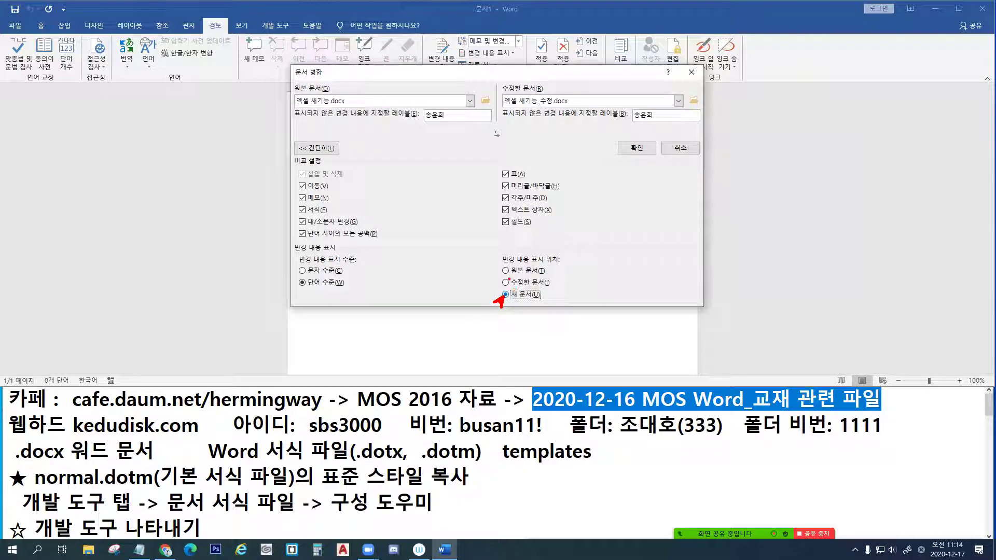
{"action": "left_click", "coordinate": [637, 150]}
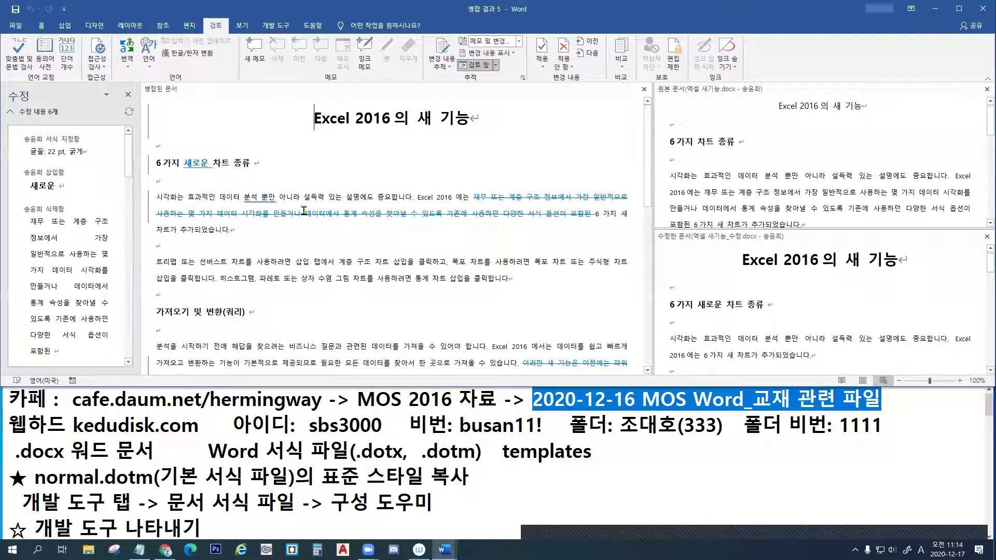
Turn on change tracking (변경 내용 추적) in the combined document
{"action": "mouse_move", "coordinate": [304, 212]}
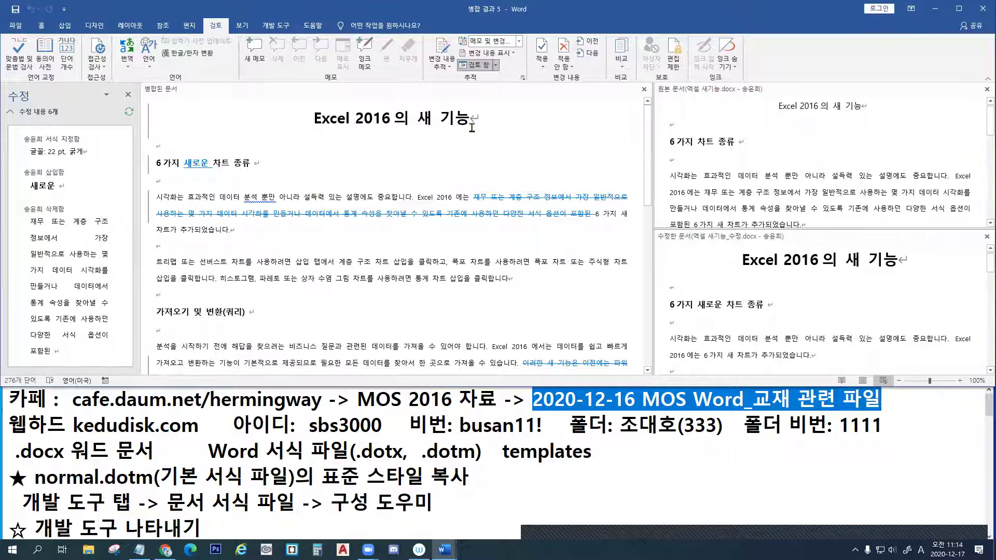
{"action": "left_click", "coordinate": [438, 50]}
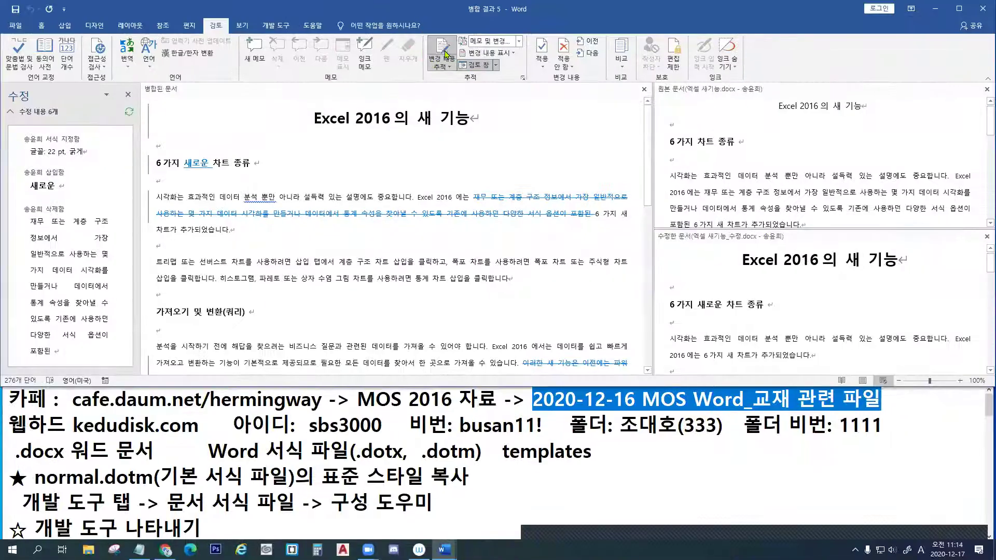
{"action": "key", "text": "ctrl+2"}
{"action": "mouse_move", "coordinate": [437, 46]}
{"action": "left_mouse_down"}
{"action": "mouse_move", "coordinate": [416, 44]}
{"action": "mouse_move", "coordinate": [461, 64]}
{"action": "left_mouse_up"}
{"action": "key", "text": "Escape"}
Color the title Excel 2016의 새 기능 standard blue (파랑) and italicize the paragraph beginning with 트리맵 또는 선버스트
{"action": "triple_click", "coordinate": [335, 120]}
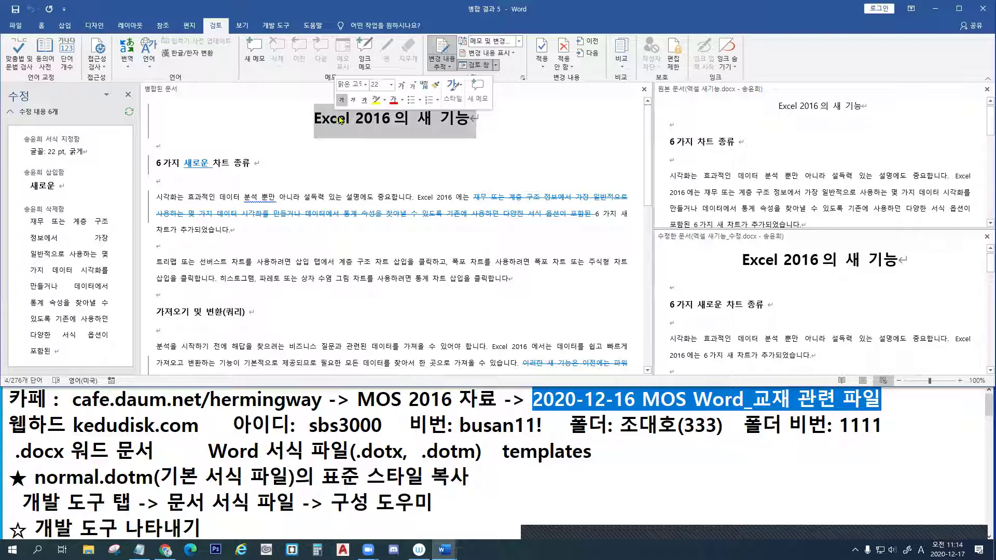
{"action": "left_click", "coordinate": [402, 101]}
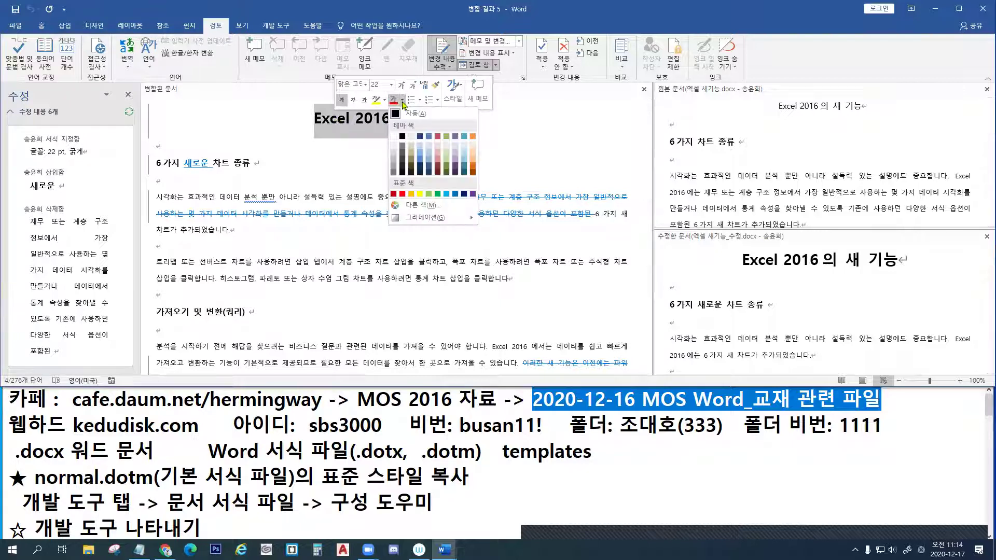
{"action": "left_click", "coordinate": [455, 195]}
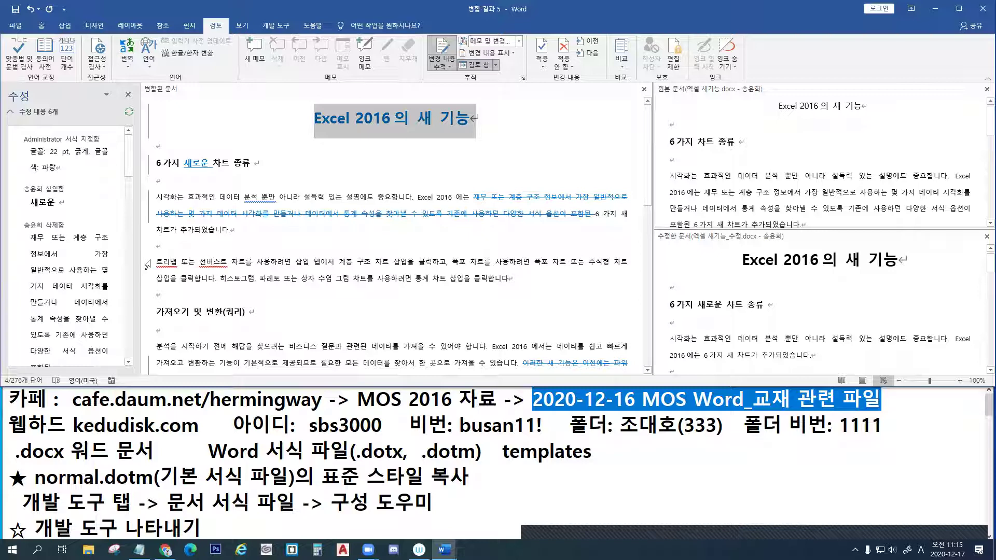
{"action": "double_click", "coordinate": [146, 266]}
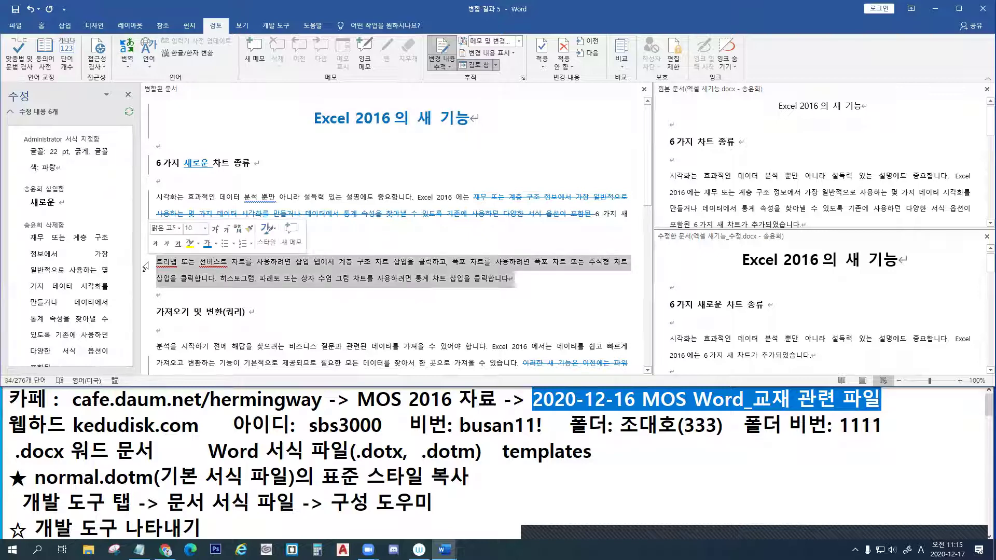
{"action": "left_click", "coordinate": [167, 244]}
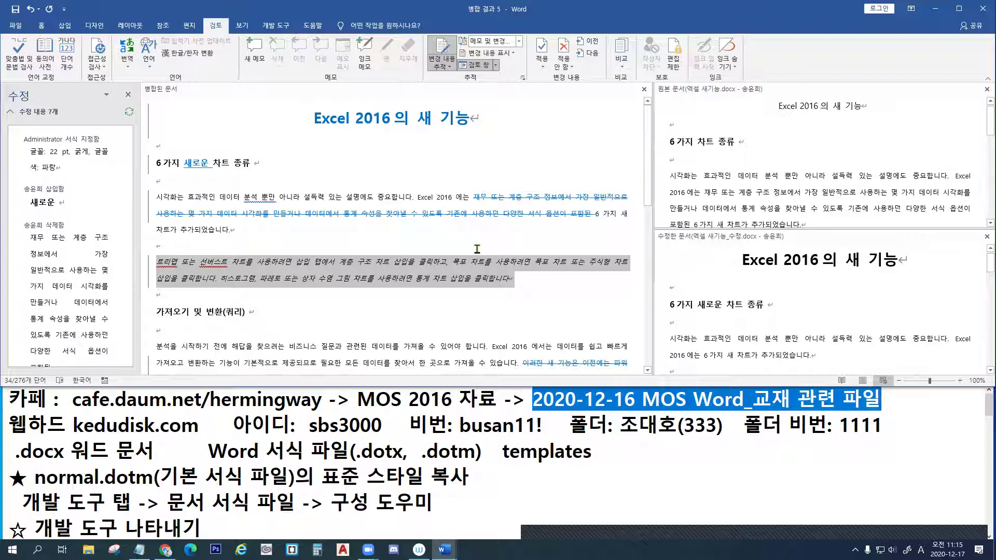
Examine the list of specific reviewers (특정 사용자) in the markup display options of the combined document
{"action": "left_click", "coordinate": [515, 55]}
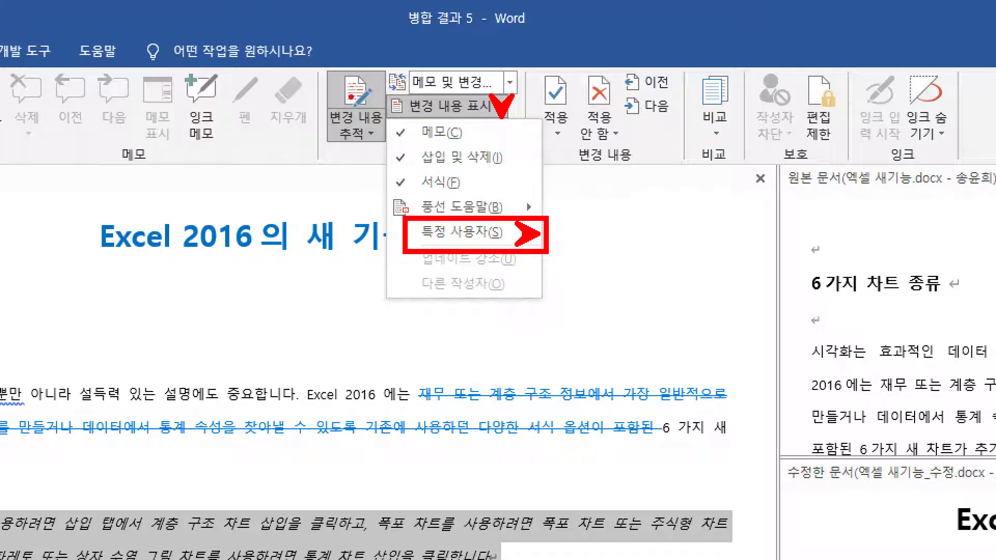
{"action": "left_click", "coordinate": [509, 108]}
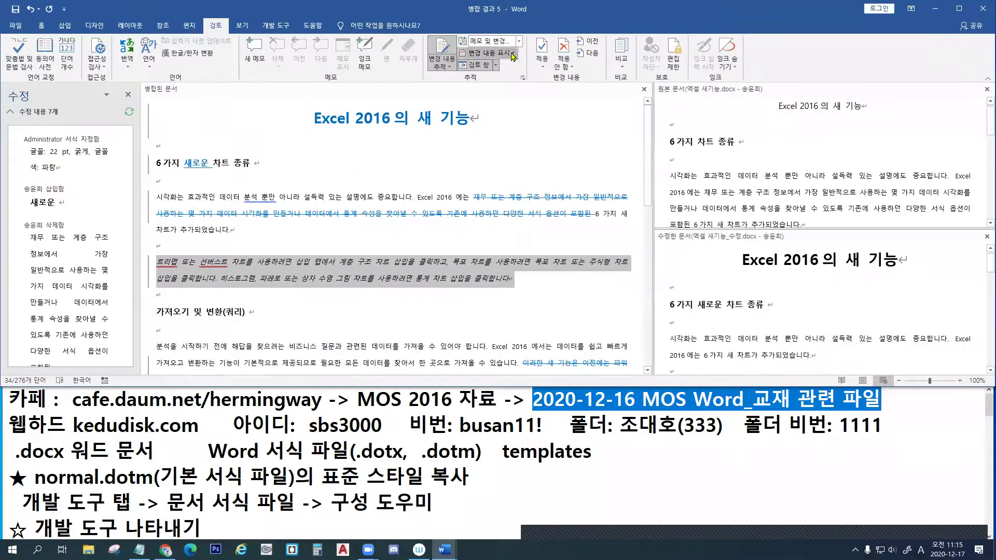
{"action": "left_click", "coordinate": [512, 53]}
{"action": "mouse_move", "coordinate": [494, 116]}
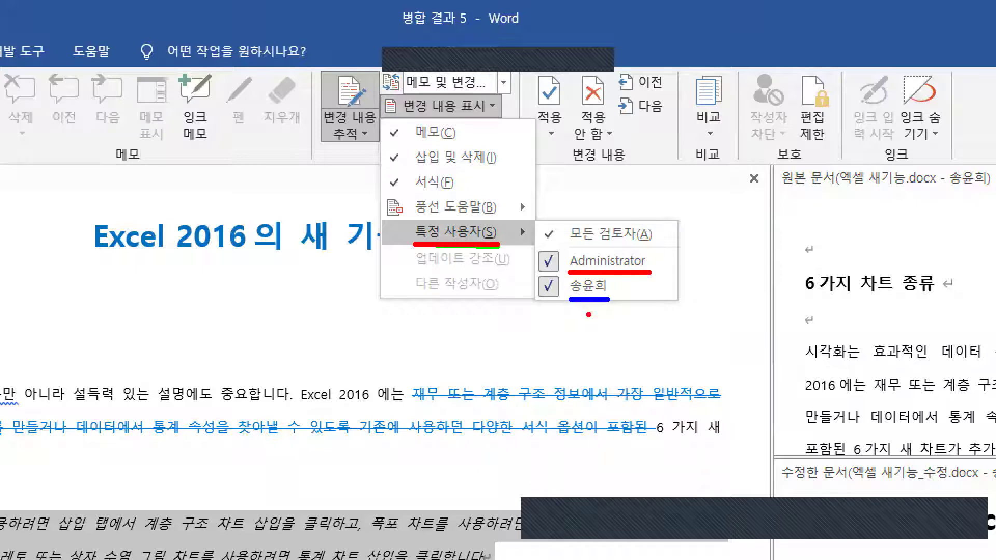
{"action": "key", "text": "g"}
{"action": "mouse_move", "coordinate": [556, 254]}
{"action": "left_mouse_down"}
{"action": "mouse_move", "coordinate": [543, 259]}
{"action": "mouse_move", "coordinate": [556, 260]}
{"action": "left_mouse_up"}
{"action": "key", "text": "Escape"}
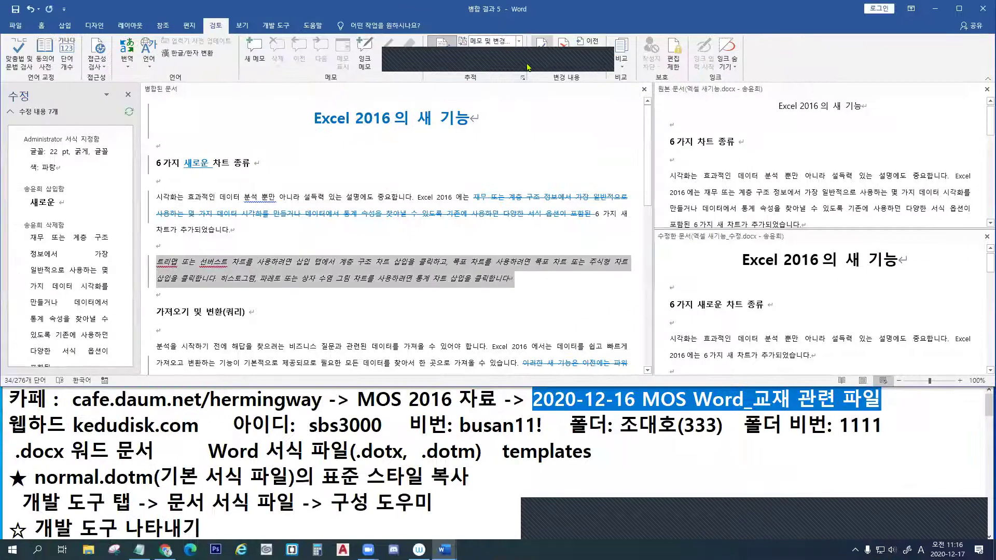
Hide the tracked changes of all reviewers (모든 검토자) in the combined document
{"action": "left_click", "coordinate": [513, 54]}
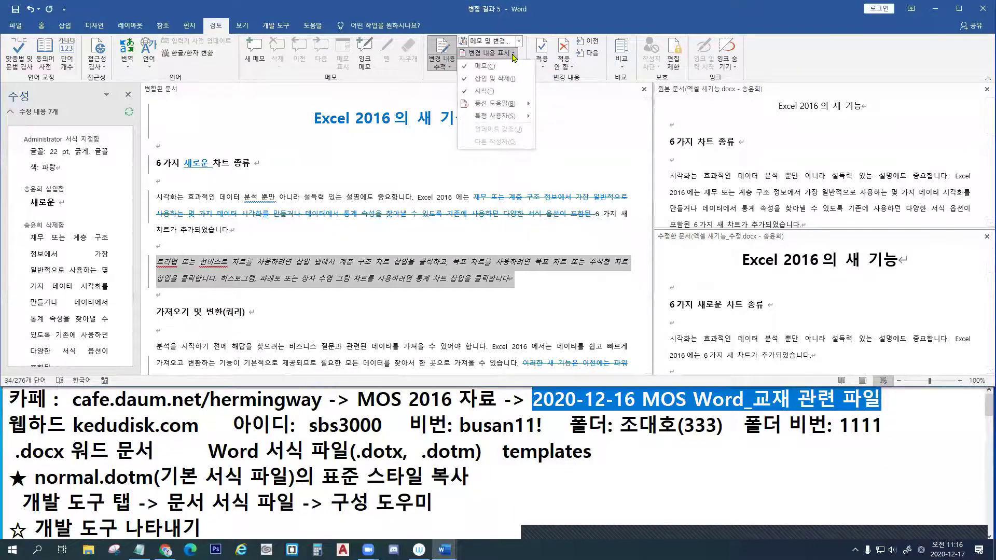
{"action": "mouse_move", "coordinate": [513, 116]}
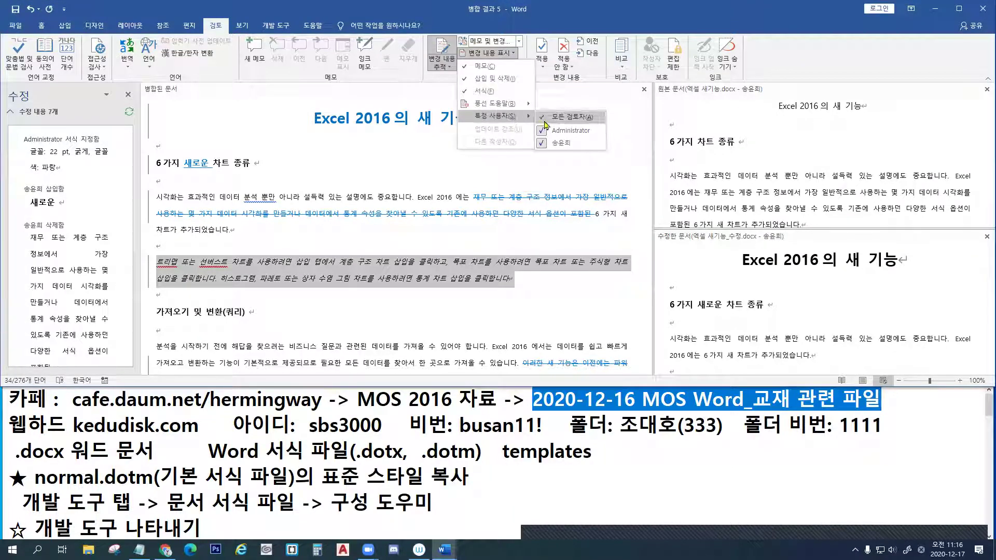
{"action": "left_click", "coordinate": [544, 122]}
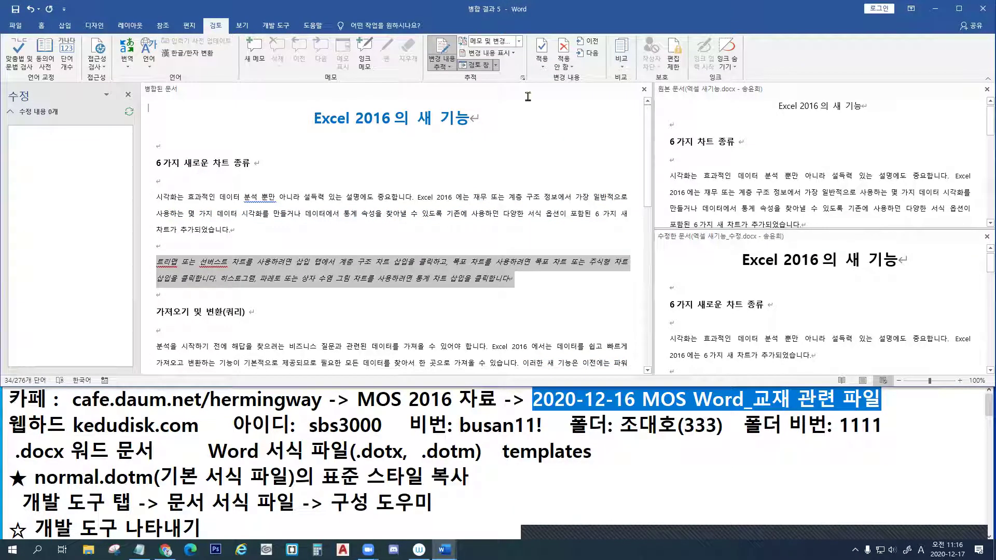
Display only the tracked changes made by the reviewer listed below Administrator
{"action": "left_click", "coordinate": [512, 54]}
{"action": "mouse_move", "coordinate": [520, 117]}
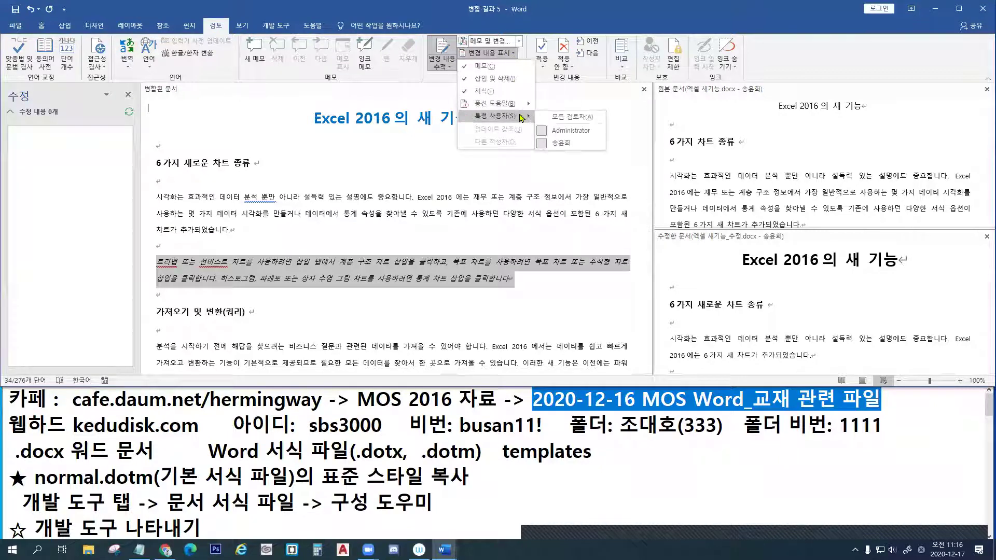
{"action": "left_click", "coordinate": [571, 117]}
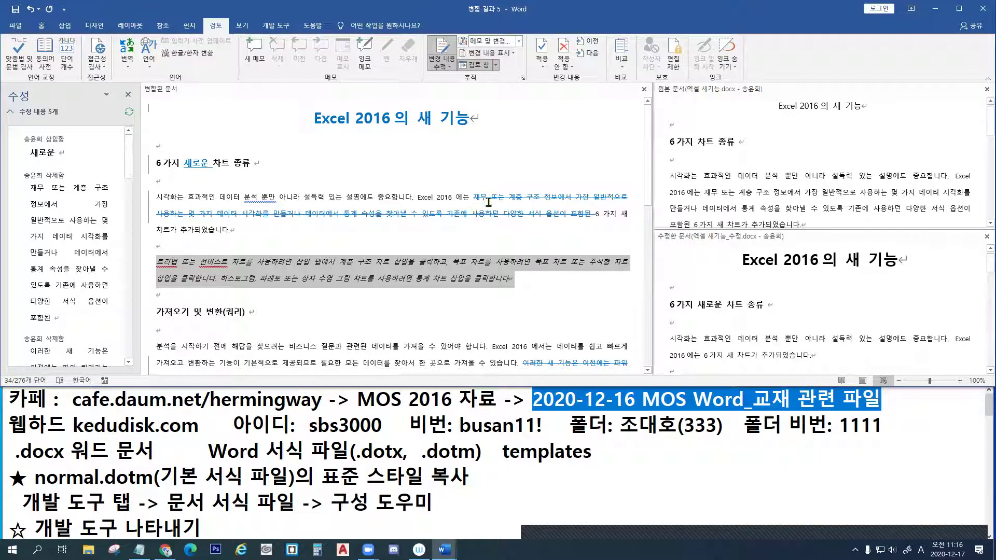
Hide the other reviewer's tracked changes and display only those made by Administrator
{"action": "left_click", "coordinate": [514, 54]}
{"action": "mouse_move", "coordinate": [513, 116]}
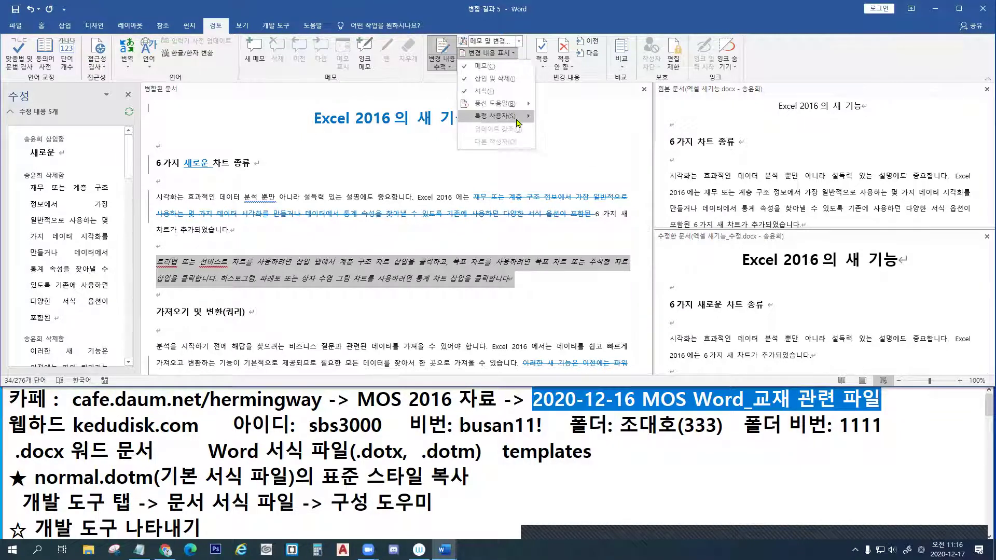
{"action": "left_click", "coordinate": [544, 144]}
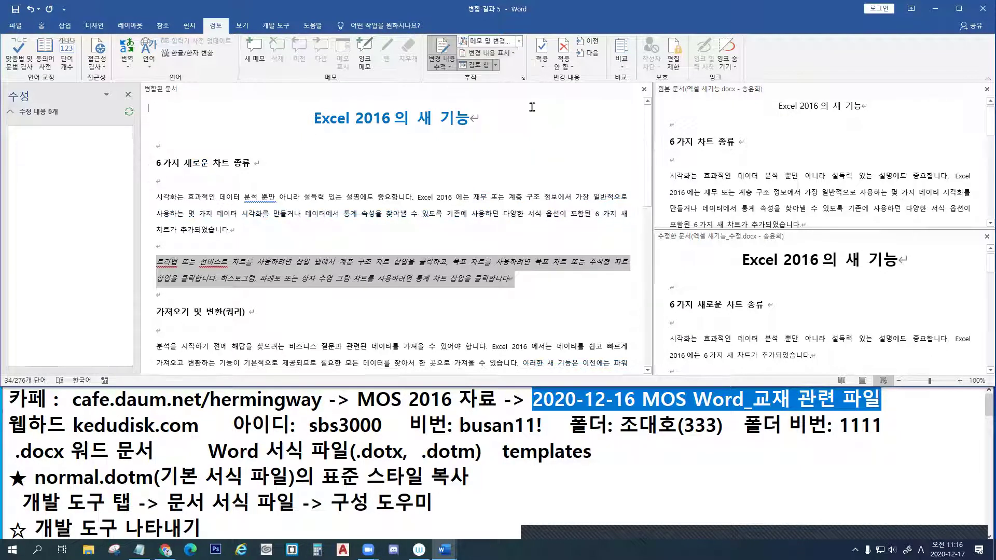
{"action": "left_click", "coordinate": [514, 53]}
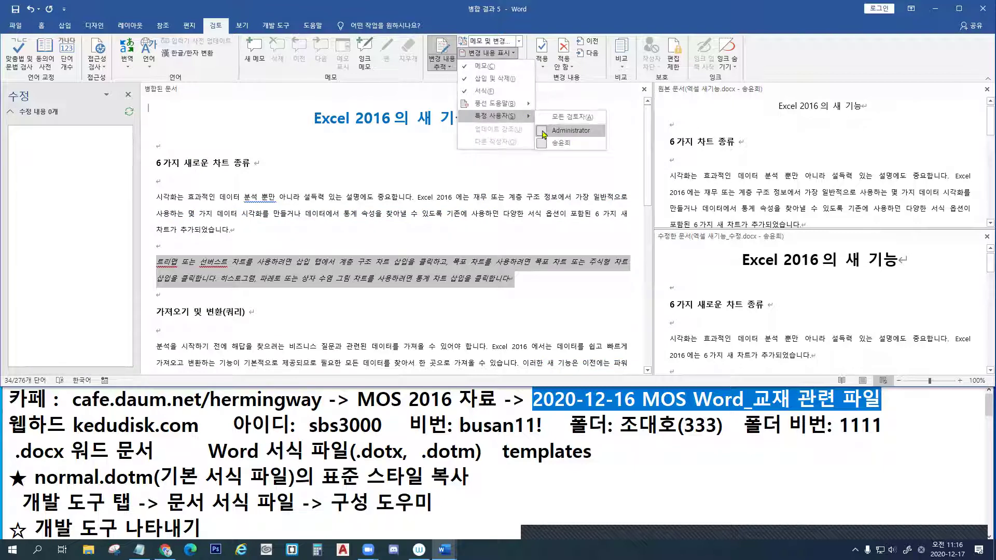
{"action": "left_click", "coordinate": [541, 129]}
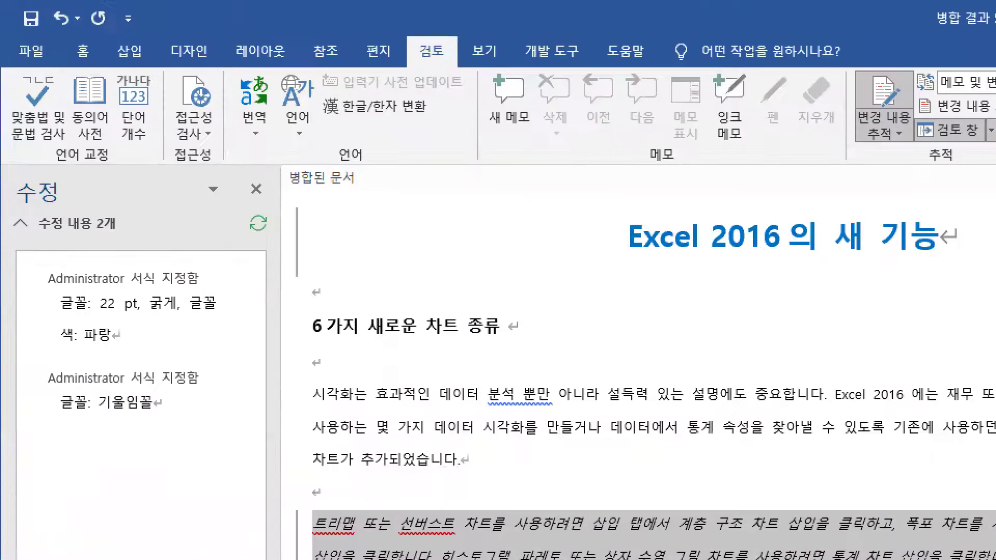
{"action": "left_click_drag", "start_coordinate": [85, 142], "coordinate": [103, 150]}
{"action": "left_click_drag", "start_coordinate": [196, 376], "coordinate": [212, 390]}
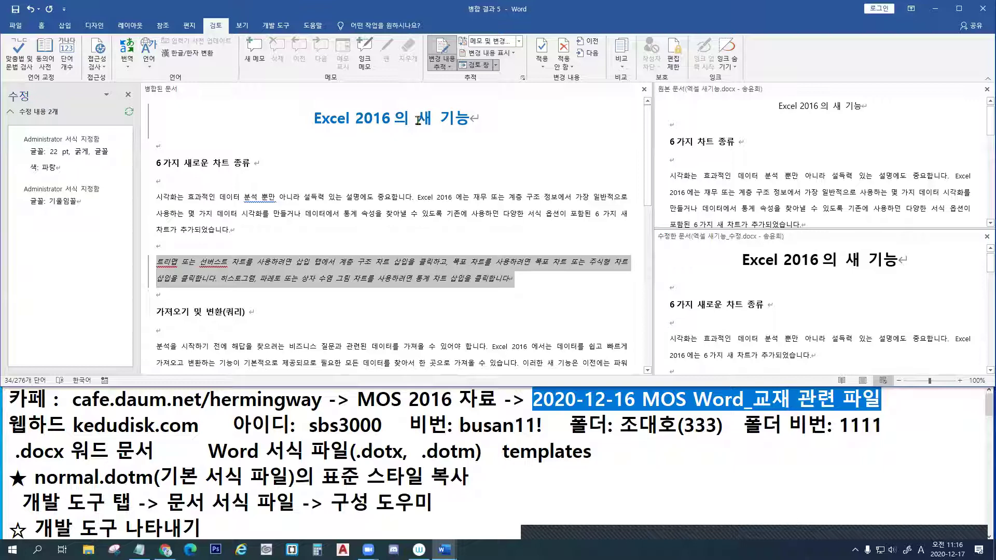
Hide Administrator's tracked changes and display only those made by the other reviewer in the combined document
{"action": "left_click", "coordinate": [511, 54]}
{"action": "mouse_move", "coordinate": [521, 118]}
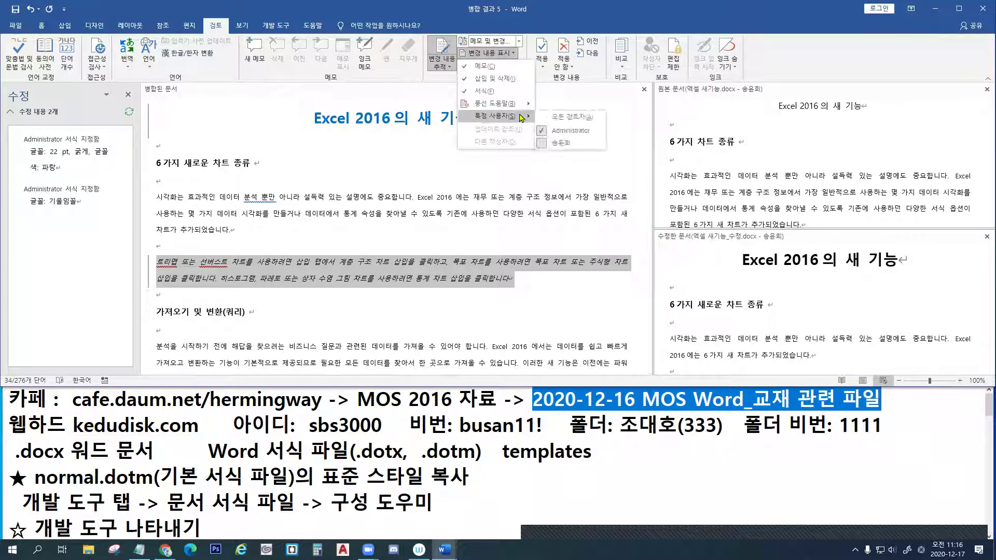
{"action": "left_click", "coordinate": [542, 134]}
{"action": "left_click", "coordinate": [511, 53]}
{"action": "mouse_move", "coordinate": [519, 120]}
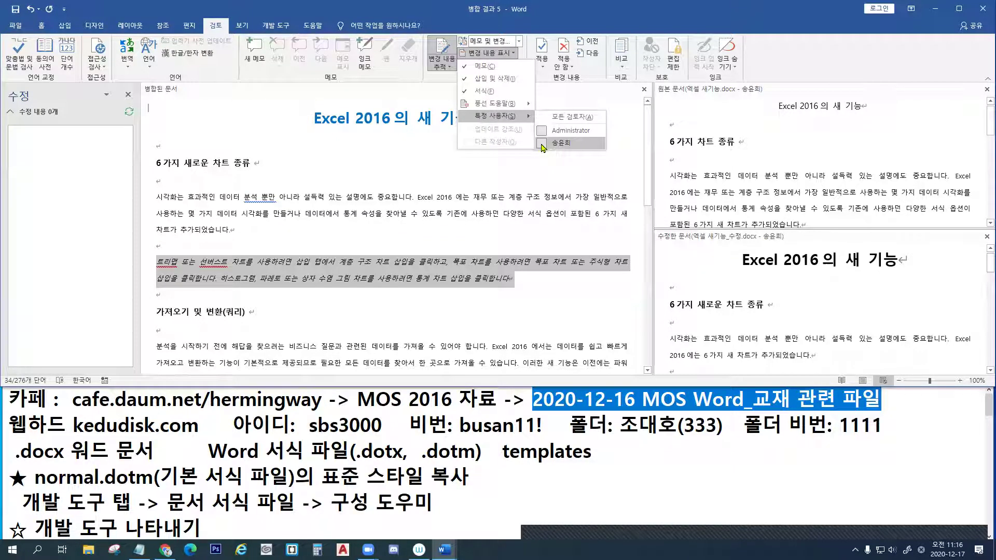
{"action": "left_click", "coordinate": [542, 145]}
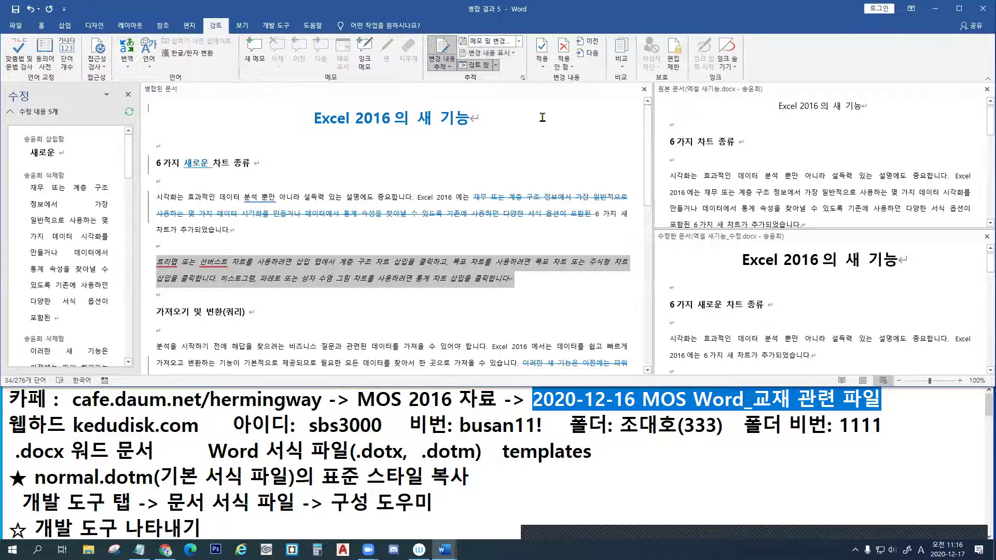
Examine the option for accepting all shown changes (표시된 변경 내용 모두 적용) and the list of specific reviewers (특정 사용자)
{"action": "left_click", "coordinate": [542, 69]}
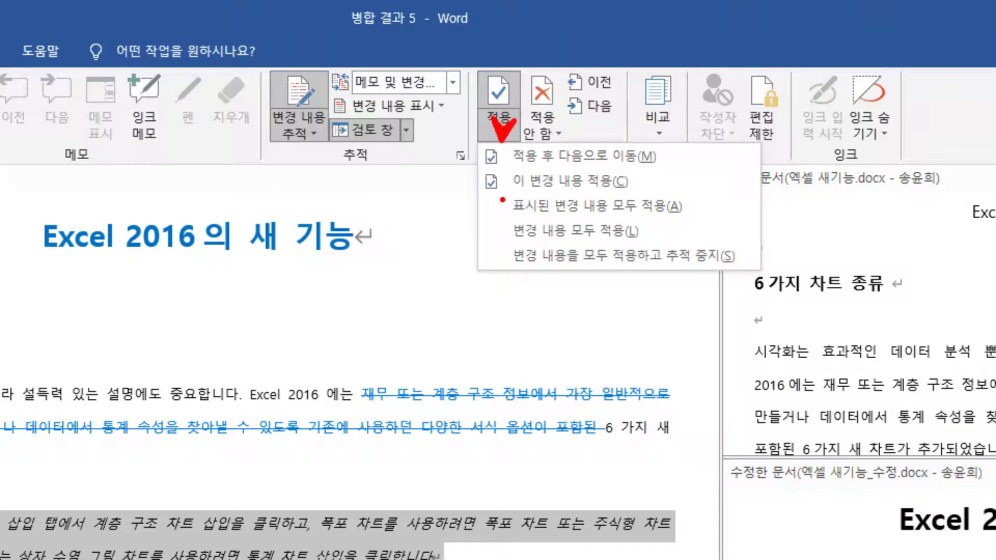
{"action": "mouse_move", "coordinate": [506, 192]}
{"action": "left_mouse_down"}
{"action": "mouse_move", "coordinate": [688, 222]}
{"action": "mouse_move", "coordinate": [690, 207]}
{"action": "left_mouse_up"}
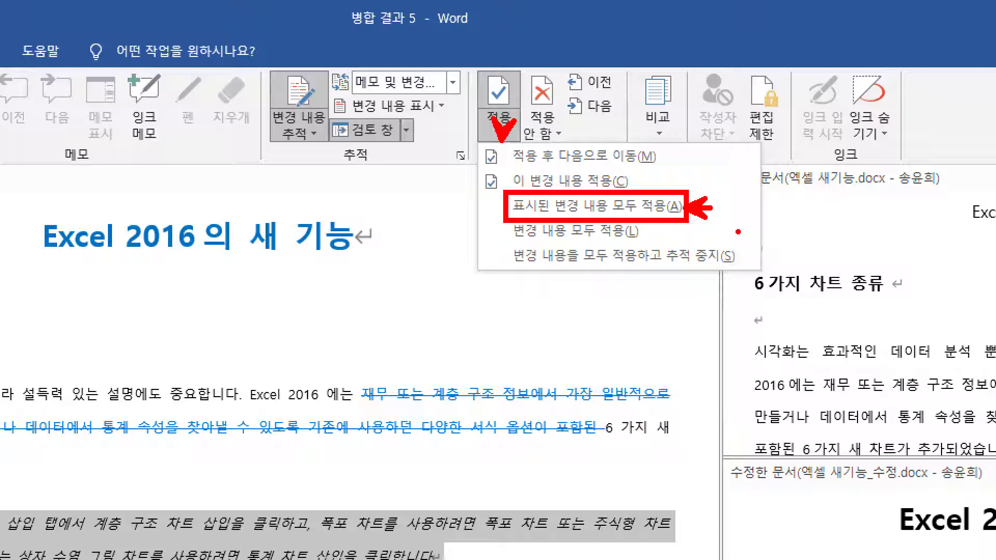
{"action": "key", "text": "e"}
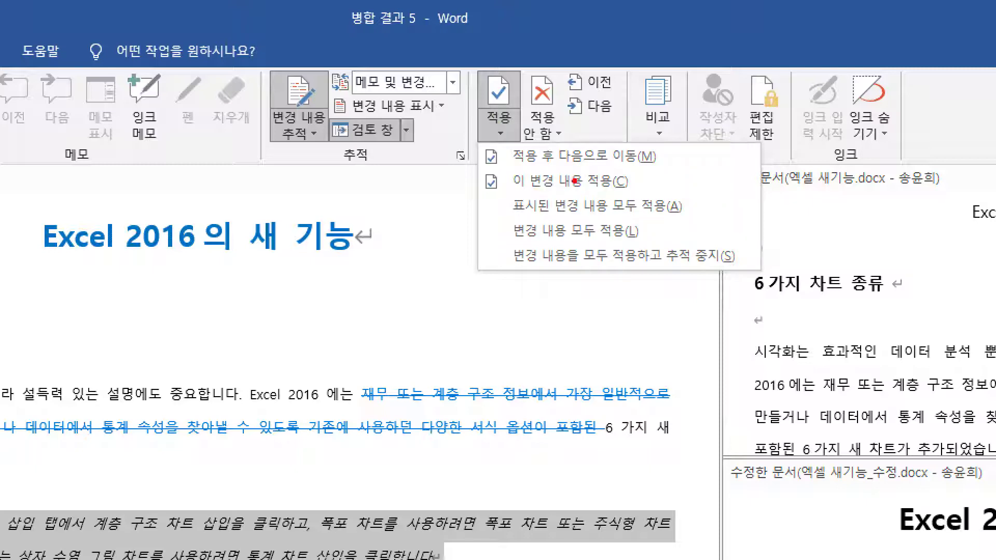
{"action": "left_click_drag", "start_coordinate": [501, 141], "coordinate": [504, 125]}
{"action": "left_click_drag", "start_coordinate": [506, 188], "coordinate": [686, 223]}
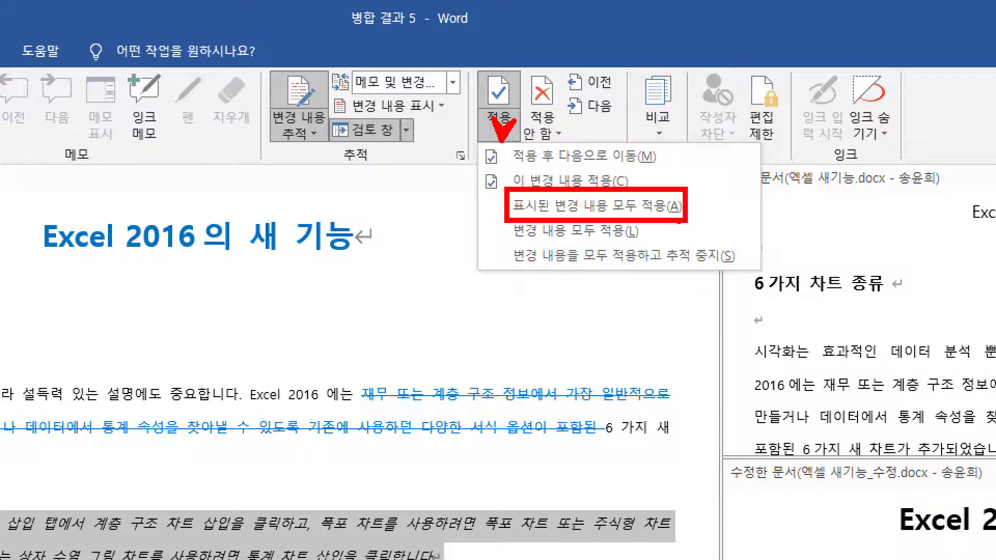
{"action": "key", "text": "Escape"}
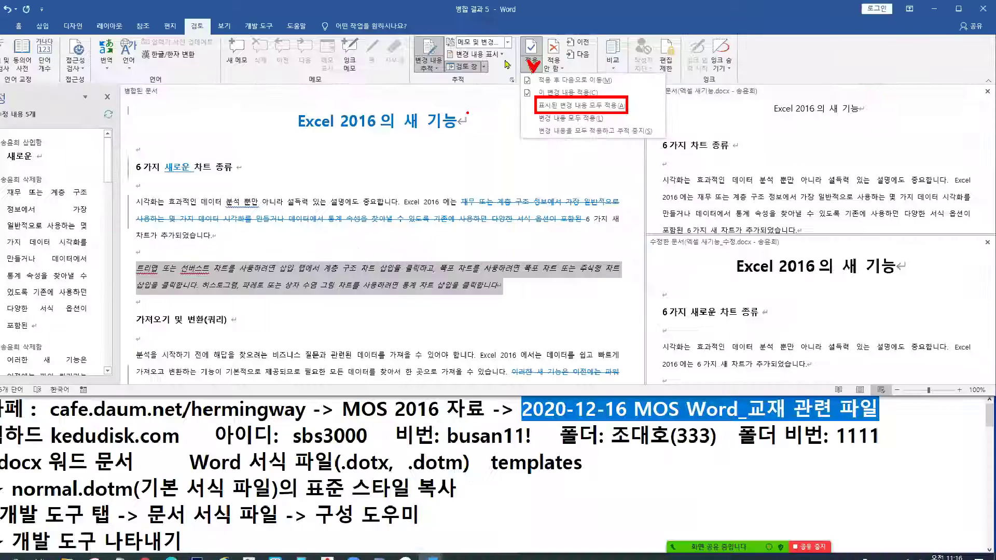
{"action": "left_click", "coordinate": [511, 55]}
{"action": "mouse_move", "coordinate": [524, 115]}
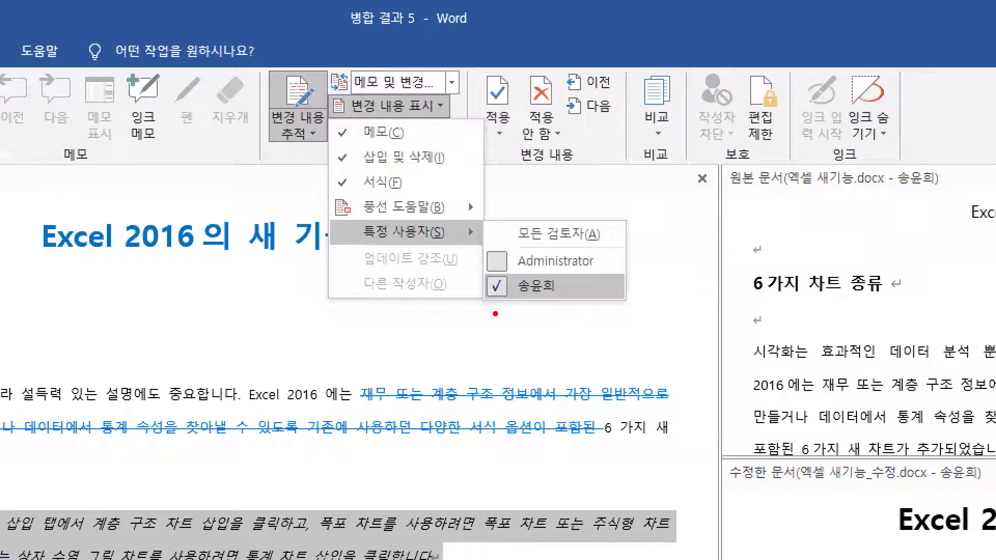
{"action": "left_click_drag", "start_coordinate": [537, 152], "coordinate": [566, 152]}
{"action": "mouse_move", "coordinate": [495, 118]}
{"action": "left_mouse_down"}
{"action": "mouse_move", "coordinate": [517, 122]}
{"action": "mouse_move", "coordinate": [502, 145]}
{"action": "left_mouse_up"}
{"action": "key", "text": "Escape"}
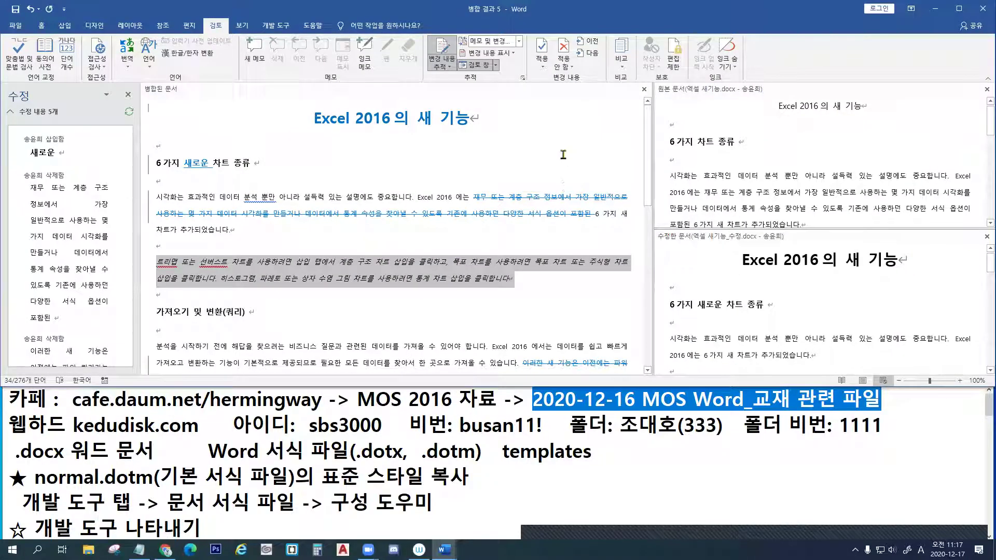
Examine the available options for rejecting (적용 안 함) and accepting (적용) tracked changes, including 변경 내용 모두 취소
{"action": "left_click", "coordinate": [569, 69]}
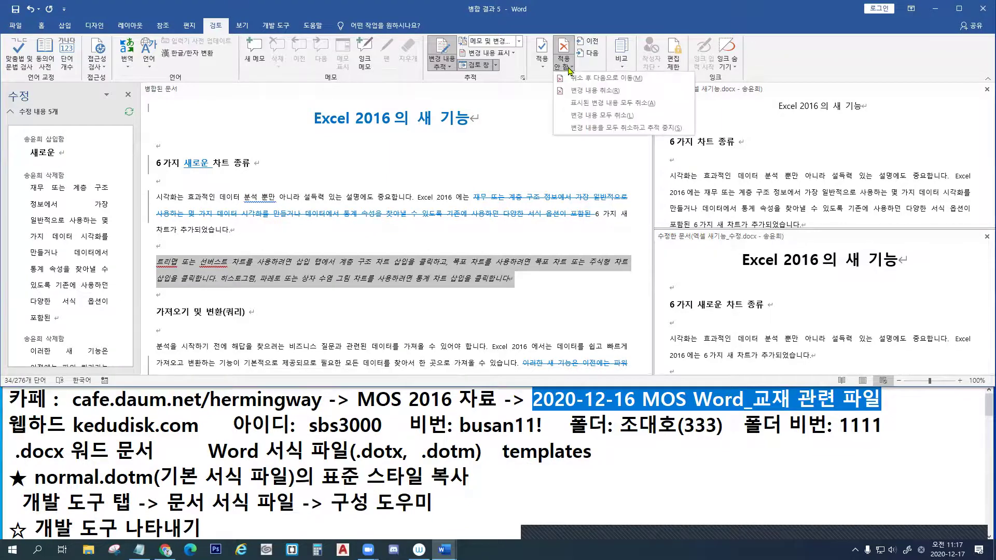
{"action": "key", "text": "ctrl+1"}
{"action": "mouse_move", "coordinate": [565, 63]}
{"action": "left_mouse_down"}
{"action": "mouse_move", "coordinate": [576, 61]}
{"action": "mouse_move", "coordinate": [570, 70]}
{"action": "left_mouse_up"}
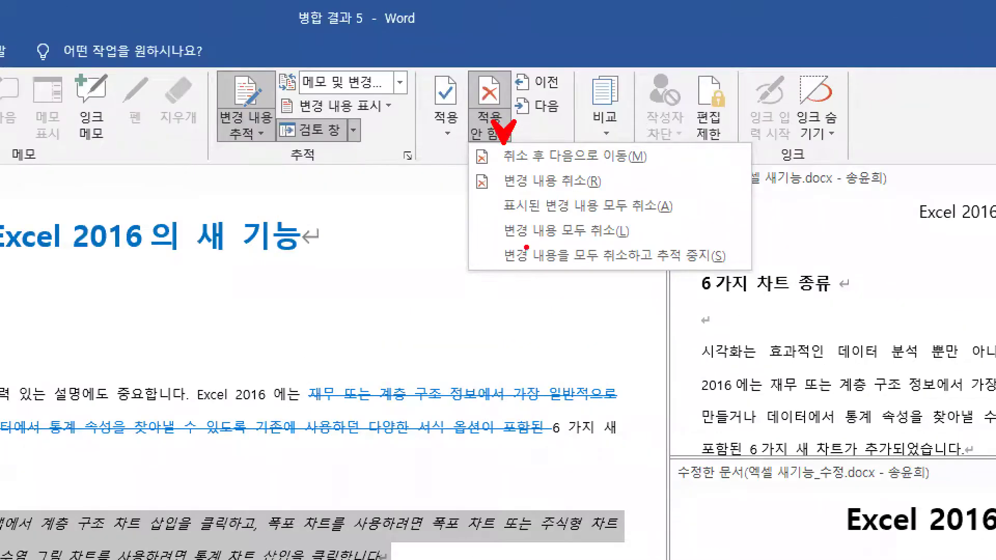
{"action": "mouse_move", "coordinate": [494, 190]}
{"action": "left_mouse_down"}
{"action": "mouse_move", "coordinate": [683, 233]}
{"action": "mouse_move", "coordinate": [499, 197]}
{"action": "mouse_move", "coordinate": [662, 253]}
{"action": "left_mouse_up"}
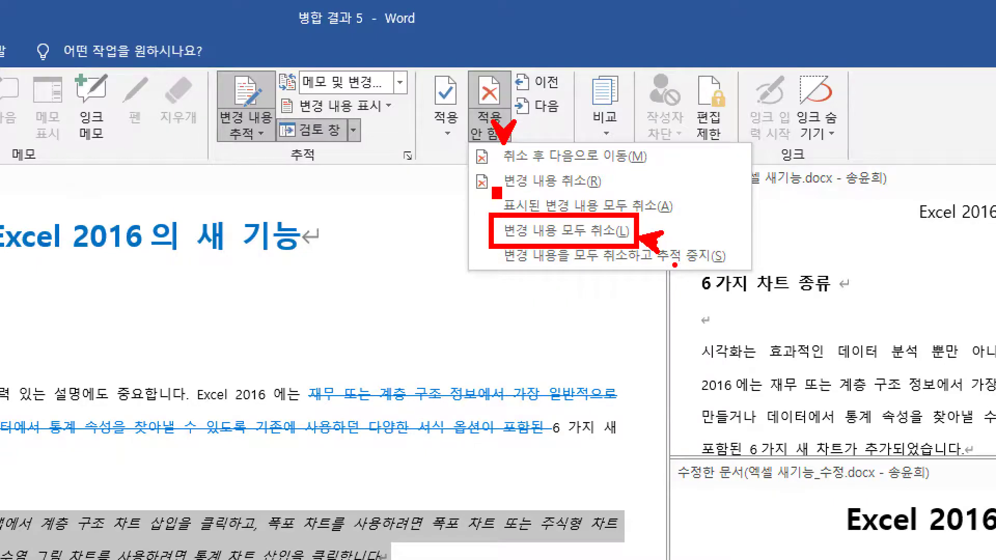
{"action": "key", "text": "Escape"}
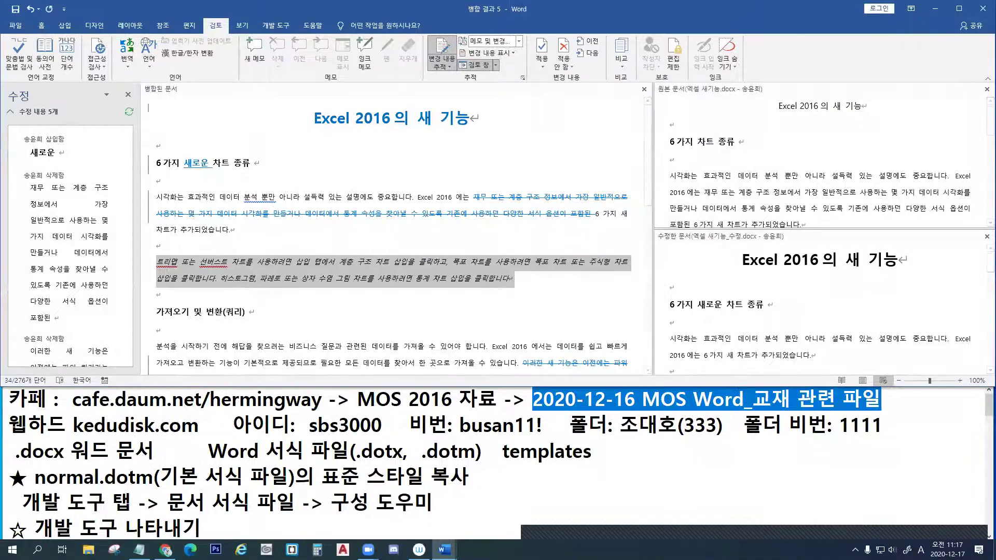
{"action": "left_click", "coordinate": [719, 525]}
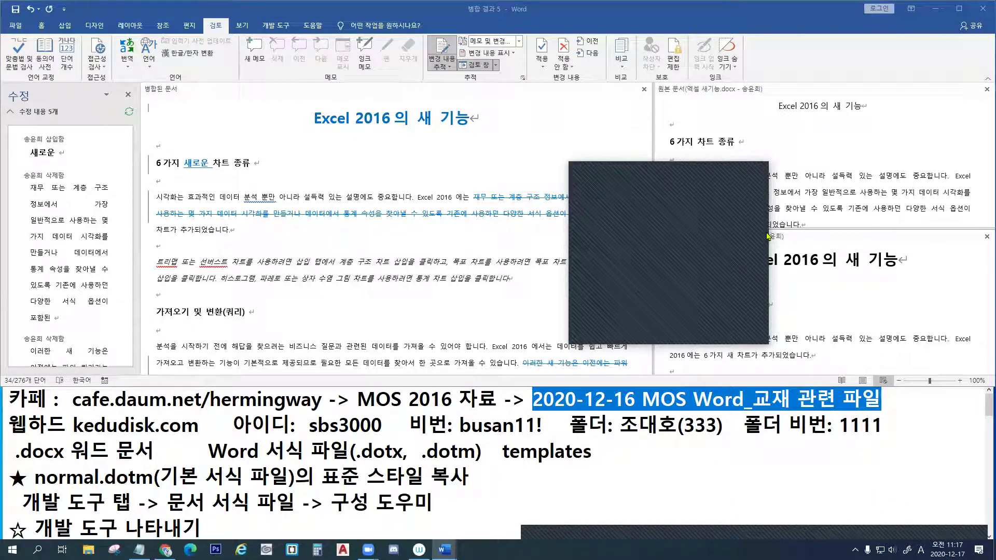
{"action": "left_click", "coordinate": [711, 175]}
{"action": "left_click", "coordinate": [561, 67]}
{"action": "left_click", "coordinate": [541, 69]}
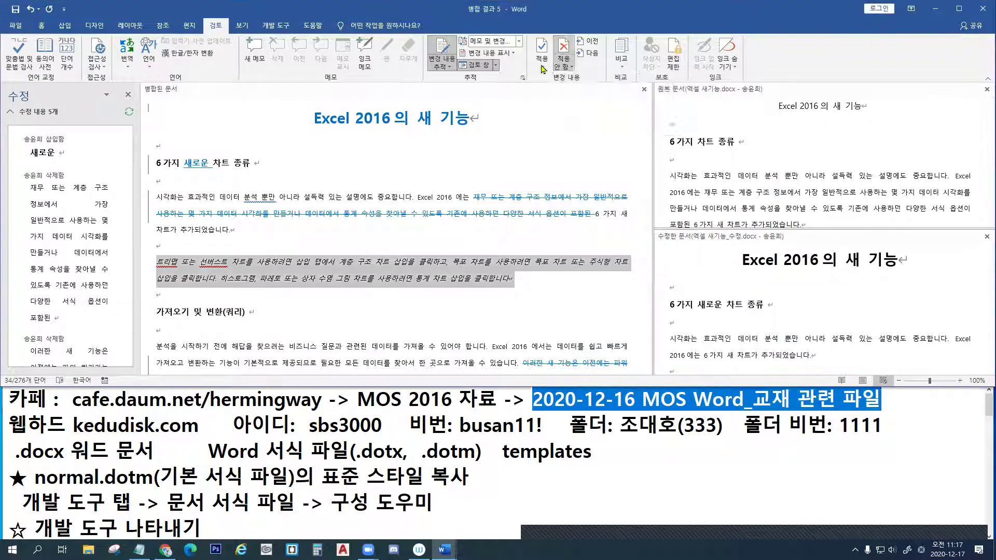
{"action": "left_click", "coordinate": [542, 68]}
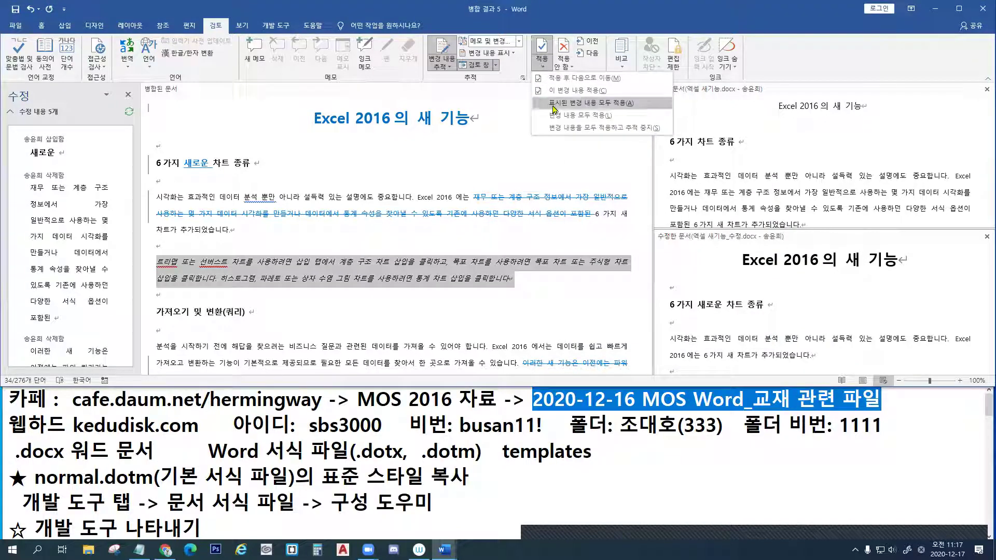
Display Administrator's tracked changes as well, so that the markup of all reviewers (모든 검토자) is shown
{"action": "left_click", "coordinate": [514, 54]}
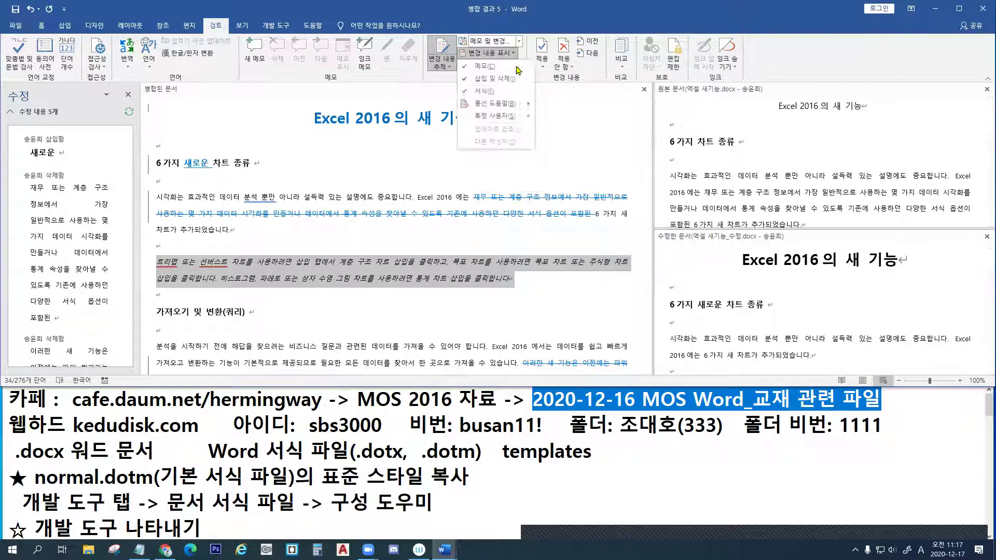
{"action": "mouse_move", "coordinate": [521, 117]}
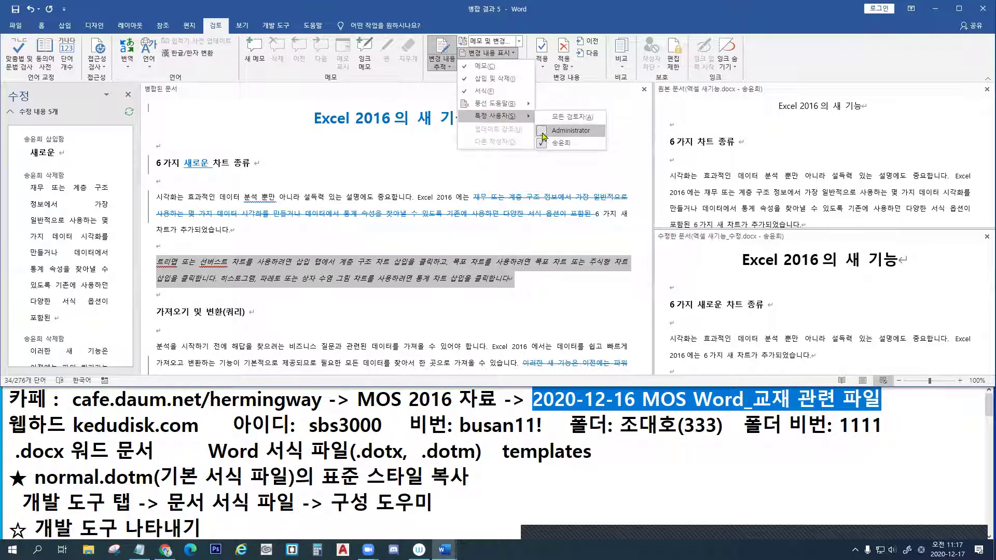
{"action": "left_click", "coordinate": [544, 133]}
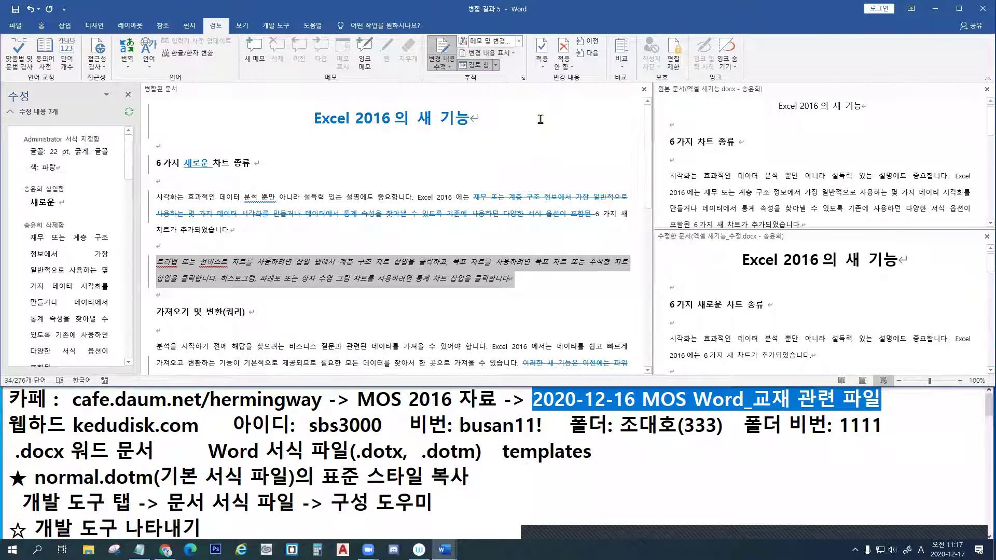
{"action": "left_click", "coordinate": [498, 53]}
{"action": "mouse_move", "coordinate": [519, 119]}
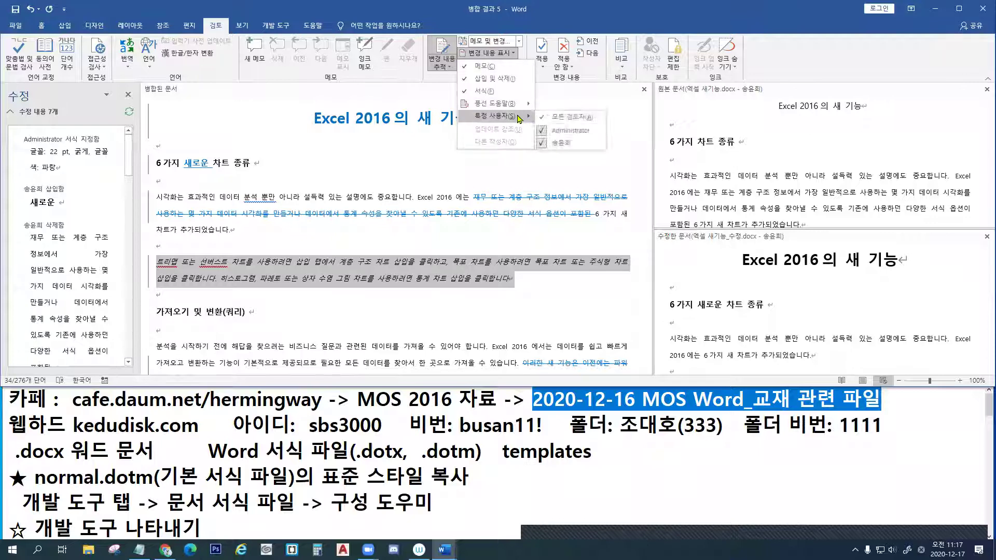
{"action": "left_click", "coordinate": [565, 117]}
Reject all tracked changes in the combined document (변경 내용 모두 취소)
{"action": "left_click", "coordinate": [564, 63]}
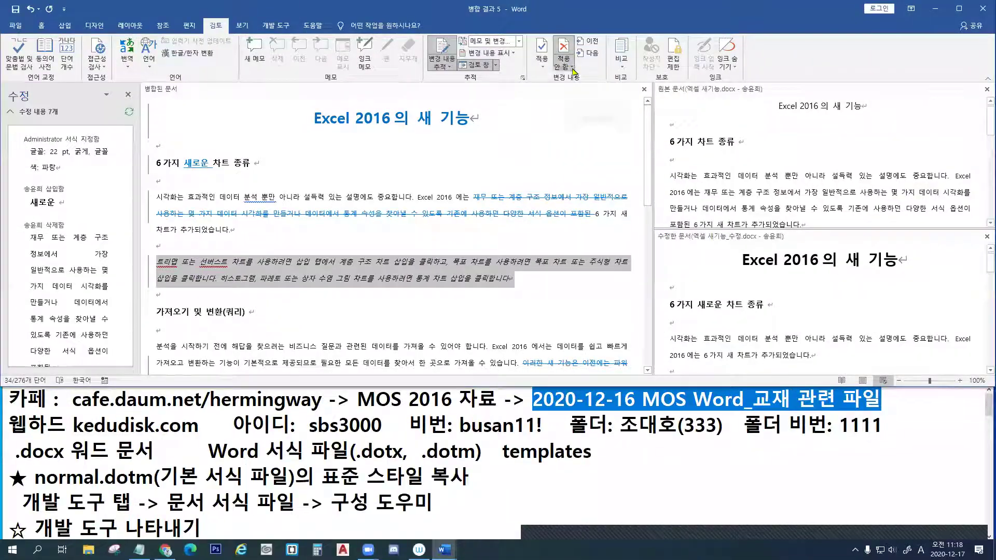
{"action": "left_click", "coordinate": [488, 133]}
{"action": "left_click", "coordinate": [560, 231]}
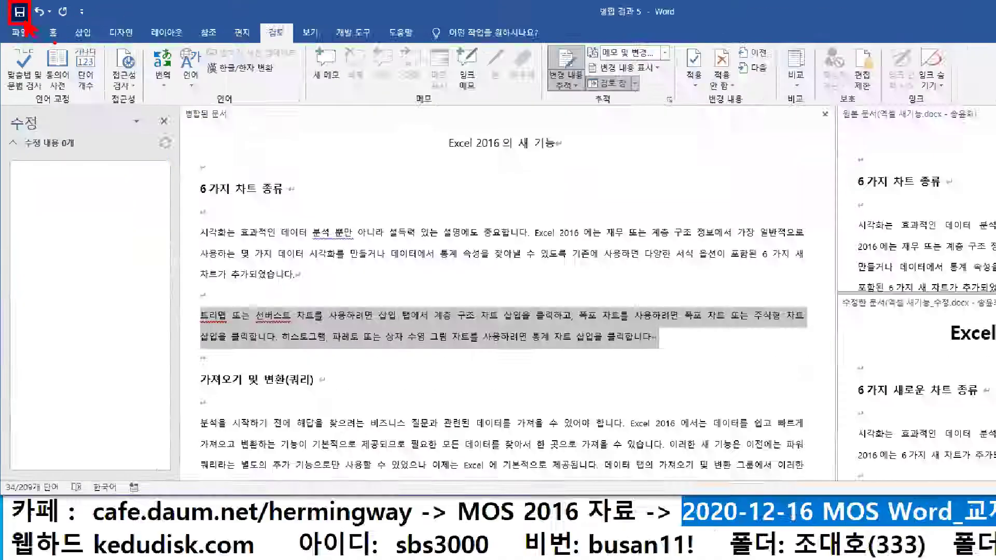
Save the combined document as Excel 새 기능.docx in the 문서 folder
{"action": "left_click", "coordinate": [30, 19]}
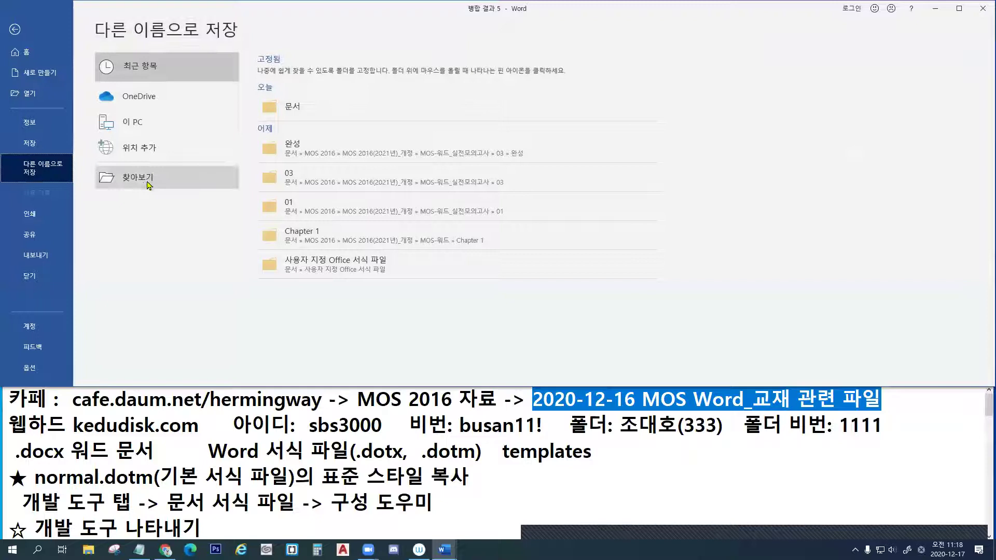
{"action": "left_click", "coordinate": [148, 183]}
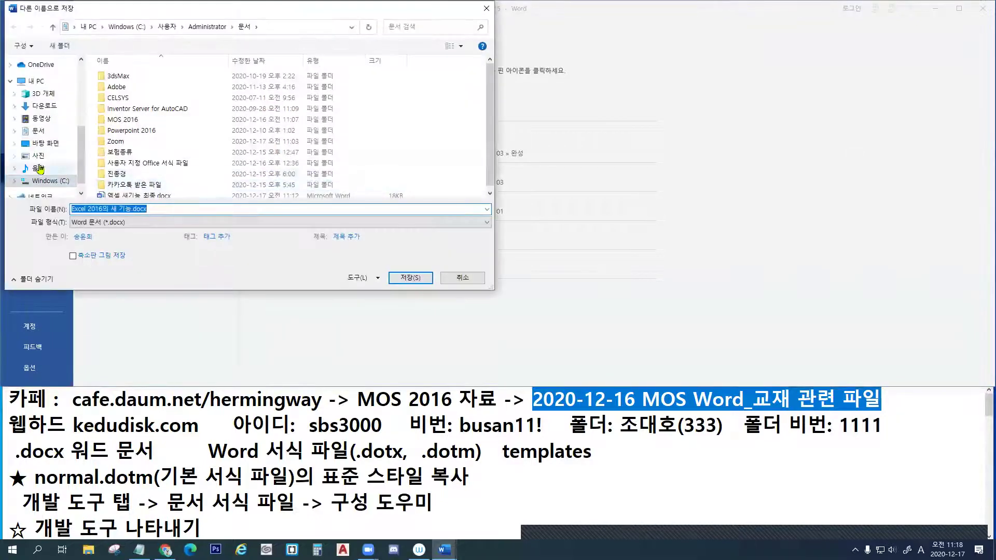
{"action": "left_click", "coordinate": [40, 133]}
{"action": "left_click", "coordinate": [155, 207]}
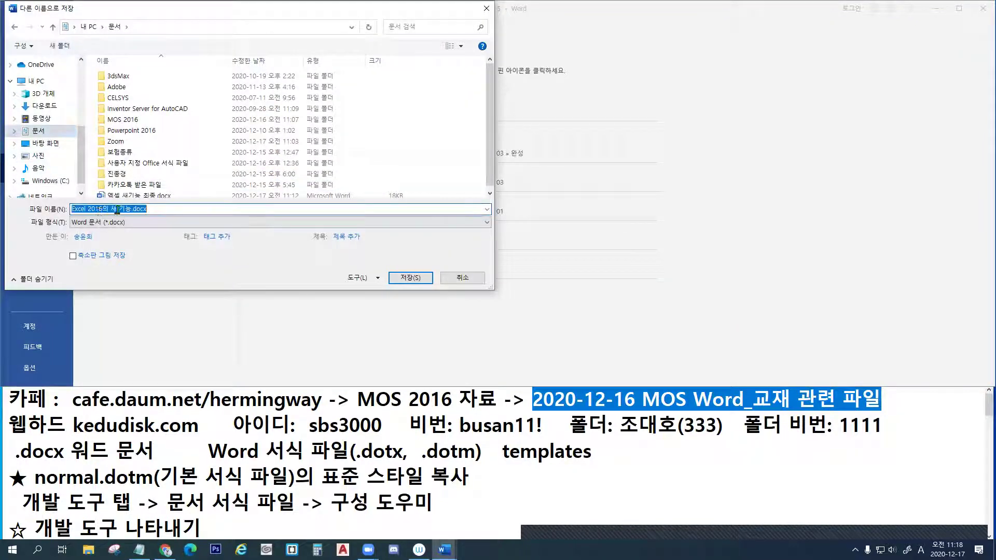
{"action": "left_click", "coordinate": [88, 209]}
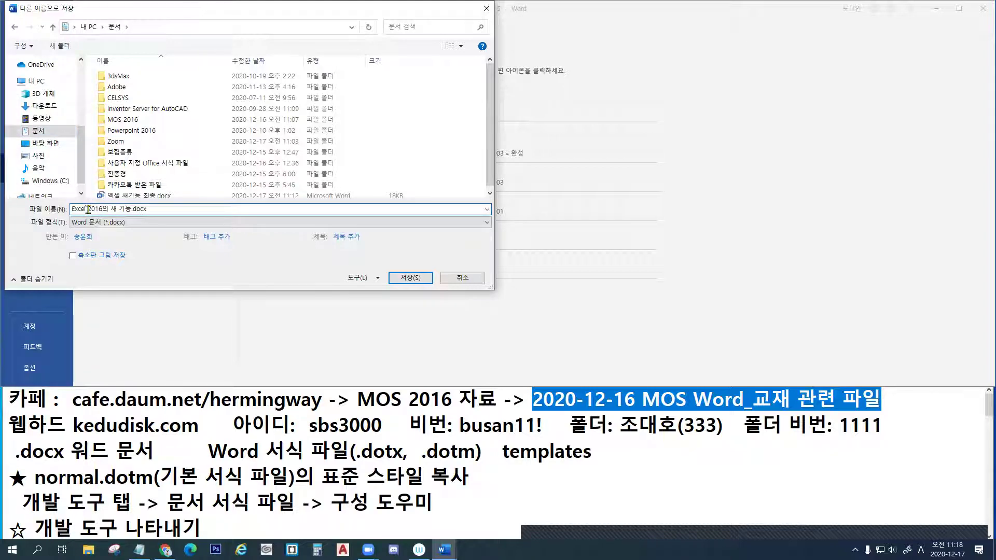
{"action": "left_click_drag", "start_coordinate": [87, 209], "coordinate": [108, 209]}
{"action": "key", "text": "Delete"}
{"action": "key", "text": "Return"}
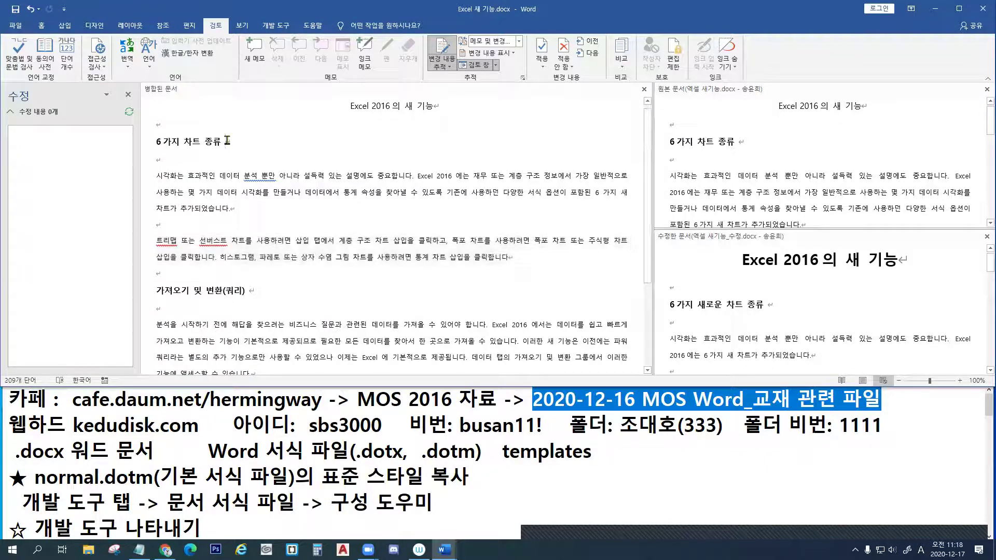
Check the rest of the saved document's text and close the document
{"action": "scroll", "coordinate": [449, 326], "scroll_direction": "down", "scroll_amount": 3}
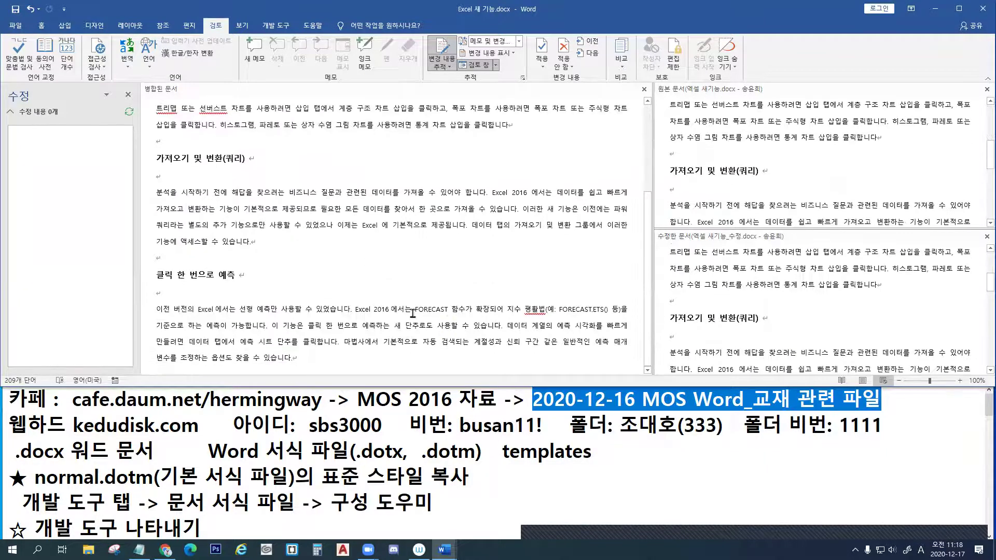
{"action": "left_click", "coordinate": [15, 28]}
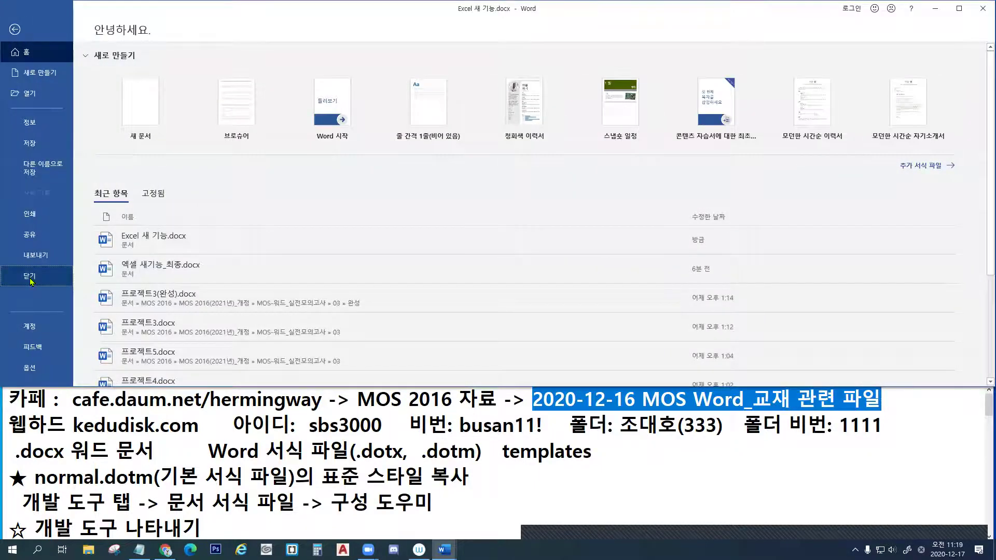
{"action": "left_click", "coordinate": [31, 278]}
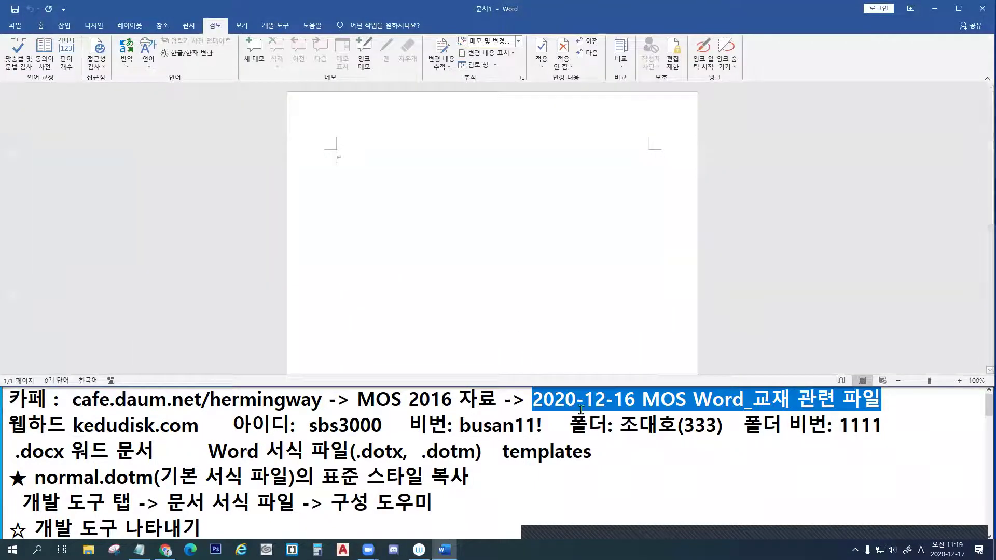
Highlight the text "2020-12-16 MOS Word_교재 관련 파일" in the Notepad notes
{"action": "left_click", "coordinate": [536, 398]}
{"action": "left_click_drag", "start_coordinate": [534, 399], "coordinate": [887, 400]}
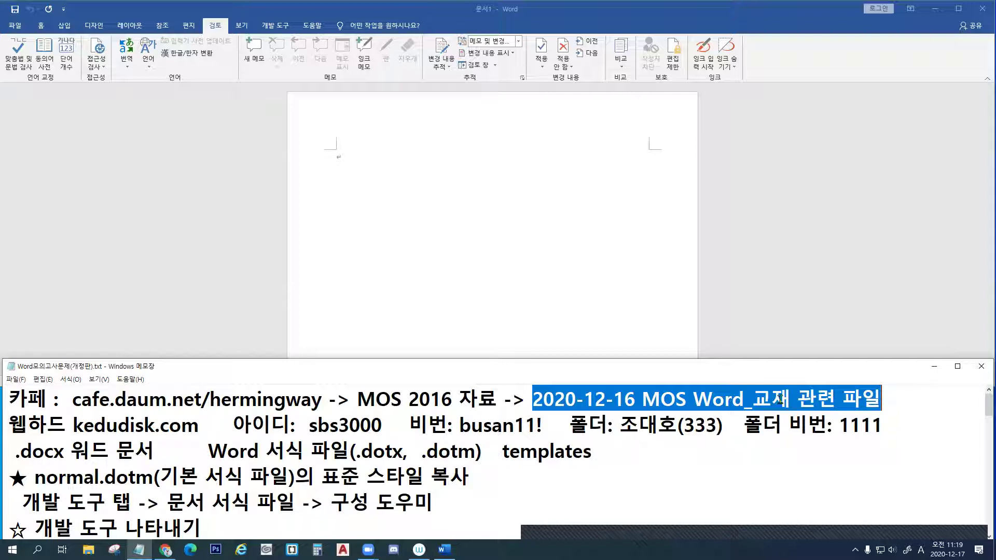
{"action": "left_click_drag", "start_coordinate": [532, 399], "coordinate": [886, 400]}
Open 엑셀 새기능.docx from the Chapter 1 folder under MOS 2016, MOS 2016(2021년)_개정, MOS-워드
{"action": "left_click", "coordinate": [10, 27]}
{"action": "left_click", "coordinate": [11, 27]}
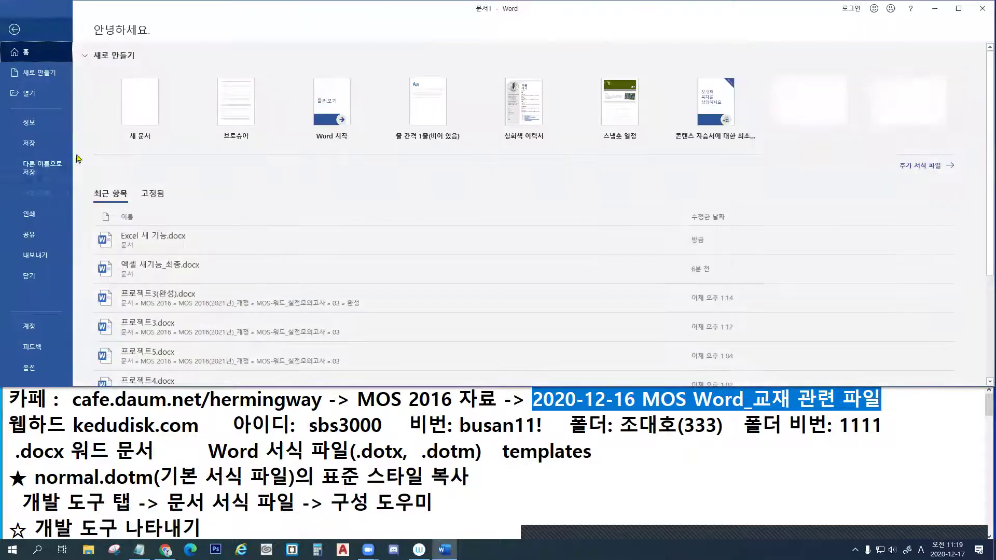
{"action": "left_click", "coordinate": [28, 94]}
{"action": "left_click", "coordinate": [140, 172]}
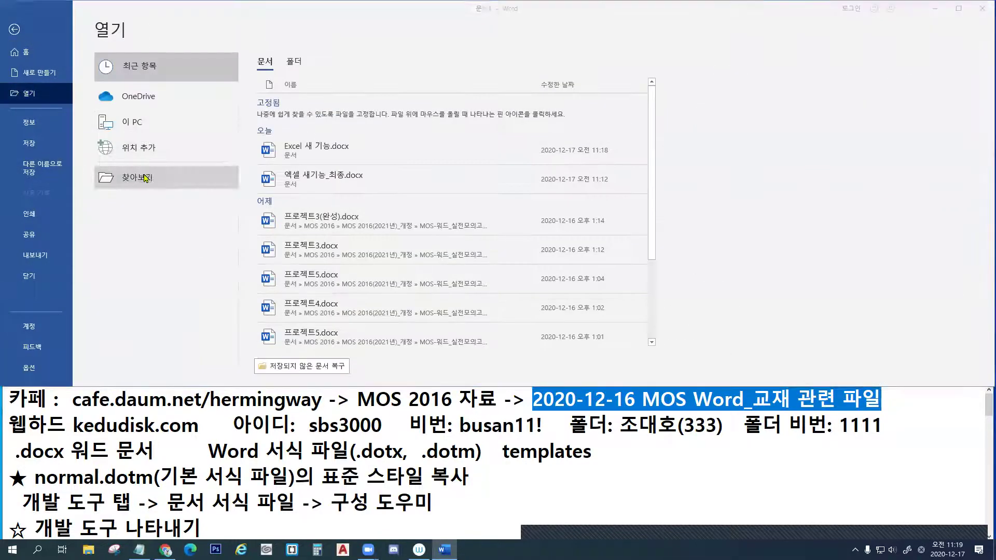
{"action": "double_click", "coordinate": [128, 121]}
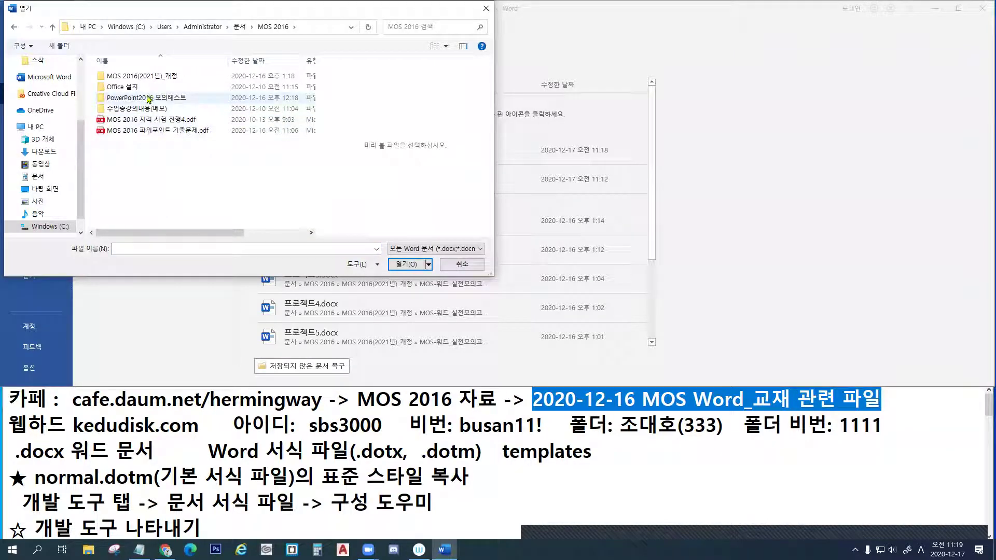
{"action": "double_click", "coordinate": [159, 77]}
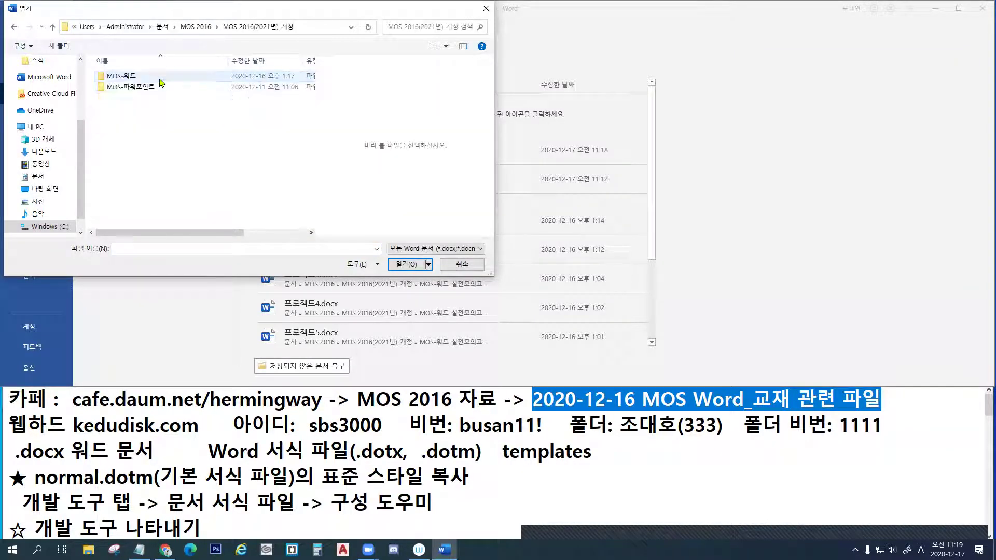
{"action": "double_click", "coordinate": [134, 77]}
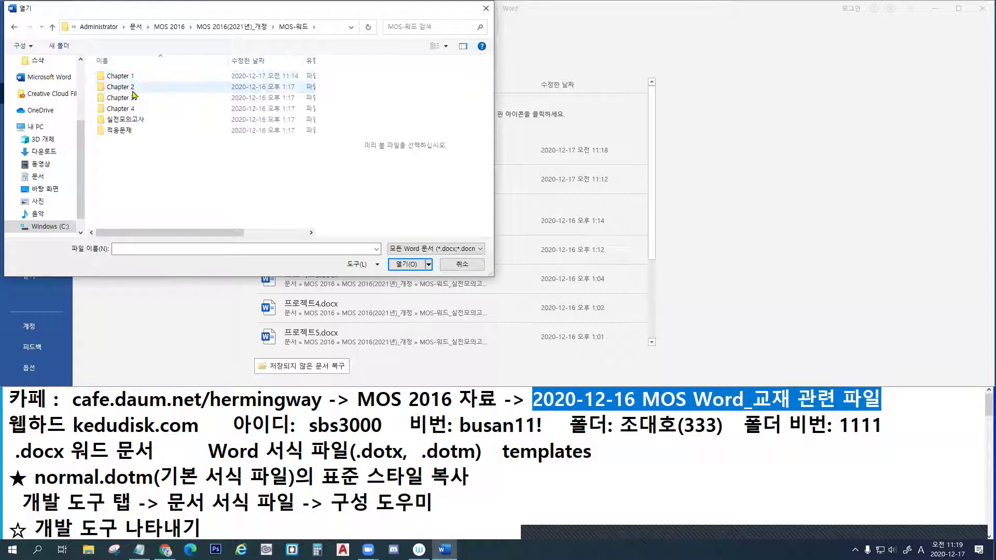
{"action": "left_click", "coordinate": [130, 87]}
{"action": "double_click", "coordinate": [120, 77]}
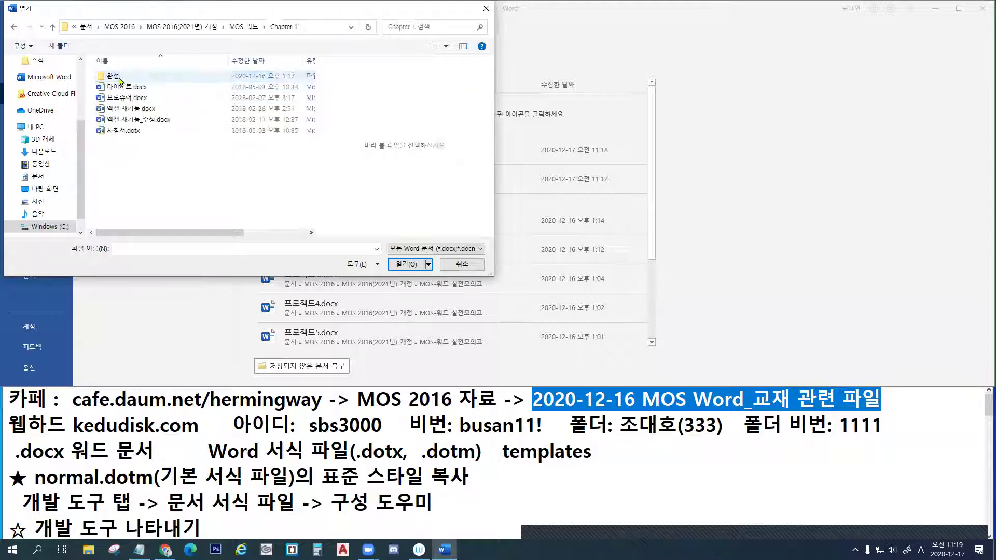
{"action": "left_click", "coordinate": [130, 109]}
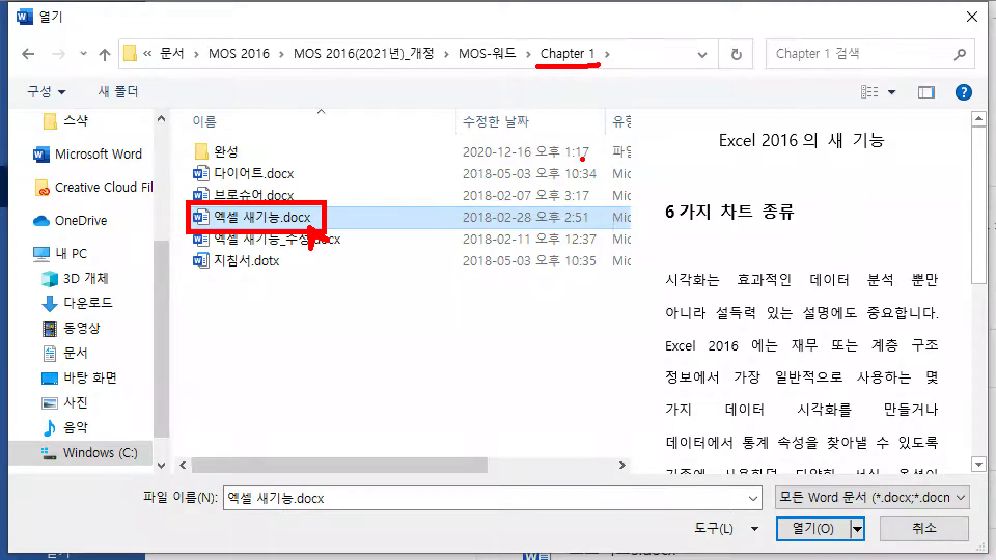
{"action": "key", "text": "Escape"}
{"action": "double_click", "coordinate": [136, 110]}
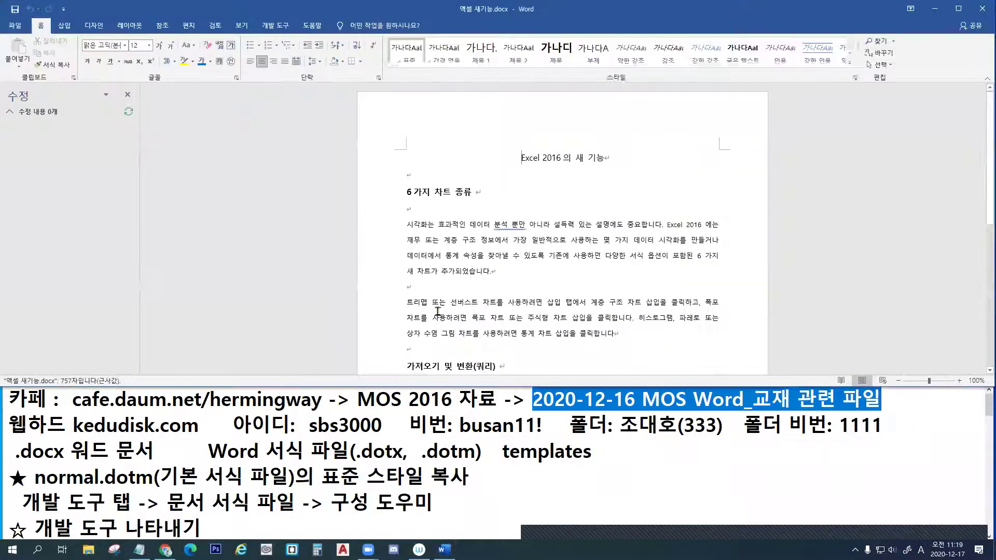
Select the French word "prévision" at the end of the document's last paragraph
{"action": "left_click_drag", "start_coordinate": [532, 411], "coordinate": [898, 410]}
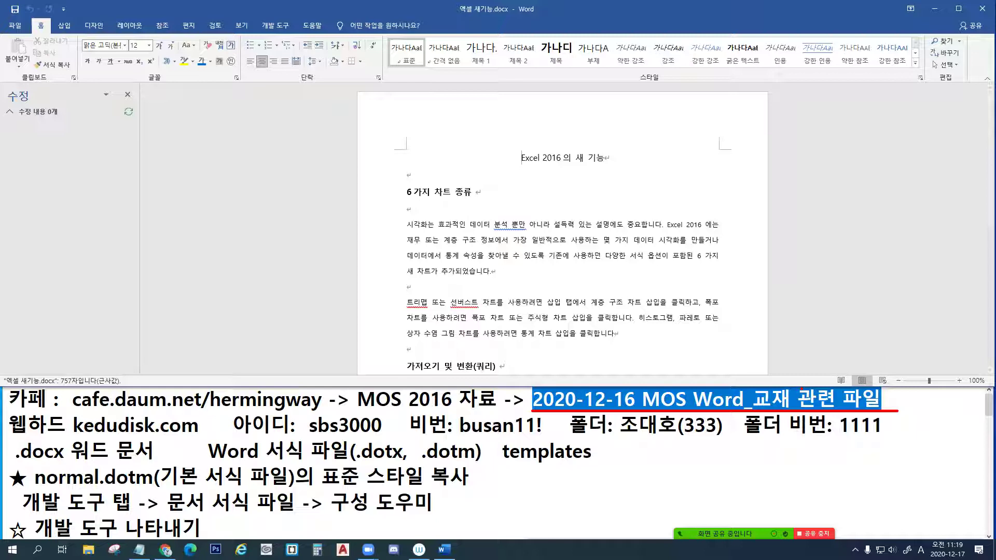
{"action": "left_click", "coordinate": [559, 231]}
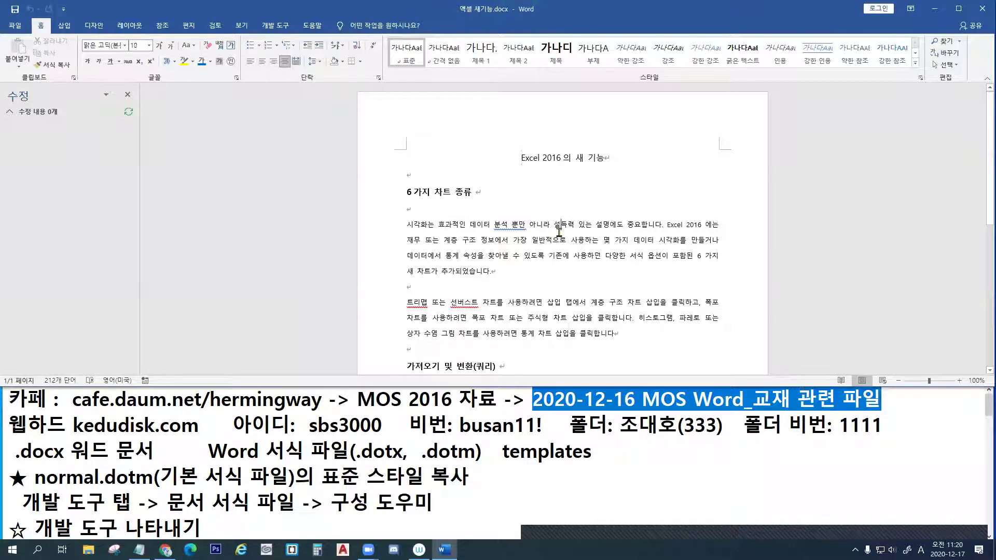
{"action": "scroll", "coordinate": [559, 231], "scroll_direction": "down", "scroll_amount": 7}
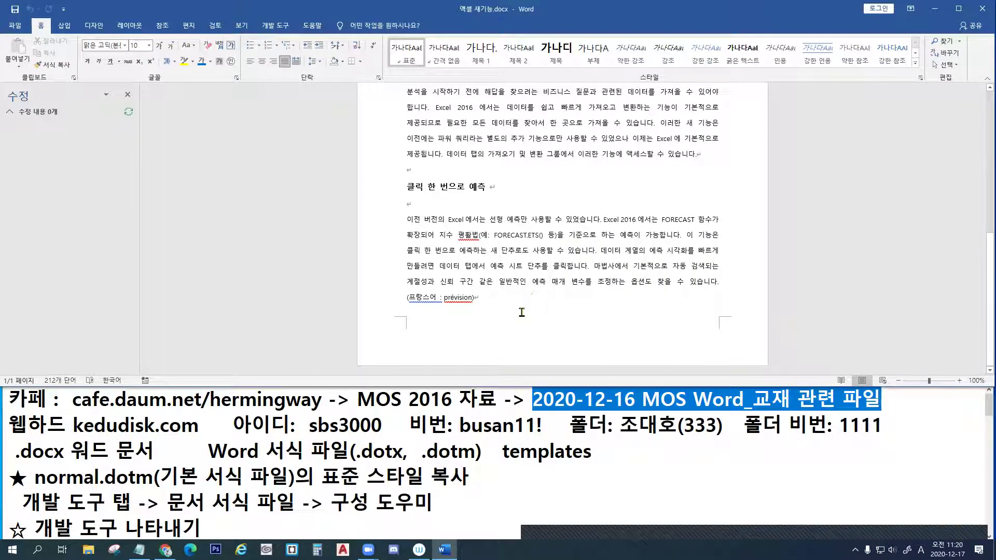
{"action": "double_click", "coordinate": [459, 300]}
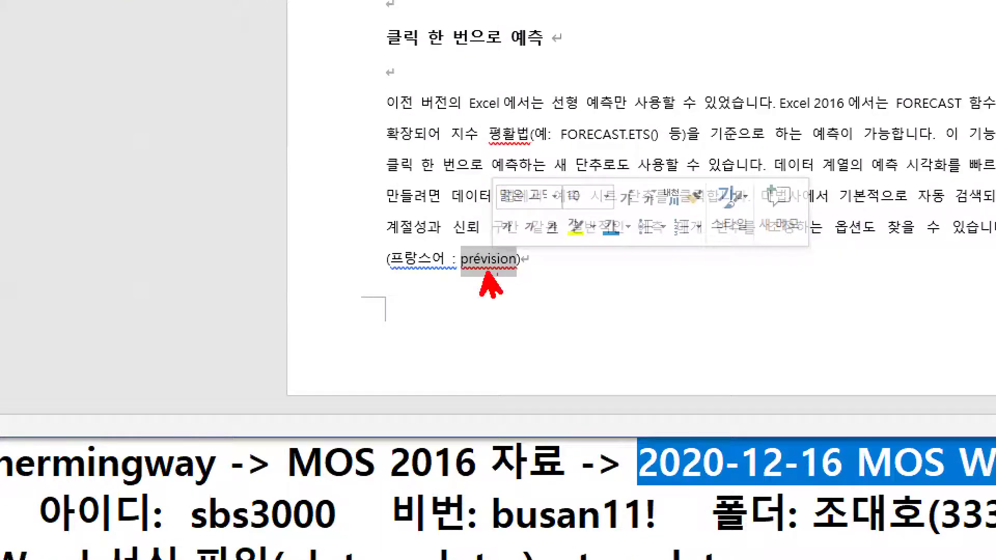
{"action": "left_click_drag", "start_coordinate": [504, 271], "coordinate": [516, 306]}
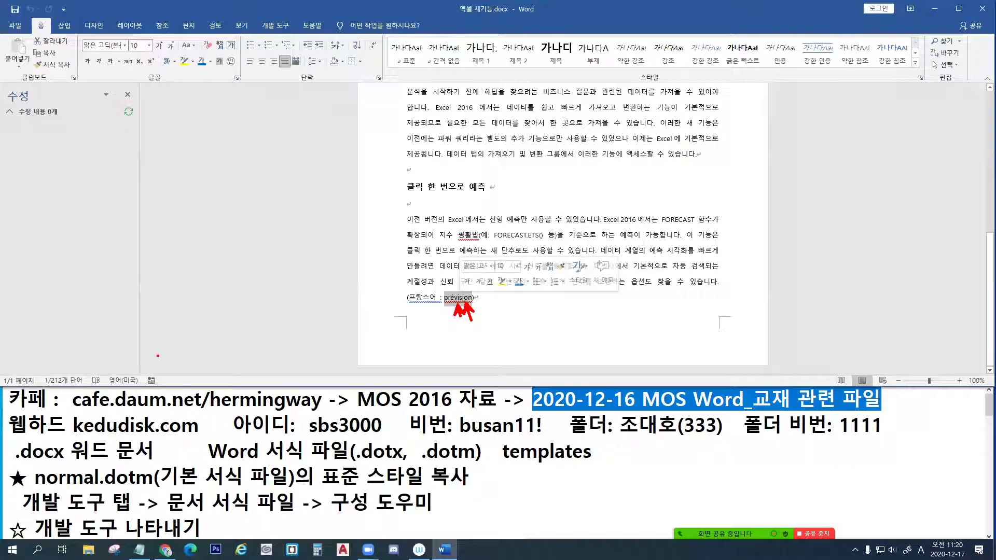
{"action": "mouse_move", "coordinate": [1, 371]}
{"action": "left_mouse_down"}
{"action": "mouse_move", "coordinate": [441, 398]}
{"action": "mouse_move", "coordinate": [964, 389]}
{"action": "left_mouse_up"}
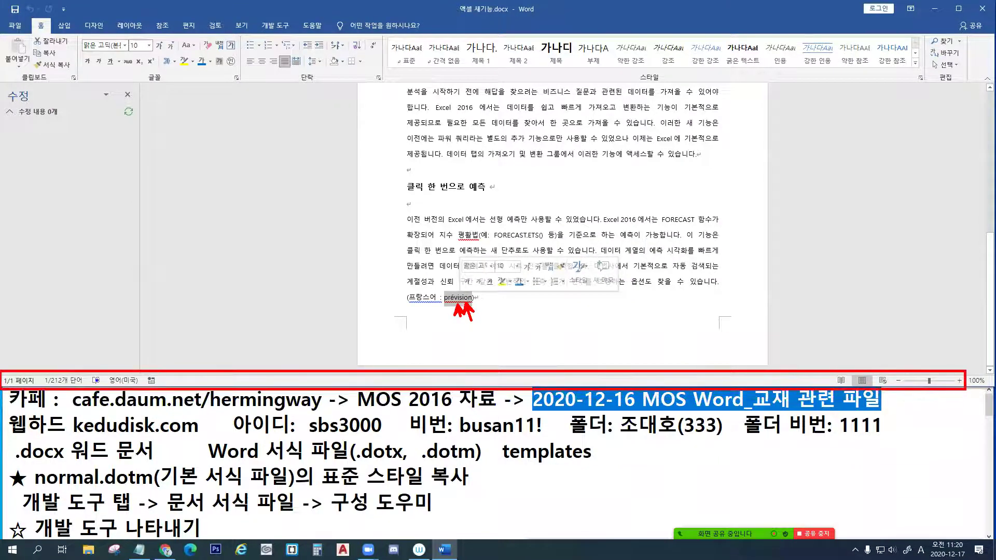
{"action": "mouse_move", "coordinate": [101, 374]}
{"action": "left_mouse_down"}
{"action": "mouse_move", "coordinate": [141, 387]}
{"action": "mouse_move", "coordinate": [129, 372]}
{"action": "left_mouse_up"}
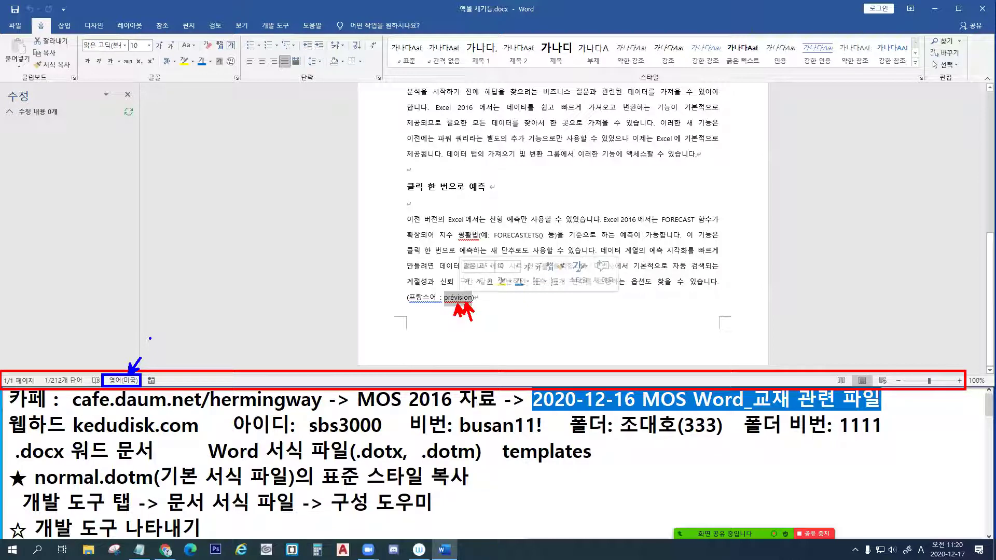
{"action": "key", "text": "Escape"}
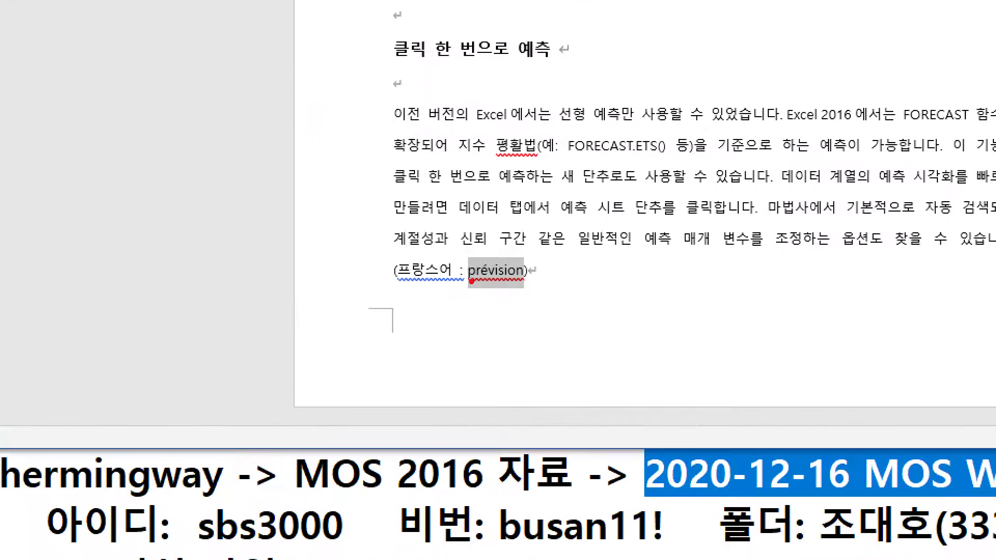
{"action": "left_click_drag", "start_coordinate": [471, 280], "coordinate": [522, 279]}
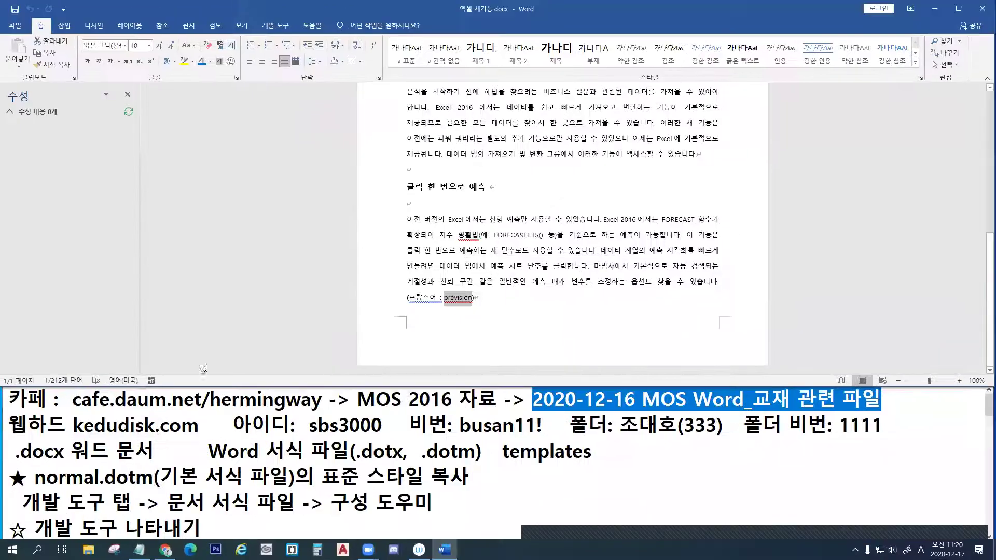
{"action": "double_click", "coordinate": [457, 299]}
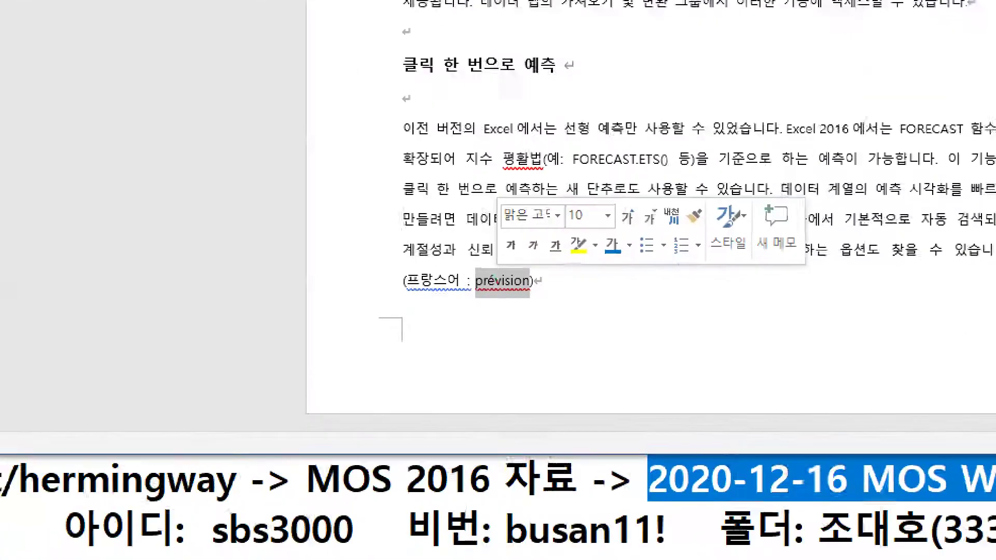
{"action": "left_click_drag", "start_coordinate": [455, 303], "coordinate": [470, 312]}
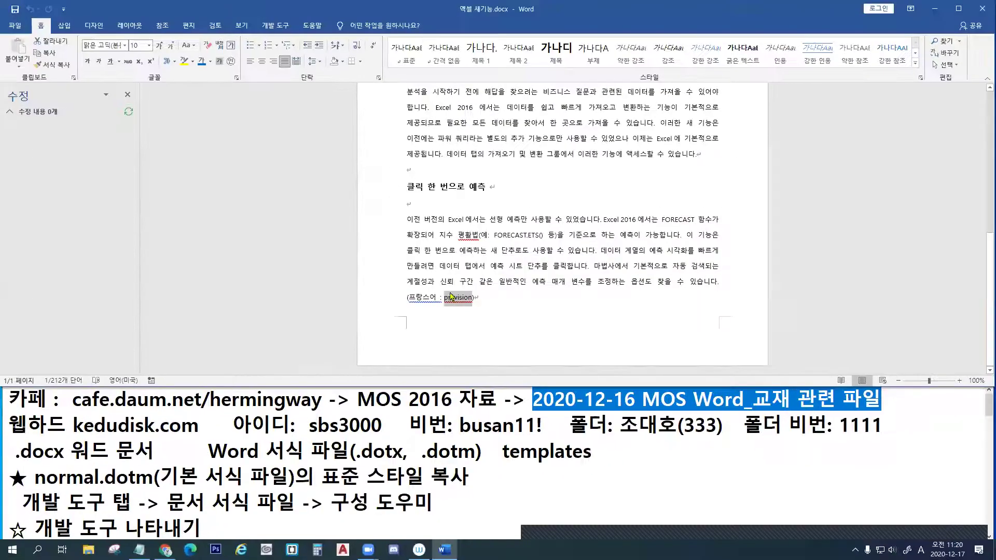
Bring up the proofing language settings (교정 언어 설정) for the selected word "prévision"
{"action": "left_click", "coordinate": [215, 29]}
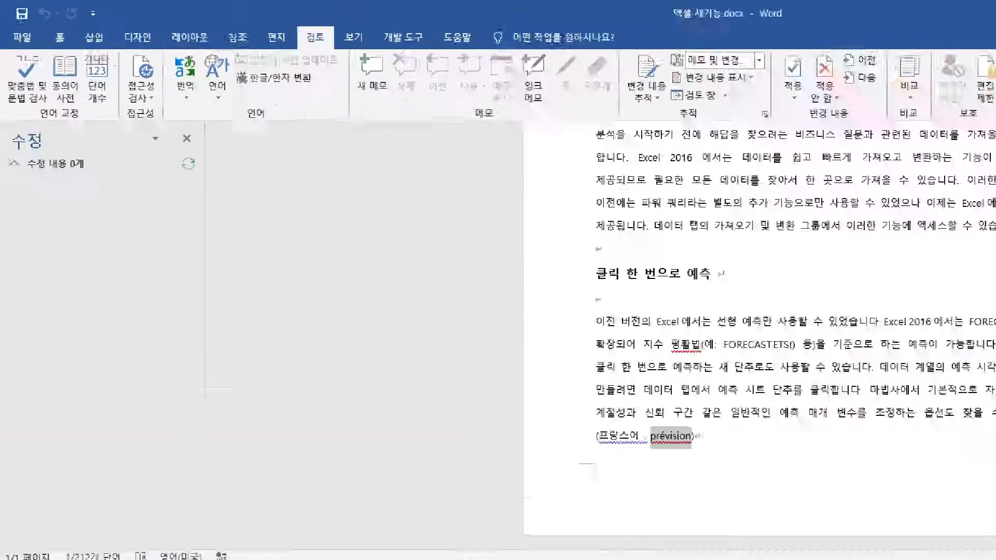
{"action": "mouse_move", "coordinate": [202, 18]}
{"action": "left_mouse_down"}
{"action": "mouse_move", "coordinate": [381, 128]}
{"action": "mouse_move", "coordinate": [481, 170]}
{"action": "left_mouse_up"}
{"action": "left_click_drag", "start_coordinate": [287, 120], "coordinate": [310, 121]}
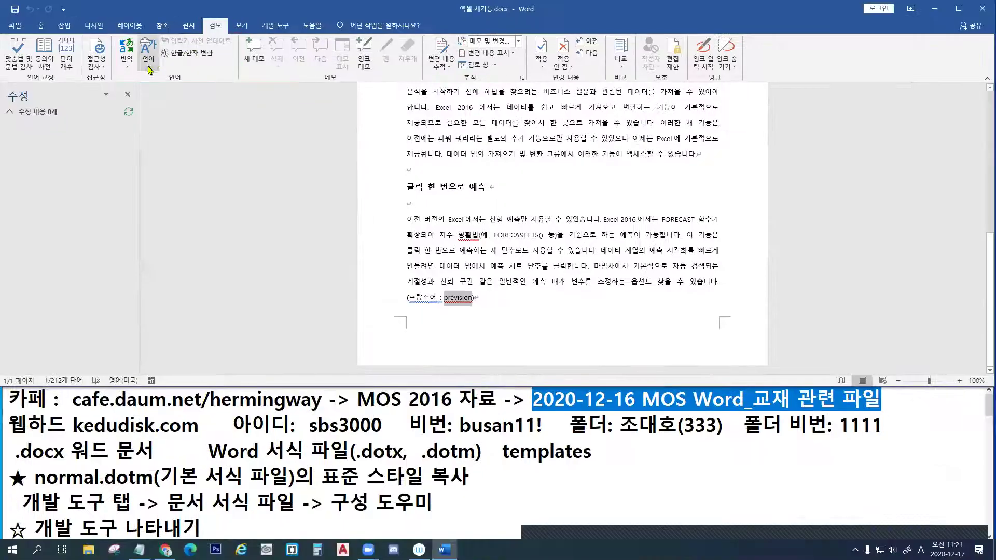
{"action": "left_click", "coordinate": [297, 103]}
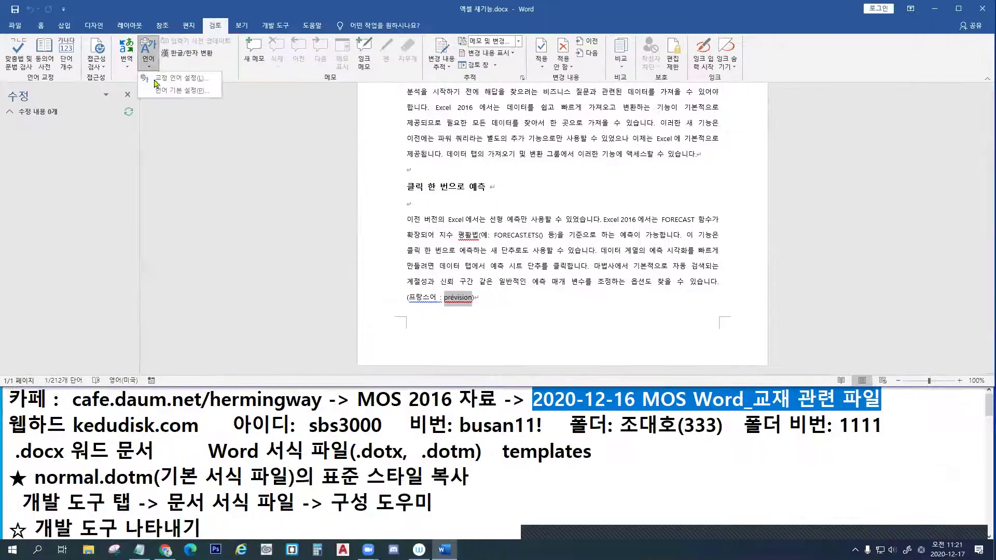
{"action": "left_click", "coordinate": [119, 381]}
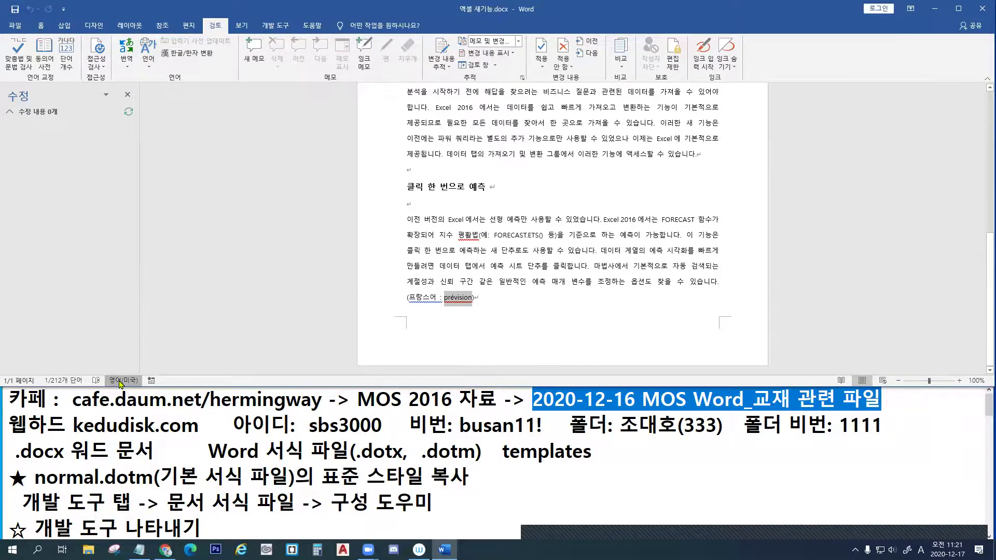
{"action": "left_click", "coordinate": [207, 270]}
{"action": "left_click_drag", "start_coordinate": [207, 269], "coordinate": [280, 302]}
{"action": "mouse_move", "coordinate": [266, 318]}
{"action": "left_mouse_down"}
{"action": "mouse_move", "coordinate": [272, 299]}
{"action": "mouse_move", "coordinate": [283, 314]}
{"action": "left_mouse_up"}
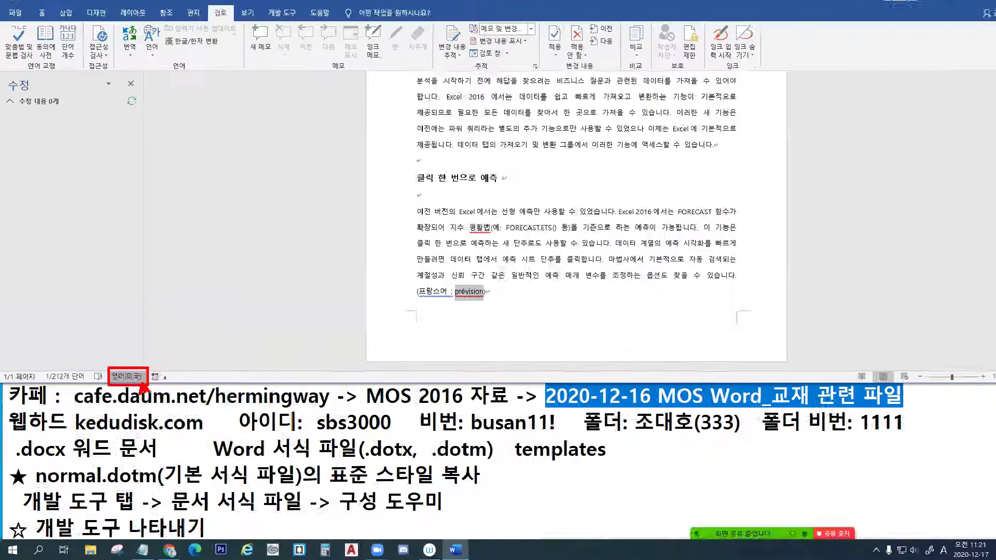
{"action": "left_click", "coordinate": [145, 51]}
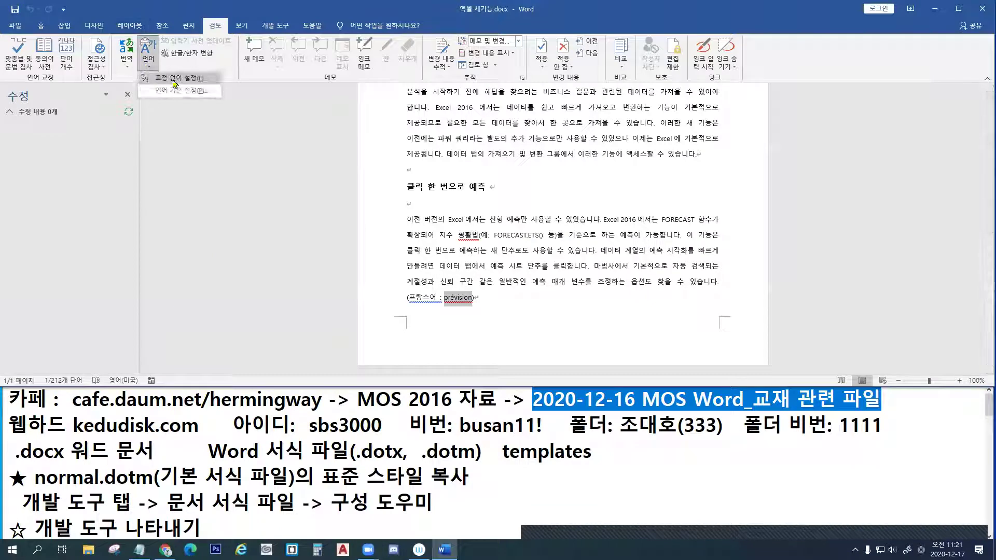
{"action": "left_click", "coordinate": [174, 83]}
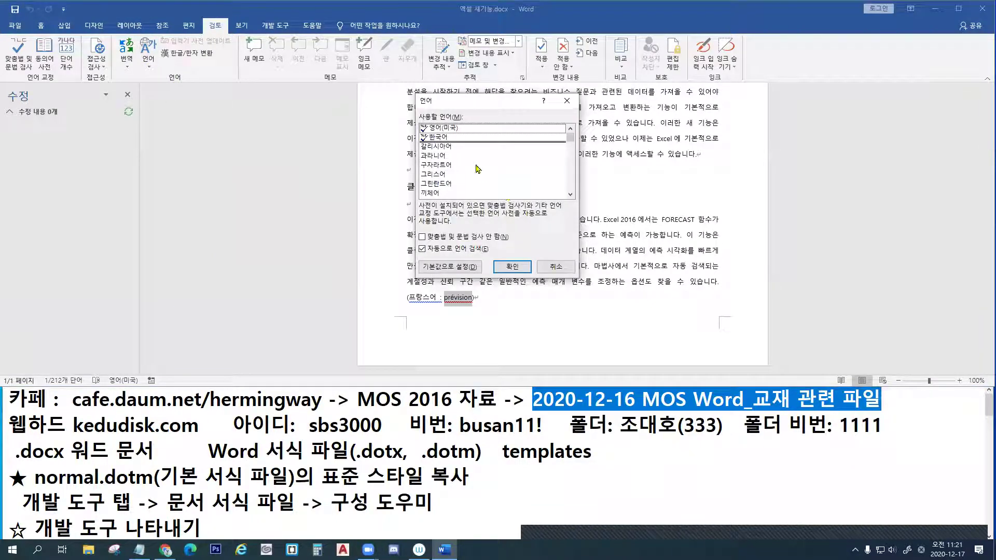
Set the proofing language of "prévision" to 프랑스어(프랑스) and dismiss the missing proofing tools notice so it is not shown again
{"action": "left_click_drag", "start_coordinate": [569, 140], "coordinate": [573, 188]}
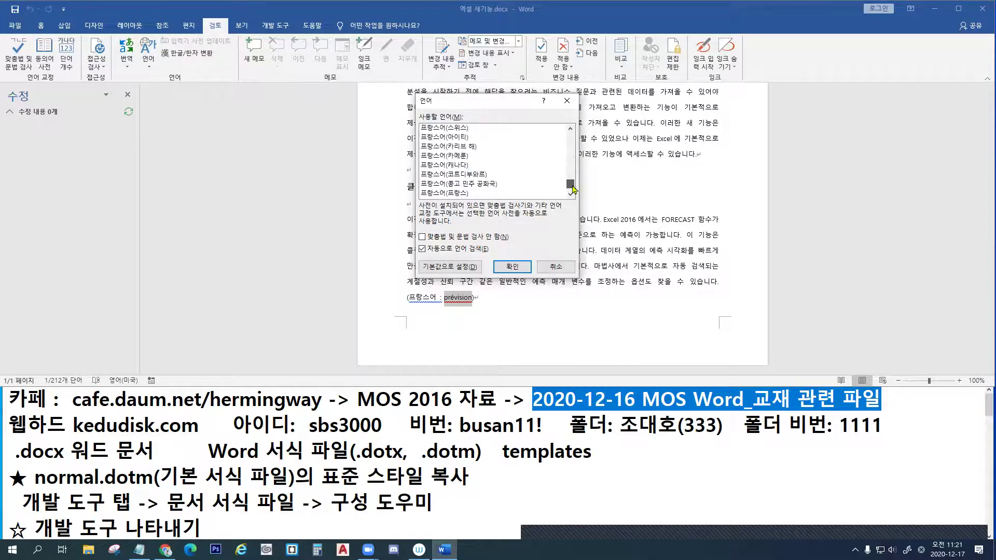
{"action": "key", "text": "ctrl+1"}
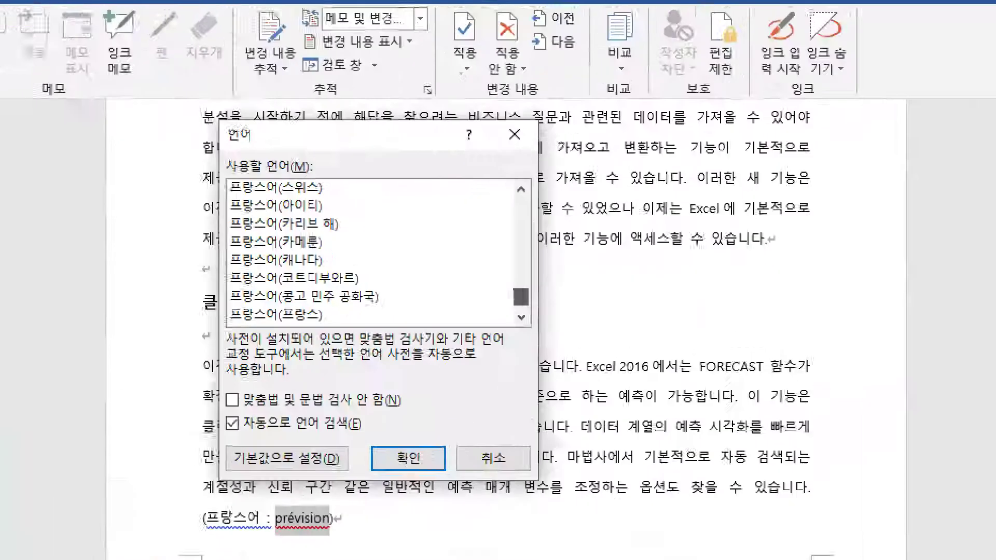
{"action": "left_click", "coordinate": [507, 256]}
{"action": "mouse_move", "coordinate": [519, 193]}
{"action": "left_mouse_down"}
{"action": "mouse_move", "coordinate": [519, 285]}
{"action": "mouse_move", "coordinate": [531, 278]}
{"action": "left_mouse_up"}
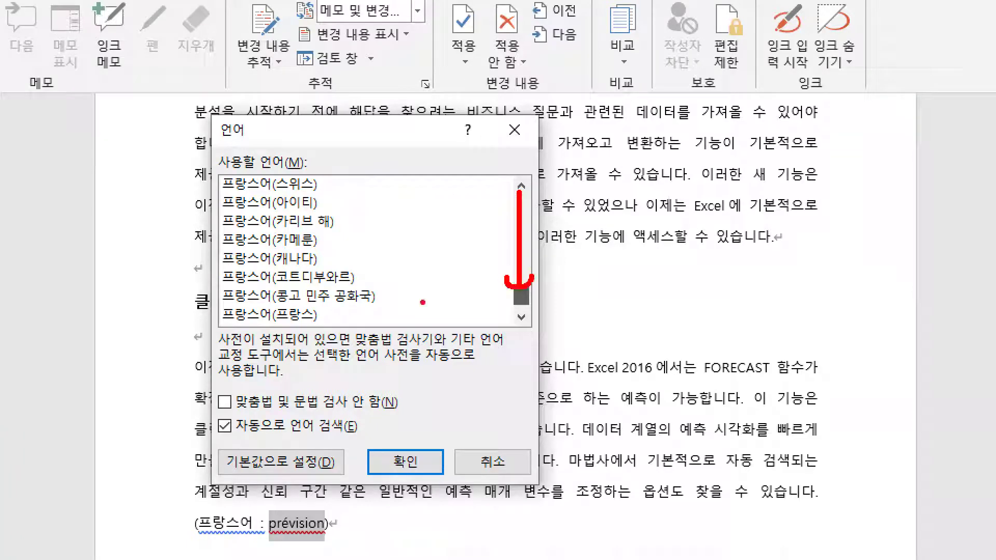
{"action": "left_click", "coordinate": [284, 325]}
{"action": "left_click_drag", "start_coordinate": [211, 303], "coordinate": [323, 327]}
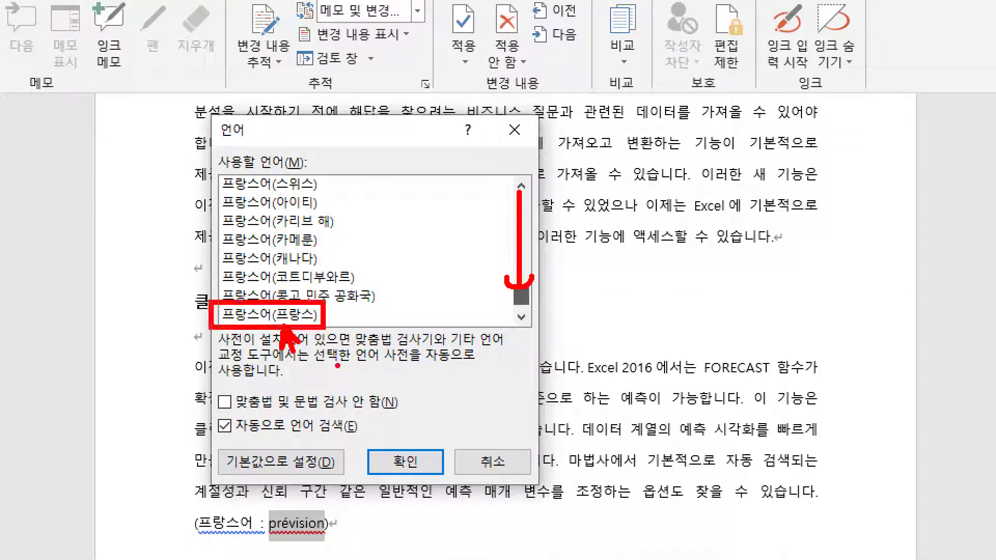
{"action": "left_click_drag", "start_coordinate": [412, 472], "coordinate": [427, 512]}
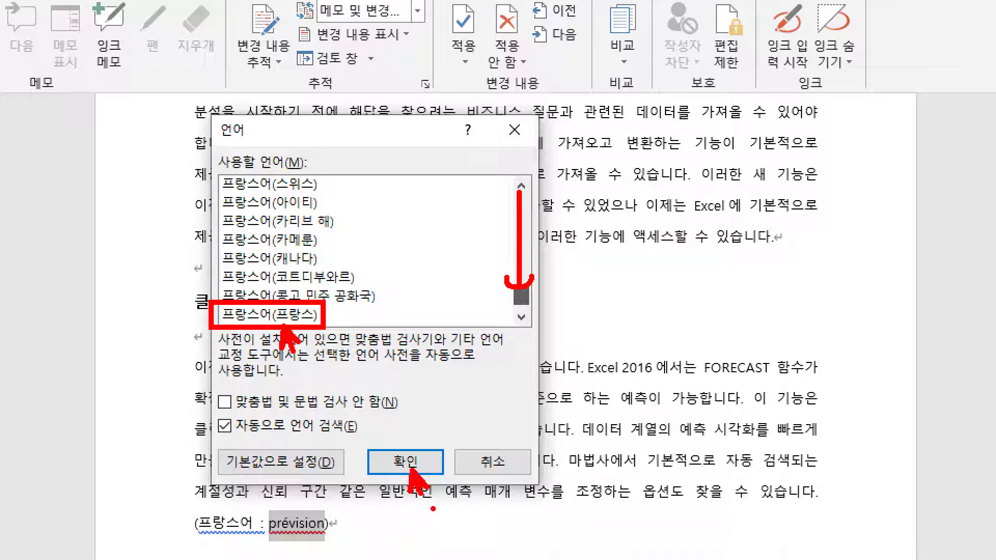
{"action": "key", "text": "Escape"}
{"action": "left_click_drag", "start_coordinate": [569, 136], "coordinate": [569, 193]}
{"action": "left_click", "coordinate": [570, 129]}
{"action": "left_click", "coordinate": [466, 147]}
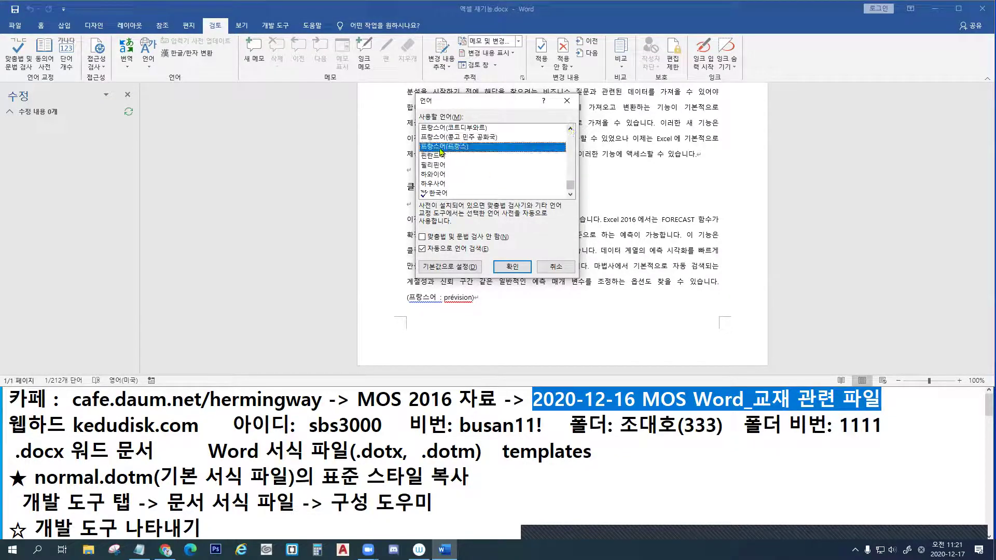
{"action": "left_click", "coordinate": [512, 267]}
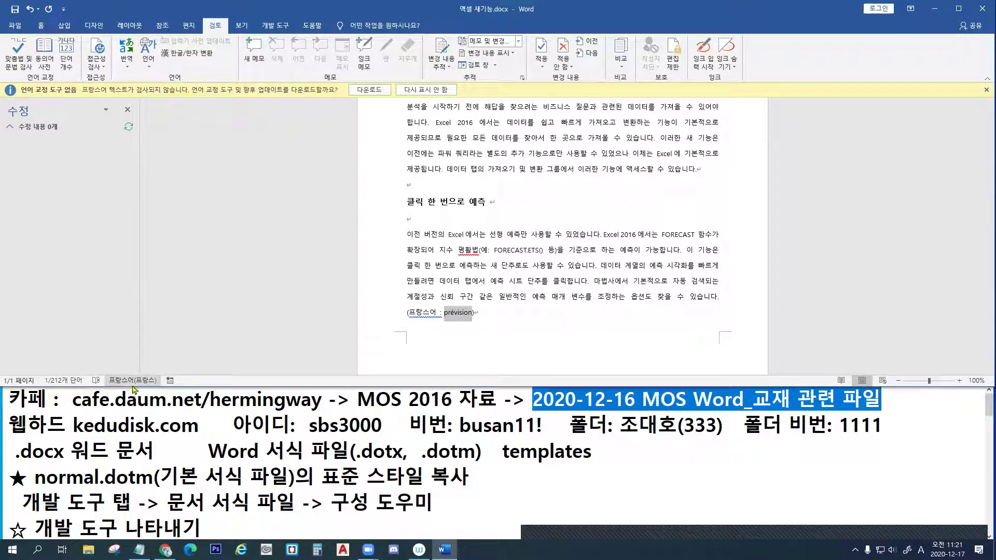
{"action": "left_click", "coordinate": [429, 93]}
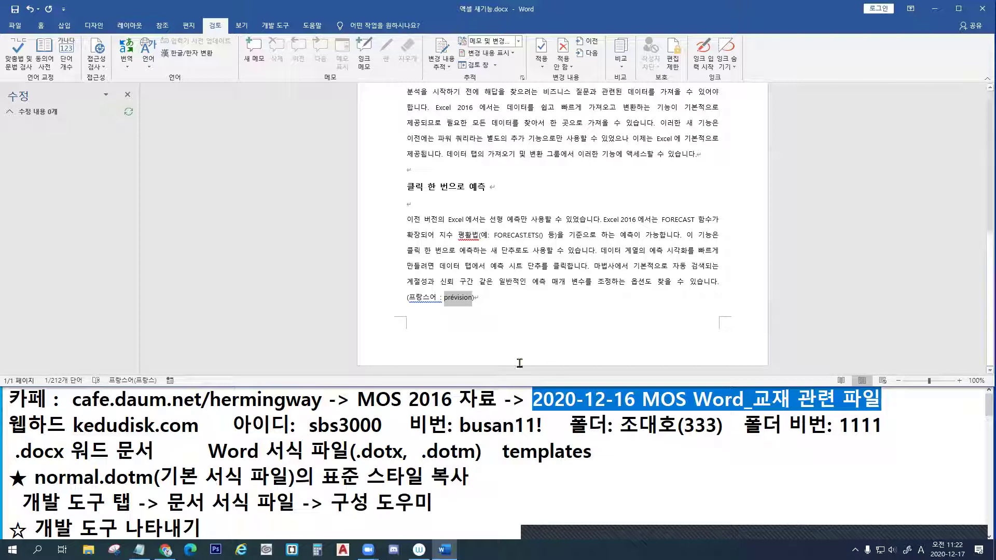
Close 엑셀 새기능.docx without saving its changes
{"action": "left_click", "coordinate": [16, 26]}
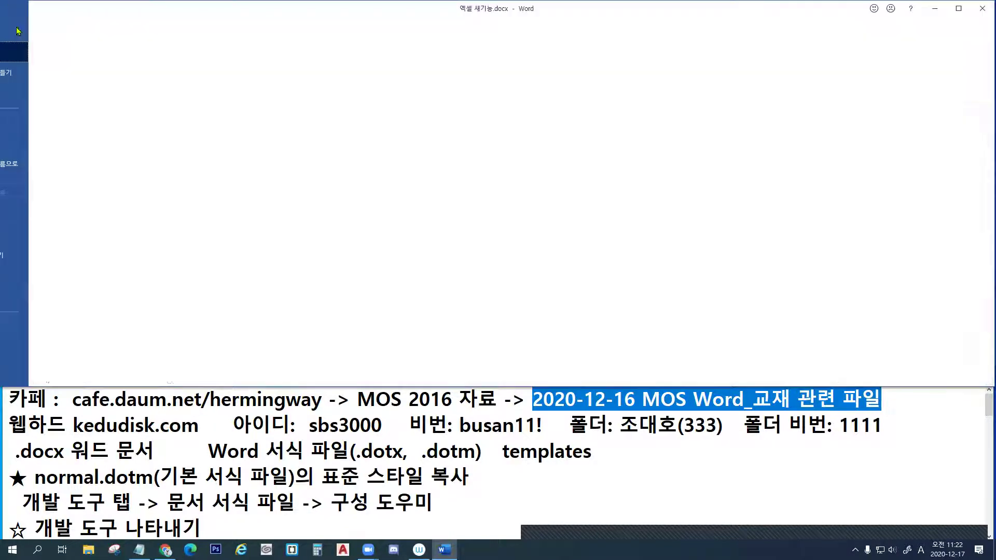
{"action": "left_click", "coordinate": [33, 281]}
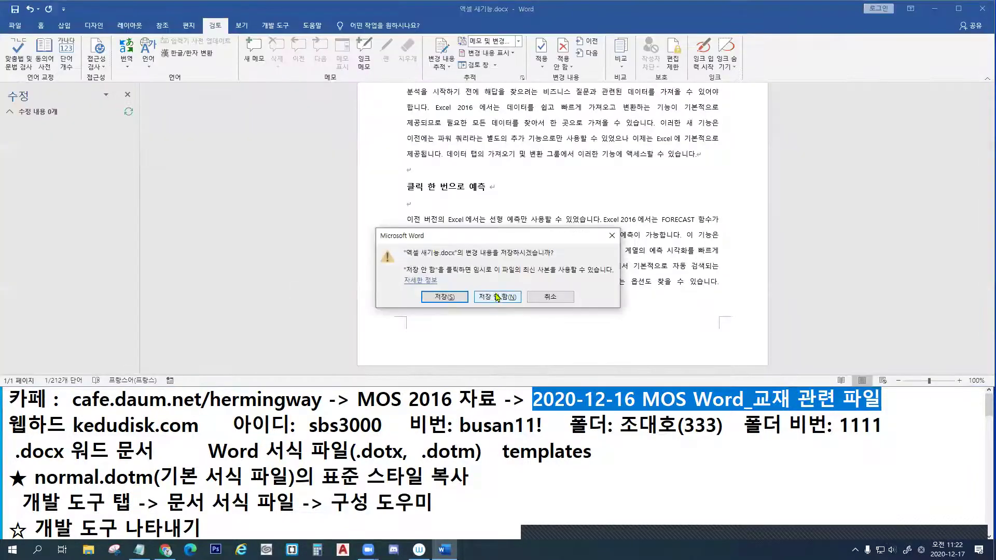
{"action": "left_click", "coordinate": [498, 296]}
Browse for a document to open and go up to the MOS-워드 folder
{"action": "left_click", "coordinate": [15, 26]}
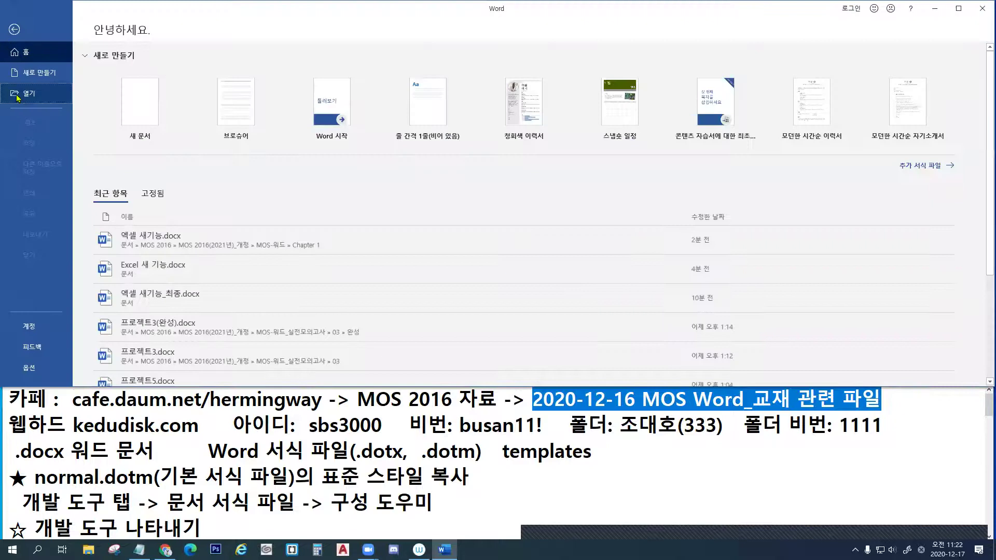
{"action": "left_click", "coordinate": [22, 96]}
{"action": "left_click", "coordinate": [133, 173]}
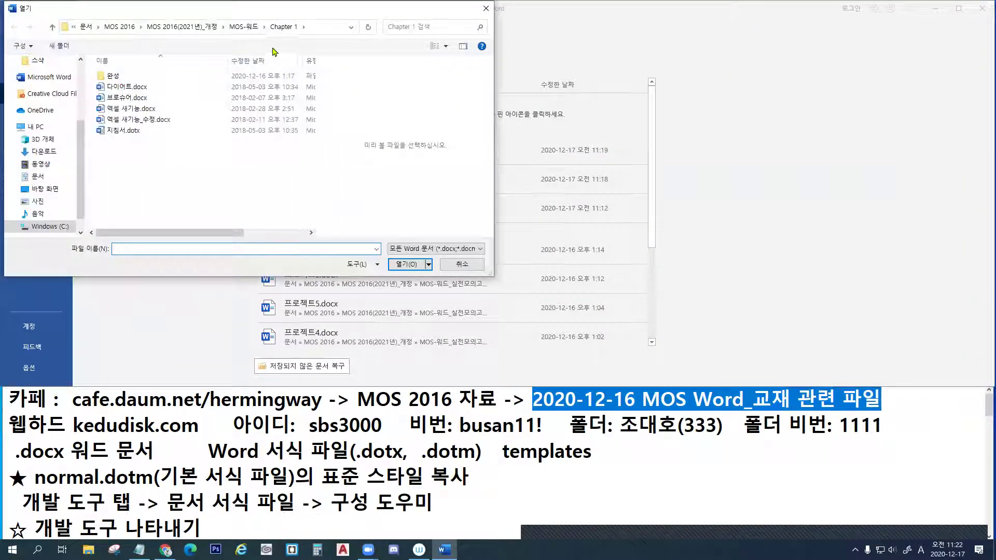
{"action": "left_click", "coordinate": [243, 27]}
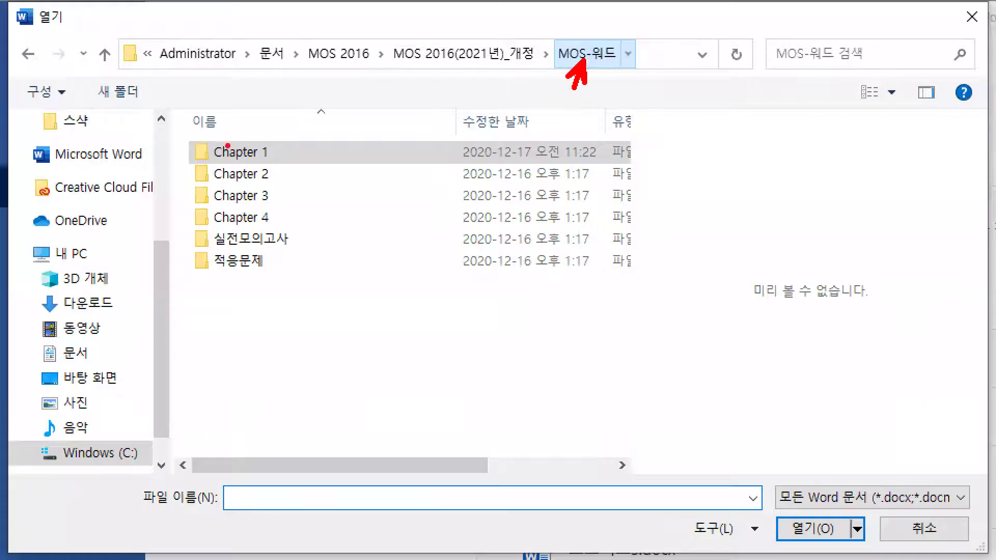
{"action": "left_click_drag", "start_coordinate": [193, 162], "coordinate": [275, 184]}
{"action": "left_click_drag", "start_coordinate": [275, 185], "coordinate": [287, 198]}
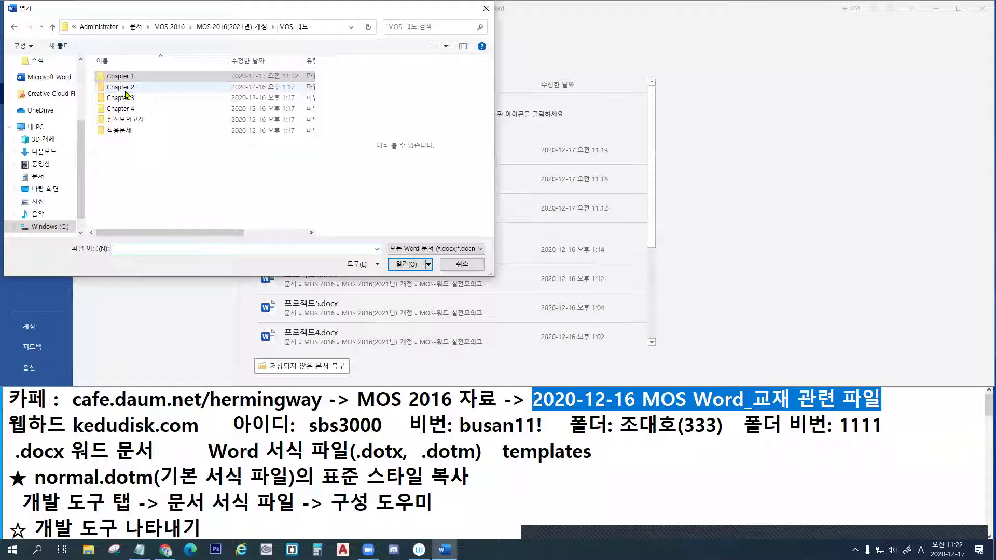
Open 인공지능.docx from the Chapter 2 folder and enable editing for it
{"action": "double_click", "coordinate": [242, 174]}
{"action": "left_click", "coordinate": [150, 134]}
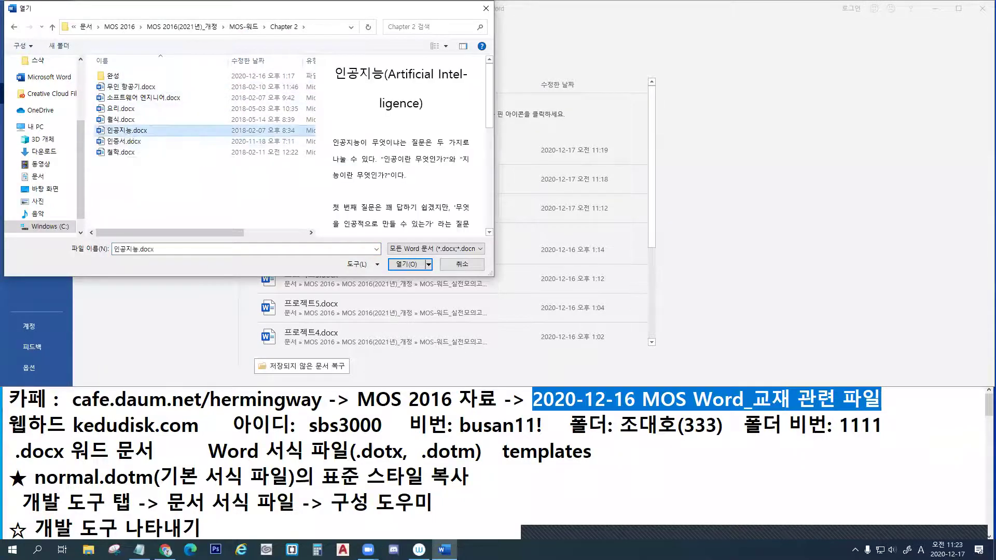
{"action": "left_click_drag", "start_coordinate": [258, 272], "coordinate": [279, 295]}
{"action": "left_click_drag", "start_coordinate": [182, 247], "coordinate": [307, 276]}
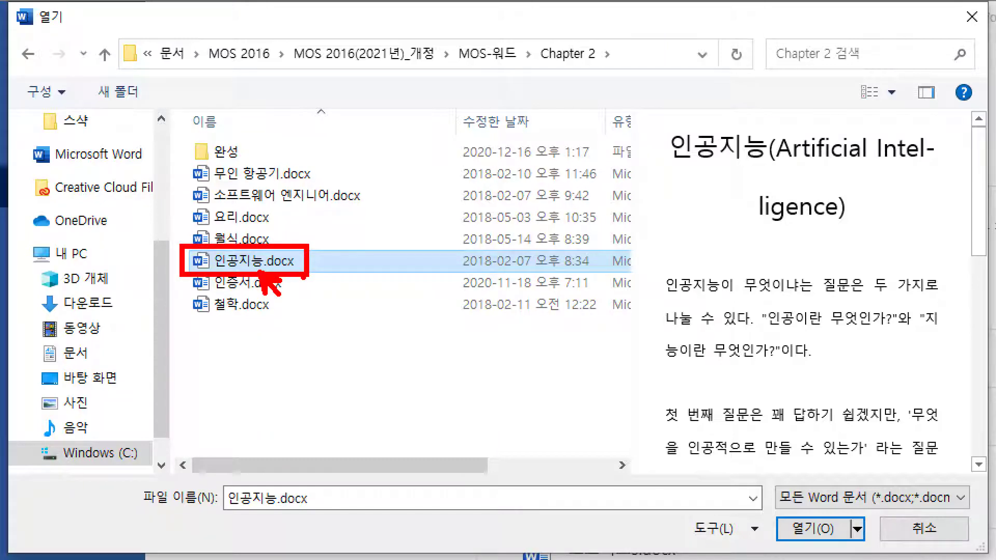
{"action": "key", "text": "Escape"}
{"action": "double_click", "coordinate": [258, 270]}
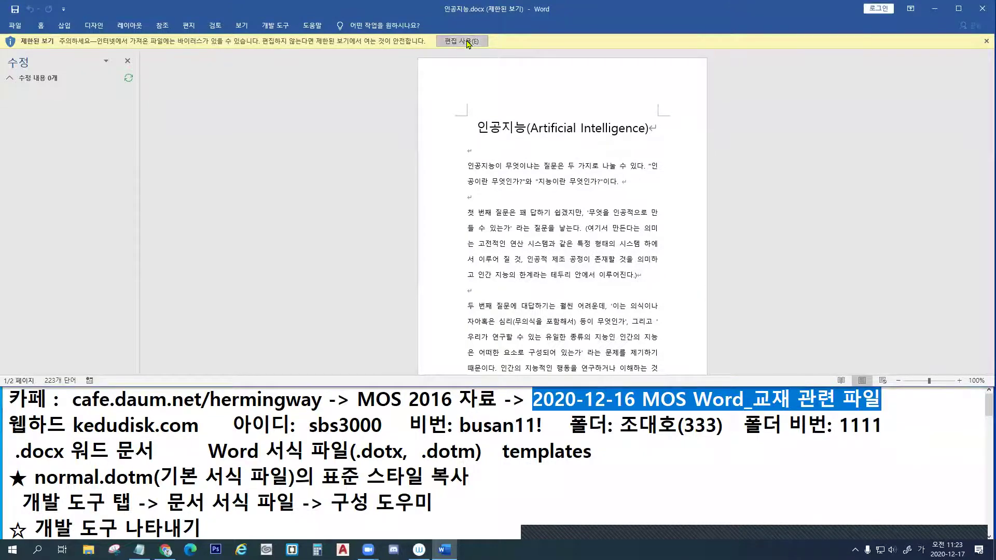
{"action": "left_click", "coordinate": [462, 42]}
Maximize the document window and set the paper size to A4 (21 cm x 29.7 cm)
{"action": "left_click", "coordinate": [132, 30]}
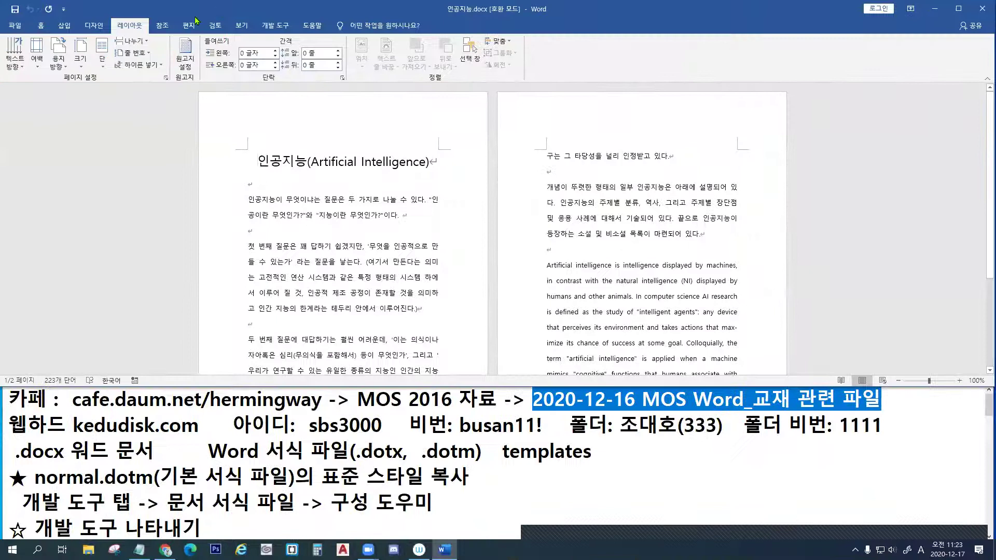
{"action": "left_click", "coordinate": [78, 67]}
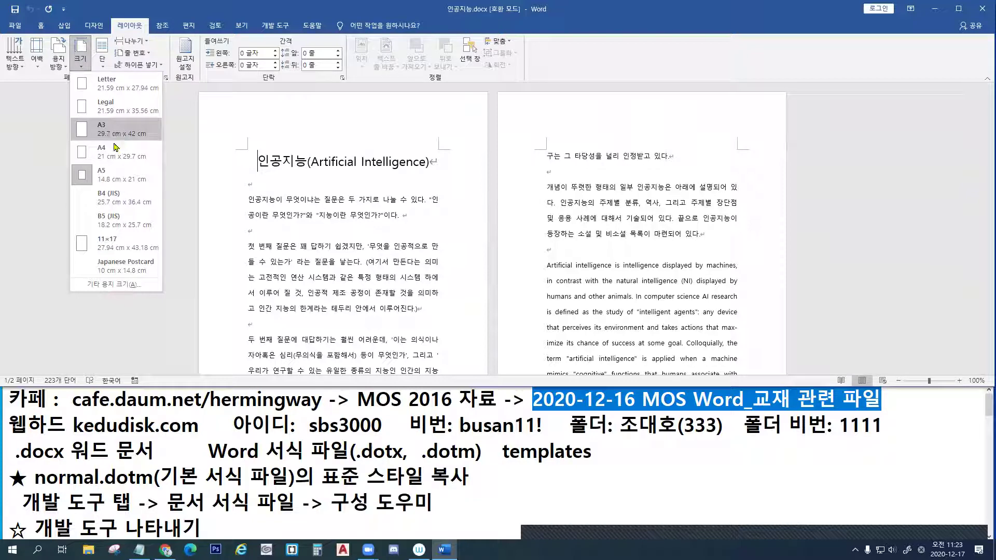
{"action": "left_click", "coordinate": [350, 14]}
{"action": "double_click", "coordinate": [350, 14]}
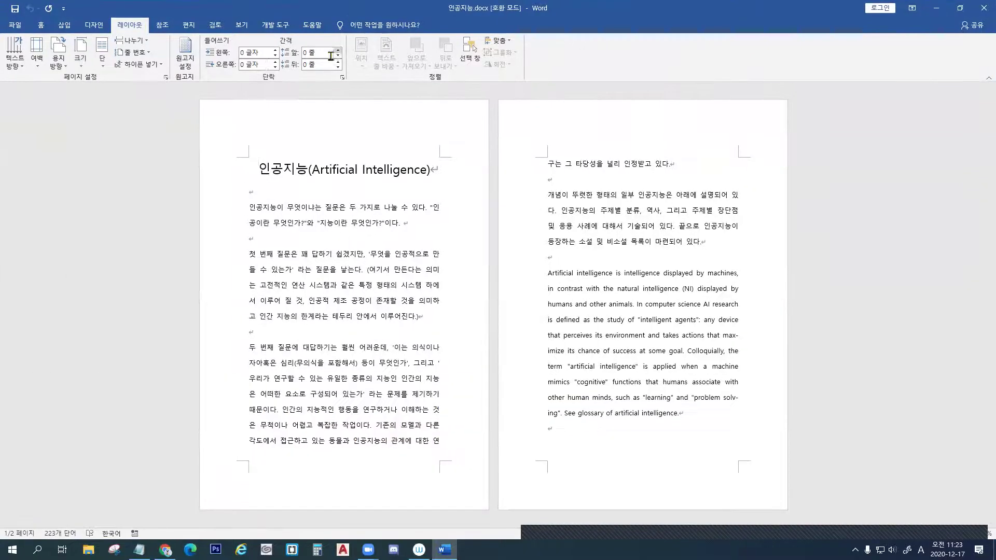
{"action": "left_click", "coordinate": [81, 58]}
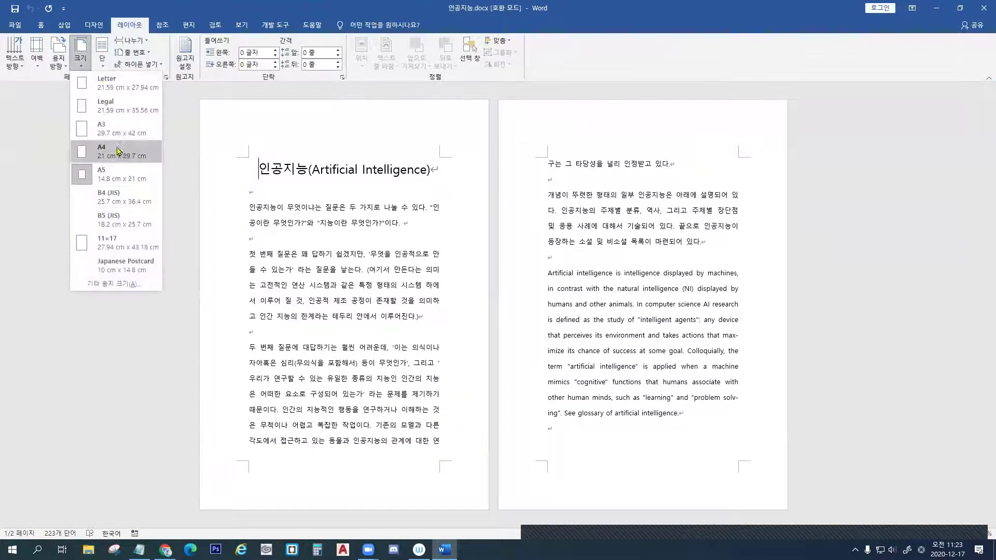
{"action": "left_click", "coordinate": [112, 151]}
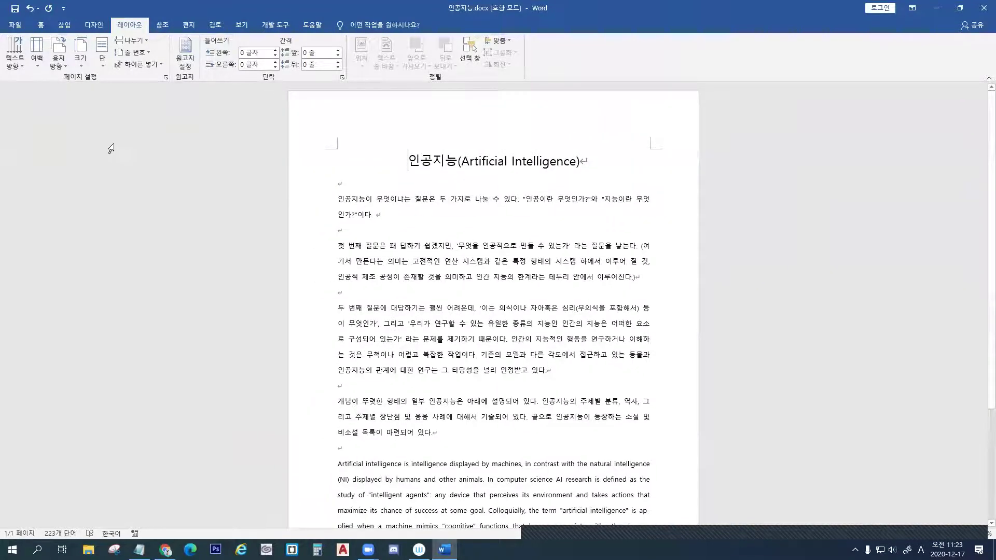
Try the B5 (JIS) paper size on the document and switch it back to A4
{"action": "left_click", "coordinate": [81, 58]}
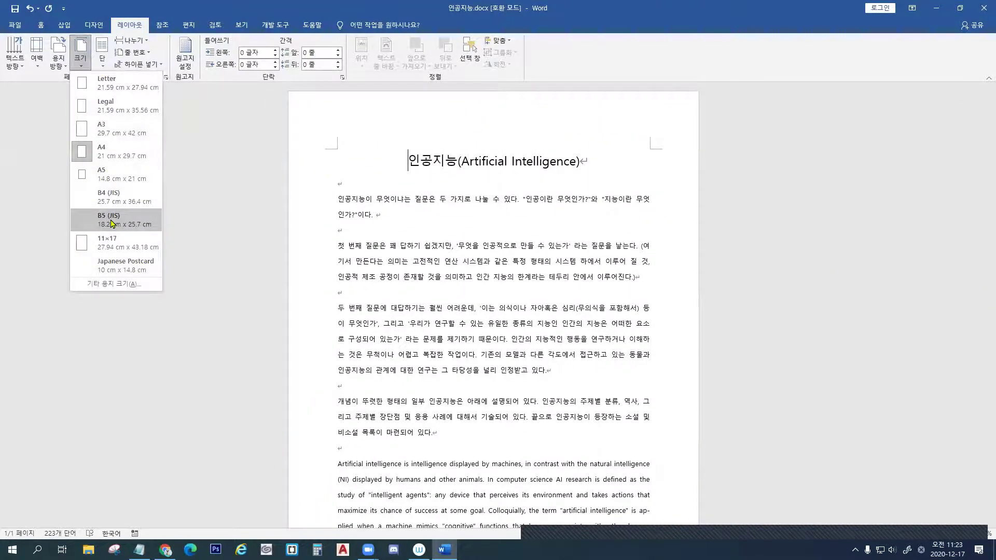
{"action": "left_click", "coordinate": [111, 220]}
{"action": "left_click", "coordinate": [80, 58]}
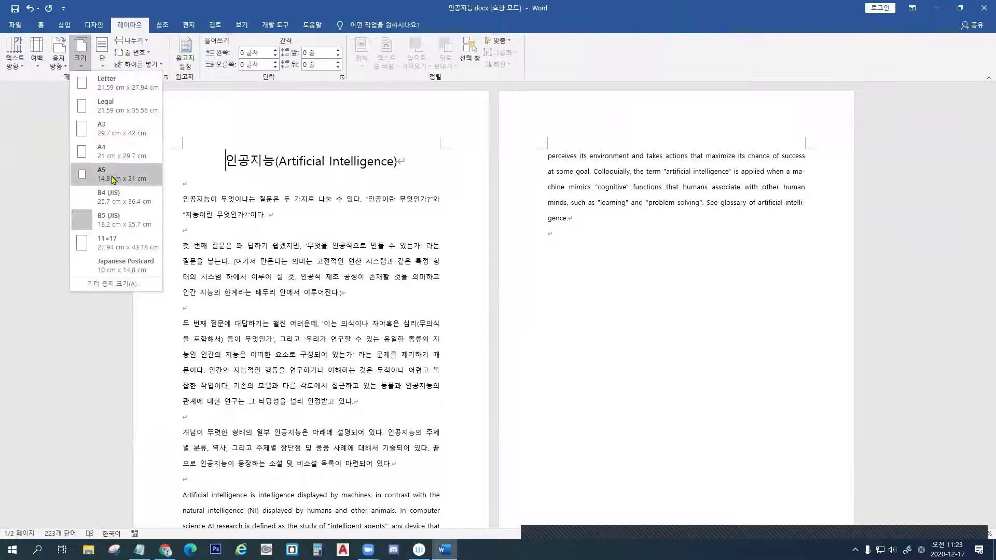
{"action": "left_click", "coordinate": [110, 155]}
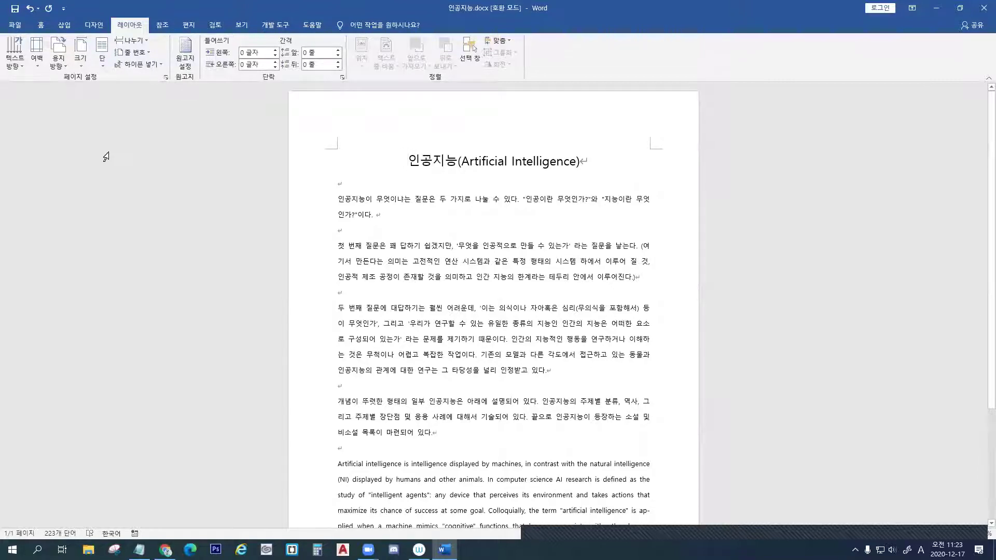
Change the document's page orientation to landscape (가로)
{"action": "left_click", "coordinate": [62, 69]}
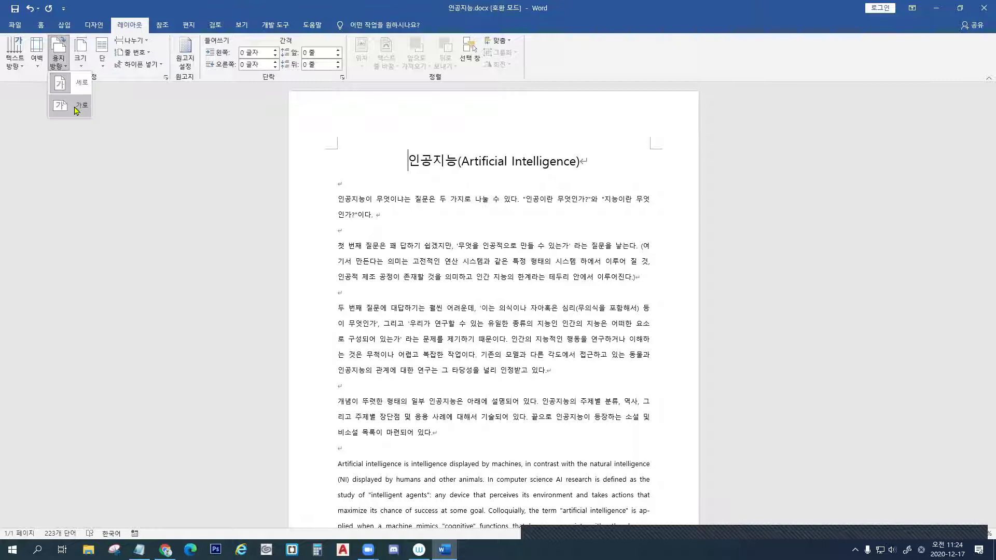
{"action": "left_click", "coordinate": [77, 109]}
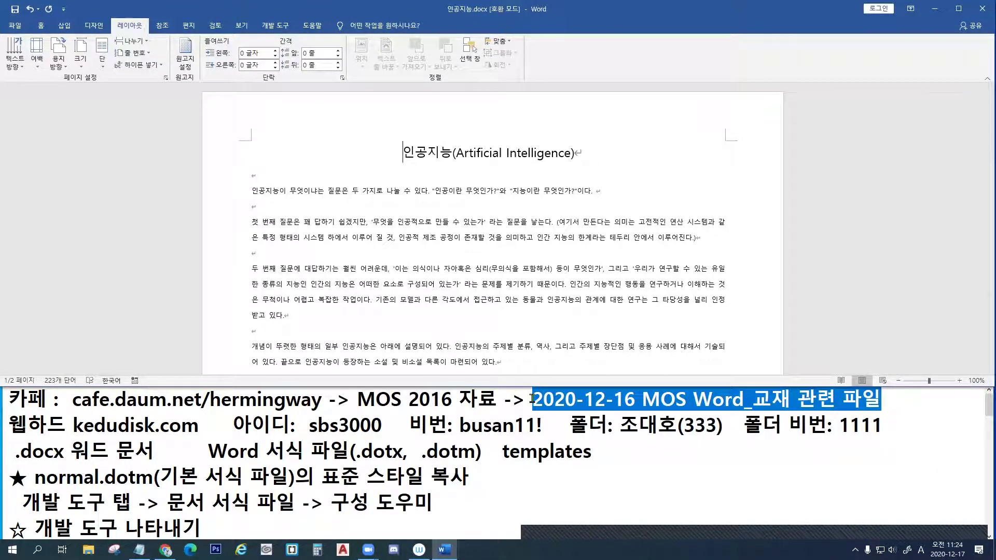
{"action": "left_click", "coordinate": [532, 398]}
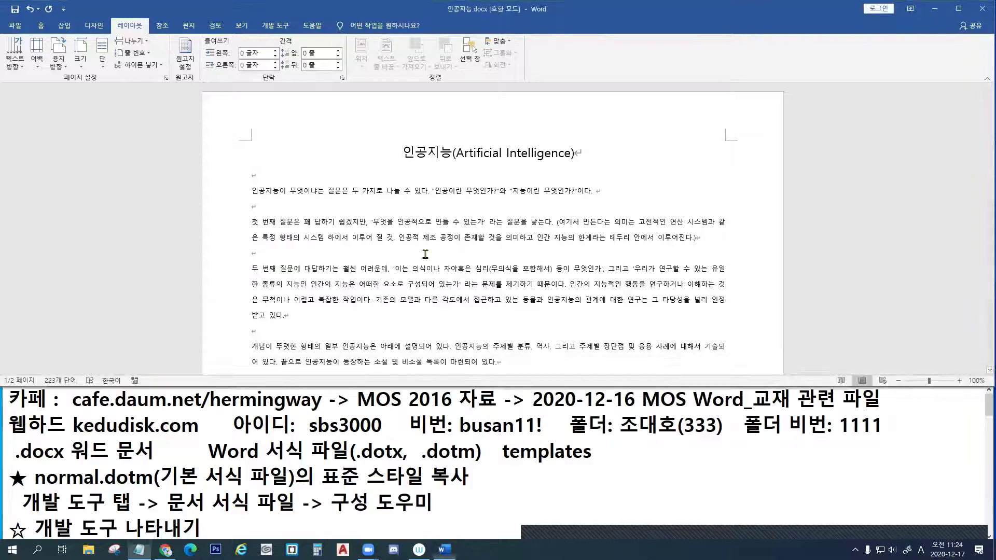
{"action": "scroll", "coordinate": [417, 247], "scroll_direction": "down", "scroll_amount": 2}
{"action": "scroll", "coordinate": [417, 248], "scroll_direction": "down", "scroll_amount": 6}
{"action": "scroll", "coordinate": [417, 247], "scroll_direction": "up", "scroll_amount": 4}
{"action": "double_click", "coordinate": [394, 9]}
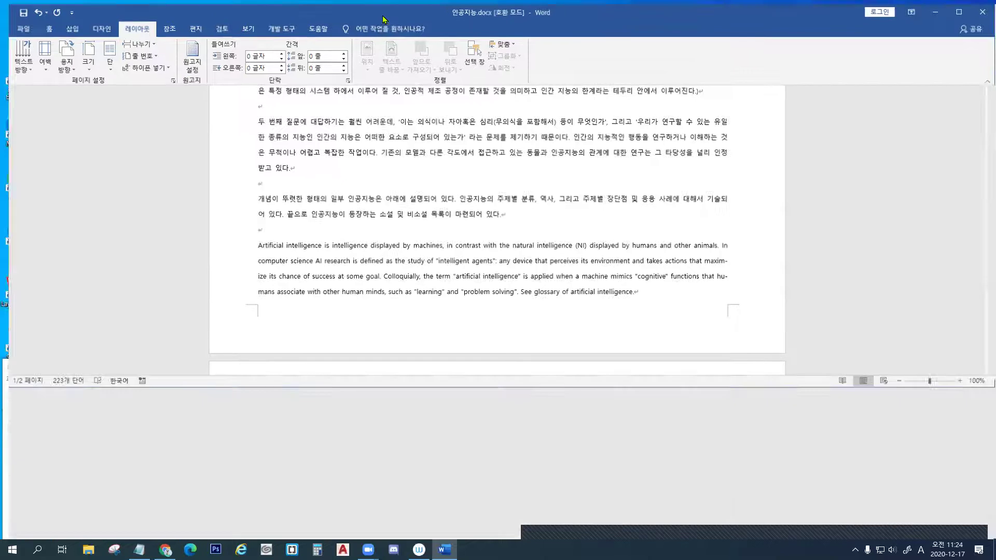
{"action": "scroll", "coordinate": [382, 248], "scroll_direction": "down", "scroll_amount": 2}
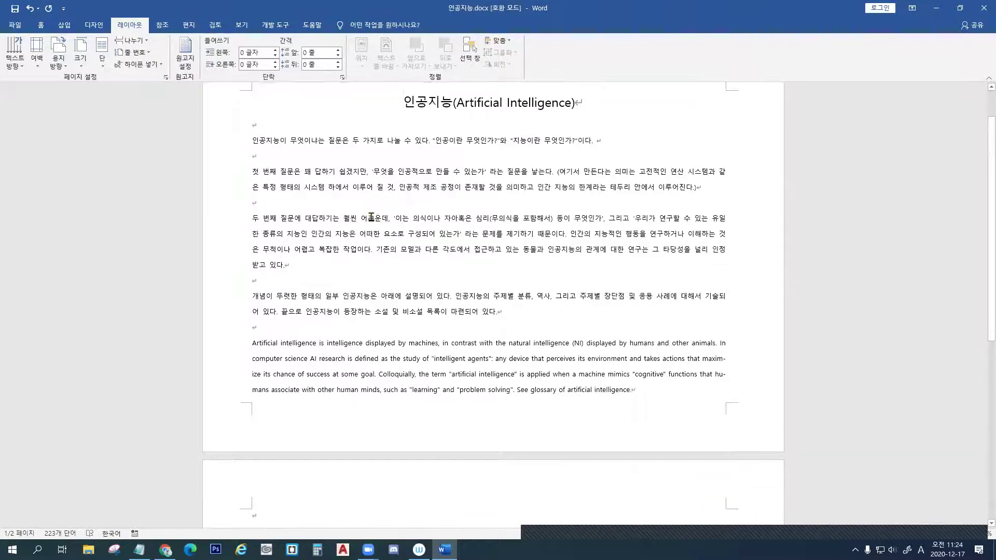
Try the narrow (좁게) and wide (넓게) margin presets on the landscape document, ending on narrow
{"action": "left_click", "coordinate": [37, 63]}
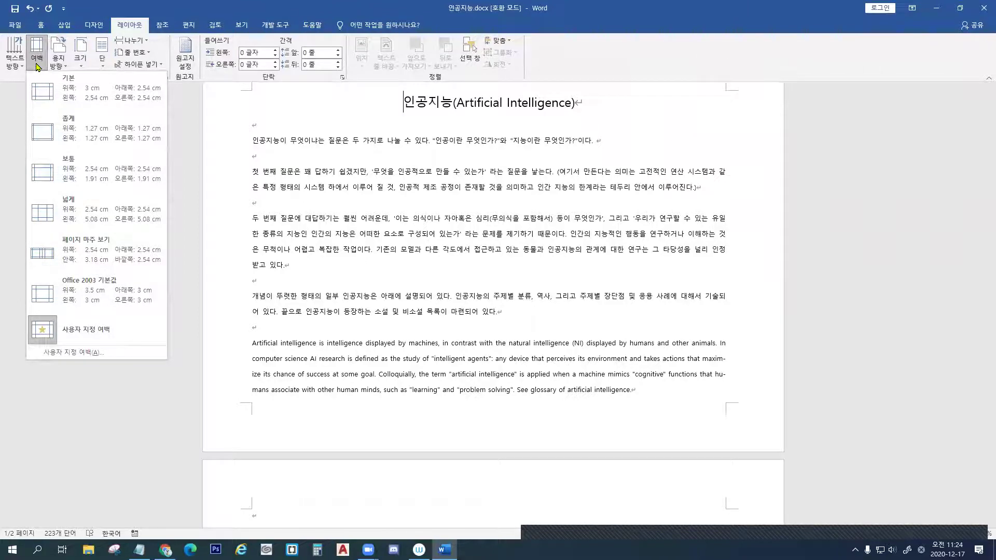
{"action": "left_click", "coordinate": [85, 138]}
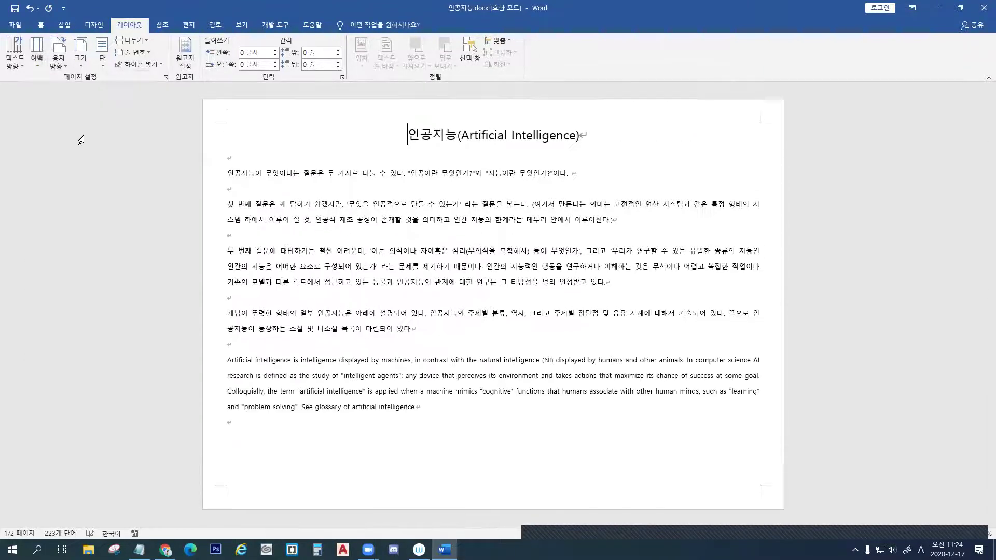
{"action": "left_click", "coordinate": [37, 63]}
{"action": "left_click", "coordinate": [88, 221]}
{"action": "scroll", "coordinate": [368, 281], "scroll_direction": "up", "scroll_amount": 4}
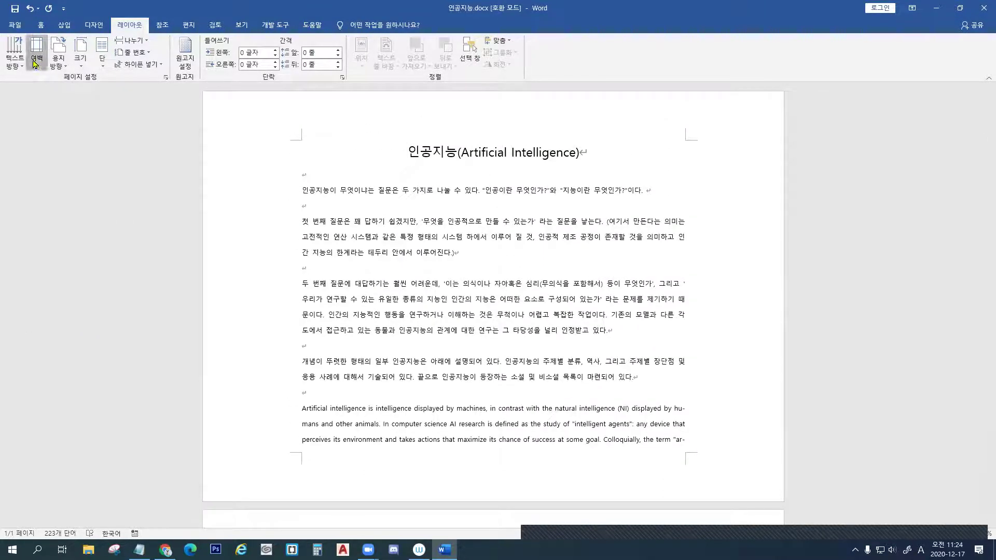
{"action": "left_click", "coordinate": [36, 64]}
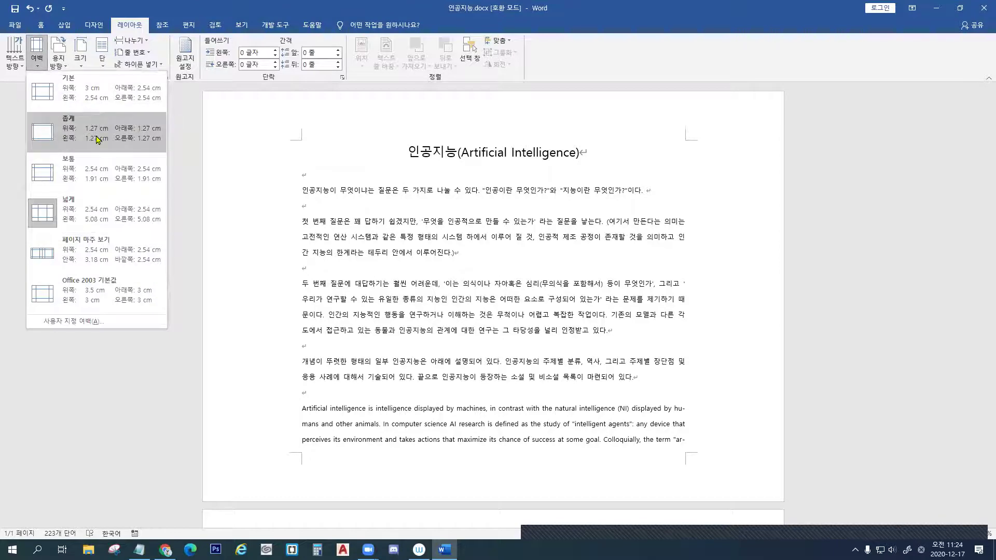
{"action": "left_click", "coordinate": [96, 139]}
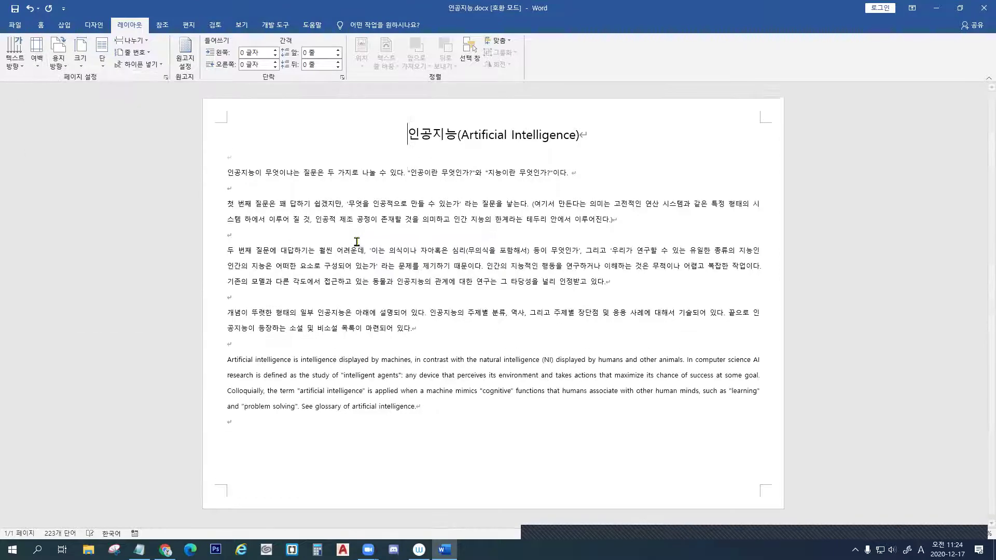
Apply the normal (보통) margin preset, with 2.54 cm top and bottom and 1.91 cm at the sides
{"action": "left_click", "coordinate": [41, 64]}
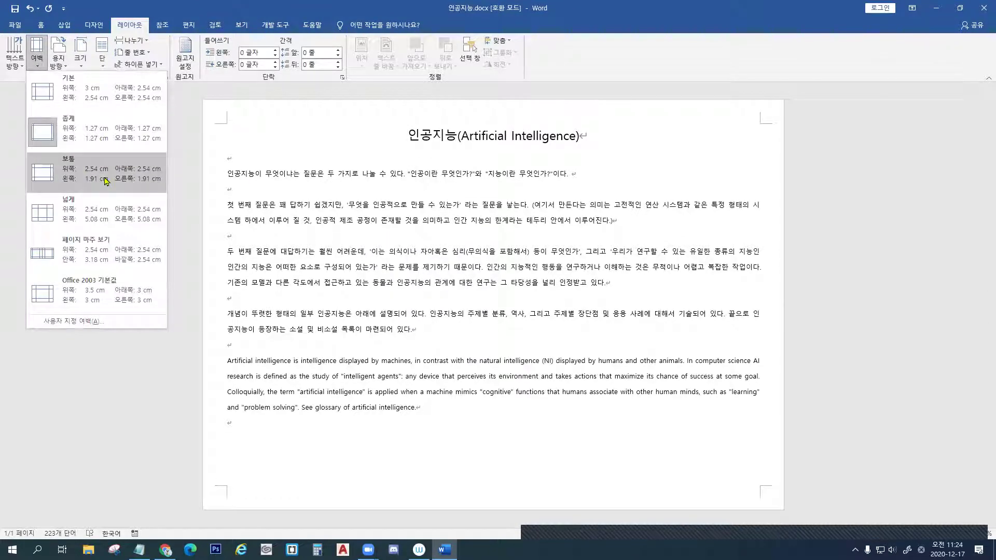
{"action": "left_click", "coordinate": [105, 181]}
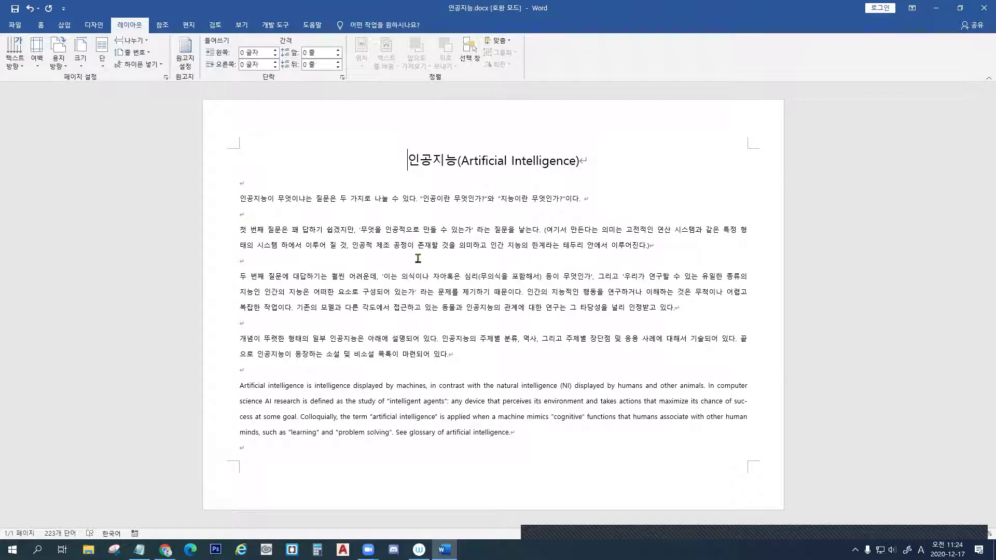
{"action": "left_click", "coordinate": [46, 66]}
{"action": "left_click", "coordinate": [83, 181]}
{"action": "left_click", "coordinate": [237, 339]}
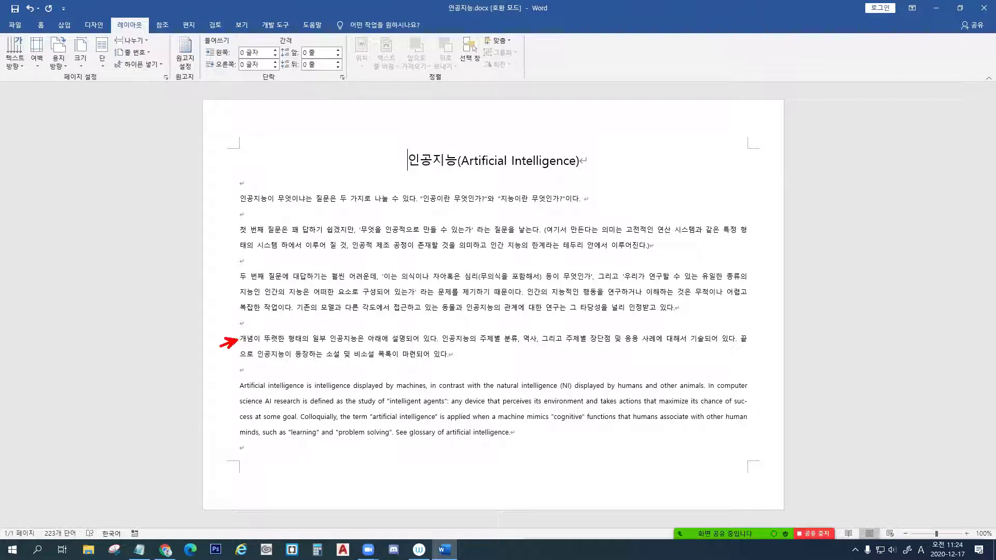
{"action": "left_click_drag", "start_coordinate": [233, 330], "coordinate": [750, 329]}
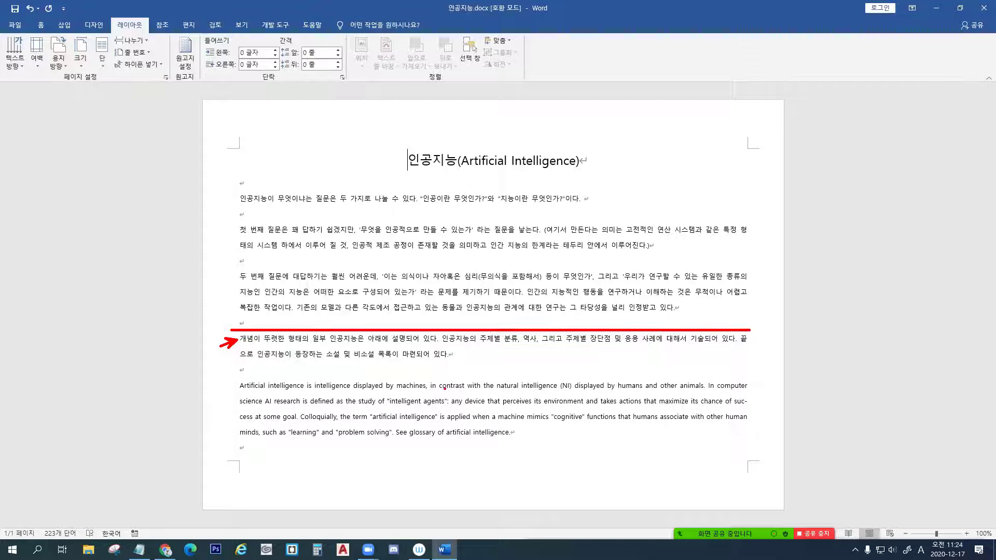
{"action": "mouse_move", "coordinate": [488, 401]}
{"action": "left_mouse_down"}
{"action": "mouse_move", "coordinate": [499, 387]}
{"action": "mouse_move", "coordinate": [497, 406]}
{"action": "left_mouse_up"}
{"action": "left_click_drag", "start_coordinate": [500, 250], "coordinate": [490, 273]}
{"action": "left_click_drag", "start_coordinate": [469, 386], "coordinate": [472, 391]}
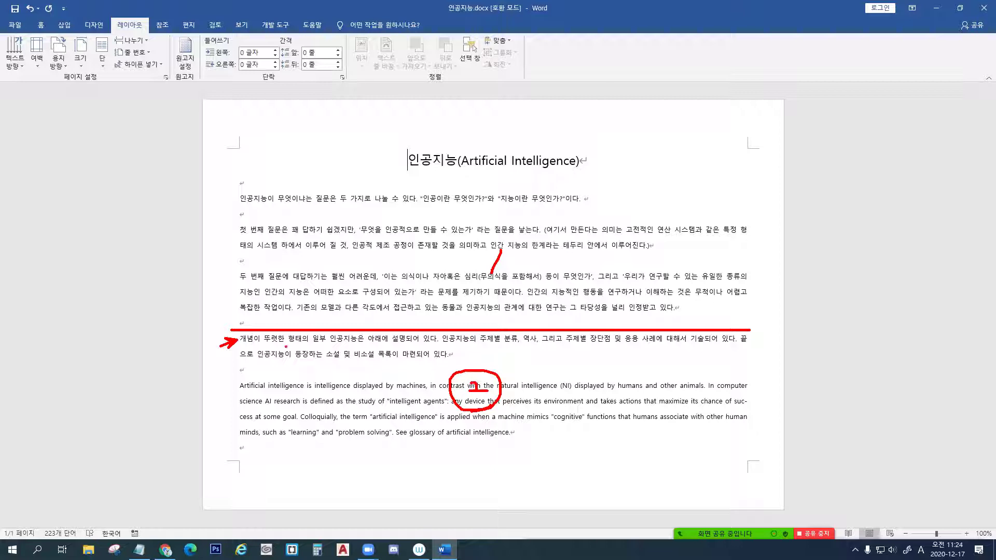
{"action": "left_click_drag", "start_coordinate": [308, 334], "coordinate": [672, 449]}
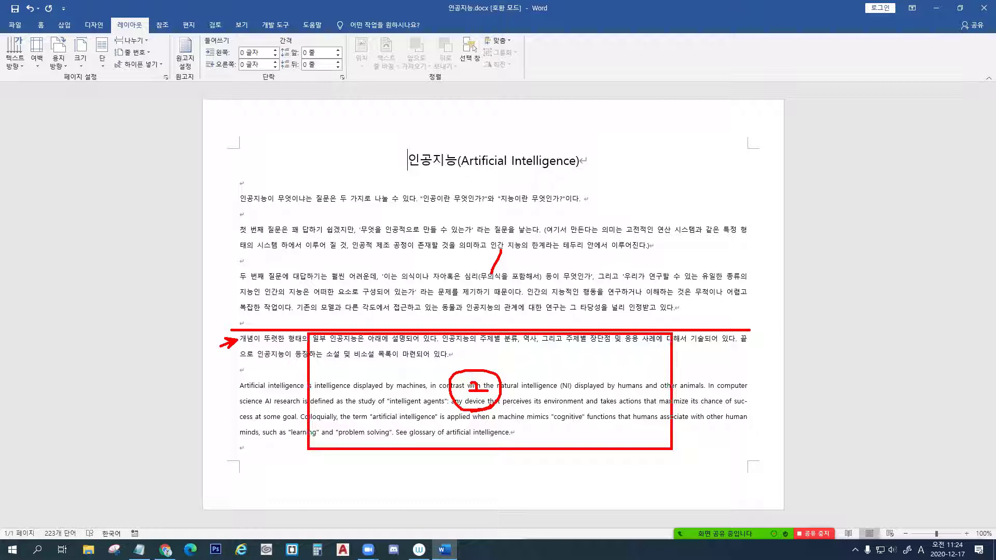
{"action": "key", "text": "Escape"}
Insert a continuous (이어서) section break directly before the paragraph beginning "개념이"
{"action": "left_click", "coordinate": [240, 341]}
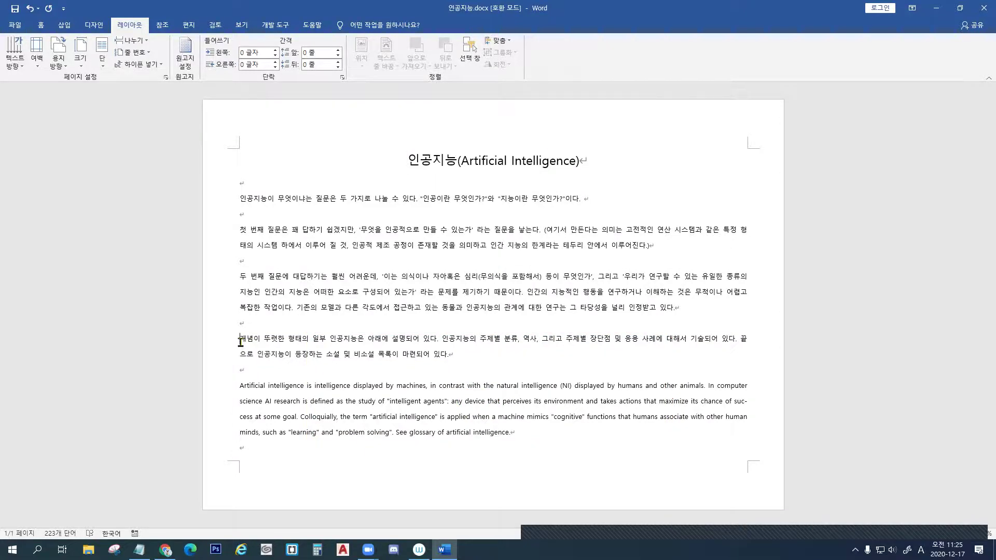
{"action": "key", "text": "ctrl+1"}
{"action": "left_click", "coordinate": [240, 343]}
{"action": "left_click_drag", "start_coordinate": [480, 278], "coordinate": [461, 297]}
{"action": "key", "text": "Escape"}
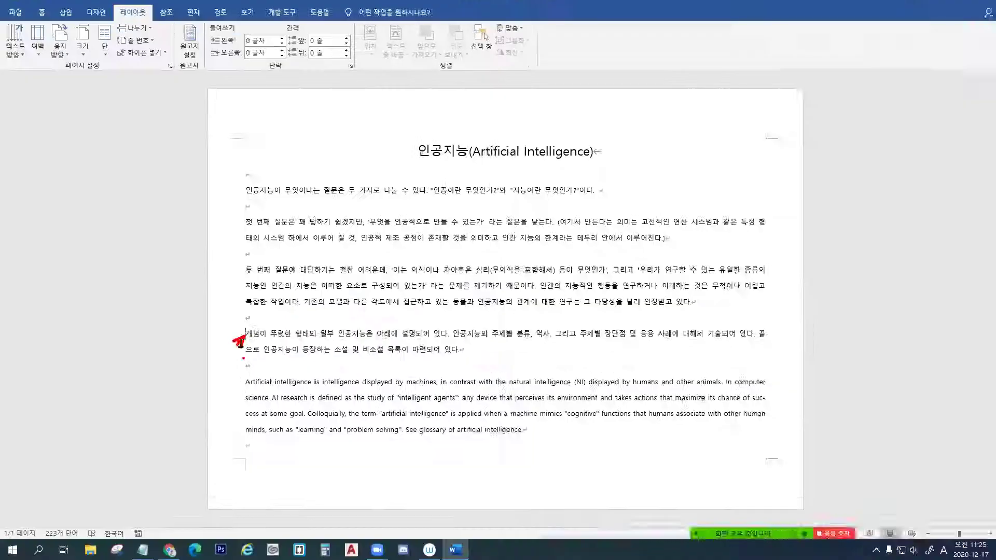
{"action": "left_click", "coordinate": [138, 41]}
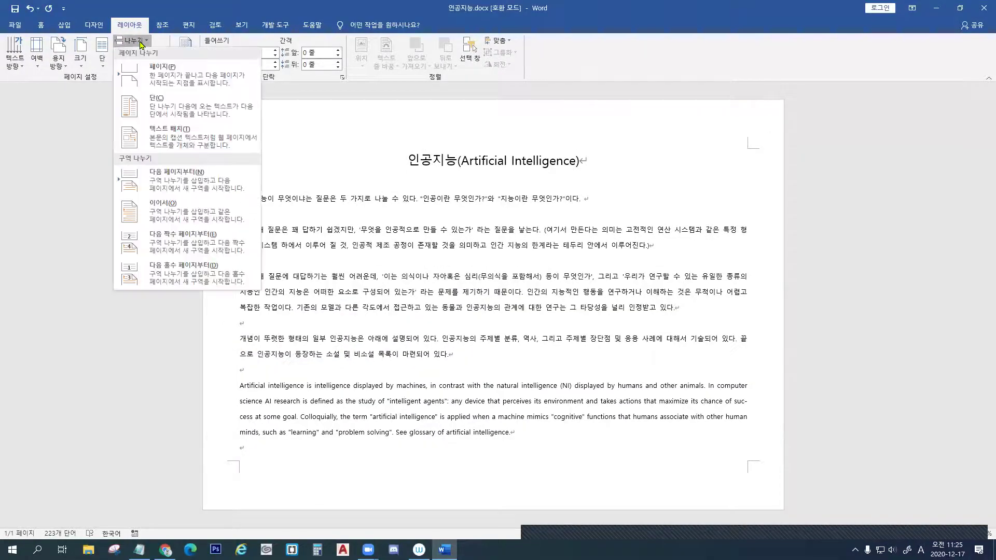
{"action": "key", "text": "ctrl+1"}
{"action": "left_click", "coordinate": [291, 85]}
{"action": "left_click_drag", "start_coordinate": [298, 92], "coordinate": [299, 77]}
{"action": "left_click_drag", "start_coordinate": [355, 408], "coordinate": [396, 389]}
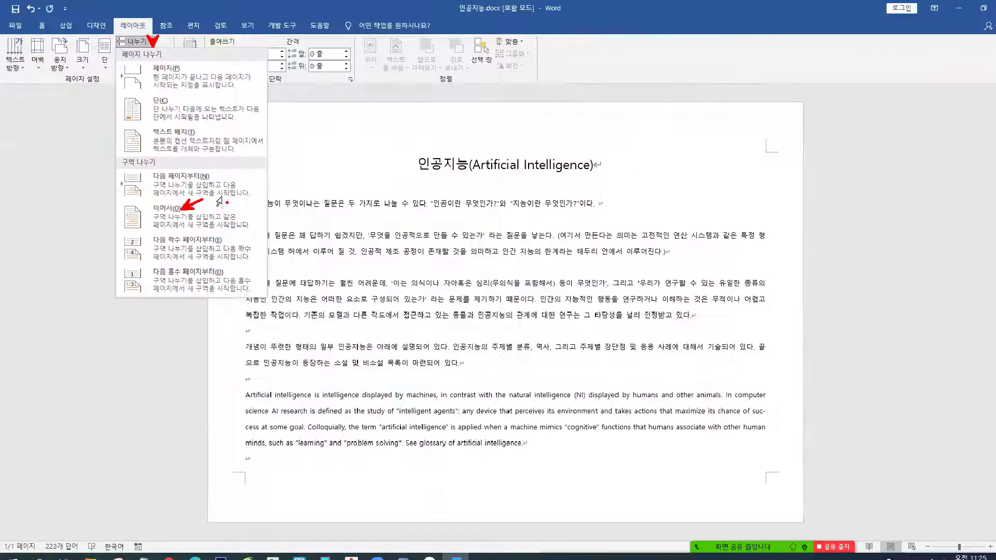
{"action": "key", "text": "Escape"}
{"action": "left_click", "coordinate": [133, 39]}
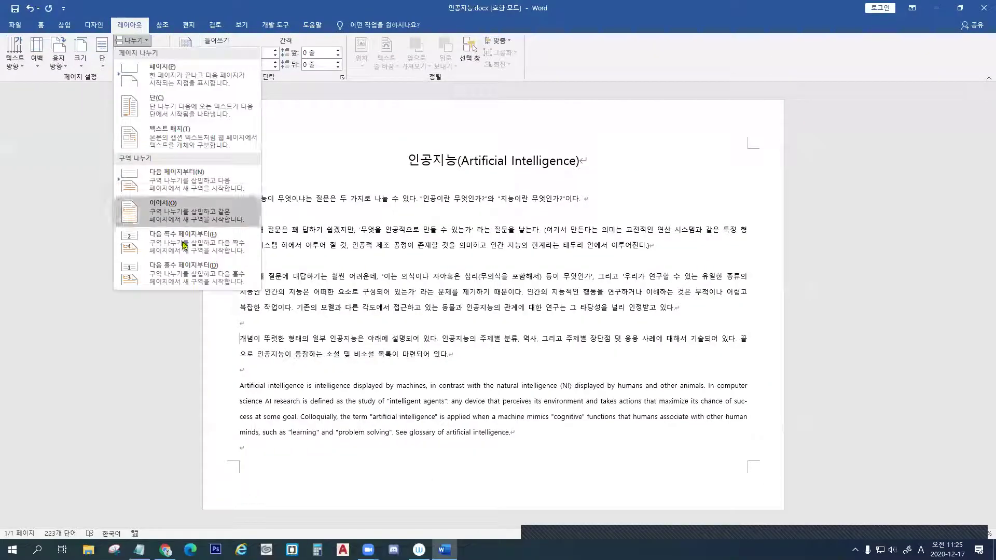
{"action": "left_click", "coordinate": [183, 218]}
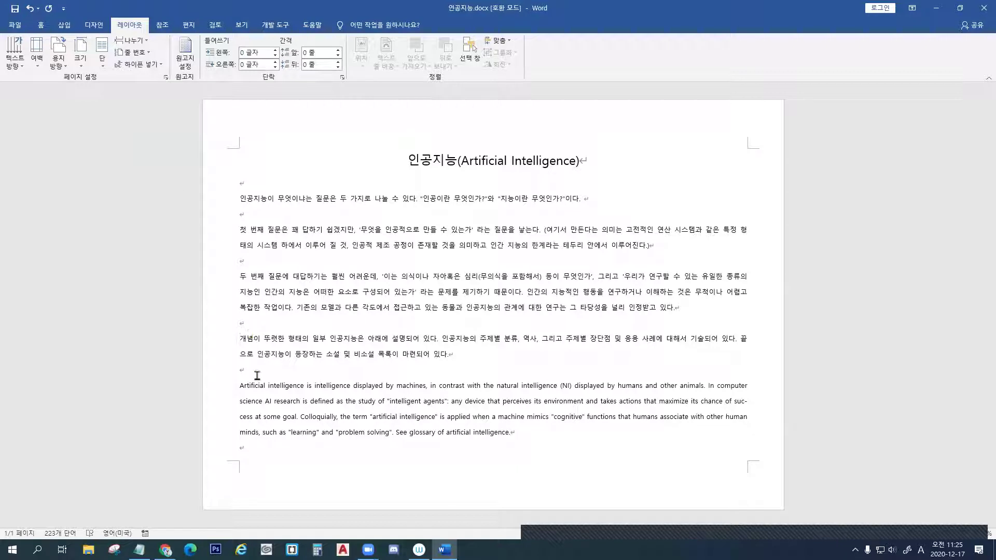
Undo the section break insertion
{"action": "key", "text": "ctrl+1"}
{"action": "left_click", "coordinate": [31, 12]}
{"action": "left_click_drag", "start_coordinate": [60, 24], "coordinate": [77, 43]}
{"action": "key", "text": "Escape"}
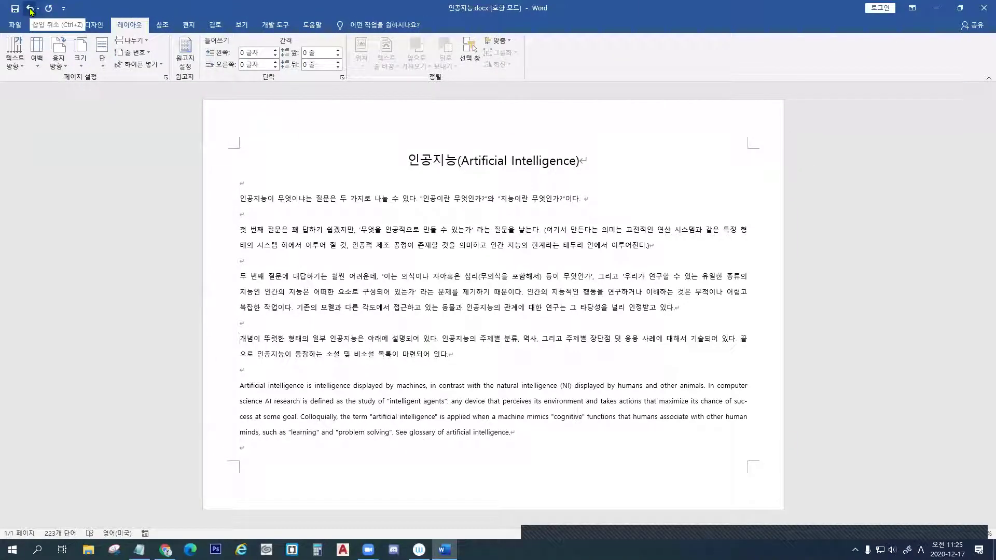
{"action": "left_click", "coordinate": [30, 9]}
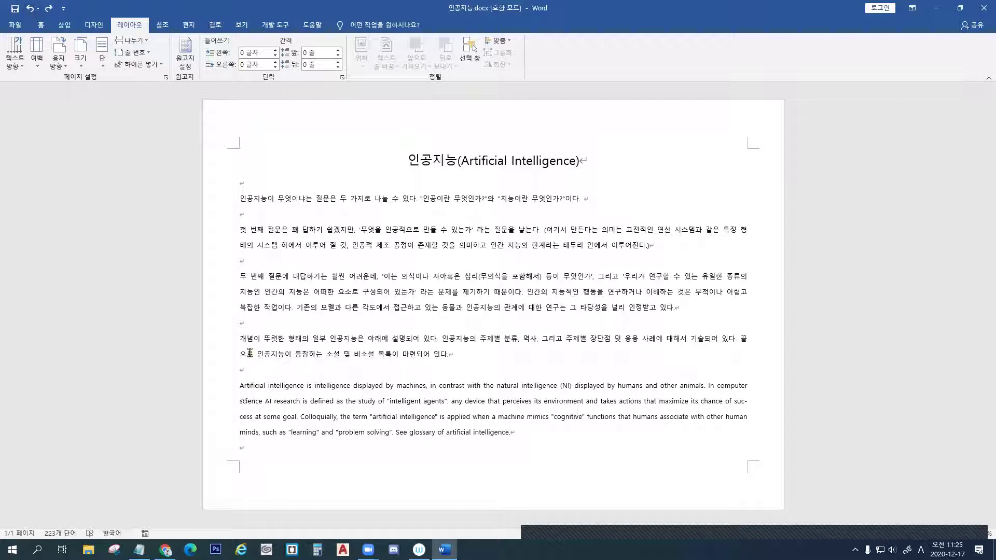
Split the document before "개념이" again with a continuous (이어서) section break
{"action": "key", "text": "ctrl+2"}
{"action": "left_click_drag", "start_coordinate": [242, 341], "coordinate": [222, 362]}
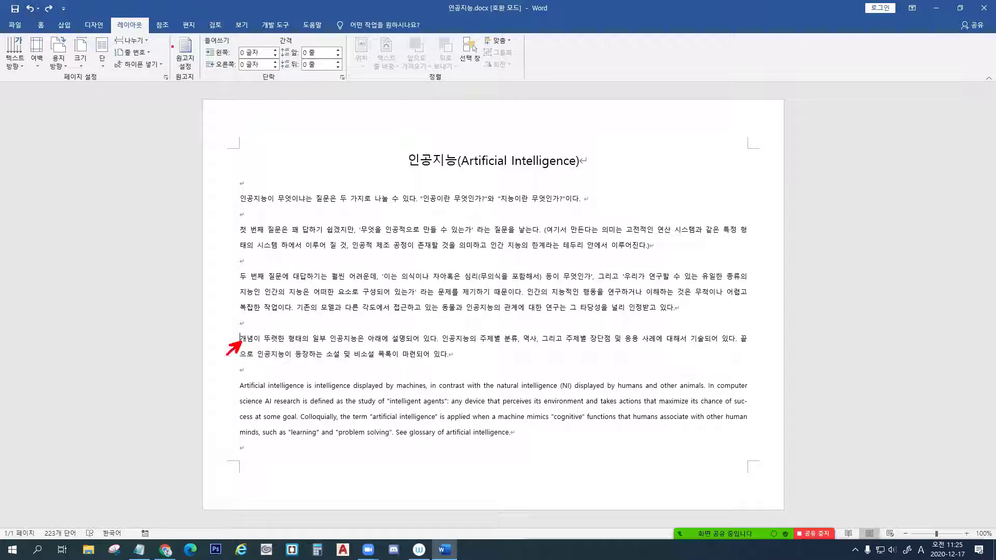
{"action": "key", "text": "Escape"}
{"action": "left_click", "coordinate": [132, 40]}
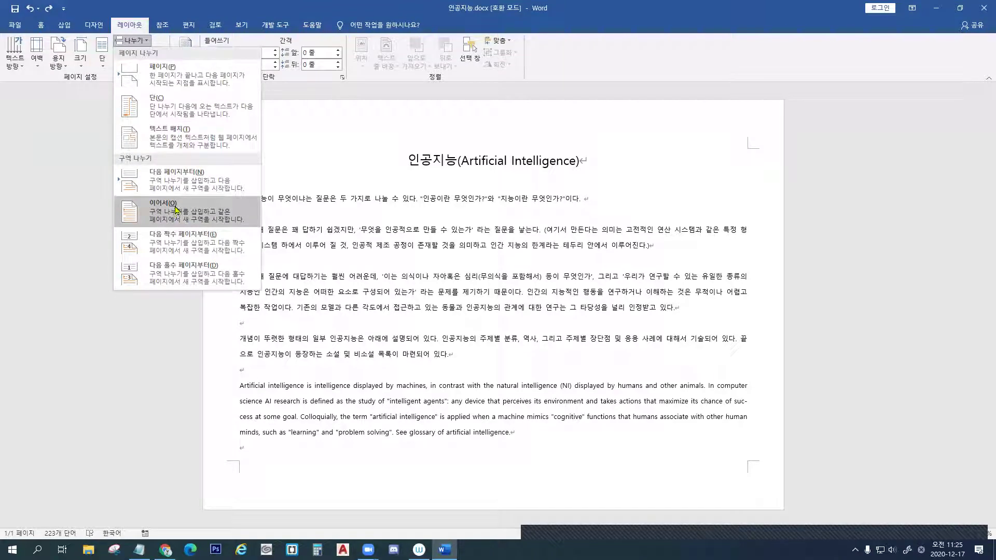
{"action": "left_click", "coordinate": [176, 210]}
Show the editing marks (편집 기호) and examine the section break above the "개념이" paragraph
{"action": "left_click", "coordinate": [41, 27]}
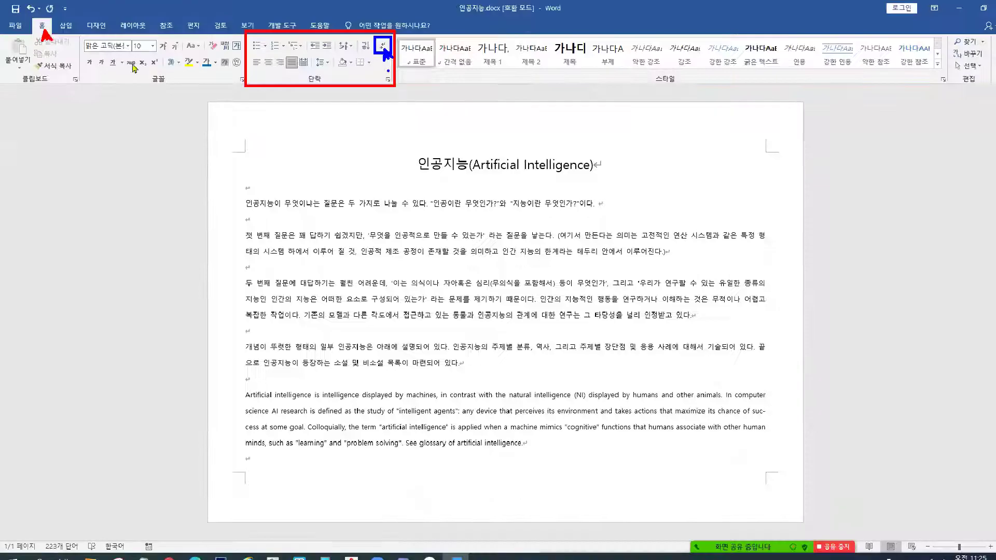
{"action": "left_click", "coordinate": [747, 89]}
{"action": "left_click", "coordinate": [373, 49]}
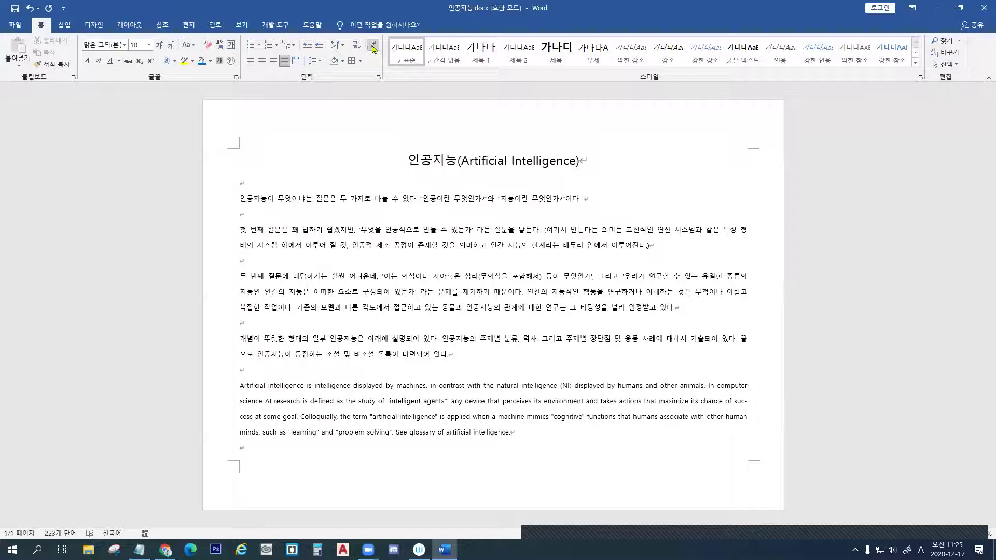
{"action": "left_click", "coordinate": [373, 48]}
{"action": "left_click", "coordinate": [373, 49]}
{"action": "left_click", "coordinate": [373, 49]}
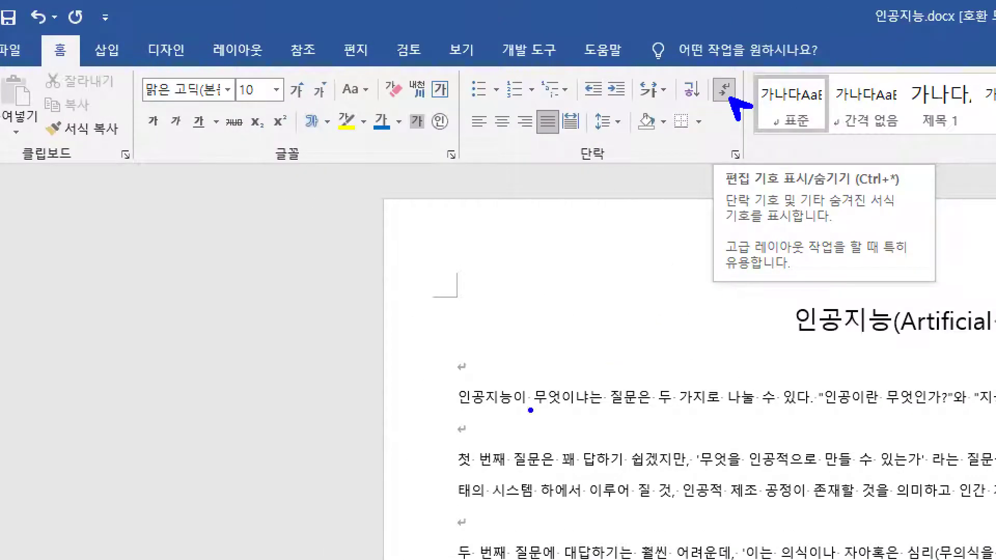
{"action": "left_click_drag", "start_coordinate": [528, 386], "coordinate": [538, 385]}
{"action": "left_click_drag", "start_coordinate": [600, 387], "coordinate": [615, 384]}
{"action": "left_click_drag", "start_coordinate": [709, 74], "coordinate": [742, 105]}
{"action": "key", "text": "r"}
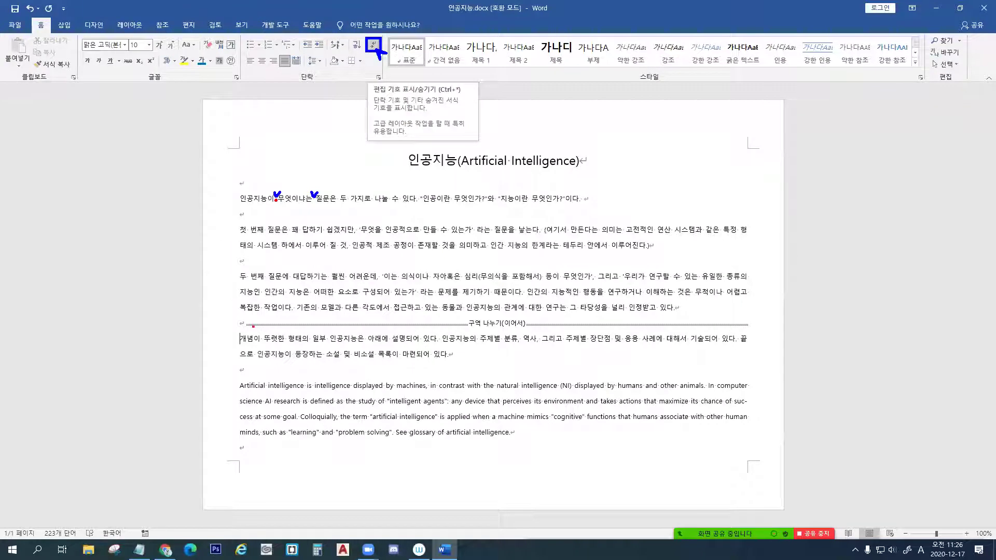
{"action": "left_click_drag", "start_coordinate": [253, 327], "coordinate": [659, 326]}
{"action": "key", "text": "Escape"}
Hide the editing marks and show them again
{"action": "left_click", "coordinate": [372, 46]}
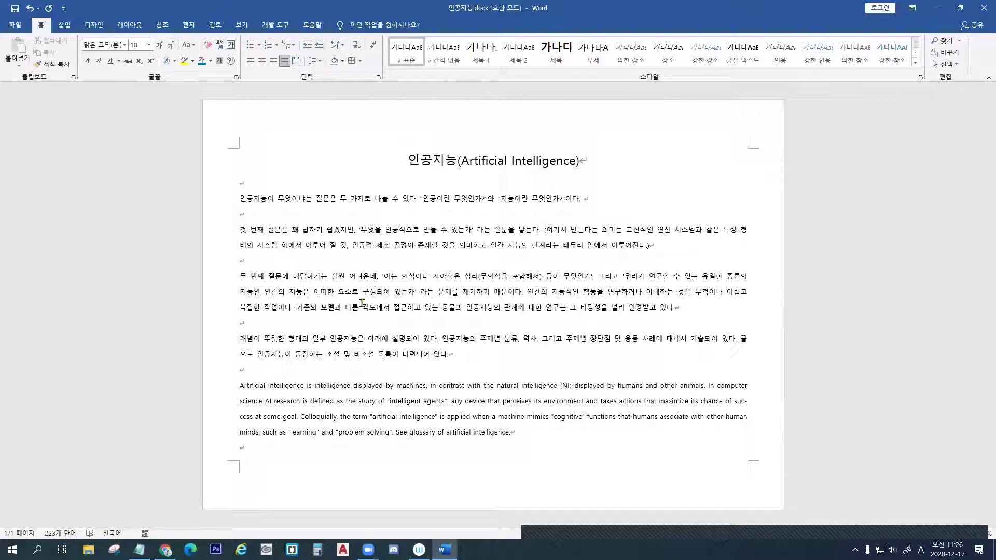
{"action": "left_click", "coordinate": [373, 47]}
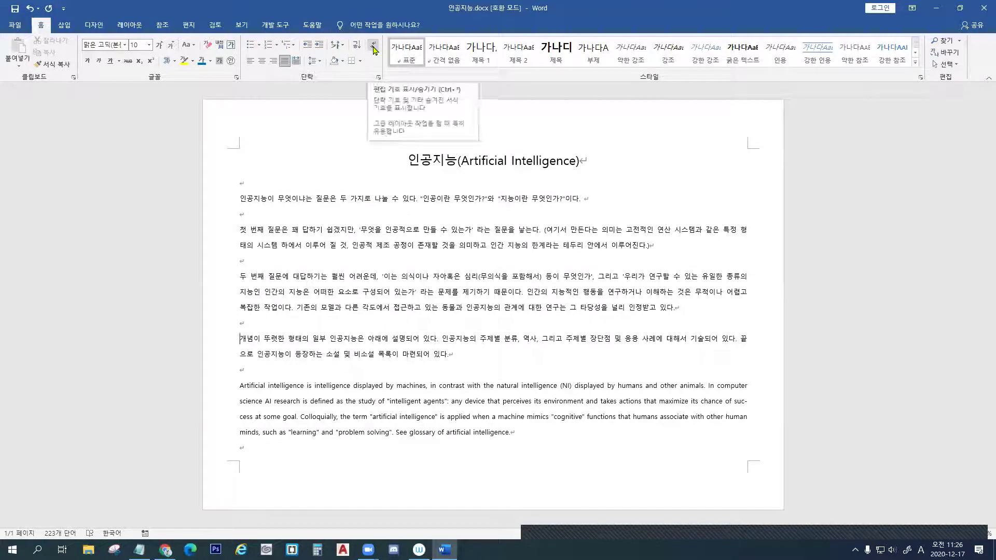
{"action": "left_click", "coordinate": [374, 48]}
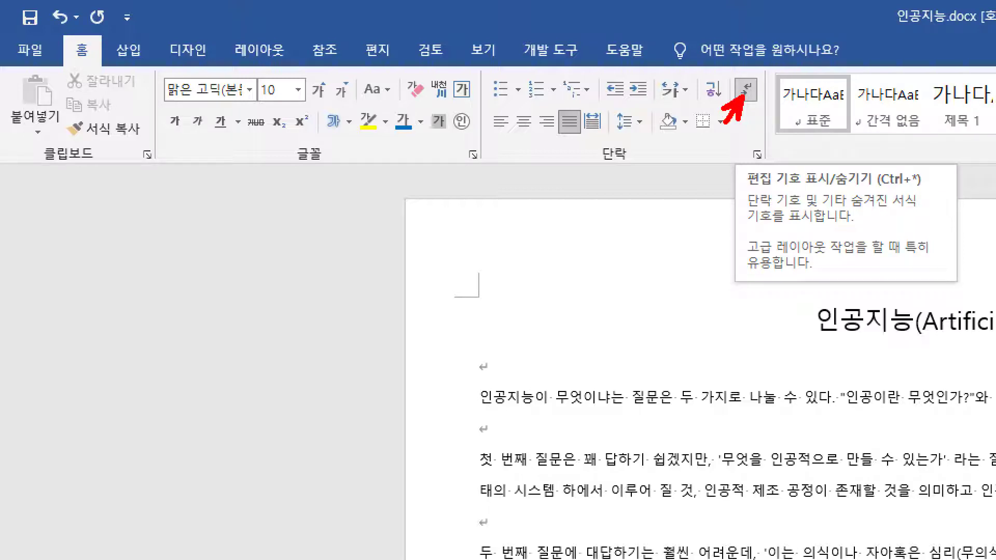
{"action": "key", "text": "Escape"}
Apply the wide (넓게) margin preset, 2.54 cm top and bottom and 5.08 cm at the sides, to the section after the break
{"action": "key", "text": "ctrl+2"}
{"action": "left_click_drag", "start_coordinate": [473, 224], "coordinate": [453, 275]}
{"action": "mouse_move", "coordinate": [437, 364]}
{"action": "left_mouse_down"}
{"action": "mouse_move", "coordinate": [459, 364]}
{"action": "mouse_move", "coordinate": [489, 398]}
{"action": "left_mouse_up"}
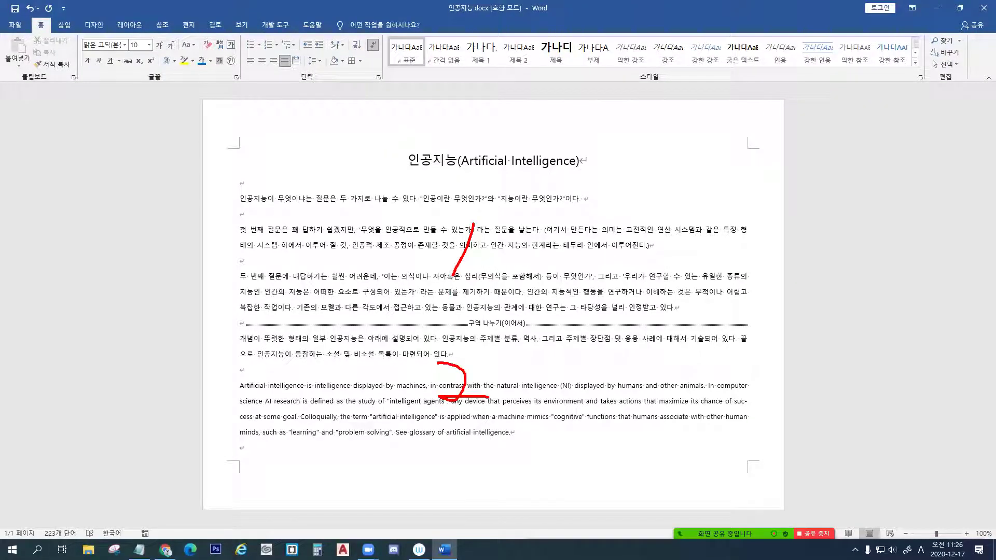
{"action": "key", "text": "Escape"}
{"action": "left_click", "coordinate": [442, 243]}
{"action": "left_click", "coordinate": [435, 354]}
{"action": "key", "text": "ctrl+2"}
{"action": "left_click_drag", "start_coordinate": [435, 357], "coordinate": [428, 375]}
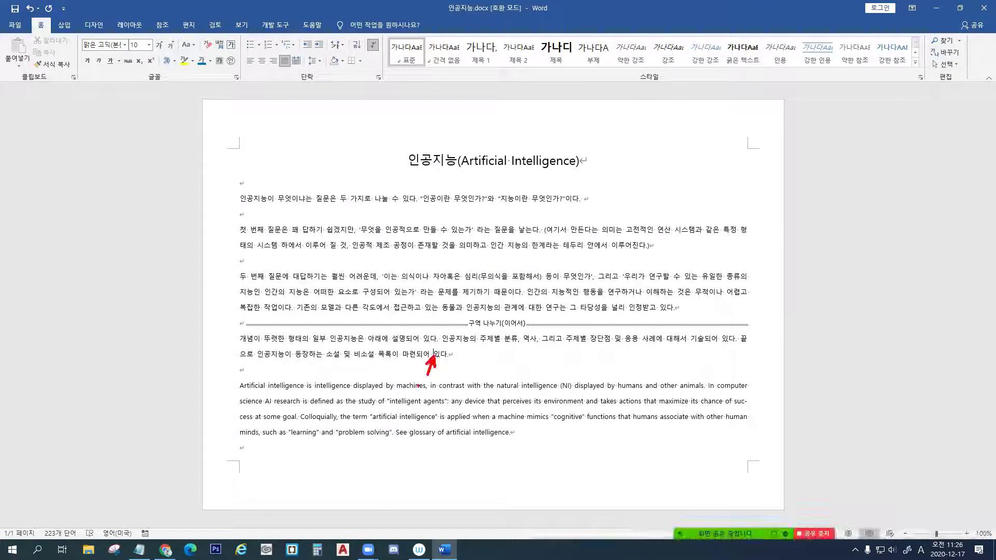
{"action": "key", "text": "Escape"}
{"action": "left_click", "coordinate": [133, 29]}
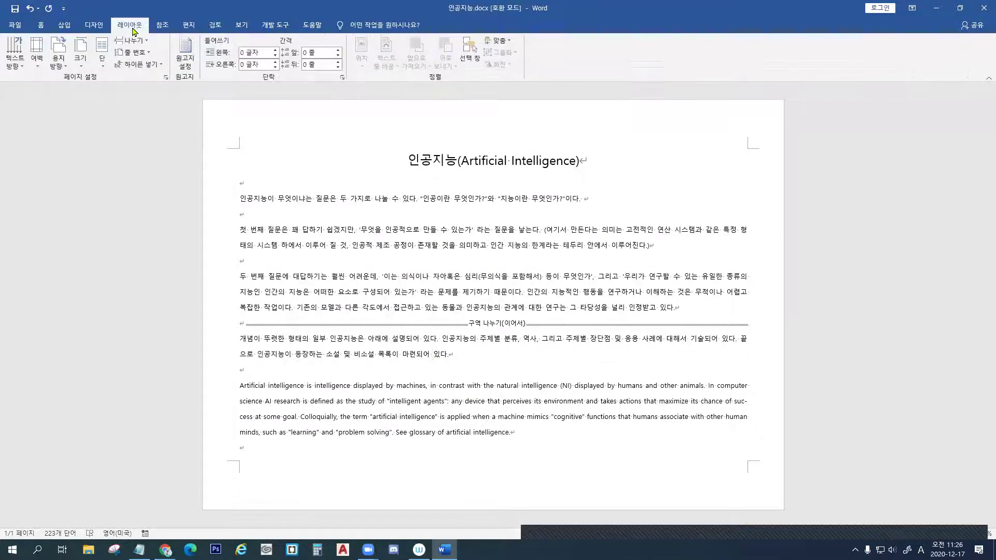
{"action": "left_click", "coordinate": [34, 68]}
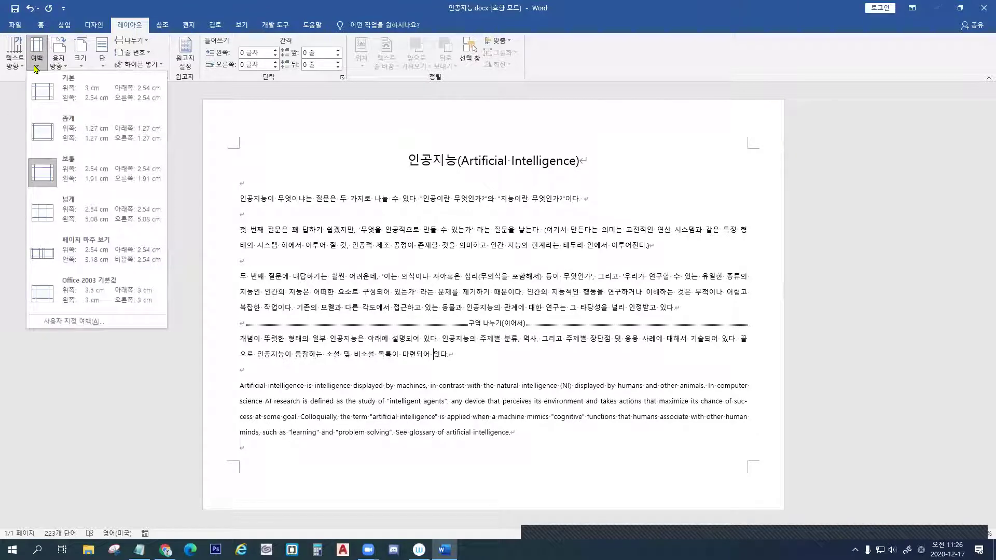
{"action": "left_click", "coordinate": [97, 221]}
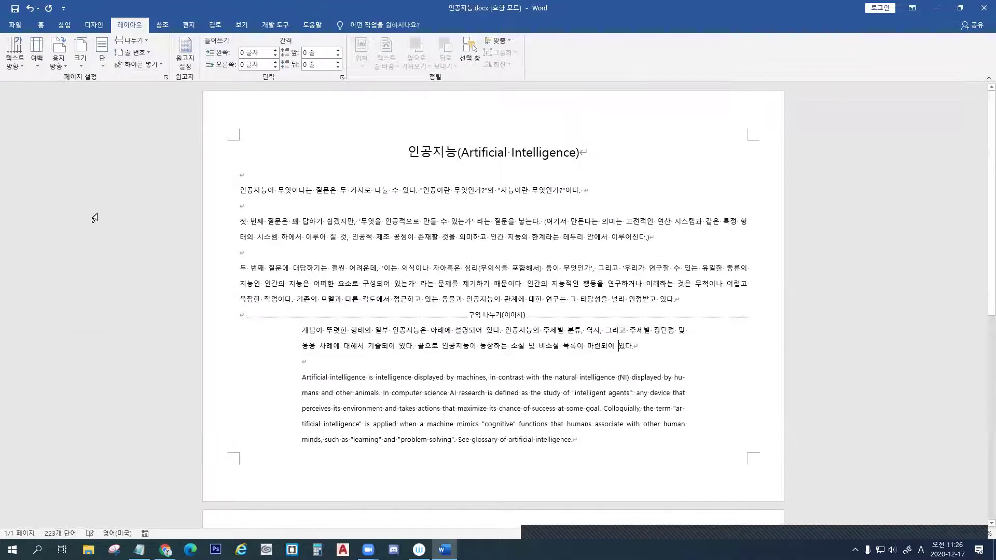
Try the narrow (좁게), wide (넓게) and normal (보통) margin presets on the second section, ending on narrow
{"action": "left_click", "coordinate": [37, 67]}
{"action": "left_click", "coordinate": [75, 115]}
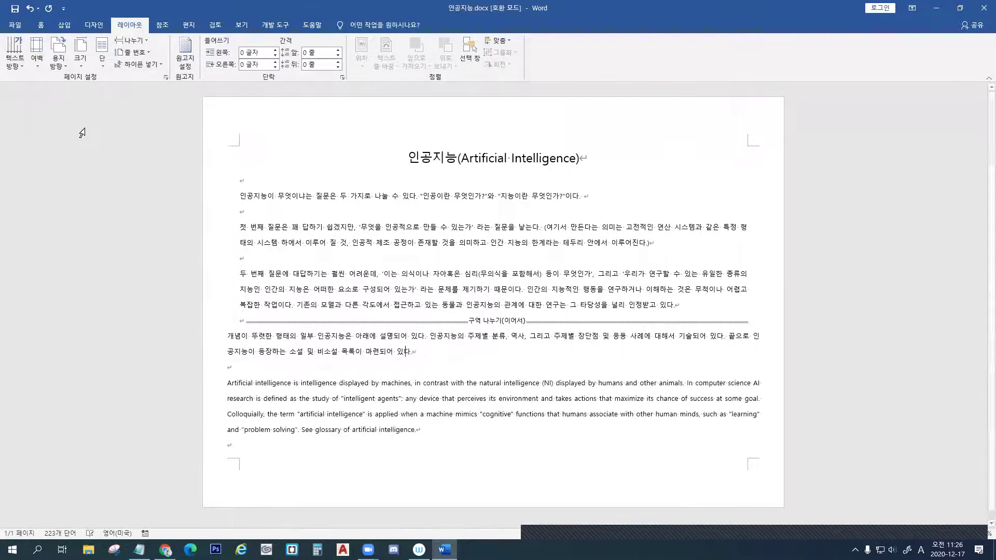
{"action": "left_click", "coordinate": [37, 59]}
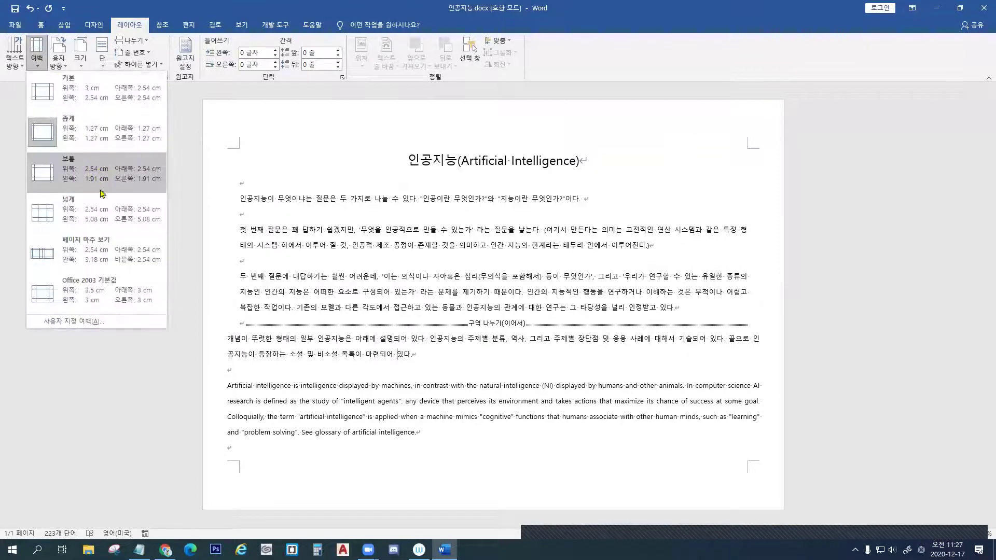
{"action": "left_click", "coordinate": [103, 217]}
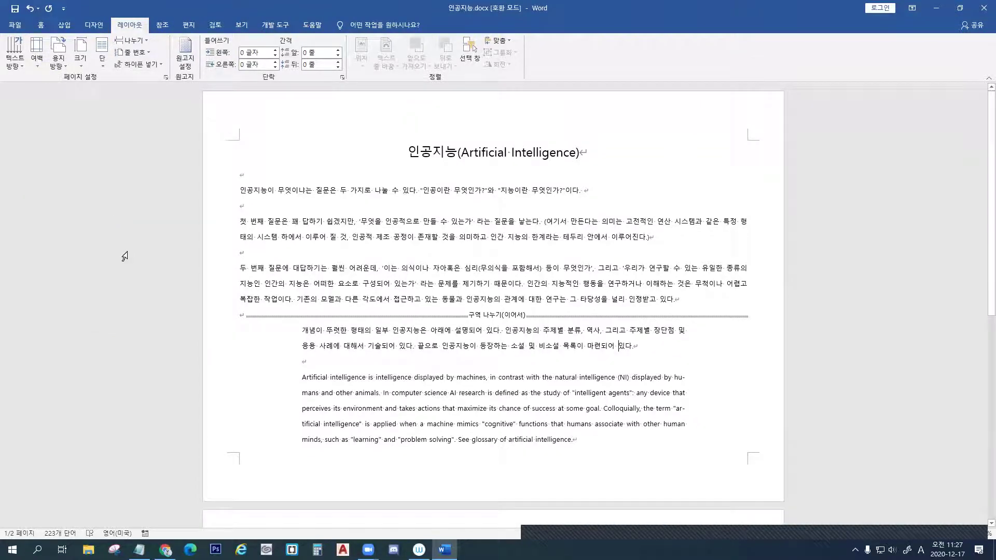
{"action": "left_click", "coordinate": [37, 61]}
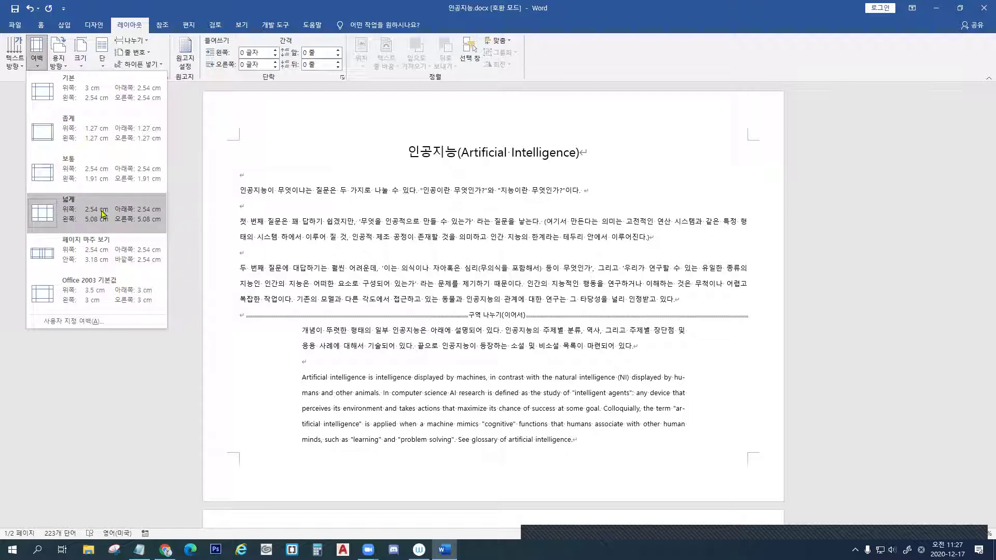
{"action": "left_click", "coordinate": [89, 178]}
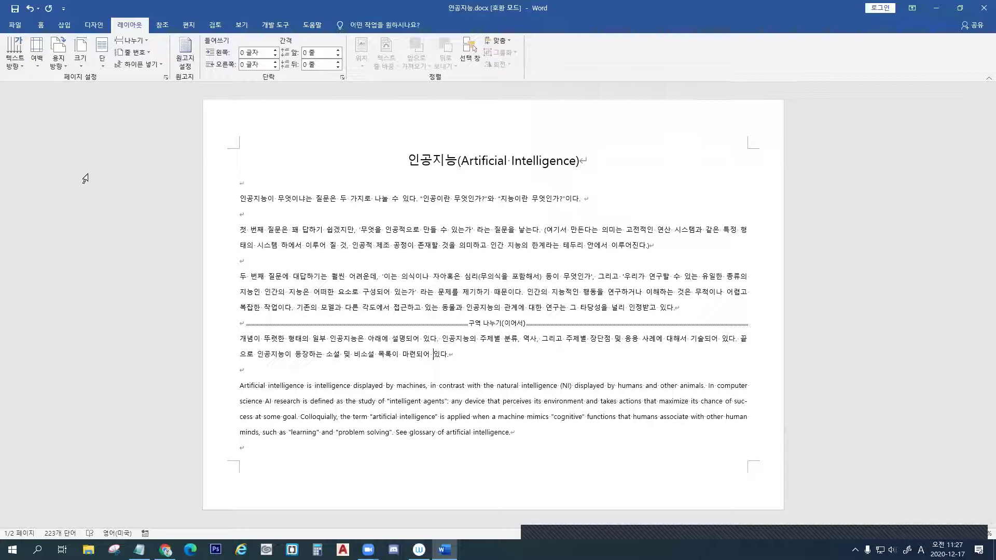
{"action": "left_click", "coordinate": [39, 67]}
{"action": "left_click", "coordinate": [71, 132]}
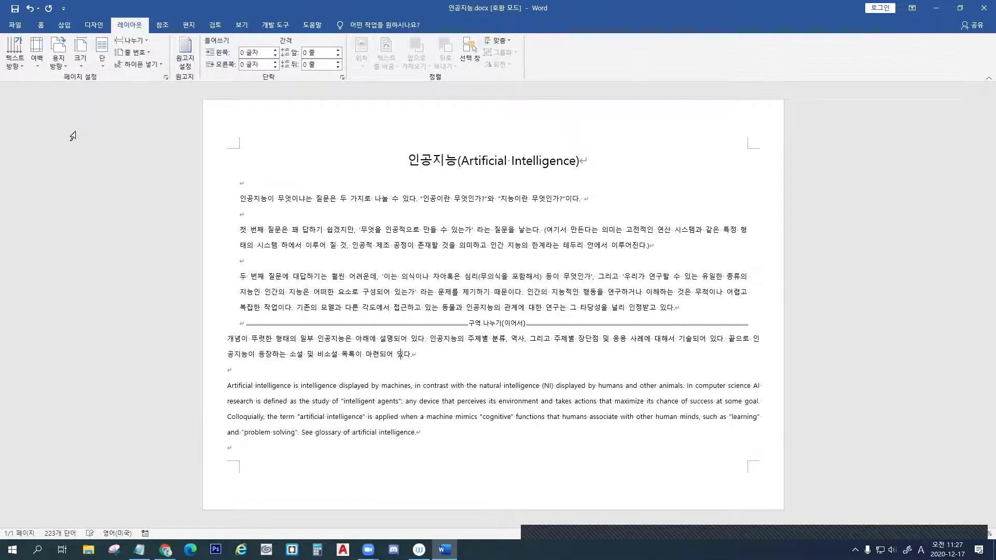
Try laying out the second section in three columns (셋), and undo it
{"action": "left_click", "coordinate": [102, 61]}
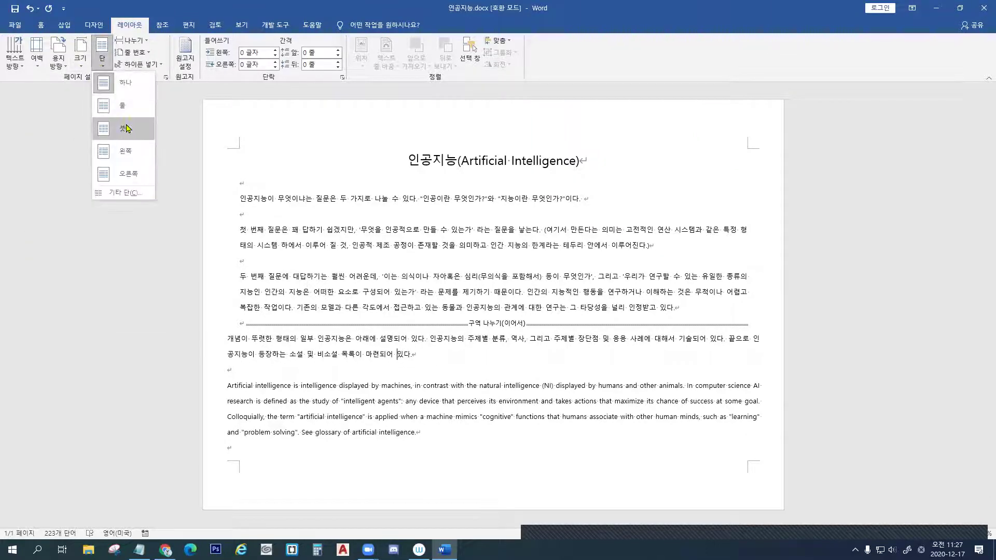
{"action": "left_click", "coordinate": [123, 131]}
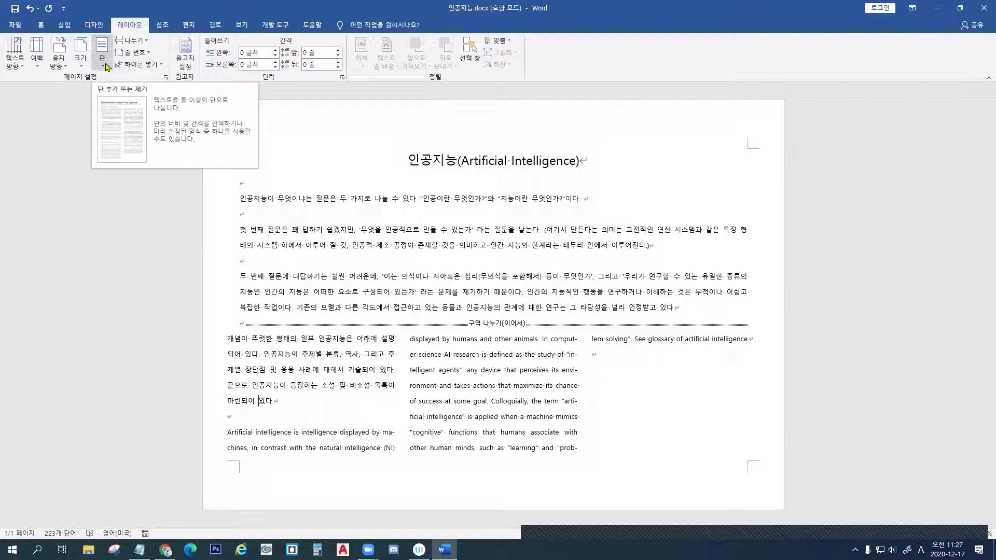
{"action": "key", "text": "ctrl+z"}
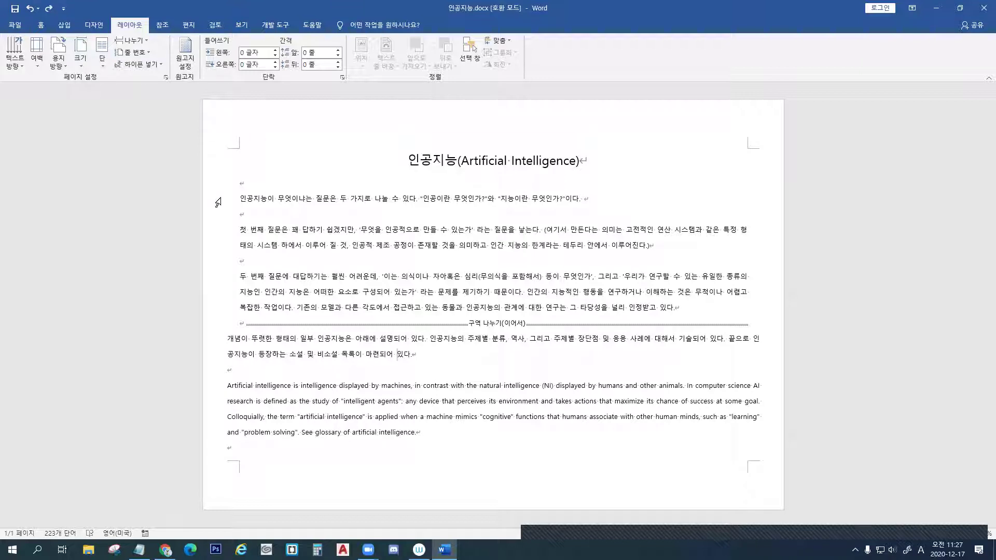
Hide the editing marks and apply the normal (보통) margin preset, 2.54 cm top and bottom and 1.91 cm at the sides, to the second section
{"action": "left_click", "coordinate": [40, 29]}
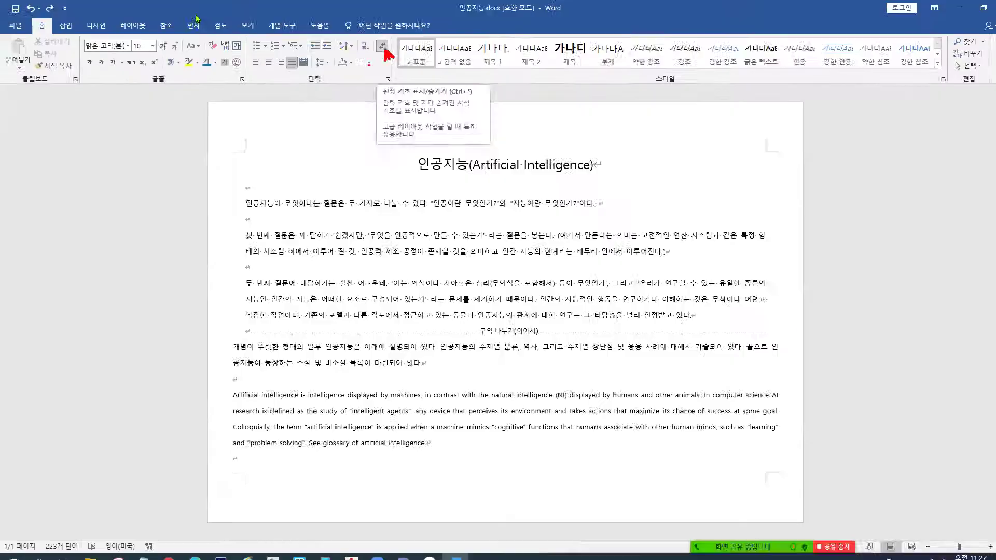
{"action": "left_click", "coordinate": [373, 49]}
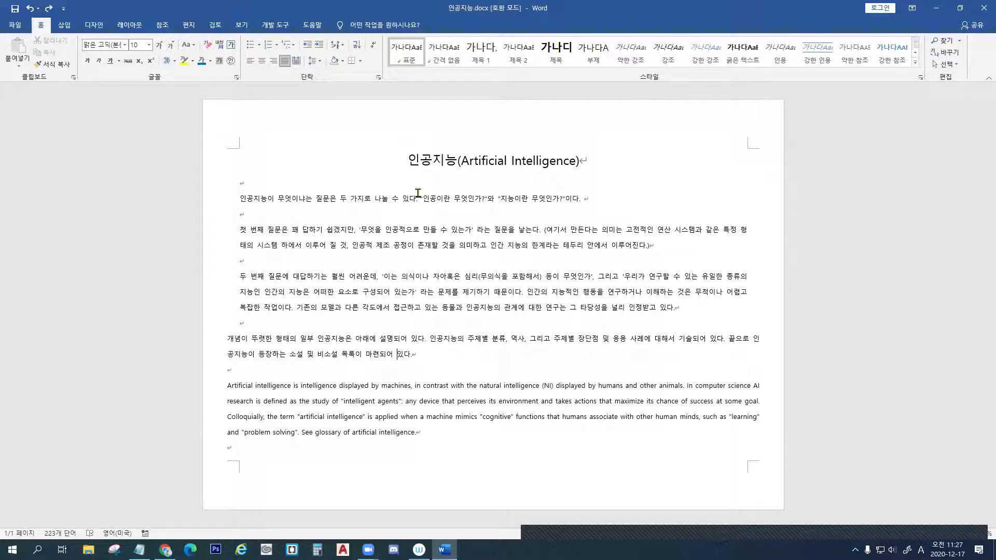
{"action": "left_click", "coordinate": [348, 386]}
{"action": "left_click", "coordinate": [126, 26]}
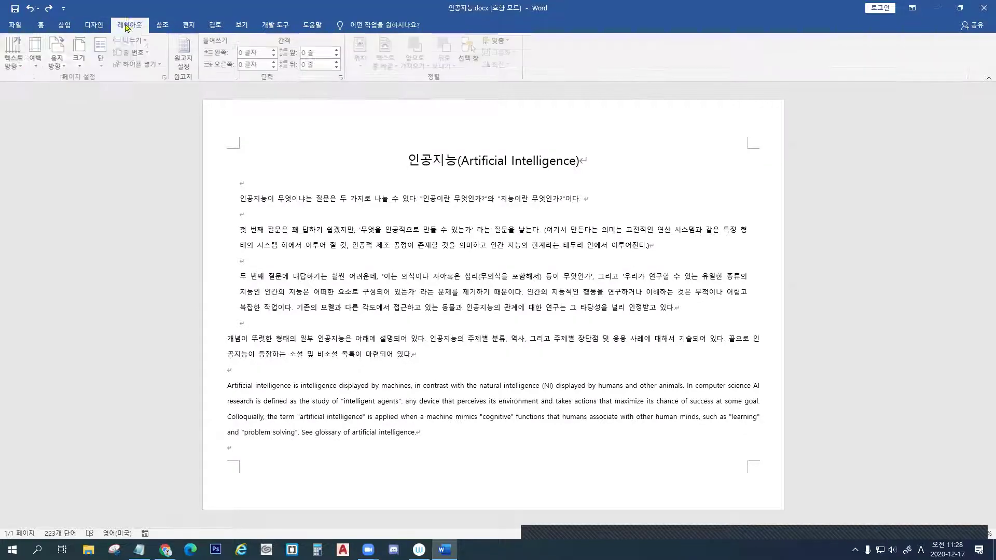
{"action": "left_click", "coordinate": [35, 52]}
{"action": "left_click", "coordinate": [95, 181]}
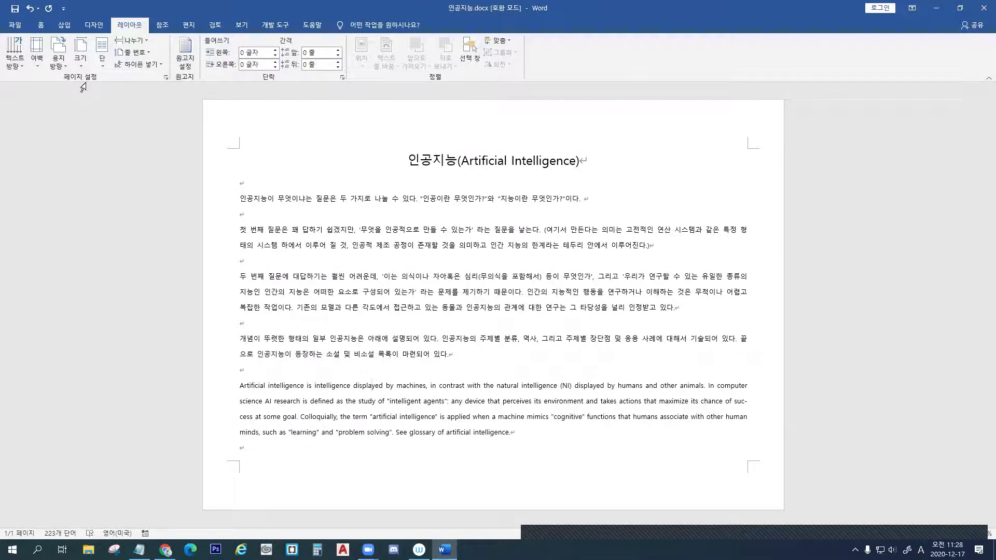
{"action": "left_click", "coordinate": [42, 66]}
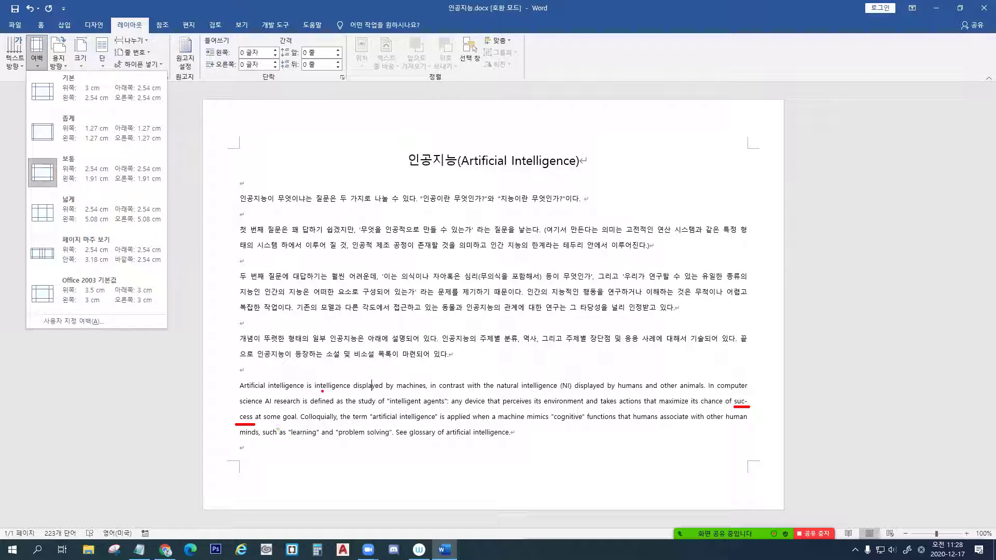
{"action": "mouse_move", "coordinate": [227, 385]}
{"action": "left_mouse_down"}
{"action": "mouse_move", "coordinate": [214, 400]}
{"action": "mouse_move", "coordinate": [224, 441]}
{"action": "left_mouse_up"}
{"action": "mouse_move", "coordinate": [747, 402]}
{"action": "left_mouse_down"}
{"action": "mouse_move", "coordinate": [742, 413]}
{"action": "mouse_move", "coordinate": [754, 408]}
{"action": "left_mouse_up"}
{"action": "key", "text": "Escape"}
{"action": "key", "text": "ctrl+2"}
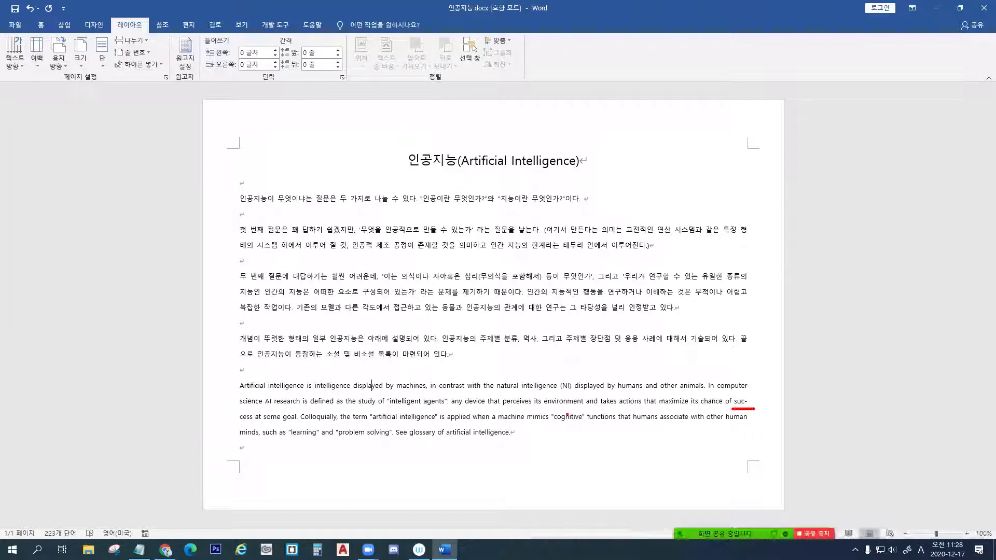
{"action": "left_click_drag", "start_coordinate": [234, 424], "coordinate": [253, 423]}
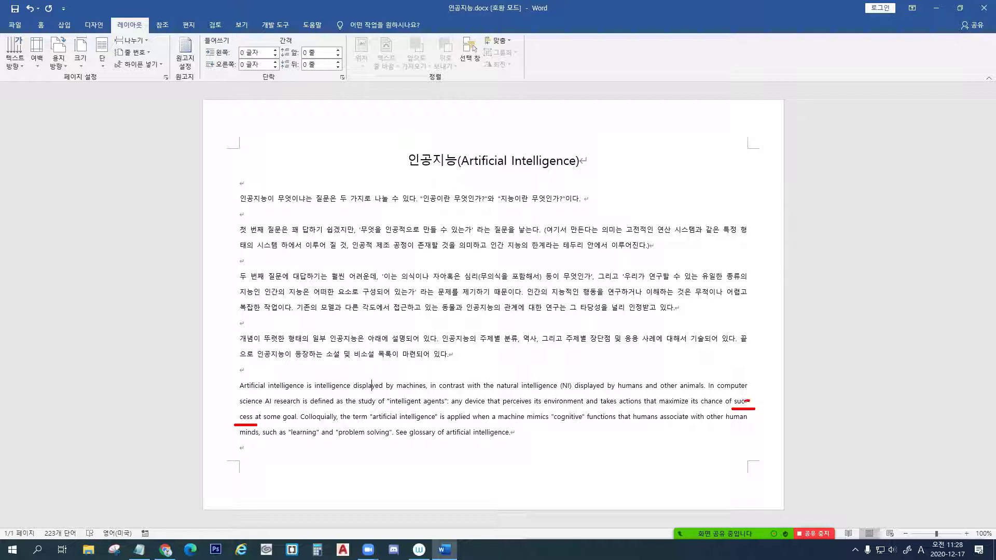
{"action": "key", "text": "Escape"}
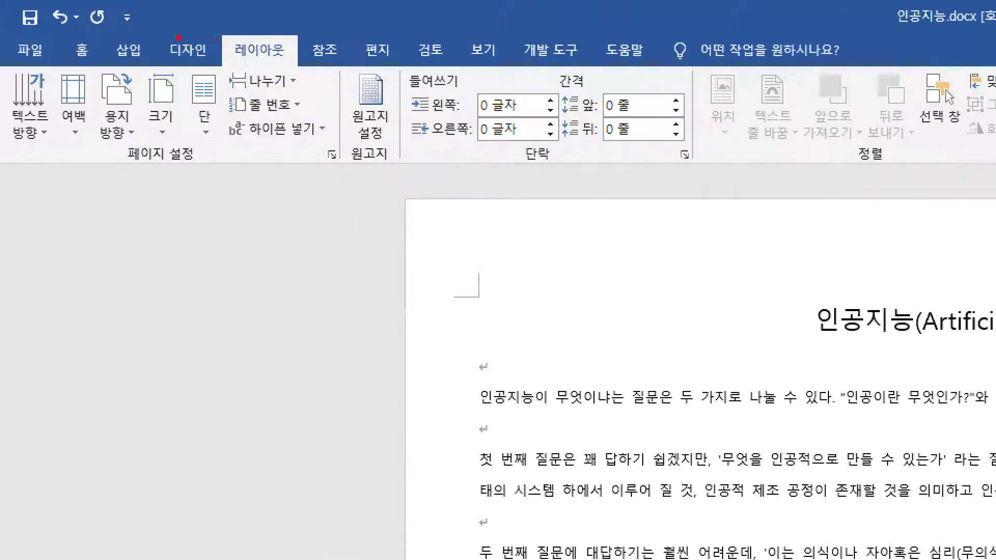
{"action": "left_click_drag", "start_coordinate": [224, 38], "coordinate": [289, 62]}
{"action": "mouse_move", "coordinate": [221, 117]}
{"action": "left_mouse_down"}
{"action": "mouse_move", "coordinate": [334, 148]}
{"action": "mouse_move", "coordinate": [320, 112]}
{"action": "left_mouse_up"}
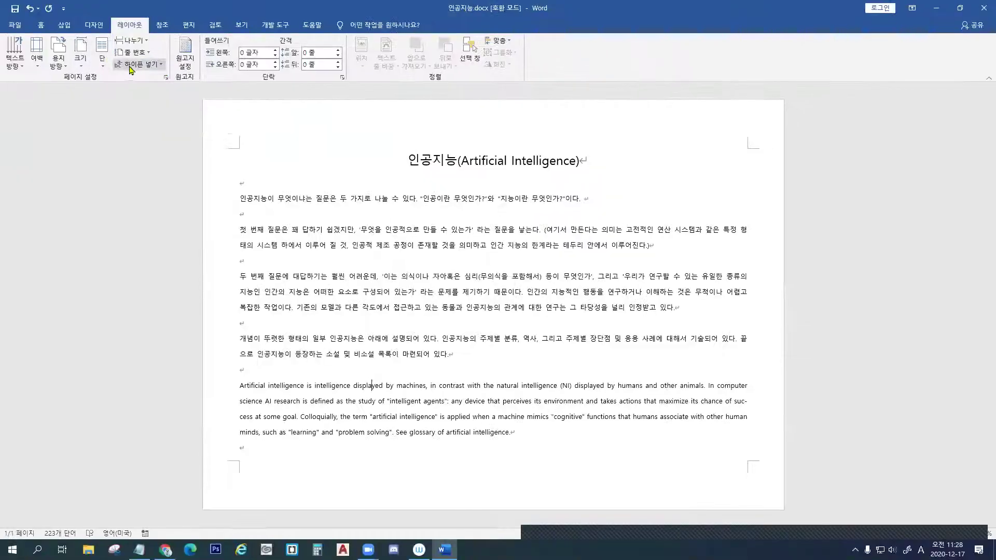
Try the none (없음) and automatic (자동) hyphenation settings on the document, ending on automatic
{"action": "left_click", "coordinate": [296, 132]}
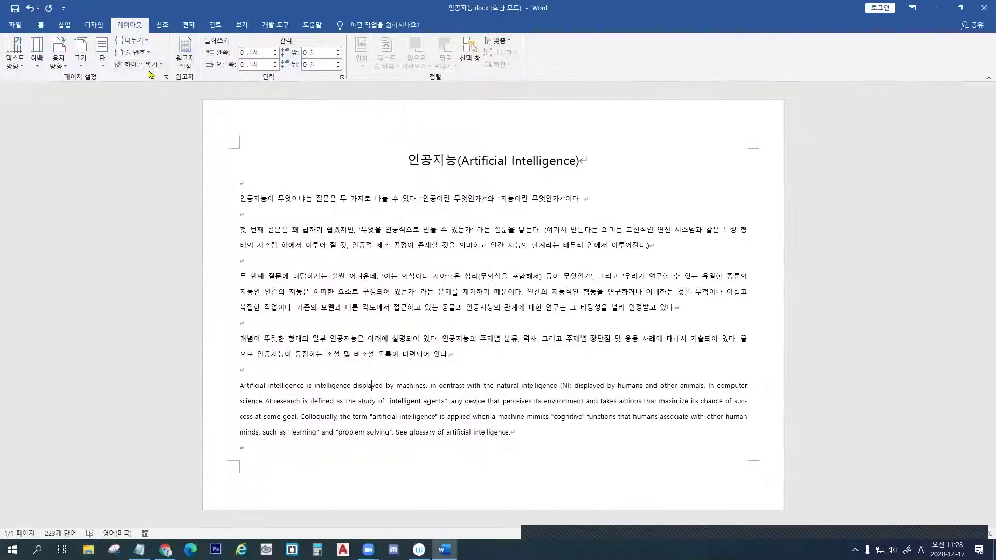
{"action": "left_click", "coordinate": [272, 127]}
{"action": "left_click", "coordinate": [295, 162]}
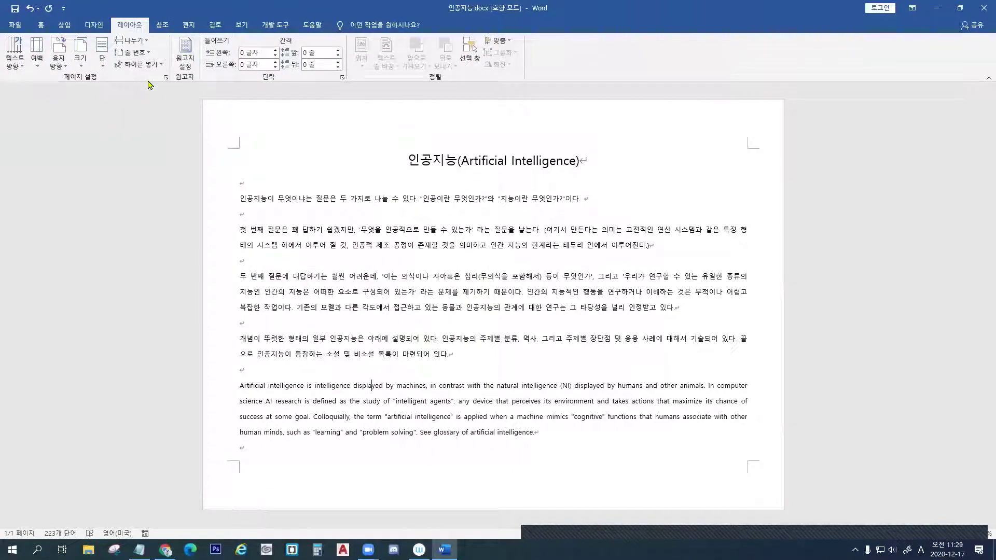
{"action": "left_click", "coordinate": [155, 65]}
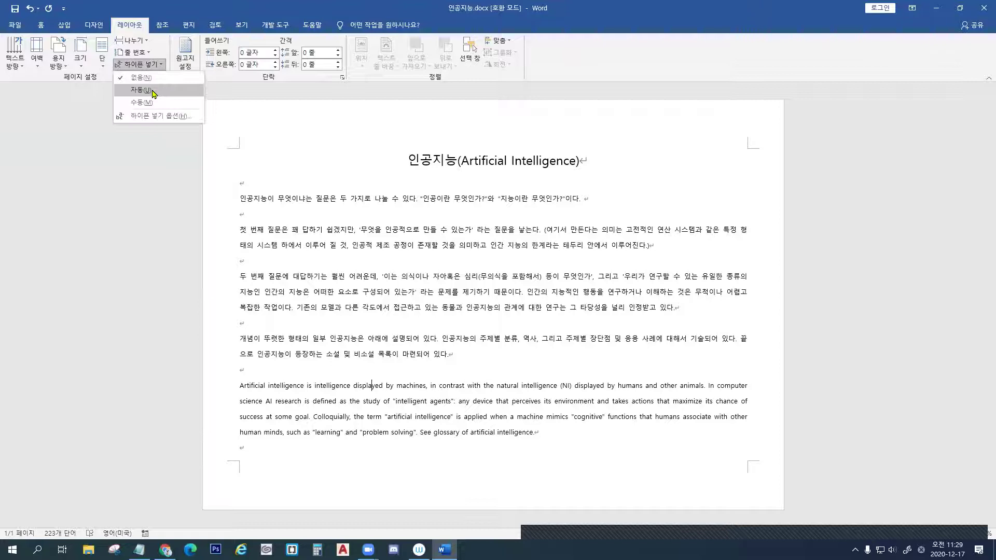
{"action": "left_click", "coordinate": [154, 94]}
{"action": "left_click", "coordinate": [140, 64]}
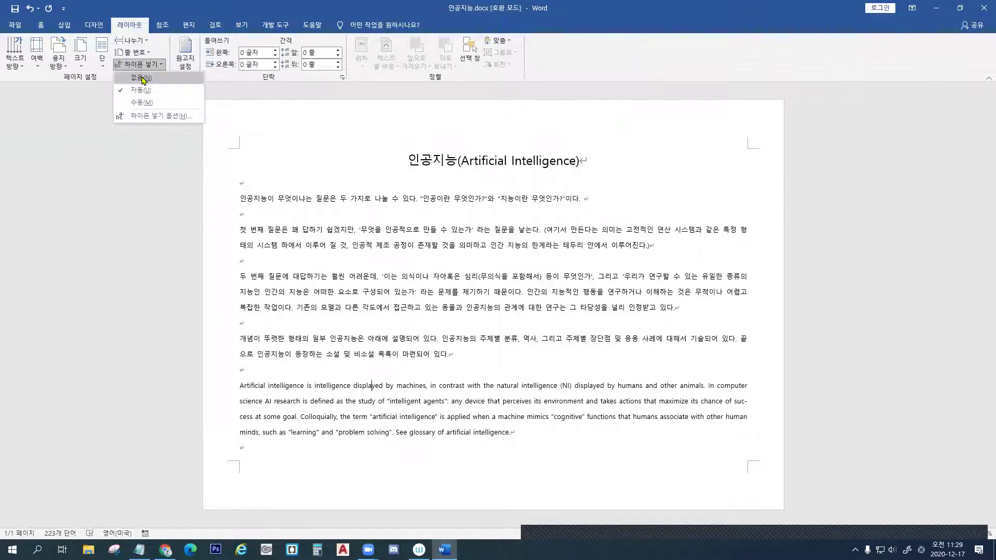
{"action": "left_click", "coordinate": [144, 80]}
{"action": "left_click", "coordinate": [148, 64]}
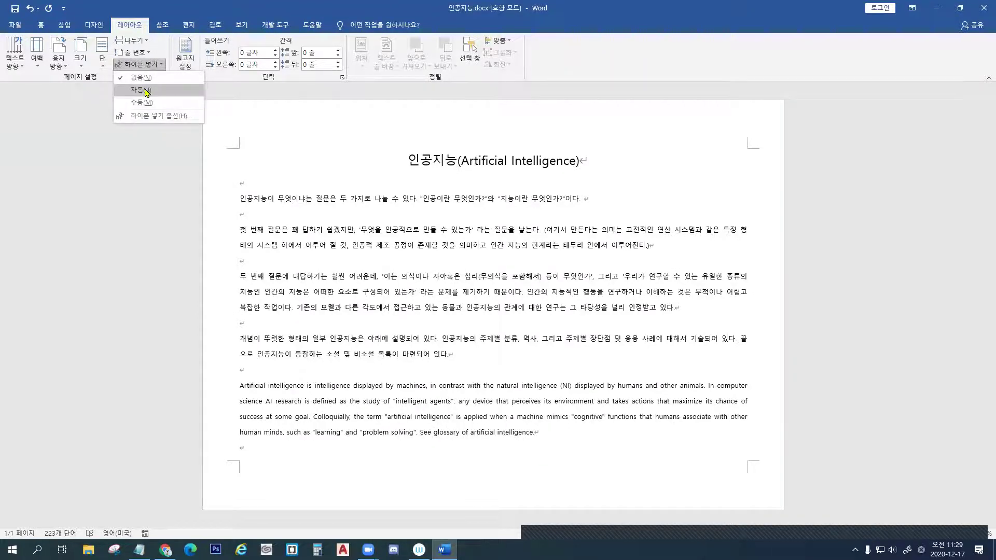
{"action": "left_click", "coordinate": [147, 91]}
Turn off hyphenation (없음) so words in the English paragraph no longer split at line ends
{"action": "left_click", "coordinate": [150, 64]}
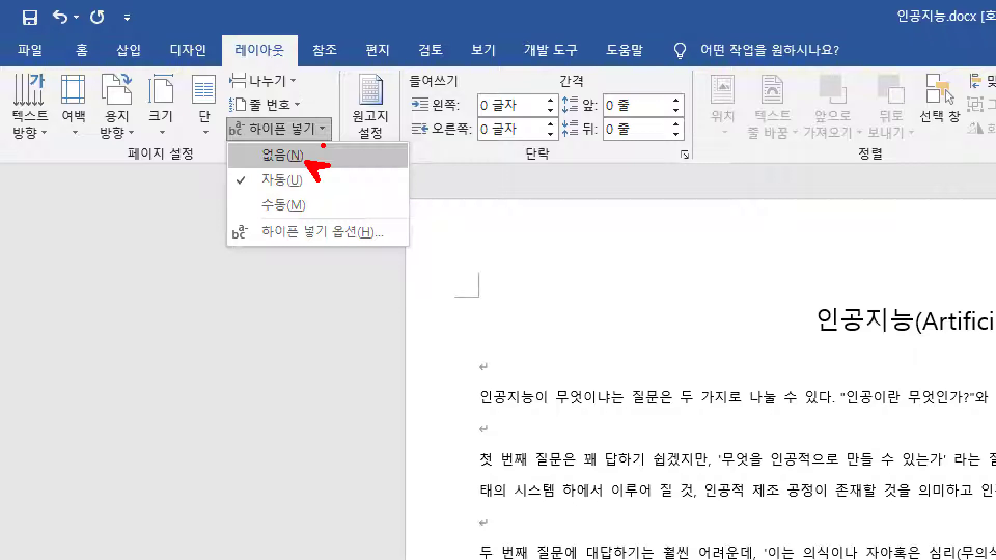
{"action": "key", "text": "Escape"}
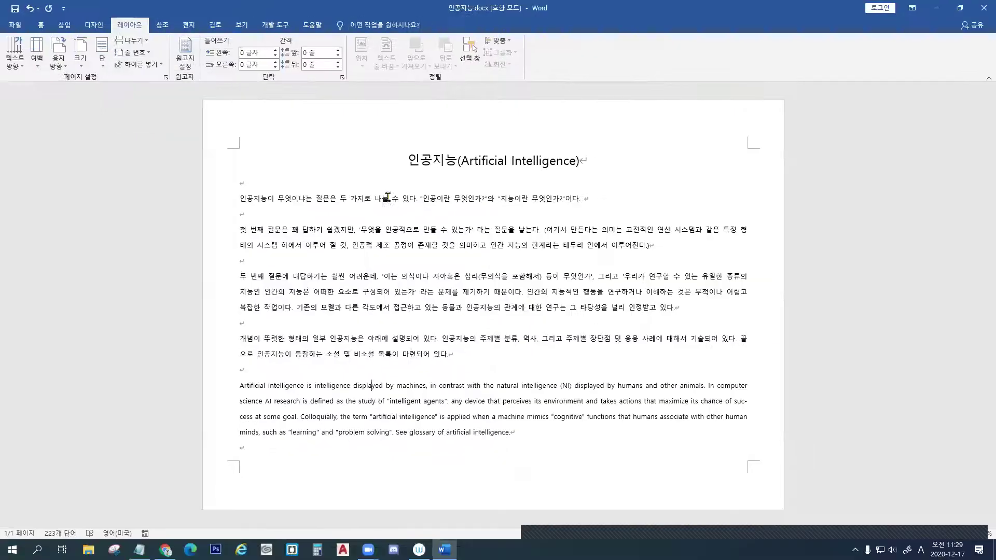
{"action": "key", "text": "ctrl+2"}
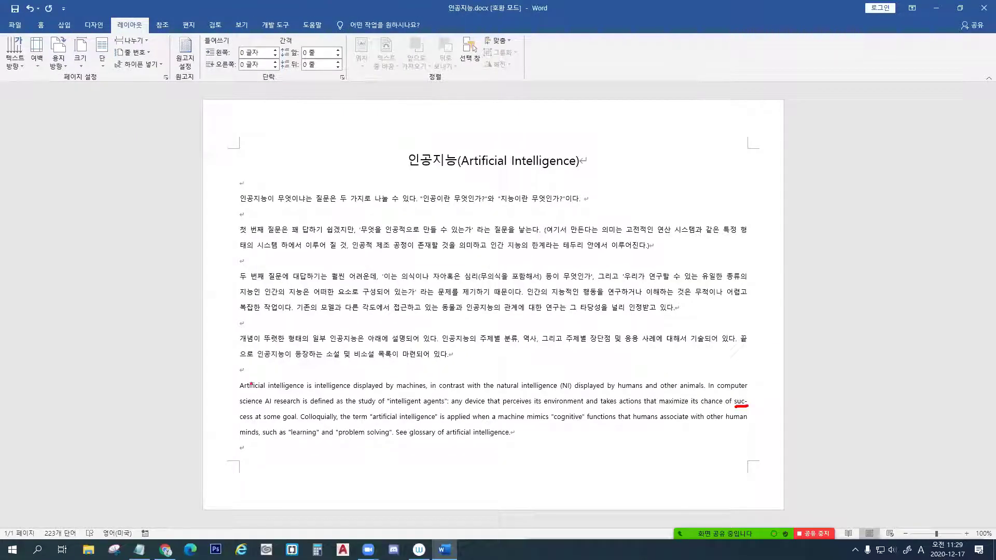
{"action": "left_click_drag", "start_coordinate": [237, 420], "coordinate": [260, 420]}
{"action": "key", "text": "Escape"}
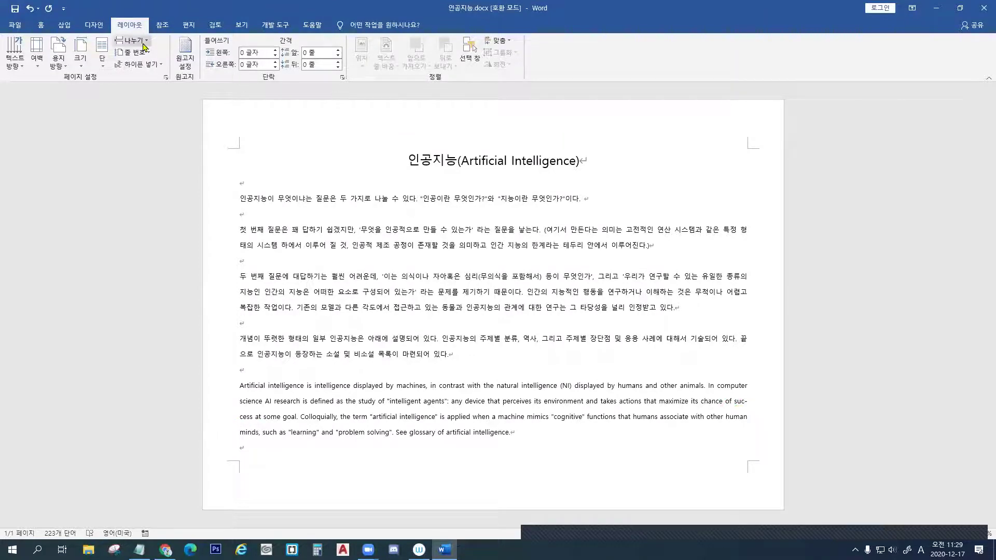
{"action": "left_click", "coordinate": [139, 64]}
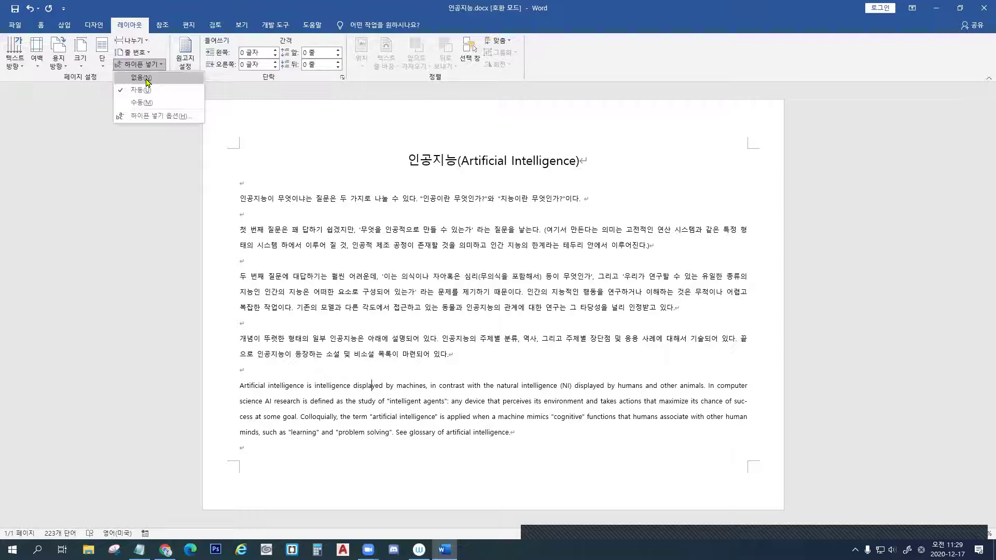
{"action": "left_click", "coordinate": [147, 82]}
{"action": "left_click", "coordinate": [151, 65]}
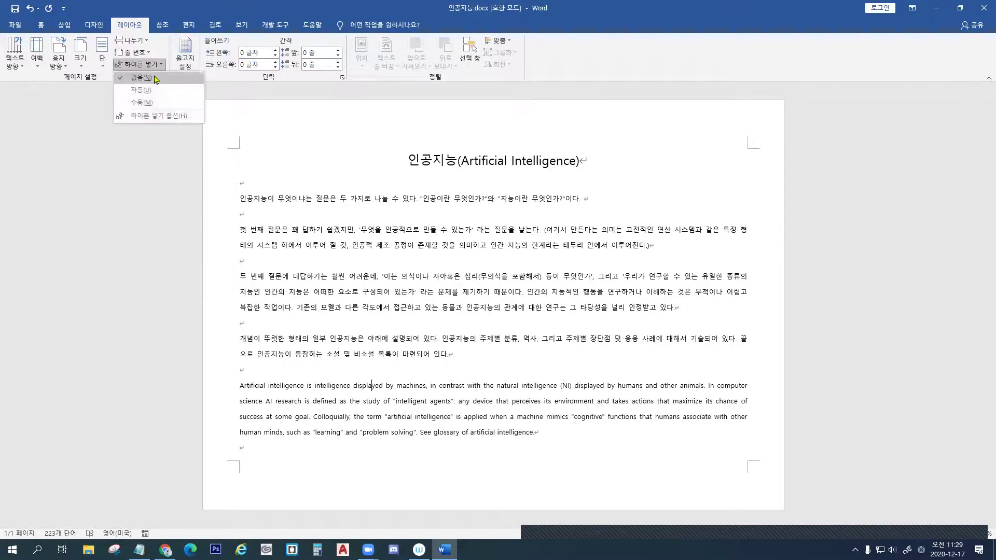
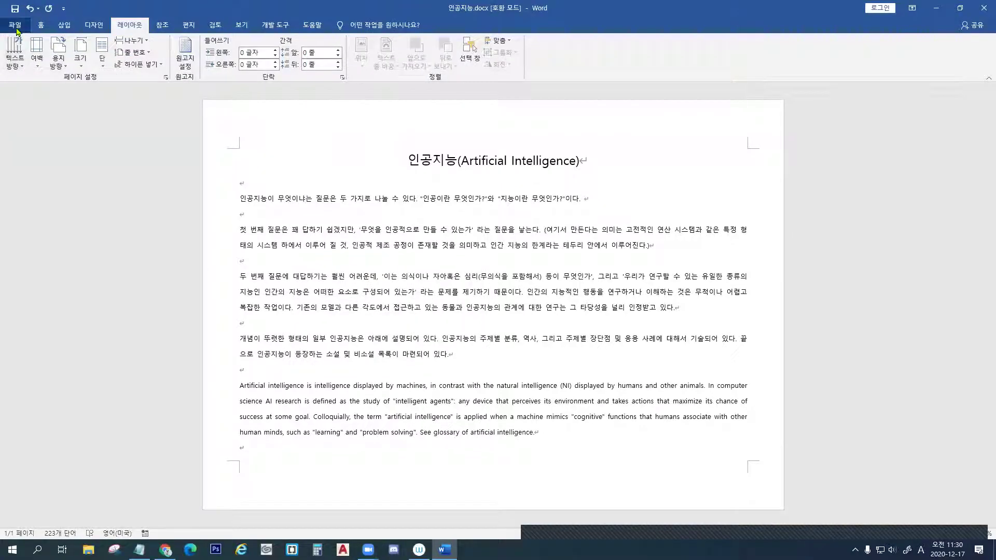
Close the document 인공지능.docx
{"action": "left_click", "coordinate": [30, 50]}
{"action": "left_click", "coordinate": [29, 275]}
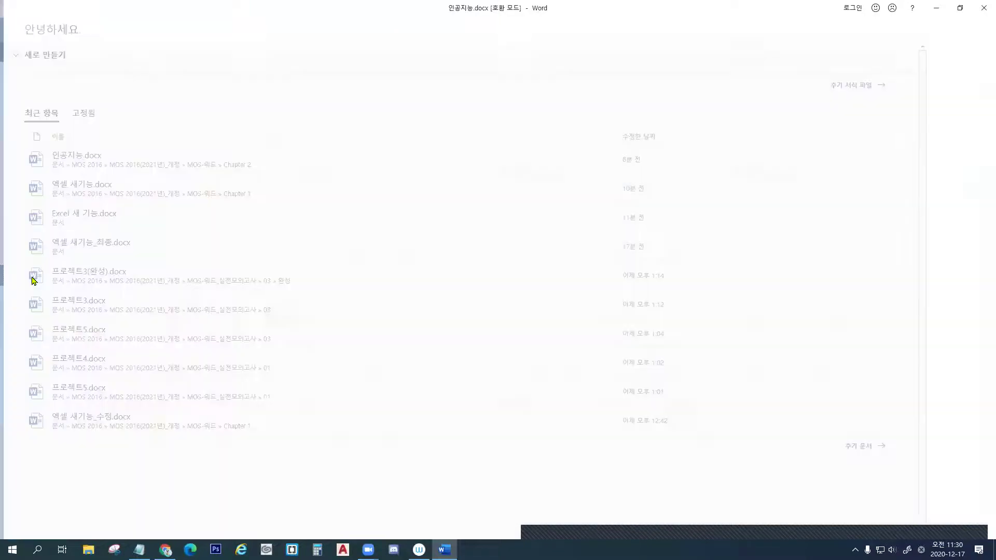
{"action": "left_click", "coordinate": [497, 297]}
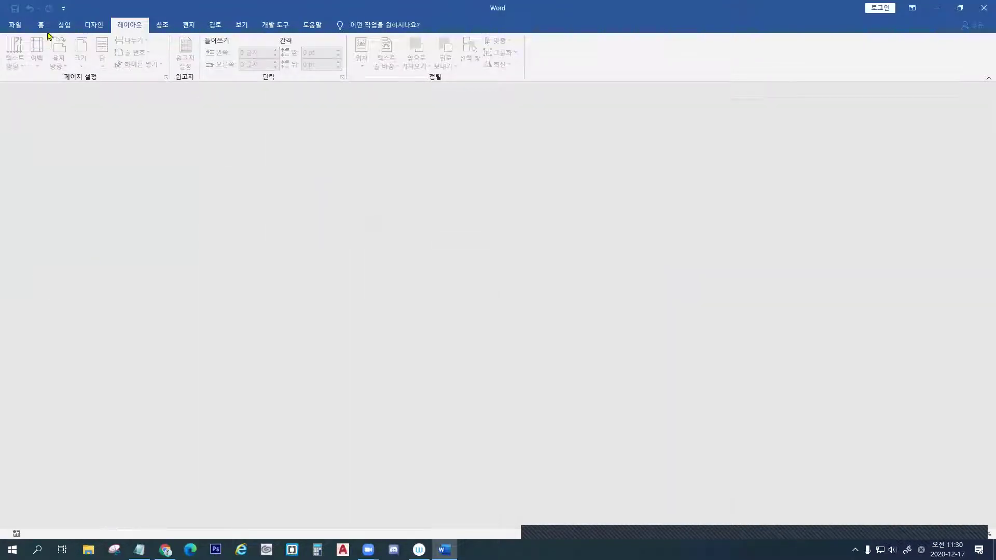
Open 소프트웨어 엔지니어.docx from the MOS-워드 Chapter 2 folder and enable editing
{"action": "left_click", "coordinate": [26, 30]}
{"action": "left_click", "coordinate": [27, 94]}
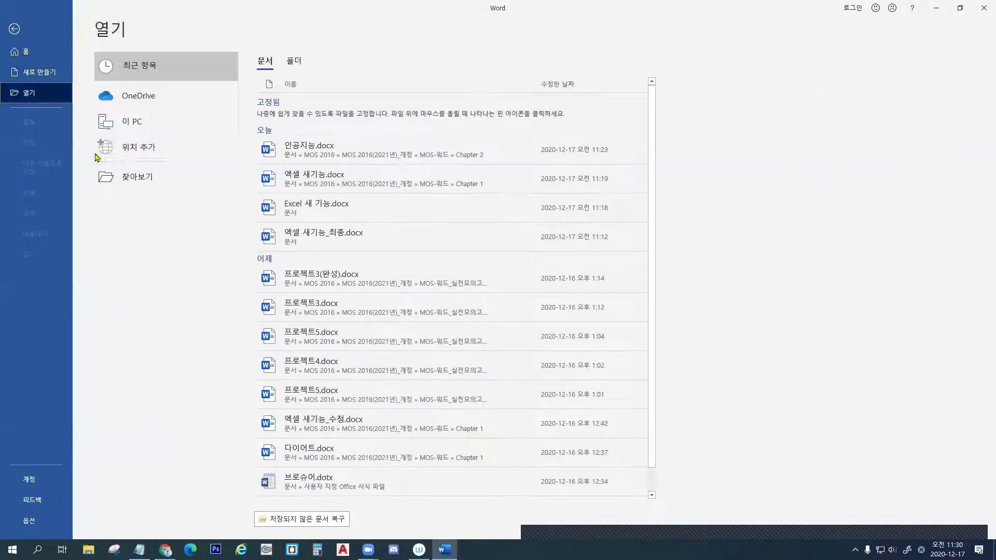
{"action": "left_click", "coordinate": [141, 179]}
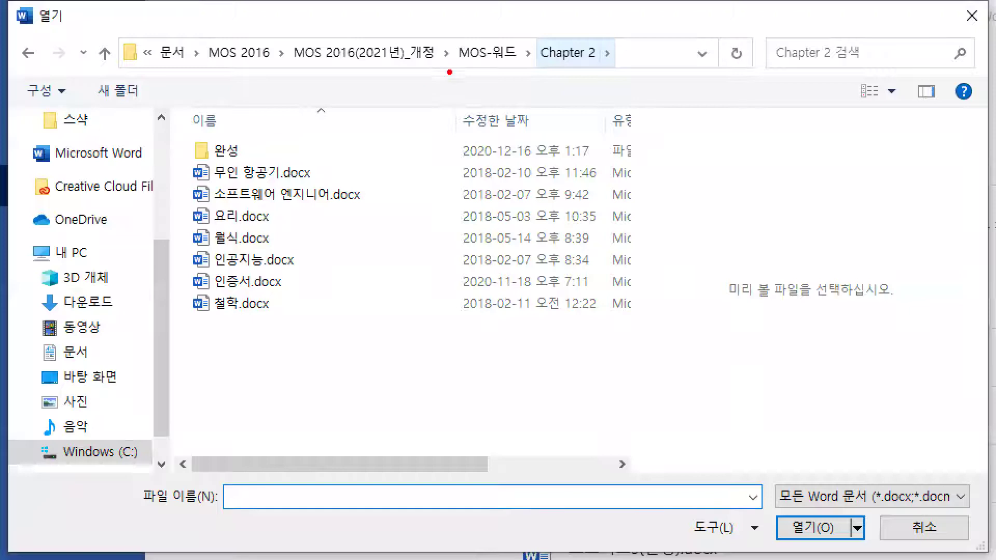
{"action": "left_click_drag", "start_coordinate": [225, 35], "coordinate": [257, 34]}
{"action": "left_click_drag", "start_coordinate": [540, 66], "coordinate": [596, 66]}
{"action": "mouse_move", "coordinate": [188, 179]}
{"action": "left_mouse_down"}
{"action": "mouse_move", "coordinate": [362, 207]}
{"action": "mouse_move", "coordinate": [378, 233]}
{"action": "left_mouse_up"}
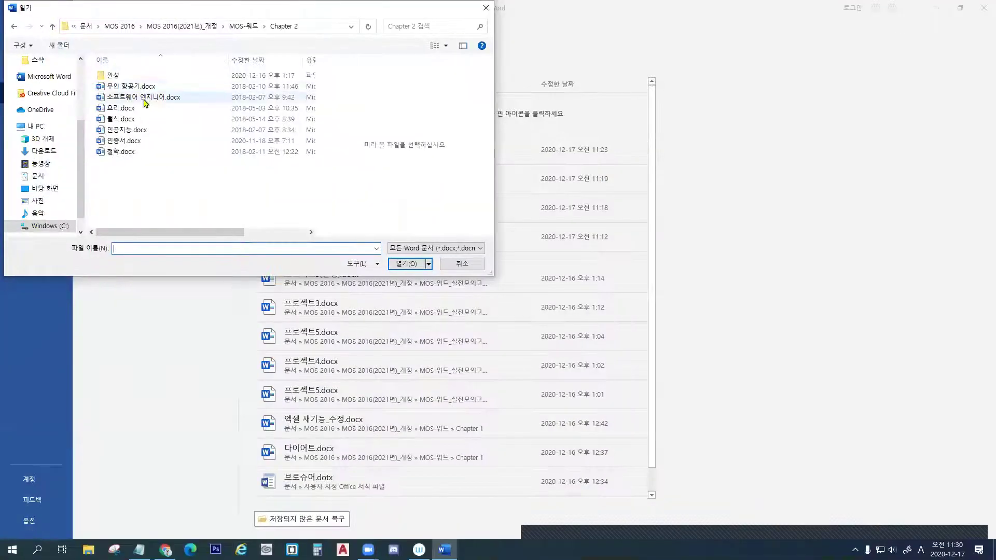
{"action": "left_click", "coordinate": [296, 197]}
{"action": "key", "text": "Return"}
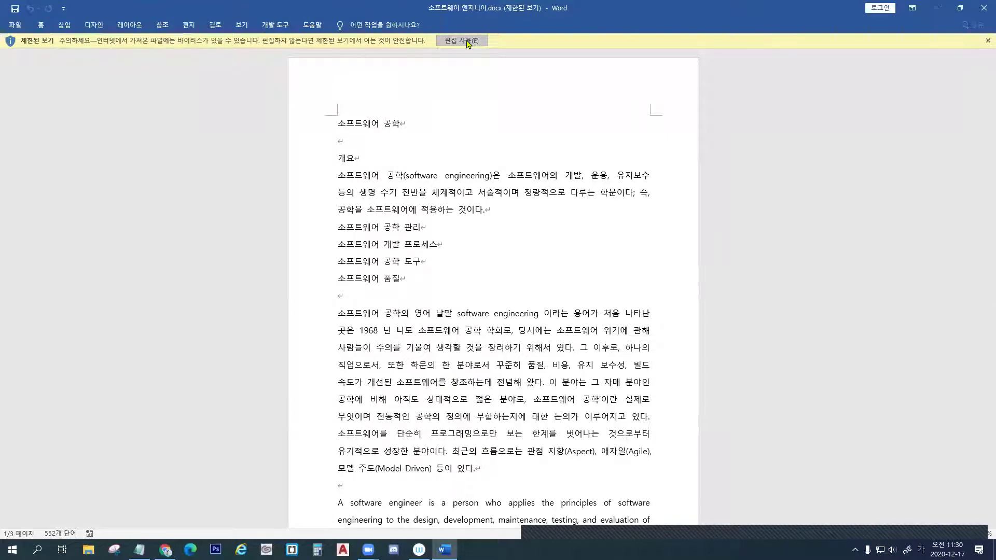
{"action": "left_click", "coordinate": [469, 41]}
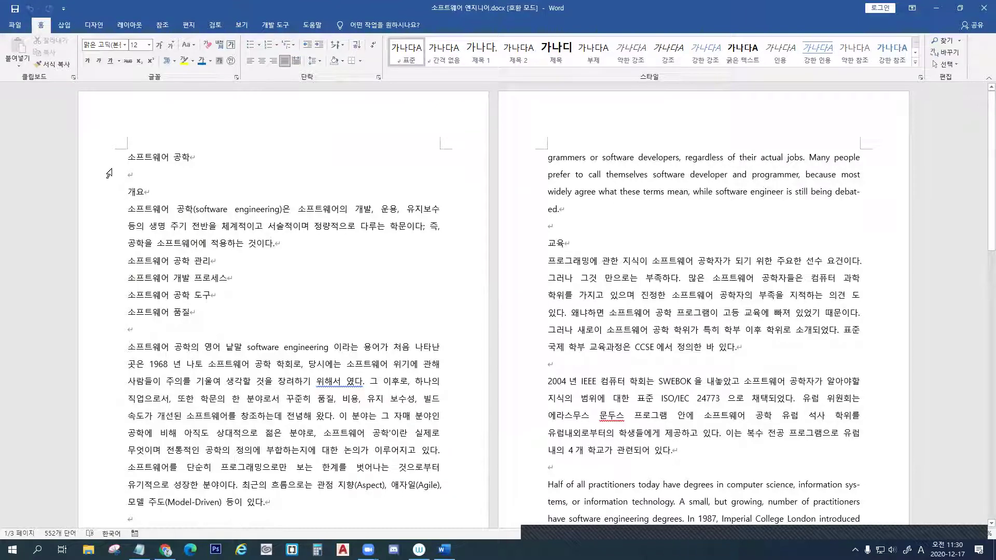
Practise selecting the title line, the paragraph under "개요", the whole document, and several consecutive body lines
{"action": "left_click", "coordinate": [97, 158]}
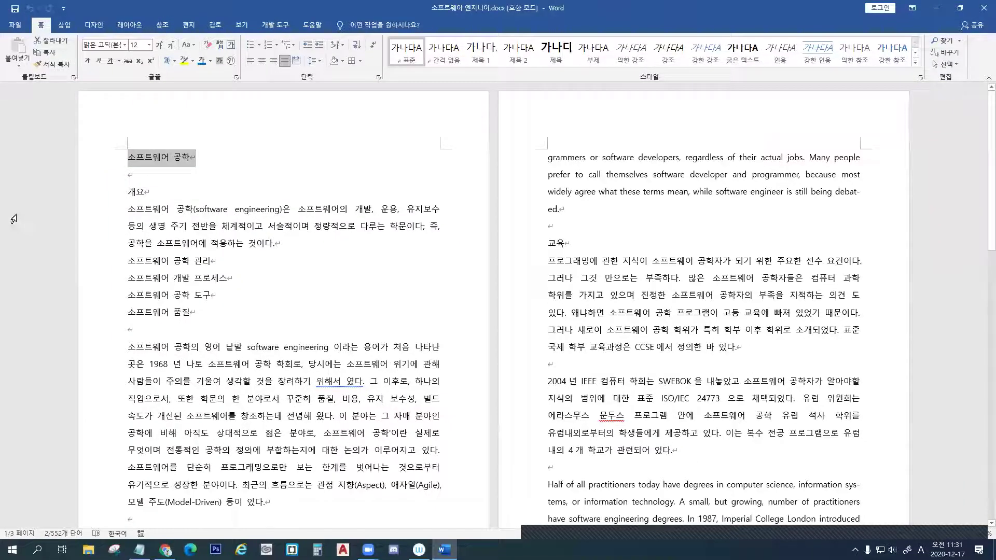
{"action": "double_click", "coordinate": [87, 213]}
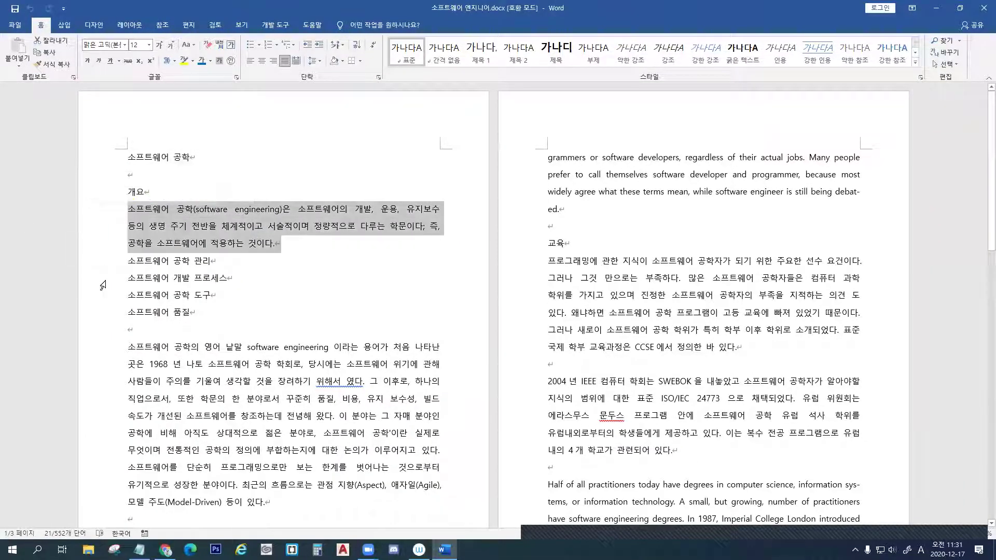
{"action": "triple_click", "coordinate": [96, 218]}
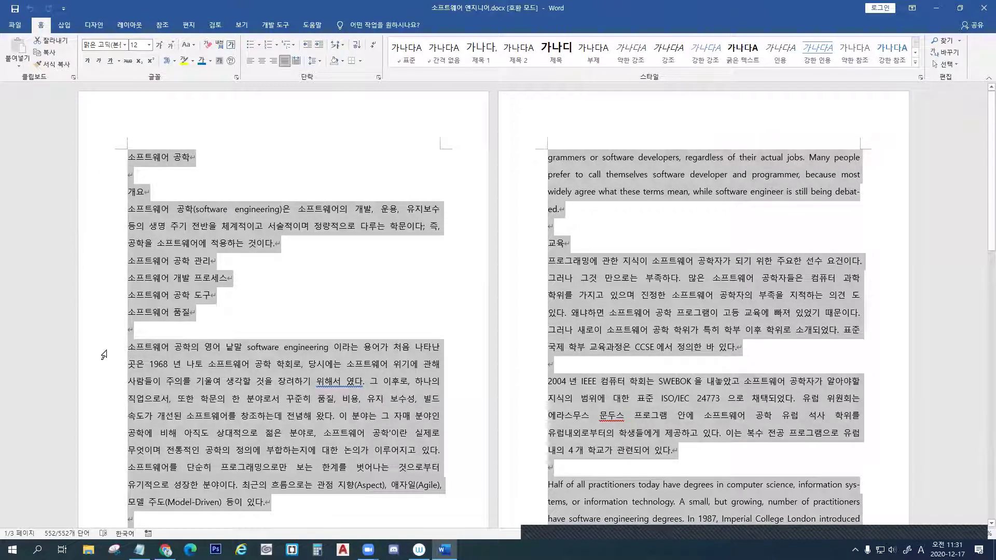
{"action": "left_click", "coordinate": [91, 161]}
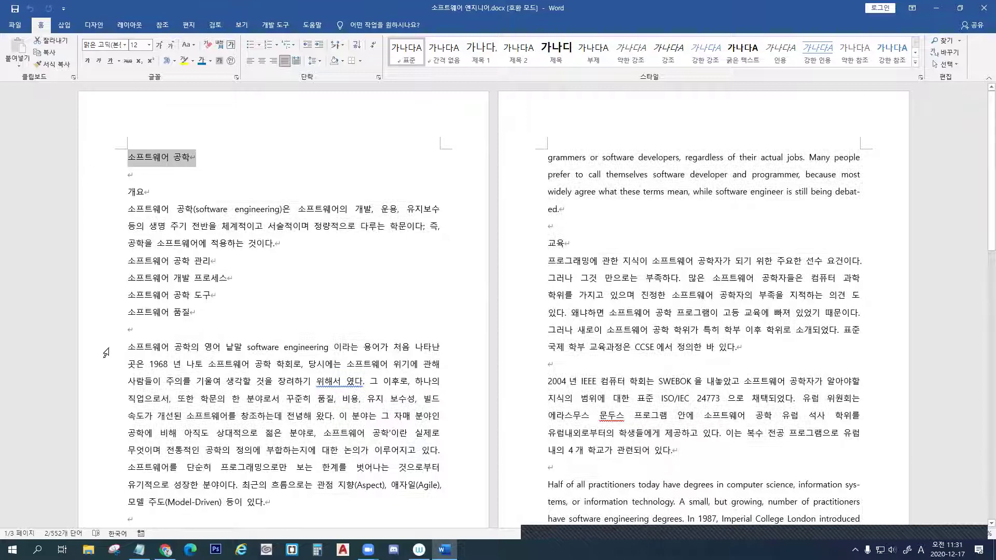
{"action": "left_click_drag", "start_coordinate": [98, 355], "coordinate": [102, 429]}
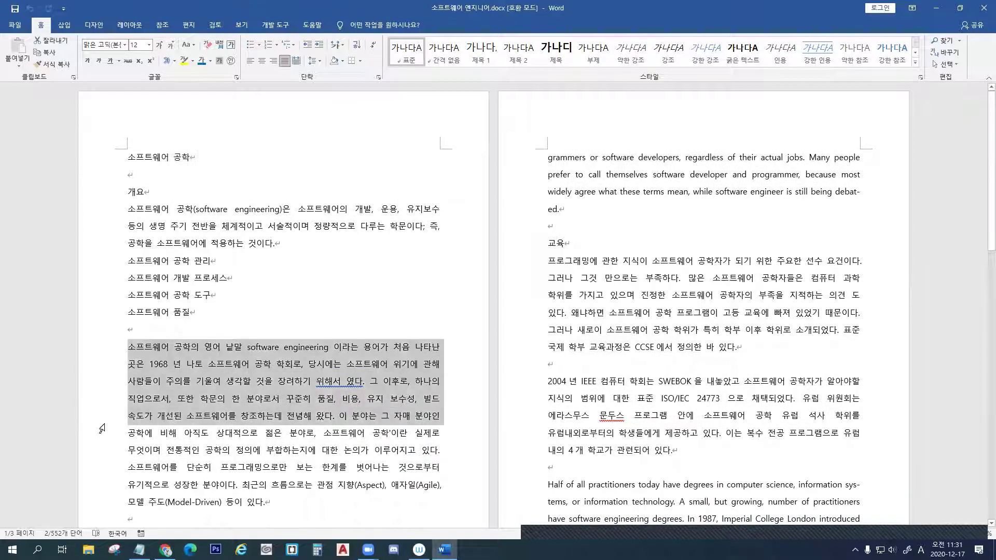
Select the title line "소프트웨어 공학" and change its font to 돋움체
{"action": "left_click", "coordinate": [97, 162]}
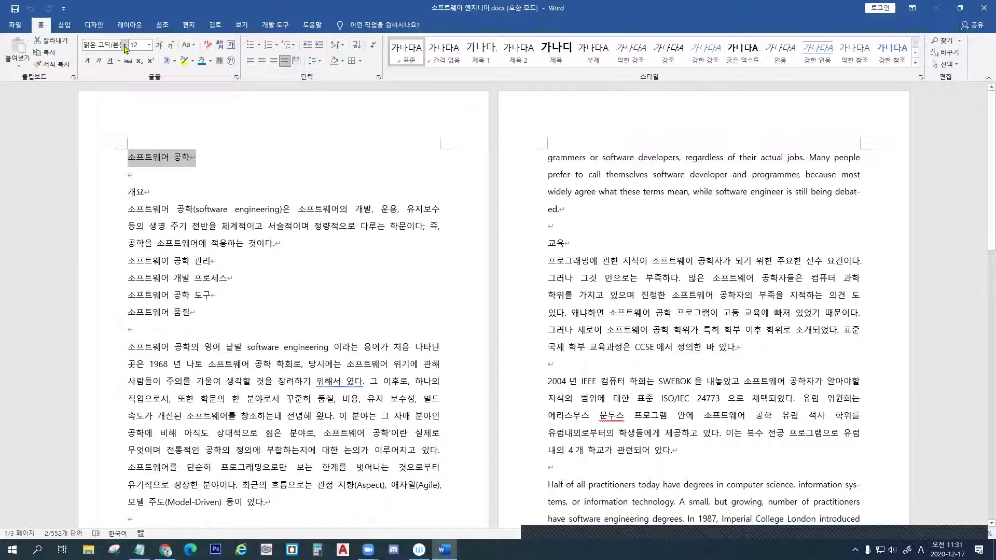
{"action": "left_click", "coordinate": [125, 45]}
{"action": "left_click_drag", "start_coordinate": [226, 78], "coordinate": [230, 149]}
{"action": "left_click", "coordinate": [104, 204]}
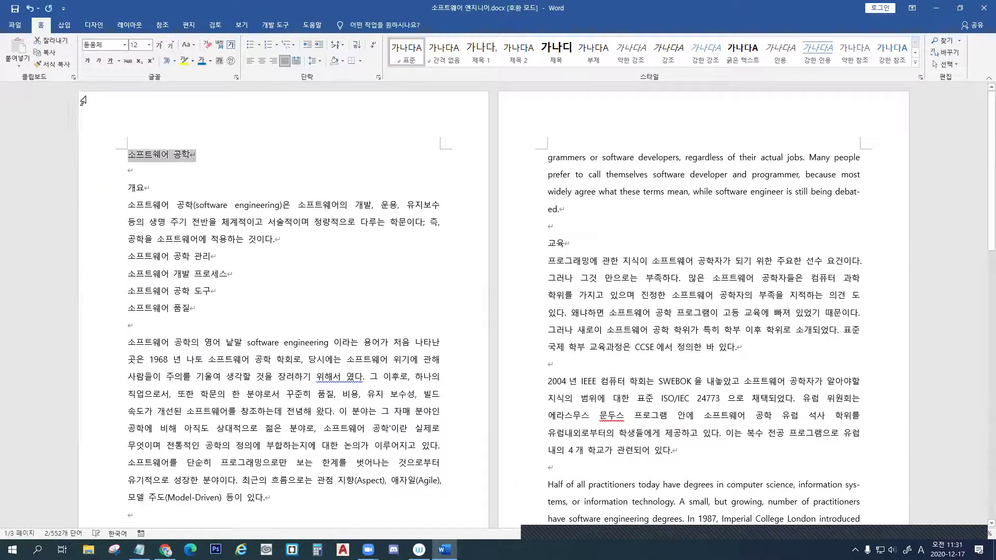
Make the selected title bold and set its font size to 16
{"action": "left_click", "coordinate": [88, 62]}
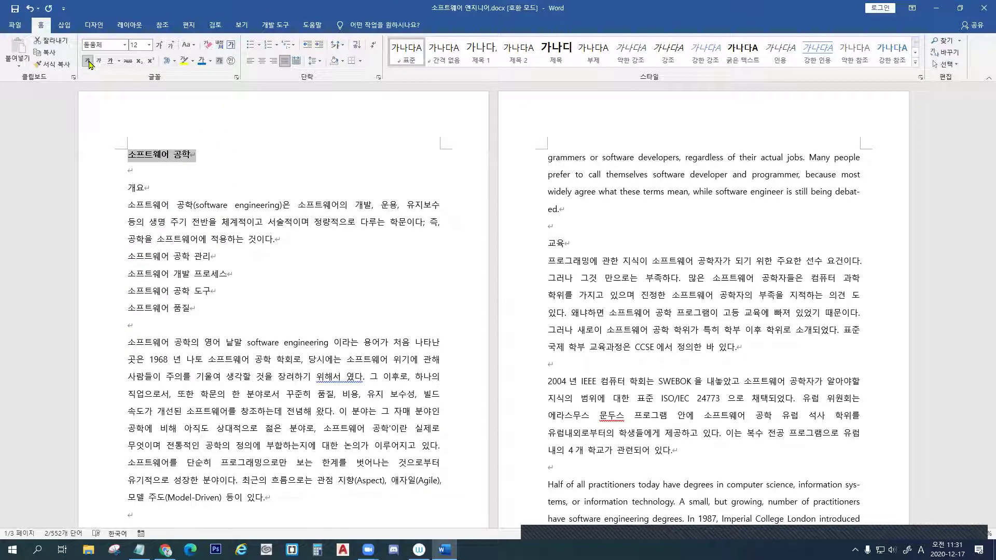
{"action": "left_click", "coordinate": [149, 45]}
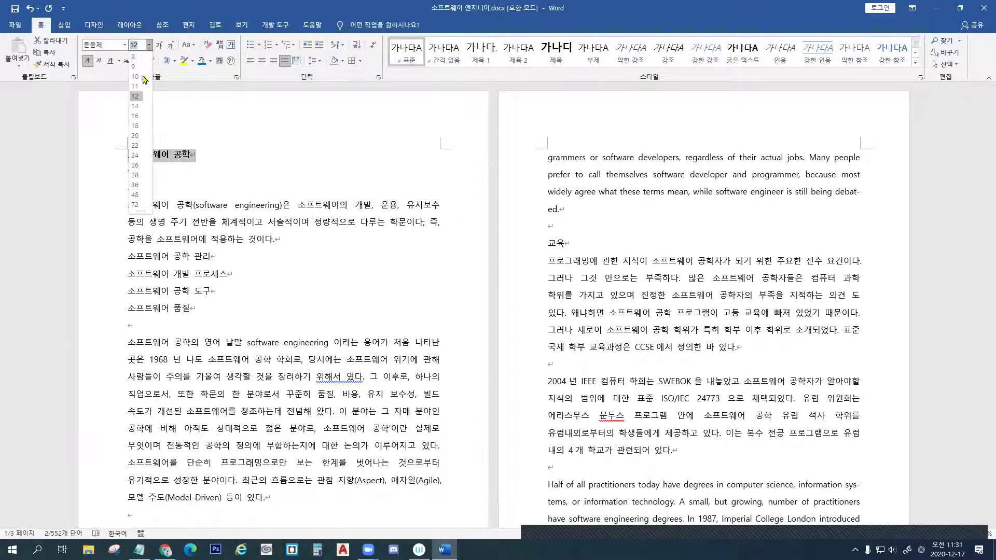
{"action": "left_click", "coordinate": [136, 115]}
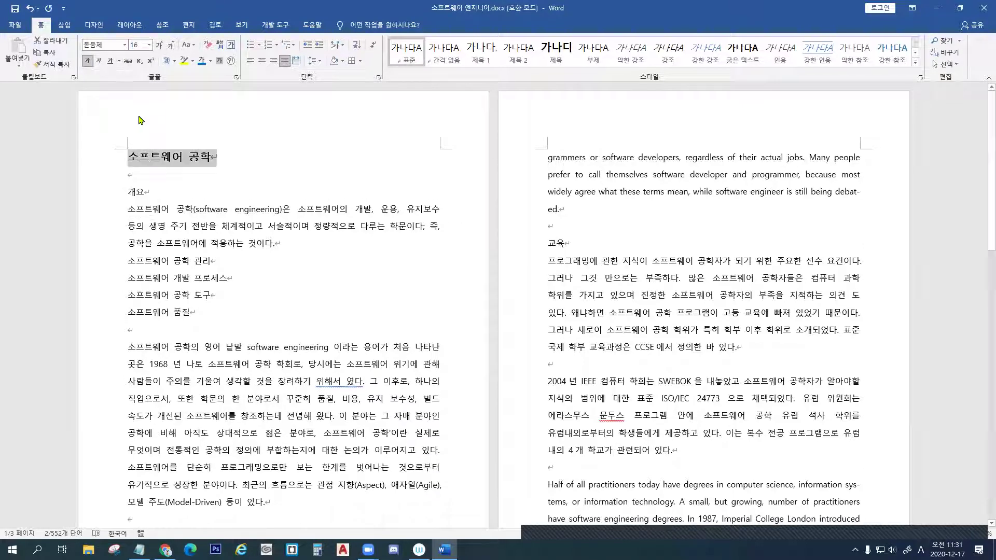
Color the title text with the standard color dark red (진한 빨강)
{"action": "left_click", "coordinate": [212, 63]}
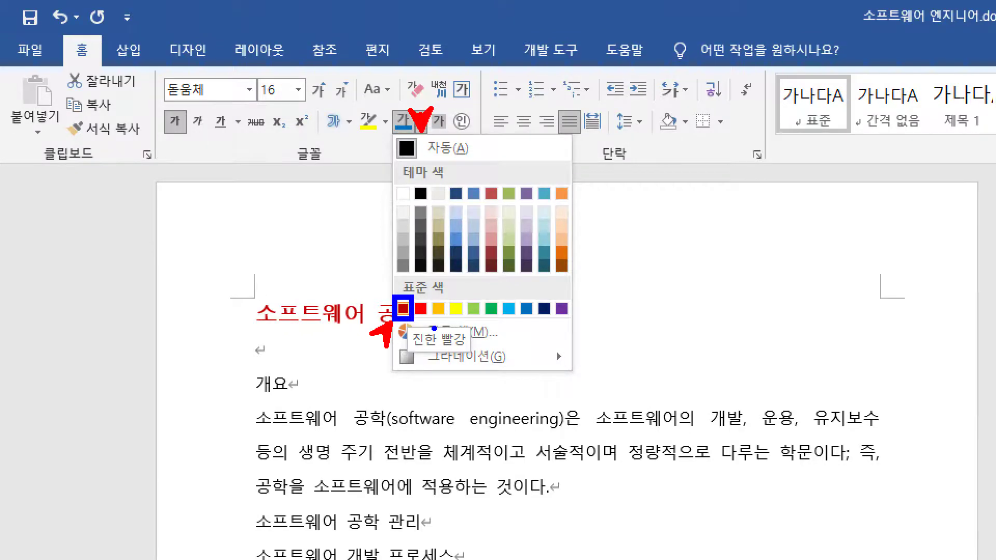
{"action": "key", "text": "Escape"}
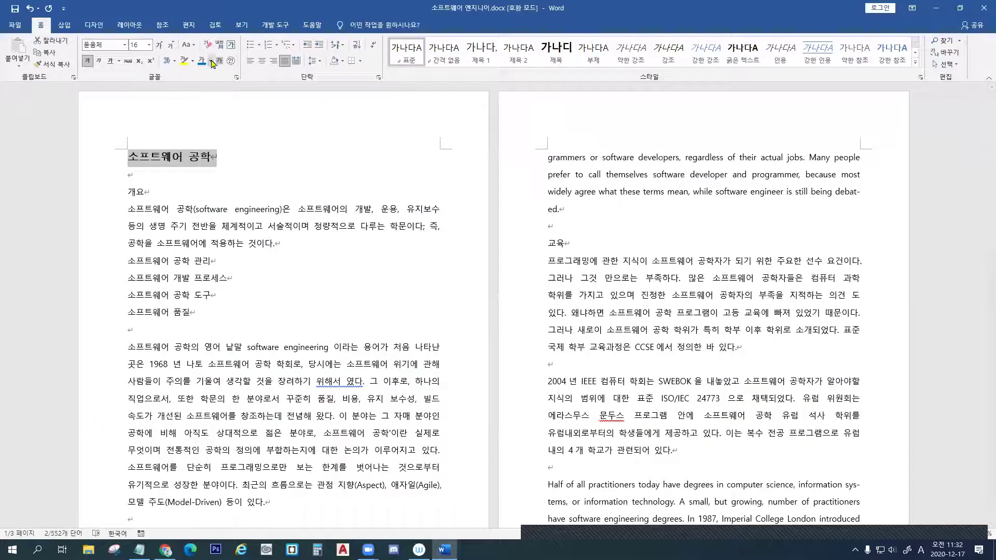
{"action": "left_click", "coordinate": [421, 122]}
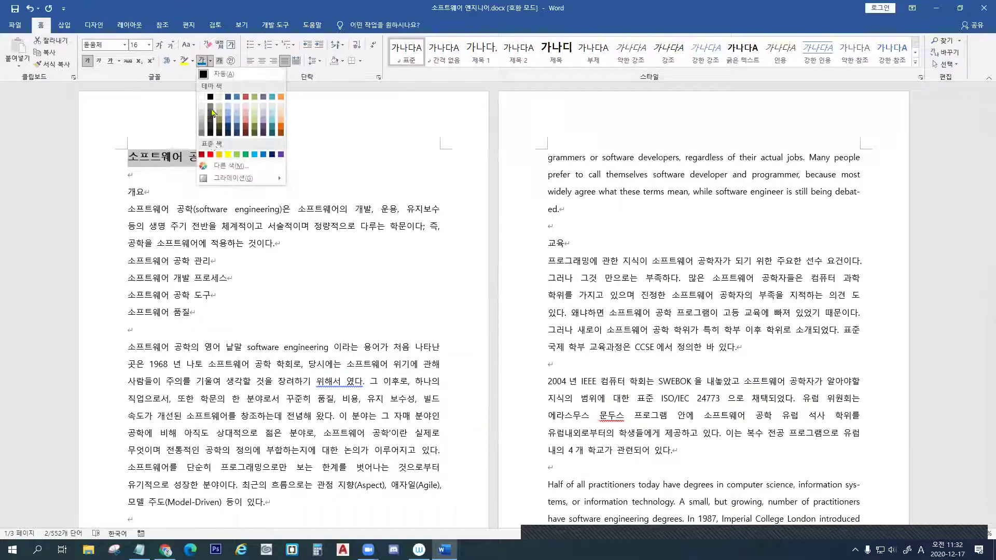
{"action": "left_click", "coordinate": [203, 155]}
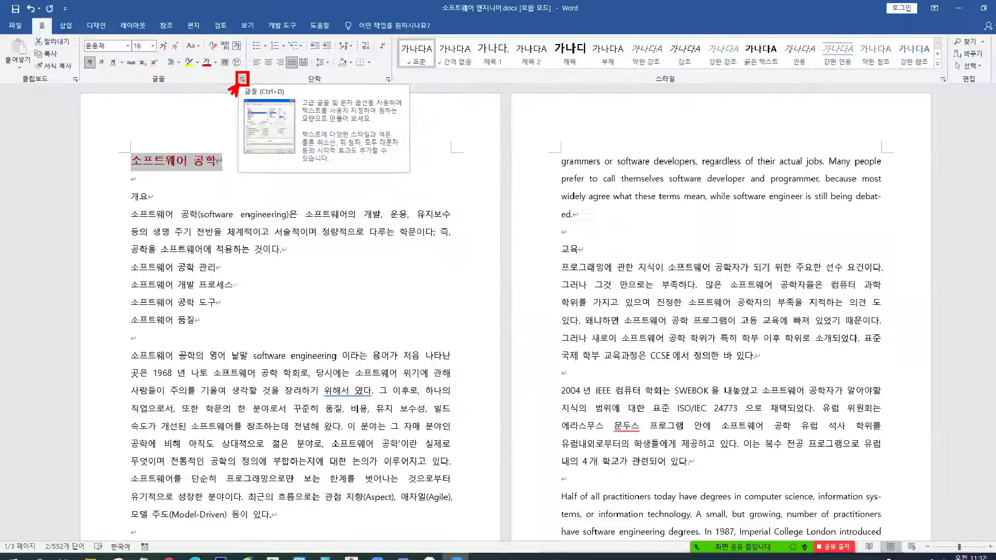
Open the Font dialog for the title and display its advanced (고급) character spacing settings
{"action": "left_click", "coordinate": [236, 78]}
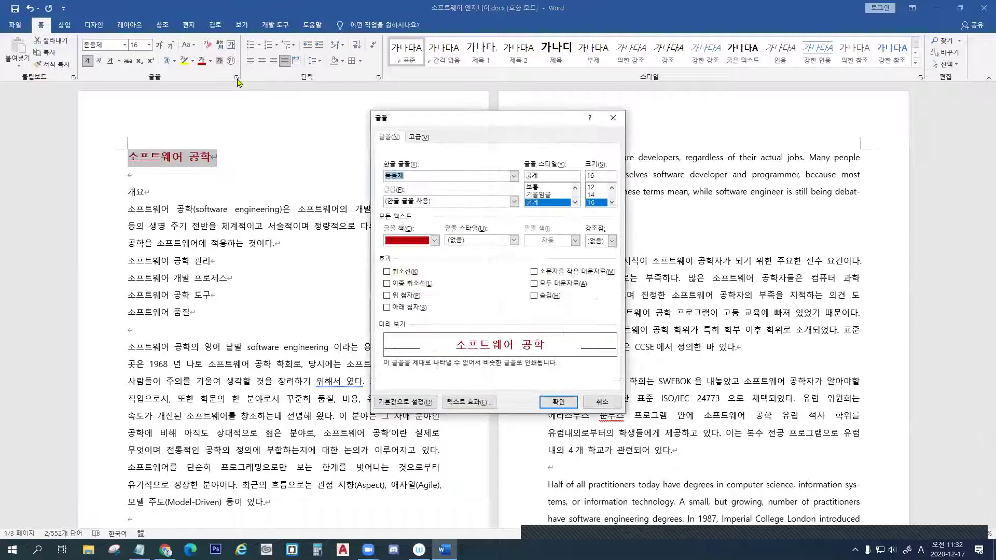
{"action": "left_click", "coordinate": [418, 138]}
{"action": "left_click", "coordinate": [390, 138]}
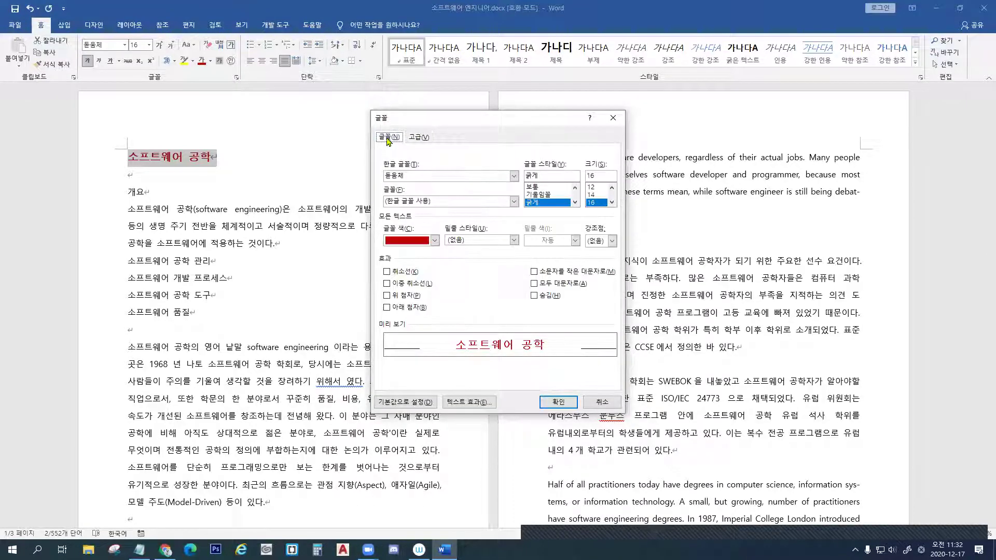
{"action": "left_click_drag", "start_coordinate": [398, 118], "coordinate": [270, 102]}
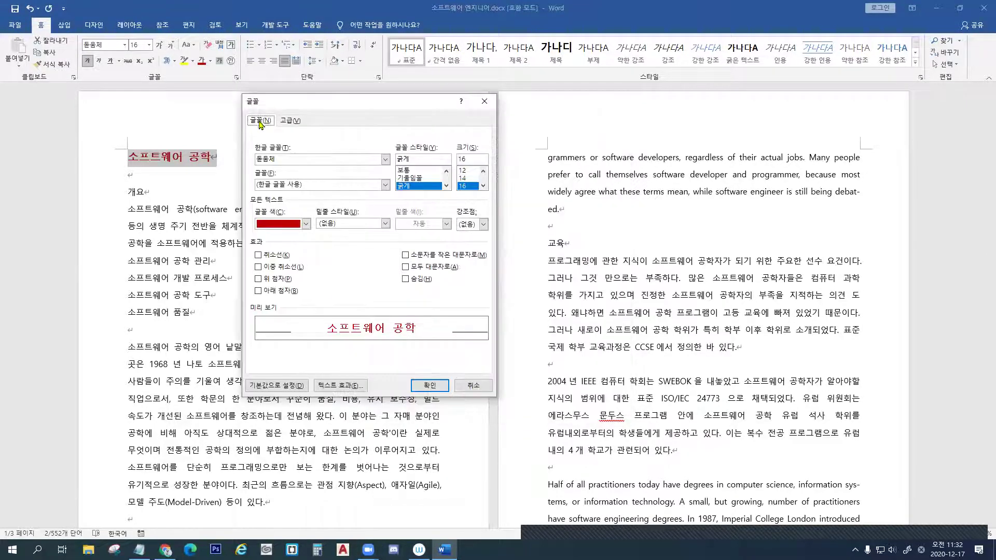
{"action": "left_click", "coordinate": [289, 120]}
{"action": "left_click", "coordinate": [260, 121]}
{"action": "left_click", "coordinate": [289, 121]}
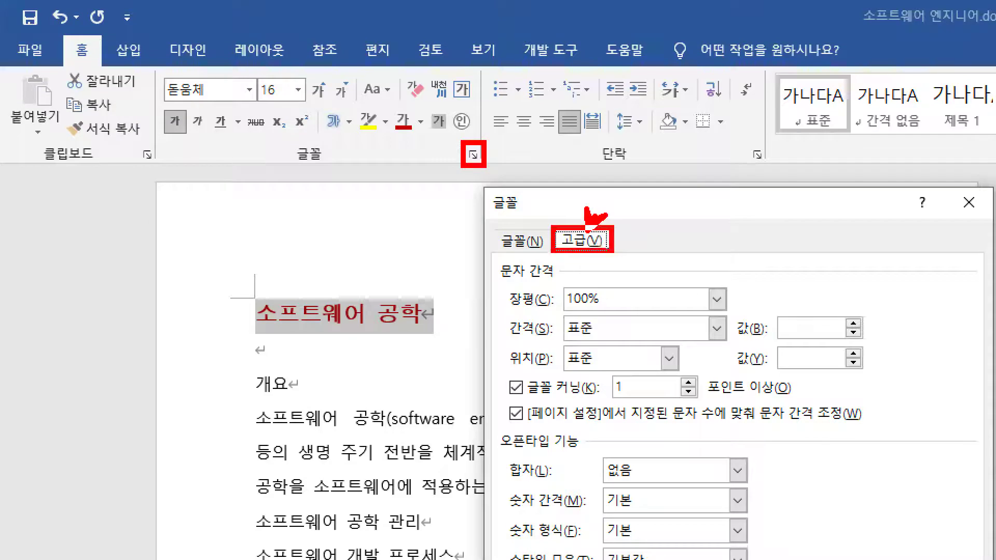
{"action": "key", "text": "b"}
{"action": "left_click_drag", "start_coordinate": [507, 308], "coordinate": [686, 309]}
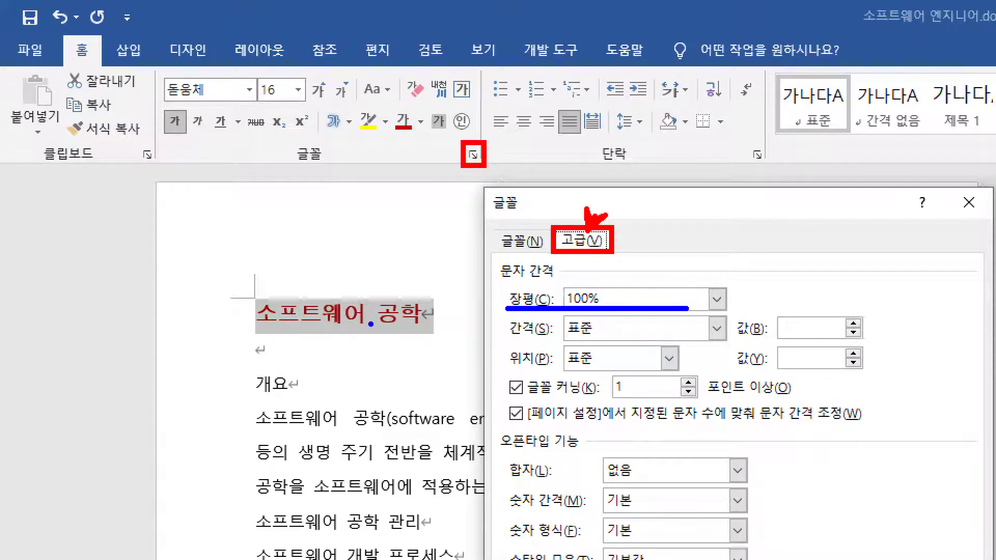
{"action": "mouse_move", "coordinate": [375, 285]}
{"action": "left_mouse_down"}
{"action": "mouse_move", "coordinate": [381, 300]}
{"action": "mouse_move", "coordinate": [402, 286]}
{"action": "mouse_move", "coordinate": [401, 299]}
{"action": "left_mouse_up"}
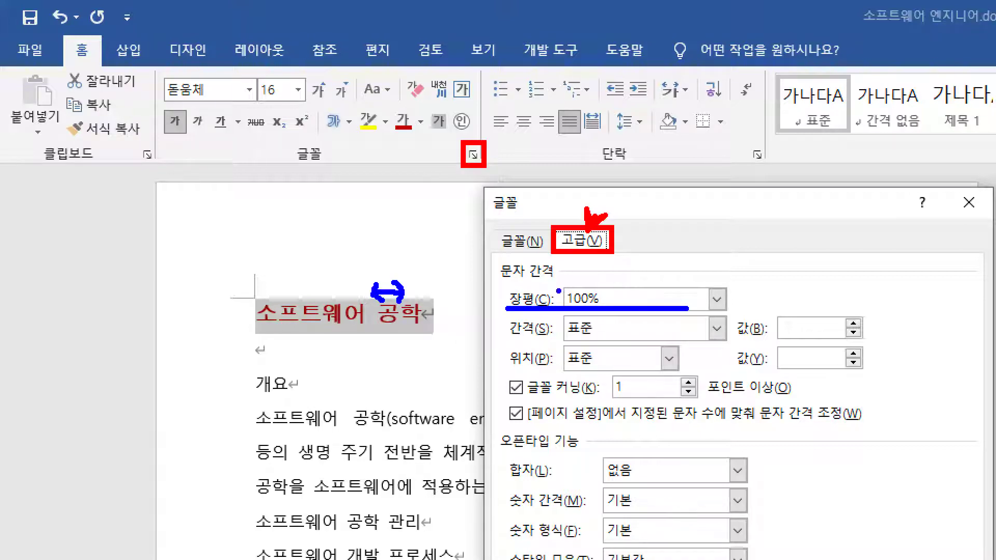
{"action": "left_click_drag", "start_coordinate": [567, 306], "coordinate": [602, 305]}
{"action": "mouse_move", "coordinate": [395, 333]}
{"action": "left_mouse_down"}
{"action": "mouse_move", "coordinate": [399, 319]}
{"action": "mouse_move", "coordinate": [405, 336]}
{"action": "left_mouse_up"}
{"action": "left_click_drag", "start_coordinate": [341, 334], "coordinate": [356, 334]}
{"action": "left_click_drag", "start_coordinate": [509, 341], "coordinate": [627, 340]}
{"action": "mouse_move", "coordinate": [706, 318]}
{"action": "left_mouse_down"}
{"action": "mouse_move", "coordinate": [717, 338]}
{"action": "mouse_move", "coordinate": [729, 316]}
{"action": "left_mouse_up"}
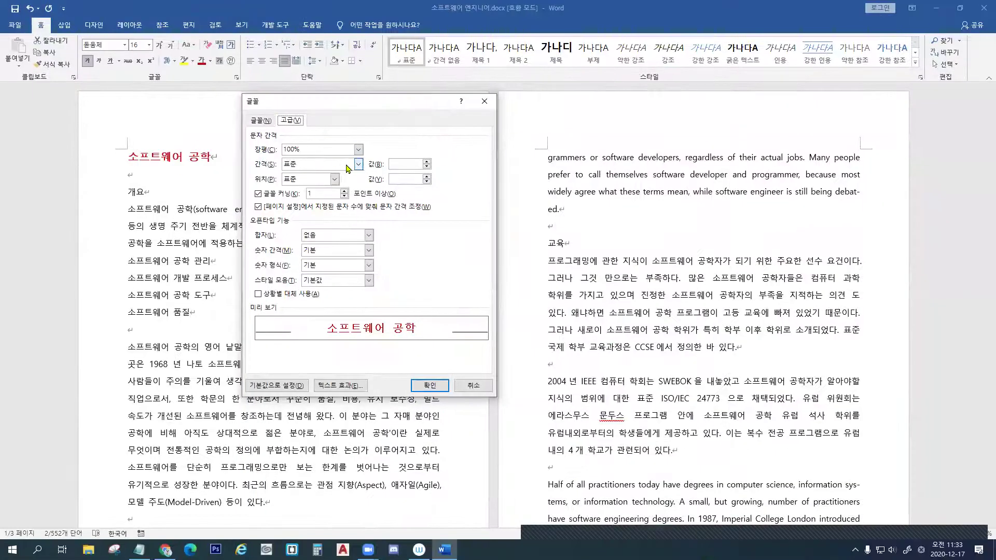
Set the title's character spacing to expanded (넓게) by 2 pt and apply it
{"action": "left_click", "coordinate": [719, 332]}
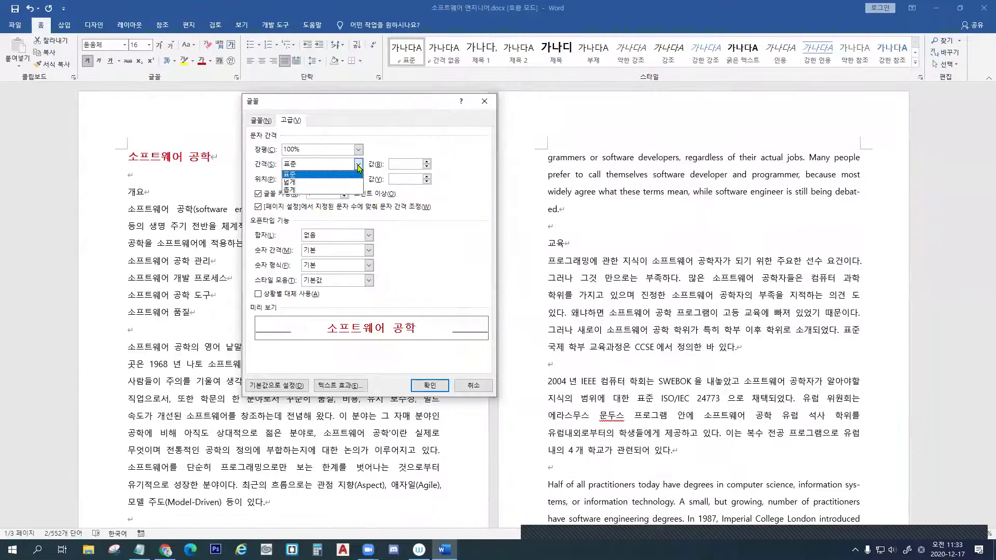
{"action": "left_click", "coordinate": [289, 182]}
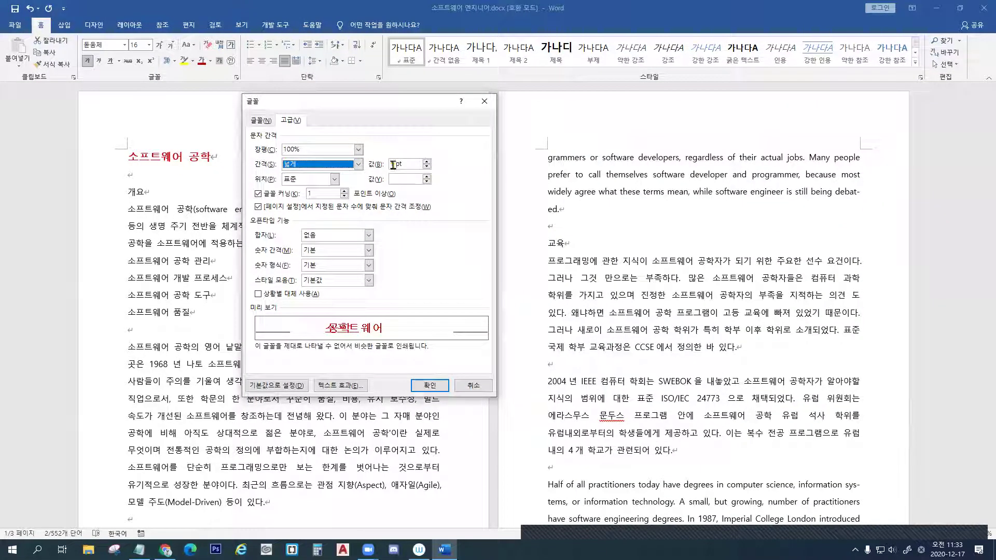
{"action": "left_click_drag", "start_coordinate": [393, 164], "coordinate": [381, 167]}
{"action": "type", "text": "2"}
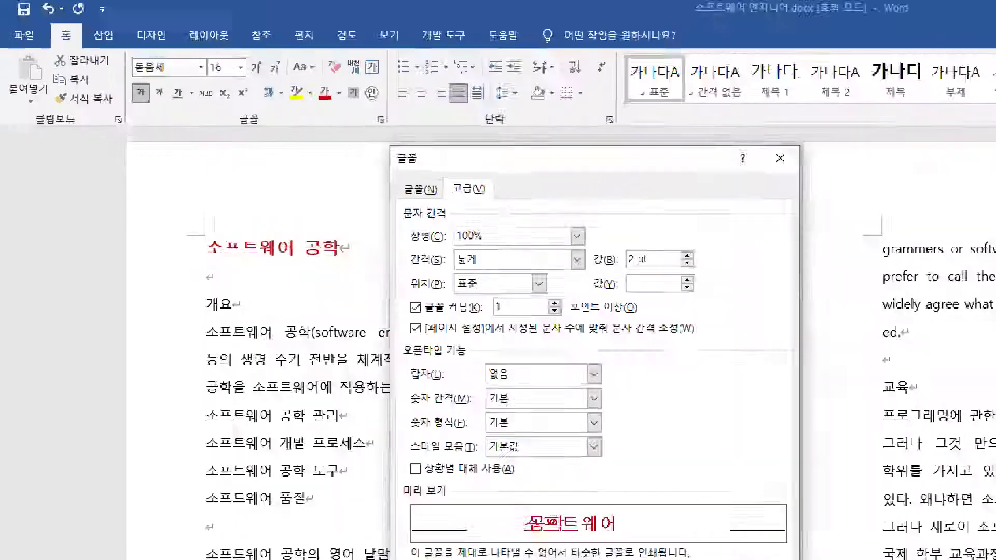
{"action": "left_click_drag", "start_coordinate": [410, 272], "coordinate": [511, 272]}
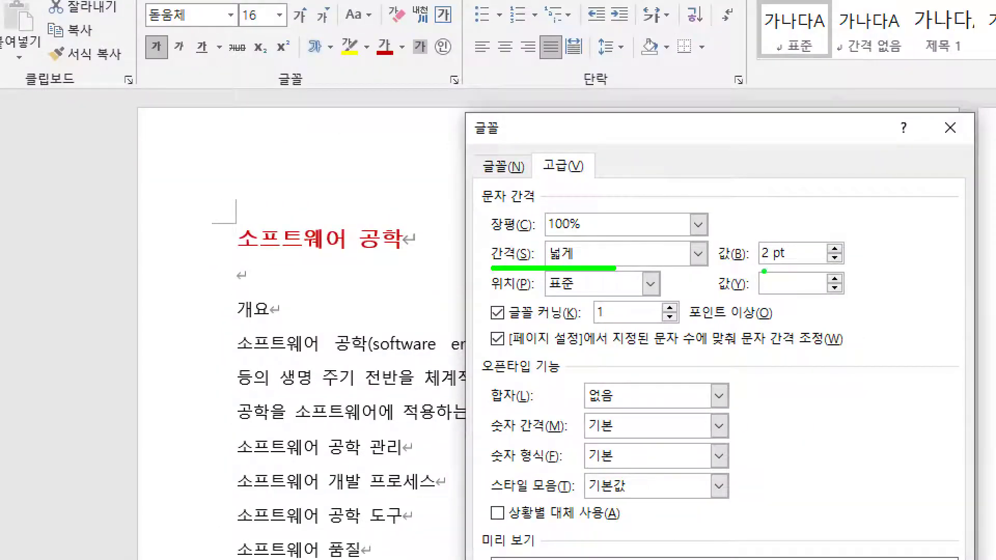
{"action": "left_click_drag", "start_coordinate": [716, 267], "coordinate": [811, 267]}
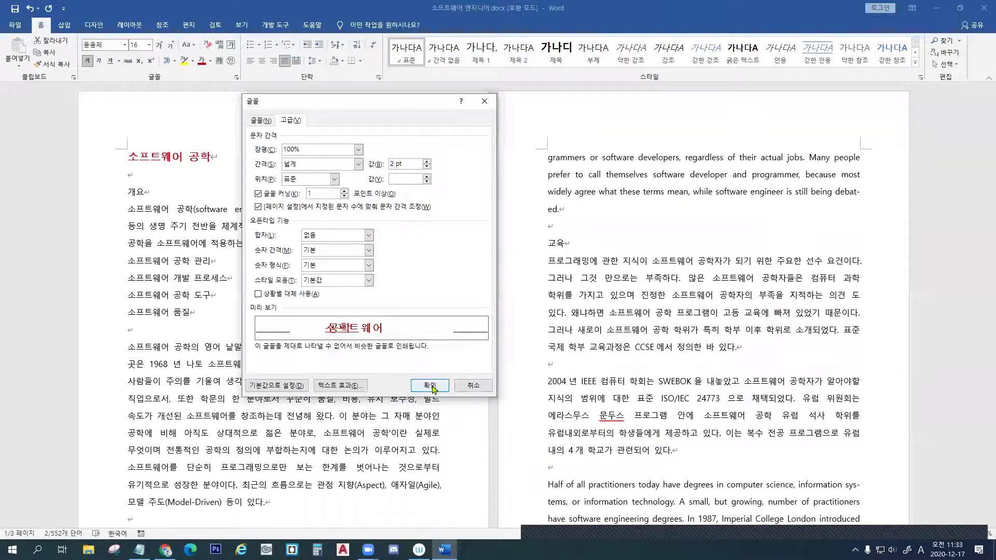
{"action": "left_click", "coordinate": [430, 386]}
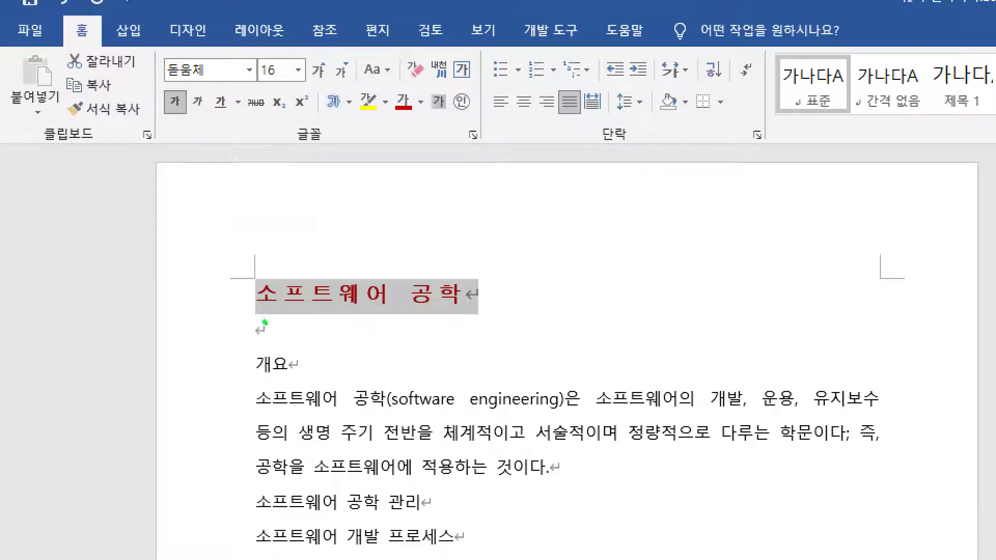
{"action": "left_click_drag", "start_coordinate": [132, 170], "coordinate": [233, 170]}
{"action": "left_click_drag", "start_coordinate": [462, 314], "coordinate": [464, 327]}
{"action": "key", "text": "r"}
{"action": "left_click_drag", "start_coordinate": [253, 277], "coordinate": [476, 317]}
{"action": "left_click_drag", "start_coordinate": [460, 120], "coordinate": [484, 144]}
{"action": "left_click_drag", "start_coordinate": [474, 145], "coordinate": [478, 158]}
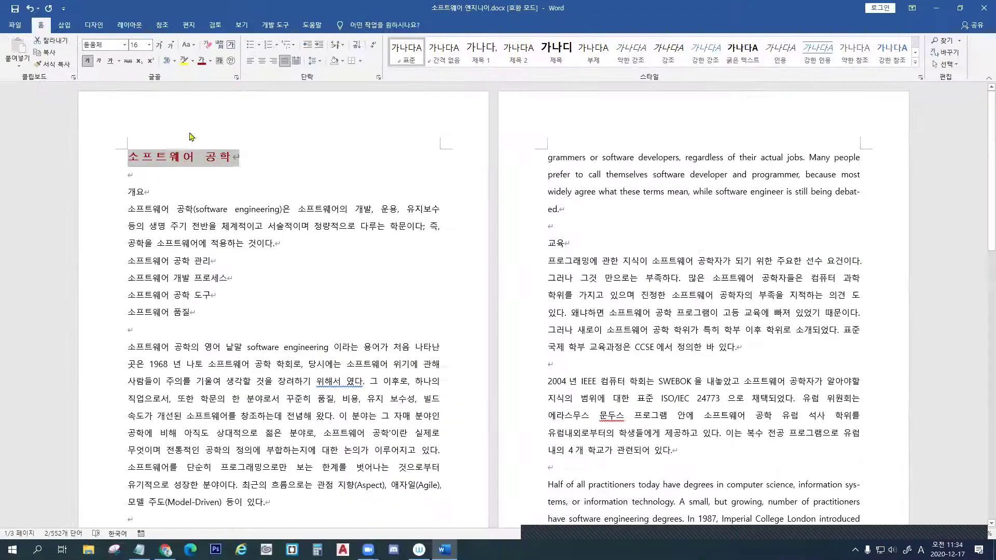
Reopen the Font dialog for the selected title text
{"action": "left_click", "coordinate": [473, 135]}
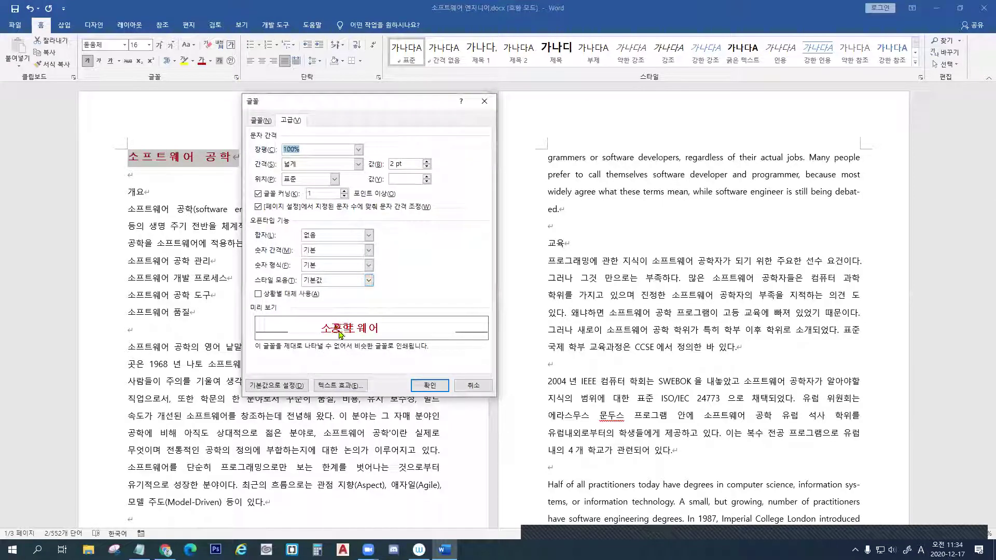
Review the advanced character spacing and the basic font settings of the title 소프트웨어 공학, leaving them as they are
{"action": "left_click_drag", "start_coordinate": [324, 335], "coordinate": [367, 337]}
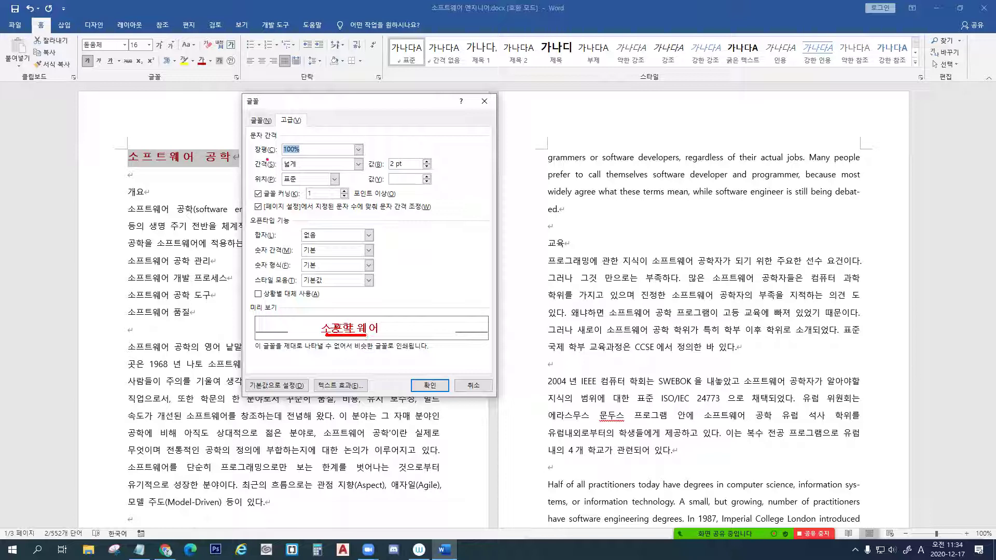
{"action": "key", "text": "Escape"}
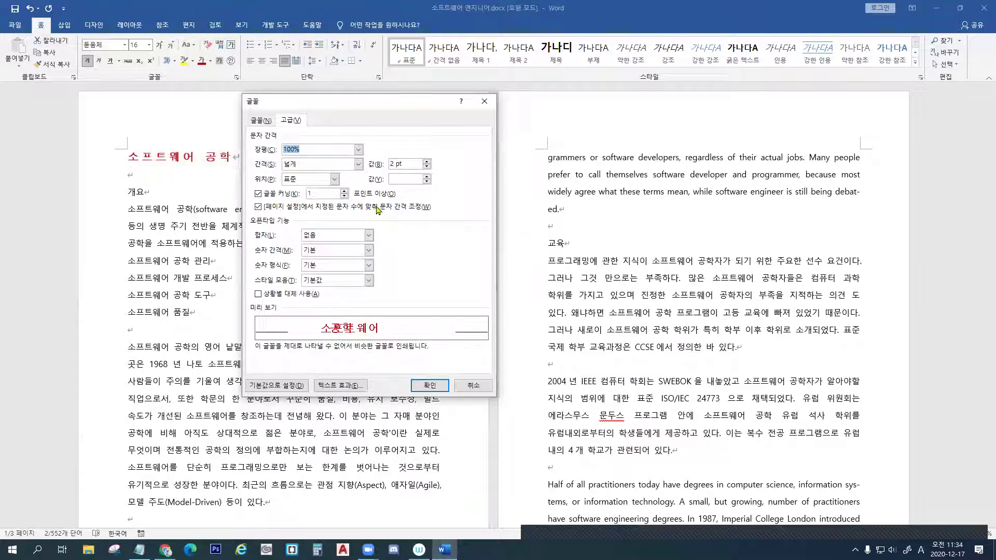
{"action": "left_click", "coordinate": [485, 101]}
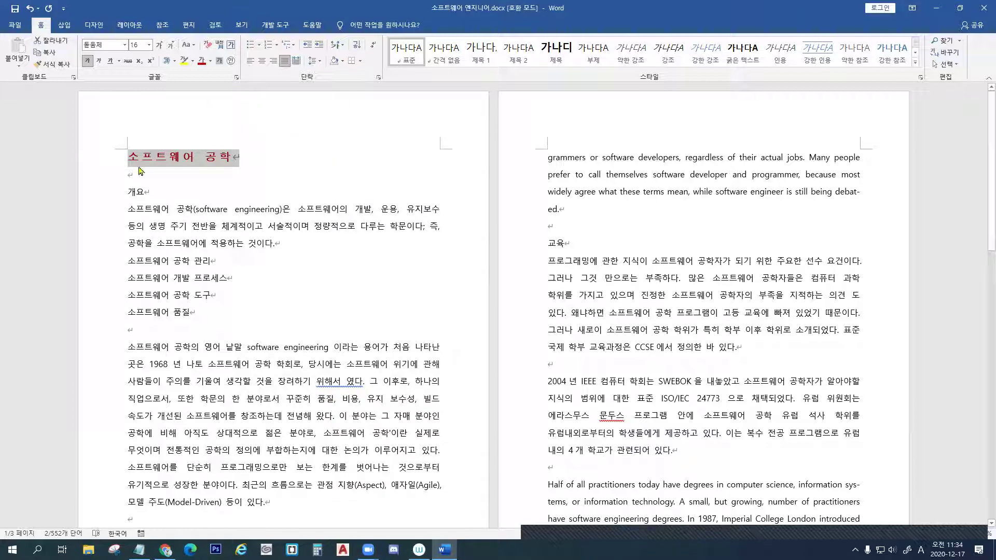
{"action": "left_click", "coordinate": [237, 77]}
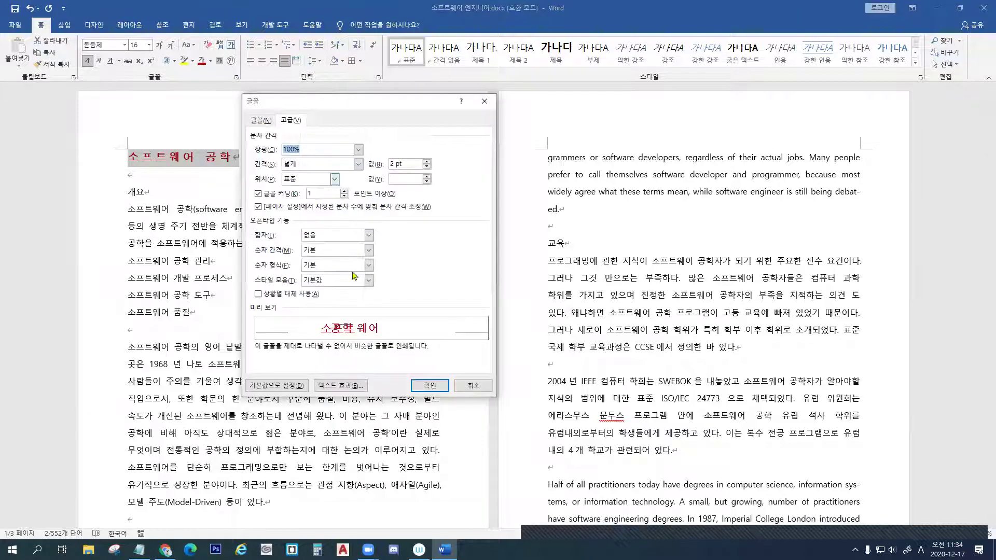
{"action": "left_click", "coordinate": [266, 121]}
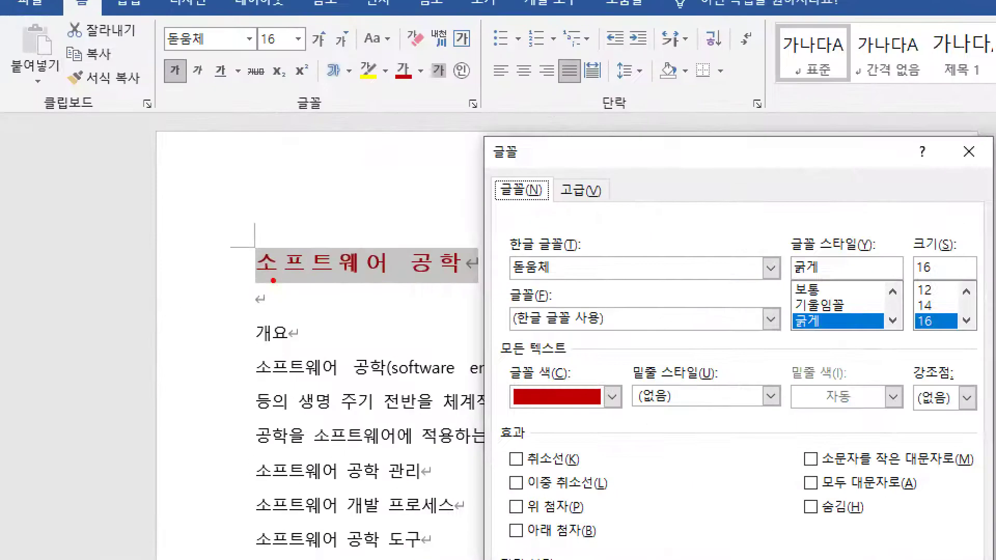
{"action": "left_click_drag", "start_coordinate": [534, 408], "coordinate": [543, 407]}
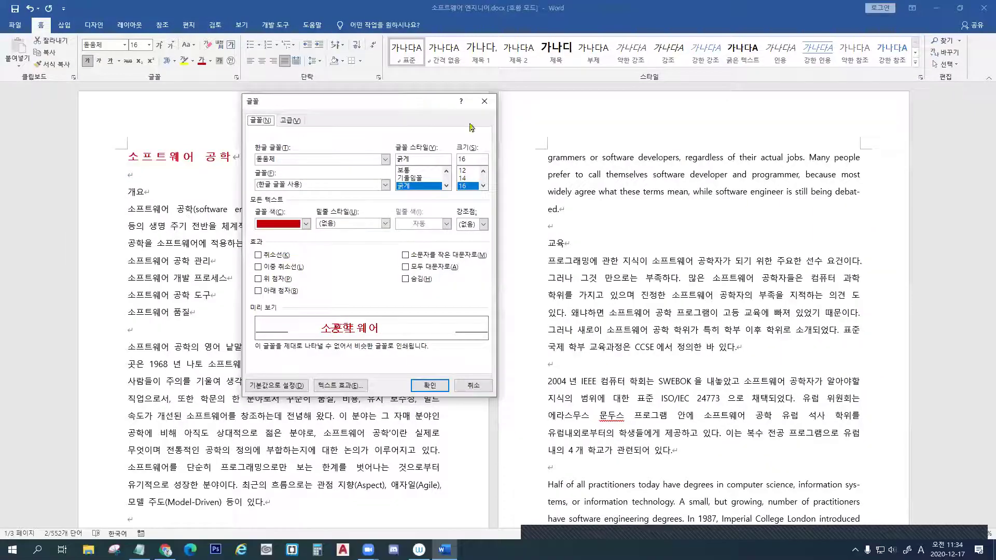
{"action": "left_click", "coordinate": [483, 101]}
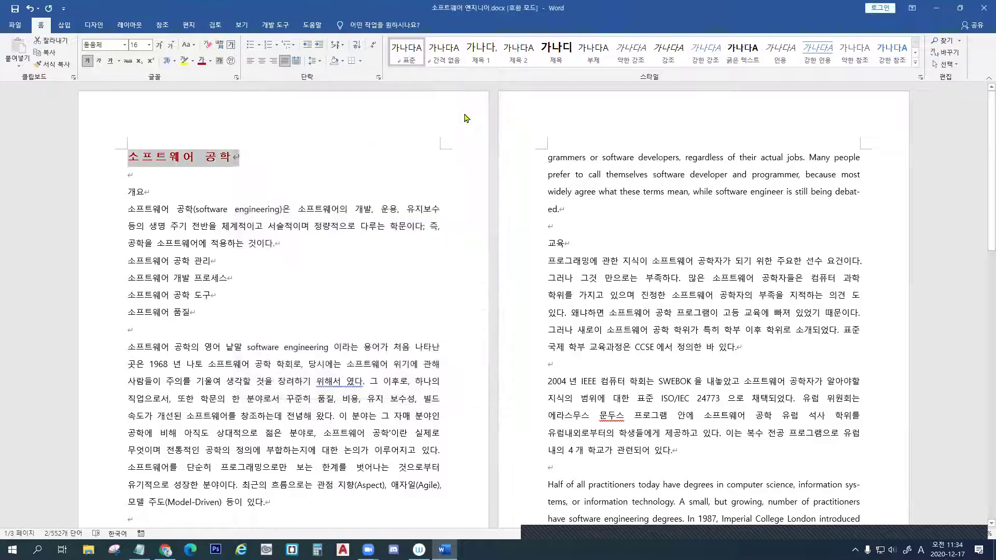
{"action": "left_click", "coordinate": [131, 178]}
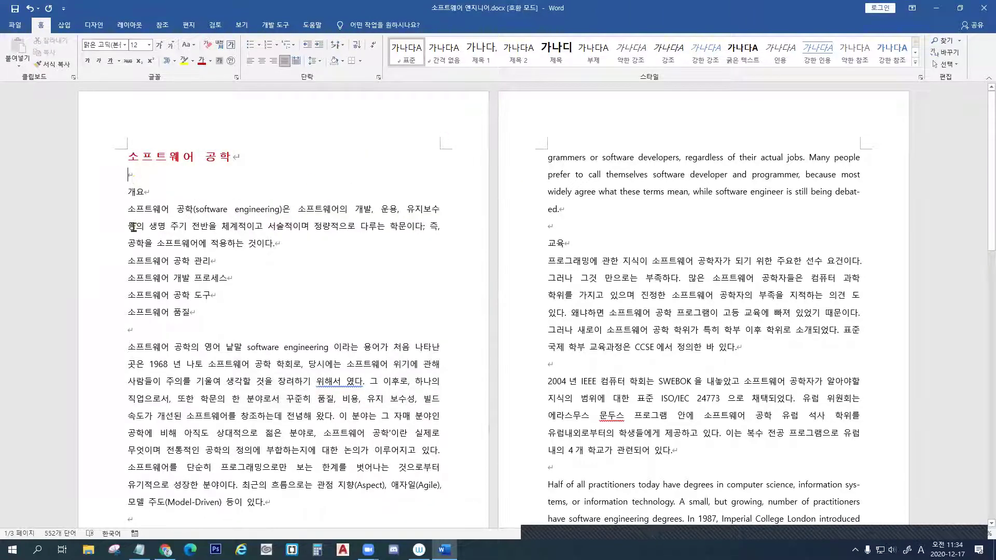
{"action": "left_click", "coordinate": [131, 177]}
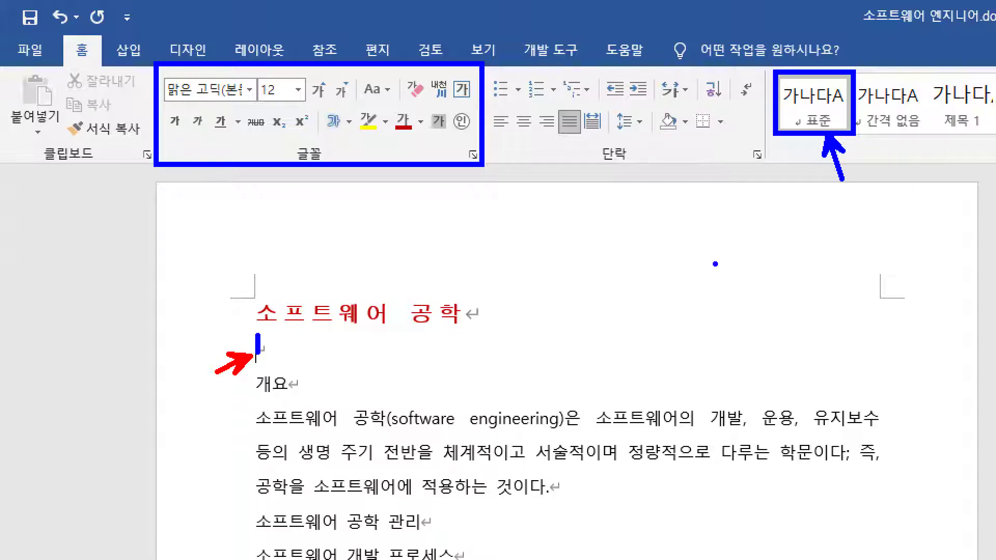
{"action": "mouse_move", "coordinate": [258, 352]}
{"action": "left_mouse_down"}
{"action": "mouse_move", "coordinate": [257, 364]}
{"action": "mouse_move", "coordinate": [218, 375]}
{"action": "left_mouse_up"}
{"action": "mouse_move", "coordinate": [16, 166]}
{"action": "left_mouse_down"}
{"action": "mouse_move", "coordinate": [156, 431]}
{"action": "mouse_move", "coordinate": [184, 551]}
{"action": "left_mouse_up"}
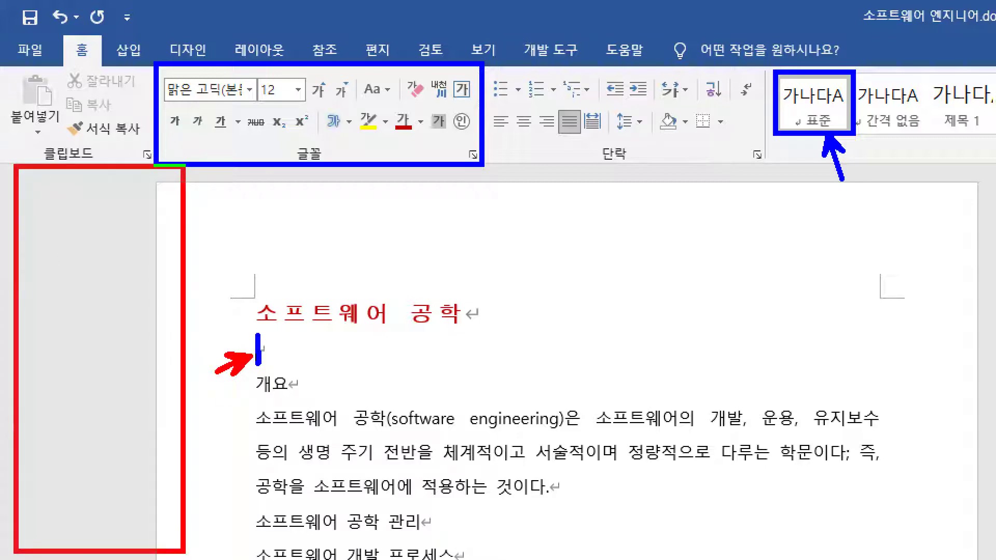
{"action": "key", "text": "g"}
{"action": "key", "text": "r"}
{"action": "left_click_drag", "start_coordinate": [38, 183], "coordinate": [160, 251]}
{"action": "mouse_move", "coordinate": [39, 277]}
{"action": "left_mouse_down"}
{"action": "mouse_move", "coordinate": [123, 354]}
{"action": "mouse_move", "coordinate": [158, 348]}
{"action": "left_mouse_up"}
{"action": "left_click_drag", "start_coordinate": [81, 210], "coordinate": [52, 223]}
{"action": "left_click_drag", "start_coordinate": [84, 310], "coordinate": [58, 330]}
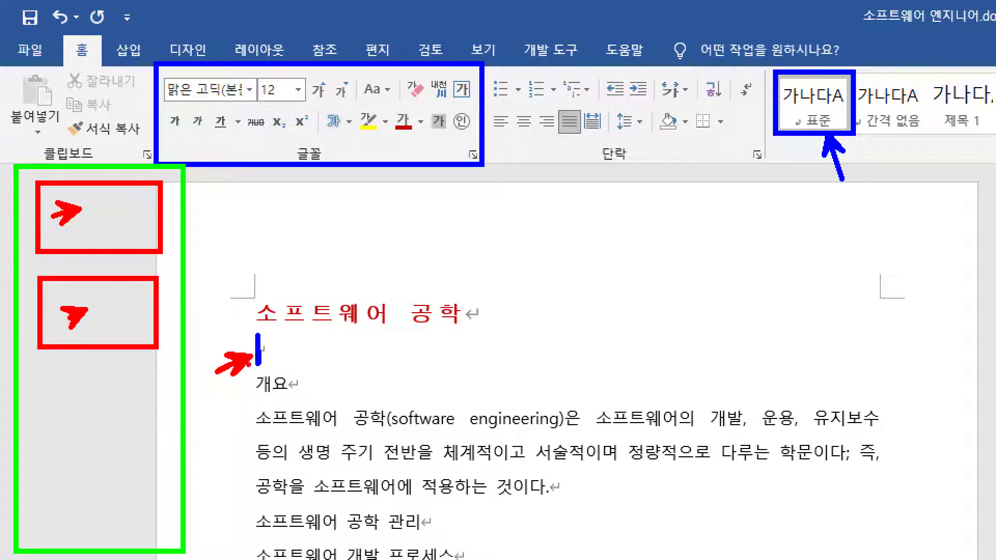
{"action": "left_click_drag", "start_coordinate": [250, 355], "coordinate": [215, 372]}
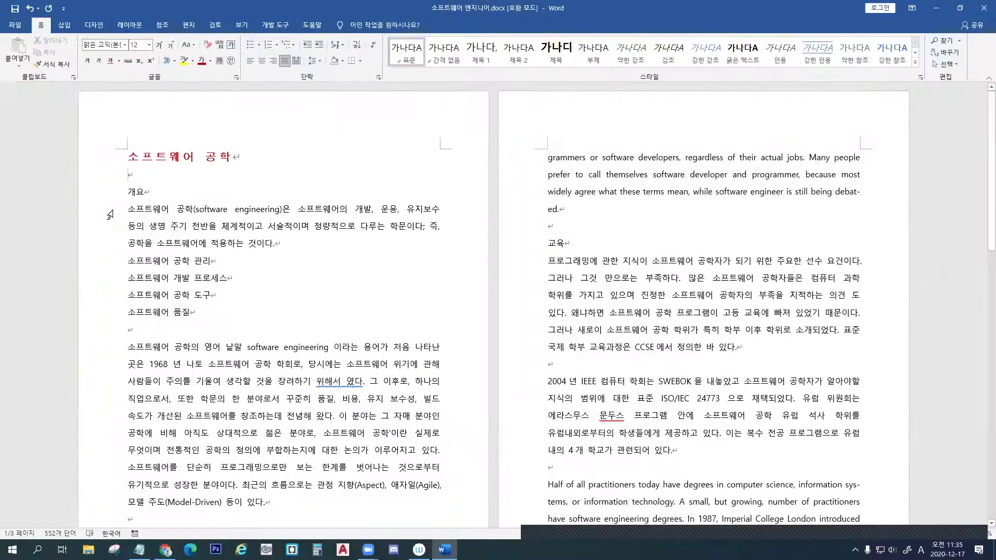
{"action": "left_click_drag", "start_coordinate": [219, 420], "coordinate": [215, 555]}
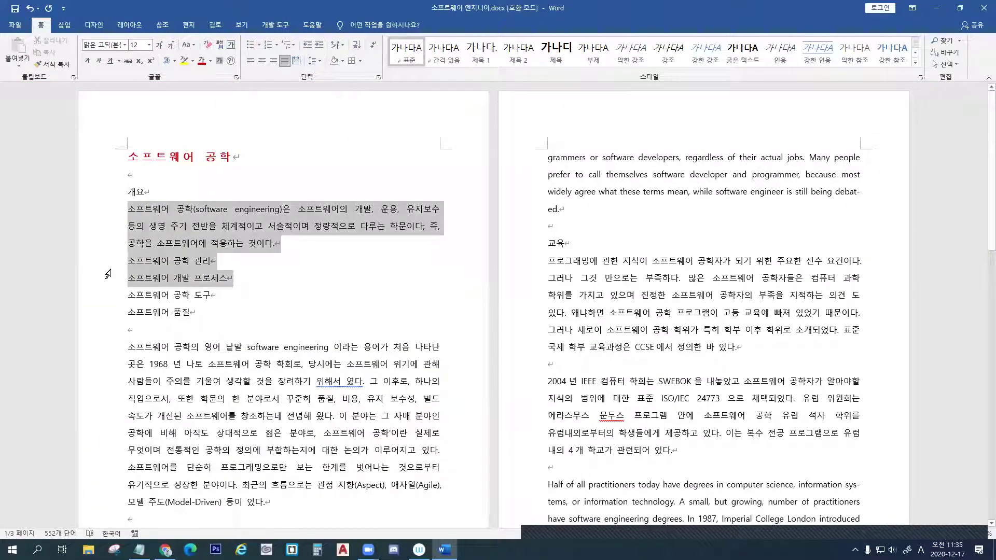
From the empty line below the title, open the font settings and choose Arial as the Latin font with size 10
{"action": "left_click", "coordinate": [127, 177]}
{"action": "left_click_drag", "start_coordinate": [75, 190], "coordinate": [127, 175]}
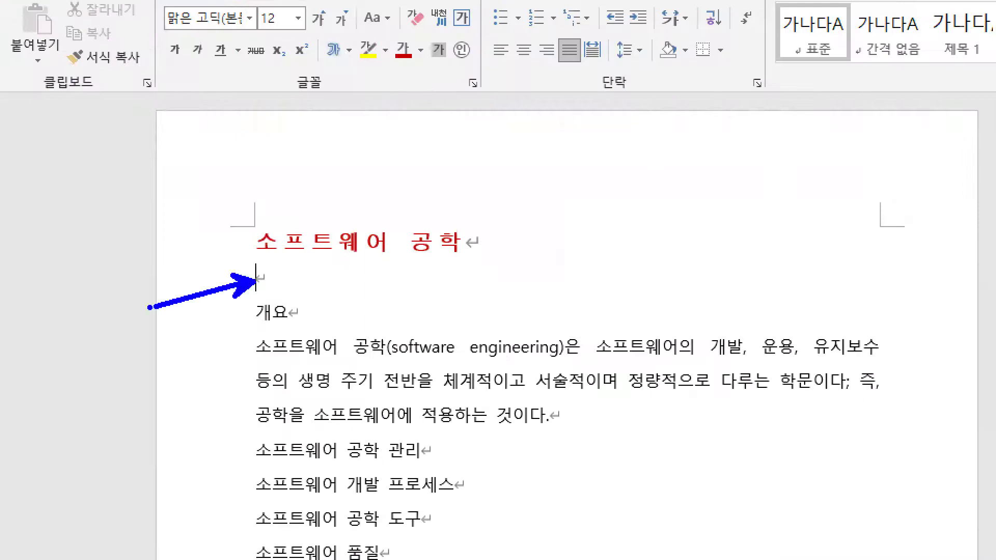
{"action": "left_click_drag", "start_coordinate": [256, 271], "coordinate": [258, 286]}
{"action": "left_click_drag", "start_coordinate": [806, 55], "coordinate": [801, 76]}
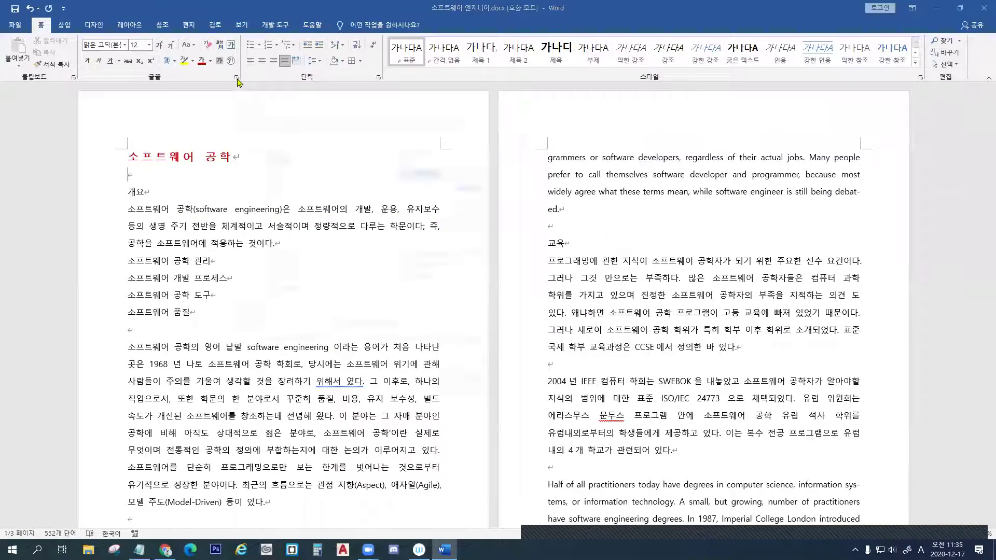
{"action": "left_click", "coordinate": [237, 78]}
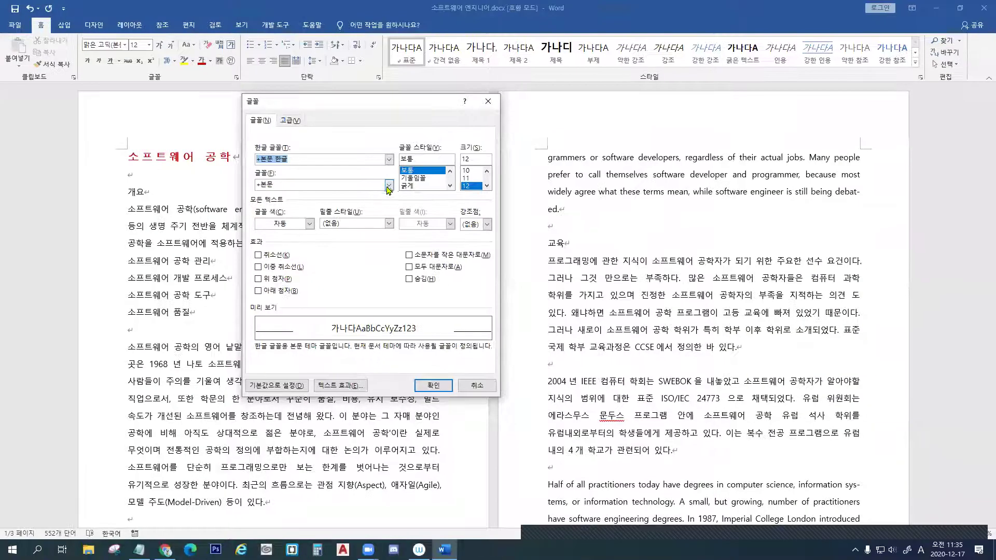
{"action": "left_click", "coordinate": [777, 369]}
{"action": "left_click_drag", "start_coordinate": [389, 203], "coordinate": [388, 207]}
{"action": "left_click", "coordinate": [389, 235]}
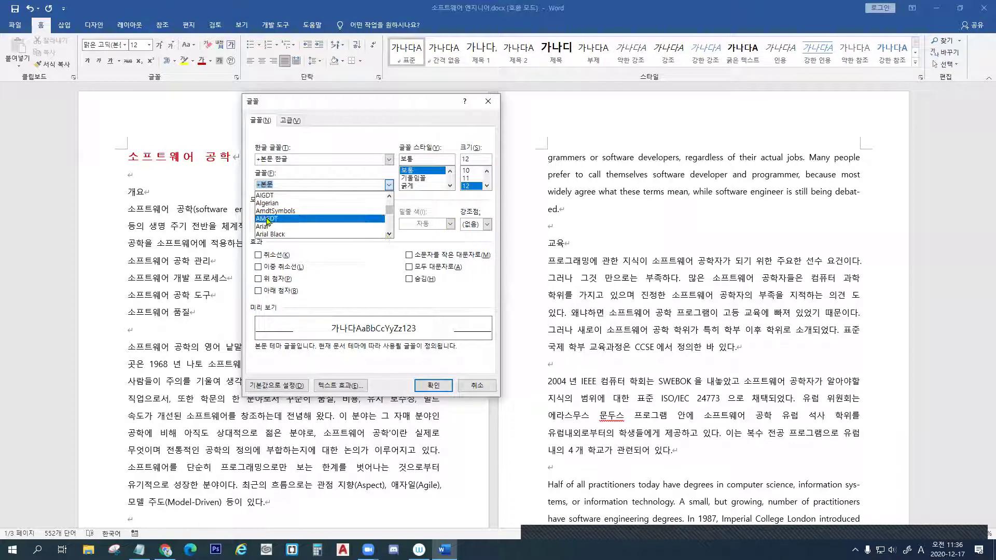
{"action": "left_click", "coordinate": [267, 203]}
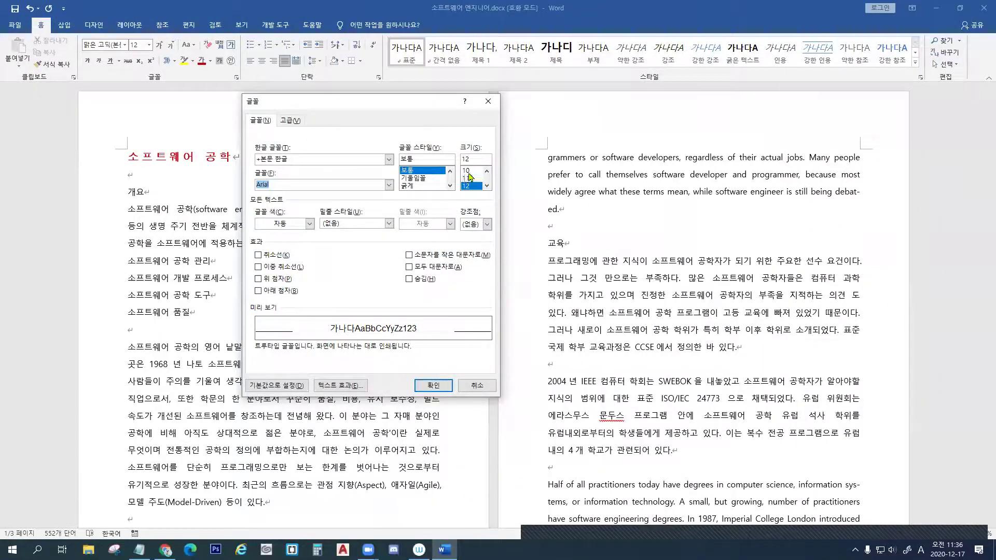
{"action": "left_click", "coordinate": [913, 237]}
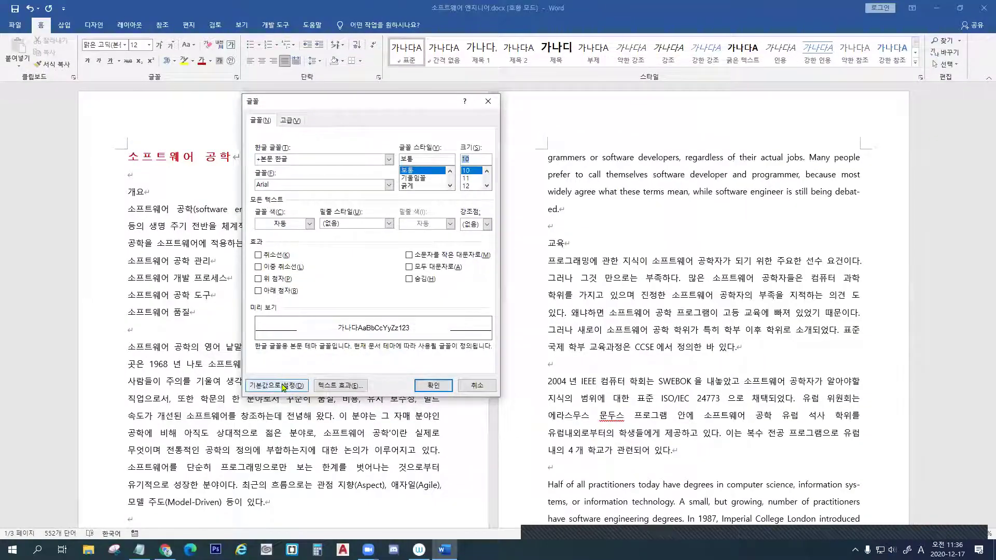
Make the chosen font settings the default for this document only (이 문서만), and select the word "software" in the first paragraph
{"action": "left_click", "coordinate": [331, 547]}
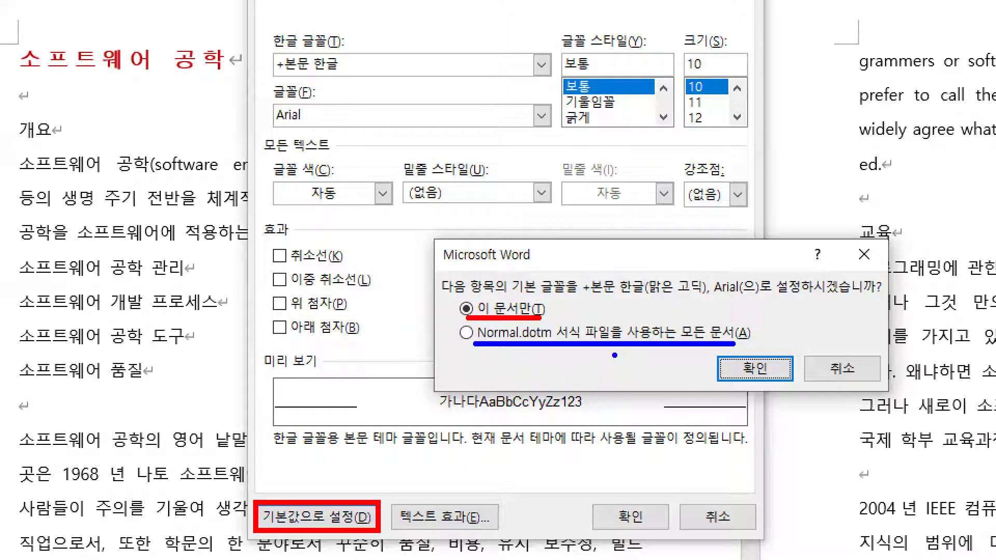
{"action": "key", "text": "r"}
{"action": "left_click_drag", "start_coordinate": [460, 311], "coordinate": [264, 356]}
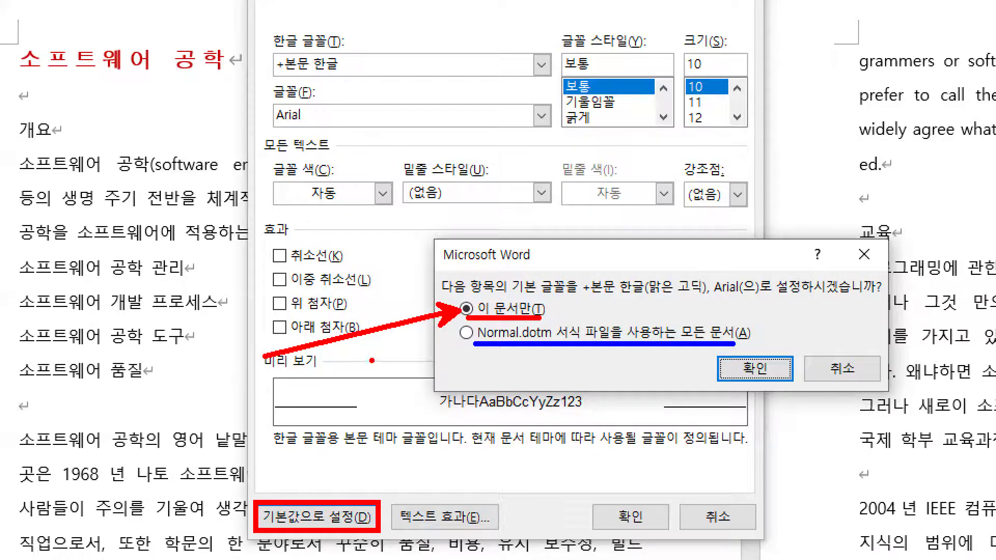
{"action": "left_click_drag", "start_coordinate": [268, 101], "coordinate": [316, 127]}
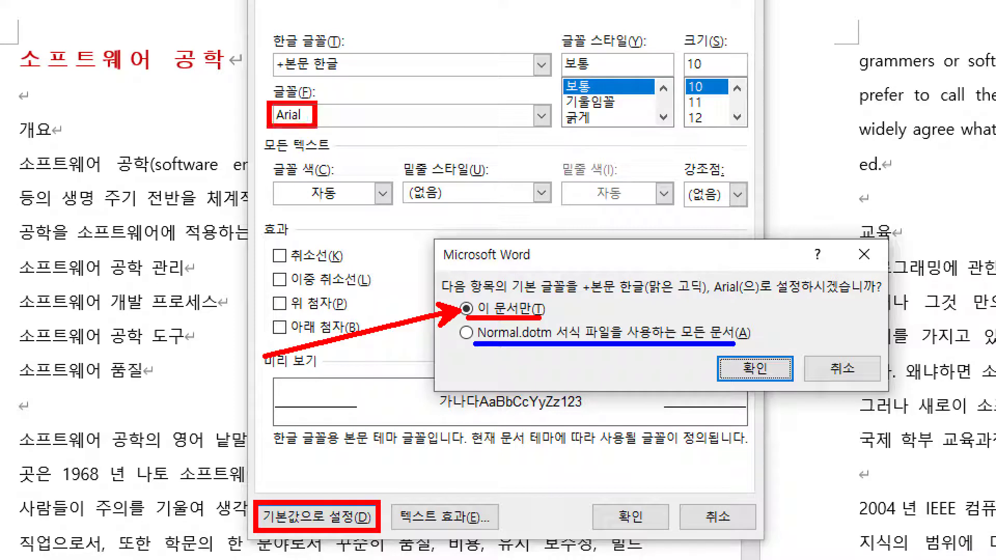
{"action": "mouse_move", "coordinate": [686, 94]}
{"action": "left_mouse_down"}
{"action": "mouse_move", "coordinate": [714, 94]}
{"action": "mouse_move", "coordinate": [707, 72]}
{"action": "mouse_move", "coordinate": [713, 95]}
{"action": "left_mouse_up"}
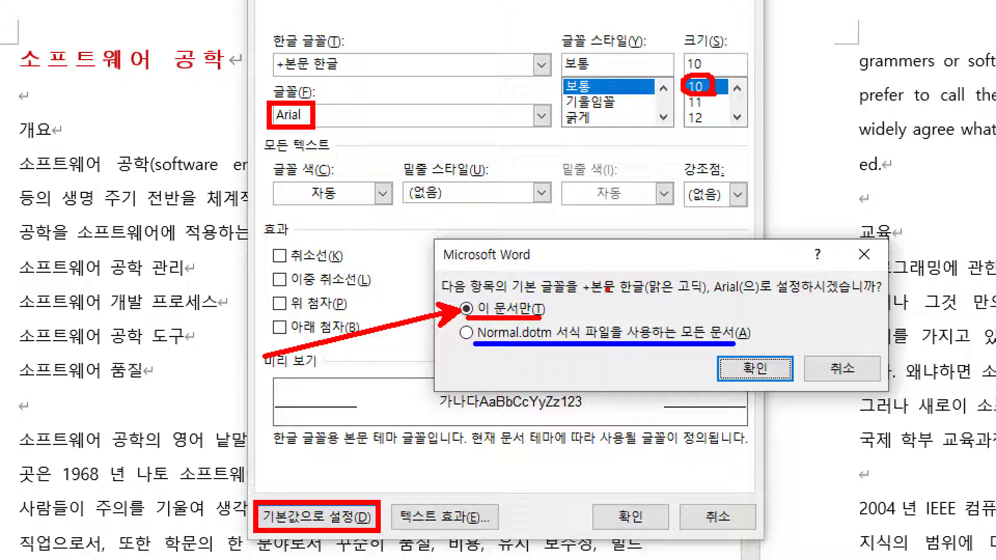
{"action": "left_click_drag", "start_coordinate": [475, 341], "coordinate": [604, 340]}
{"action": "mouse_move", "coordinate": [481, 358]}
{"action": "left_mouse_down"}
{"action": "mouse_move", "coordinate": [483, 375]}
{"action": "mouse_move", "coordinate": [504, 374]}
{"action": "mouse_move", "coordinate": [517, 353]}
{"action": "mouse_move", "coordinate": [536, 374]}
{"action": "left_mouse_up"}
{"action": "left_click_drag", "start_coordinate": [520, 377], "coordinate": [541, 388]}
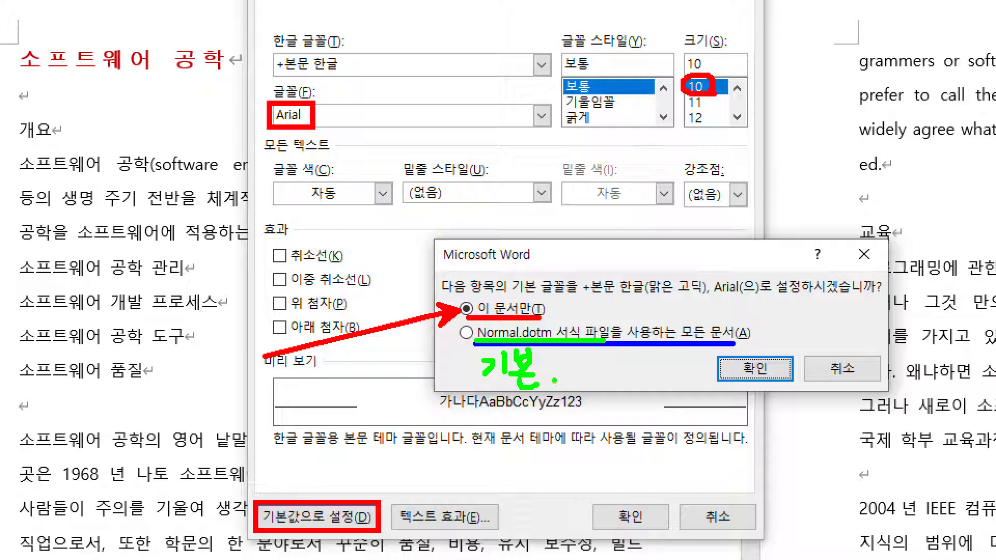
{"action": "left_click_drag", "start_coordinate": [571, 347], "coordinate": [553, 373]}
{"action": "left_click_drag", "start_coordinate": [550, 350], "coordinate": [589, 378]}
{"action": "left_click_drag", "start_coordinate": [745, 376], "coordinate": [752, 396]}
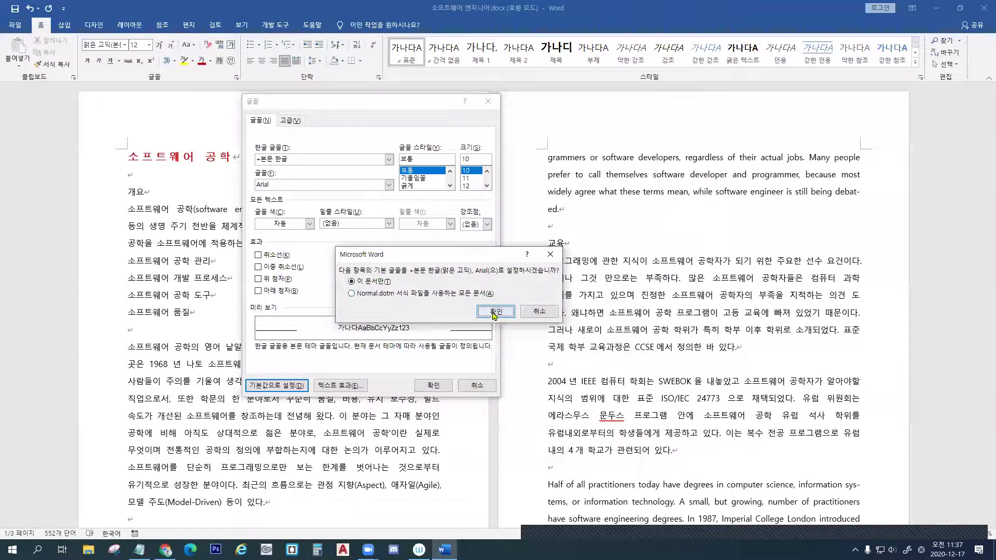
{"action": "left_click", "coordinate": [755, 368]}
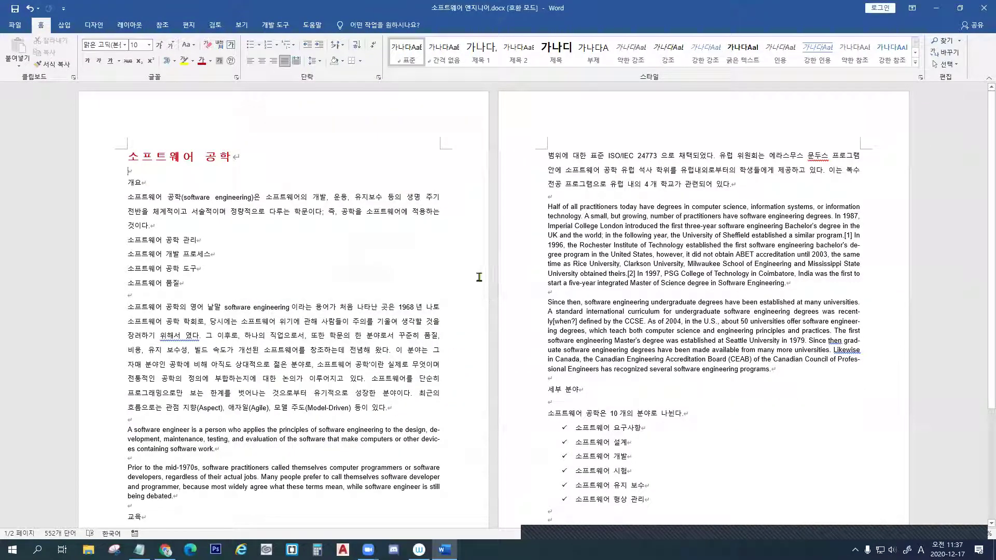
{"action": "double_click", "coordinate": [199, 201]}
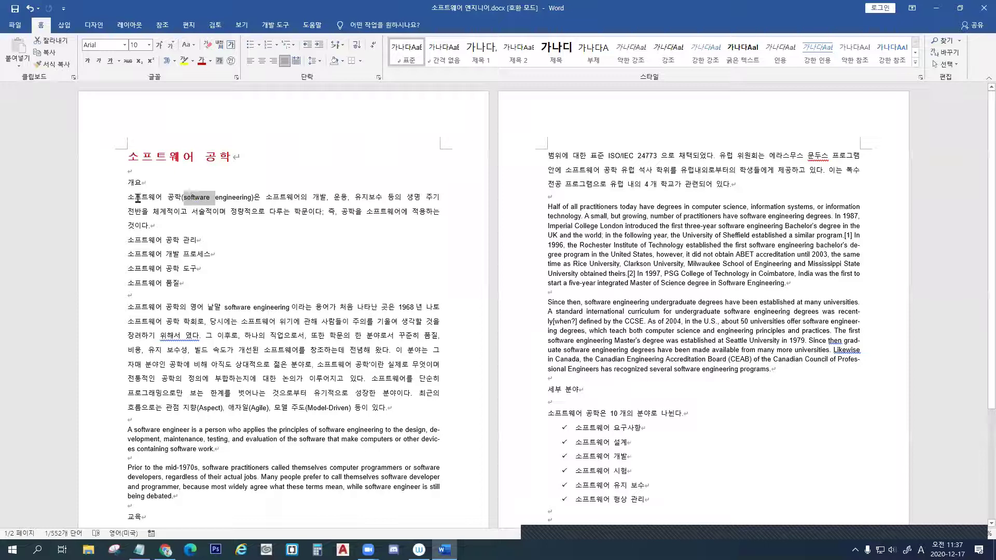
Apply the outer shadow text effect 오프셋: 오른쪽 아래 to the title 소프트웨어 공학
{"action": "left_click", "coordinate": [99, 163]}
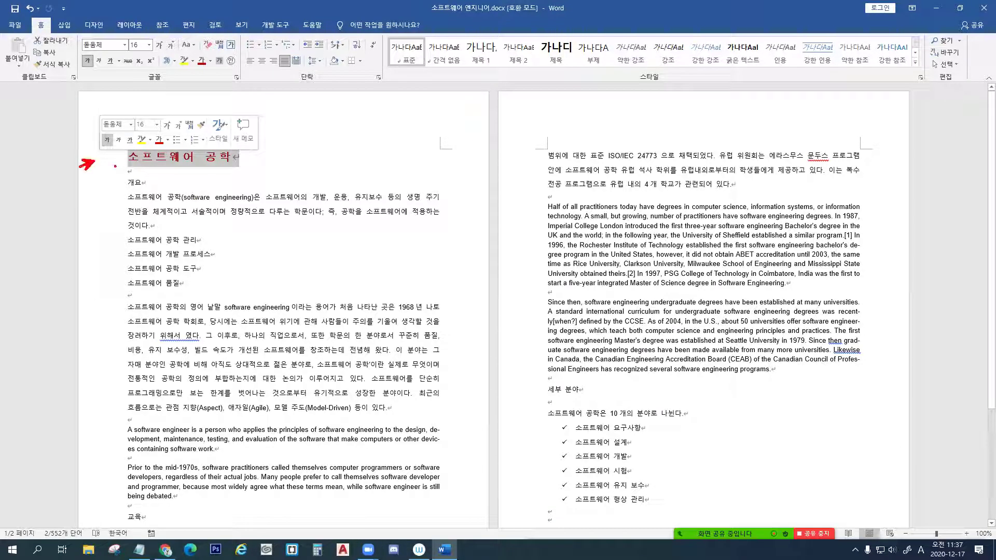
{"action": "left_click_drag", "start_coordinate": [128, 168], "coordinate": [232, 169]}
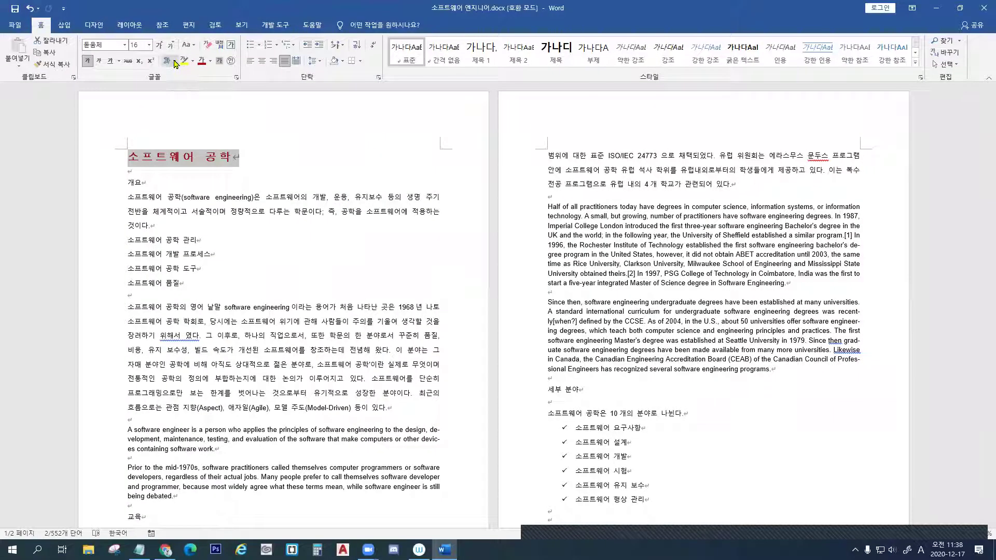
{"action": "left_click", "coordinate": [167, 61]}
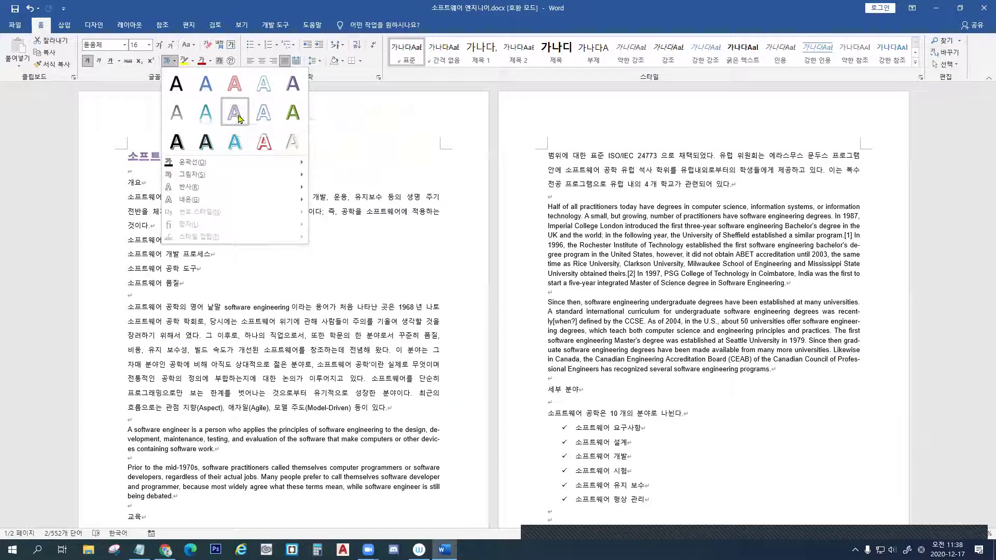
{"action": "mouse_move", "coordinate": [222, 177]}
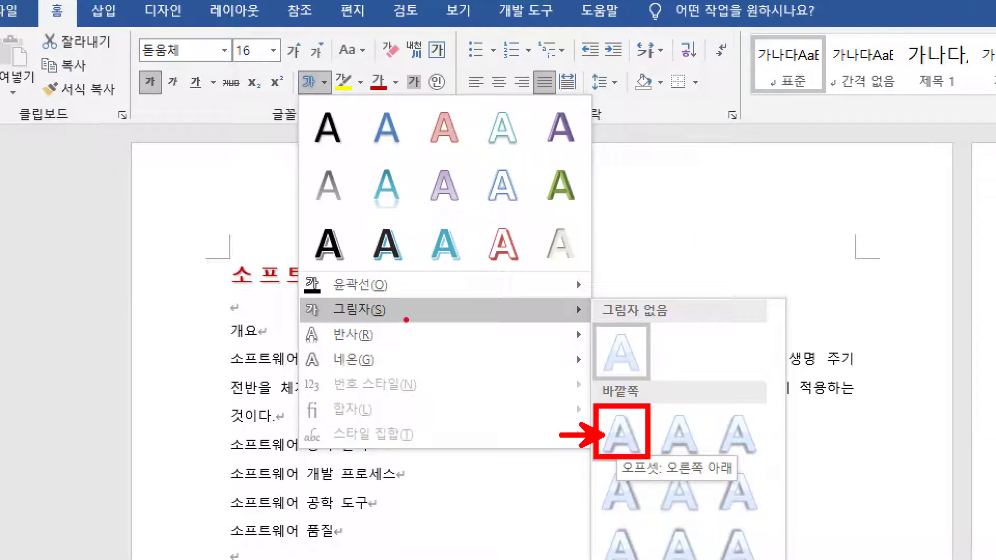
{"action": "left_click_drag", "start_coordinate": [338, 323], "coordinate": [394, 323]}
{"action": "left_click_drag", "start_coordinate": [322, 92], "coordinate": [331, 77]}
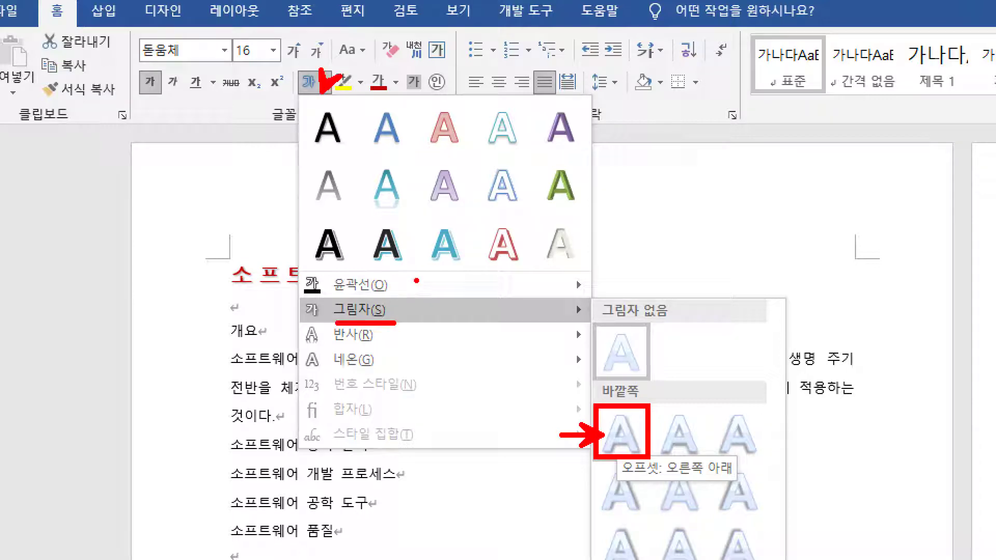
{"action": "key", "text": "Escape"}
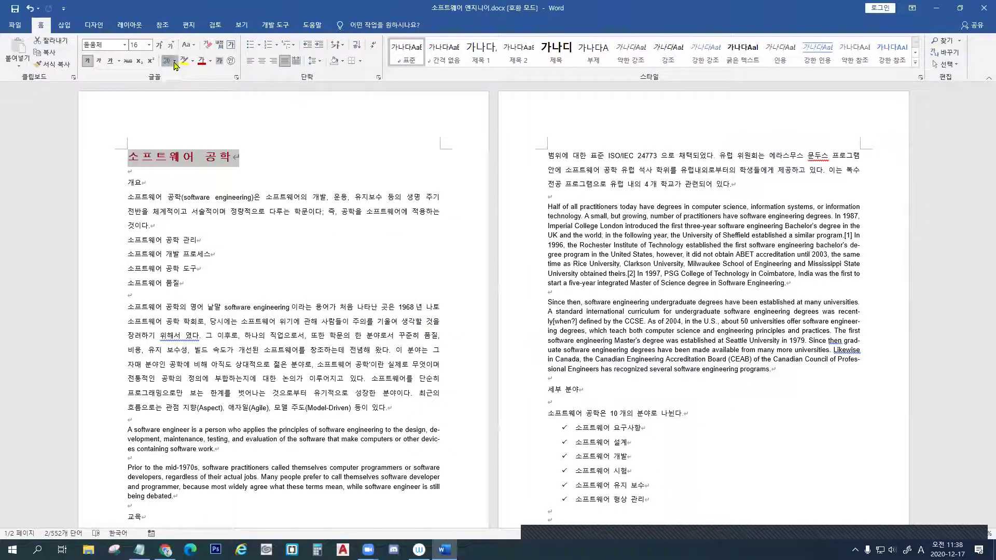
{"action": "left_click", "coordinate": [167, 61]}
{"action": "mouse_move", "coordinate": [197, 174]}
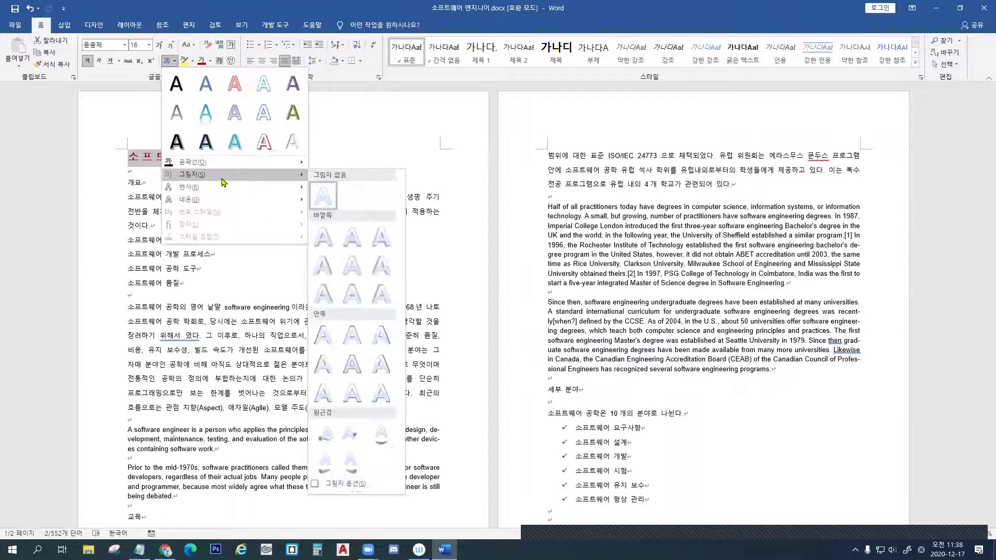
{"action": "left_click", "coordinate": [326, 241]}
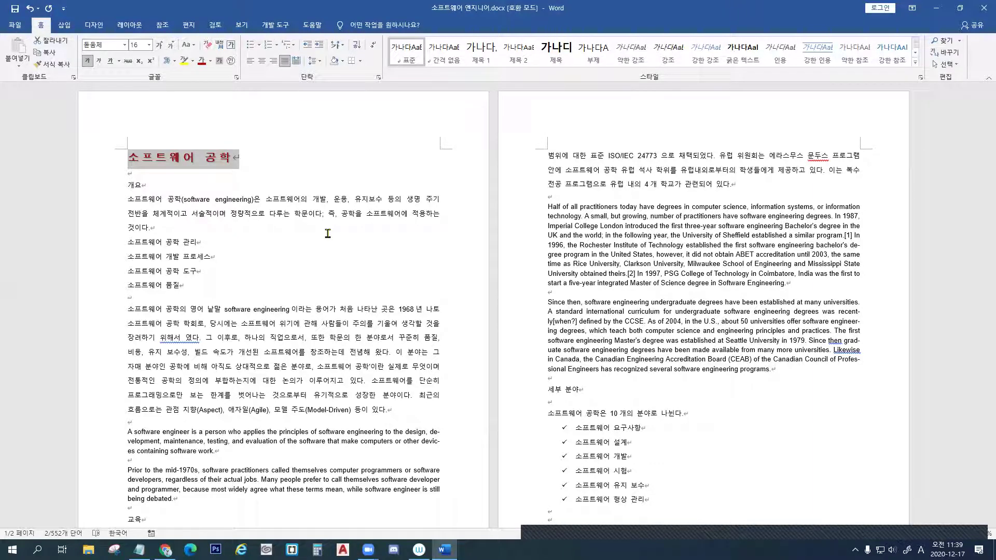
{"action": "left_click", "coordinate": [129, 188]}
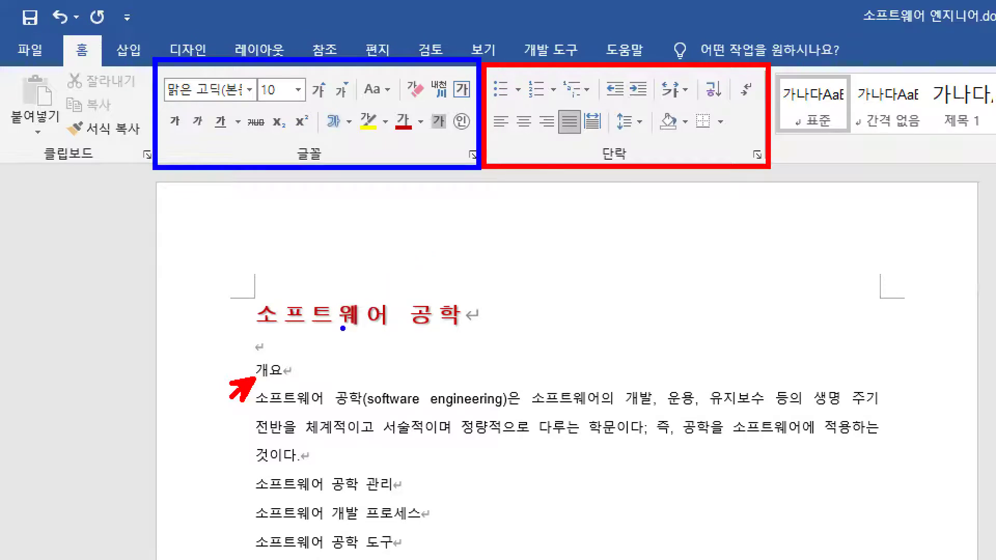
{"action": "left_click_drag", "start_coordinate": [258, 331], "coordinate": [440, 323]}
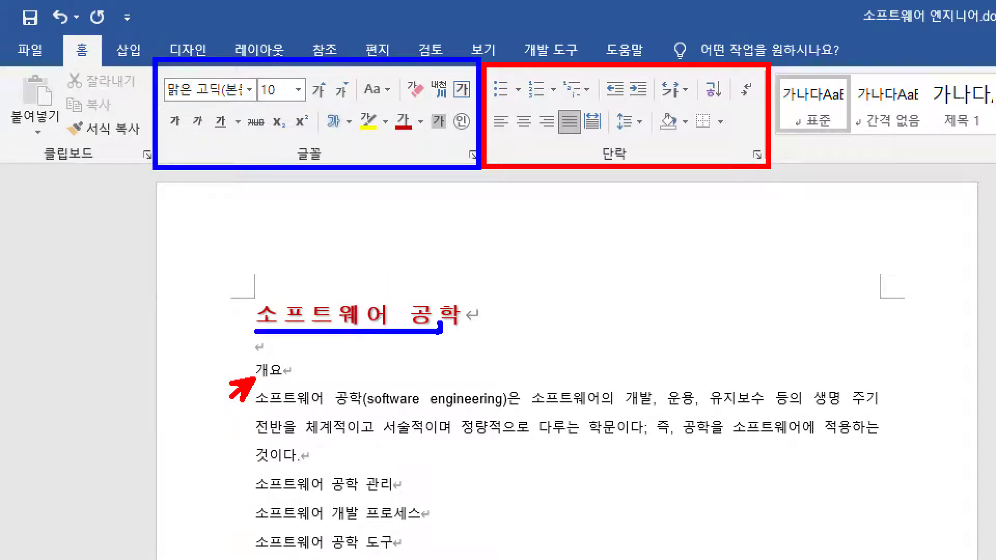
{"action": "left_click_drag", "start_coordinate": [600, 169], "coordinate": [633, 169]}
{"action": "key", "text": "b"}
{"action": "mouse_move", "coordinate": [259, 384]}
{"action": "left_mouse_down"}
{"action": "mouse_move", "coordinate": [296, 376]}
{"action": "mouse_move", "coordinate": [286, 368]}
{"action": "mouse_move", "coordinate": [291, 377]}
{"action": "left_mouse_up"}
{"action": "key", "text": "r"}
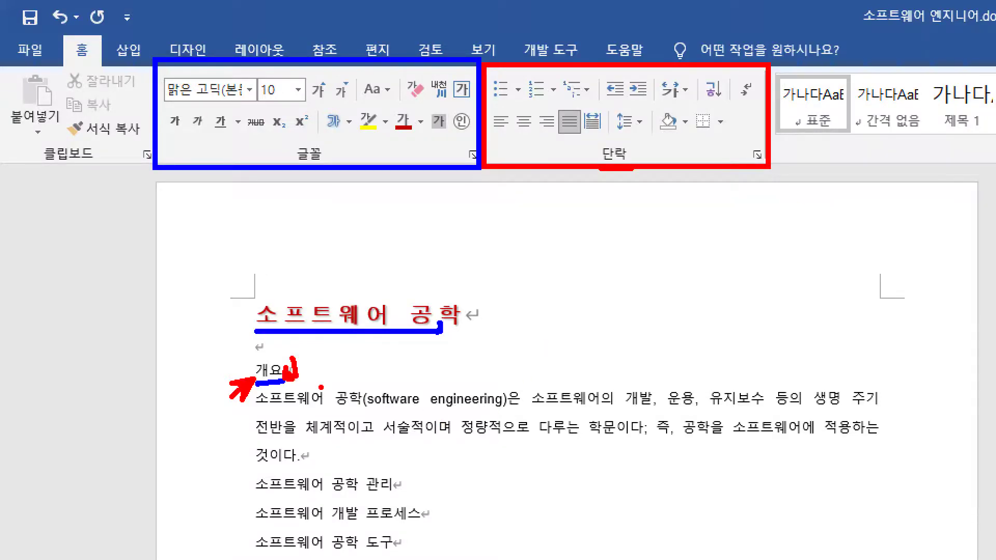
{"action": "key", "text": "Escape"}
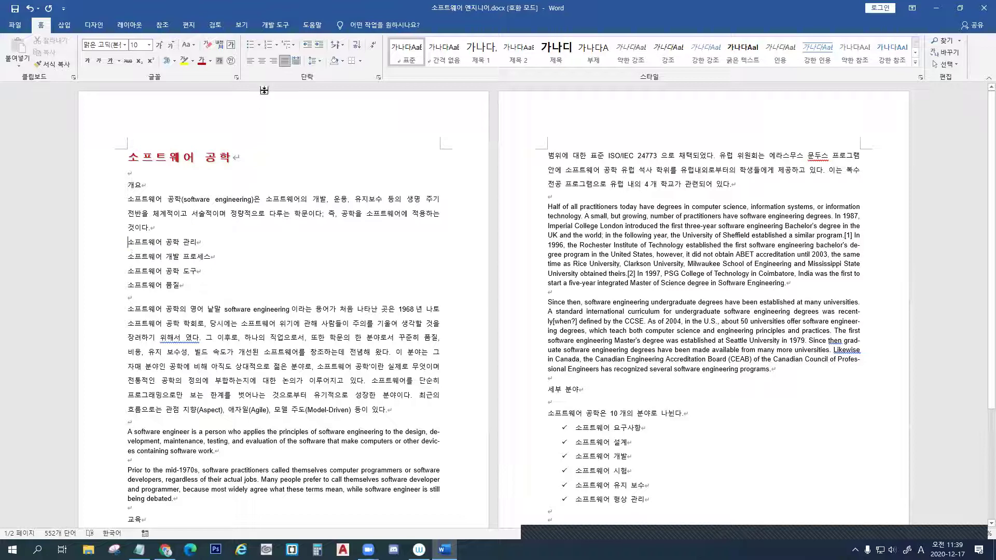
Try right and center alignment on the line 소프트웨어 공학 관리, and settle on left alignment
{"action": "left_click", "coordinate": [273, 61]}
{"action": "left_click", "coordinate": [262, 61]}
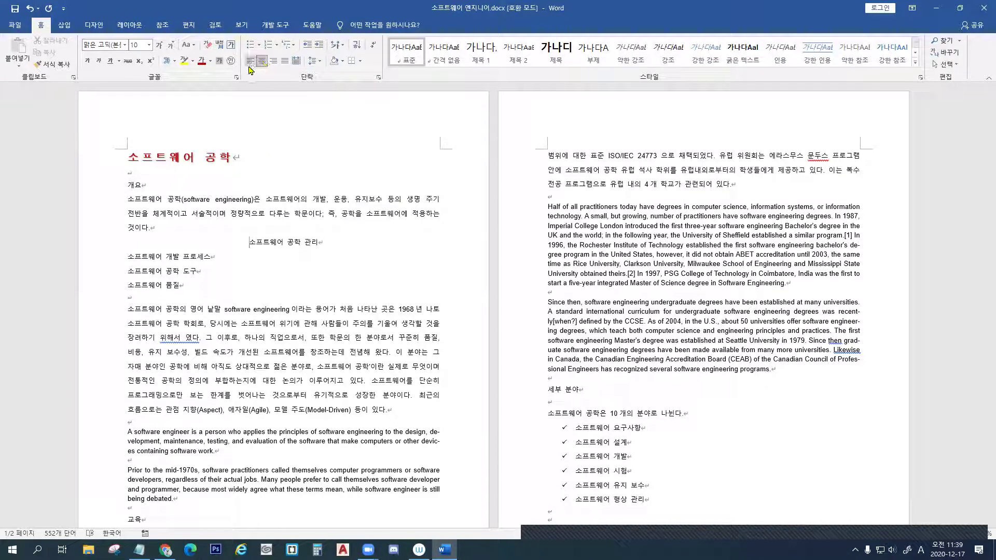
{"action": "left_click", "coordinate": [250, 61]}
Try a round bullet and light green paragraph shading on the line 소프트웨어 공학 관리, and remove both
{"action": "left_click", "coordinate": [250, 45]}
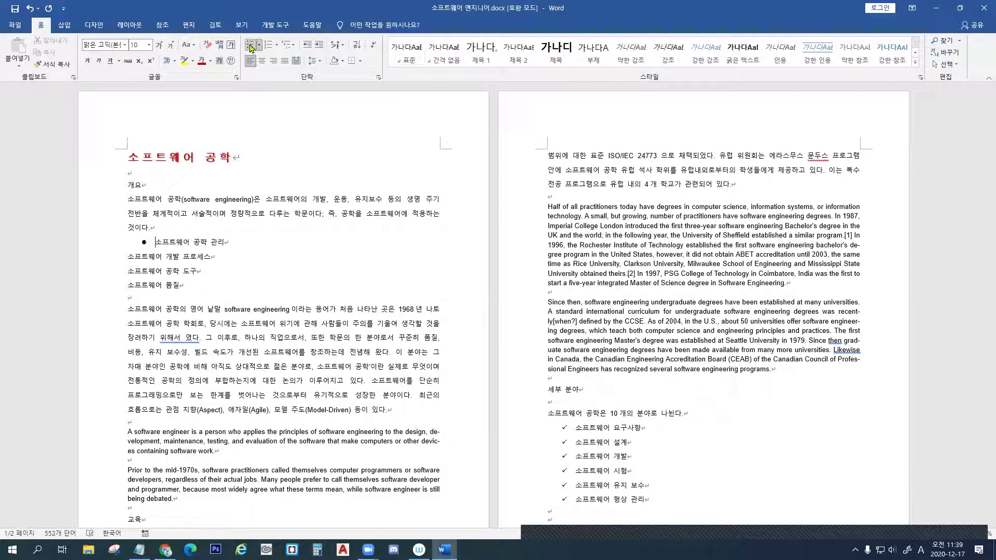
{"action": "left_click", "coordinate": [250, 45]}
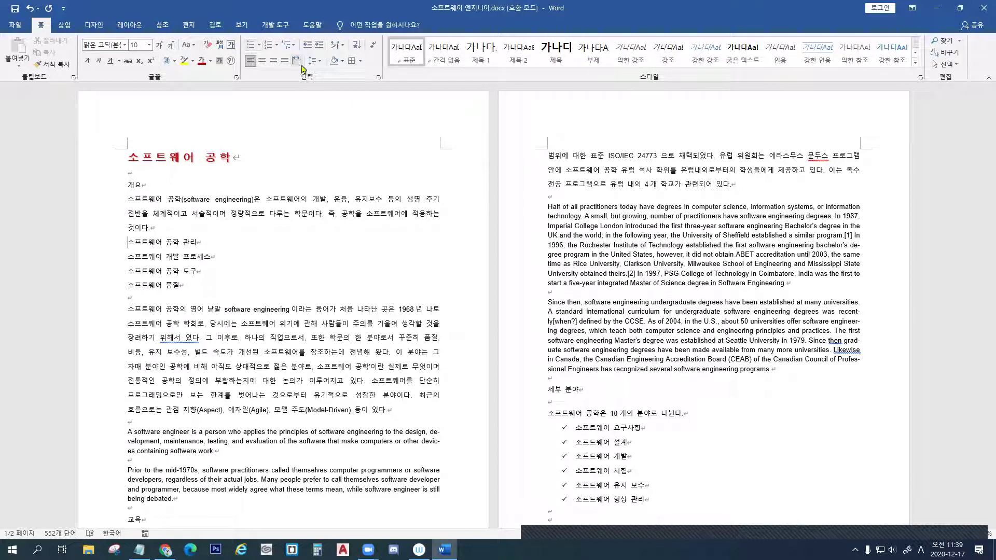
{"action": "left_click", "coordinate": [342, 61]}
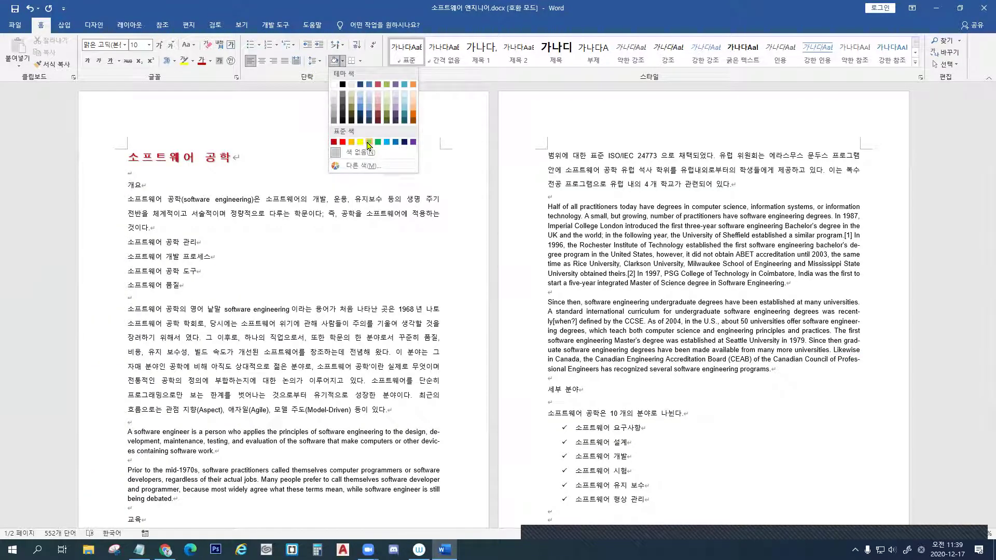
{"action": "left_click", "coordinate": [369, 143]}
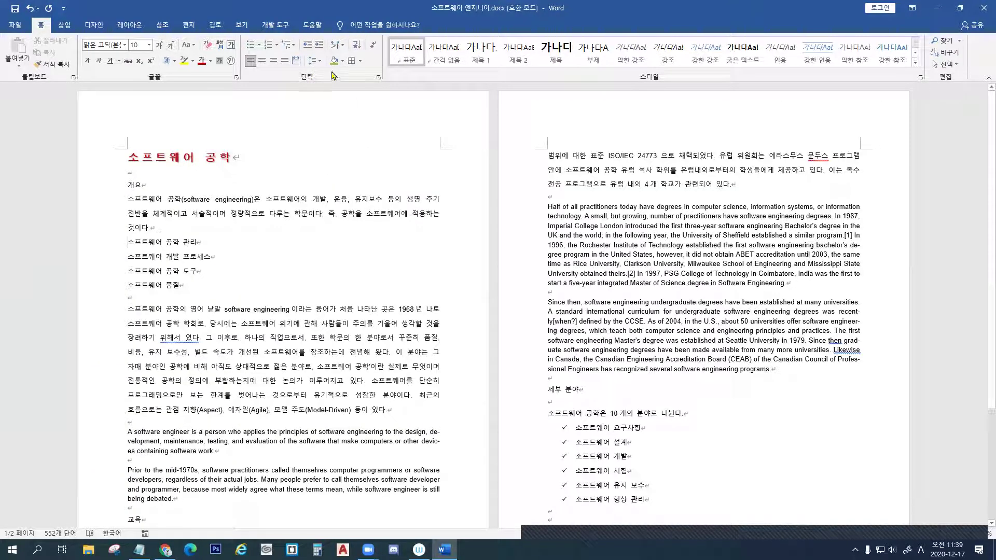
{"action": "key", "text": "ctrl+z"}
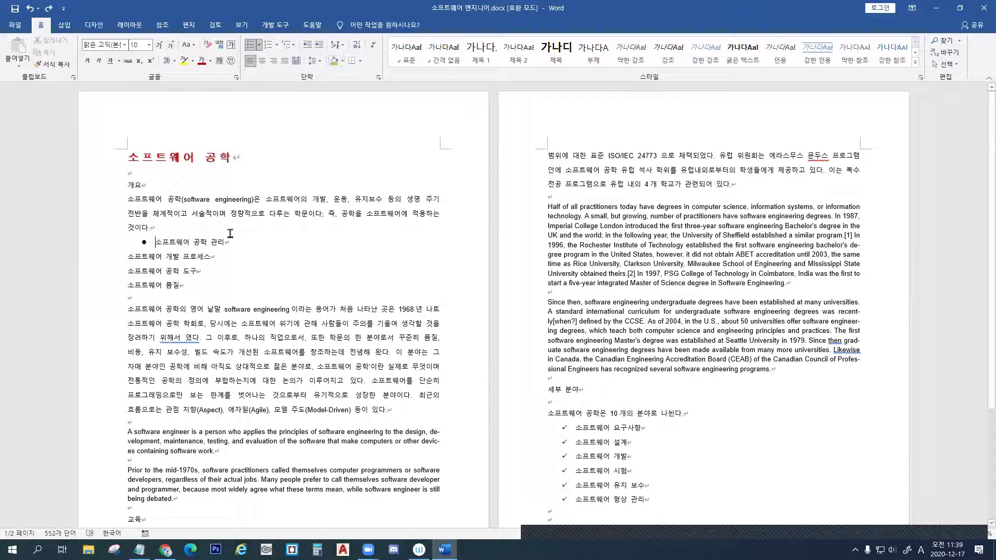
{"action": "key", "text": "ctrl+y"}
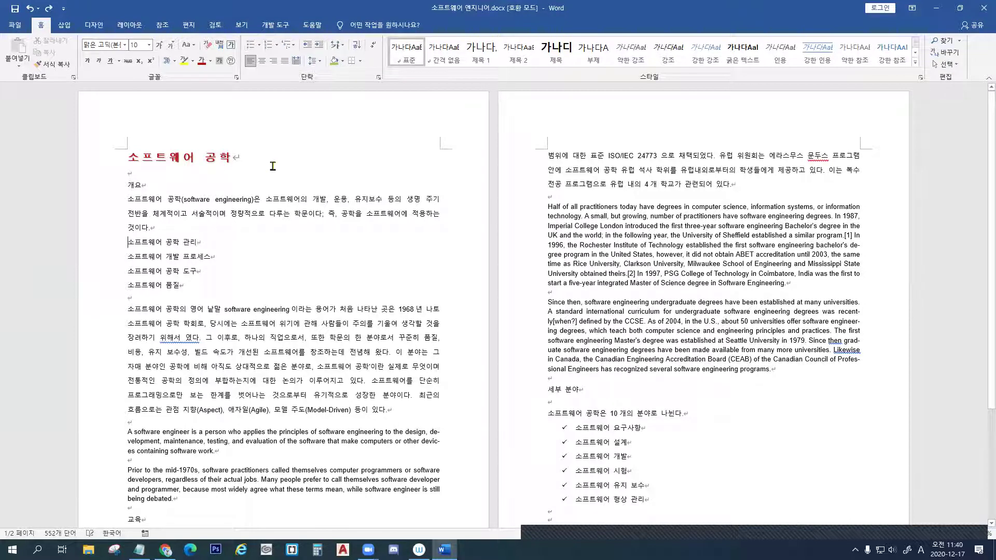
{"action": "left_click", "coordinate": [342, 62]}
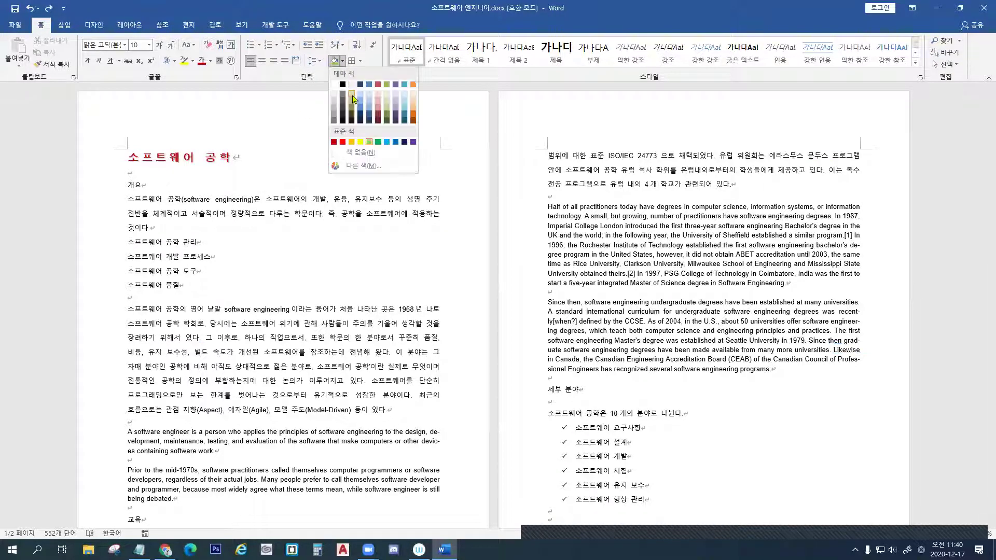
{"action": "left_click", "coordinate": [356, 153]}
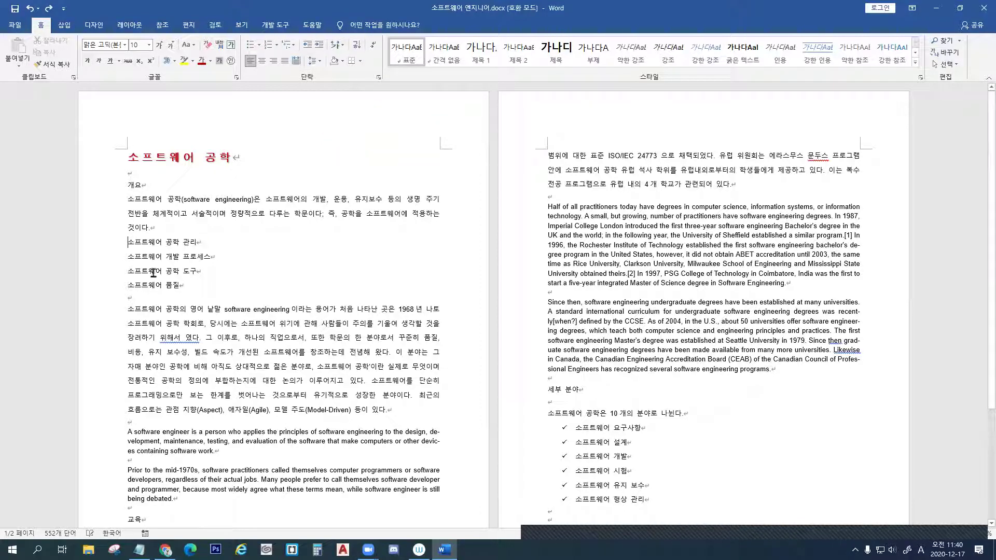
{"action": "left_click", "coordinate": [100, 244]}
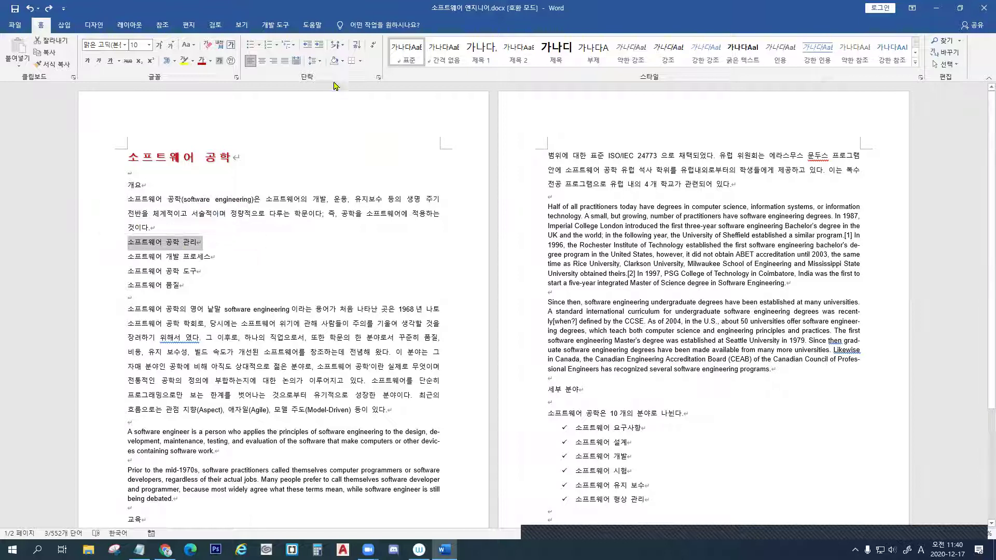
{"action": "left_click", "coordinate": [192, 253]}
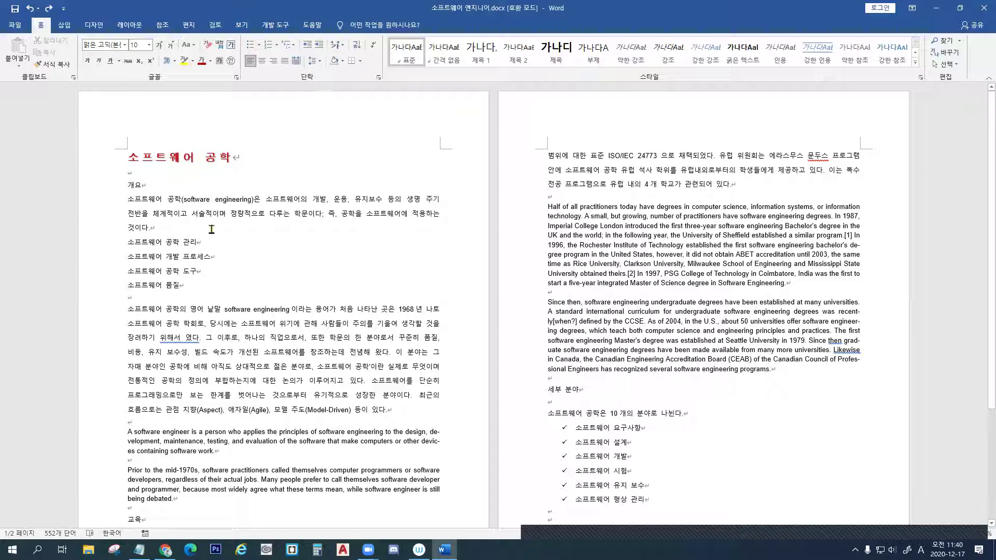
Number the heading 개요 with the A. format and decrease its indent to the margin
{"action": "left_click", "coordinate": [127, 186]}
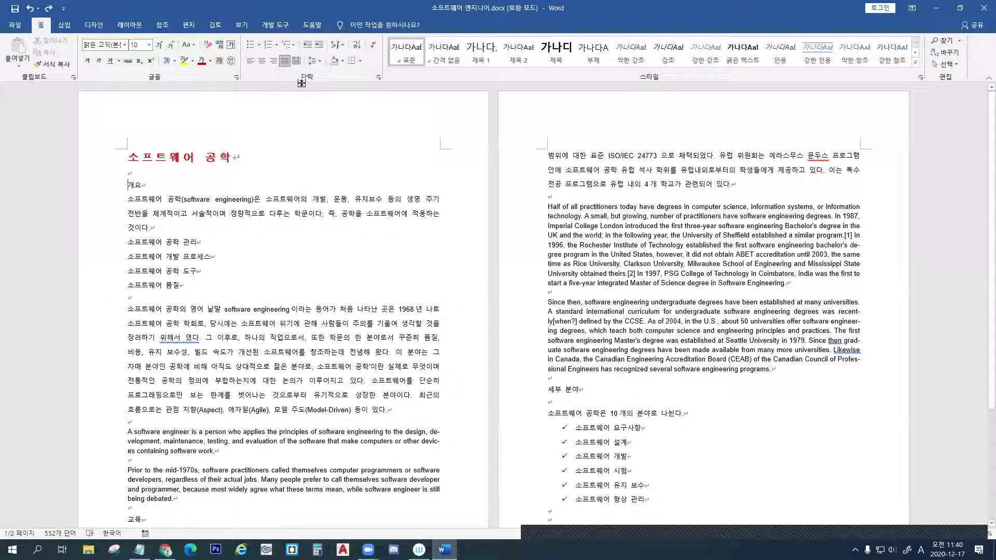
{"action": "left_click", "coordinate": [251, 47]}
{"action": "left_click", "coordinate": [251, 46]}
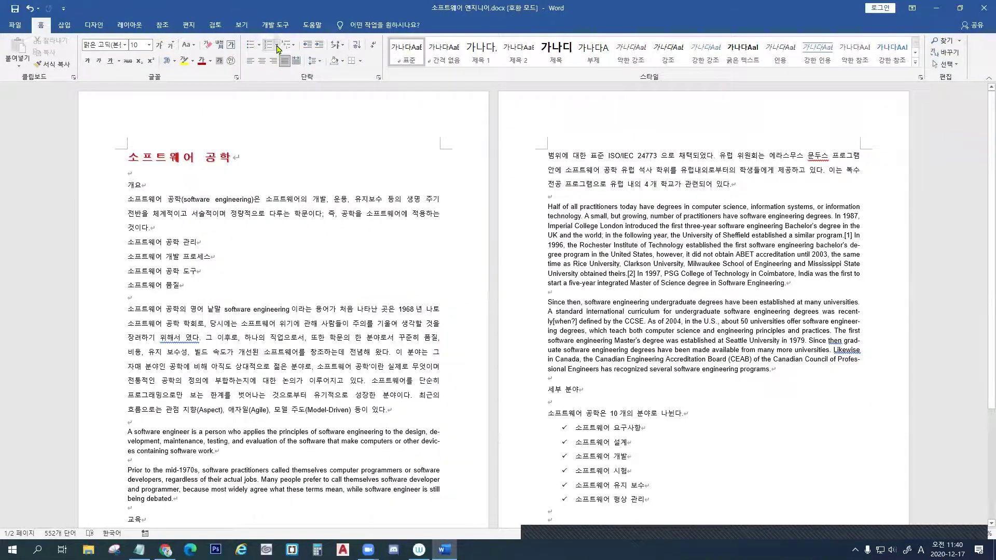
{"action": "left_click", "coordinate": [509, 88]}
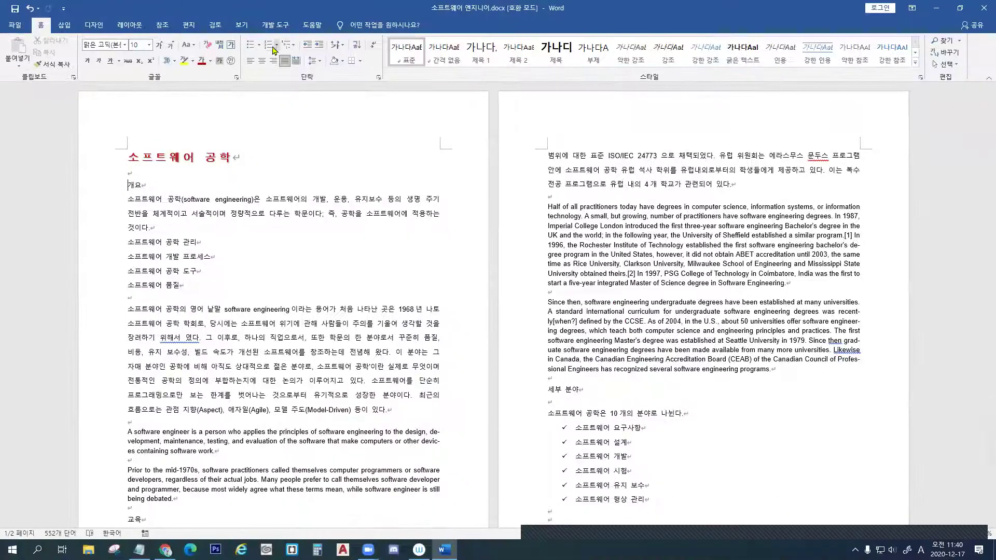
{"action": "left_click", "coordinate": [283, 45]}
{"action": "left_click", "coordinate": [285, 173]}
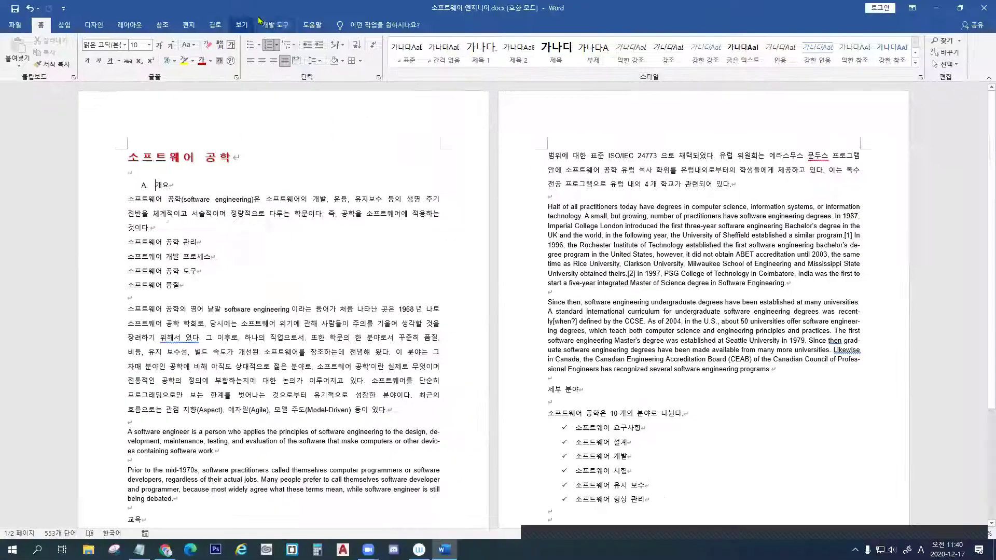
{"action": "left_click", "coordinate": [312, 47]}
{"action": "left_click", "coordinate": [307, 46]}
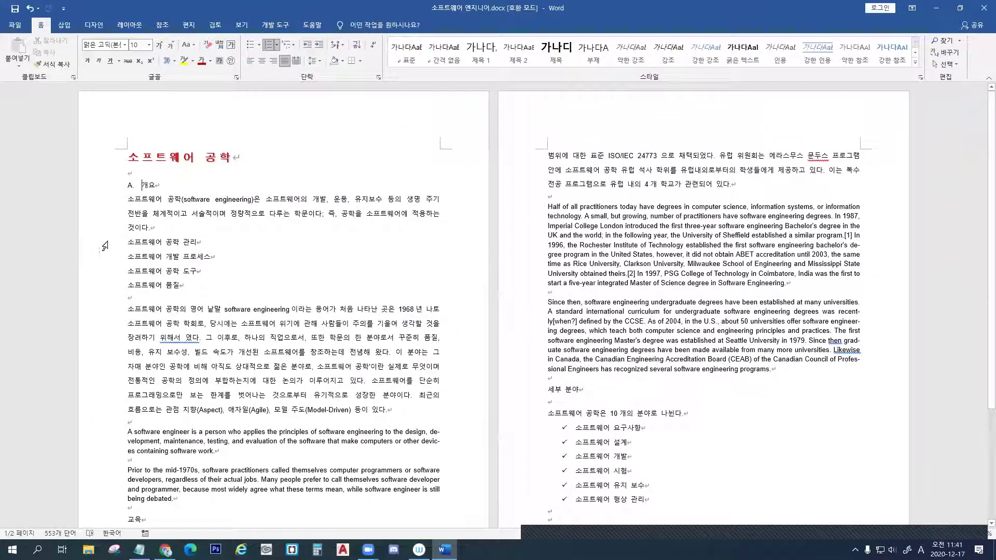
Apply the filled square bullet to the four lines from 소프트웨어 공학 관리 to 소프트웨어 품질
{"action": "left_click_drag", "start_coordinate": [97, 244], "coordinate": [96, 287]}
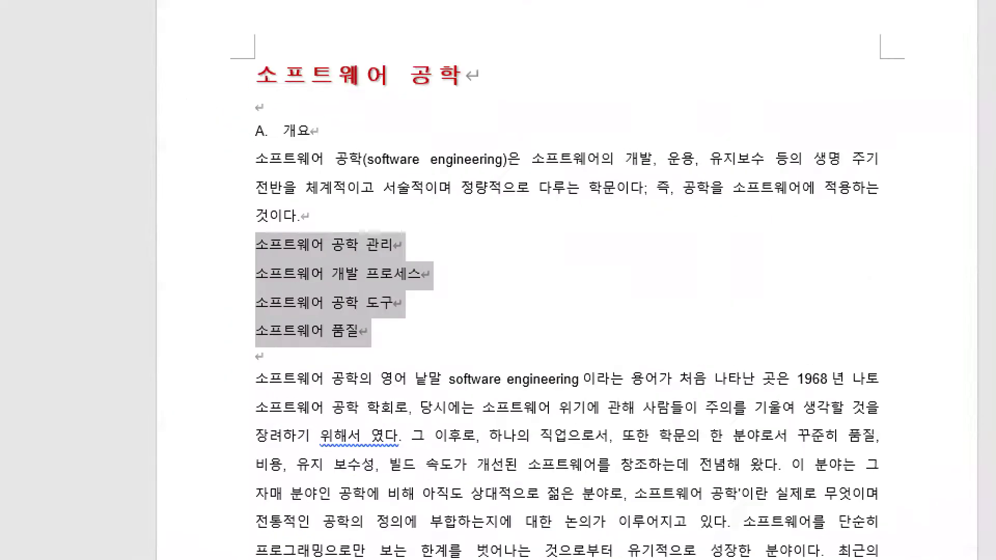
{"action": "left_click", "coordinate": [199, 258]}
{"action": "mouse_move", "coordinate": [193, 246]}
{"action": "left_mouse_down"}
{"action": "mouse_move", "coordinate": [187, 339]}
{"action": "mouse_move", "coordinate": [211, 329]}
{"action": "left_mouse_up"}
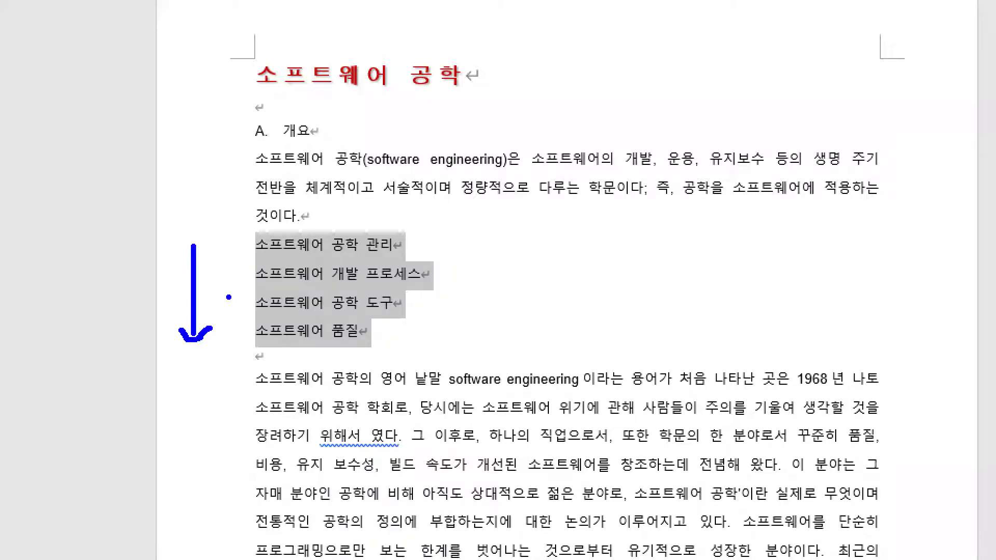
{"action": "key", "text": "Escape"}
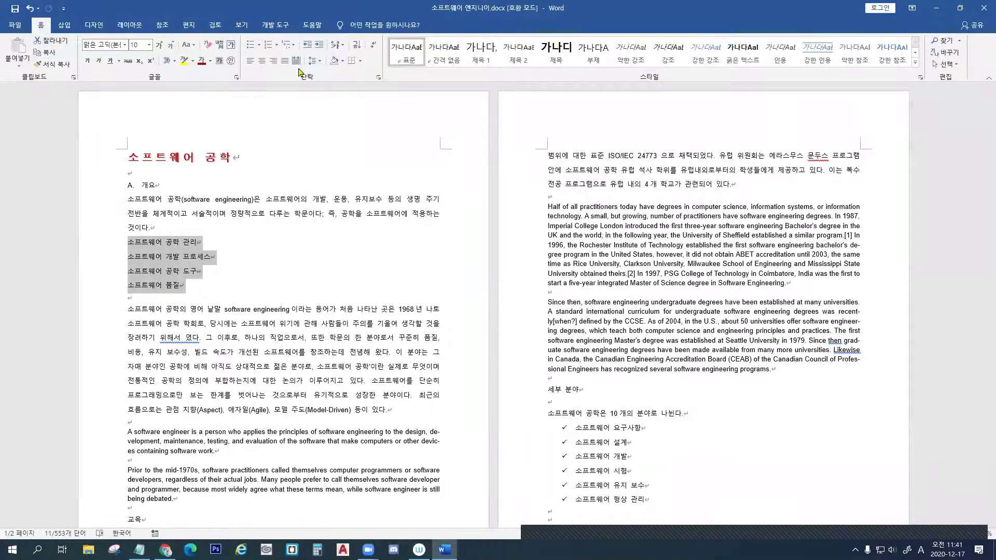
{"action": "left_click", "coordinate": [259, 45]}
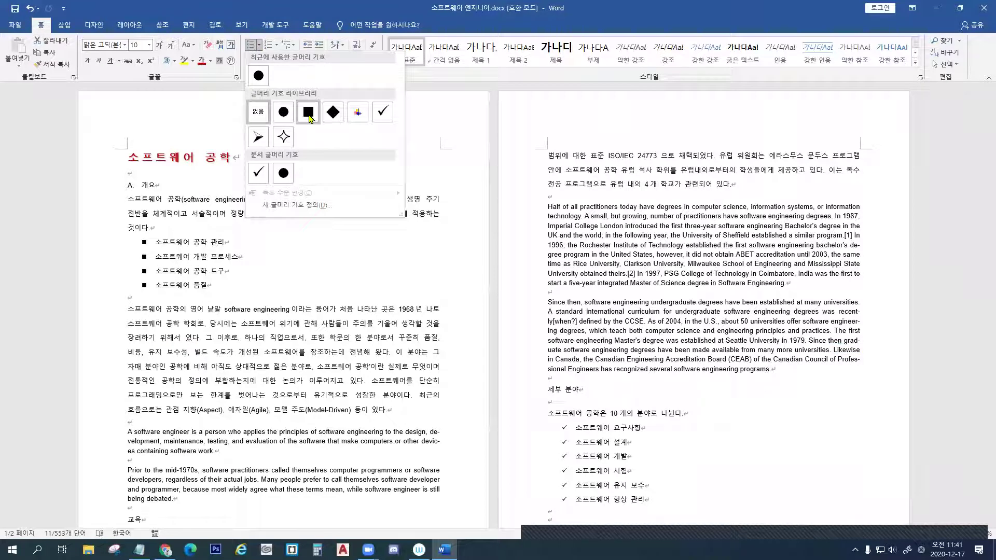
{"action": "left_click", "coordinate": [309, 118]}
{"action": "left_click", "coordinate": [259, 45]}
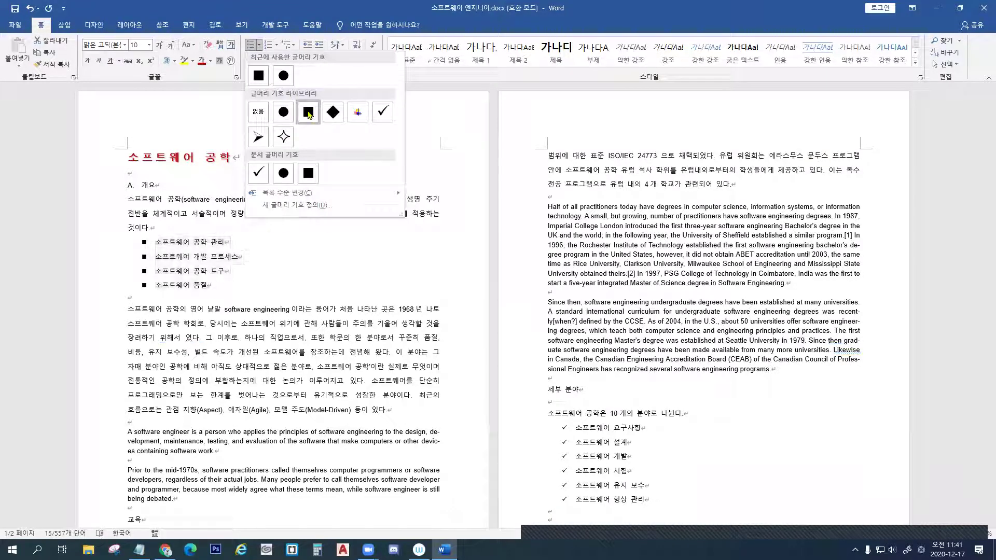
{"action": "key", "text": "ctrl+1"}
{"action": "left_click", "coordinate": [235, 164]}
{"action": "key", "text": "r"}
{"action": "left_click_drag", "start_coordinate": [616, 235], "coordinate": [620, 250]}
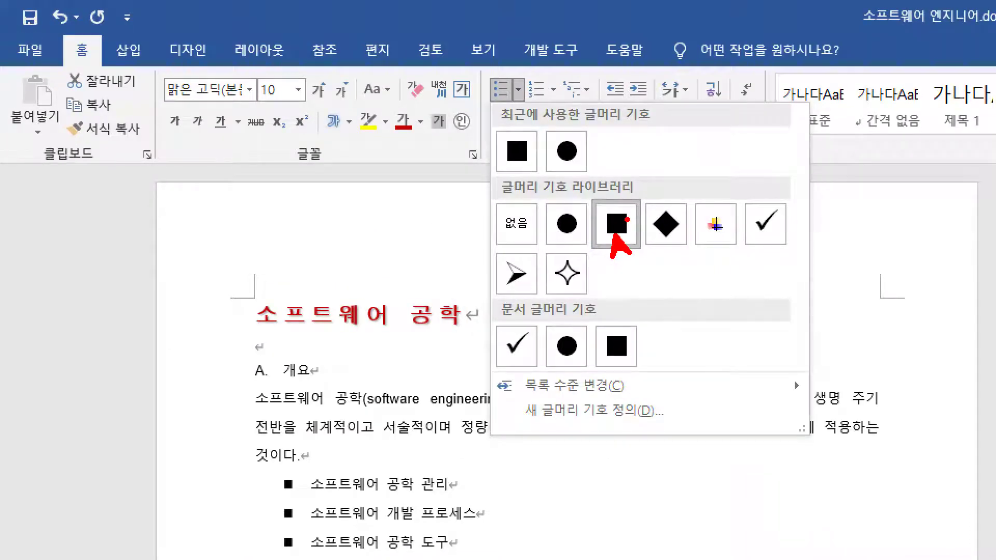
{"action": "key", "text": "Escape"}
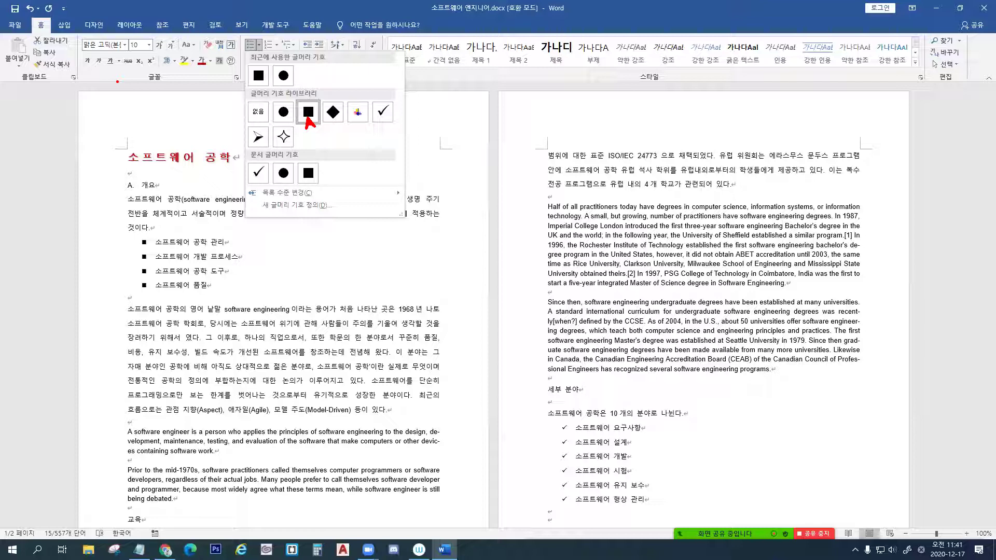
{"action": "left_click", "coordinate": [308, 118]}
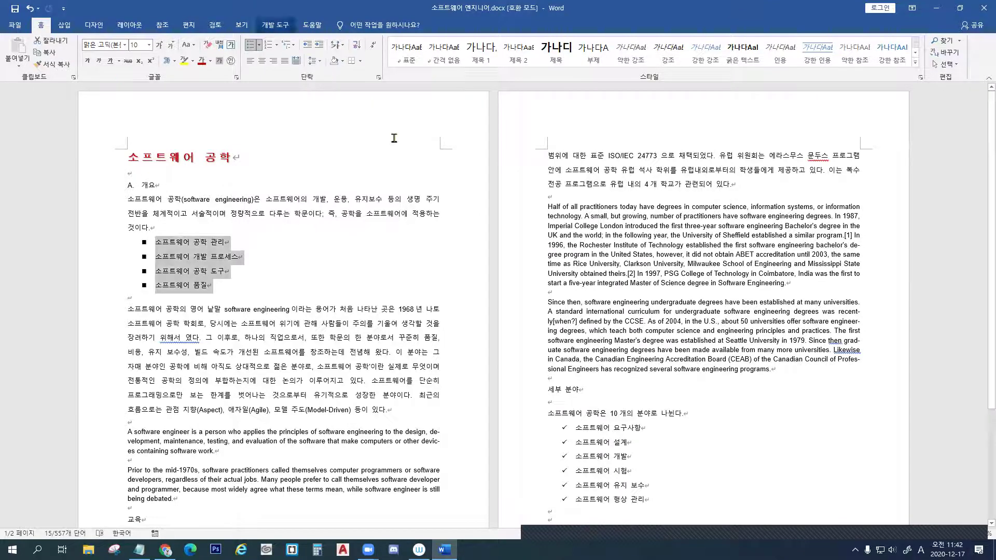
Add an empty check-mark item below 소프트웨어 형상 관리 at the end of the list under 세부 분야
{"action": "scroll", "coordinate": [615, 332], "scroll_direction": "down", "scroll_amount": 5}
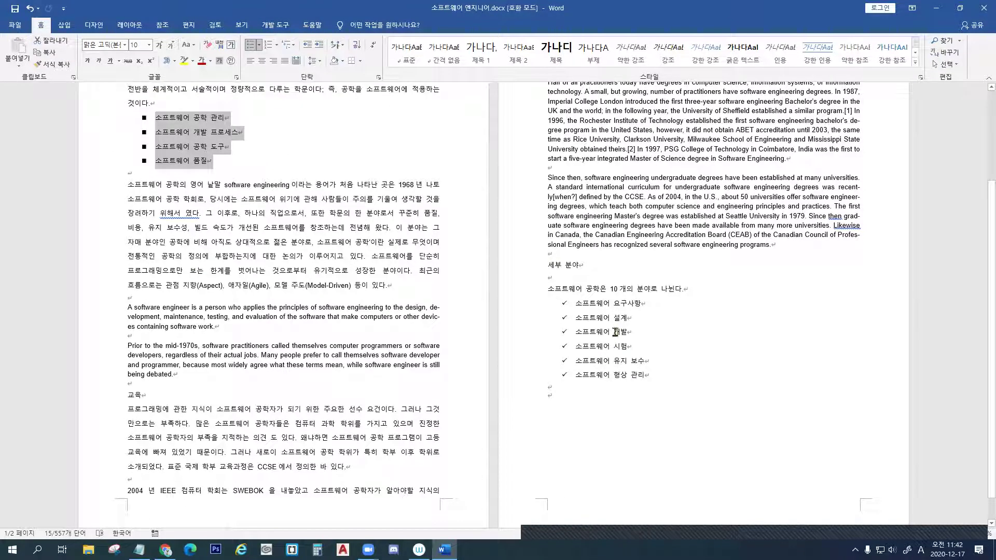
{"action": "left_click", "coordinate": [651, 374]}
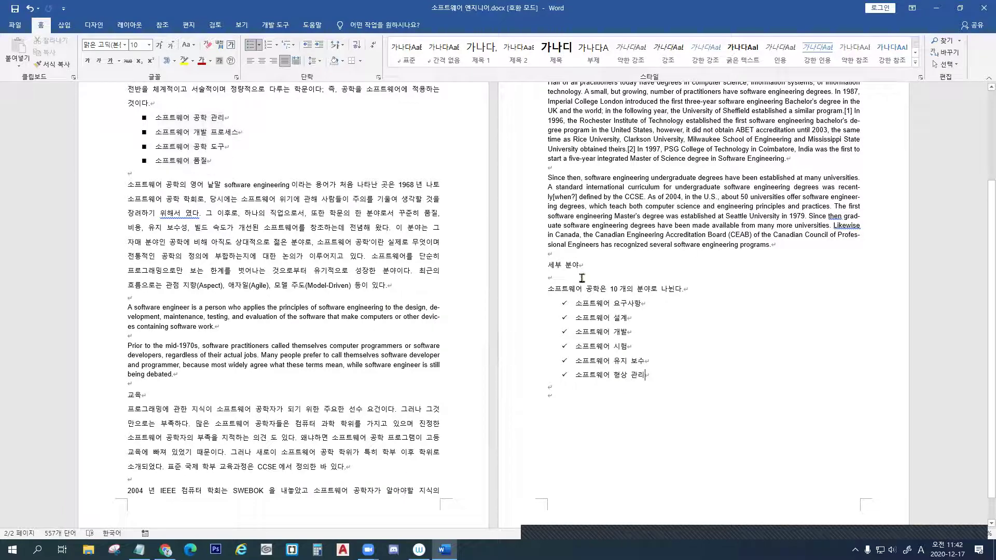
{"action": "scroll", "coordinate": [588, 287], "scroll_direction": "up", "scroll_amount": 2, "text": "ctrl"}
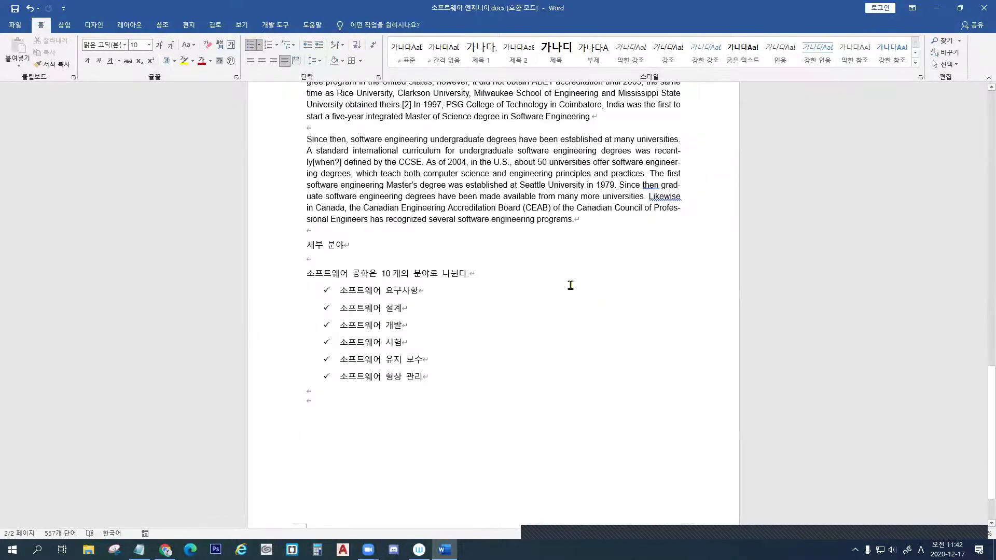
{"action": "scroll", "coordinate": [543, 306], "scroll_direction": "up", "scroll_amount": 3}
{"action": "scroll", "coordinate": [545, 297], "scroll_direction": "up", "scroll_amount": 5}
{"action": "scroll", "coordinate": [547, 301], "scroll_direction": "down", "scroll_amount": 8}
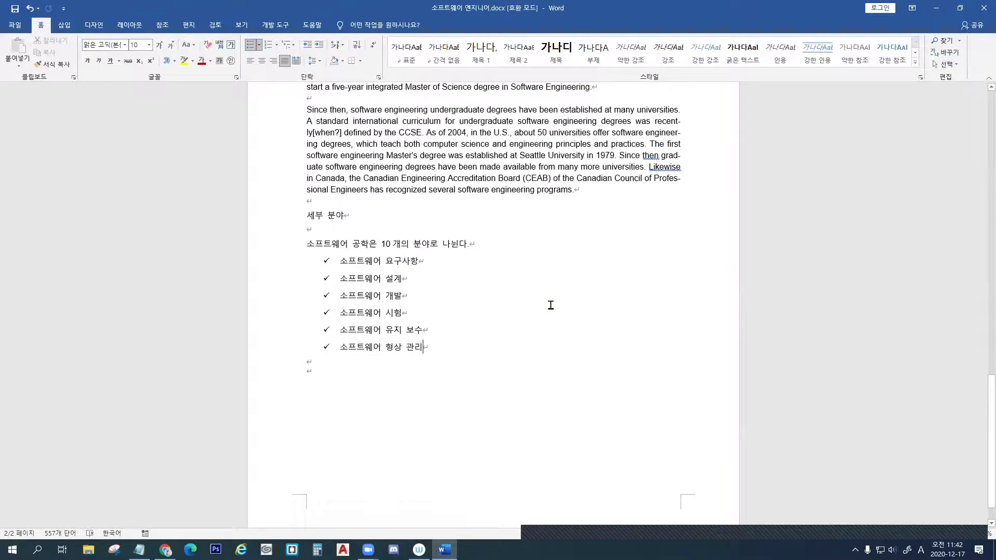
{"action": "scroll", "coordinate": [552, 305], "scroll_direction": "down", "scroll_amount": 1}
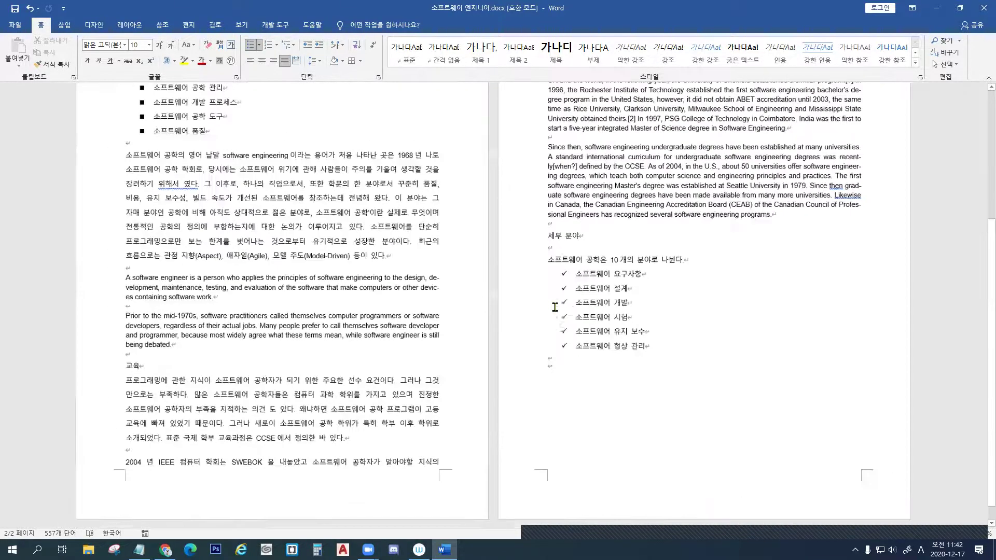
{"action": "scroll", "coordinate": [553, 307], "scroll_direction": "up", "scroll_amount": 1}
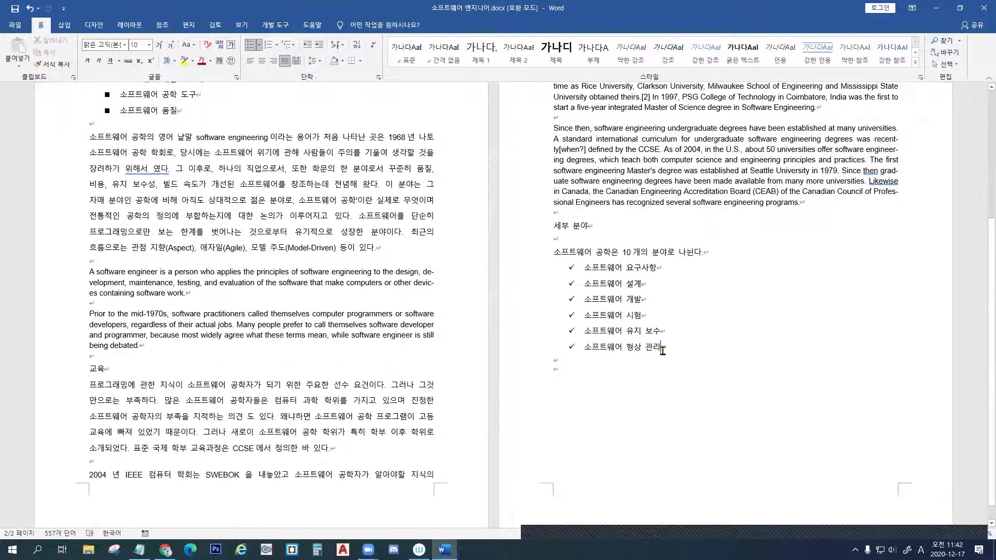
{"action": "scroll", "coordinate": [658, 342], "scroll_direction": "down", "scroll_amount": 1}
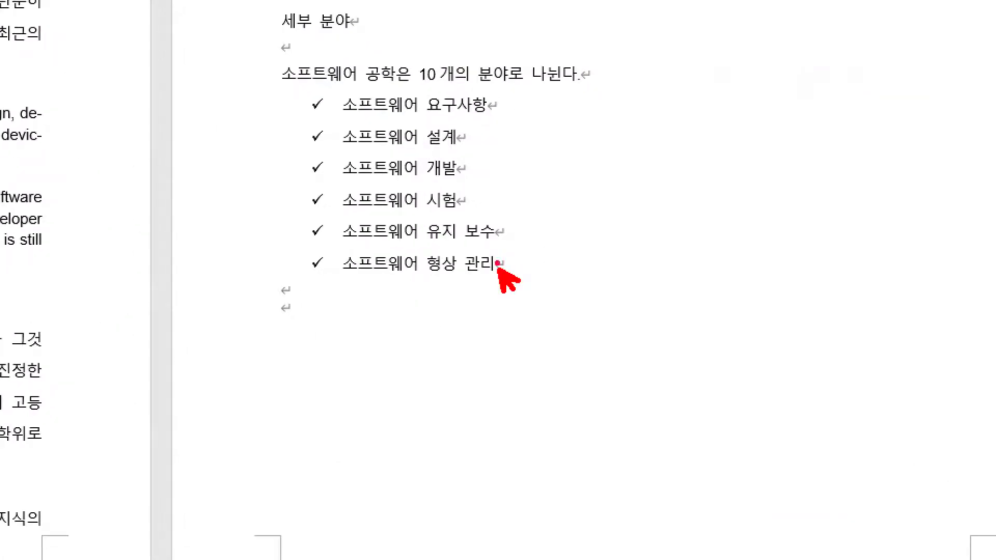
{"action": "key", "text": "b"}
{"action": "mouse_move", "coordinate": [590, 246]}
{"action": "left_mouse_down"}
{"action": "mouse_move", "coordinate": [591, 268]}
{"action": "mouse_move", "coordinate": [558, 271]}
{"action": "left_mouse_up"}
{"action": "mouse_move", "coordinate": [566, 260]}
{"action": "left_mouse_down"}
{"action": "mouse_move", "coordinate": [558, 272]}
{"action": "mouse_move", "coordinate": [578, 284]}
{"action": "left_mouse_up"}
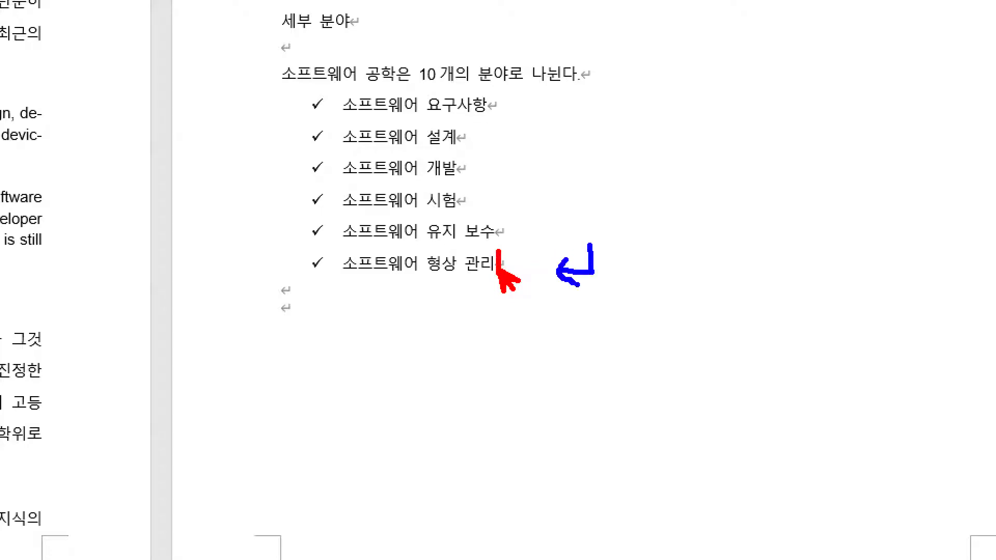
{"action": "key", "text": "Escape"}
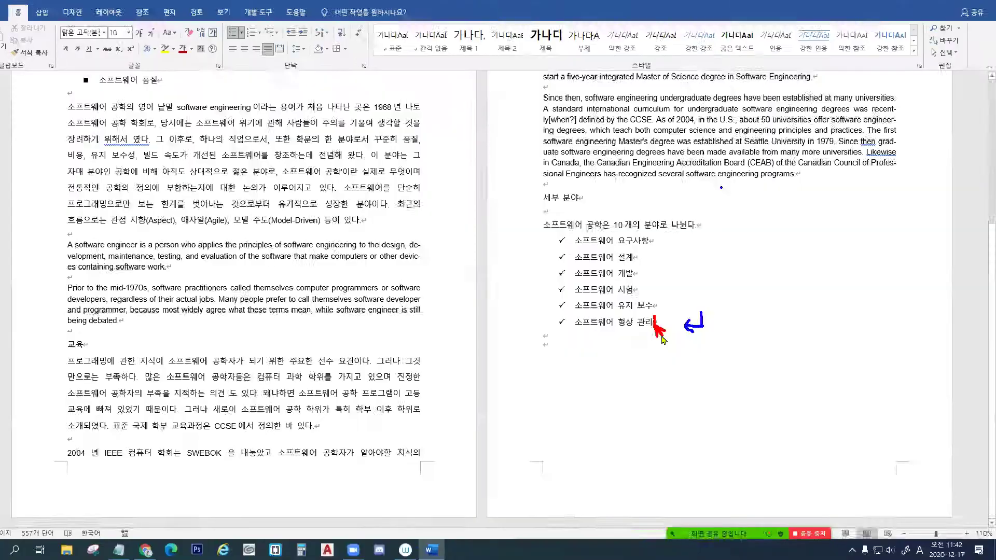
{"action": "key", "text": "Return"}
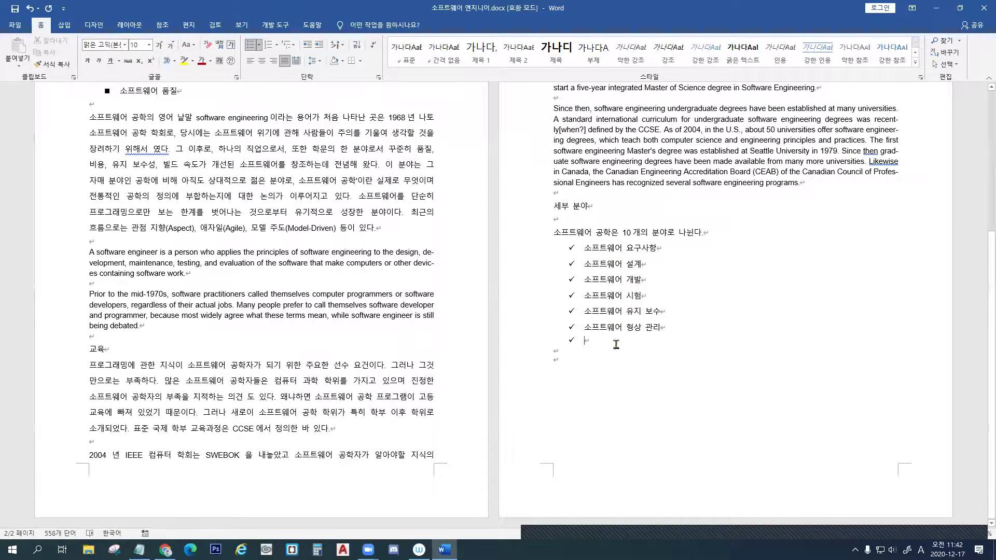
{"action": "key", "text": "ctrl+1"}
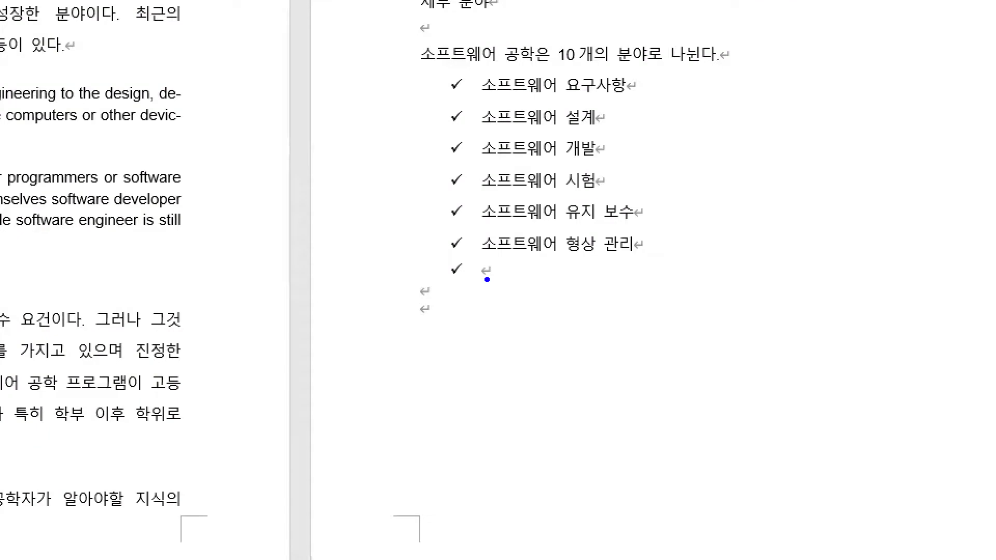
{"action": "left_click_drag", "start_coordinate": [486, 279], "coordinate": [493, 301]}
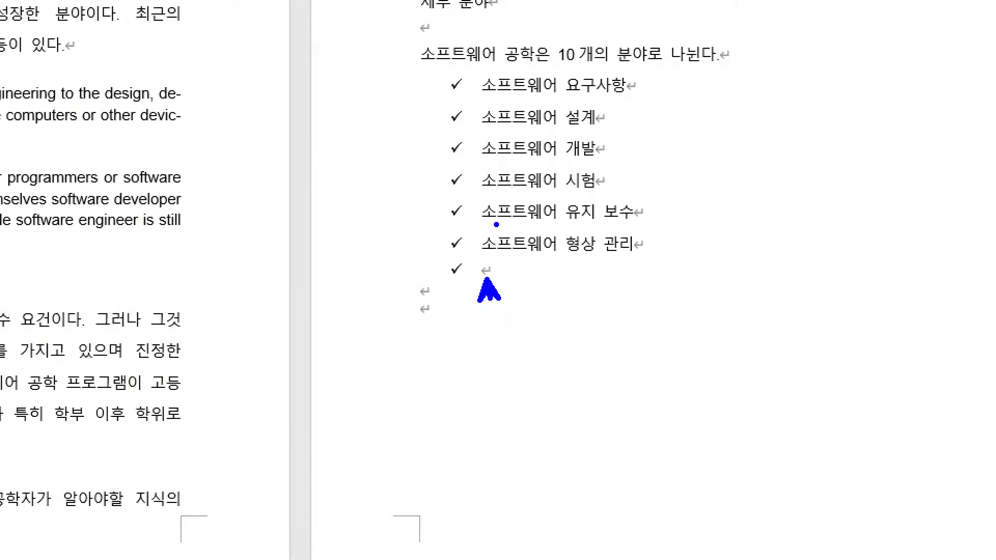
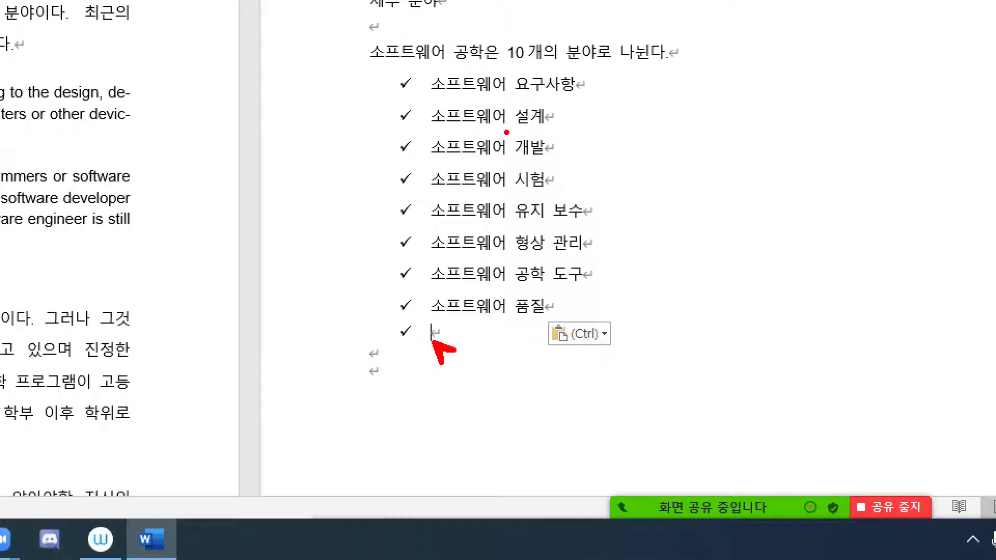
{"action": "type", "text": "tde"}
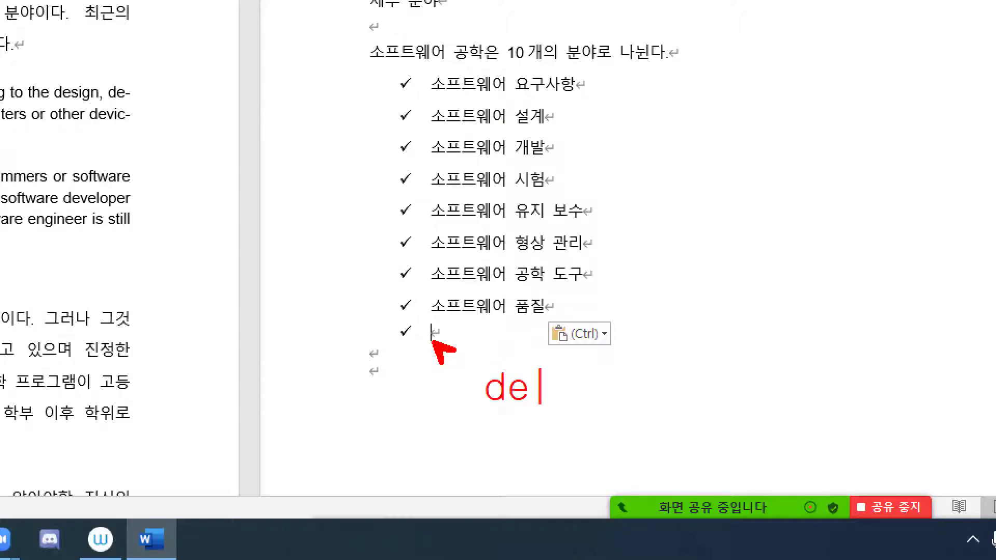
{"action": "type", "text": "lete"}
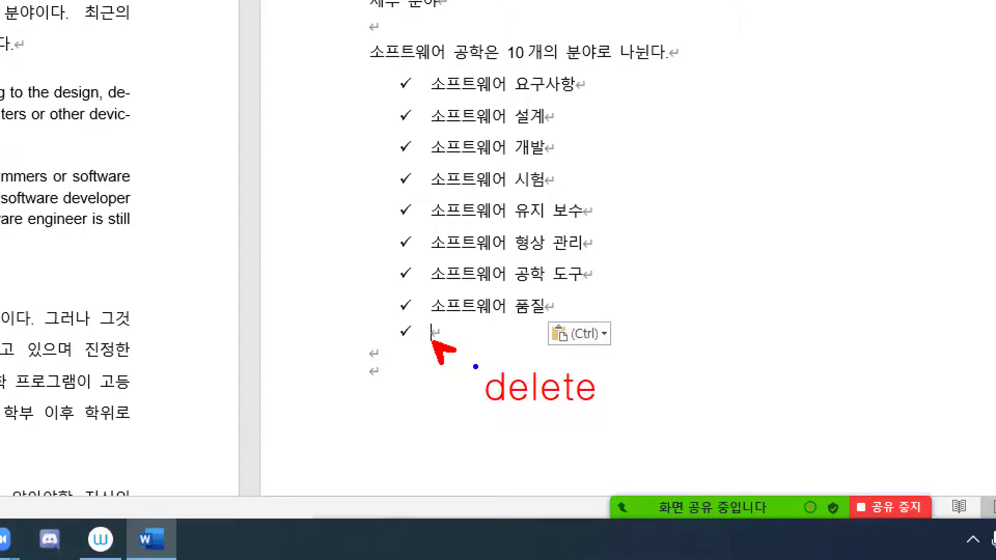
{"action": "left_click_drag", "start_coordinate": [474, 357], "coordinate": [606, 419]}
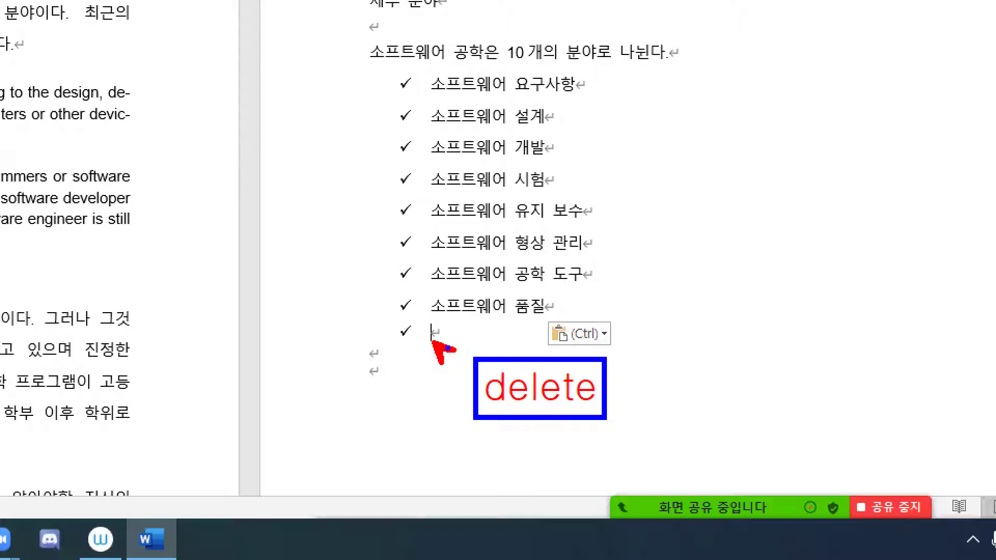
{"action": "mouse_move", "coordinate": [444, 322]}
{"action": "left_mouse_down"}
{"action": "mouse_move", "coordinate": [431, 337]}
{"action": "mouse_move", "coordinate": [447, 337]}
{"action": "mouse_move", "coordinate": [388, 338]}
{"action": "mouse_move", "coordinate": [412, 340]}
{"action": "left_mouse_up"}
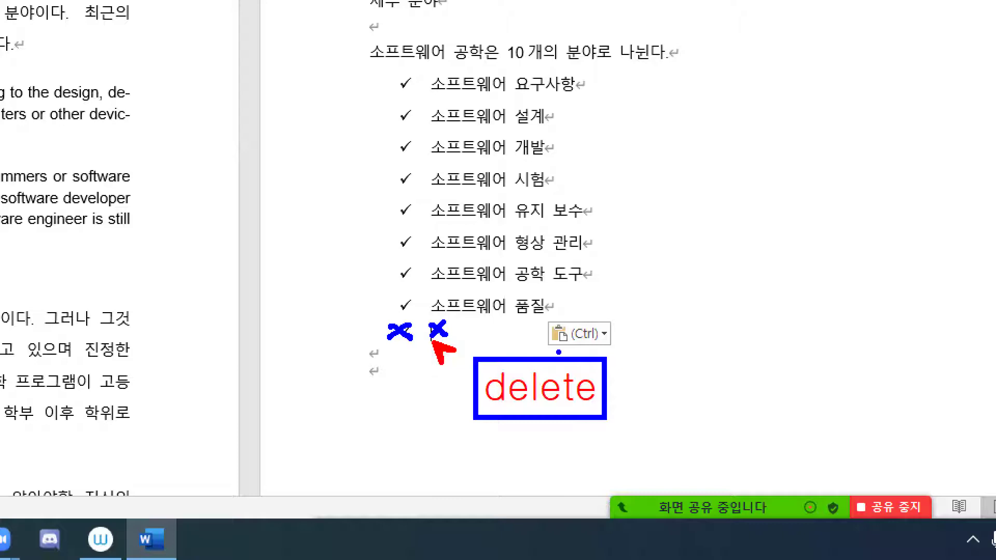
{"action": "key", "text": "e"}
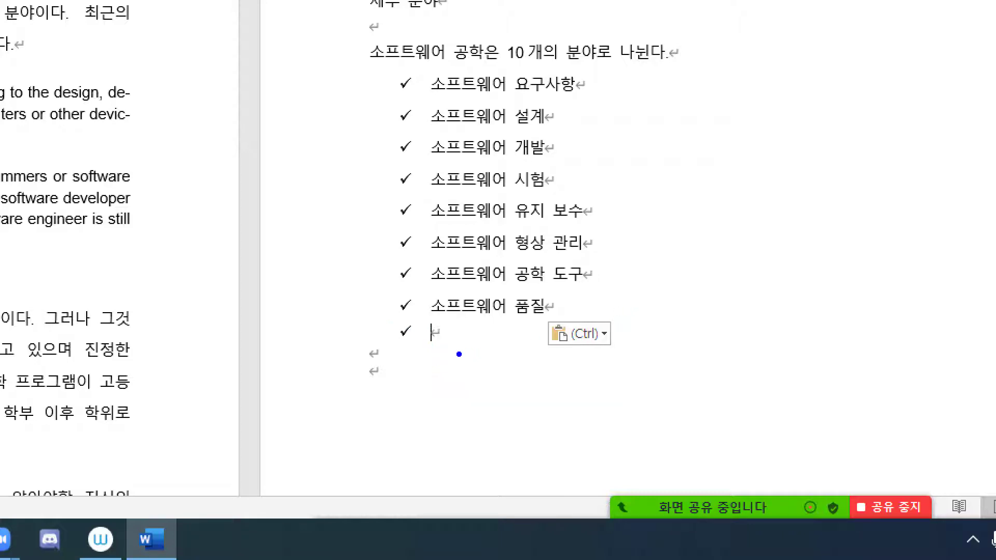
{"action": "left_click_drag", "start_coordinate": [430, 345], "coordinate": [454, 362]}
{"action": "type", "text": "tde"}
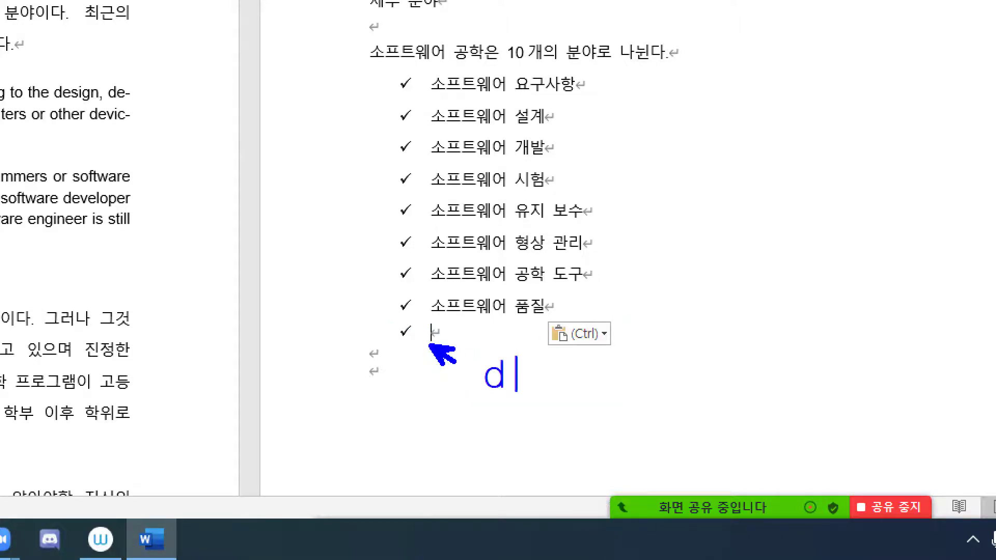
{"action": "type", "text": "lete"}
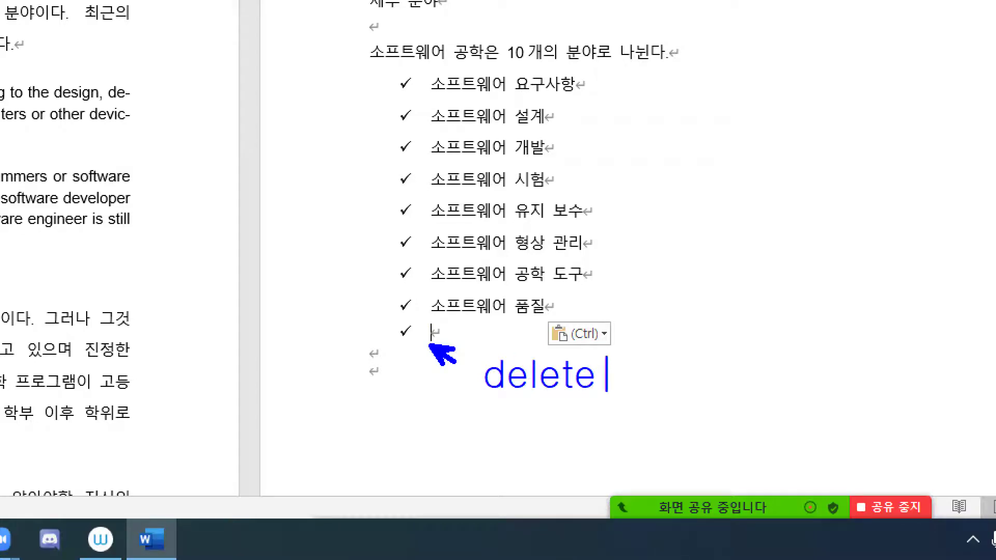
Remove the empty check-mark item below 소프트웨어 품질
{"action": "key", "text": "Escape"}
{"action": "key", "text": "BackSpace"}
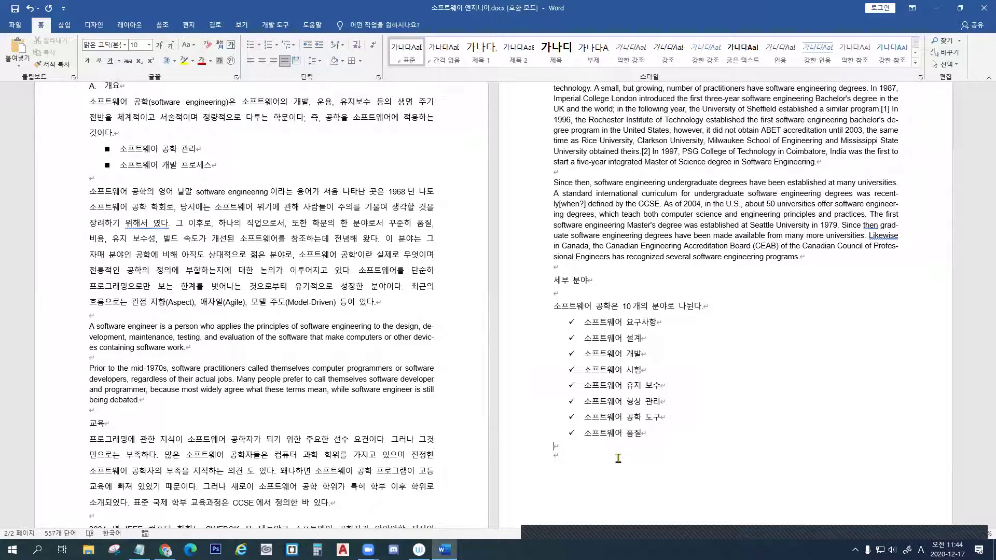
Add an empty check-mark item after 소프트웨어 품질 and delete it again
{"action": "key", "text": "Left"}
{"action": "key", "text": "Return"}
{"action": "key", "text": "ctrl+1"}
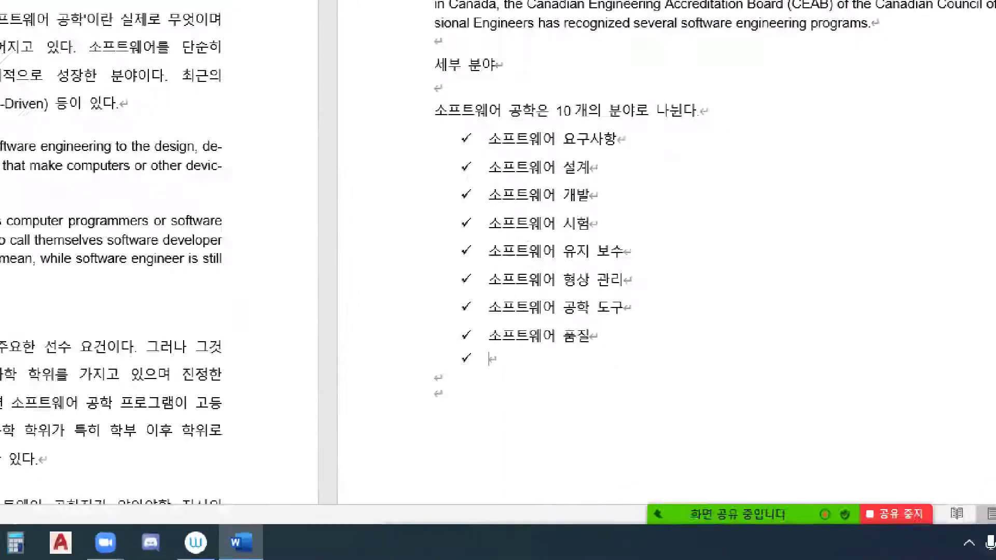
{"action": "left_click", "coordinate": [590, 459]}
{"action": "mouse_move", "coordinate": [487, 334]}
{"action": "left_mouse_down"}
{"action": "mouse_move", "coordinate": [487, 357]}
{"action": "mouse_move", "coordinate": [486, 343]}
{"action": "left_mouse_up"}
{"action": "type", "text": "tdelete"}
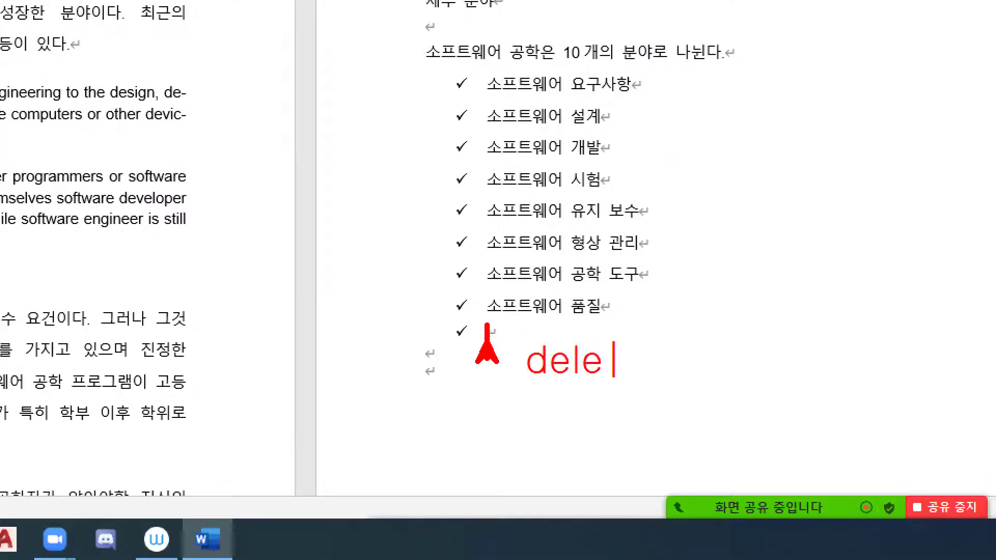
{"action": "key", "text": "Escape"}
{"action": "key", "text": "b"}
{"action": "mouse_move", "coordinate": [498, 325]}
{"action": "left_mouse_down"}
{"action": "mouse_move", "coordinate": [502, 334]}
{"action": "mouse_move", "coordinate": [452, 343]}
{"action": "left_mouse_up"}
{"action": "left_click_drag", "start_coordinate": [448, 330], "coordinate": [467, 341]}
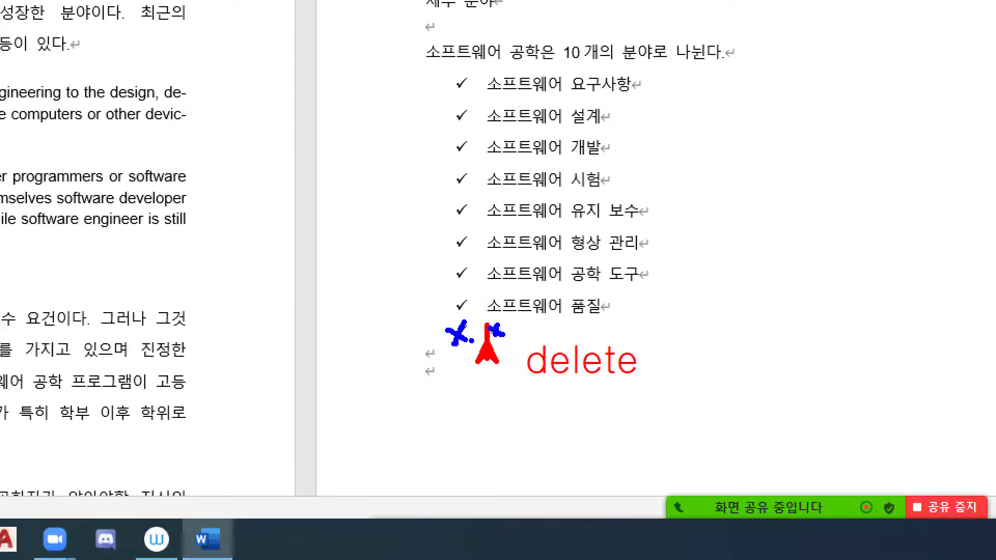
{"action": "key", "text": "Escape"}
{"action": "key", "text": "Delete"}
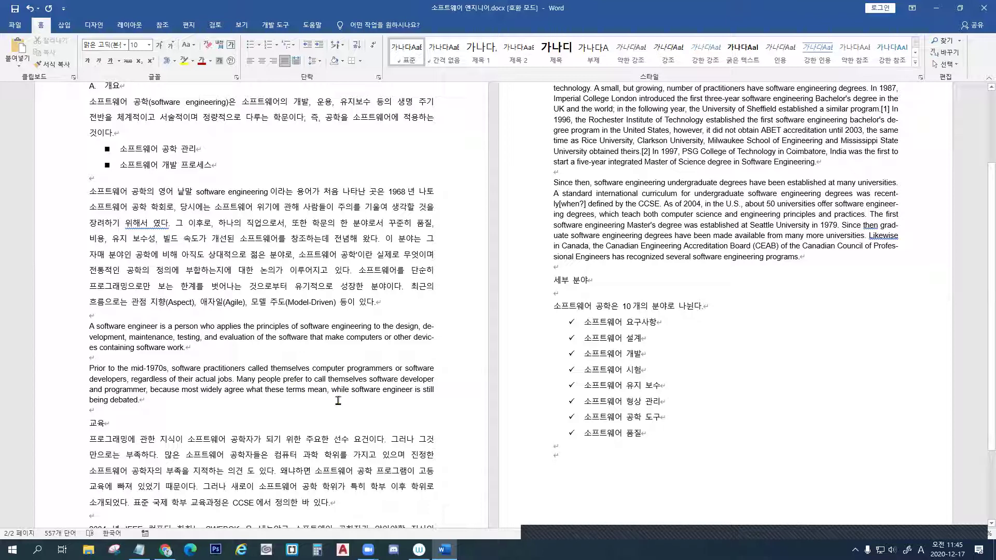
Place the insertion point at the start of the paragraph beginning 프로그래밍에 관한 지식이 under the heading 교육
{"action": "scroll", "coordinate": [361, 377], "scroll_direction": "up", "scroll_amount": 2}
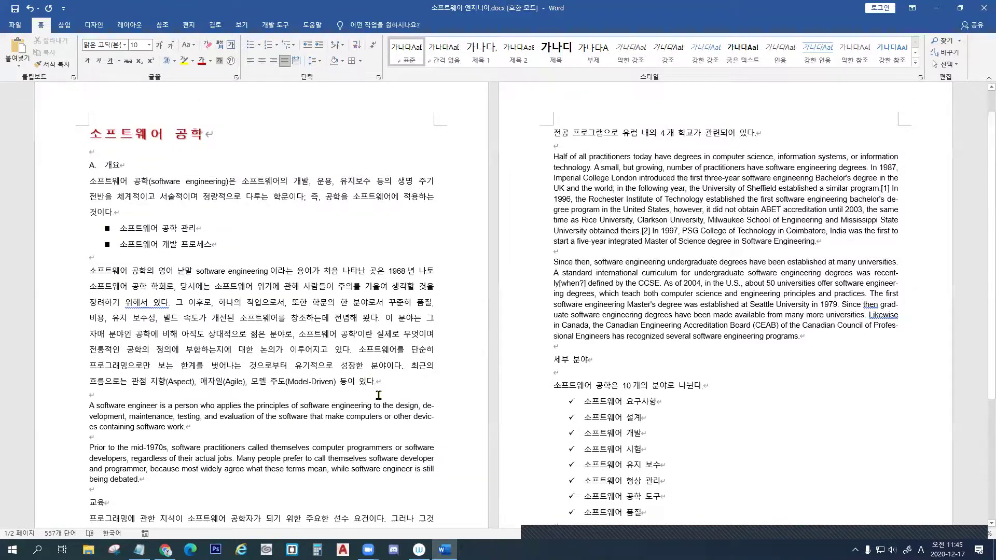
{"action": "scroll", "coordinate": [377, 391], "scroll_direction": "down", "scroll_amount": 5}
{"action": "scroll", "coordinate": [379, 393], "scroll_direction": "down", "scroll_amount": 1}
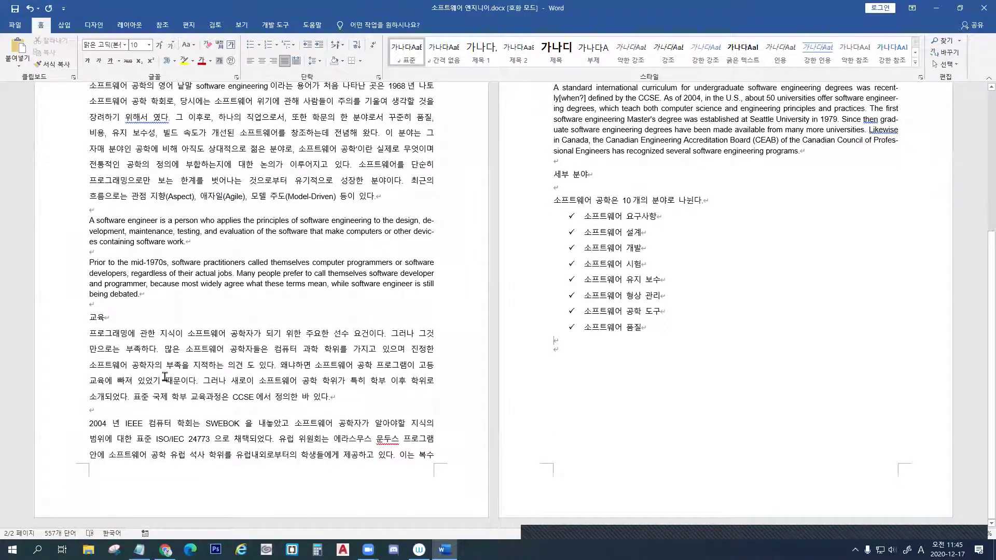
{"action": "double_click", "coordinate": [51, 336]}
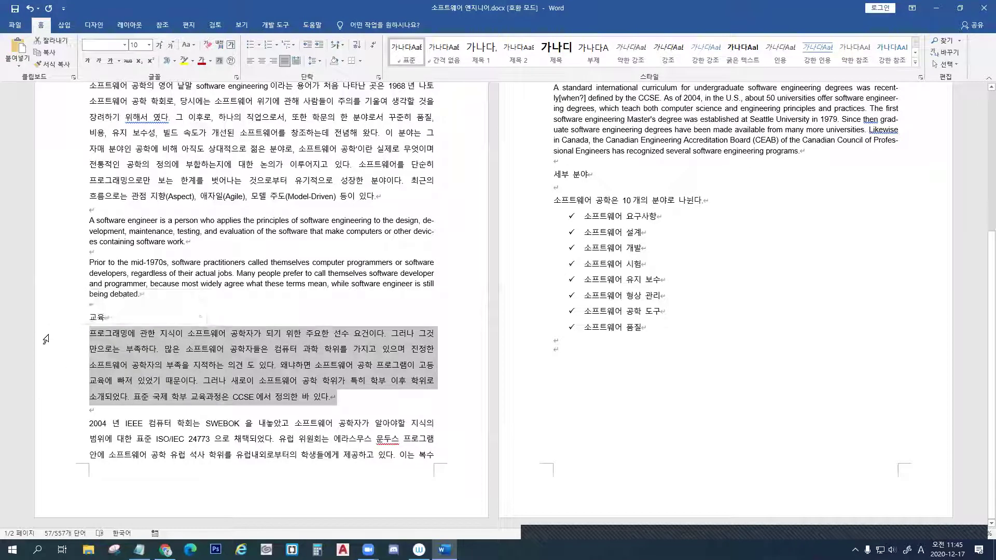
{"action": "double_click", "coordinate": [46, 339]}
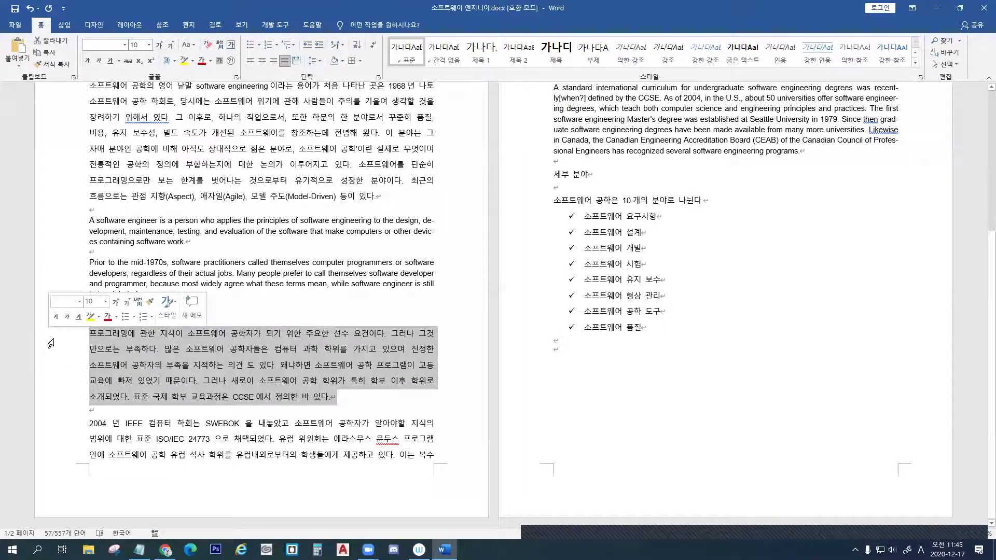
{"action": "left_click", "coordinate": [92, 337]}
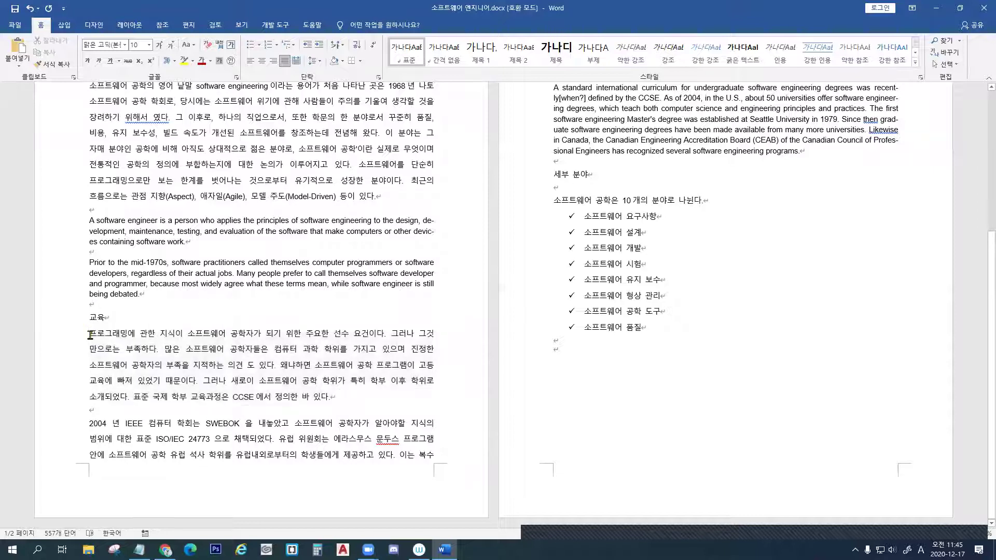
{"action": "left_click_drag", "start_coordinate": [89, 327], "coordinate": [120, 406]}
{"action": "left_click_drag", "start_coordinate": [124, 336], "coordinate": [156, 337]}
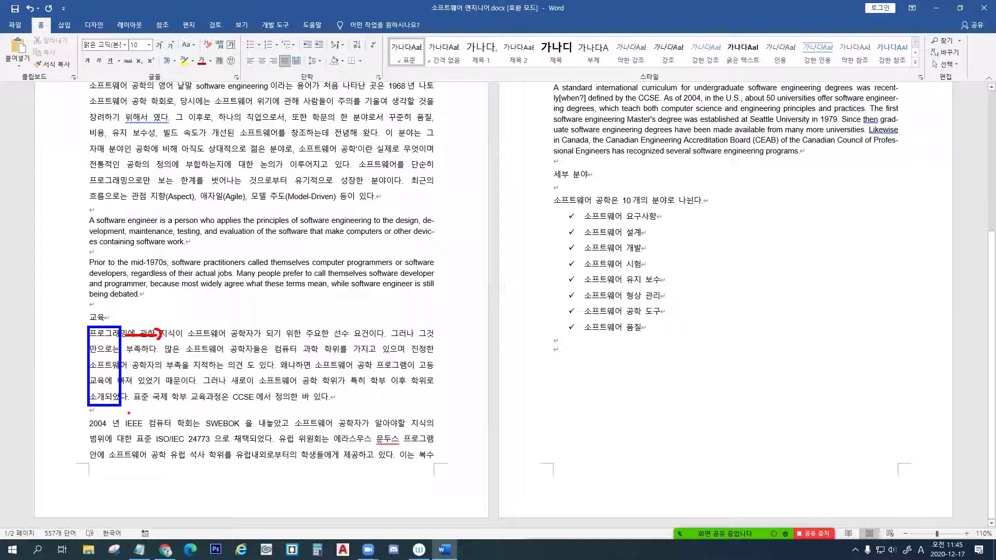
{"action": "left_click_drag", "start_coordinate": [132, 410], "coordinate": [132, 407]}
{"action": "key", "text": "Escape"}
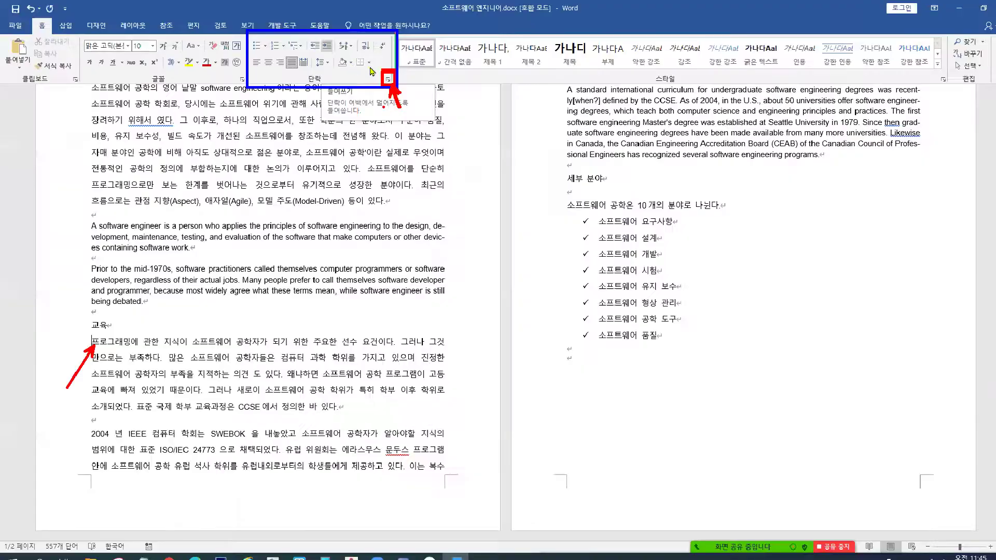
{"action": "key", "text": "Escape"}
Set the left indent of the paragraph beginning 프로그래밍에 관한 지식이 to 3 글자 in the paragraph settings
{"action": "left_click", "coordinate": [618, 155]}
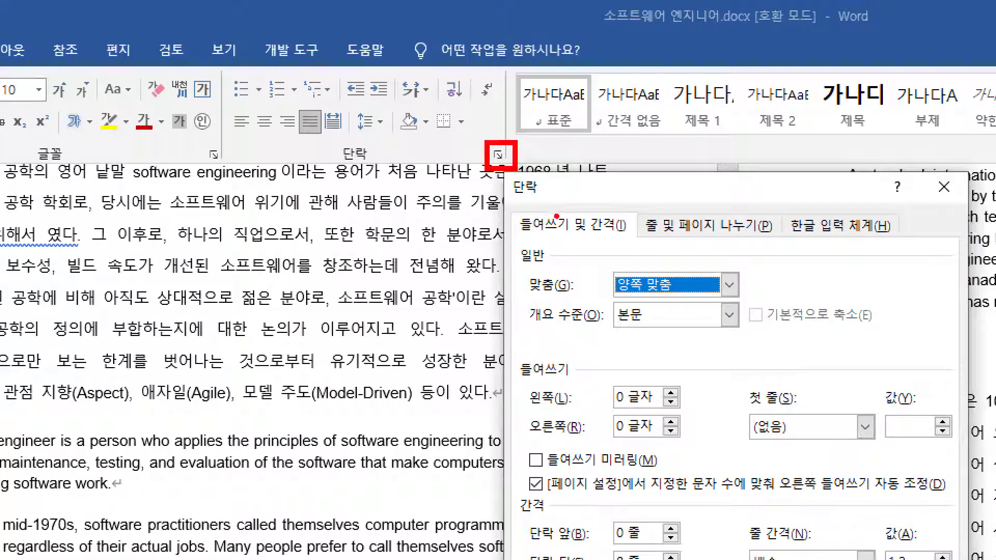
{"action": "left_click_drag", "start_coordinate": [524, 236], "coordinate": [628, 236]}
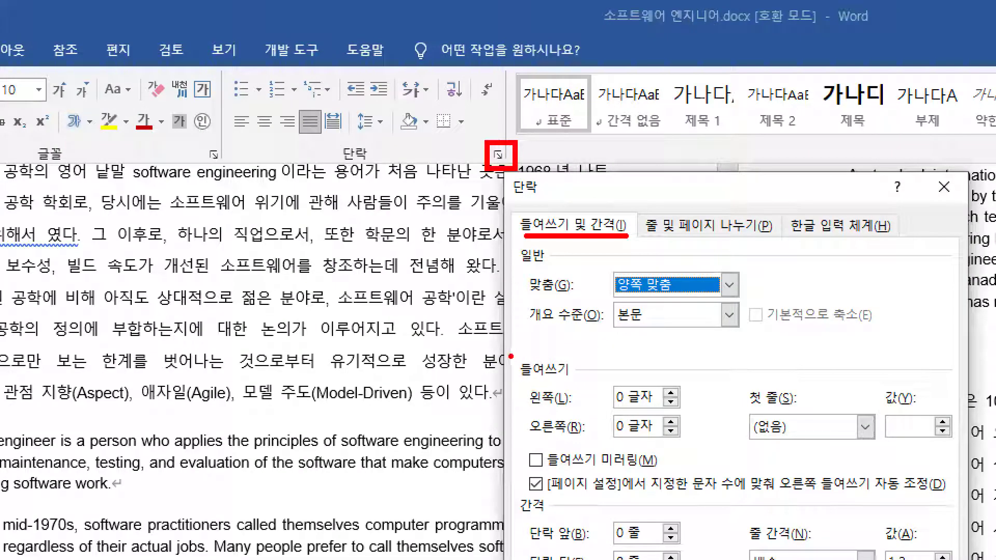
{"action": "left_click_drag", "start_coordinate": [524, 408], "coordinate": [673, 408]}
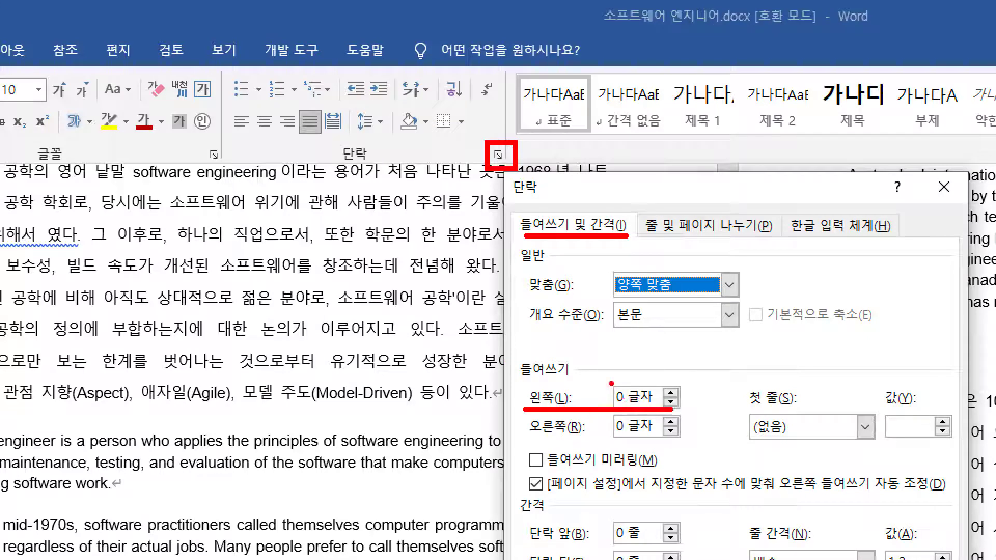
{"action": "mouse_move", "coordinate": [521, 381]}
{"action": "left_mouse_down"}
{"action": "mouse_move", "coordinate": [574, 380]}
{"action": "mouse_move", "coordinate": [620, 404]}
{"action": "mouse_move", "coordinate": [606, 403]}
{"action": "left_mouse_up"}
{"action": "key", "text": "Escape"}
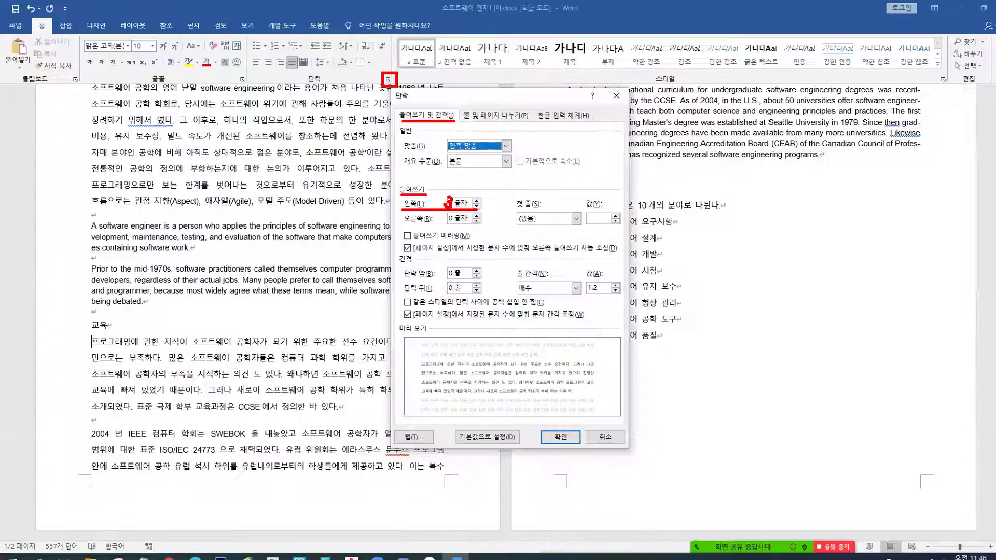
{"action": "left_click_drag", "start_coordinate": [441, 198], "coordinate": [431, 201]}
{"action": "type", "text": "3"}
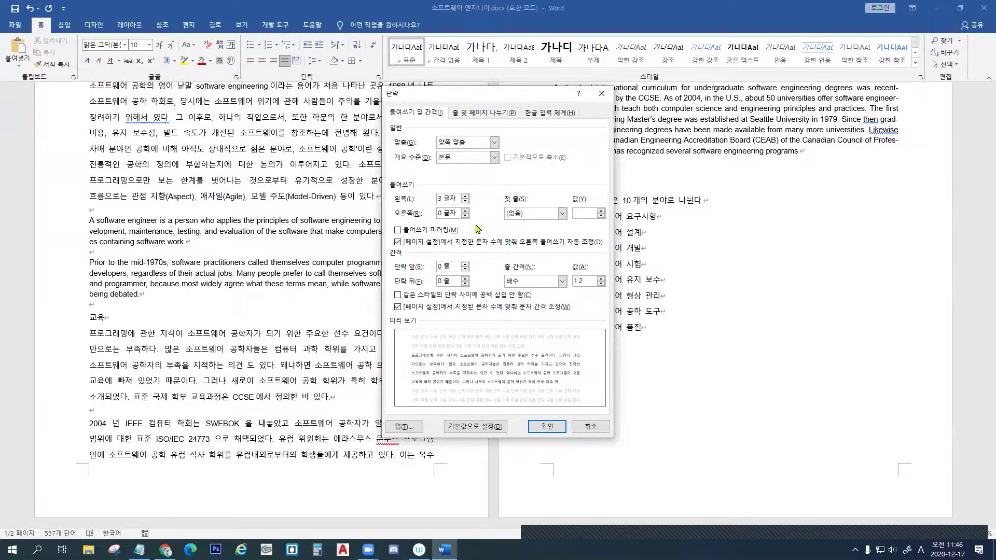
Choose 첫 줄 as the special indent type for the paragraph under 교육
{"action": "key", "text": "ctrl+1"}
{"action": "left_click_drag", "start_coordinate": [368, 254], "coordinate": [511, 254]}
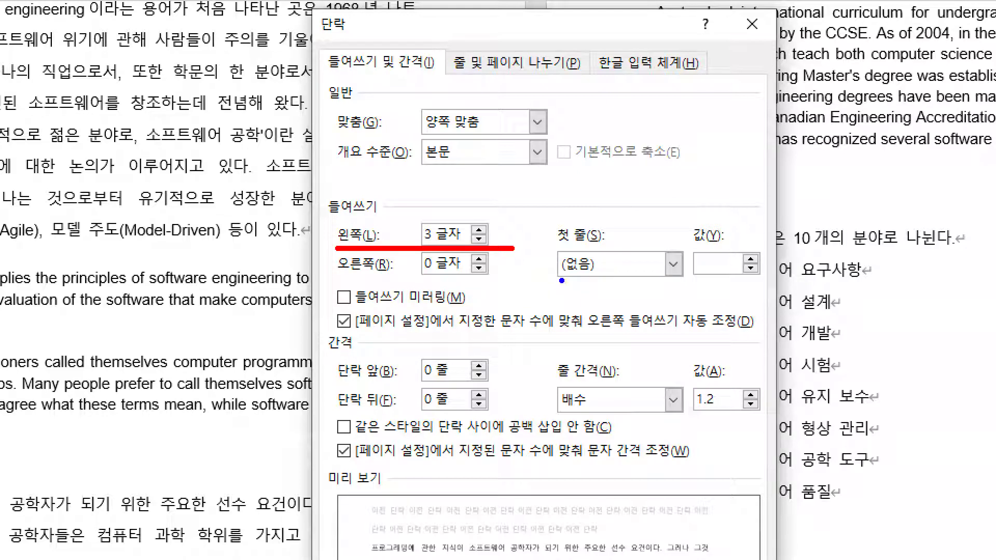
{"action": "left_click_drag", "start_coordinate": [561, 281], "coordinate": [669, 279]}
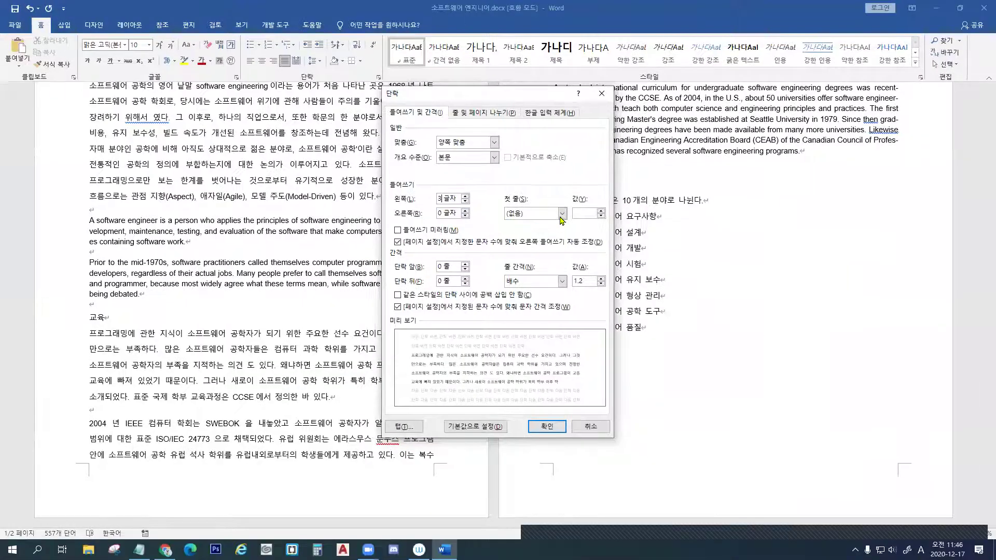
{"action": "left_click", "coordinate": [557, 219]}
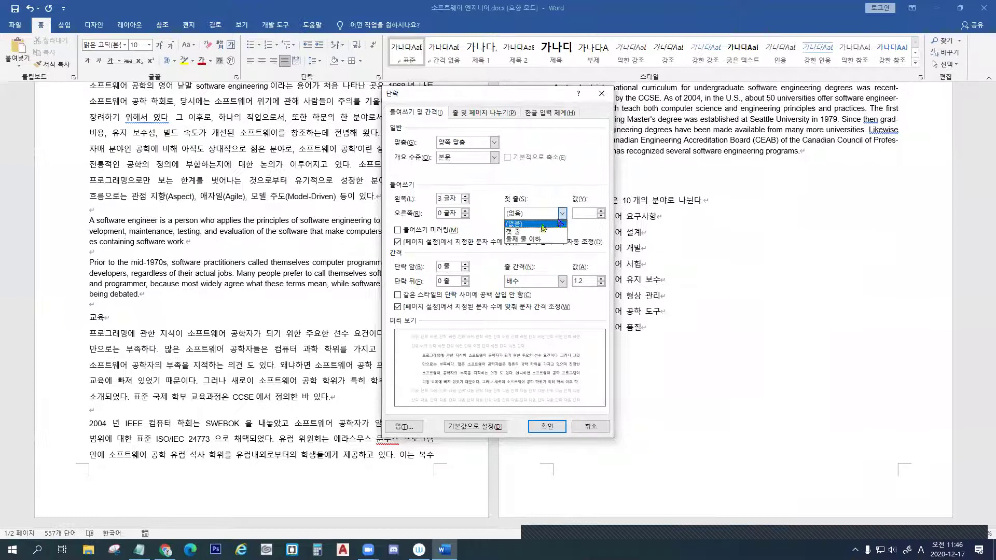
{"action": "left_click", "coordinate": [557, 235]}
{"action": "left_click", "coordinate": [561, 213]}
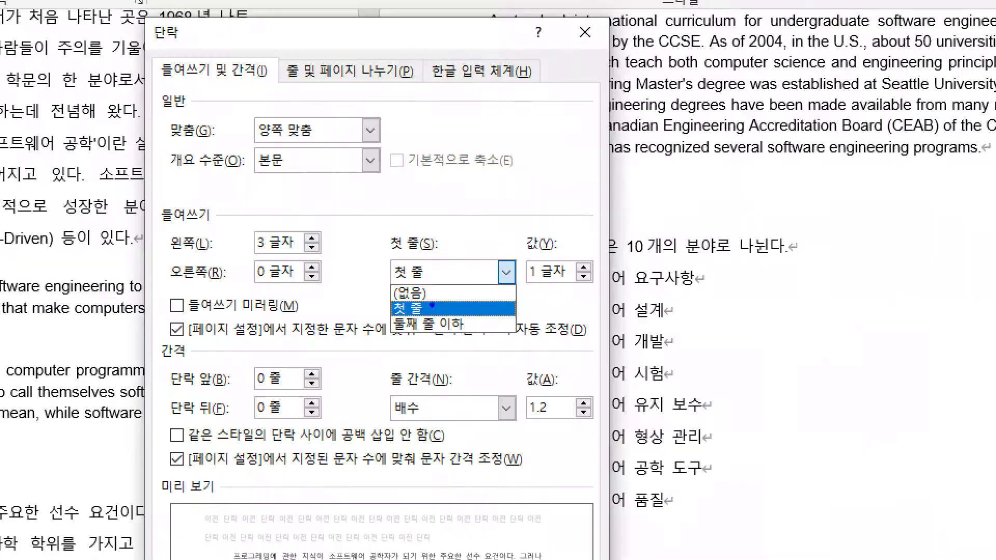
Set the paragraph's first-line indent value to 5 글자
{"action": "left_click_drag", "start_coordinate": [425, 307], "coordinate": [439, 291]}
{"action": "key", "text": "g"}
{"action": "key", "text": "r"}
{"action": "mouse_move", "coordinate": [534, 263]}
{"action": "left_mouse_down"}
{"action": "mouse_move", "coordinate": [527, 268]}
{"action": "mouse_move", "coordinate": [543, 261]}
{"action": "left_mouse_up"}
{"action": "key", "text": "Escape"}
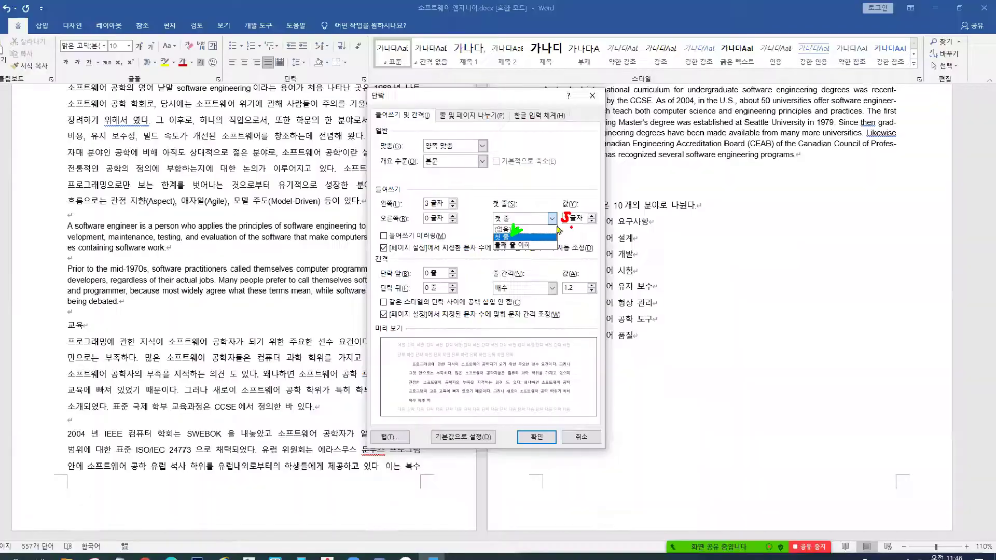
{"action": "double_click", "coordinate": [578, 215]}
{"action": "type", "text": "5"}
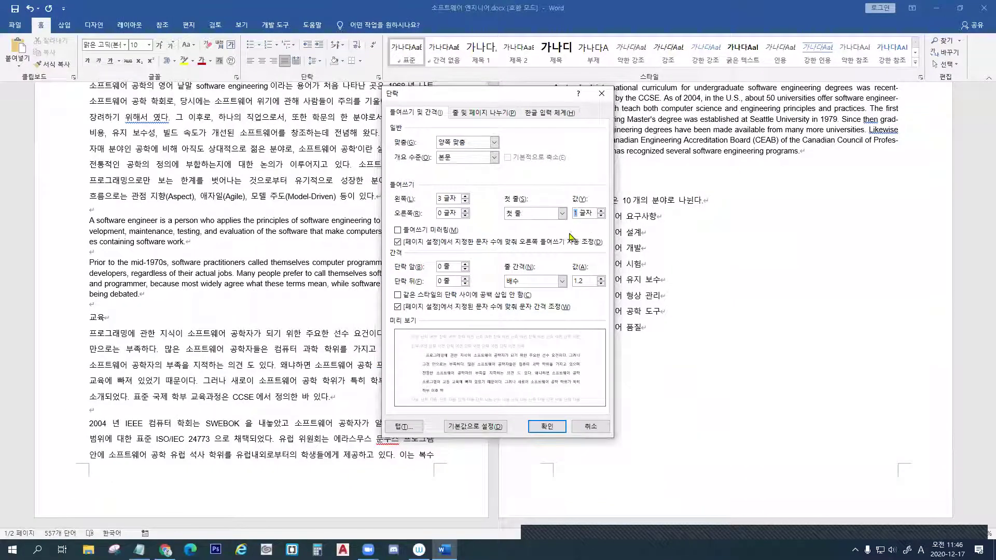
{"action": "key", "text": "ctrl+1"}
{"action": "left_click", "coordinate": [490, 265]}
{"action": "left_click_drag", "start_coordinate": [490, 261], "coordinate": [517, 259]}
{"action": "left_click_drag", "start_coordinate": [625, 260], "coordinate": [670, 260]}
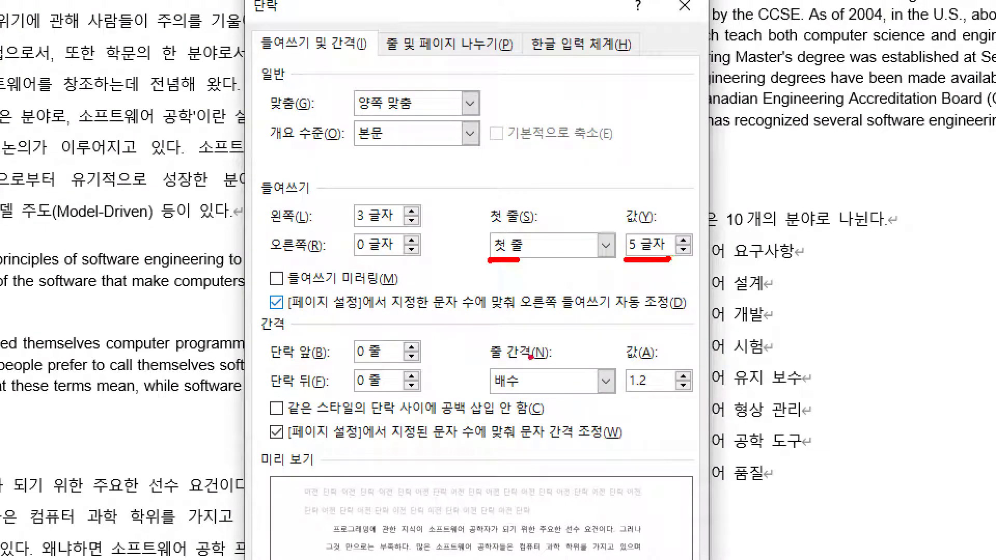
Set the spacing after the paragraph (단락 뒤) to 1 줄
{"action": "left_click_drag", "start_coordinate": [280, 394], "coordinate": [403, 395]}
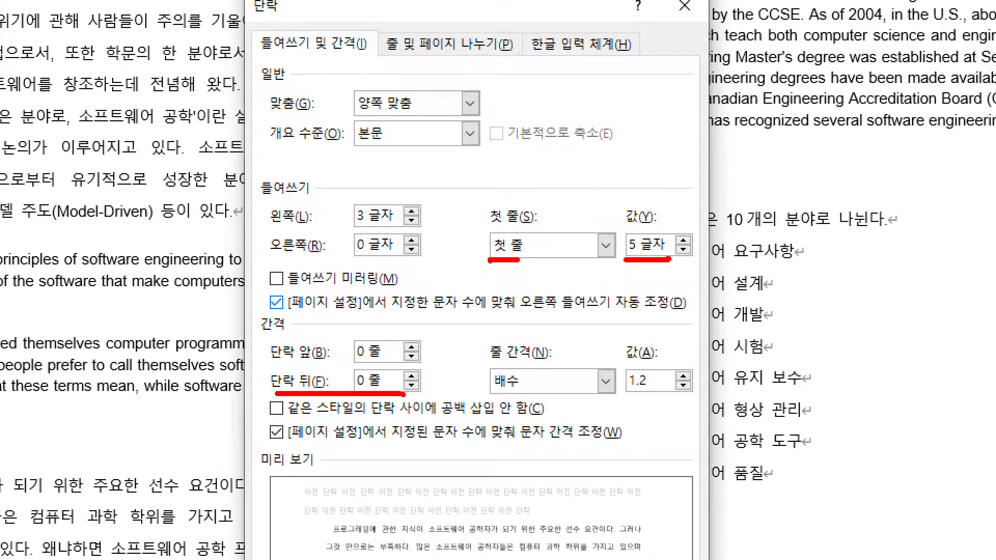
{"action": "key", "text": "Escape"}
{"action": "left_click_drag", "start_coordinate": [443, 285], "coordinate": [438, 284]}
{"action": "type", "text": "1"}
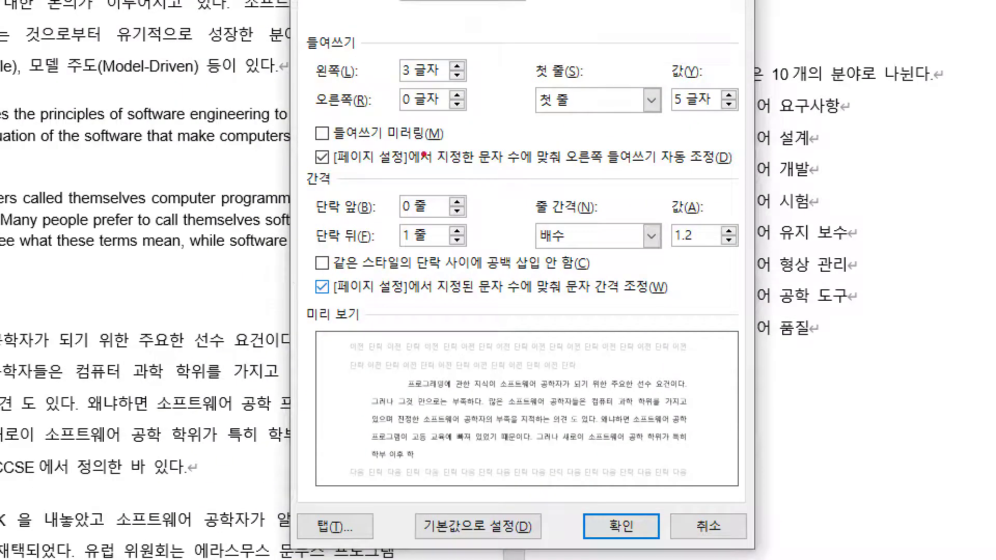
Check the indent and spacing values against the preview and apply the settings to the paragraph under 교육
{"action": "left_click_drag", "start_coordinate": [393, 205], "coordinate": [457, 205]}
{"action": "left_click_drag", "start_coordinate": [440, 84], "coordinate": [444, 84]}
{"action": "mouse_move", "coordinate": [534, 92]}
{"action": "left_mouse_down"}
{"action": "mouse_move", "coordinate": [539, 112]}
{"action": "mouse_move", "coordinate": [568, 108]}
{"action": "mouse_move", "coordinate": [560, 85]}
{"action": "mouse_move", "coordinate": [573, 110]}
{"action": "left_mouse_up"}
{"action": "left_click_drag", "start_coordinate": [537, 117], "coordinate": [723, 117]}
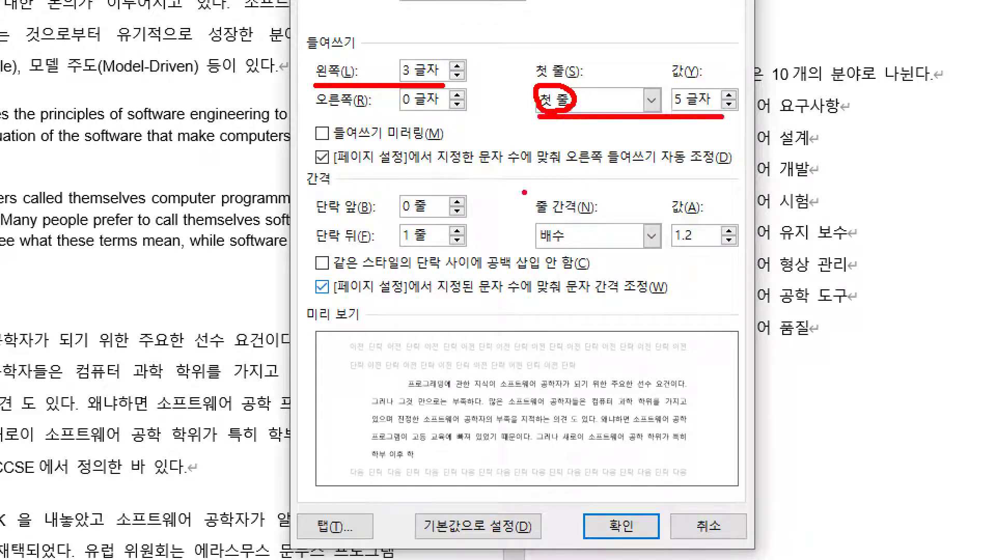
{"action": "left_click_drag", "start_coordinate": [314, 243], "coordinate": [415, 248]}
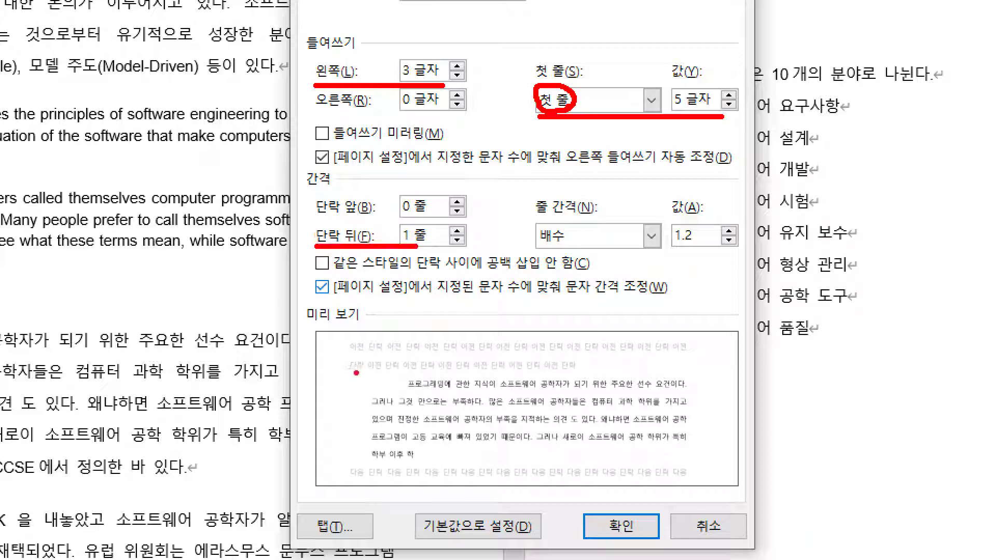
{"action": "left_click_drag", "start_coordinate": [346, 369], "coordinate": [369, 455]}
{"action": "mouse_move", "coordinate": [374, 384]}
{"action": "left_mouse_down"}
{"action": "mouse_move", "coordinate": [403, 378]}
{"action": "mouse_move", "coordinate": [404, 389]}
{"action": "left_mouse_up"}
{"action": "mouse_move", "coordinate": [370, 463]}
{"action": "left_mouse_down"}
{"action": "mouse_move", "coordinate": [370, 473]}
{"action": "mouse_move", "coordinate": [362, 467]}
{"action": "left_mouse_up"}
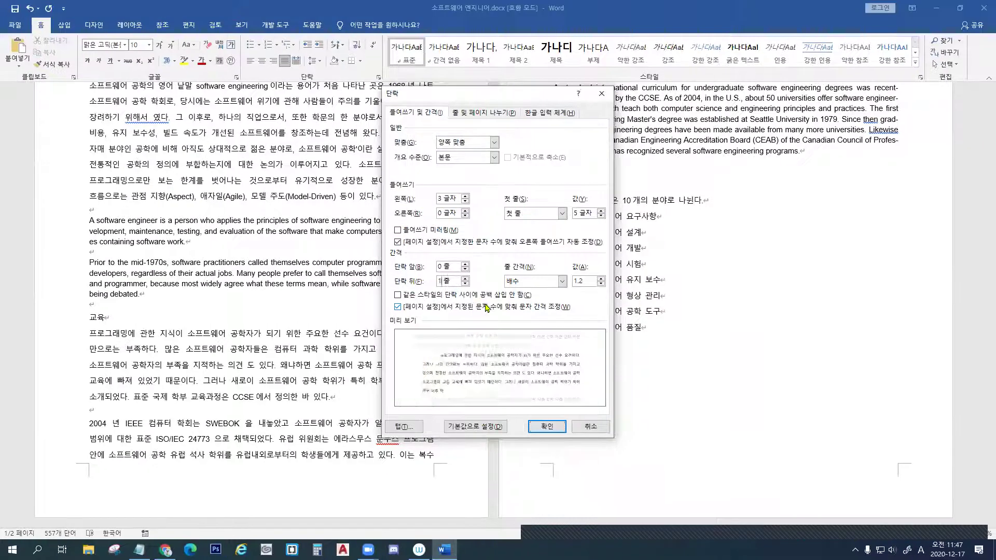
{"action": "left_click", "coordinate": [621, 526]}
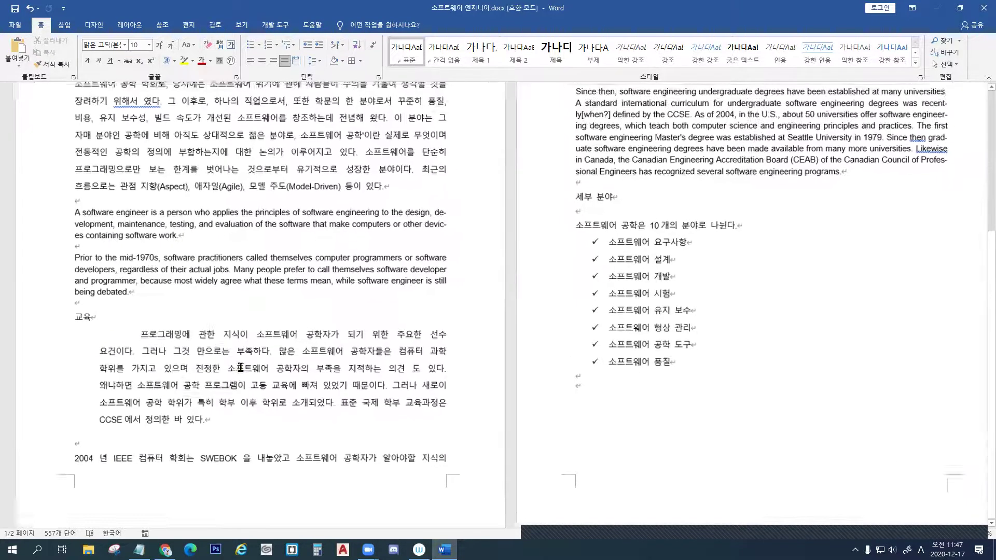
Select the whole paragraph beginning 2004 년 IEEE, which runs across the page boundary
{"action": "scroll", "coordinate": [239, 369], "scroll_direction": "up", "scroll_amount": 1, "text": "ctrl"}
{"action": "scroll", "coordinate": [301, 360], "scroll_direction": "down", "scroll_amount": 5}
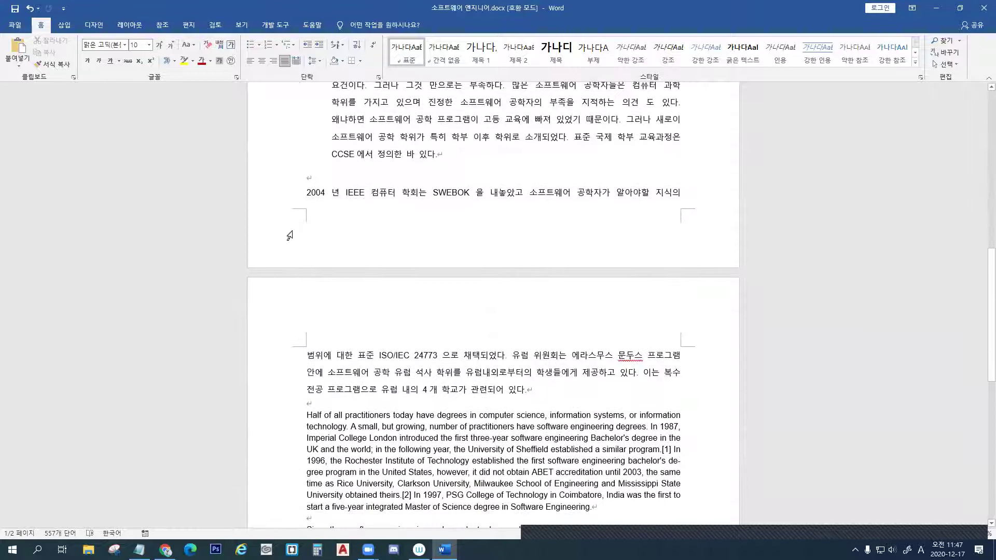
{"action": "left_click", "coordinate": [271, 198]}
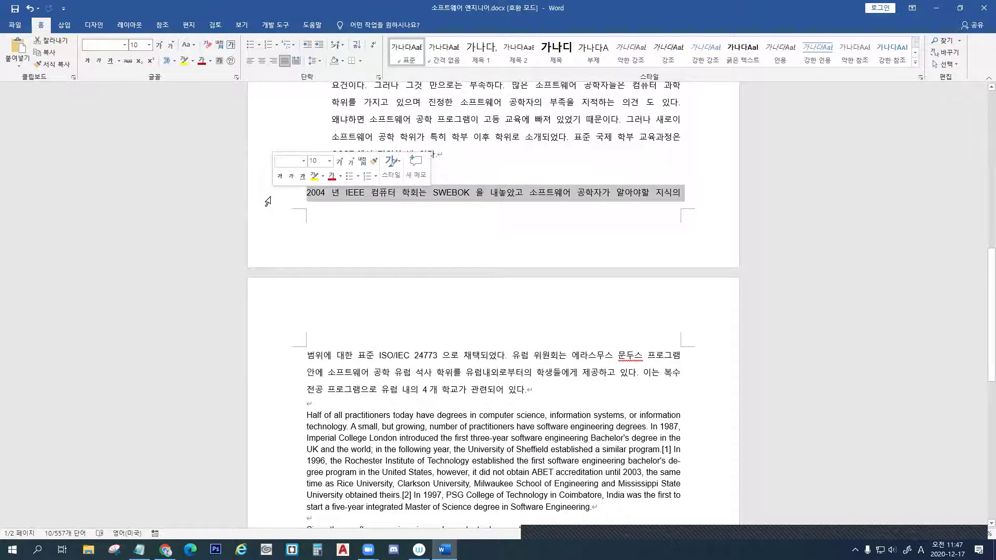
{"action": "double_click", "coordinate": [264, 201]}
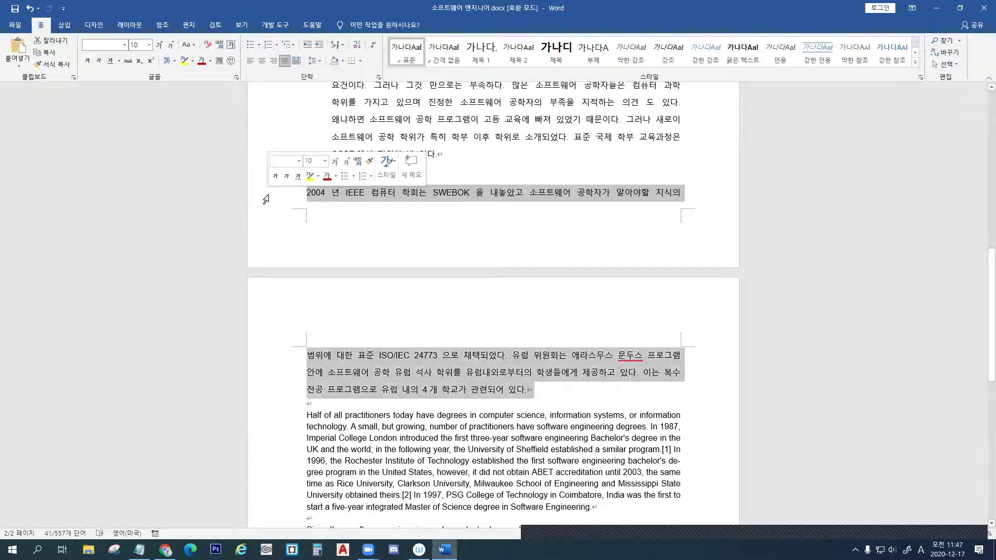
{"action": "mouse_move", "coordinate": [251, 273]}
{"action": "left_mouse_down"}
{"action": "mouse_move", "coordinate": [765, 271]}
{"action": "mouse_move", "coordinate": [747, 273]}
{"action": "left_mouse_up"}
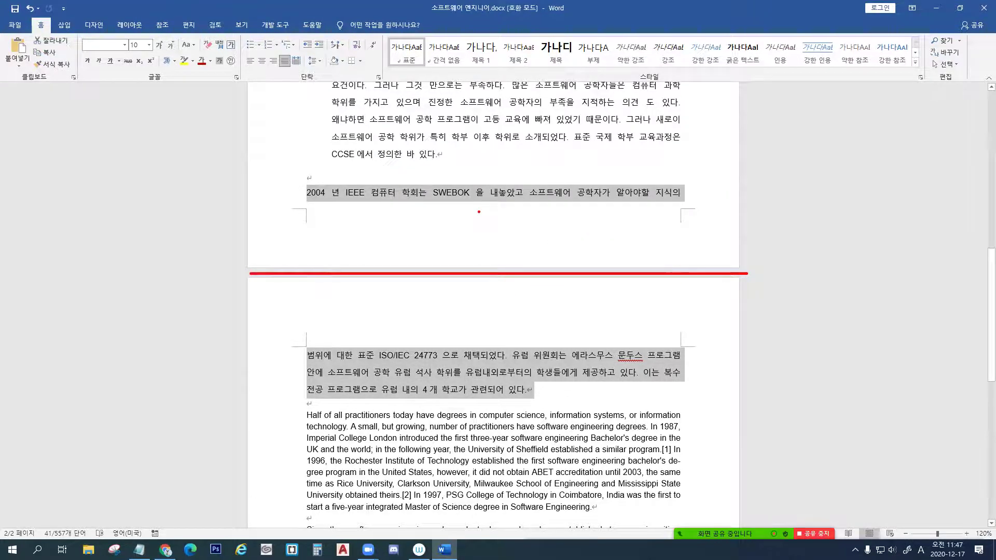
{"action": "left_click_drag", "start_coordinate": [443, 185], "coordinate": [440, 193]}
{"action": "left_click_drag", "start_coordinate": [434, 364], "coordinate": [448, 372]}
{"action": "mouse_move", "coordinate": [477, 256]}
{"action": "left_mouse_down"}
{"action": "mouse_move", "coordinate": [462, 279]}
{"action": "mouse_move", "coordinate": [482, 283]}
{"action": "left_mouse_up"}
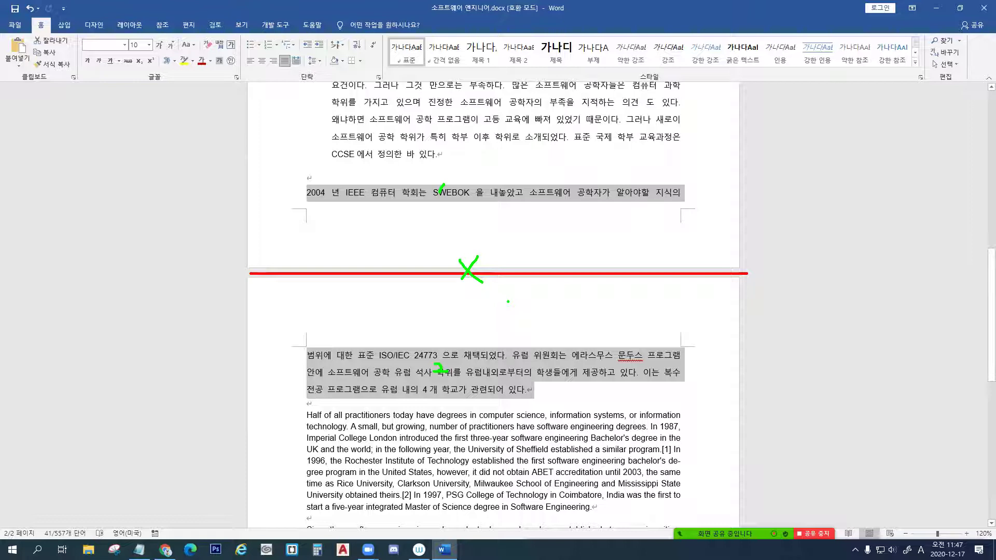
{"action": "left_click_drag", "start_coordinate": [299, 456], "coordinate": [699, 456]}
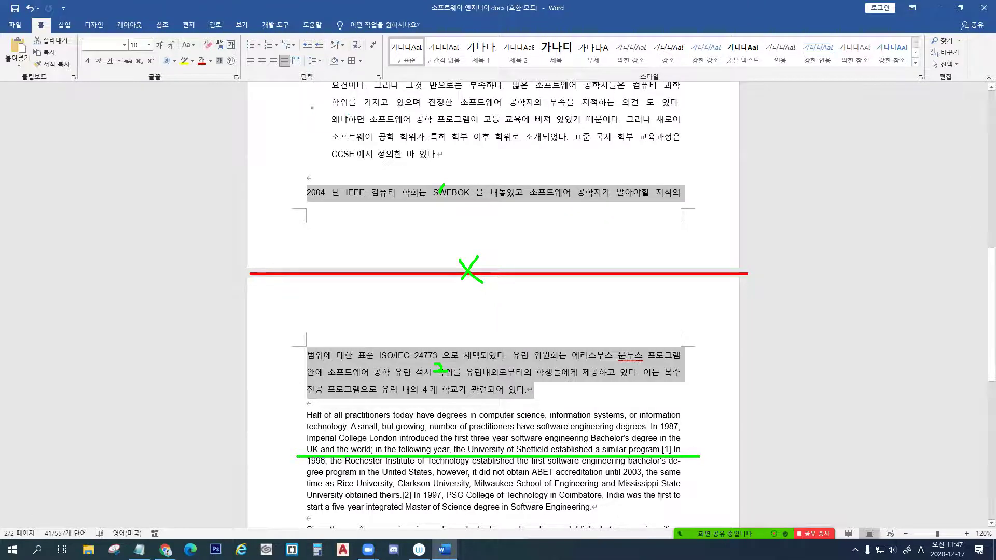
{"action": "left_click_drag", "start_coordinate": [298, 110], "coordinate": [709, 110]}
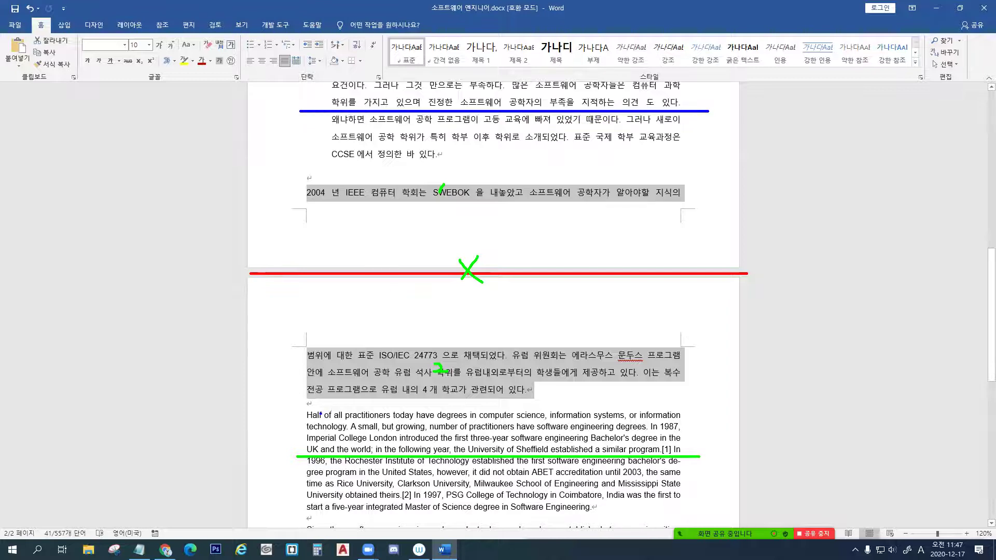
{"action": "mouse_move", "coordinate": [303, 414]}
{"action": "left_mouse_down"}
{"action": "mouse_move", "coordinate": [310, 487]}
{"action": "mouse_move", "coordinate": [328, 510]}
{"action": "left_mouse_up"}
{"action": "left_click_drag", "start_coordinate": [469, 443], "coordinate": [433, 477]}
{"action": "left_click_drag", "start_coordinate": [437, 445], "coordinate": [482, 481]}
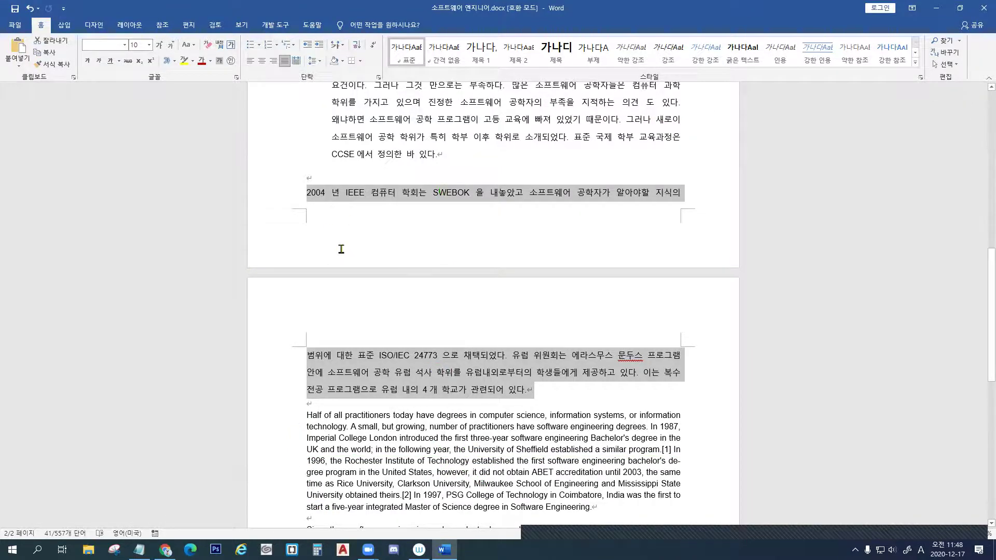
Insert seven empty paragraphs above the heading 교육 to push the text below onto the next page
{"action": "scroll", "coordinate": [419, 287], "scroll_direction": "up", "scroll_amount": 3}
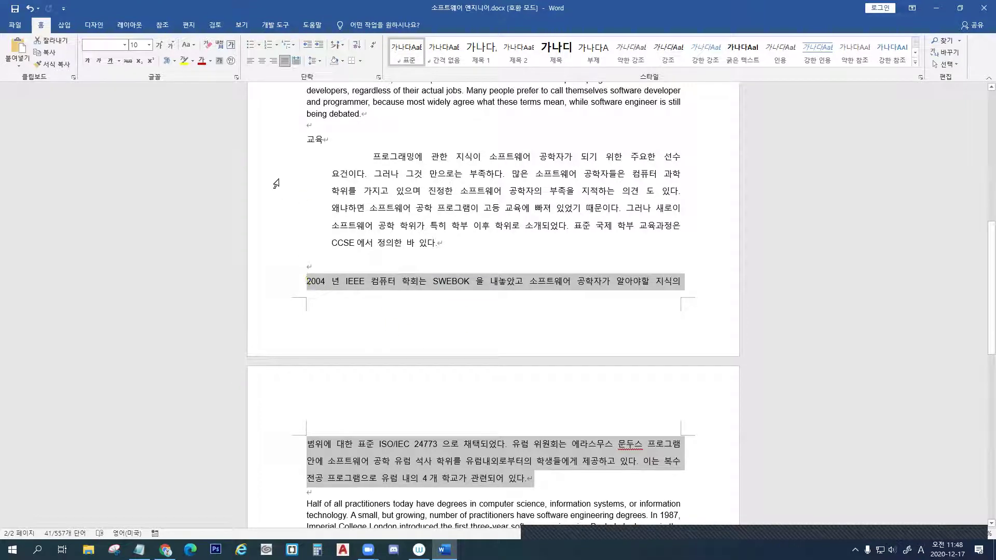
{"action": "left_click", "coordinate": [320, 127]}
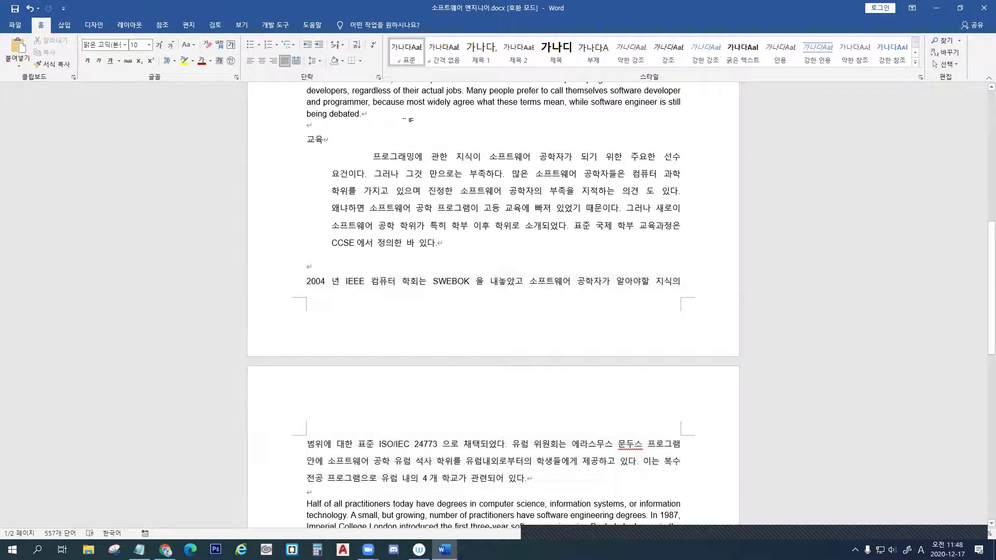
{"action": "key", "text": "Return"}
{"action": "key", "text": "Return"}
{"action": "key", "text": "Return"}
{"action": "key", "text": "Return"}
{"action": "key", "text": "Return"}
{"action": "key", "text": "Return"}
{"action": "key", "text": "Return"}
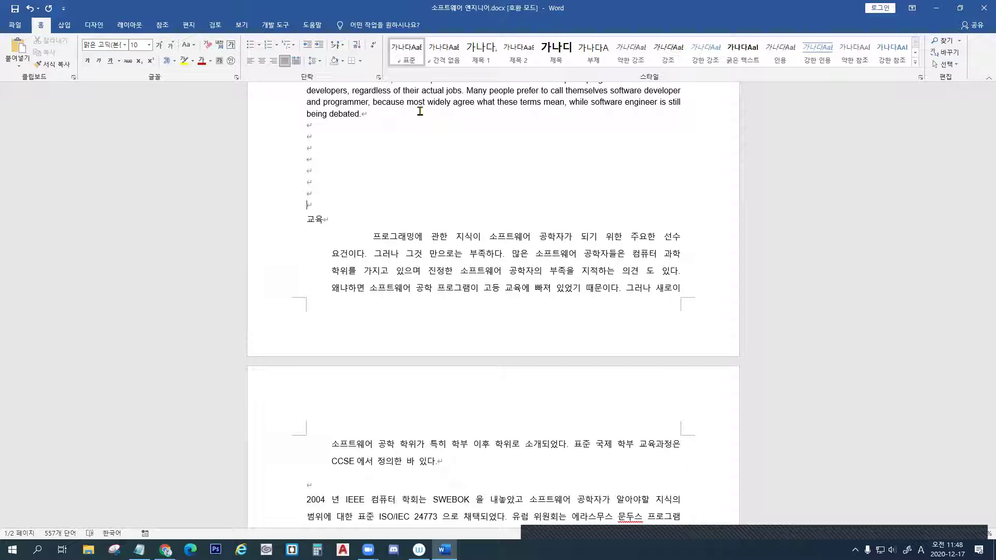
Remove the seven added empty paragraphs above the heading 교육
{"action": "key", "text": "BackSpace"}
{"action": "key", "text": "BackSpace"}
{"action": "key", "text": "BackSpace"}
{"action": "key", "text": "BackSpace"}
{"action": "key", "text": "BackSpace"}
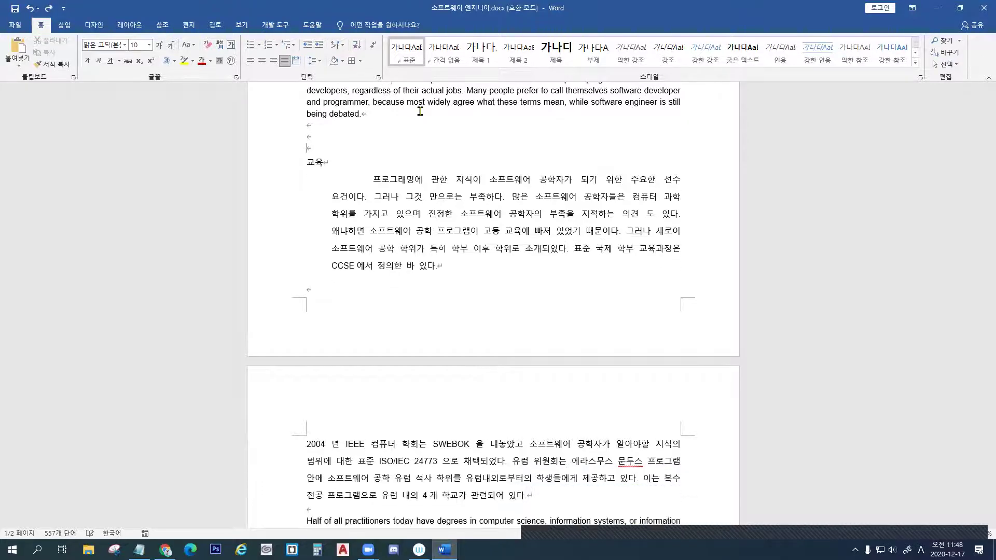
{"action": "key", "text": "BackSpace"}
{"action": "key", "text": "BackSpace"}
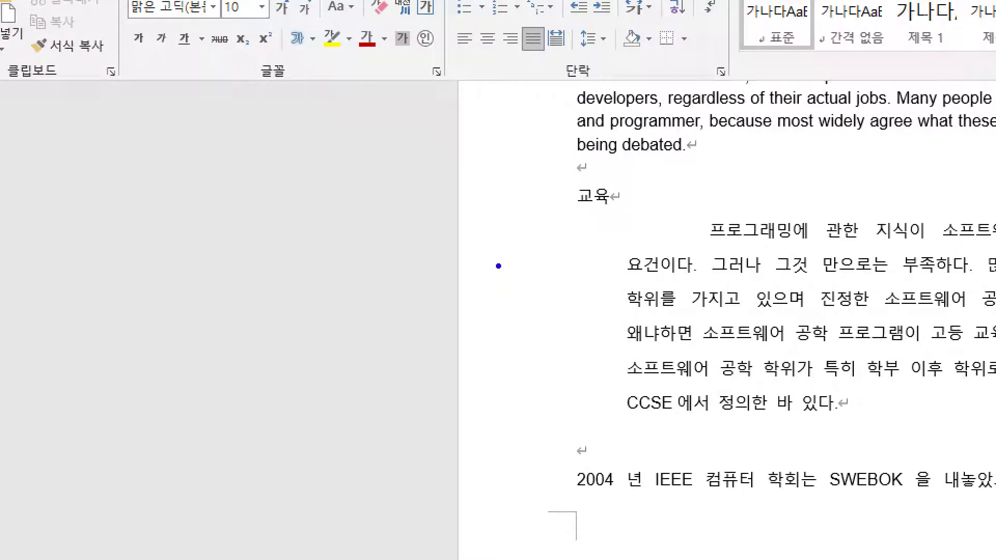
{"action": "mouse_move", "coordinate": [503, 248]}
{"action": "left_mouse_down"}
{"action": "mouse_move", "coordinate": [462, 270]}
{"action": "mouse_move", "coordinate": [474, 319]}
{"action": "left_mouse_up"}
{"action": "mouse_move", "coordinate": [462, 209]}
{"action": "left_mouse_down"}
{"action": "mouse_move", "coordinate": [479, 314]}
{"action": "mouse_move", "coordinate": [527, 366]}
{"action": "left_mouse_up"}
{"action": "type", "text": "tCtr"}
{"action": "type", "text": "l + A"}
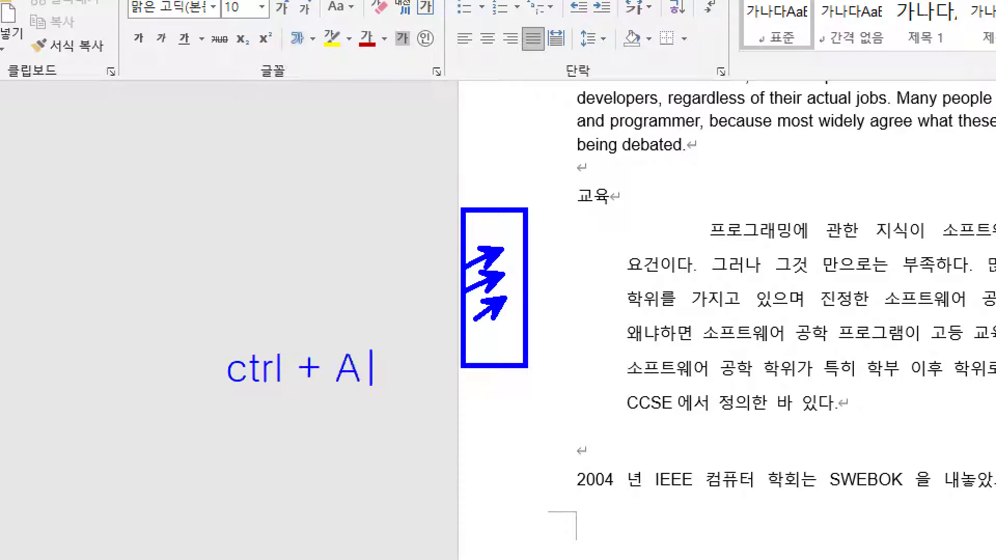
{"action": "left_click_drag", "start_coordinate": [324, 347], "coordinate": [374, 397]}
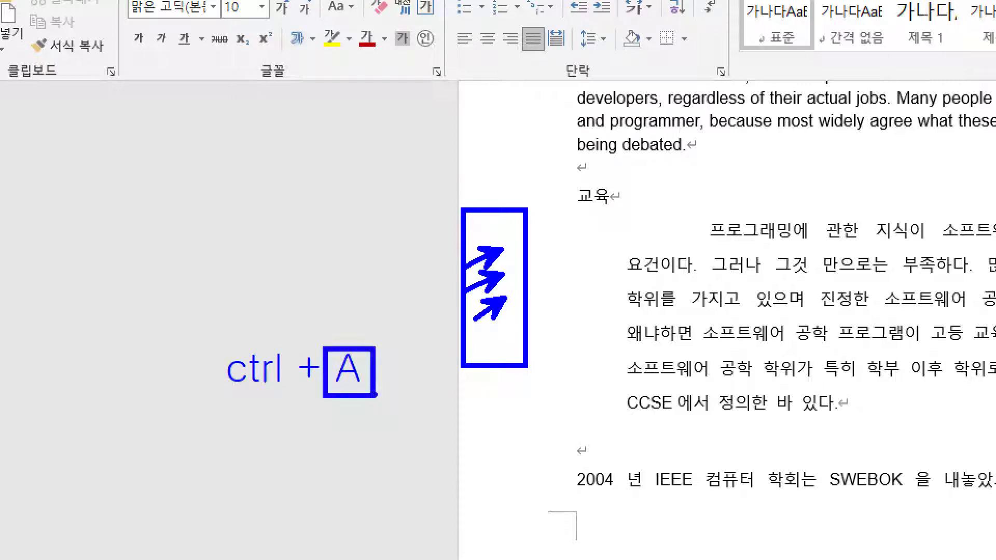
{"action": "key", "text": "r"}
{"action": "mouse_move", "coordinate": [502, 248]}
{"action": "left_mouse_down"}
{"action": "mouse_move", "coordinate": [464, 266]}
{"action": "mouse_move", "coordinate": [465, 292]}
{"action": "left_mouse_up"}
{"action": "left_click_drag", "start_coordinate": [507, 297], "coordinate": [463, 322]}
Select the entire content of the document
{"action": "key", "text": "Escape"}
{"action": "key", "text": "ctrl+a"}
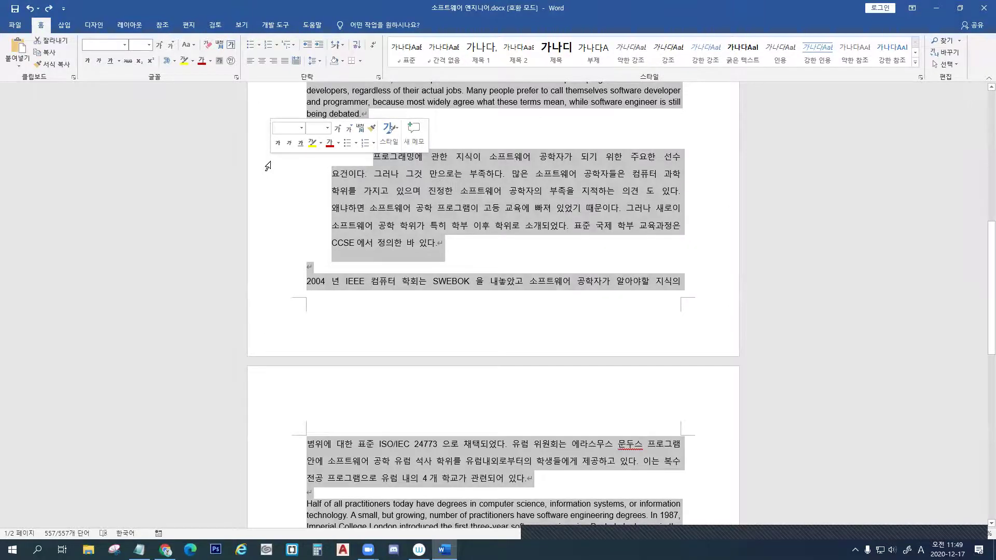
{"action": "key", "text": "ctrl+1"}
{"action": "left_click", "coordinate": [463, 70]}
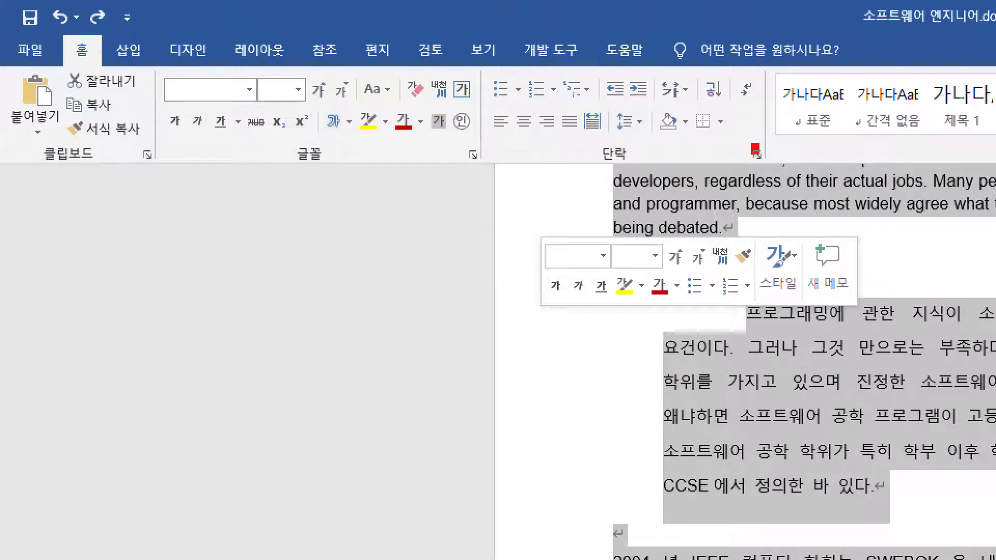
{"action": "mouse_move", "coordinate": [747, 141]}
{"action": "left_mouse_down"}
{"action": "mouse_move", "coordinate": [770, 167]}
{"action": "mouse_move", "coordinate": [732, 187]}
{"action": "left_mouse_up"}
{"action": "mouse_move", "coordinate": [534, 390]}
{"action": "left_mouse_down"}
{"action": "mouse_move", "coordinate": [494, 409]}
{"action": "mouse_move", "coordinate": [508, 432]}
{"action": "mouse_move", "coordinate": [502, 457]}
{"action": "left_mouse_up"}
{"action": "left_click_drag", "start_coordinate": [495, 371], "coordinate": [542, 476]}
{"action": "key", "text": "g"}
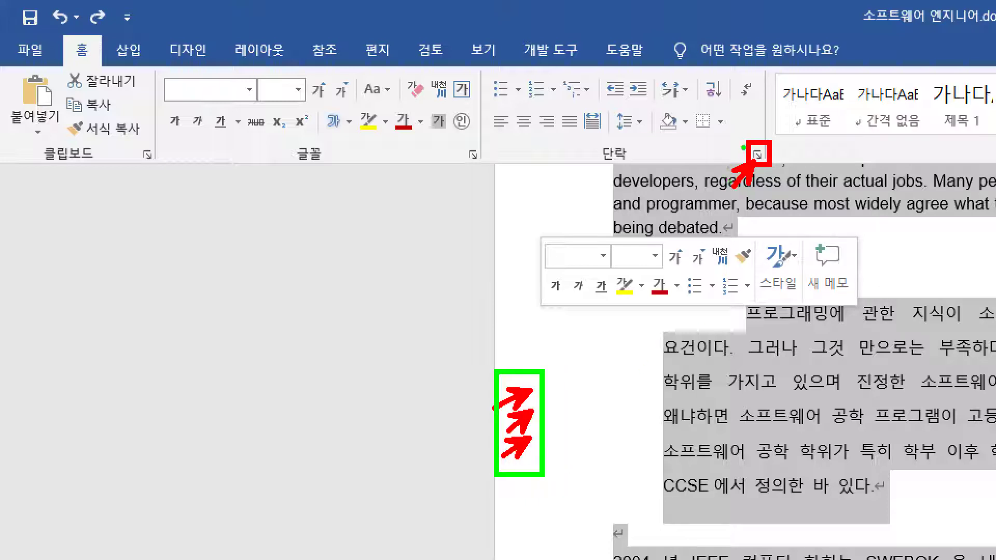
{"action": "left_click_drag", "start_coordinate": [742, 138], "coordinate": [773, 170]}
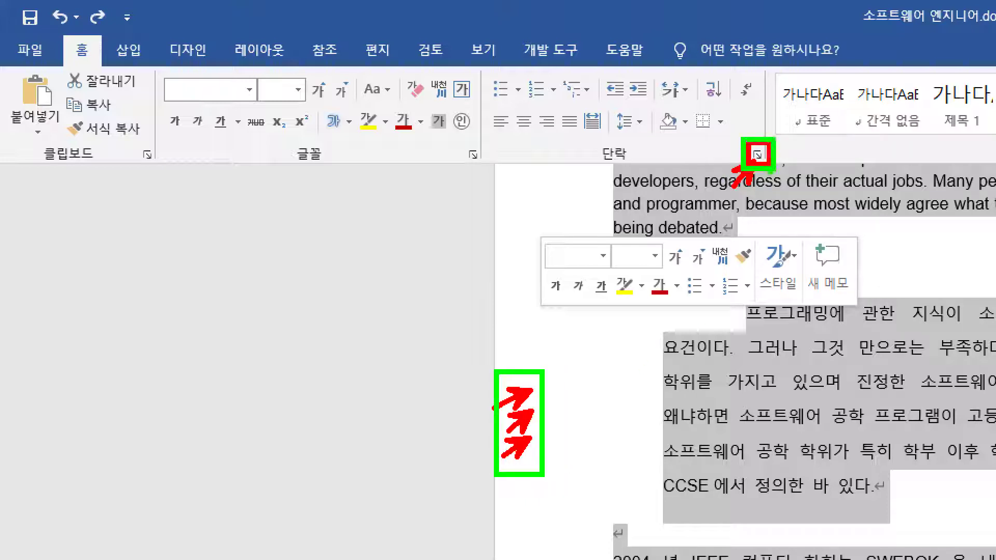
{"action": "key", "text": "Escape"}
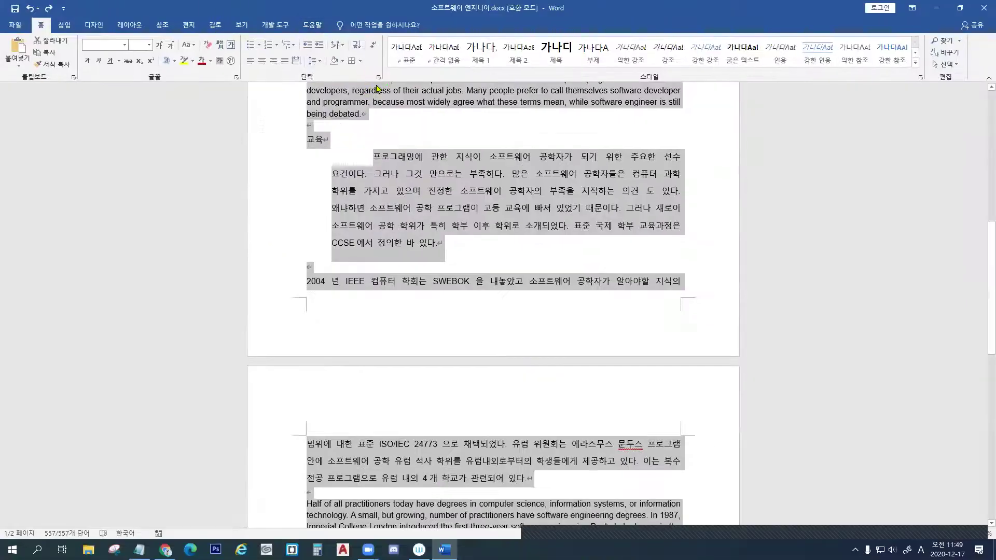
Bring up the paragraph settings for the selected document content and show the line and page break options (줄 및 페이지 나누기)
{"action": "left_click", "coordinate": [379, 77]}
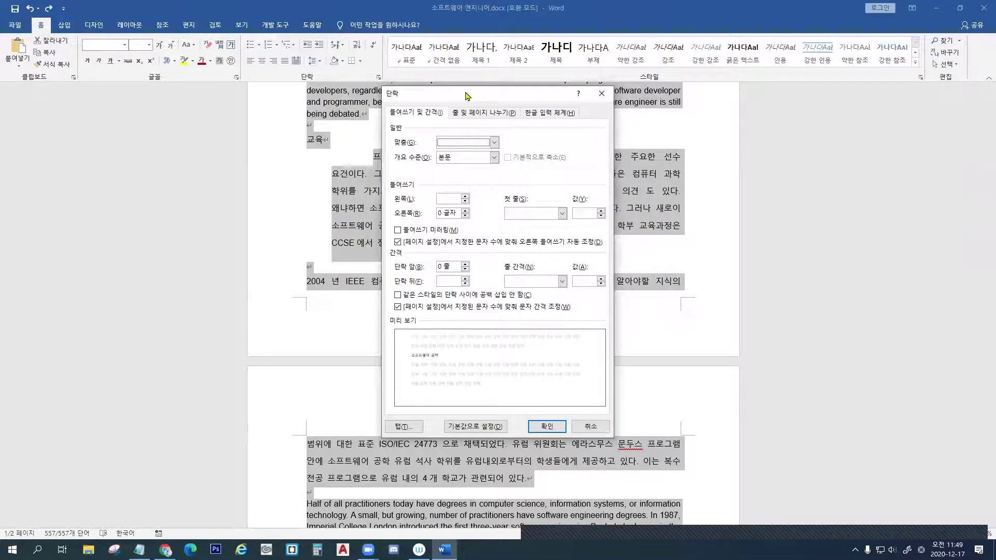
{"action": "left_click_drag", "start_coordinate": [467, 96], "coordinate": [555, 101]}
{"action": "left_click", "coordinate": [562, 121]}
{"action": "left_click", "coordinate": [524, 122]}
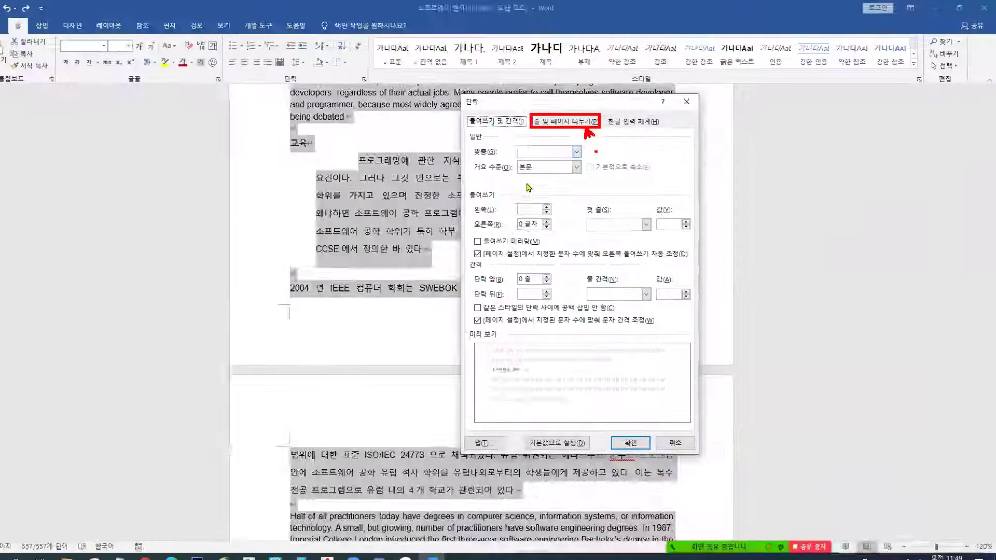
{"action": "left_click", "coordinate": [627, 150]}
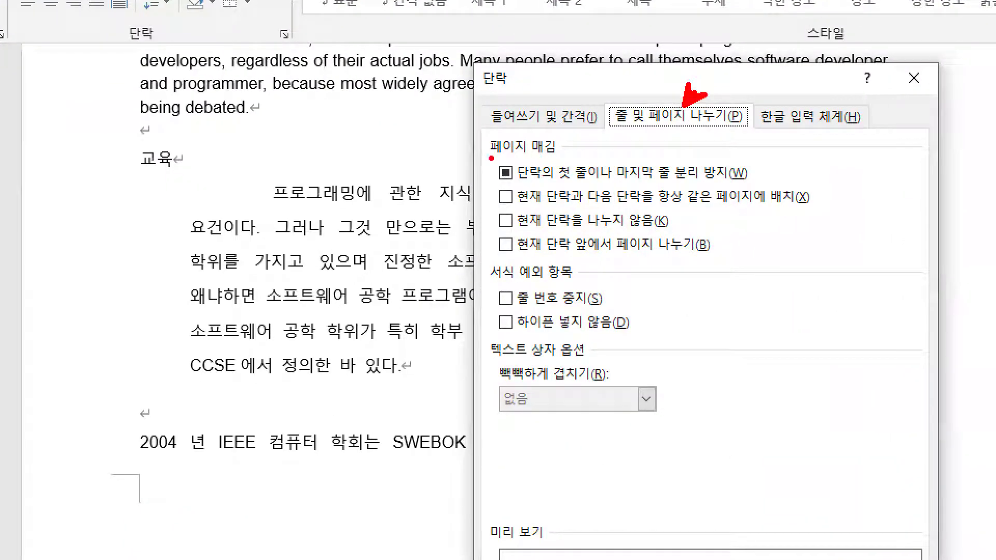
{"action": "key", "text": "g"}
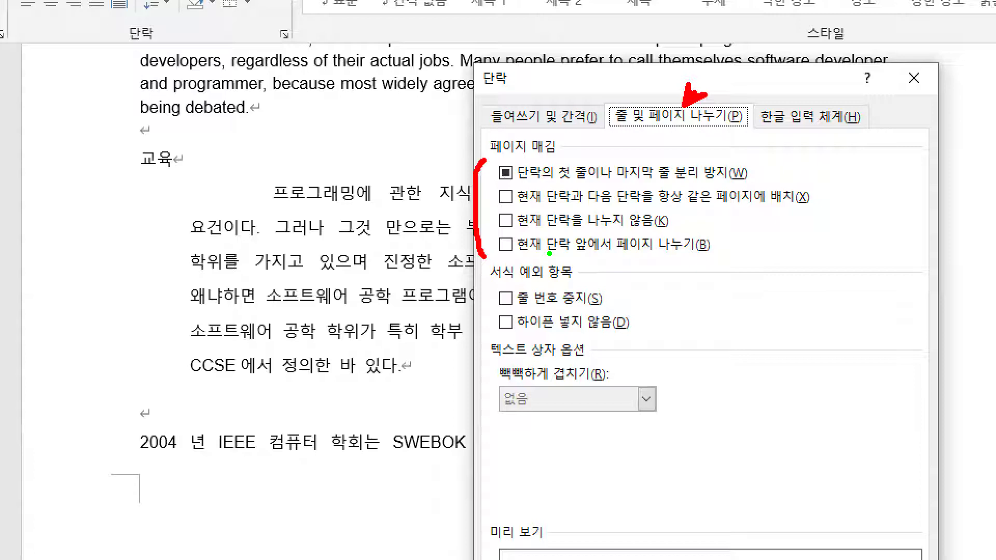
{"action": "left_click_drag", "start_coordinate": [489, 157], "coordinate": [559, 157]}
{"action": "left_click_drag", "start_coordinate": [519, 230], "coordinate": [671, 229]}
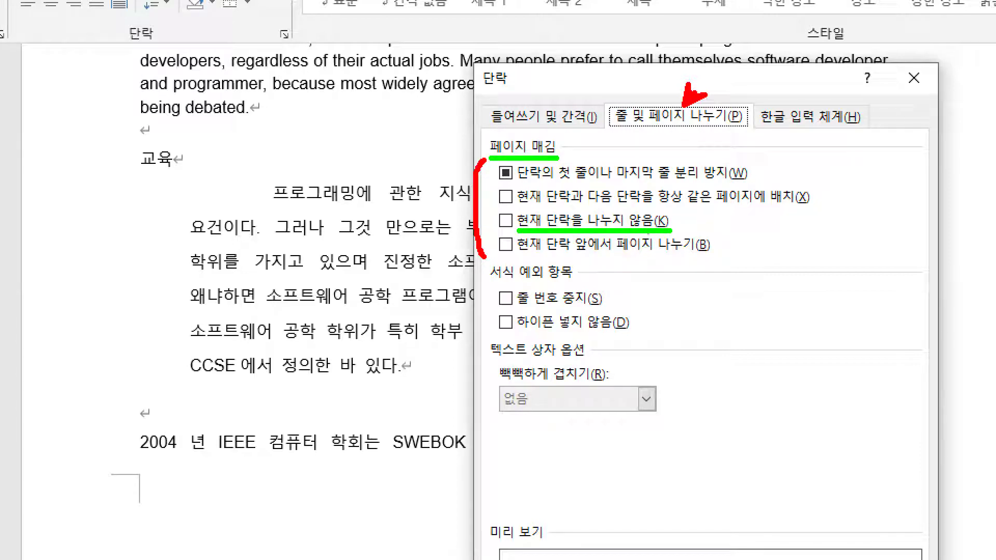
{"action": "key", "text": "r"}
{"action": "left_click_drag", "start_coordinate": [501, 216], "coordinate": [513, 213]}
{"action": "left_click_drag", "start_coordinate": [493, 206], "coordinate": [519, 232]}
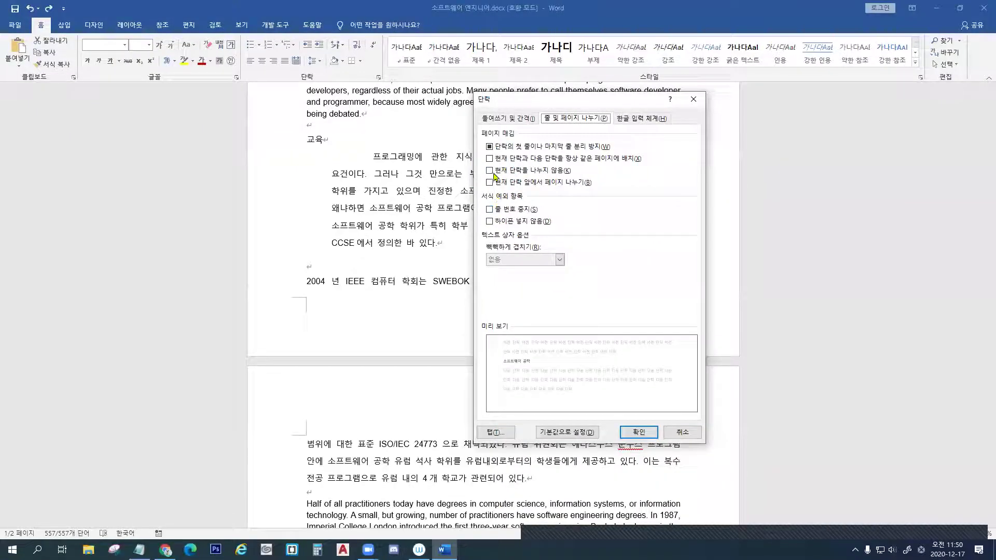
Enable 현재 단락을 나누지 않음 and apply it to all selected paragraphs
{"action": "left_click", "coordinate": [508, 223]}
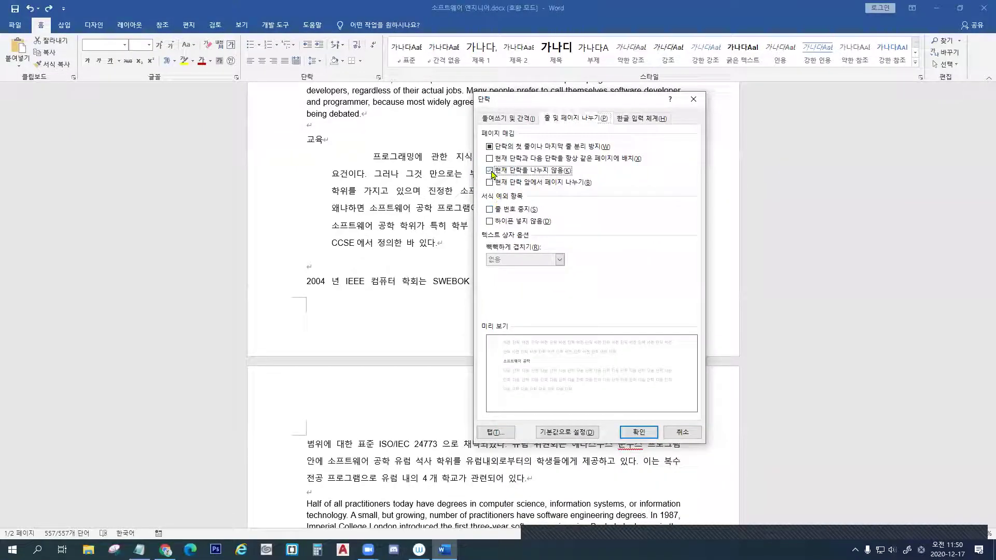
{"action": "mouse_move", "coordinate": [484, 165]}
{"action": "left_mouse_down"}
{"action": "mouse_move", "coordinate": [489, 173]}
{"action": "mouse_move", "coordinate": [495, 162]}
{"action": "left_mouse_up"}
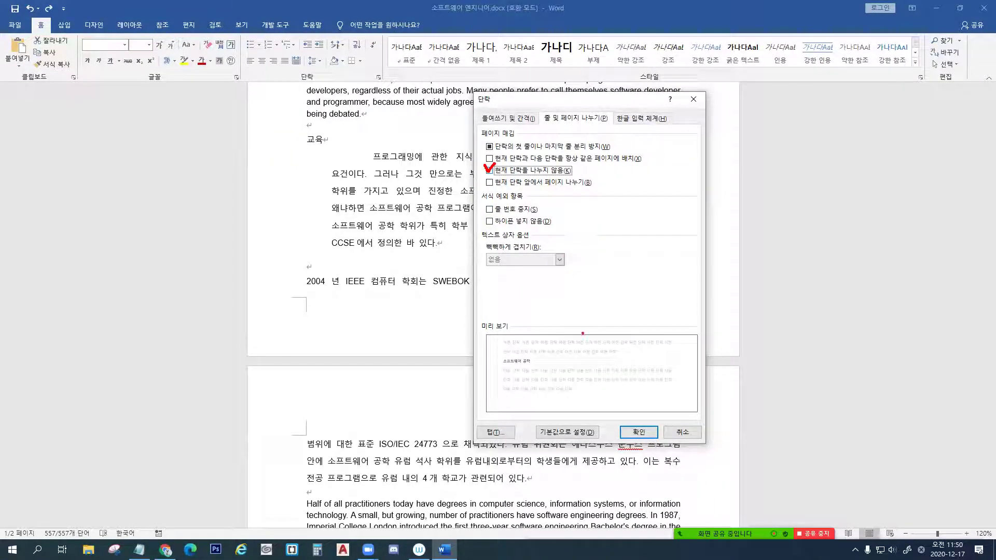
{"action": "left_click_drag", "start_coordinate": [635, 434], "coordinate": [646, 434]}
{"action": "key", "text": "Escape"}
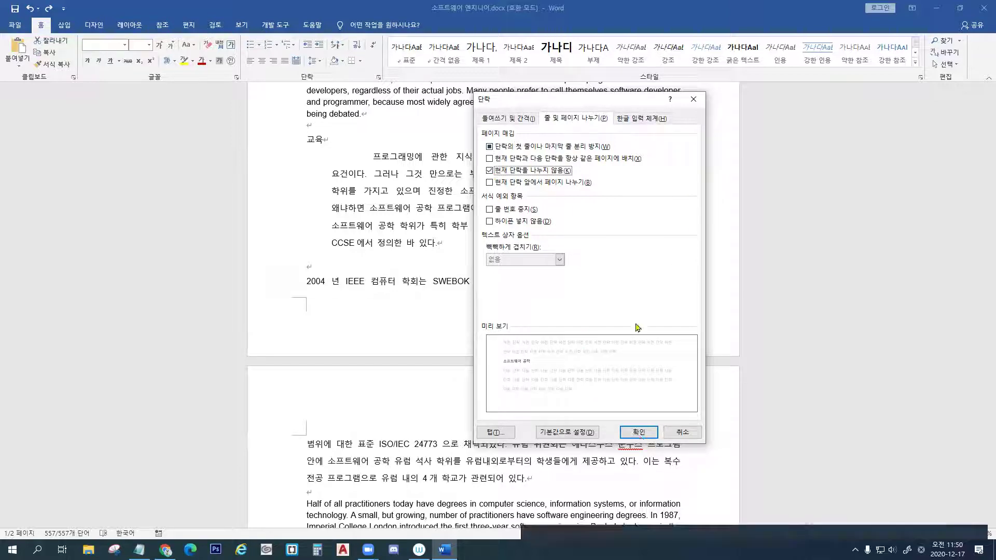
{"action": "left_click", "coordinate": [652, 432]}
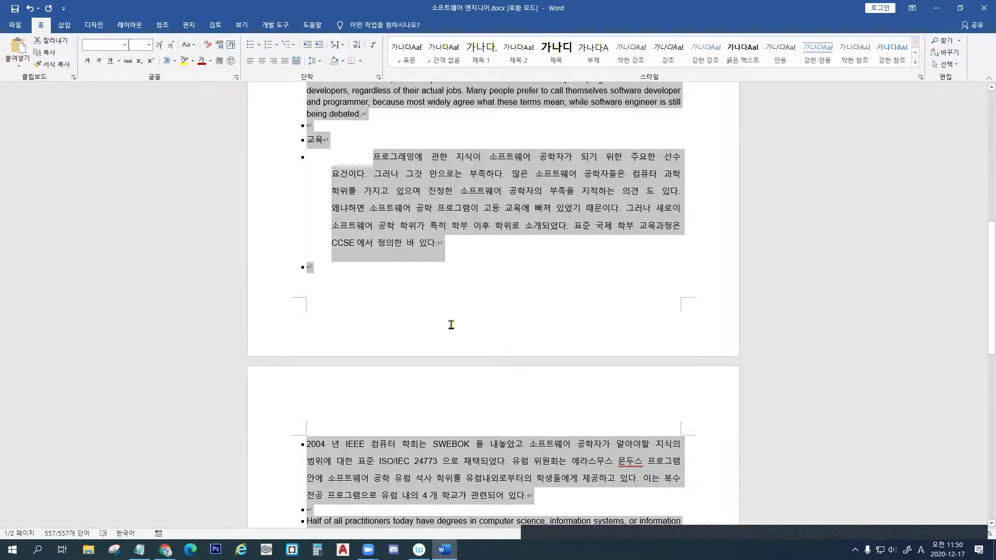
Insert five empty paragraphs above the heading 교육 to test how the text below moves across the page break
{"action": "scroll", "coordinate": [429, 347], "scroll_direction": "down", "scroll_amount": 1}
{"action": "scroll", "coordinate": [332, 203], "scroll_direction": "up", "scroll_amount": 2}
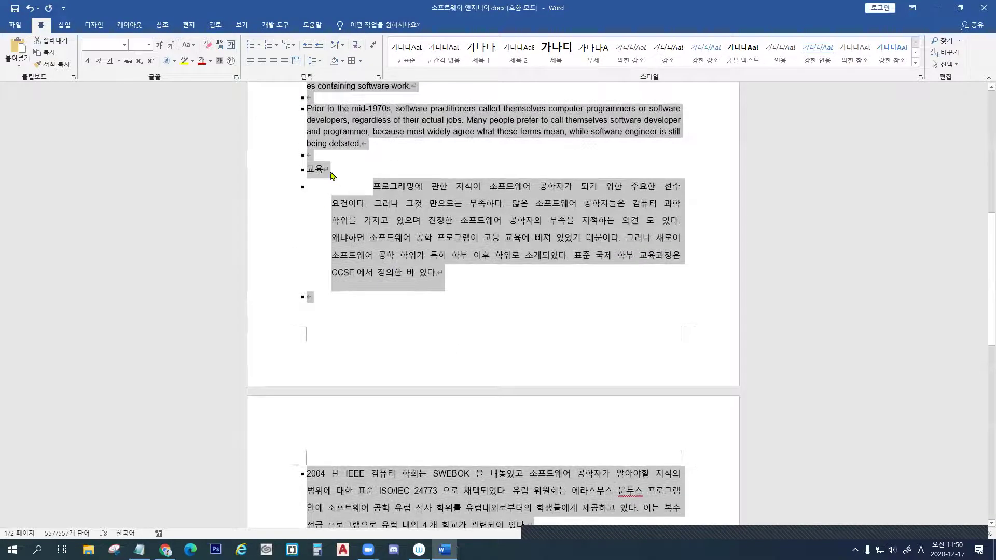
{"action": "left_click", "coordinate": [314, 155]}
{"action": "key", "text": "Return"}
{"action": "key", "text": "Return"}
{"action": "key", "text": "Return"}
{"action": "key", "text": "Return"}
{"action": "key", "text": "Return"}
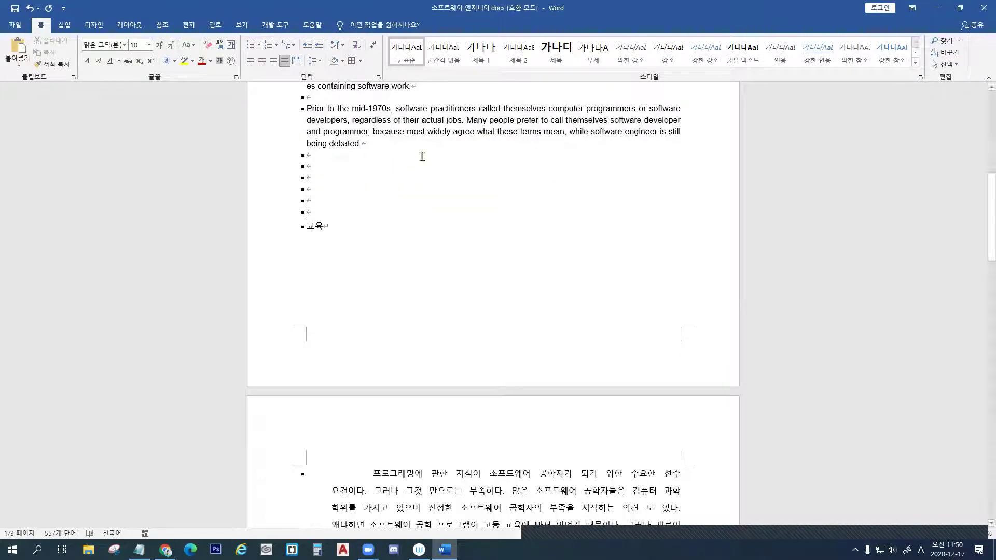
Undo the five empty paragraphs inserted above the heading 교육
{"action": "key", "text": "ctrl+z"}
{"action": "key", "text": "ctrl+z"}
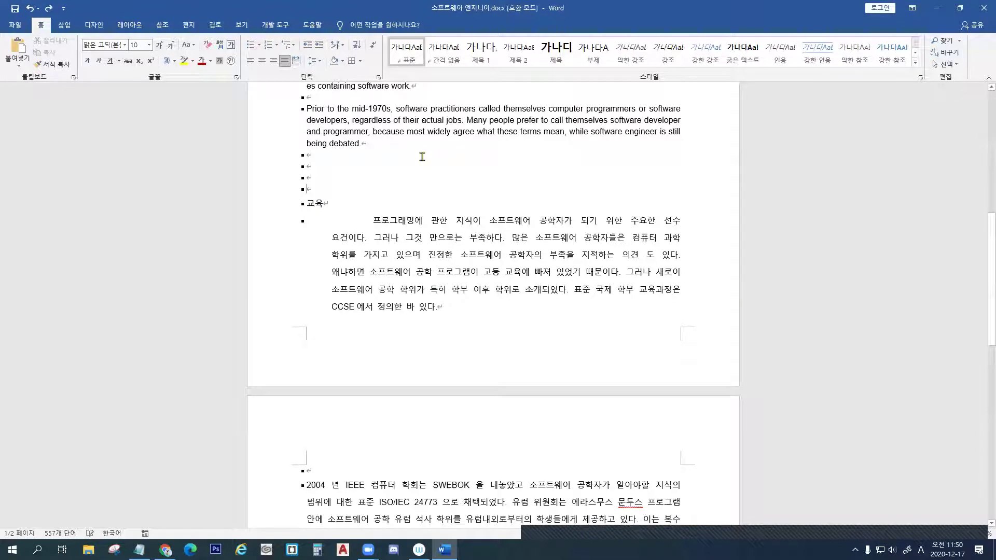
{"action": "key", "text": "ctrl+z"}
{"action": "key", "text": "ctrl+z"}
{"action": "key", "text": "ctrl+z"}
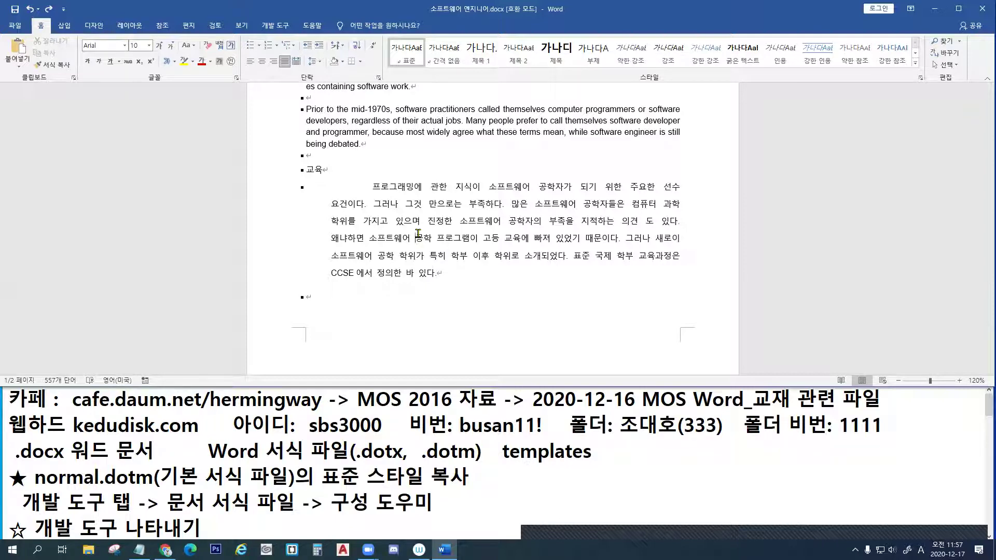
Close 소프트웨어 엔지니어.docx without saving the changes
{"action": "left_click", "coordinate": [418, 234]}
{"action": "mouse_move", "coordinate": [710, 527]}
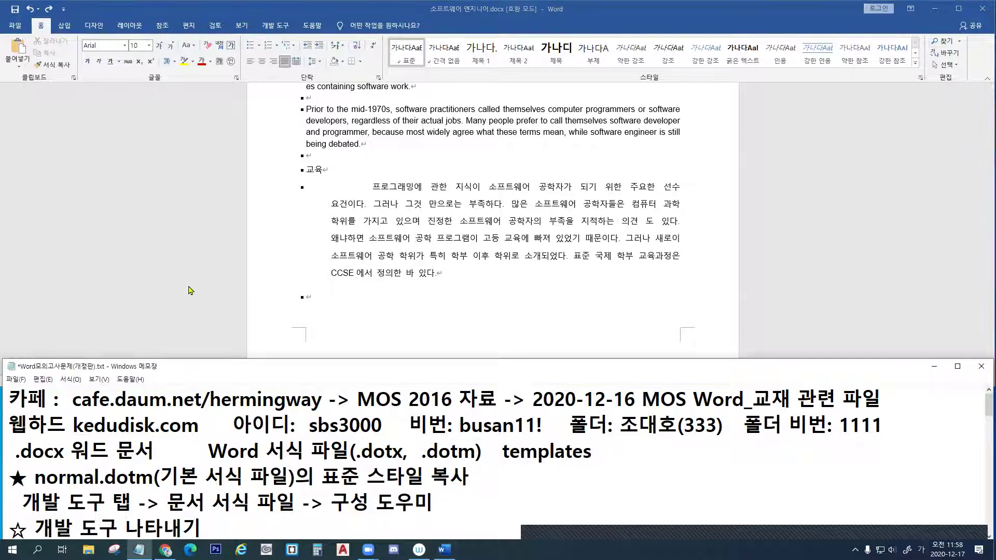
{"action": "left_click", "coordinate": [15, 25]}
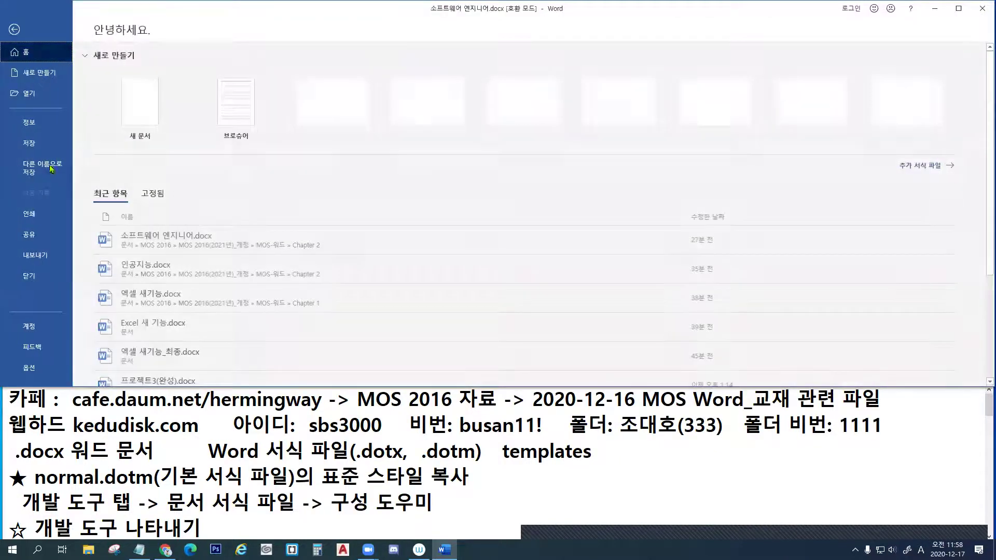
{"action": "left_click", "coordinate": [33, 278]}
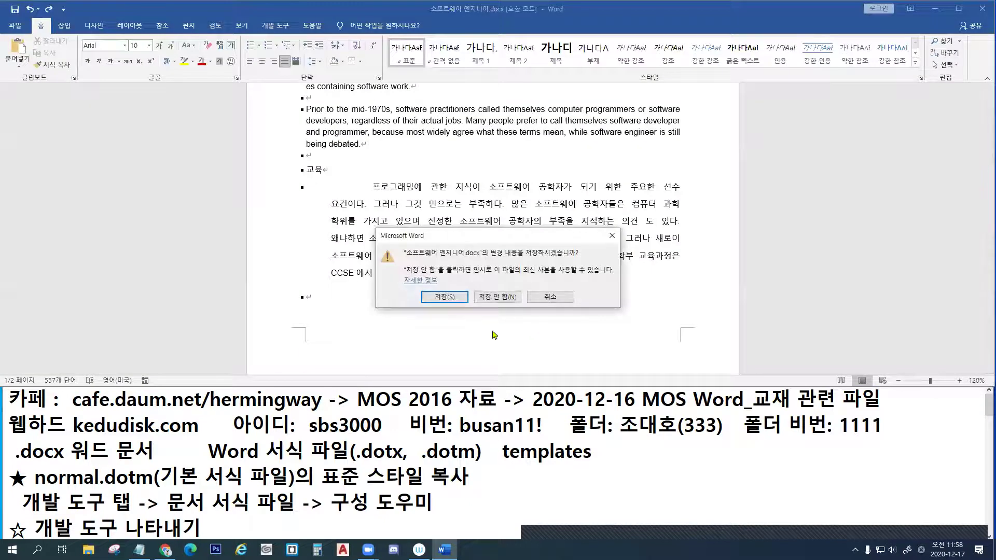
{"action": "left_click", "coordinate": [497, 297]}
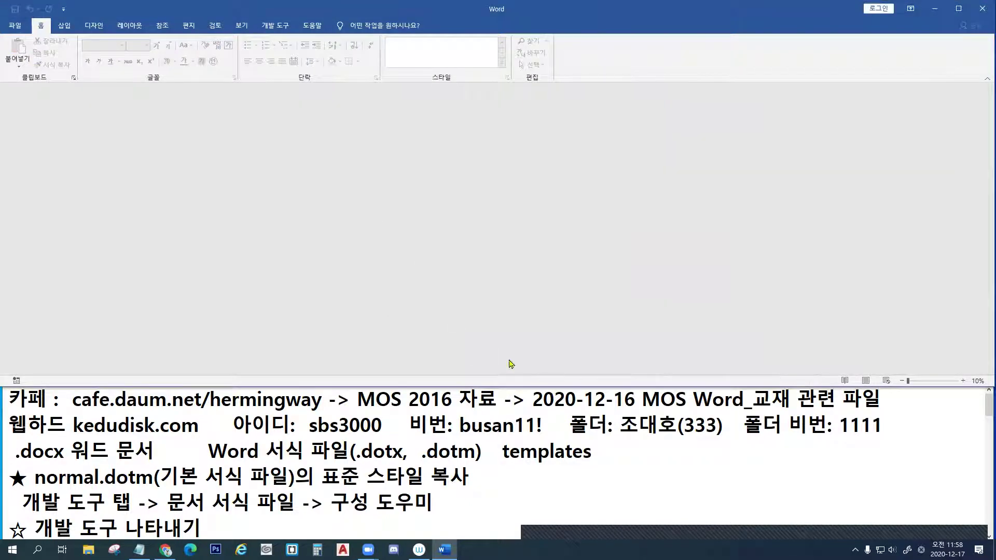
Switch to Chrome to check the attachment MOS-워드_적용문제.zip in the cafe post, and minimize the Word and Chrome windows
{"action": "left_click", "coordinate": [166, 550]}
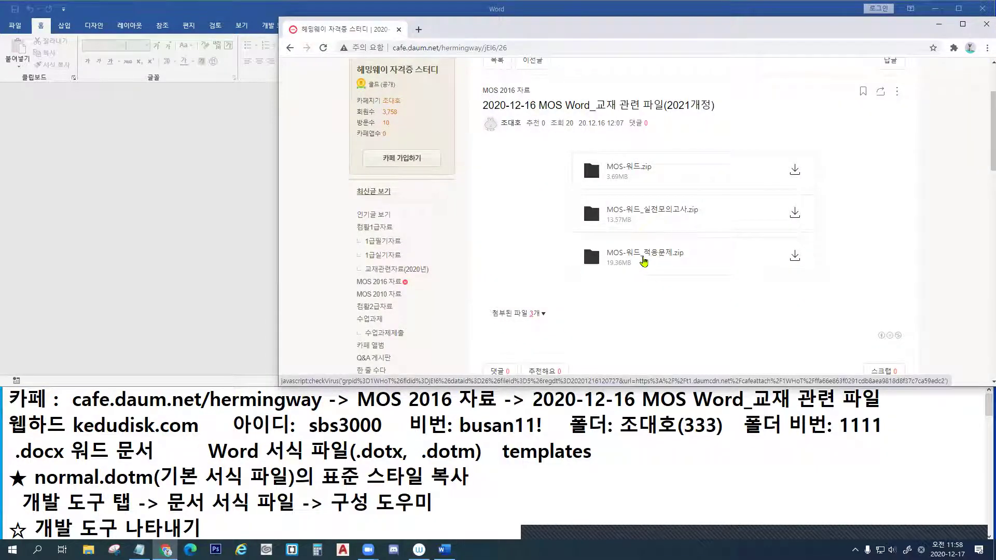
{"action": "left_click_drag", "start_coordinate": [606, 261], "coordinate": [682, 260]}
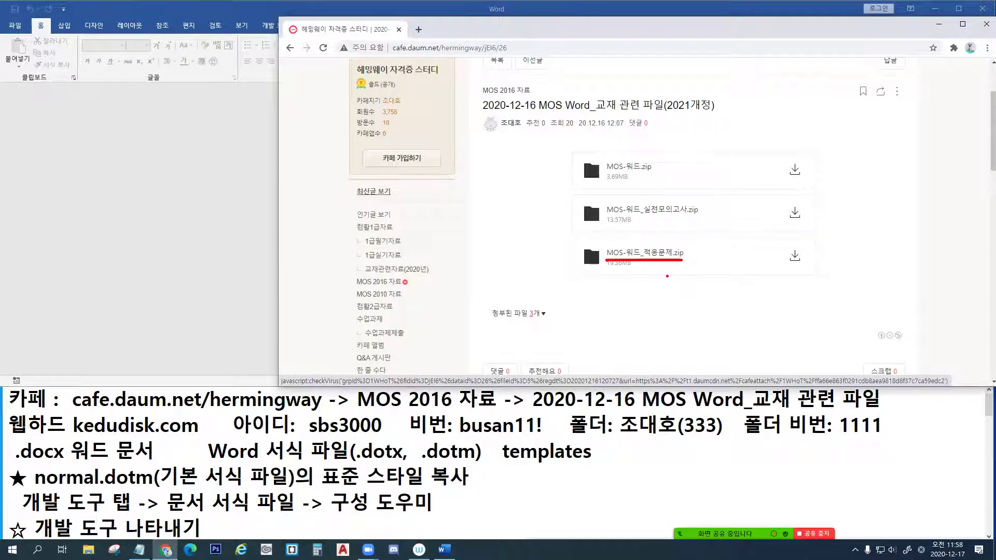
{"action": "key", "text": "Escape"}
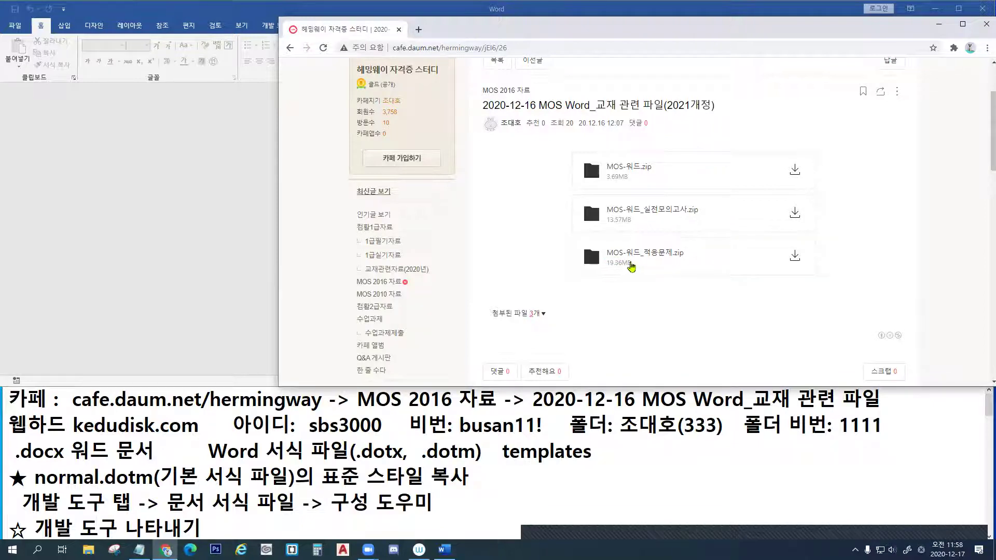
{"action": "key", "text": "ctrl+2"}
{"action": "mouse_move", "coordinate": [612, 259]}
{"action": "left_mouse_down"}
{"action": "mouse_move", "coordinate": [683, 260]}
{"action": "mouse_move", "coordinate": [671, 265]}
{"action": "left_mouse_up"}
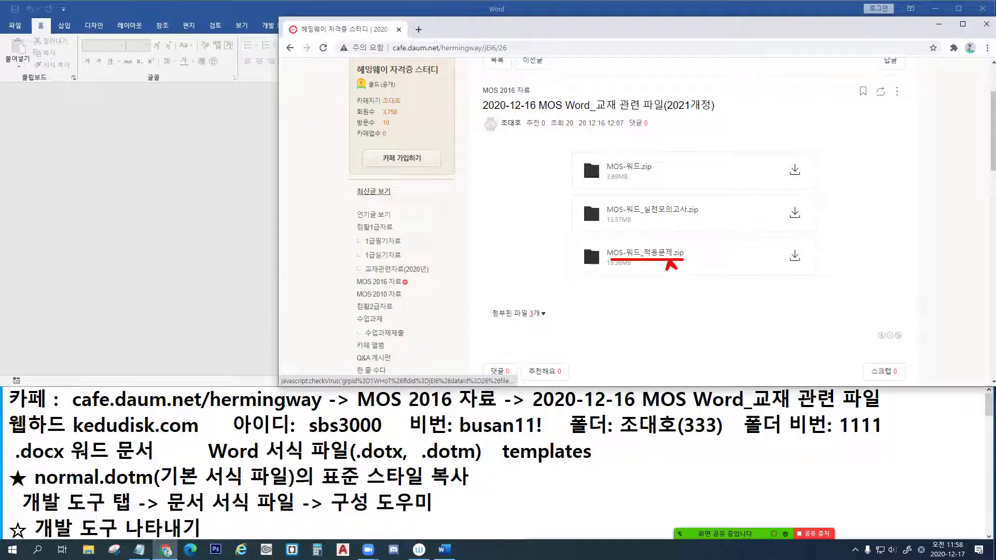
{"action": "key", "text": "Escape"}
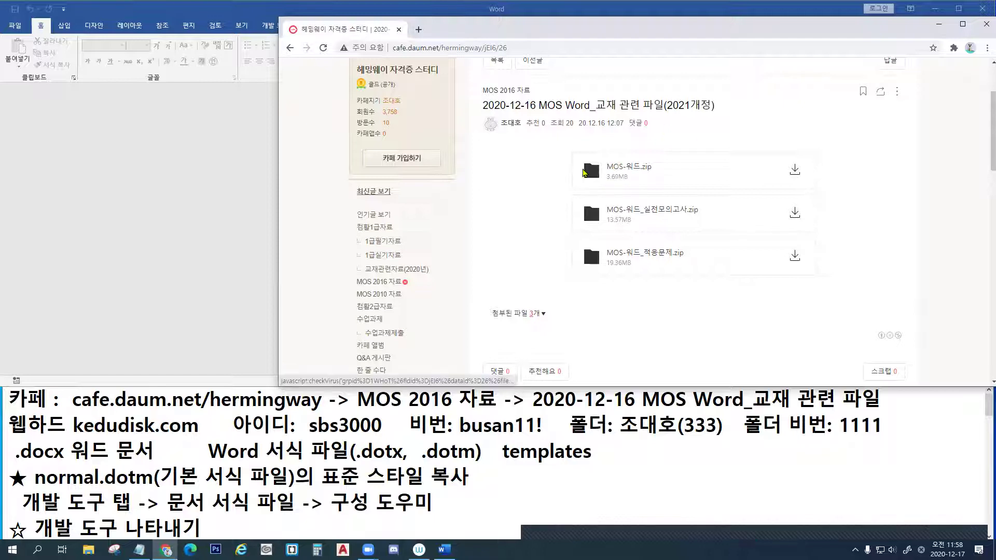
{"action": "left_click", "coordinate": [934, 8]}
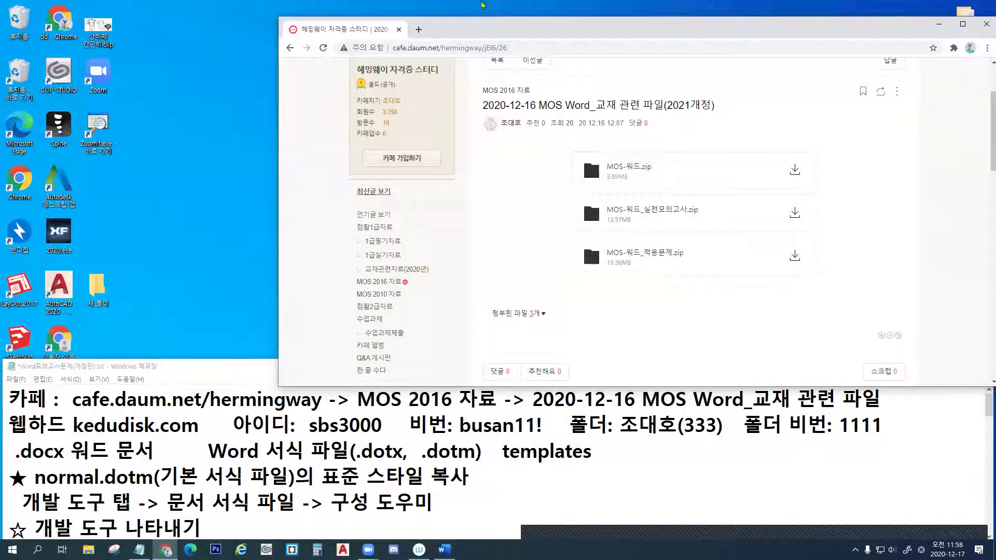
{"action": "left_click", "coordinate": [939, 24]}
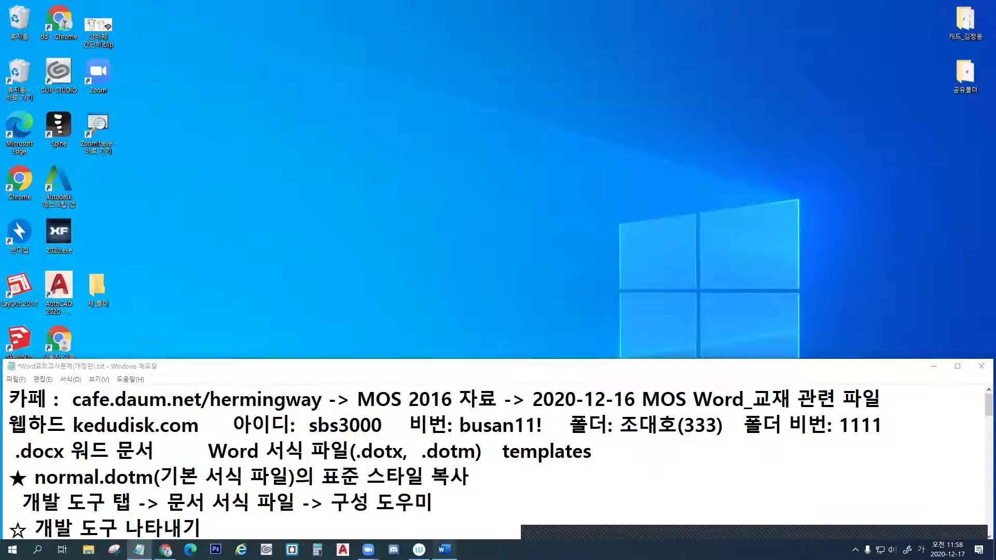
Switch to Word, open 예제2-02.docx from the 적용문제 folder inside MOS-워드, and enable editing
{"action": "left_click", "coordinate": [444, 549]}
{"action": "left_click", "coordinate": [16, 26]}
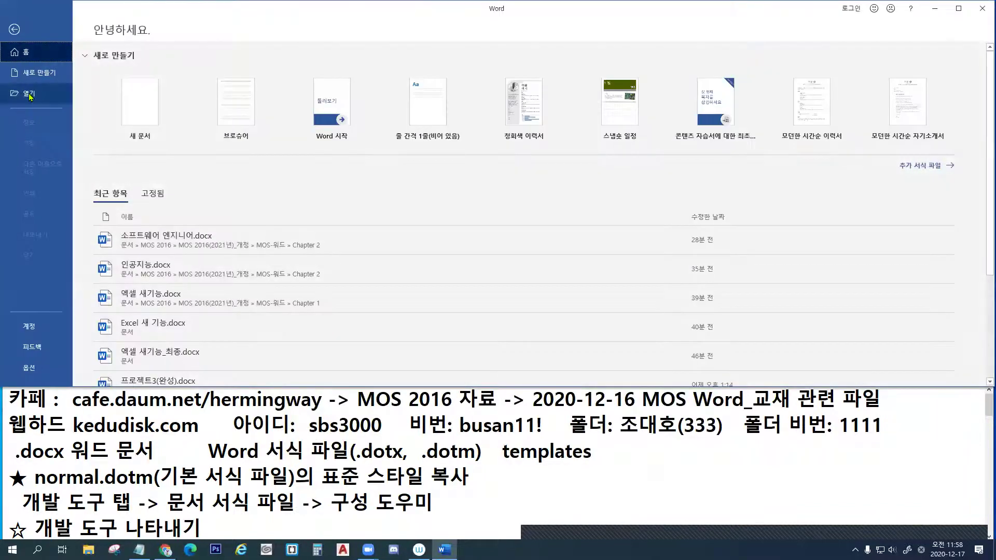
{"action": "left_click", "coordinate": [30, 94]}
{"action": "left_click", "coordinate": [150, 175]}
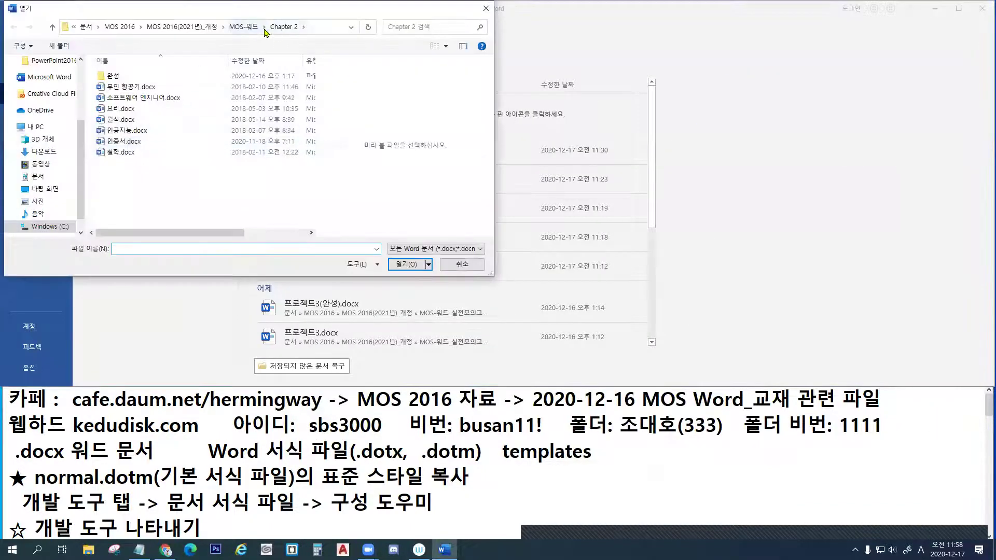
{"action": "left_click", "coordinate": [244, 26]}
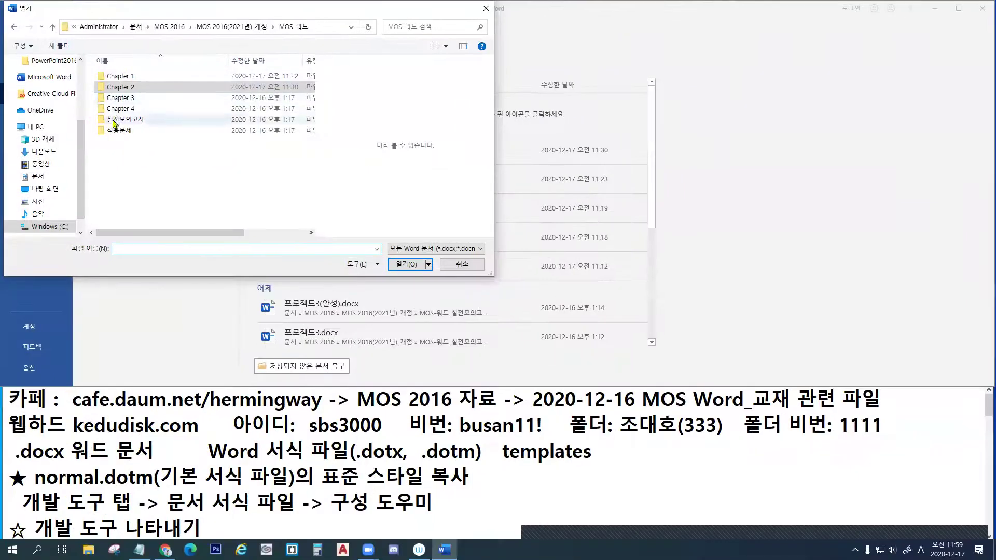
{"action": "double_click", "coordinate": [324, 259]}
{"action": "left_click", "coordinate": [143, 132]}
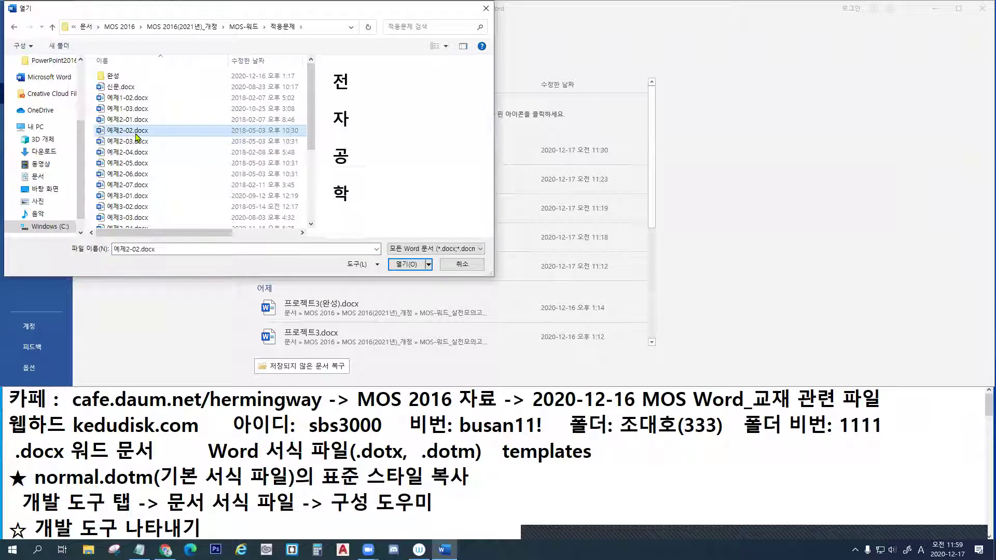
{"action": "double_click", "coordinate": [143, 133]}
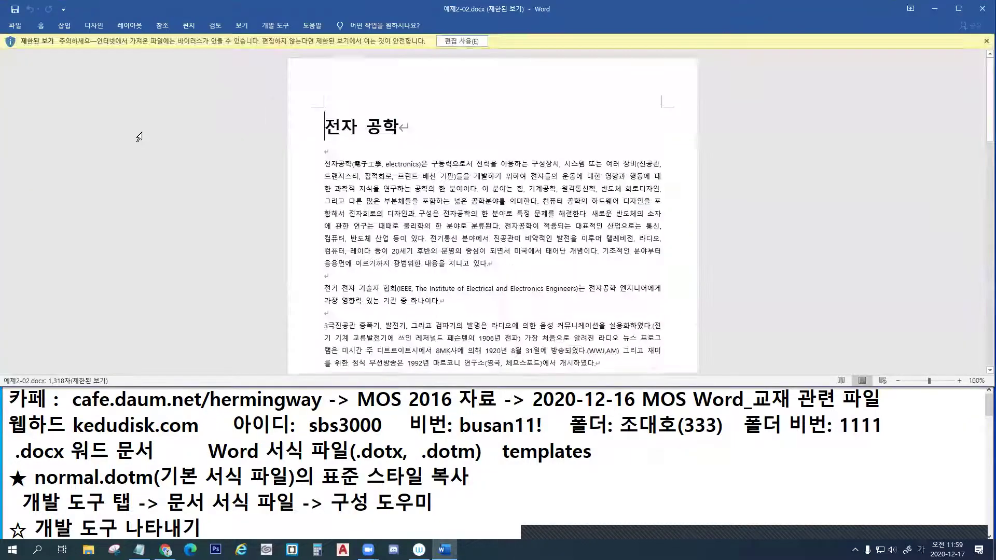
{"action": "left_click", "coordinate": [463, 42]}
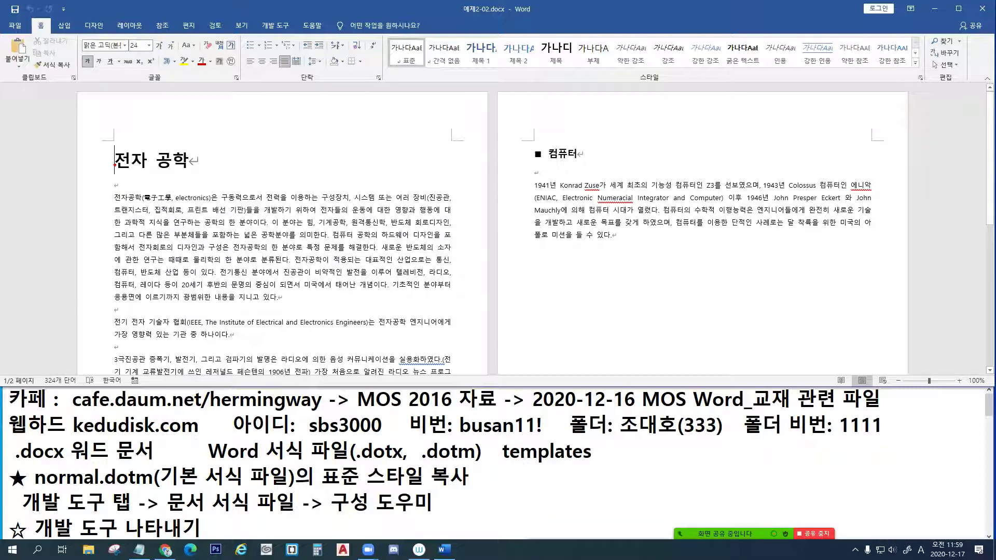
{"action": "left_click_drag", "start_coordinate": [85, 169], "coordinate": [114, 164]}
{"action": "left_click_drag", "start_coordinate": [115, 146], "coordinate": [116, 171]}
{"action": "key", "text": "Escape"}
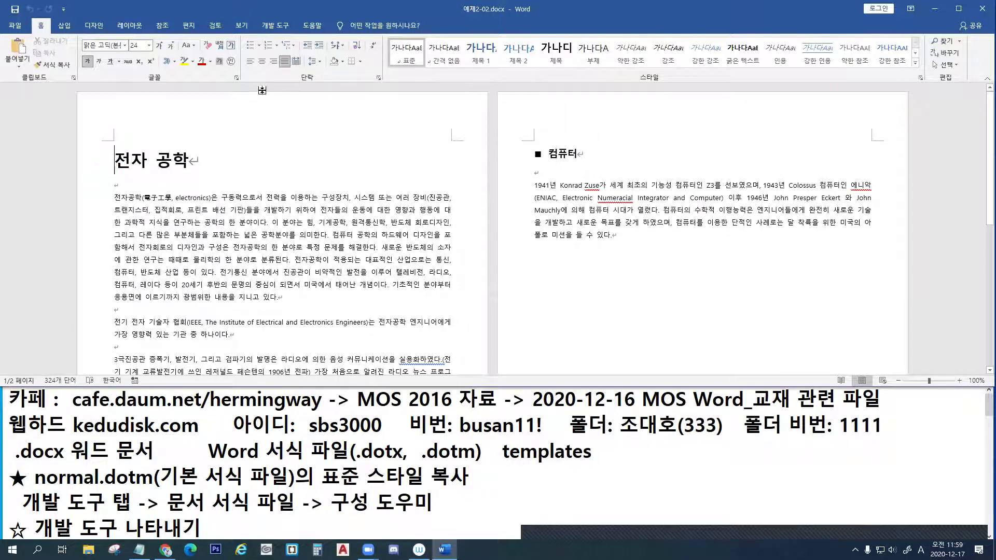
In the font settings for the empty paragraph below the title 전자 공학, choose the Latin font Arial and the style 굵게
{"action": "left_click", "coordinate": [237, 79]}
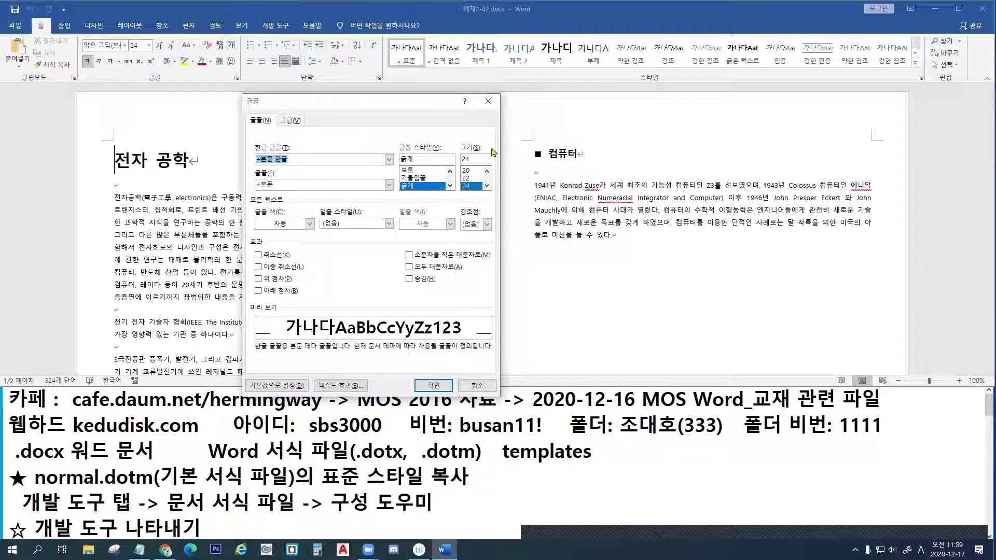
{"action": "left_click", "coordinate": [488, 101]}
{"action": "left_click", "coordinate": [127, 183]}
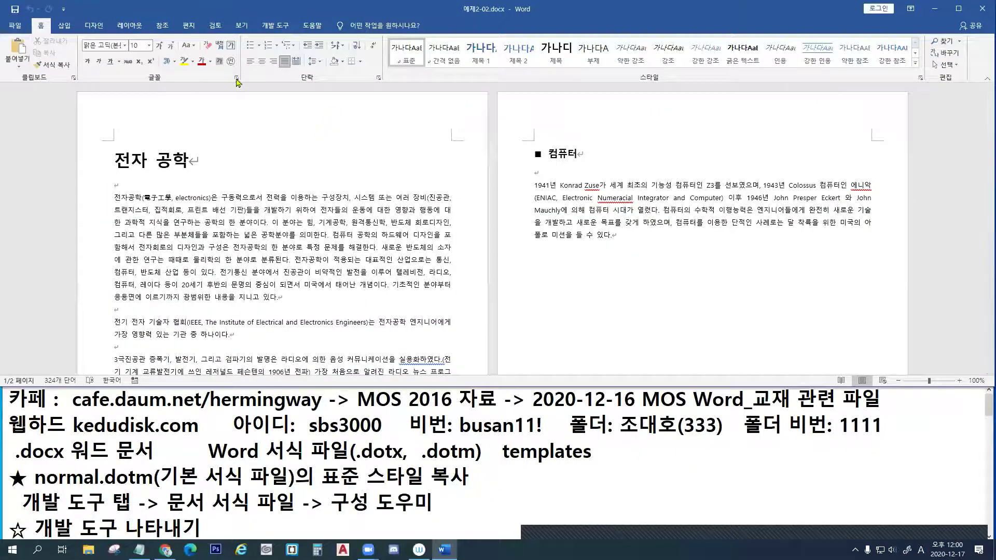
{"action": "left_click", "coordinate": [236, 79]}
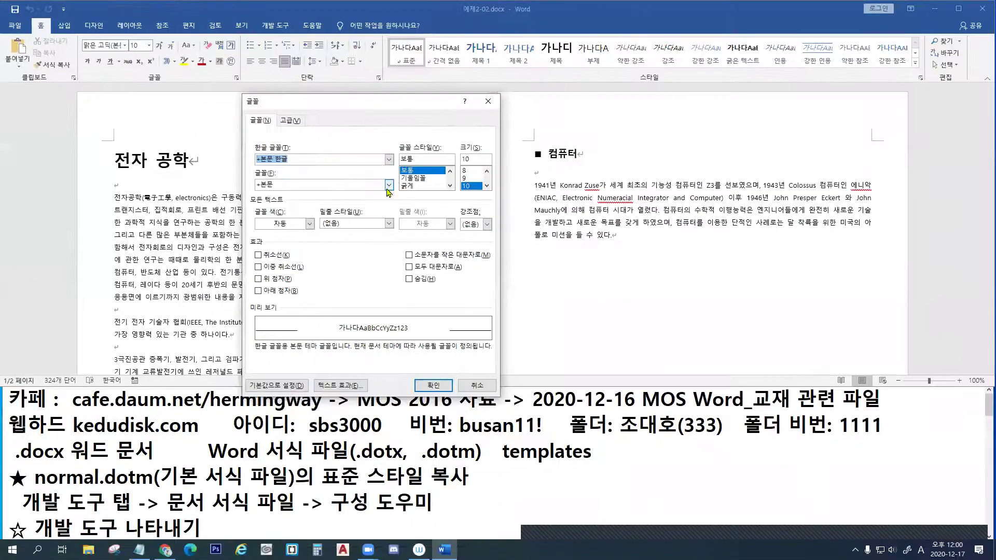
{"action": "left_click", "coordinate": [778, 374]}
{"action": "left_click_drag", "start_coordinate": [389, 205], "coordinate": [392, 215]}
{"action": "scroll", "coordinate": [331, 233], "scroll_direction": "down", "scroll_amount": 2}
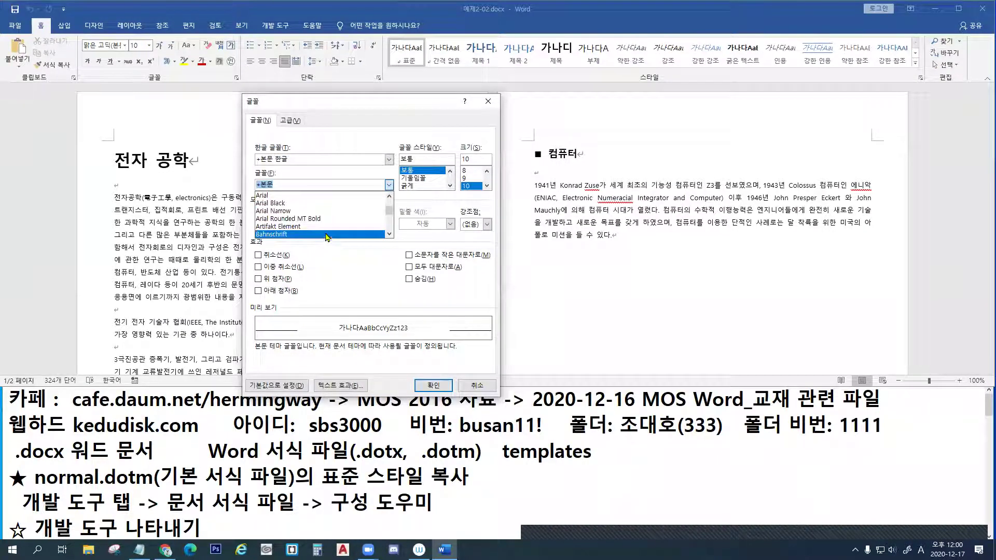
{"action": "left_click", "coordinate": [267, 198]}
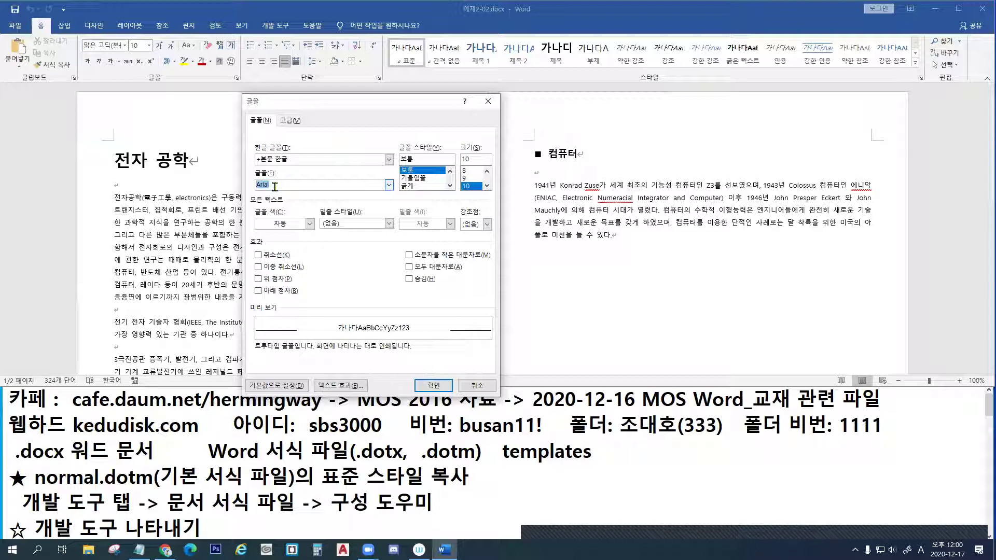
{"action": "left_click", "coordinate": [409, 186]}
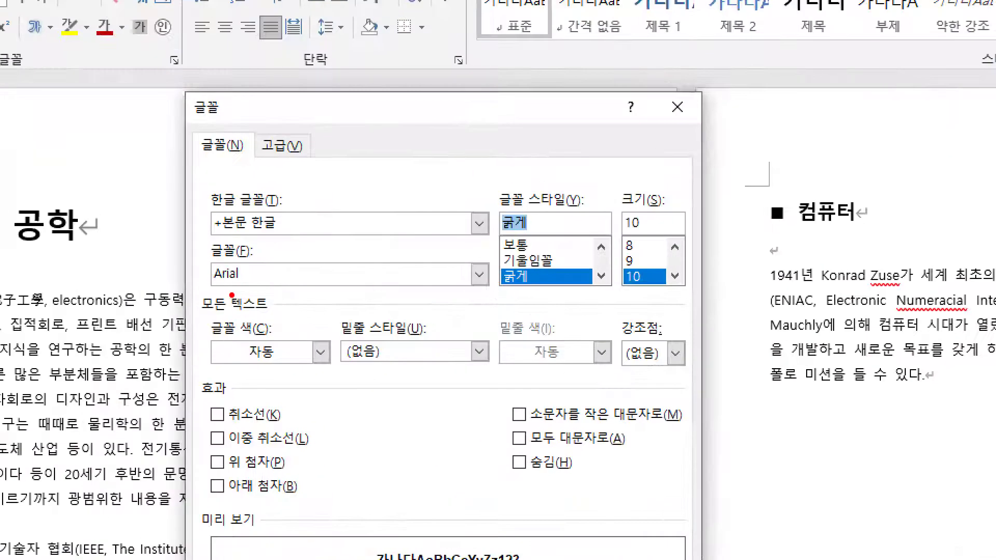
{"action": "left_click_drag", "start_coordinate": [209, 289], "coordinate": [253, 289]}
{"action": "left_click_drag", "start_coordinate": [506, 288], "coordinate": [488, 300]}
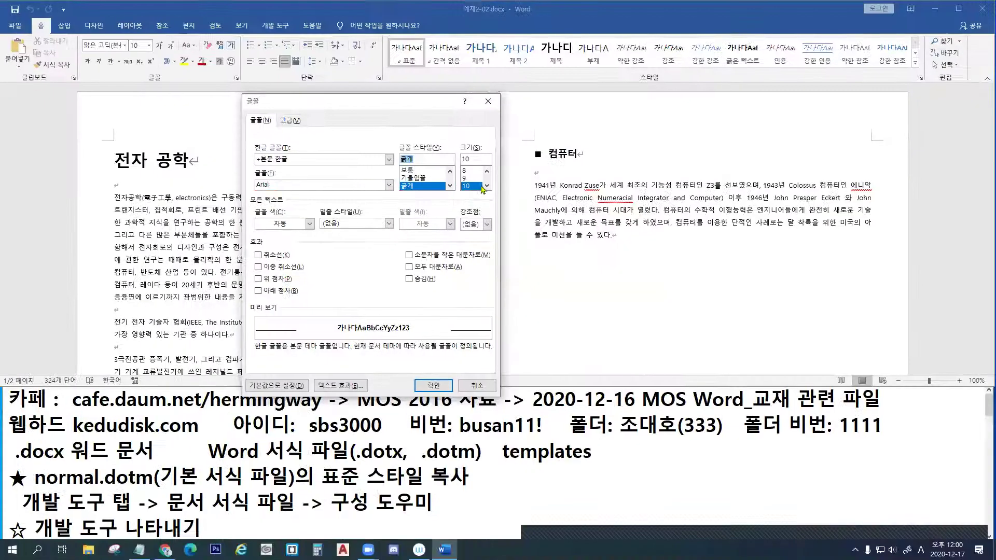
Set the font size to 12 and make these font settings the default for this document only
{"action": "scroll", "coordinate": [646, 275], "scroll_direction": "down", "scroll_amount": 1}
{"action": "left_click", "coordinate": [467, 178]}
{"action": "left_click_drag", "start_coordinate": [335, 136], "coordinate": [377, 134]}
{"action": "left_click_drag", "start_coordinate": [622, 136], "coordinate": [647, 136]}
{"action": "left_click_drag", "start_coordinate": [743, 117], "coordinate": [766, 116]}
{"action": "mouse_move", "coordinate": [317, 507]}
{"action": "left_mouse_down"}
{"action": "mouse_move", "coordinate": [428, 542]}
{"action": "mouse_move", "coordinate": [445, 538]}
{"action": "left_mouse_up"}
{"action": "left_click_drag", "start_coordinate": [393, 514], "coordinate": [401, 500]}
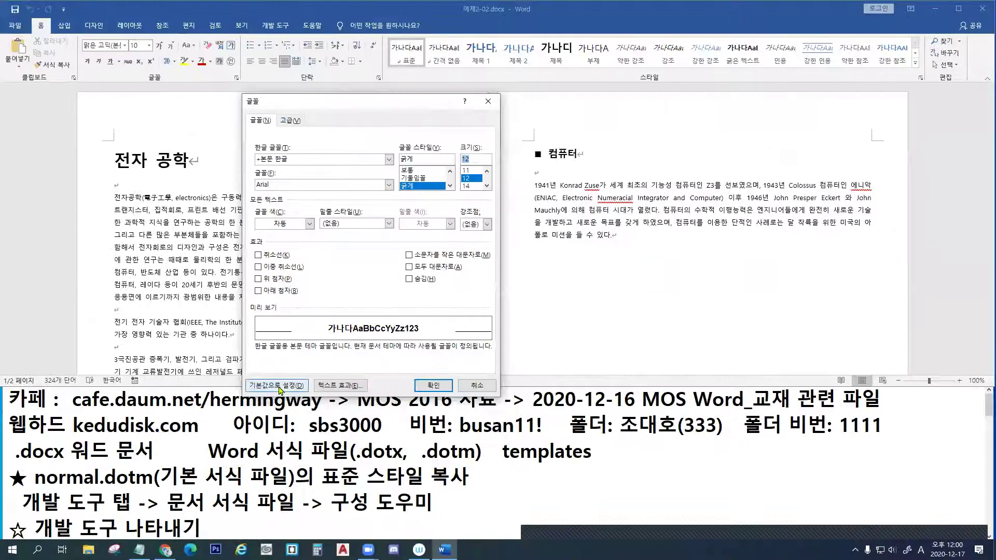
{"action": "left_click", "coordinate": [381, 528]}
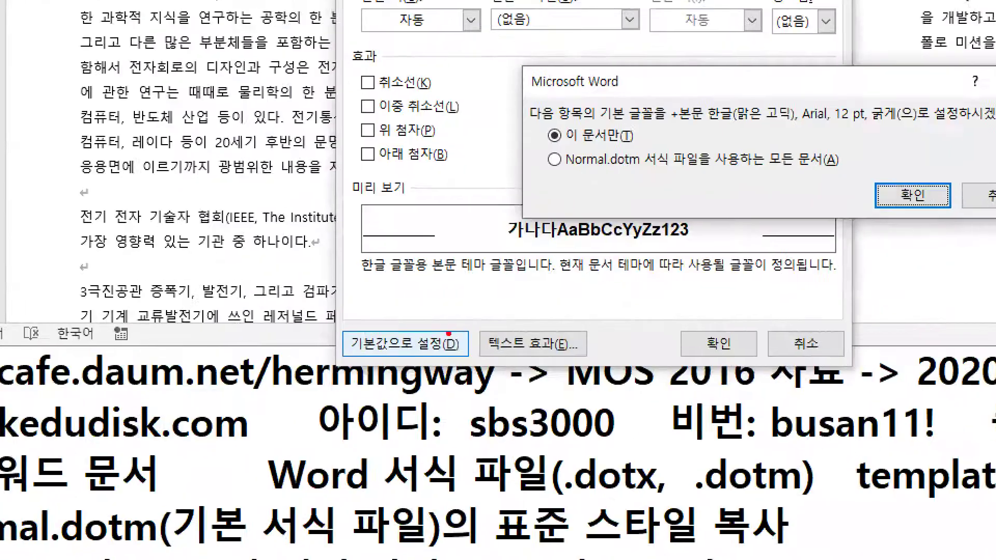
{"action": "left_click_drag", "start_coordinate": [550, 136], "coordinate": [516, 145]}
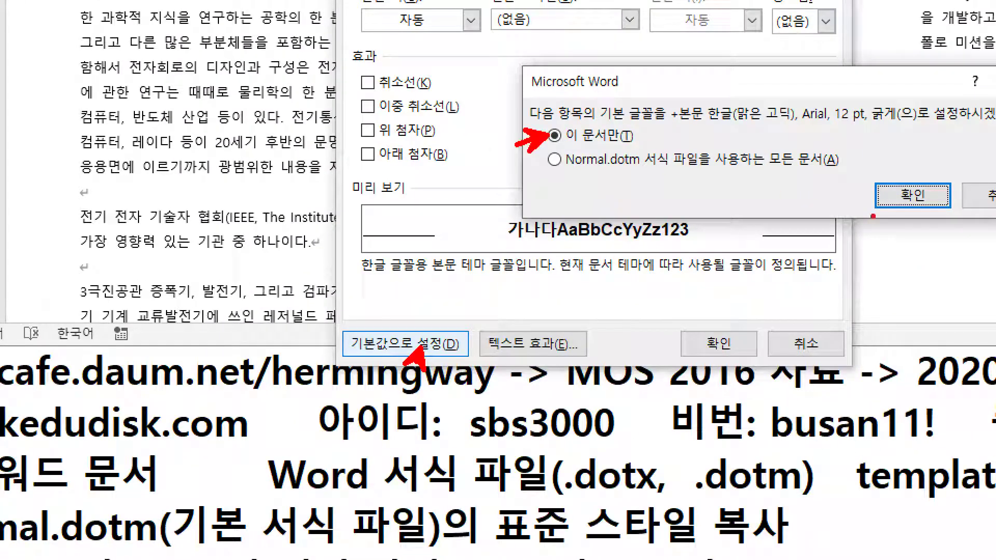
{"action": "left_click_drag", "start_coordinate": [910, 203], "coordinate": [893, 216]}
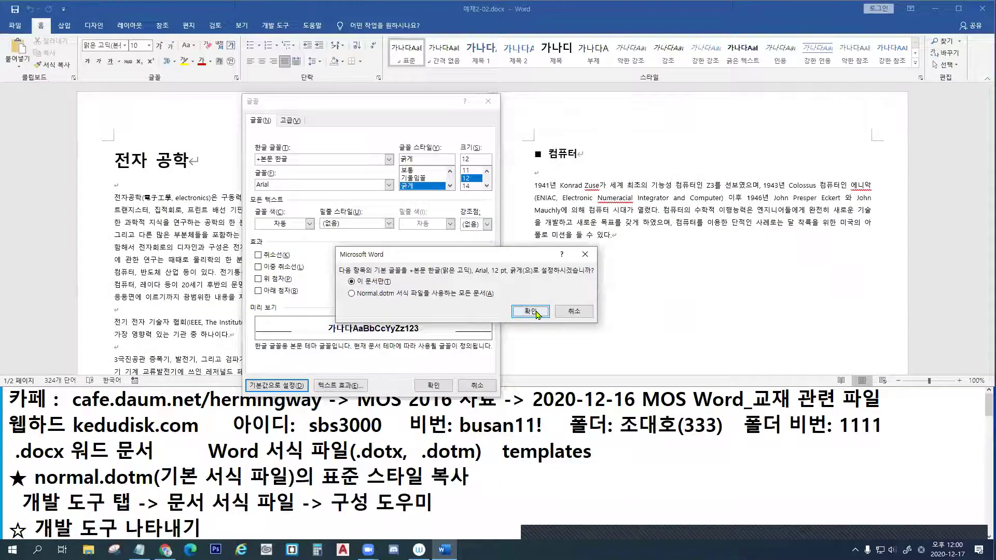
{"action": "left_click", "coordinate": [912, 195]}
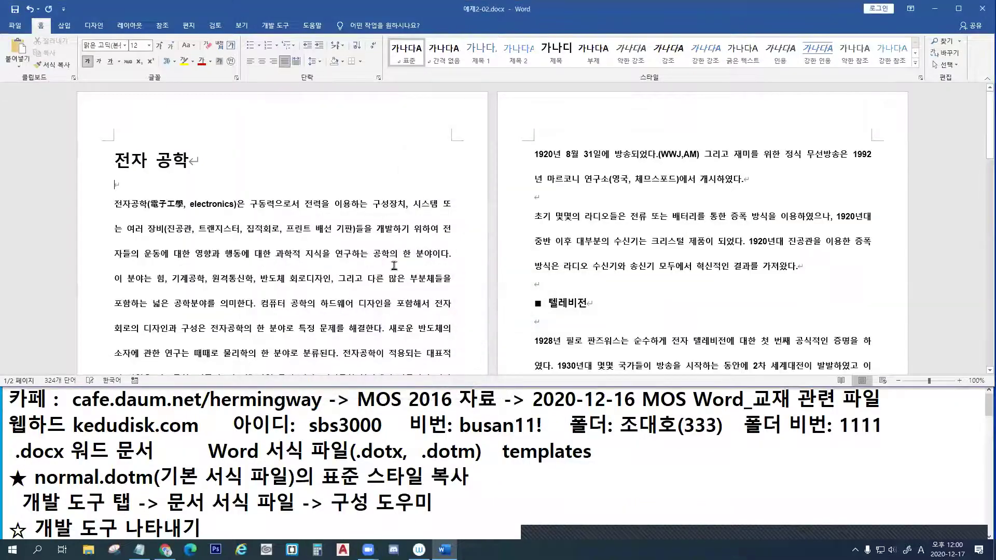
Select the word electronics in the first paragraph to check its font, and look through the reformatted body text
{"action": "double_click", "coordinate": [213, 205]}
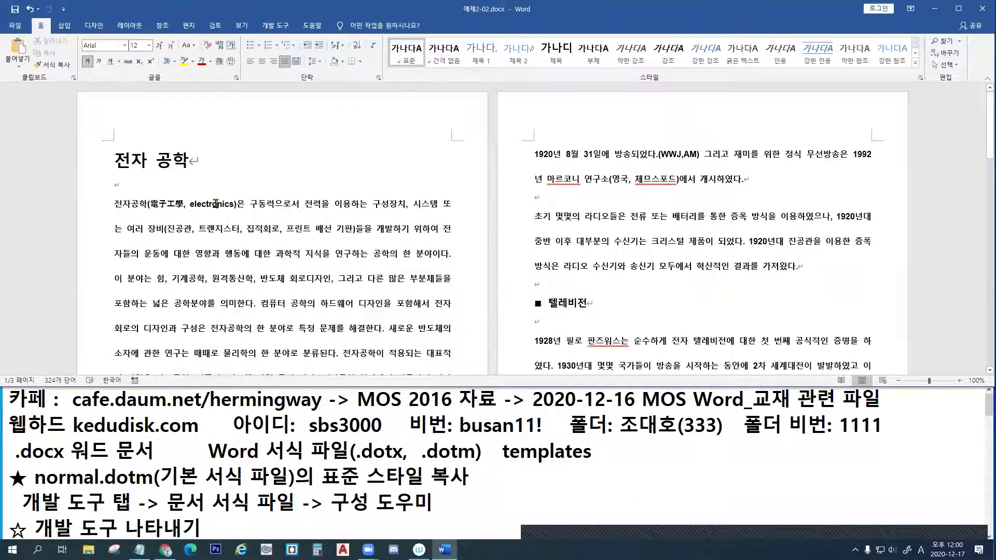
{"action": "left_click_drag", "start_coordinate": [209, 223], "coordinate": [224, 211]}
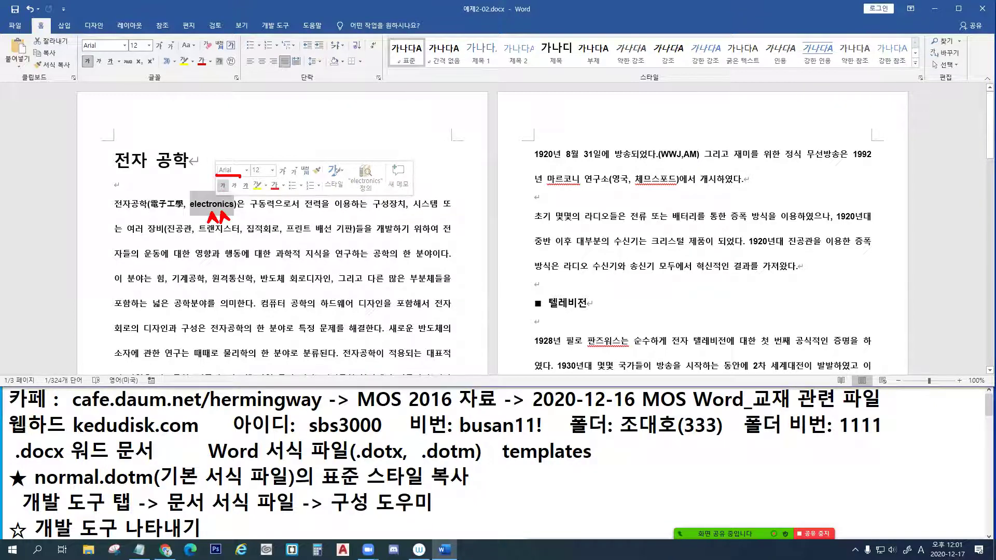
{"action": "key", "text": "Escape"}
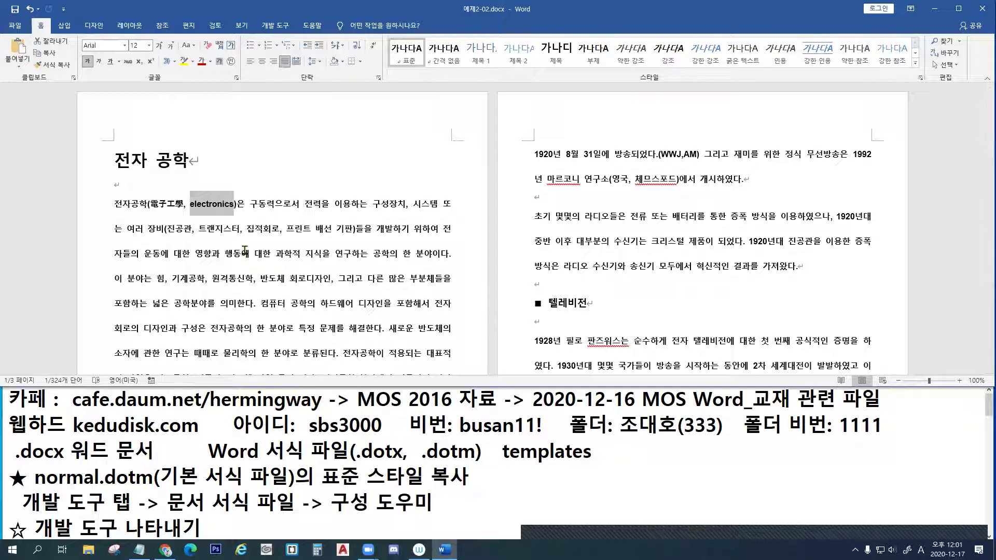
{"action": "left_click", "coordinate": [320, 266]}
{"action": "scroll", "coordinate": [337, 262], "scroll_direction": "down", "scroll_amount": 3}
{"action": "scroll", "coordinate": [353, 257], "scroll_direction": "down", "scroll_amount": 4}
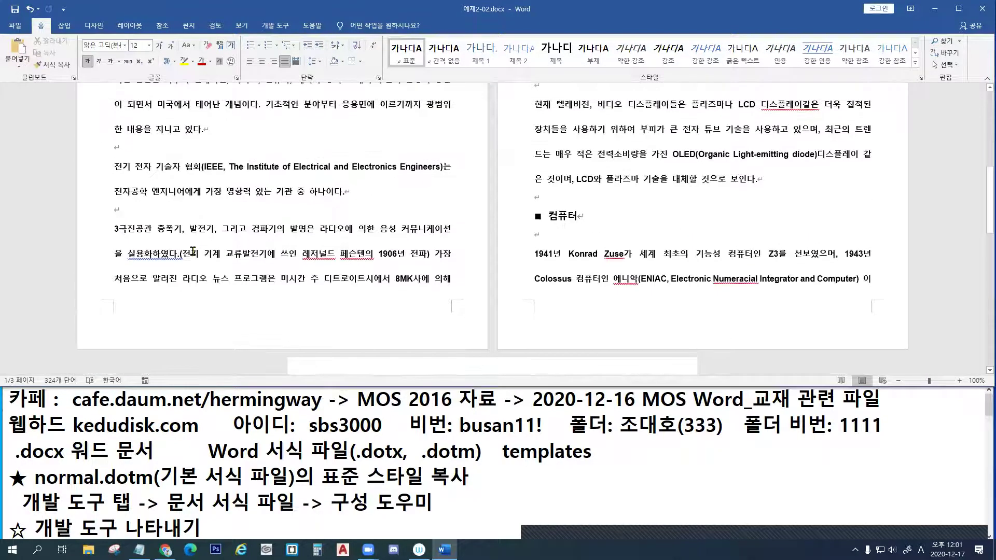
{"action": "scroll", "coordinate": [193, 251], "scroll_direction": "up", "scroll_amount": 1}
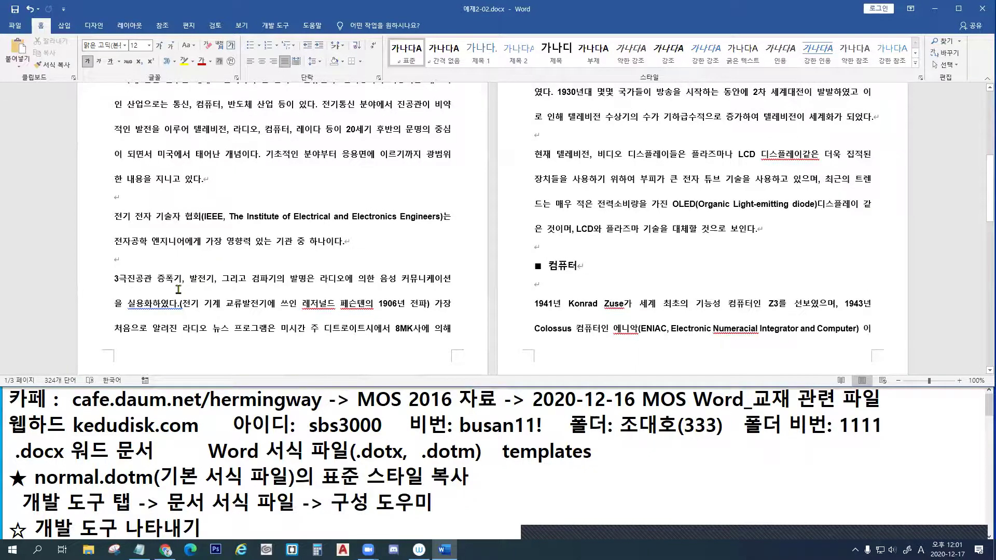
{"action": "scroll", "coordinate": [204, 288], "scroll_direction": "up", "scroll_amount": 1, "text": "ctrl"}
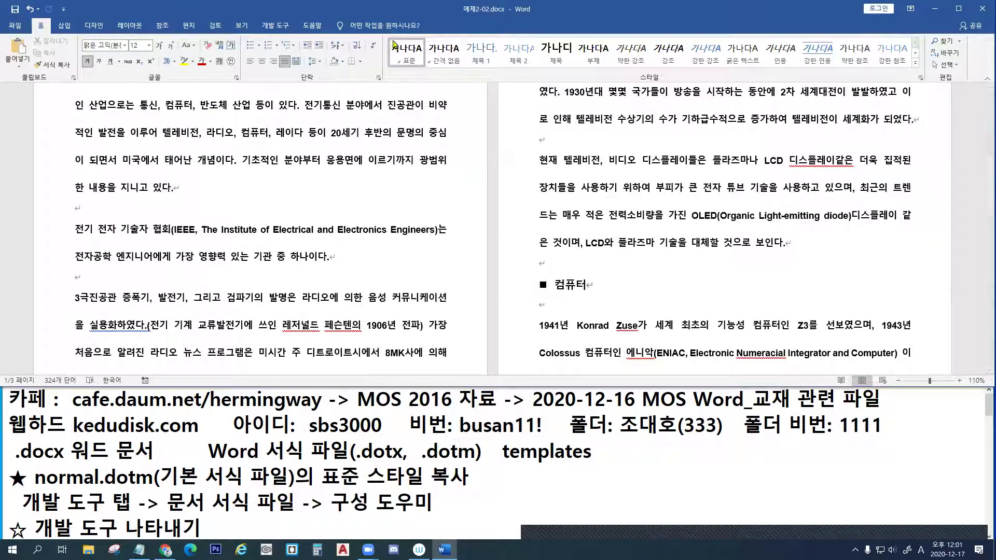
Maximize the document window and select the paragraph beginning 3극진공관 to examine how it splits across two pages
{"action": "key", "text": "super+Up"}
{"action": "scroll", "coordinate": [290, 224], "scroll_direction": "up", "scroll_amount": 2, "text": "ctrl"}
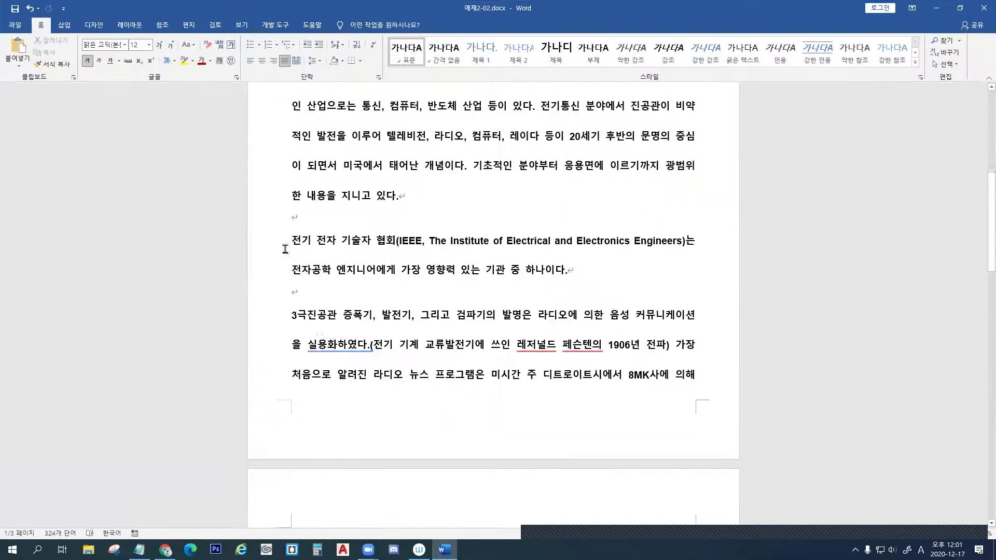
{"action": "scroll", "coordinate": [318, 288], "scroll_direction": "down", "scroll_amount": 3}
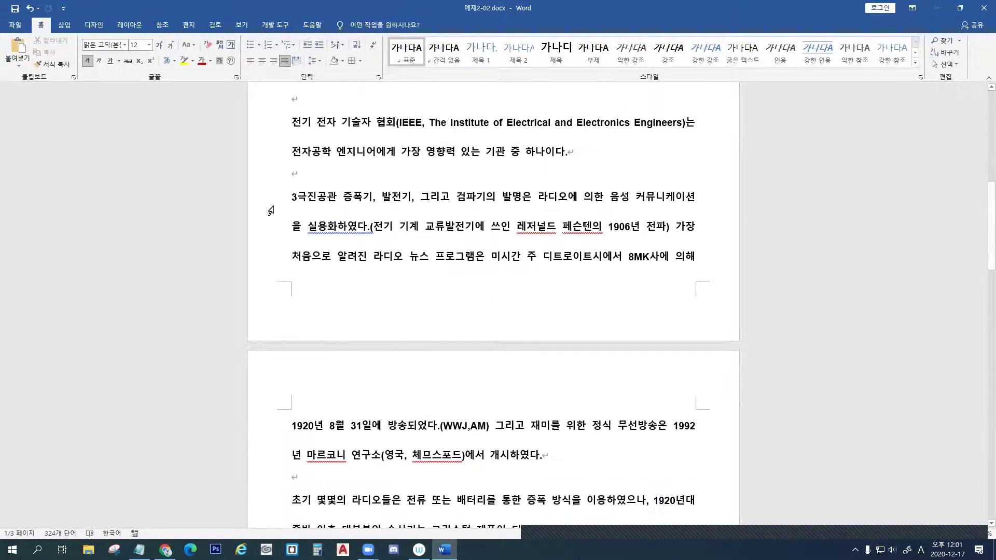
{"action": "double_click", "coordinate": [269, 203]}
{"action": "scroll", "coordinate": [268, 230], "scroll_direction": "up", "scroll_amount": 1}
{"action": "scroll", "coordinate": [268, 236], "scroll_direction": "down", "scroll_amount": 3}
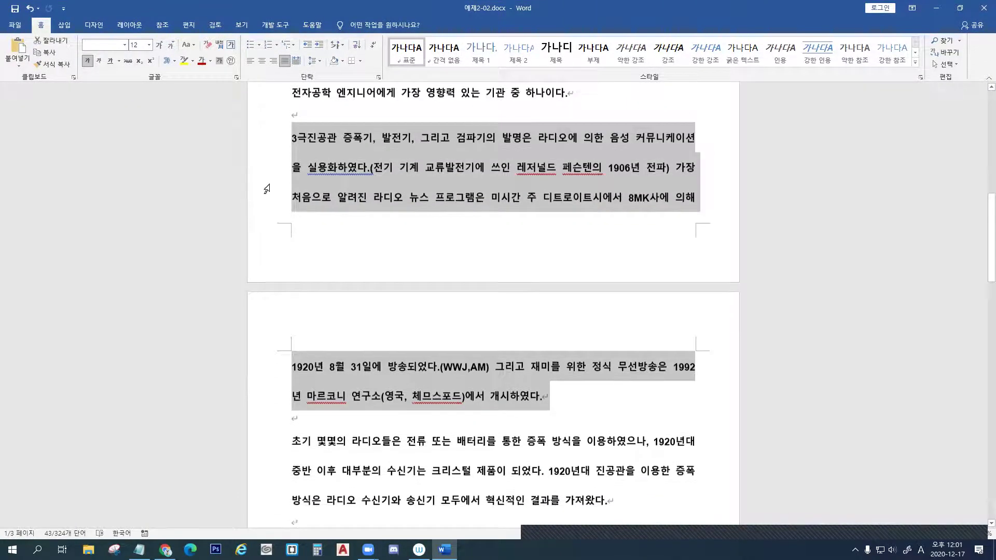
{"action": "double_click", "coordinate": [269, 148]}
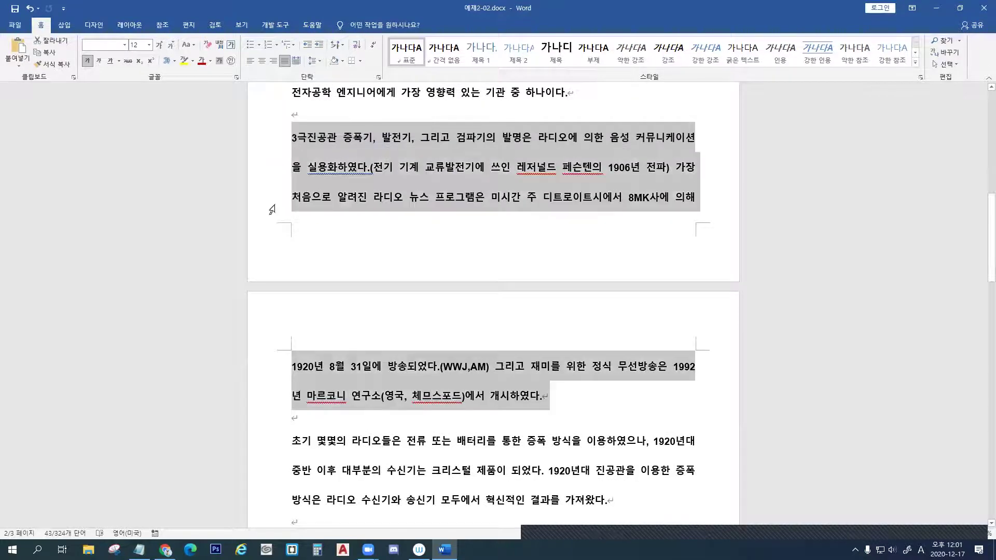
{"action": "double_click", "coordinate": [265, 148]}
{"action": "left_click_drag", "start_coordinate": [252, 287], "coordinate": [708, 287]}
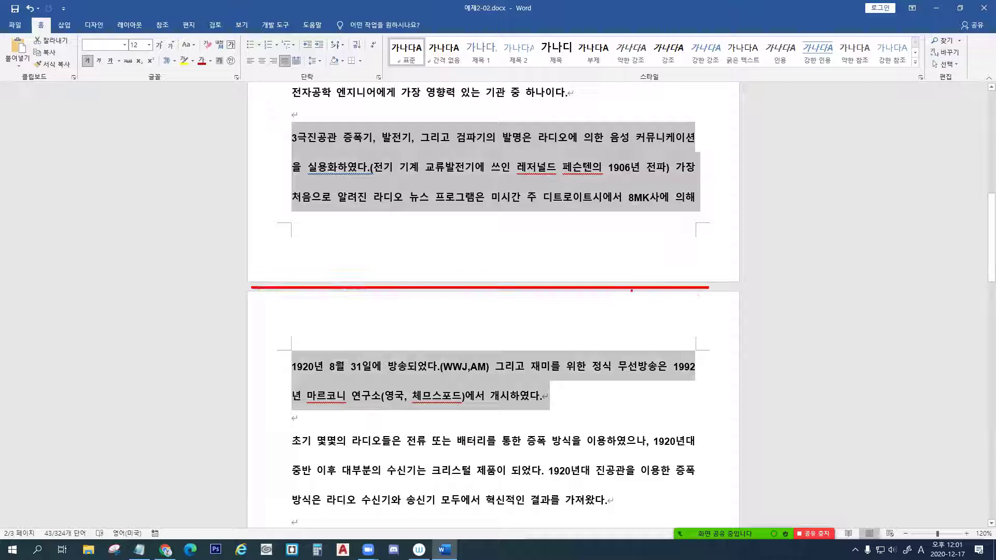
{"action": "mouse_move", "coordinate": [533, 271]}
{"action": "left_mouse_down"}
{"action": "mouse_move", "coordinate": [477, 307]}
{"action": "mouse_move", "coordinate": [548, 309]}
{"action": "left_mouse_up"}
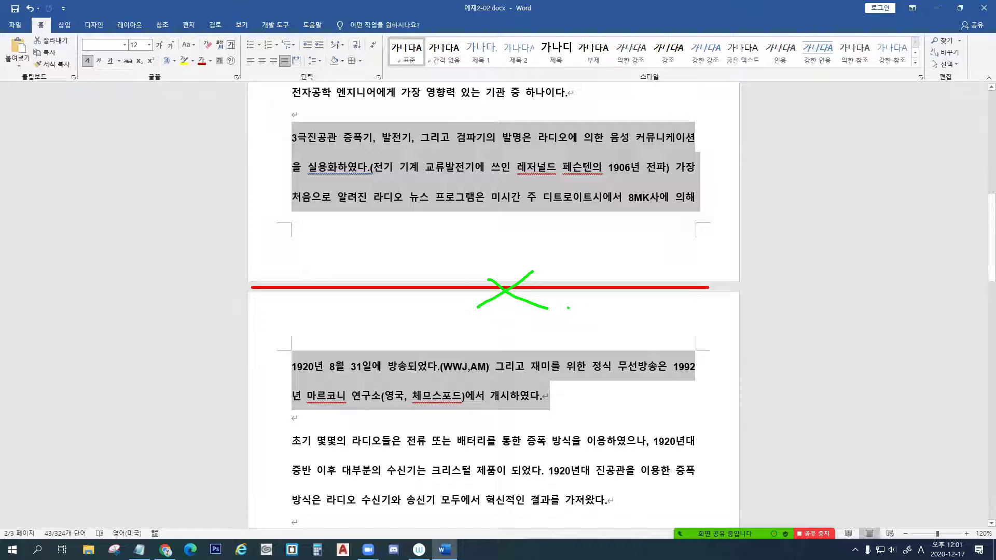
{"action": "key", "text": "Escape"}
{"action": "key", "text": "ctrl+2"}
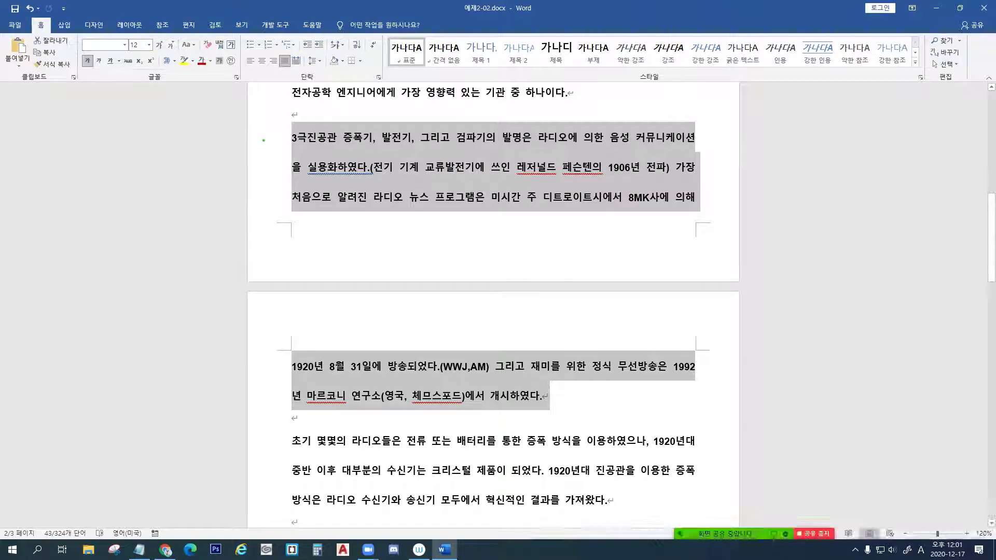
{"action": "mouse_move", "coordinate": [264, 136]}
{"action": "left_mouse_down"}
{"action": "mouse_move", "coordinate": [249, 147]}
{"action": "mouse_move", "coordinate": [257, 171]}
{"action": "mouse_move", "coordinate": [272, 175]}
{"action": "left_mouse_up"}
{"action": "key", "text": "Escape"}
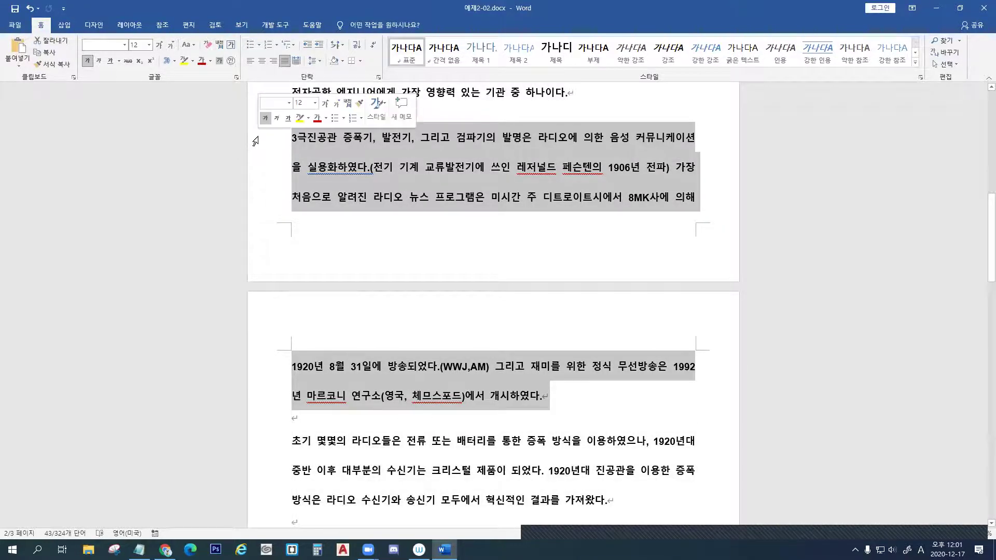
Select the whole document and turn on the paragraph option 현재 단락을 나누지 않음 for it
{"action": "key", "text": "ctrl+a"}
{"action": "scroll", "coordinate": [311, 156], "scroll_direction": "up", "scroll_amount": 3}
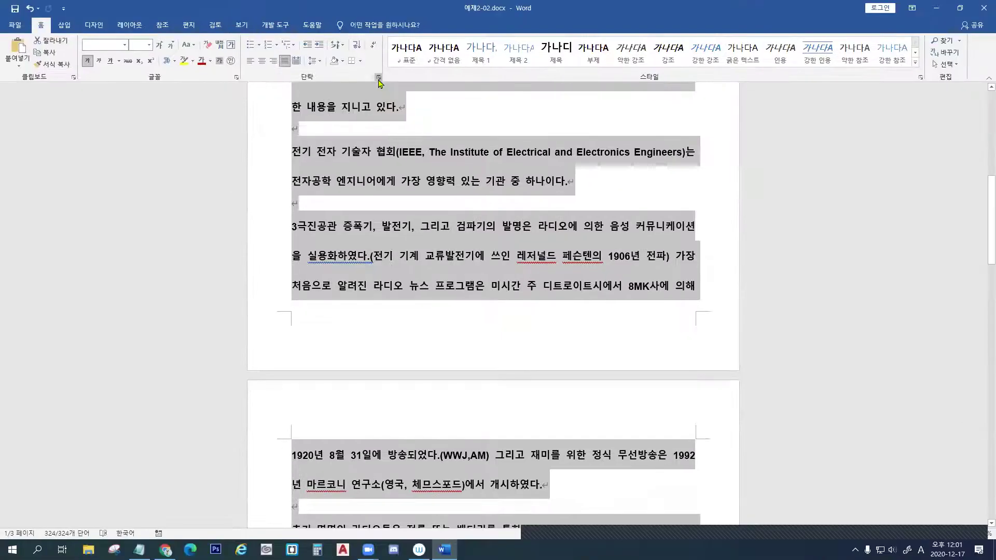
{"action": "left_click", "coordinate": [496, 155]}
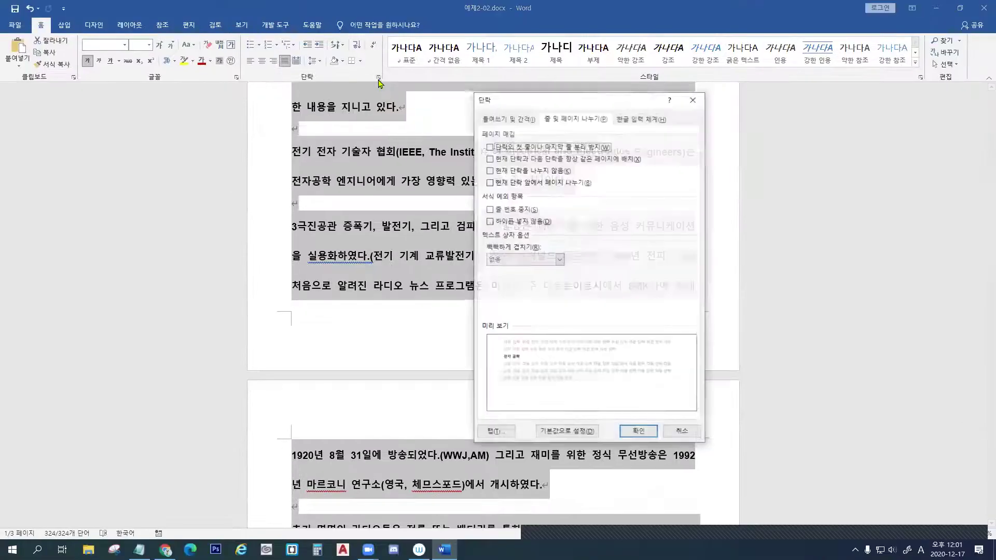
{"action": "left_click", "coordinate": [568, 123]}
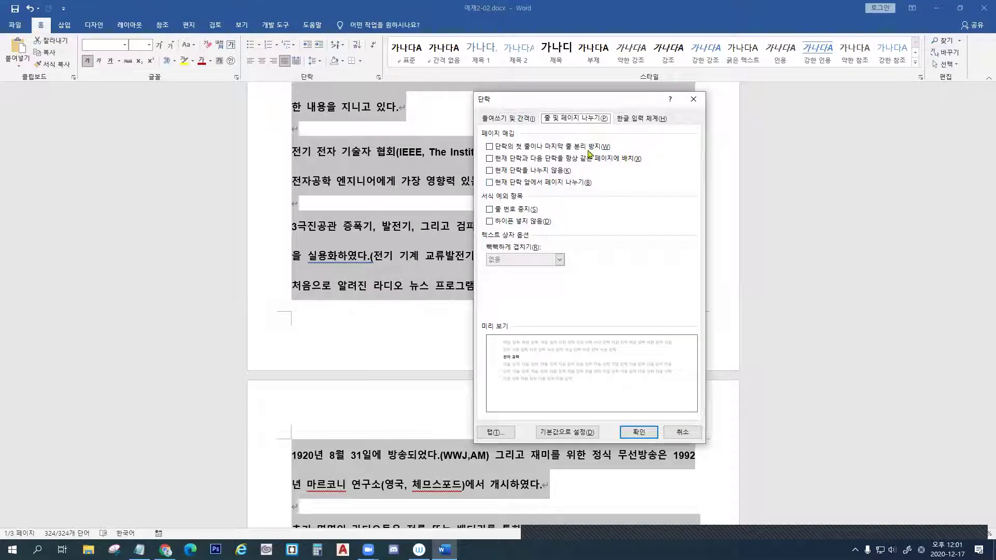
{"action": "left_click", "coordinate": [489, 171]}
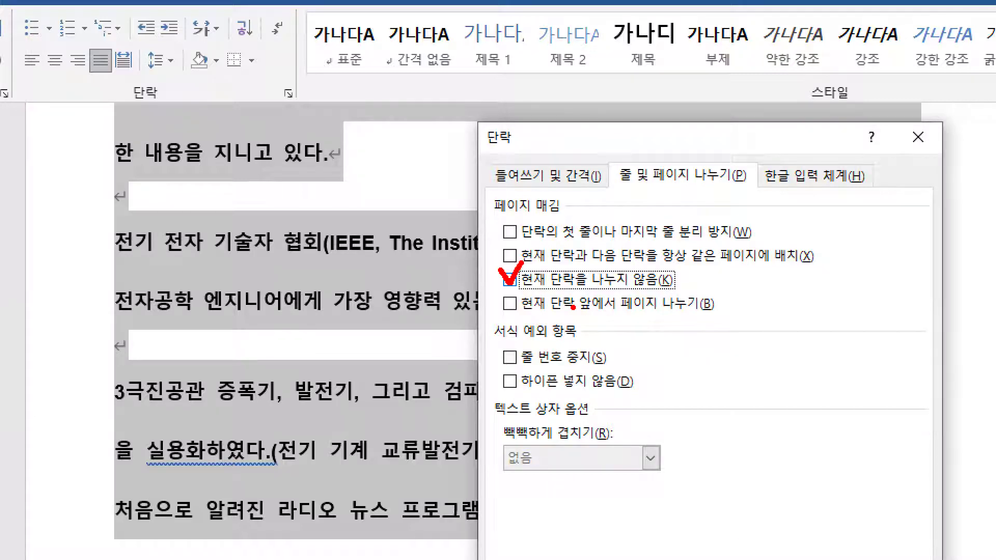
{"action": "left_click_drag", "start_coordinate": [496, 219], "coordinate": [562, 219]}
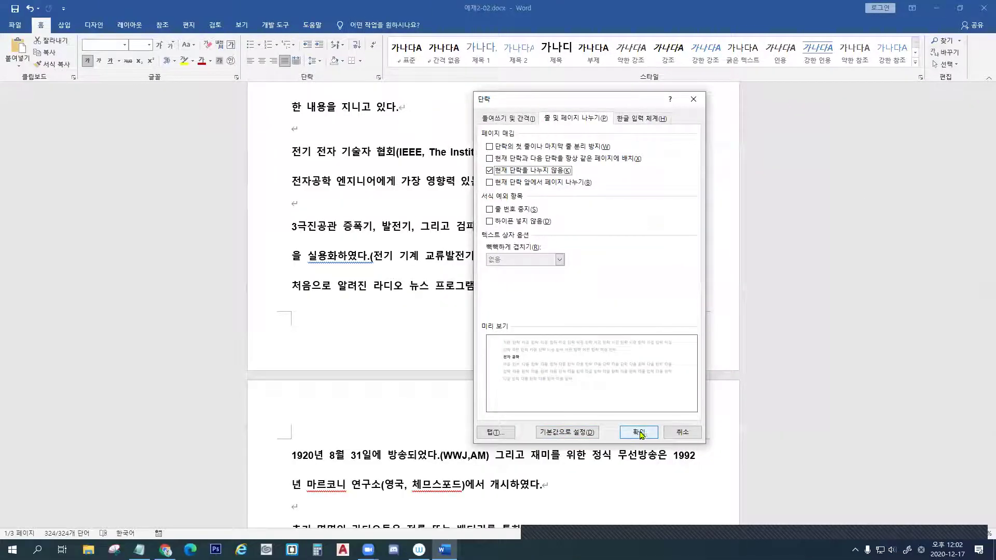
{"action": "left_click", "coordinate": [643, 434]}
Enter 컴퓨터의 역사 on the empty line directly above the 컴퓨터 heading at the end of page 2
{"action": "scroll", "coordinate": [539, 369], "scroll_direction": "down", "scroll_amount": 3}
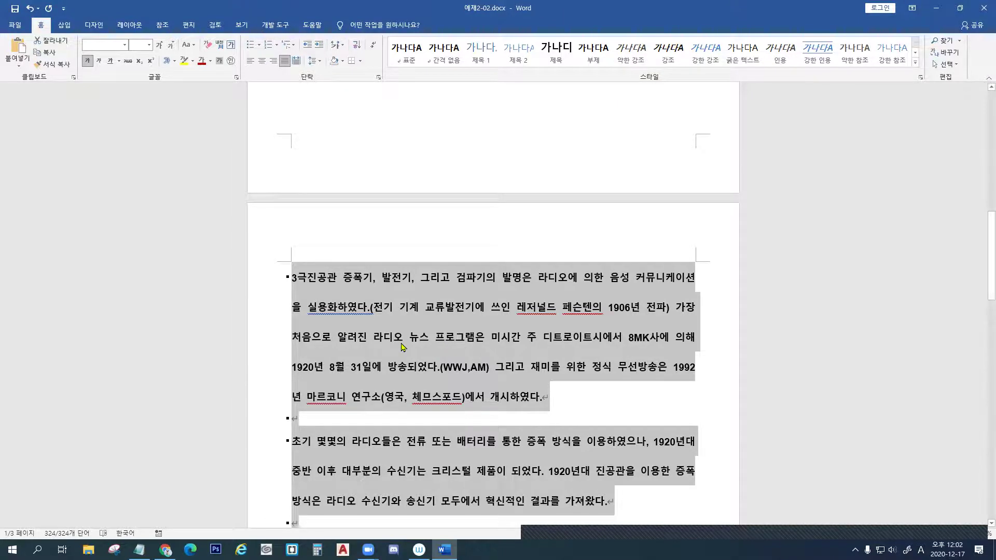
{"action": "scroll", "coordinate": [415, 339], "scroll_direction": "down", "scroll_amount": 6}
{"action": "scroll", "coordinate": [425, 338], "scroll_direction": "down", "scroll_amount": 2}
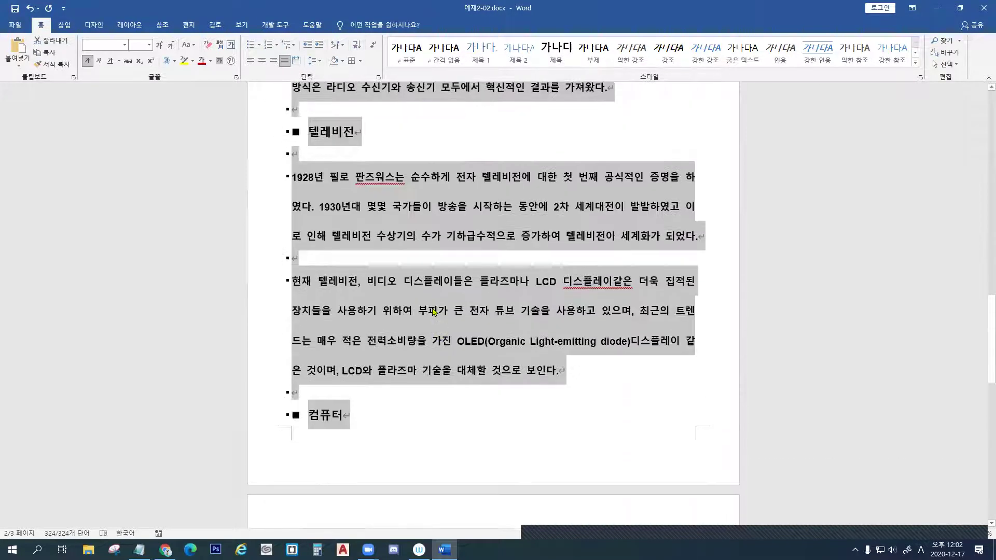
{"action": "scroll", "coordinate": [432, 299], "scroll_direction": "down", "scroll_amount": 2}
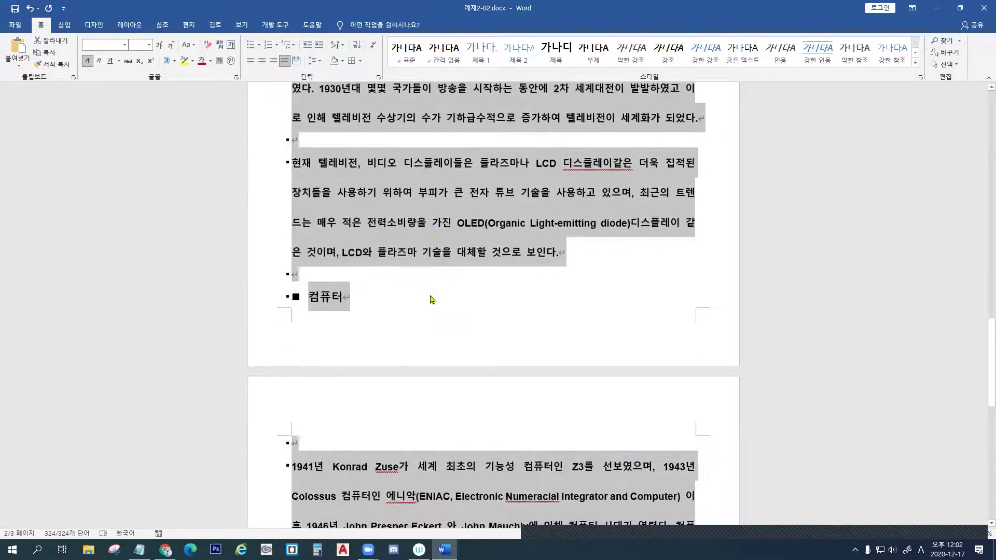
{"action": "left_click", "coordinate": [395, 290]}
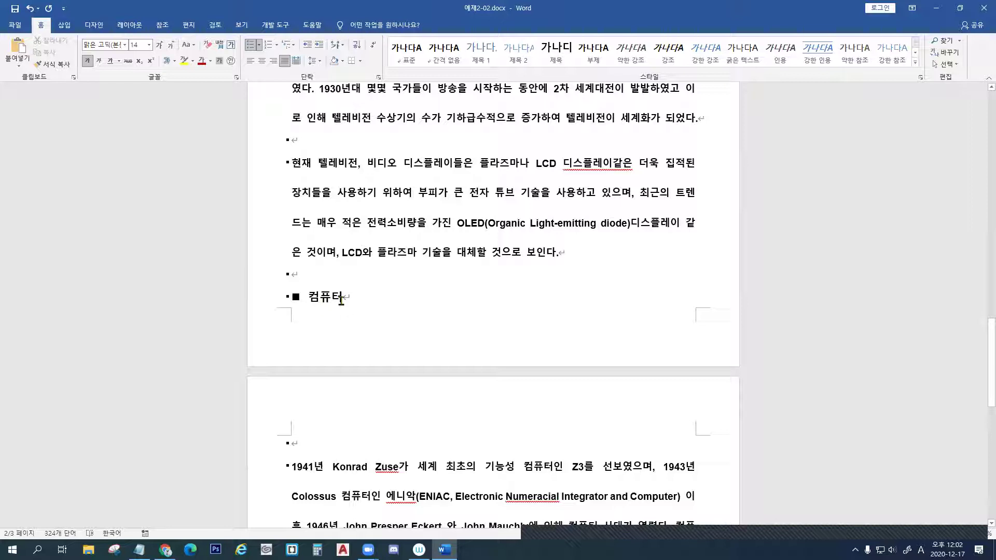
{"action": "left_click", "coordinate": [295, 278]}
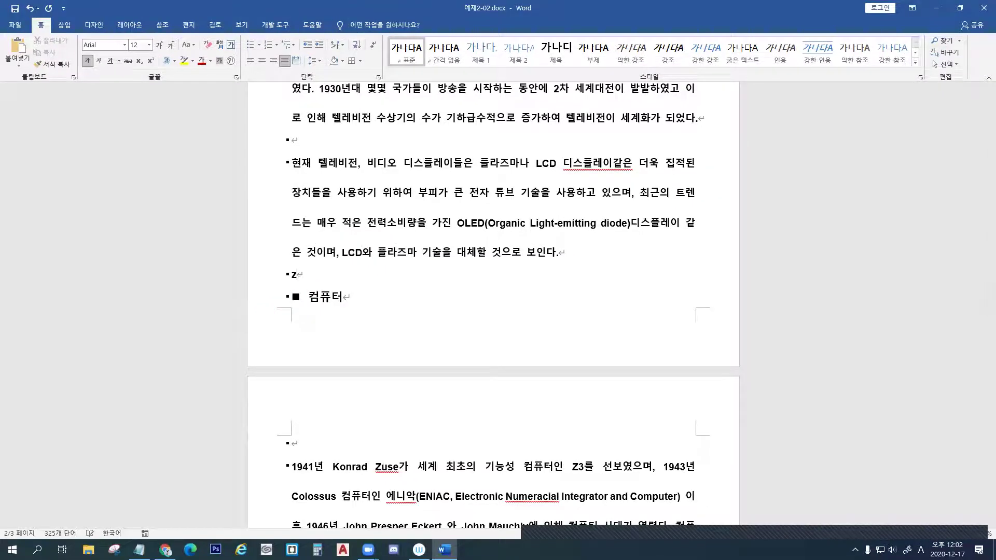
{"action": "type", "text": "컴퓨터의 "}
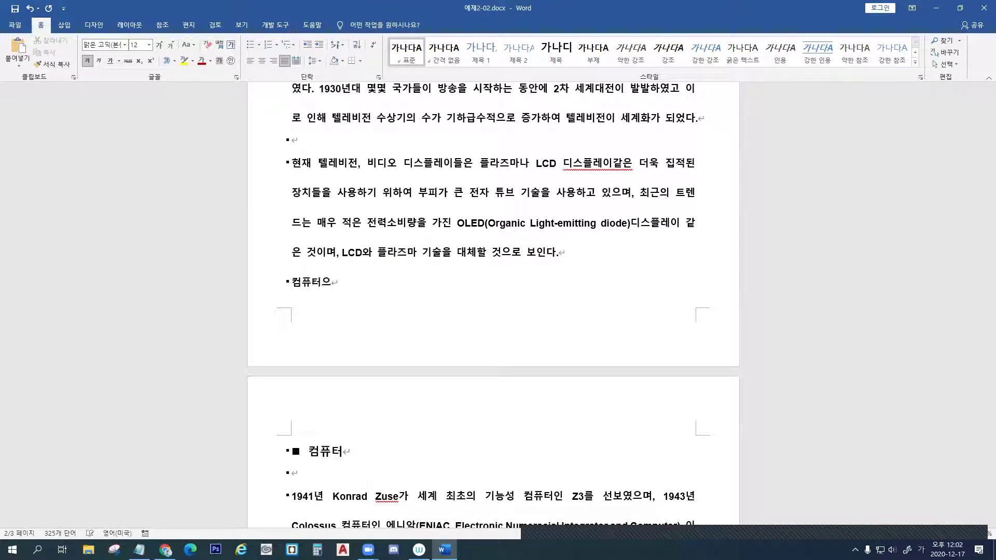
{"action": "type", "text": "역사"}
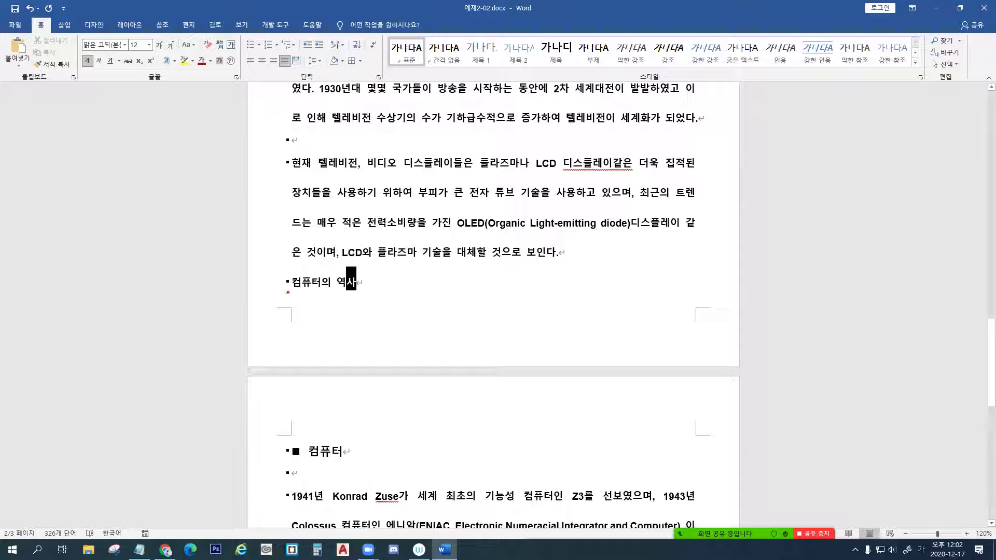
{"action": "left_click_drag", "start_coordinate": [292, 294], "coordinate": [366, 294]}
{"action": "left_click_drag", "start_coordinate": [291, 461], "coordinate": [347, 460]}
{"action": "mouse_move", "coordinate": [284, 284]}
{"action": "left_mouse_down"}
{"action": "mouse_move", "coordinate": [246, 335]}
{"action": "mouse_move", "coordinate": [279, 449]}
{"action": "left_mouse_up"}
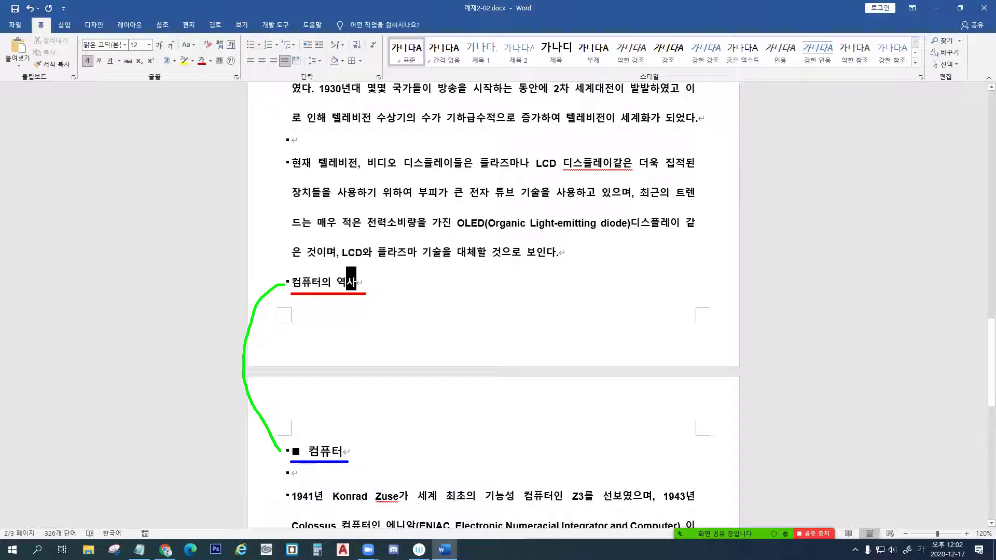
{"action": "mouse_move", "coordinate": [370, 356]}
{"action": "left_mouse_down"}
{"action": "mouse_move", "coordinate": [339, 393]}
{"action": "mouse_move", "coordinate": [394, 392]}
{"action": "left_mouse_up"}
{"action": "key", "text": "e"}
{"action": "mouse_move", "coordinate": [283, 282]}
{"action": "left_mouse_down"}
{"action": "mouse_move", "coordinate": [271, 297]}
{"action": "mouse_move", "coordinate": [266, 398]}
{"action": "mouse_move", "coordinate": [277, 451]}
{"action": "left_mouse_up"}
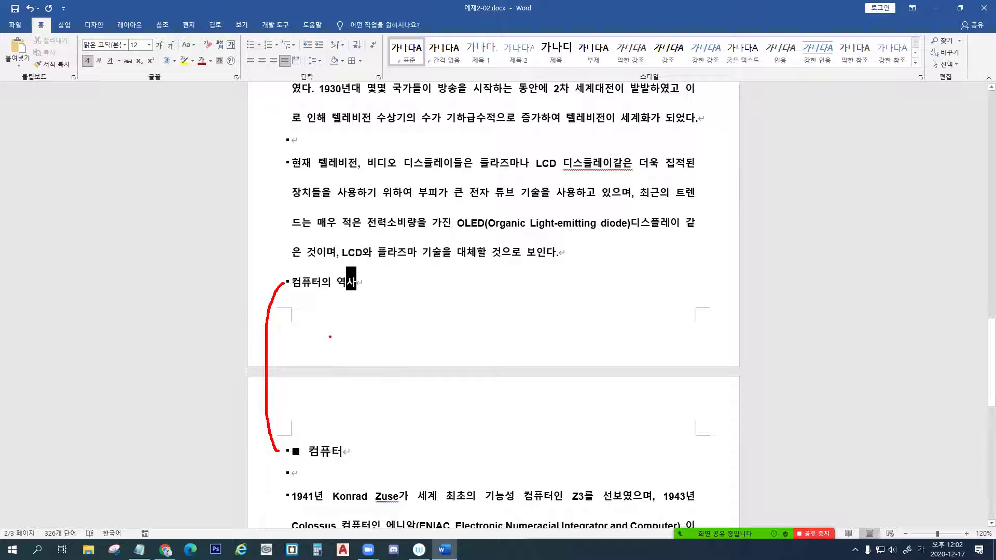
{"action": "left_click_drag", "start_coordinate": [485, 345], "coordinate": [415, 405]}
{"action": "left_click_drag", "start_coordinate": [424, 360], "coordinate": [497, 408]}
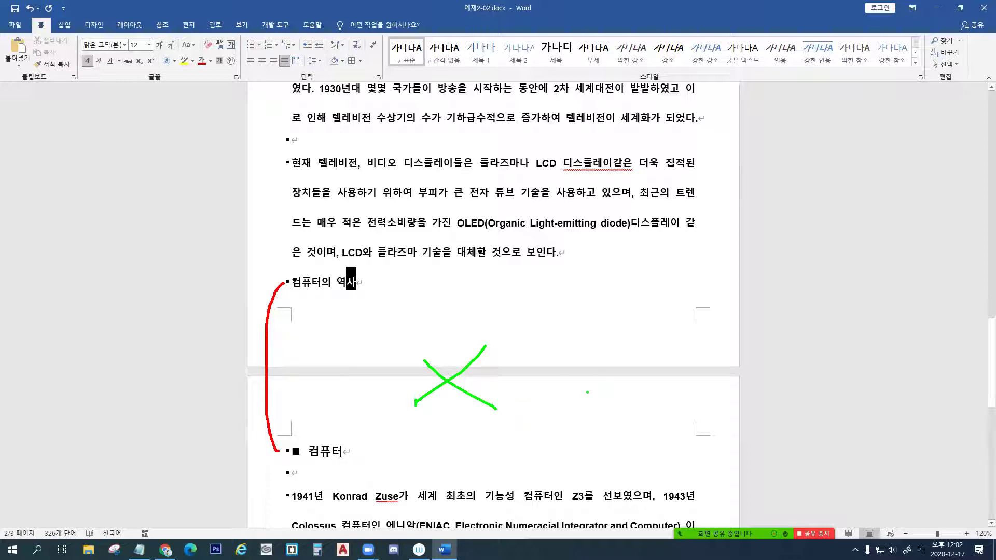
{"action": "key", "text": "Escape"}
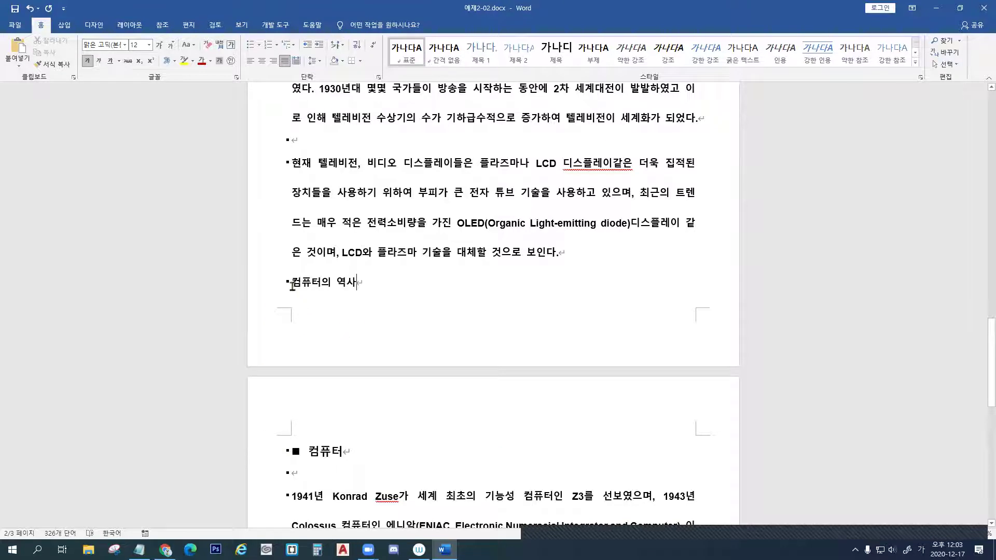
{"action": "key", "text": "ctrl+2"}
{"action": "mouse_move", "coordinate": [288, 287]}
{"action": "left_mouse_down"}
{"action": "mouse_move", "coordinate": [261, 362]}
{"action": "mouse_move", "coordinate": [284, 453]}
{"action": "left_mouse_up"}
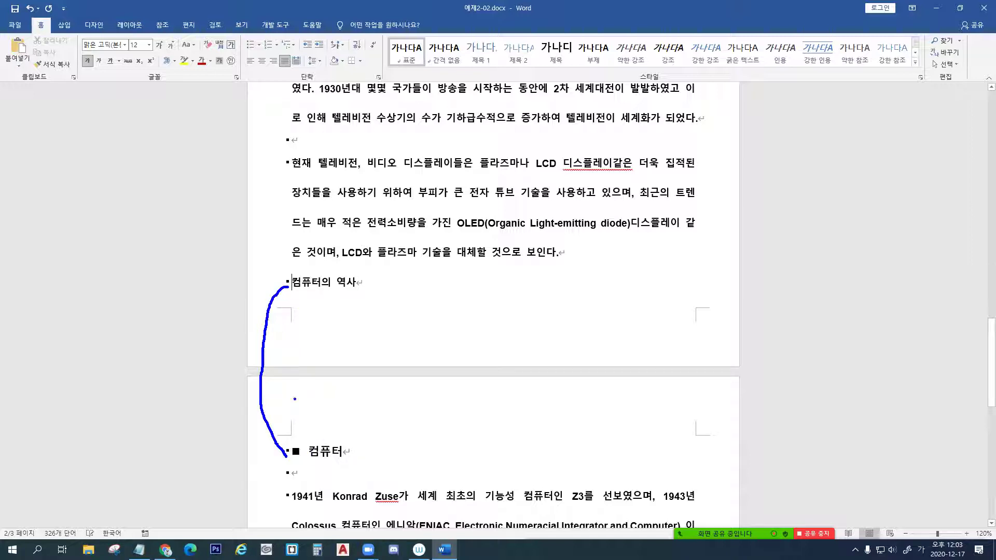
{"action": "left_click_drag", "start_coordinate": [300, 446], "coordinate": [287, 457]}
{"action": "left_click_drag", "start_coordinate": [285, 297], "coordinate": [293, 299]}
{"action": "key", "text": "Escape"}
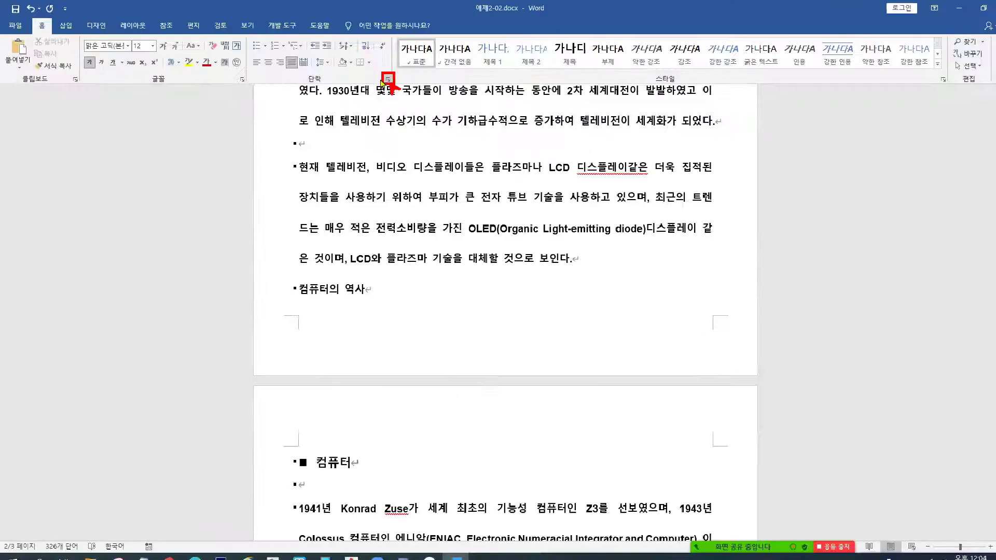
Turn on the paragraph option 현재 단락과 다음 단락을 항상 같은 페이지에 배치 for the 컴퓨터의 역사 line
{"action": "left_click", "coordinate": [493, 154]}
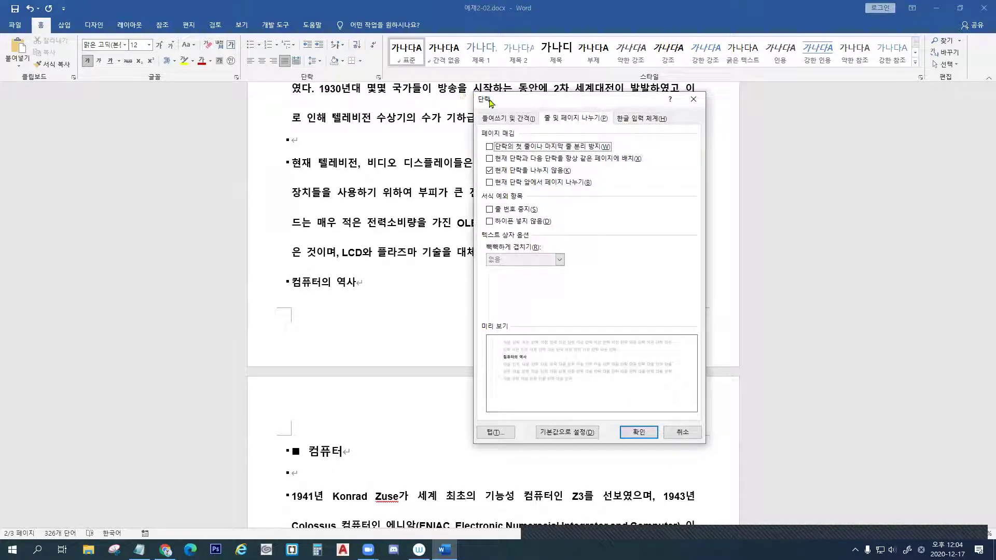
{"action": "left_click_drag", "start_coordinate": [491, 99], "coordinate": [472, 131]}
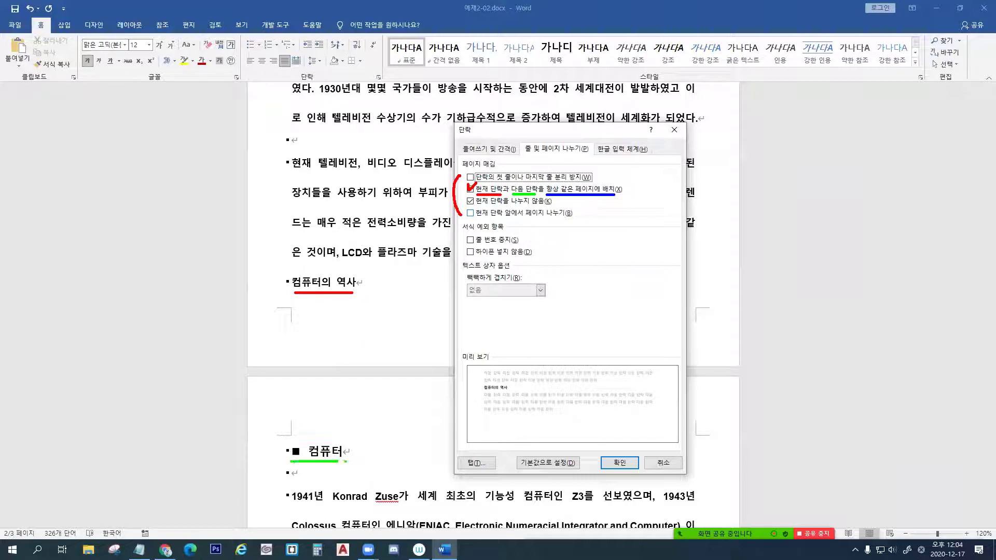
{"action": "left_click", "coordinate": [470, 190]}
{"action": "left_click", "coordinate": [470, 189]}
{"action": "mouse_move", "coordinate": [488, 272]}
{"action": "left_mouse_down"}
{"action": "mouse_move", "coordinate": [496, 285]}
{"action": "mouse_move", "coordinate": [509, 265]}
{"action": "left_mouse_up"}
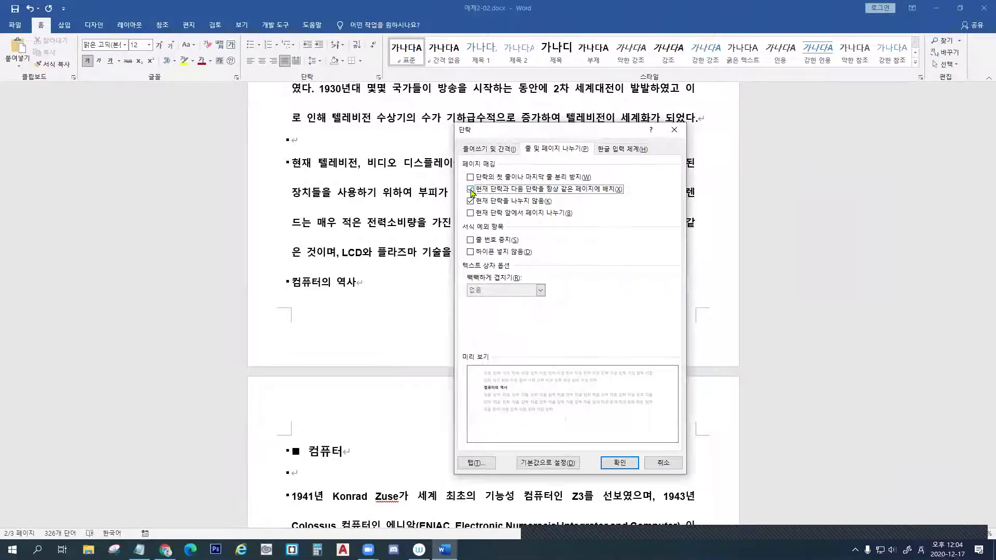
{"action": "key", "text": "Return"}
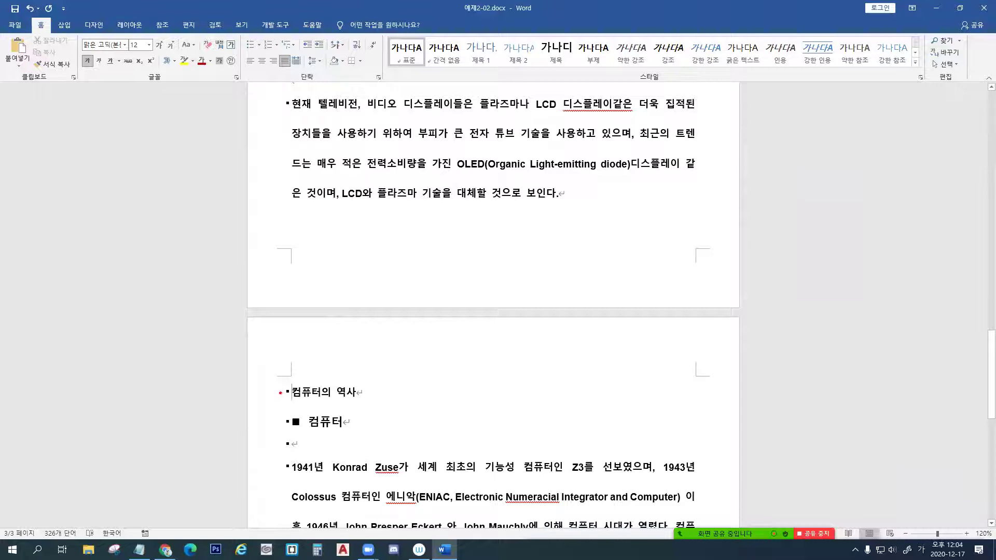
Close the document 예제2-02.docx
{"action": "left_click_drag", "start_coordinate": [275, 394], "coordinate": [283, 418]}
{"action": "left_click", "coordinate": [14, 24]}
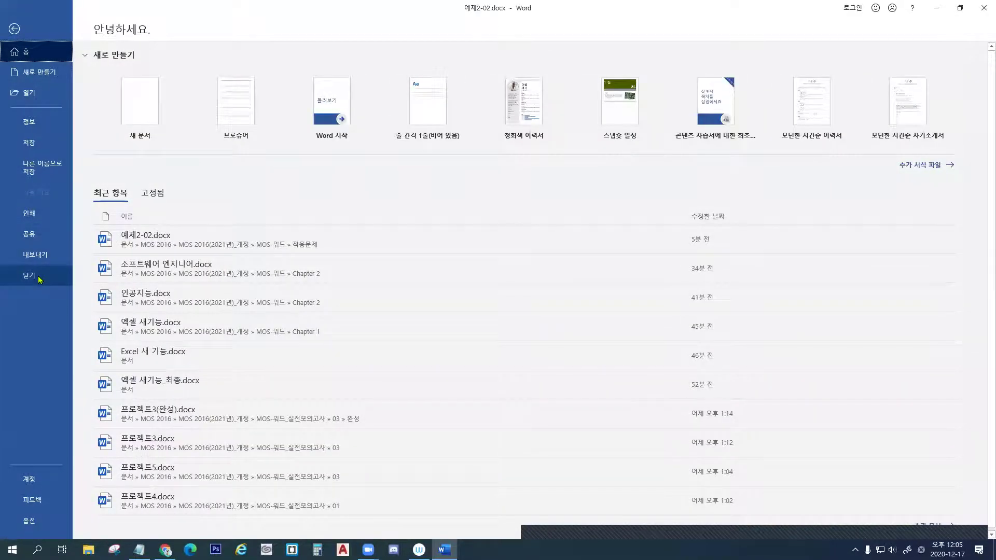
{"action": "key", "text": "Escape"}
{"action": "left_click", "coordinate": [505, 300]}
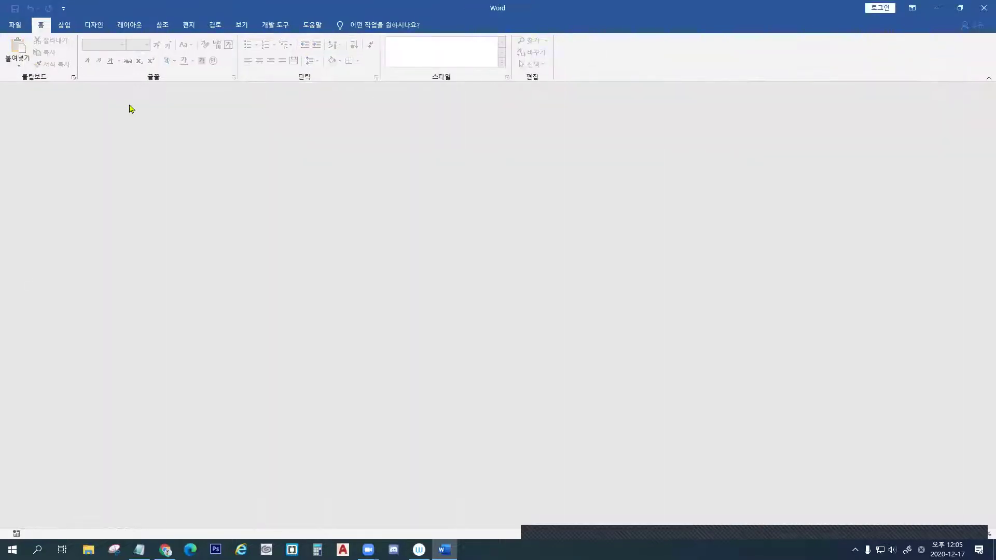
Open 요리.docx from the Chapter 2 folder inside MOS-워드 and enable editing for it
{"action": "left_click", "coordinate": [16, 25]}
{"action": "left_click", "coordinate": [29, 93]}
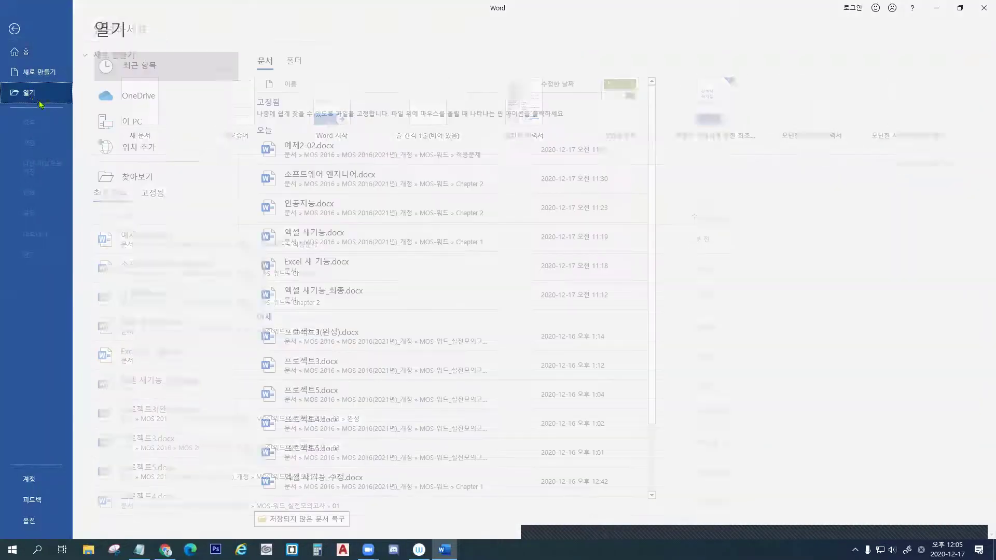
{"action": "left_click", "coordinate": [132, 178]}
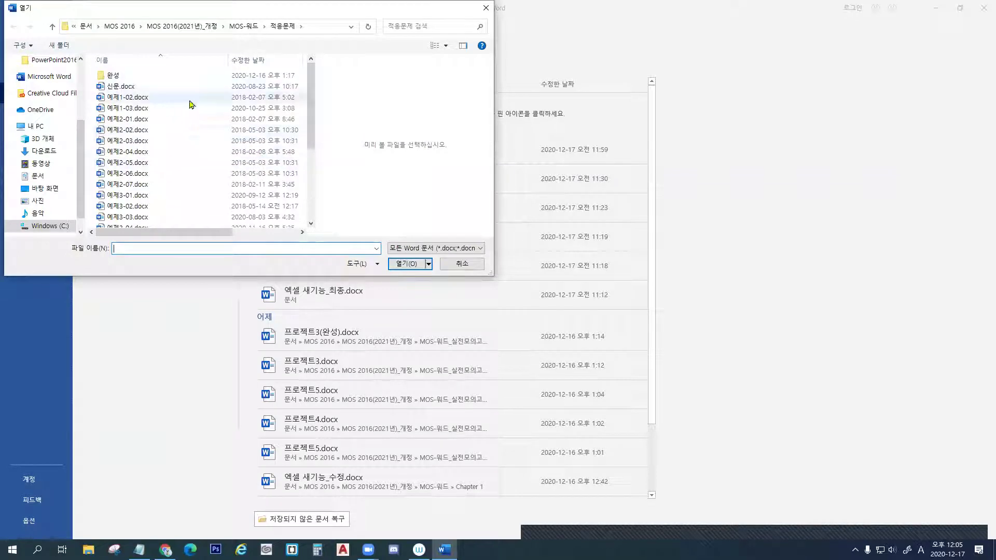
{"action": "left_click", "coordinate": [138, 152]}
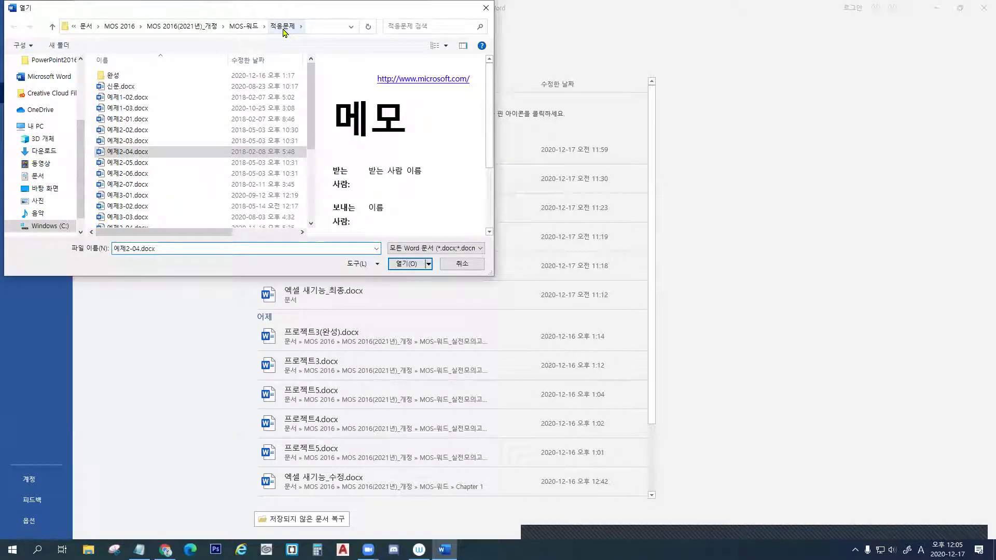
{"action": "left_click", "coordinate": [254, 27]}
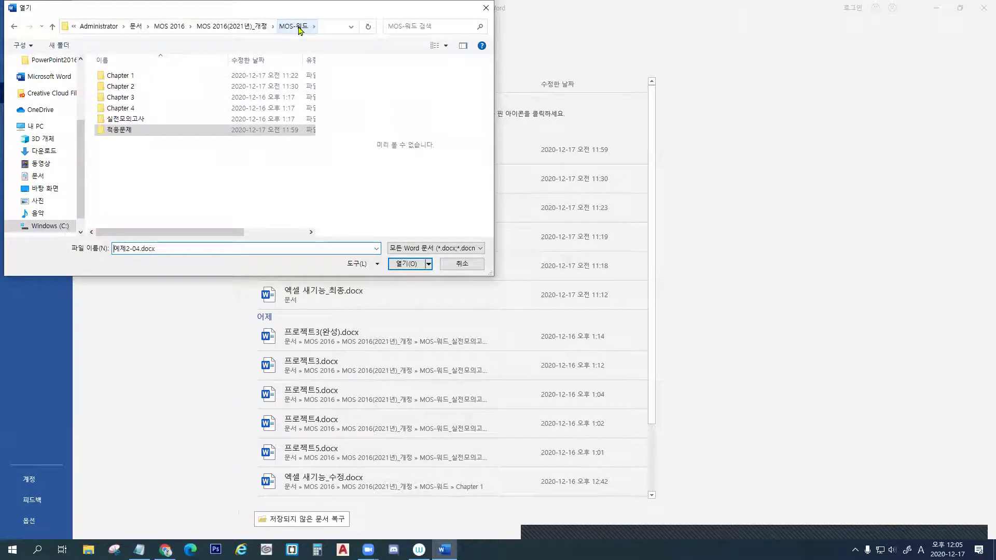
{"action": "double_click", "coordinate": [120, 86]}
{"action": "left_click", "coordinate": [122, 113]}
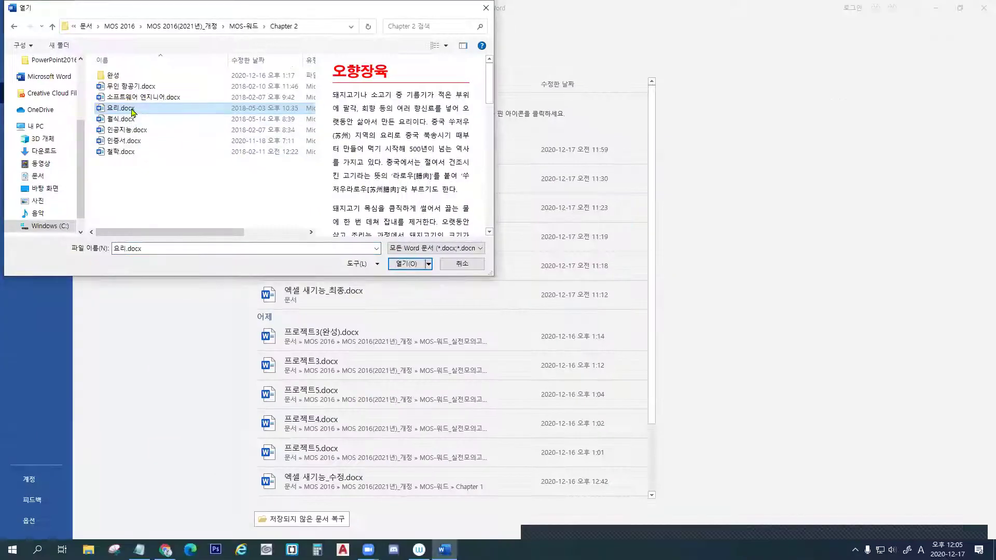
{"action": "double_click", "coordinate": [132, 113]}
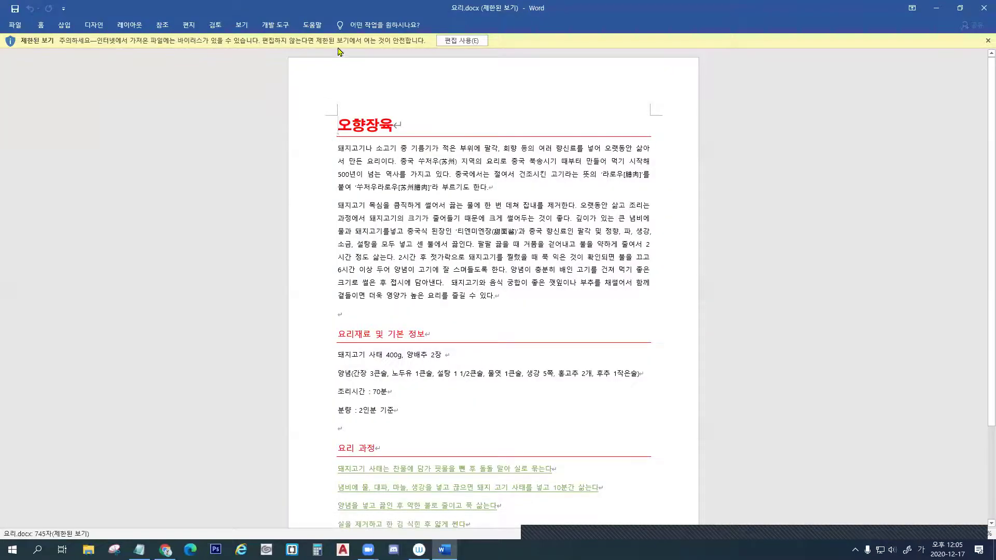
{"action": "left_click", "coordinate": [462, 40]}
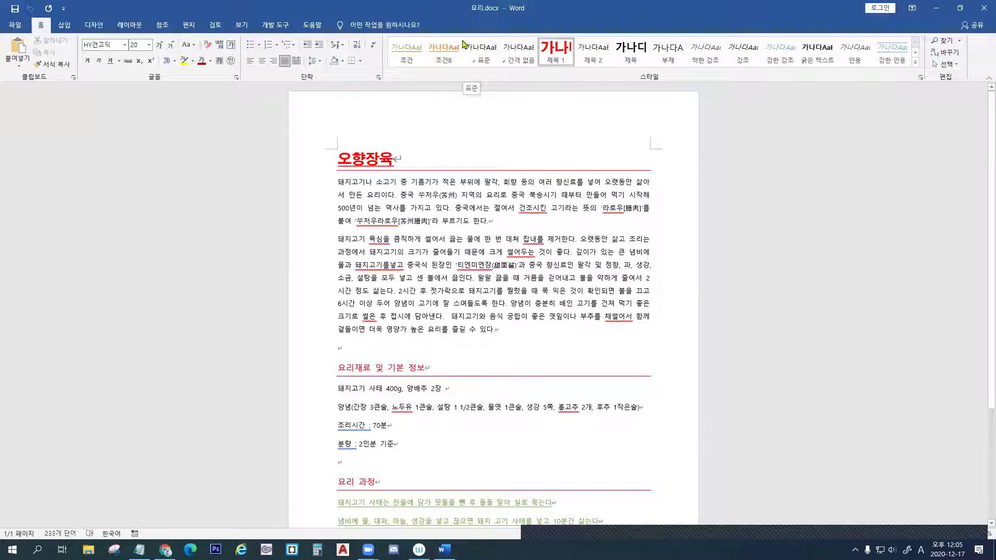
Shrink the document window, switch to the Notepad notes and insert two blank lines above ☆ 특정 스타일 복사
{"action": "double_click", "coordinate": [622, 8]}
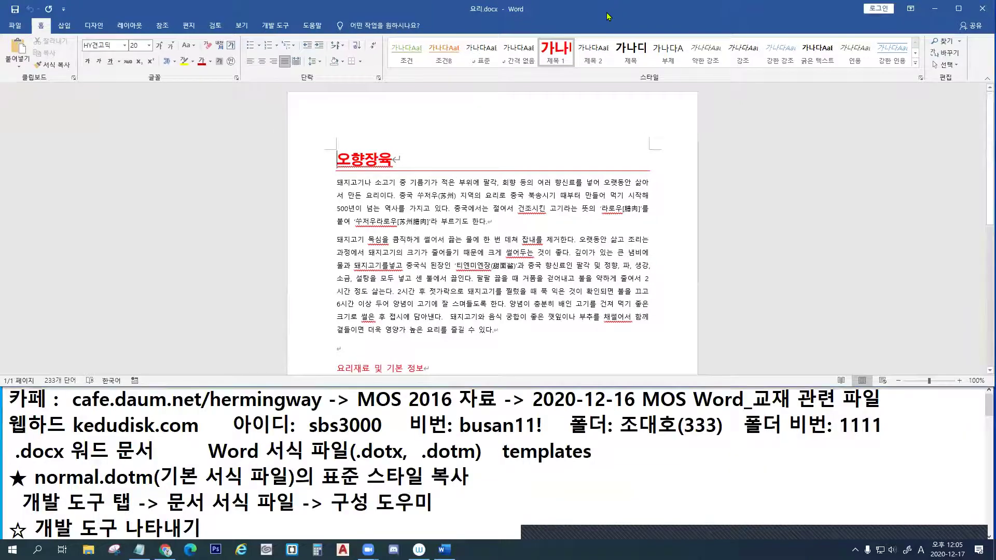
{"action": "left_click", "coordinate": [174, 403]}
{"action": "scroll", "coordinate": [173, 404], "scroll_direction": "down", "scroll_amount": 3}
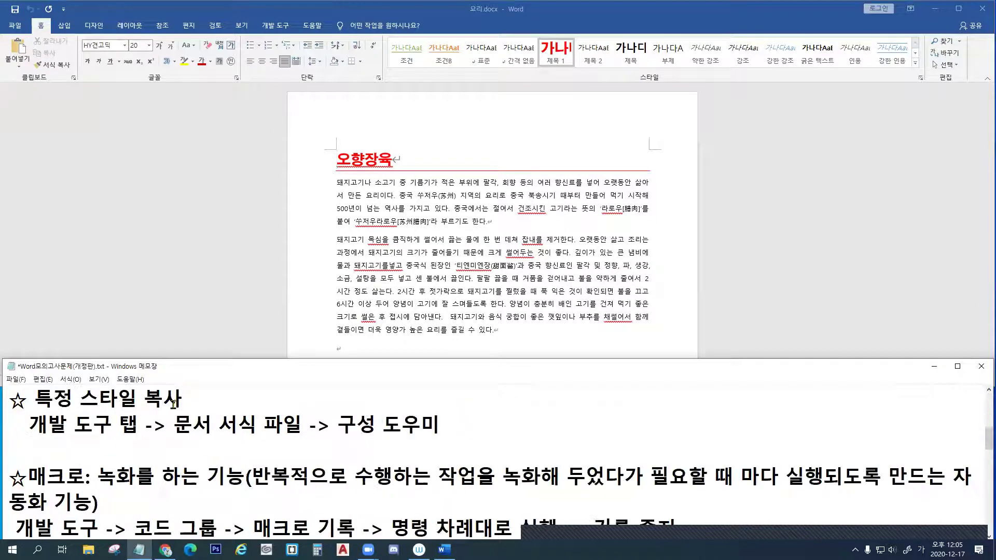
{"action": "left_click", "coordinate": [19, 402]}
{"action": "left_click", "coordinate": [29, 450]}
{"action": "scroll", "coordinate": [31, 449], "scroll_direction": "up", "scroll_amount": 1}
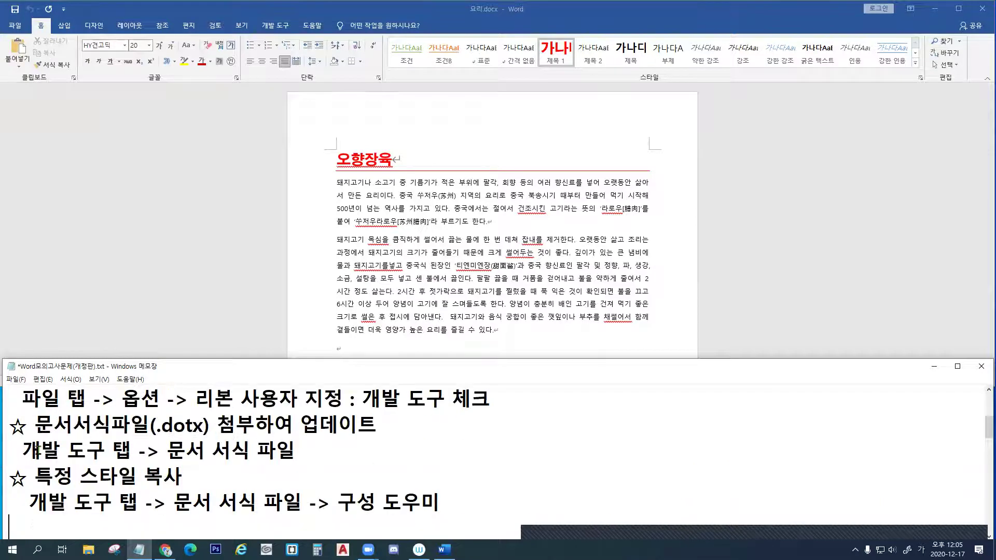
{"action": "left_click", "coordinate": [16, 455]}
{"action": "key", "text": "Return"}
{"action": "key", "text": "Return"}
{"action": "key", "text": "Down"}
{"action": "key", "text": "Down"}
{"action": "key", "text": "Down"}
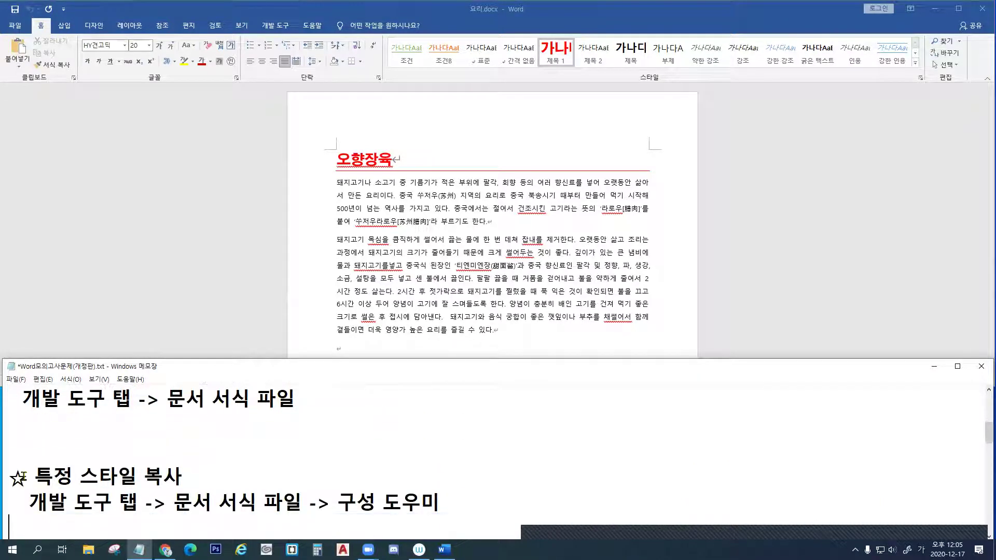
Add the heading ☆ 스타일 on its own line above ☆ 특정 스타일 복사 in the notes
{"action": "key", "text": "Up"}
{"action": "key", "text": "Up"}
{"action": "key", "text": "Up"}
{"action": "key", "text": "Up"}
{"action": "type", "text": "☆"}
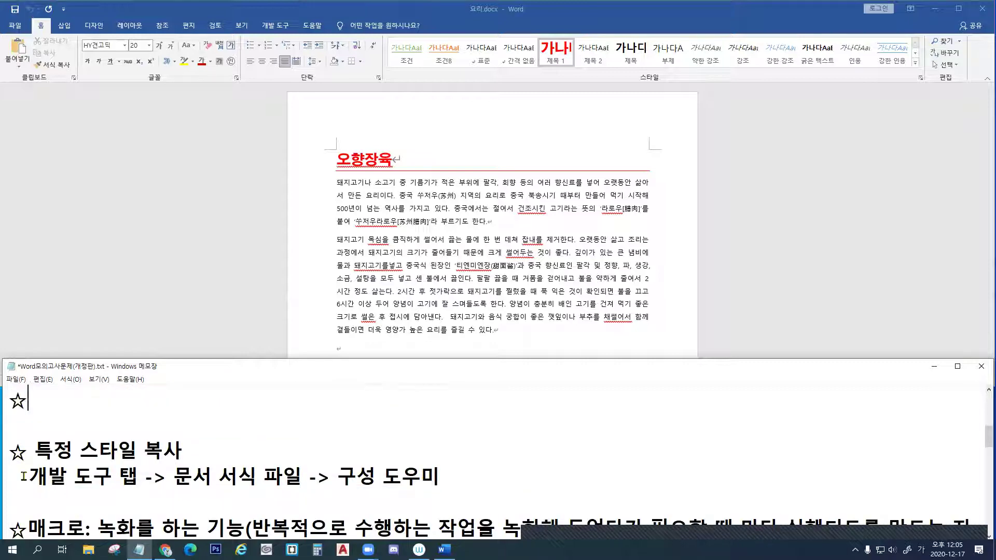
{"action": "type", "text": "ㅅ스타일"}
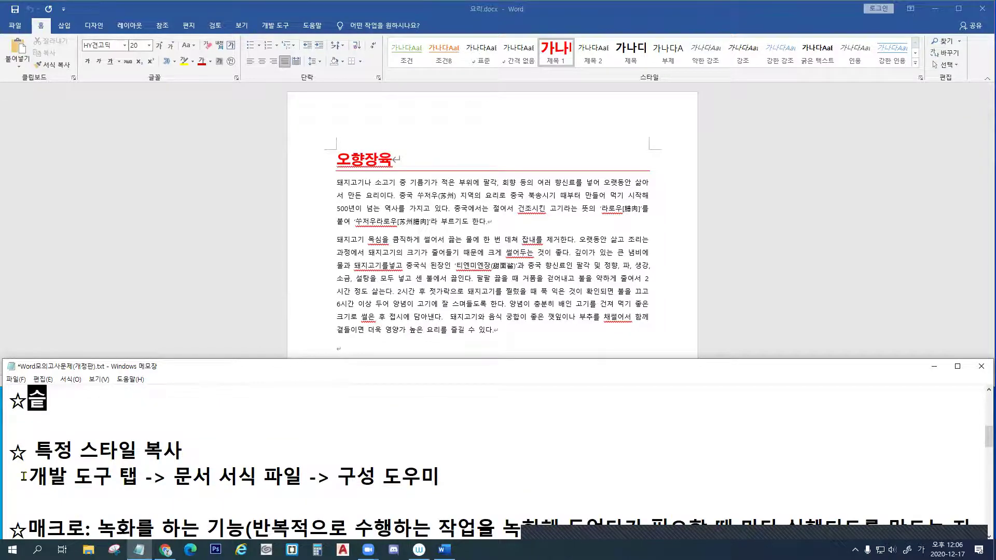
{"action": "key", "text": "Left"}
{"action": "key", "text": "Left"}
{"action": "key", "text": "End"}
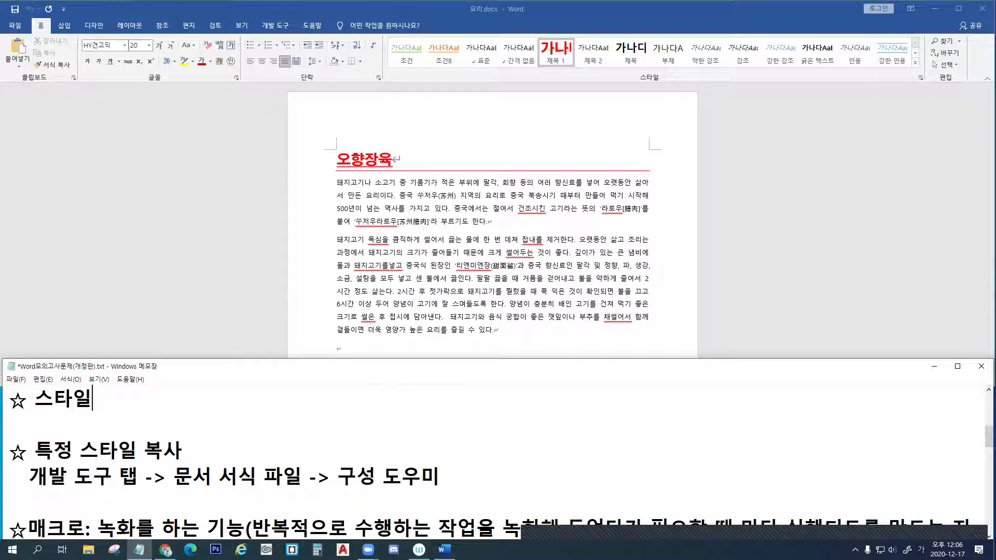
Complete the 스타일 note line with the definition ": 글꼴이나 단락, 목록 등의 서식 모음"
{"action": "type", "text": ": 글꼴"}
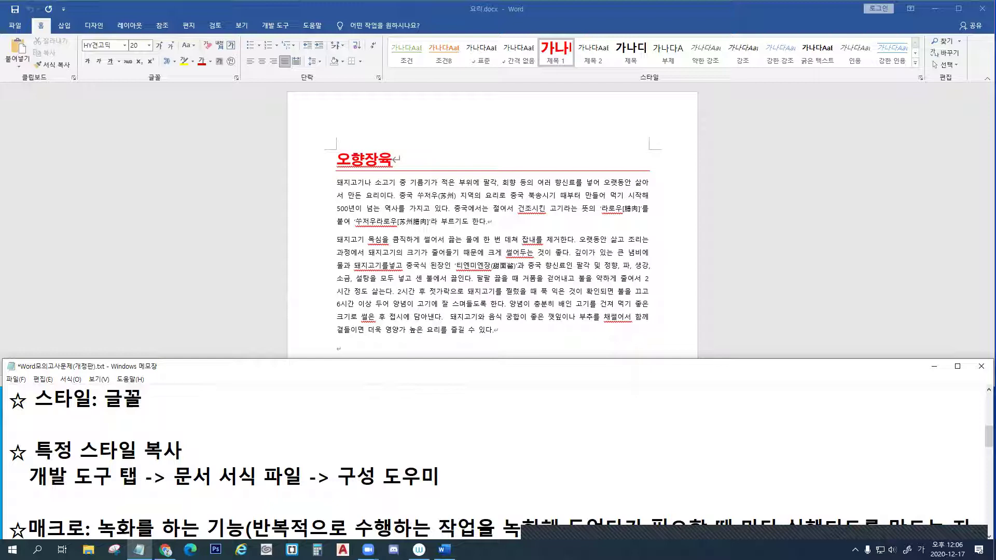
{"action": "type", "text": "이나 단락, 모"}
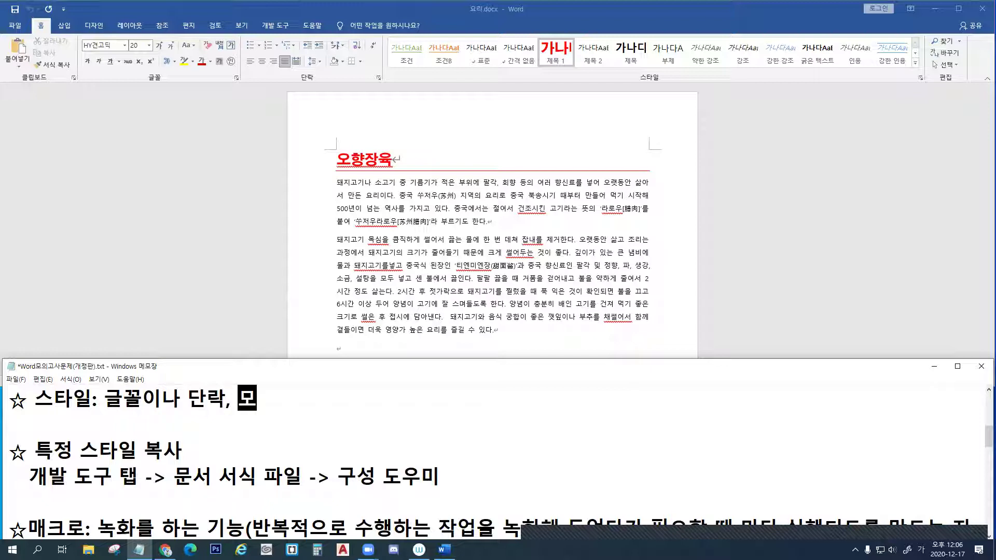
{"action": "type", "text": "ㄱ록"}
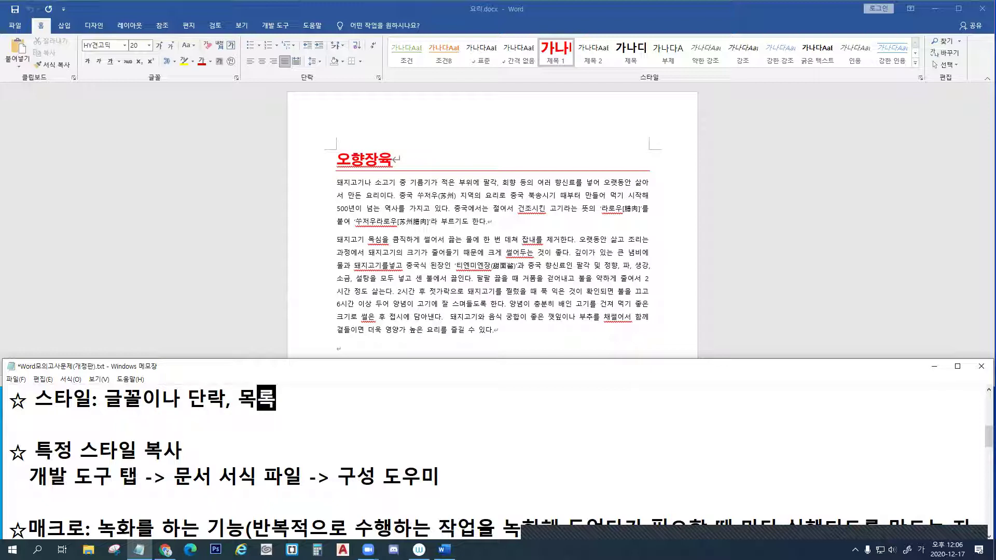
{"action": "type", "text": " 등의 "}
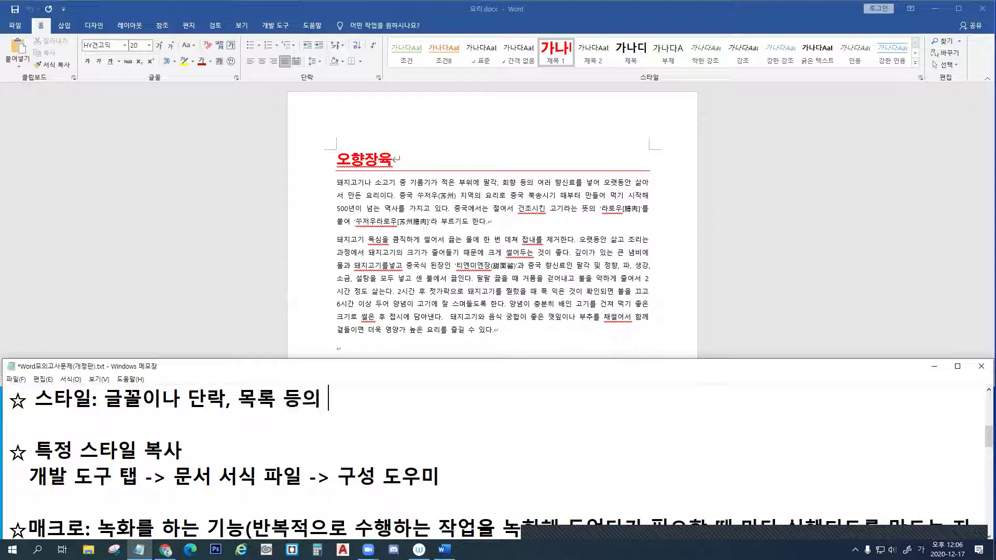
{"action": "type", "text": "서식 모음"}
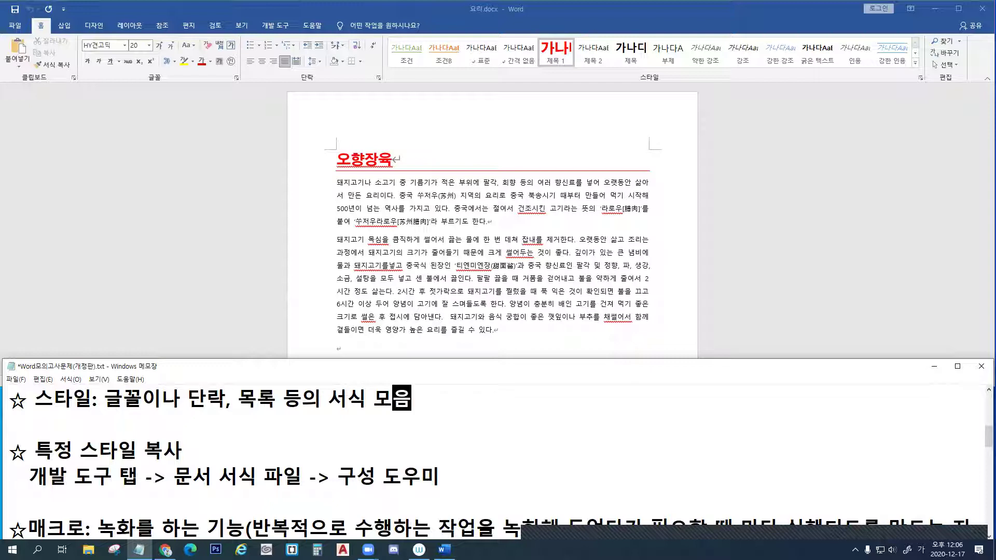
Add the line "홈 탭 -> 스타일 그룹" below the 스타일 definition and save the notes
{"action": "key", "text": "Down"}
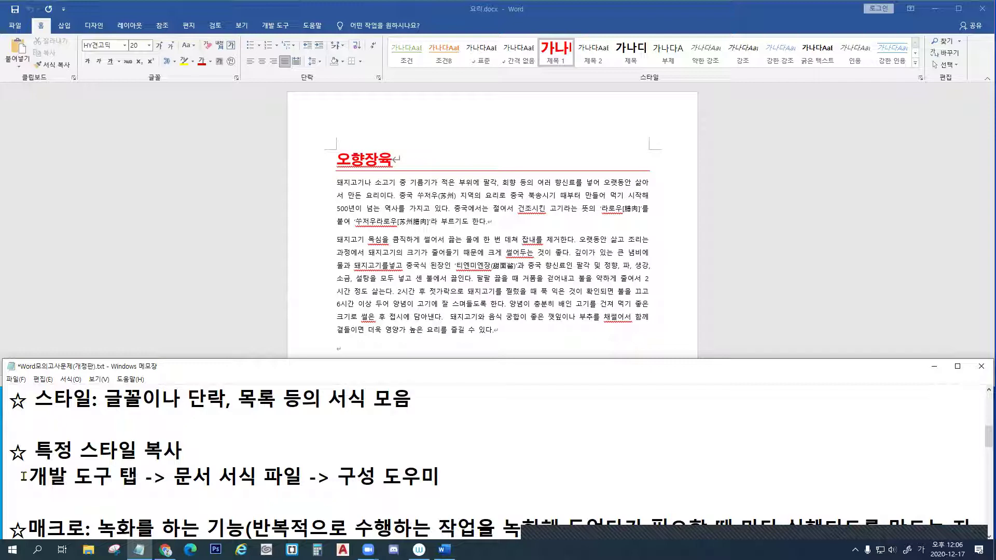
{"action": "type", "text": "홈 탭 "}
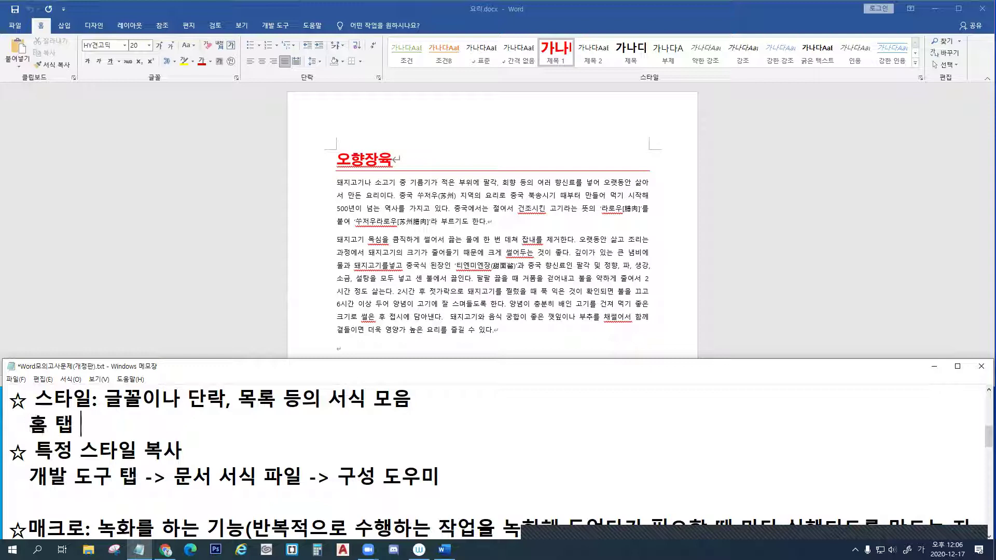
{"action": "type", "text": "-> 습"}
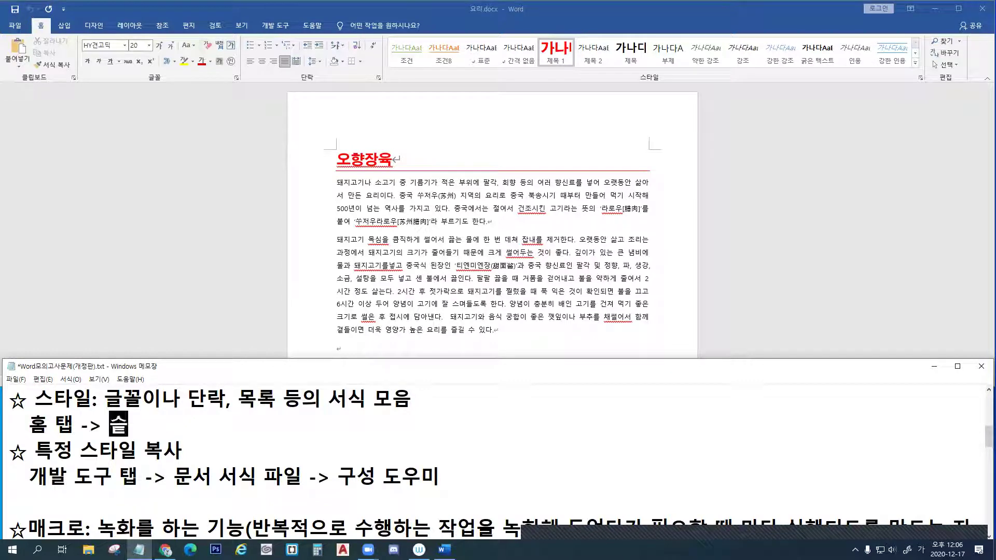
{"action": "type", "text": "타일 그룹"}
{"action": "key", "text": "ctrl+s"}
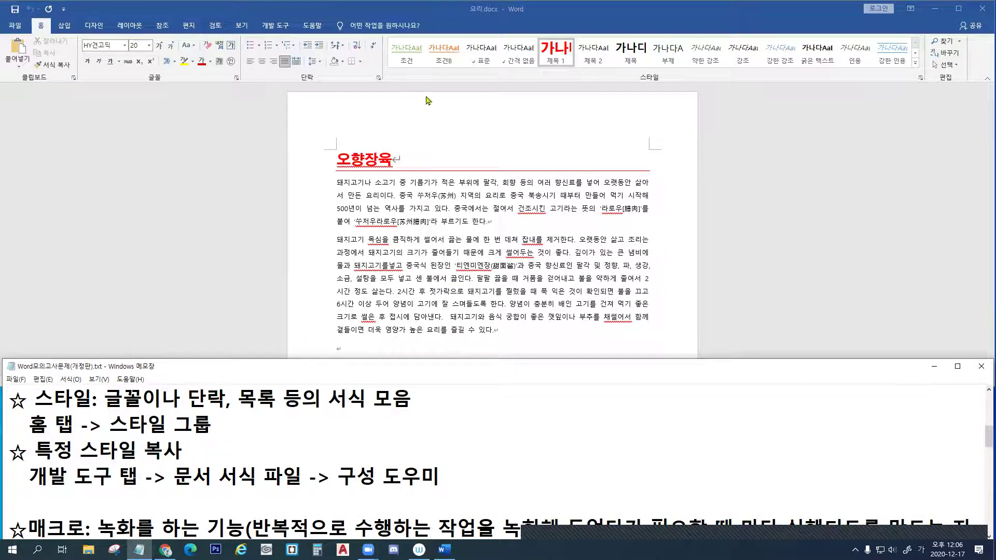
Switch to the Word document 요리.docx and check which styles the title 오향장육 and the first body paragraph use
{"action": "left_click", "coordinate": [381, 162]}
{"action": "key", "text": "ctrl+2"}
{"action": "left_click_drag", "start_coordinate": [365, 166], "coordinate": [332, 193]}
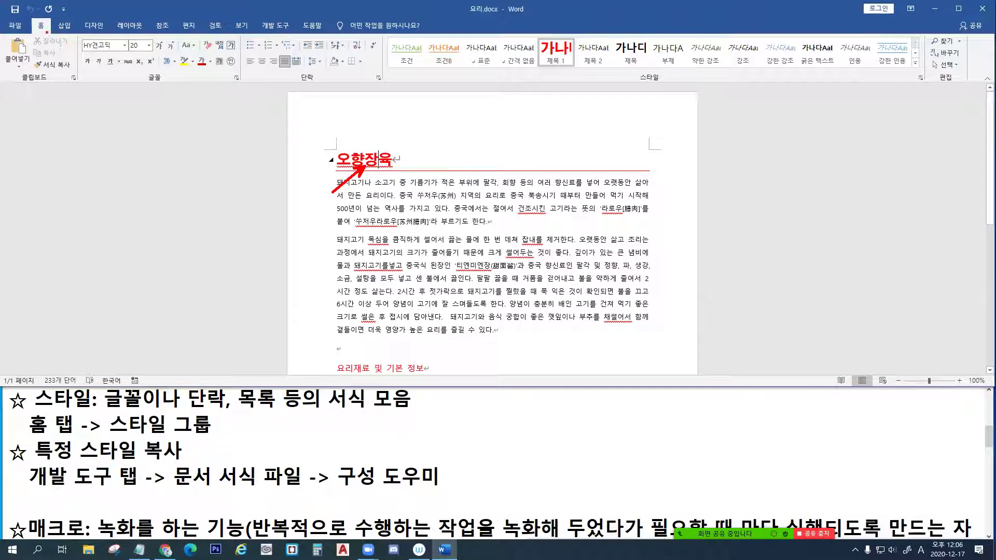
{"action": "left_click_drag", "start_coordinate": [33, 19], "coordinate": [50, 36]}
{"action": "left_click_drag", "start_coordinate": [564, 93], "coordinate": [558, 65]}
{"action": "left_click", "coordinate": [358, 183]}
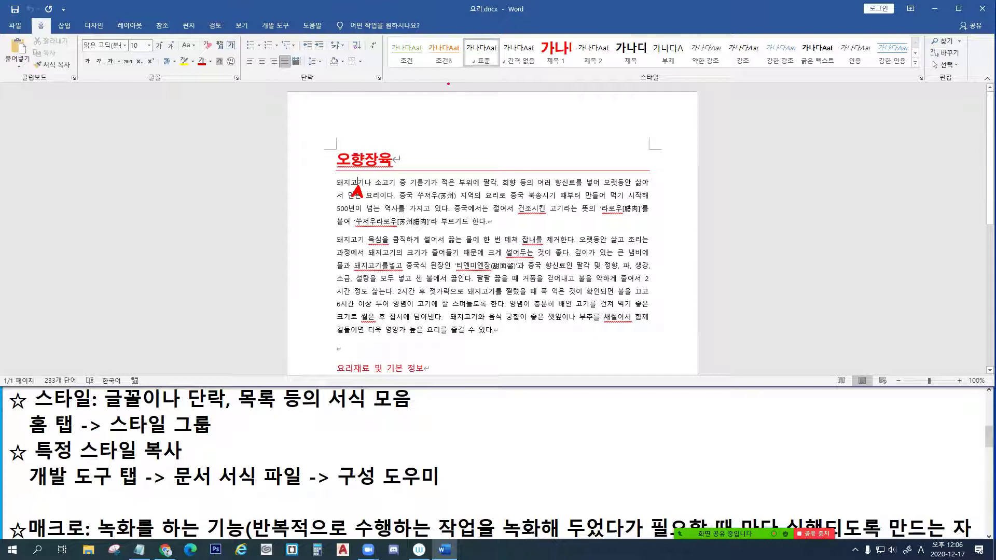
{"action": "left_click_drag", "start_coordinate": [487, 77], "coordinate": [487, 63]}
{"action": "left_click", "coordinate": [366, 160]}
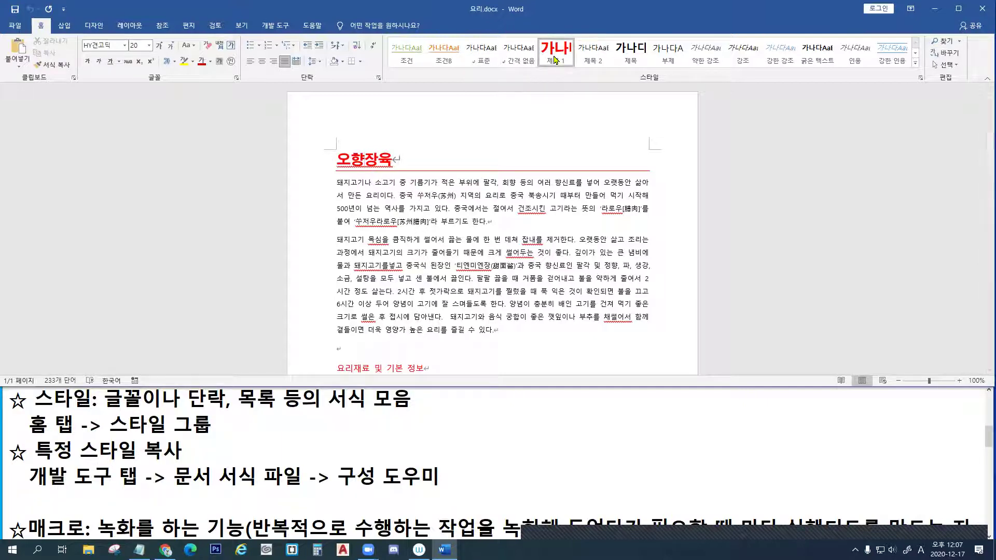
Apply the 조건 style to the first body paragraph and the 조건B style to the second
{"action": "left_click", "coordinate": [366, 196]}
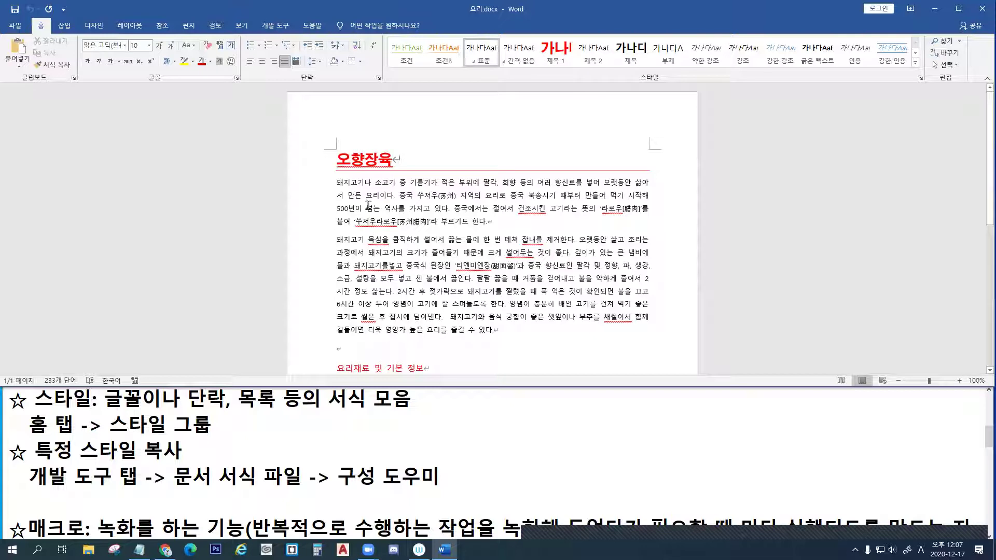
{"action": "left_click", "coordinate": [417, 56]}
{"action": "left_click", "coordinate": [383, 239]}
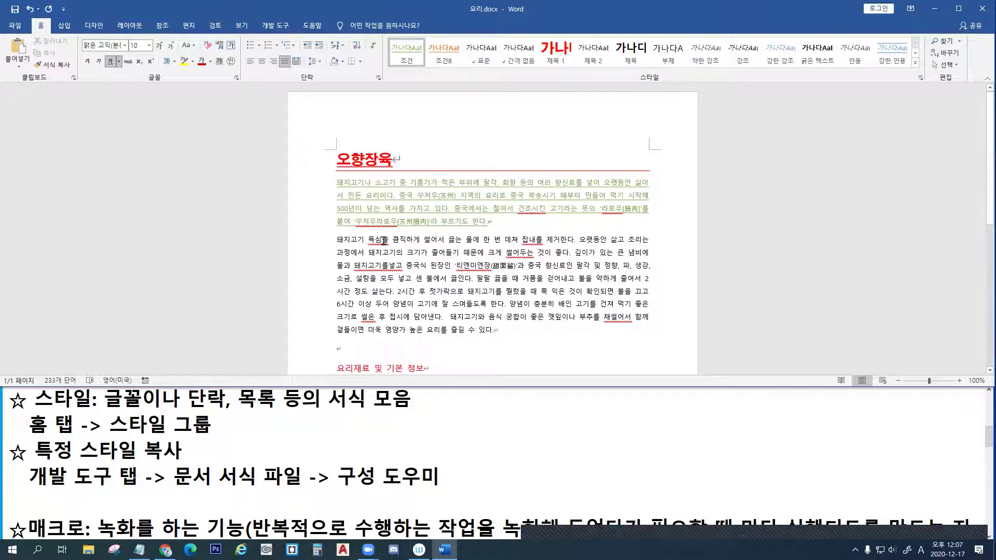
{"action": "left_click", "coordinate": [449, 54]}
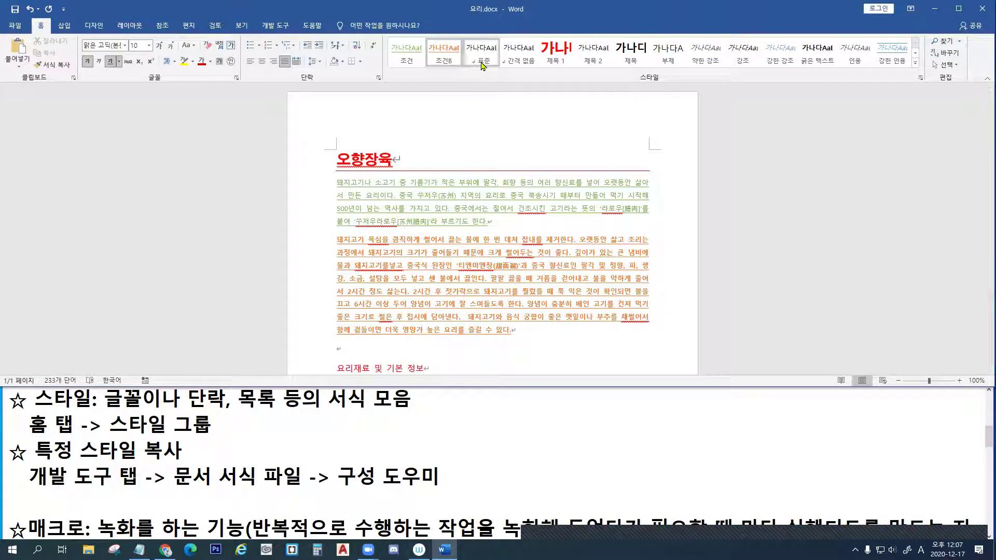
Set both body paragraphs under the title 오향장육 back to the 표준 style
{"action": "left_click", "coordinate": [401, 199]}
{"action": "left_click", "coordinate": [480, 51]}
{"action": "left_click", "coordinate": [418, 278]}
{"action": "left_click", "coordinate": [480, 49]}
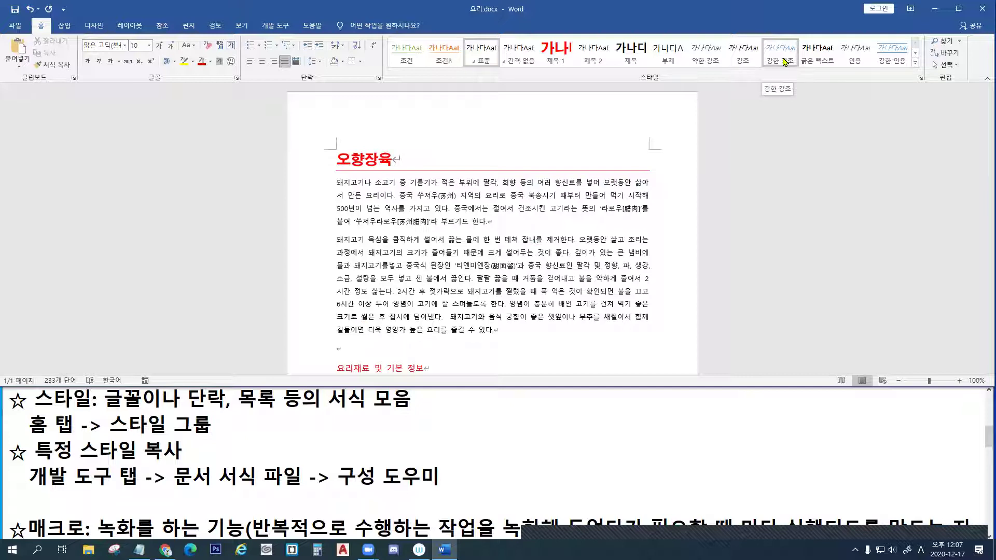
{"action": "mouse_move", "coordinate": [762, 39]}
{"action": "left_mouse_down"}
{"action": "mouse_move", "coordinate": [789, 68]}
{"action": "mouse_move", "coordinate": [800, 64]}
{"action": "left_mouse_up"}
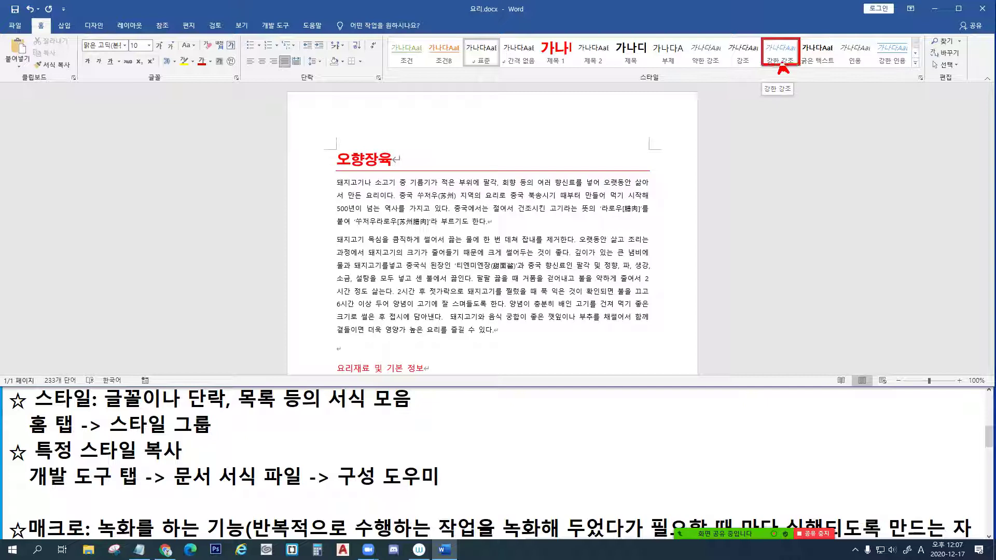
{"action": "key", "text": "b"}
{"action": "key", "text": "g"}
{"action": "key", "text": "b"}
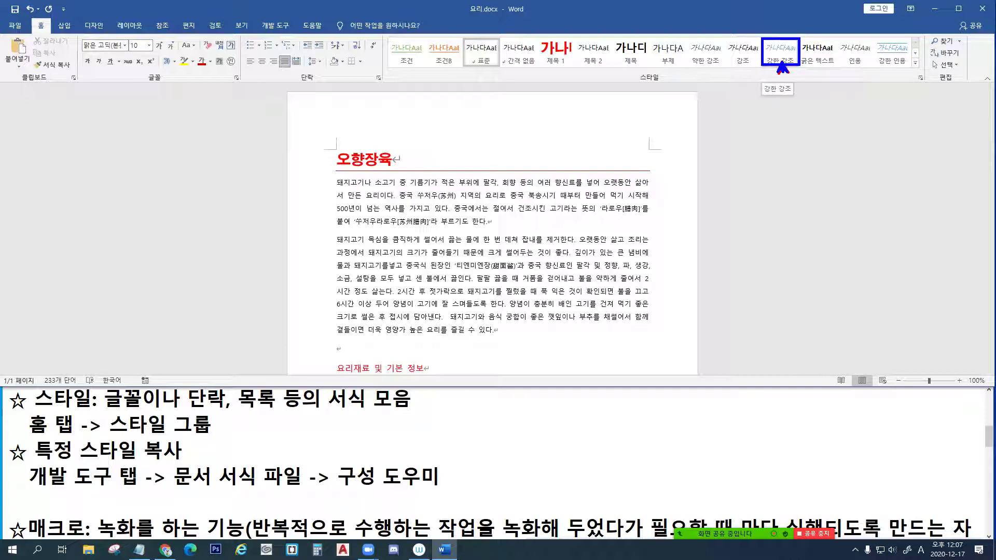
{"action": "key", "text": "Escape"}
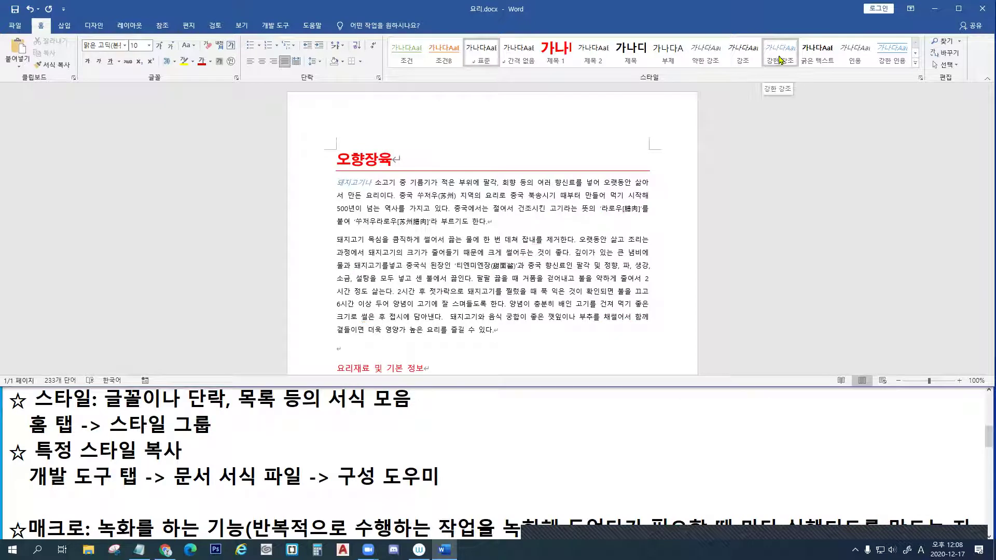
{"action": "key", "text": "ctrl+2"}
{"action": "left_click_drag", "start_coordinate": [357, 186], "coordinate": [358, 190]}
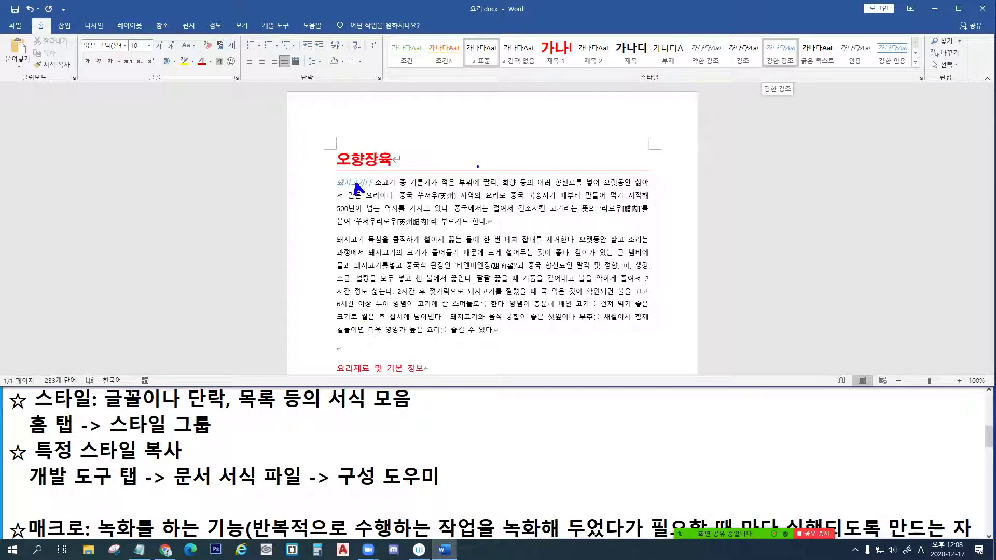
{"action": "left_click_drag", "start_coordinate": [777, 51], "coordinate": [773, 54]}
{"action": "left_click_drag", "start_coordinate": [396, 70], "coordinate": [652, 70]}
{"action": "left_click_drag", "start_coordinate": [594, 110], "coordinate": [614, 122]}
{"action": "mouse_move", "coordinate": [614, 115]}
{"action": "left_mouse_down"}
{"action": "mouse_move", "coordinate": [616, 127]}
{"action": "mouse_move", "coordinate": [635, 119]}
{"action": "left_mouse_up"}
{"action": "left_click_drag", "start_coordinate": [636, 112], "coordinate": [636, 132]}
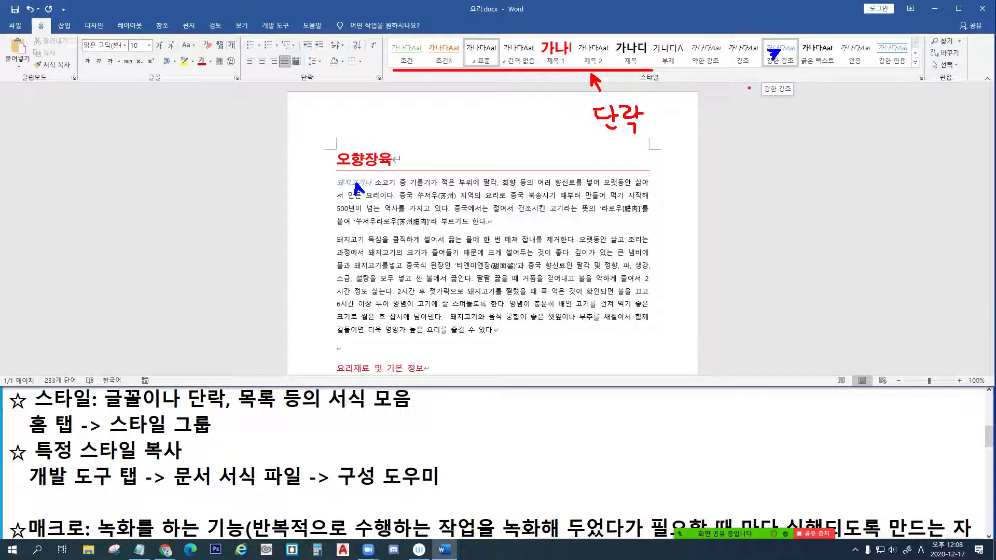
{"action": "left_click_drag", "start_coordinate": [756, 68], "coordinate": [778, 50]}
{"action": "left_click_drag", "start_coordinate": [745, 85], "coordinate": [759, 110]}
{"action": "mouse_move", "coordinate": [755, 107]}
{"action": "left_mouse_down"}
{"action": "mouse_move", "coordinate": [770, 118]}
{"action": "mouse_move", "coordinate": [782, 105]}
{"action": "left_mouse_up"}
{"action": "mouse_move", "coordinate": [783, 94]}
{"action": "left_mouse_down"}
{"action": "mouse_move", "coordinate": [783, 115]}
{"action": "mouse_move", "coordinate": [791, 107]}
{"action": "left_mouse_up"}
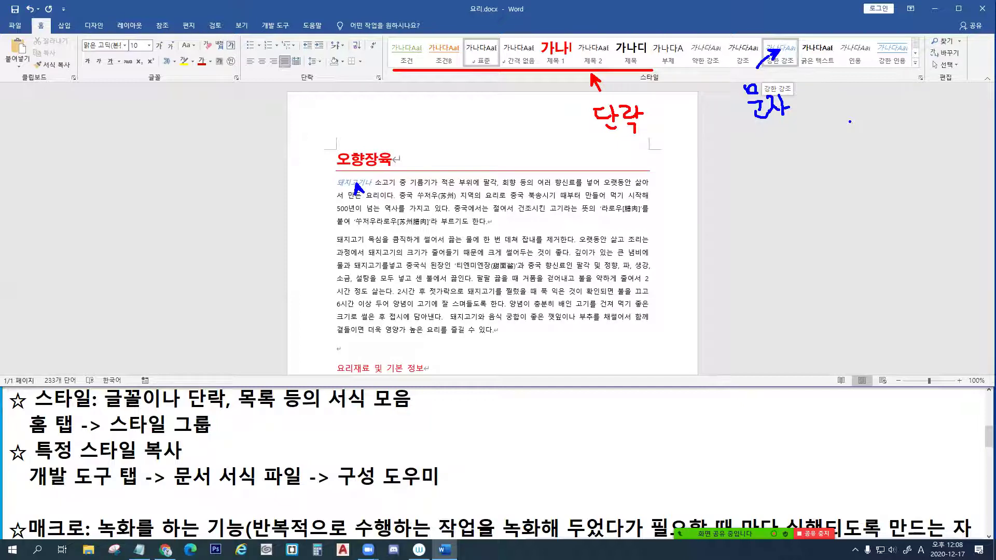
{"action": "key", "text": "Escape"}
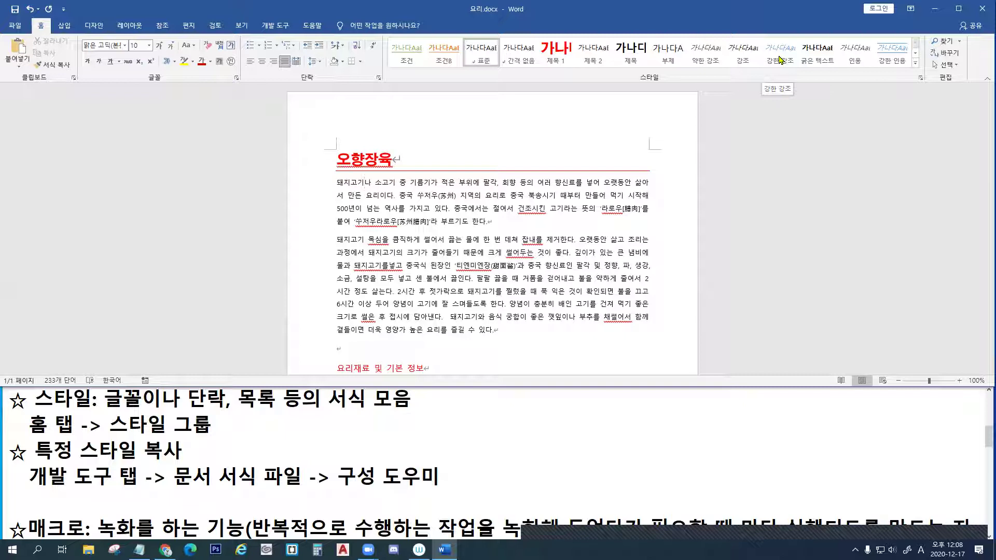
Place the cursor at the start of the heading 요리재료 및 기본 정보 and expand the full style gallery
{"action": "scroll", "coordinate": [388, 280], "scroll_direction": "down", "scroll_amount": 4}
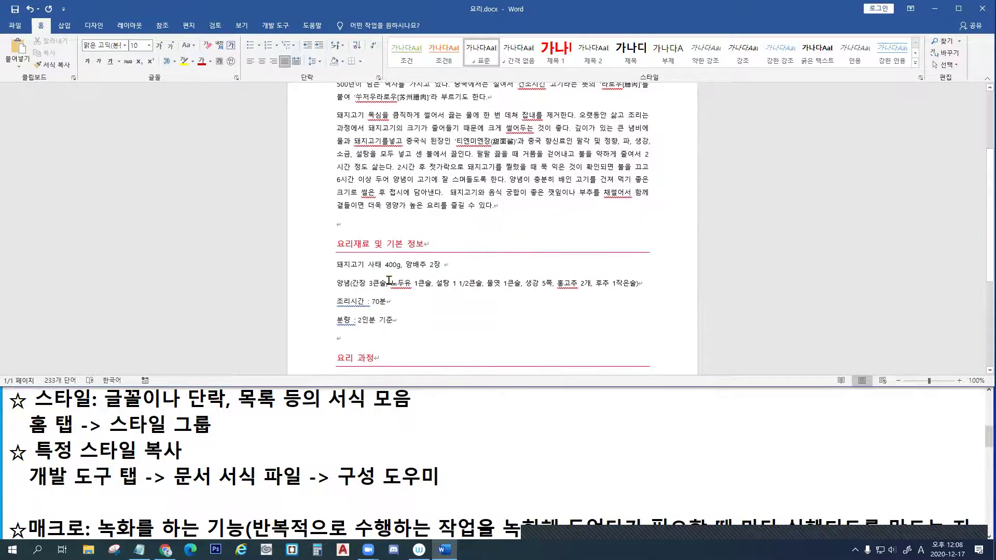
{"action": "left_click", "coordinate": [337, 243]}
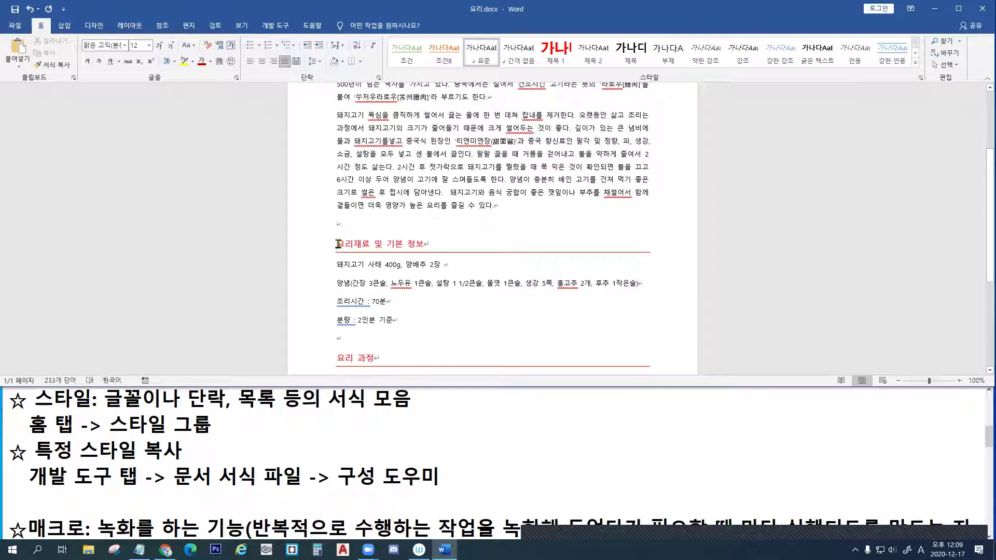
{"action": "left_click_drag", "start_coordinate": [239, 291], "coordinate": [338, 247]}
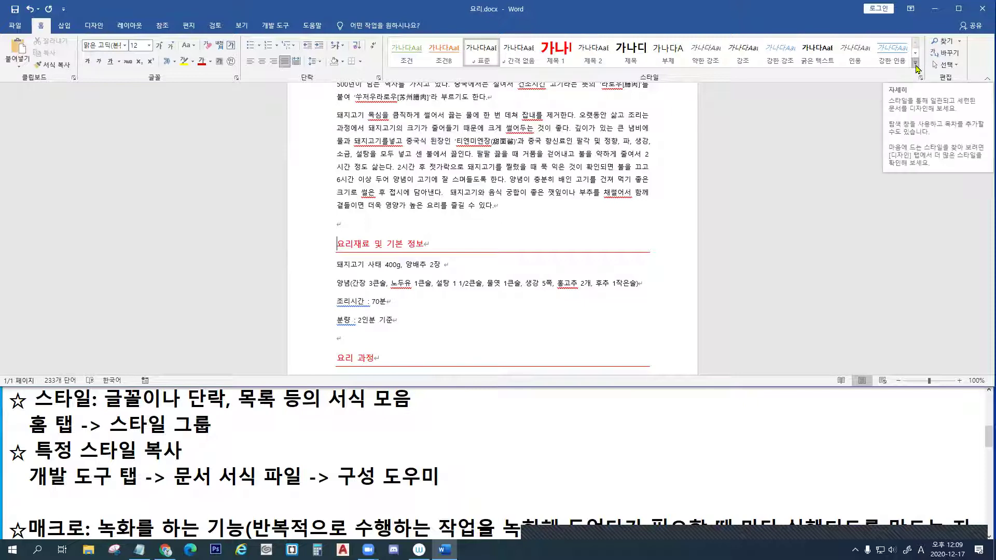
{"action": "key", "text": "ctrl+1"}
{"action": "left_click", "coordinate": [835, 134]}
{"action": "mouse_move", "coordinate": [834, 135]}
{"action": "left_mouse_down"}
{"action": "mouse_move", "coordinate": [836, 120]}
{"action": "mouse_move", "coordinate": [835, 132]}
{"action": "left_mouse_up"}
{"action": "key", "text": "Escape"}
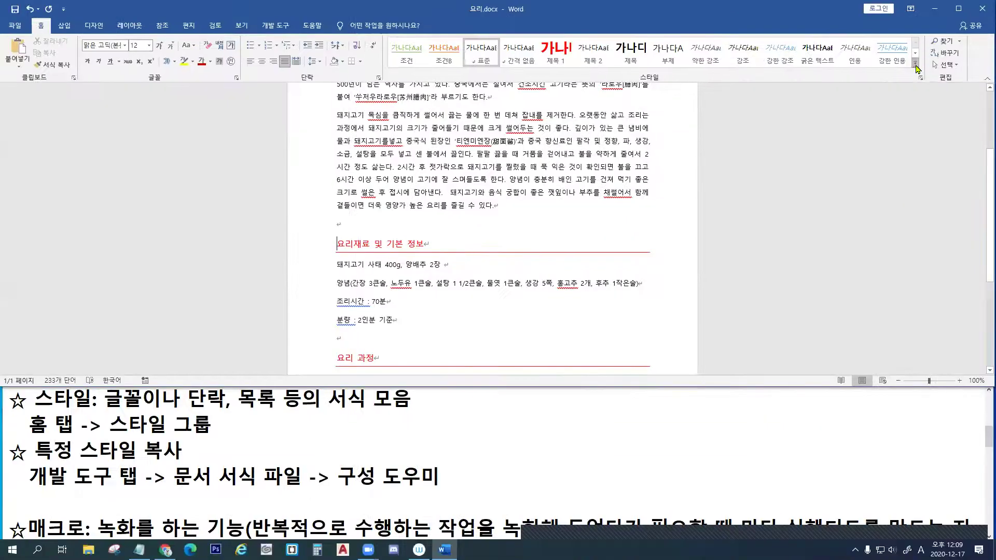
{"action": "left_click", "coordinate": [916, 65]}
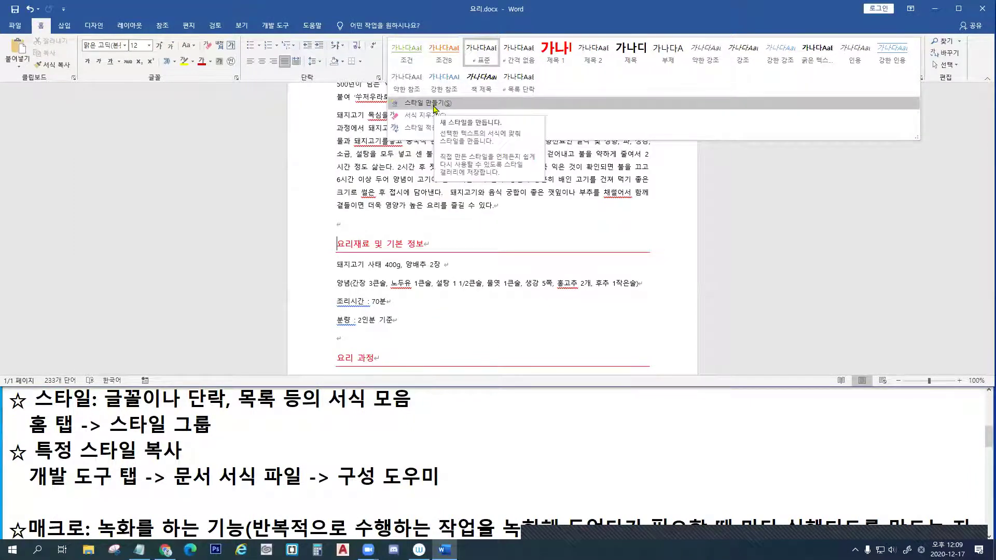
{"action": "key", "text": "ctrl+1"}
{"action": "left_click", "coordinate": [419, 178]}
{"action": "left_click_drag", "start_coordinate": [334, 417], "coordinate": [274, 441]}
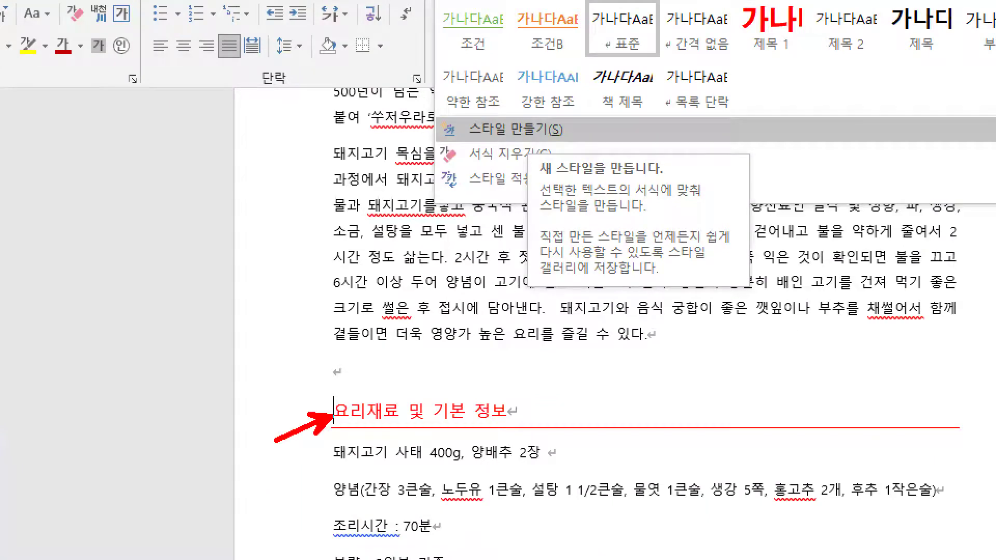
{"action": "key", "text": "b"}
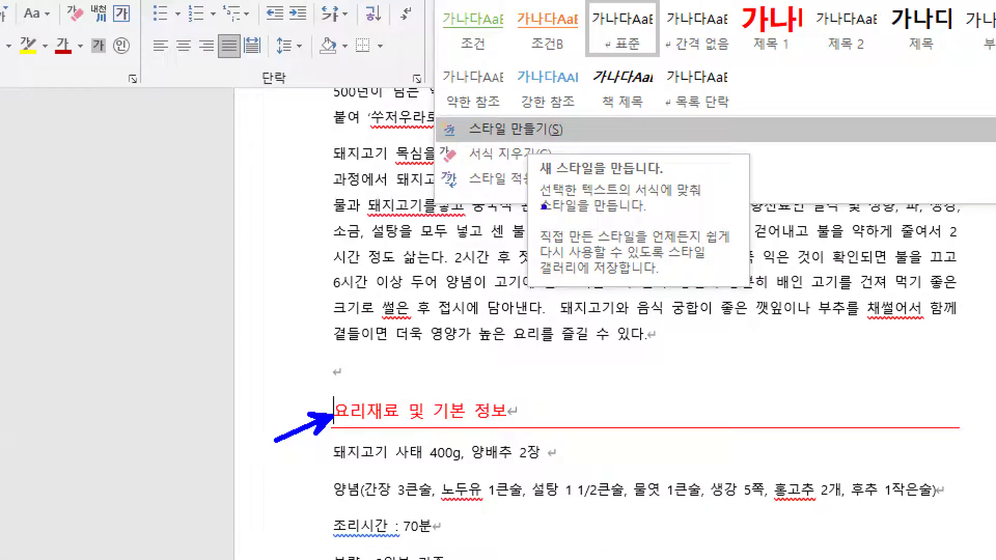
{"action": "left_click_drag", "start_coordinate": [523, 178], "coordinate": [723, 221]}
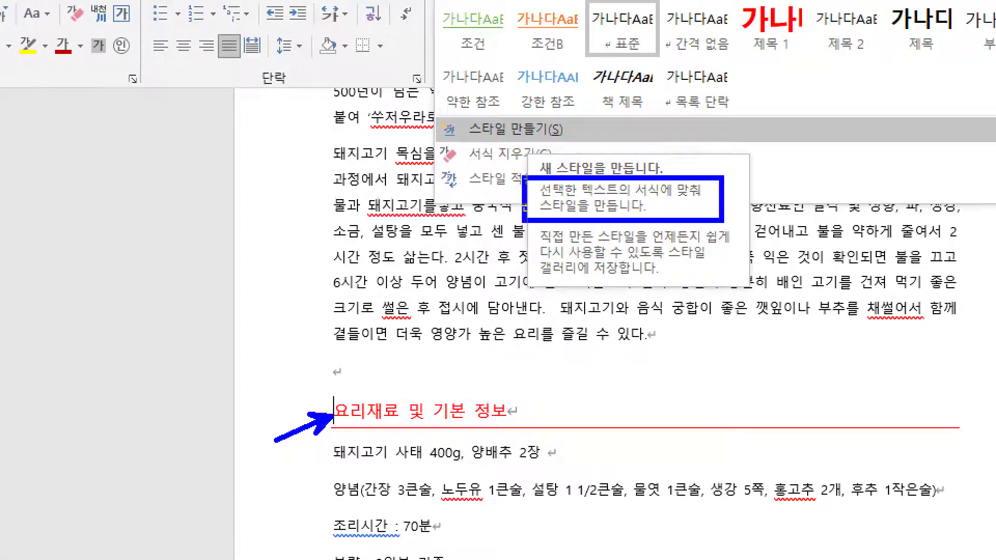
{"action": "left_click_drag", "start_coordinate": [525, 138], "coordinate": [548, 159]}
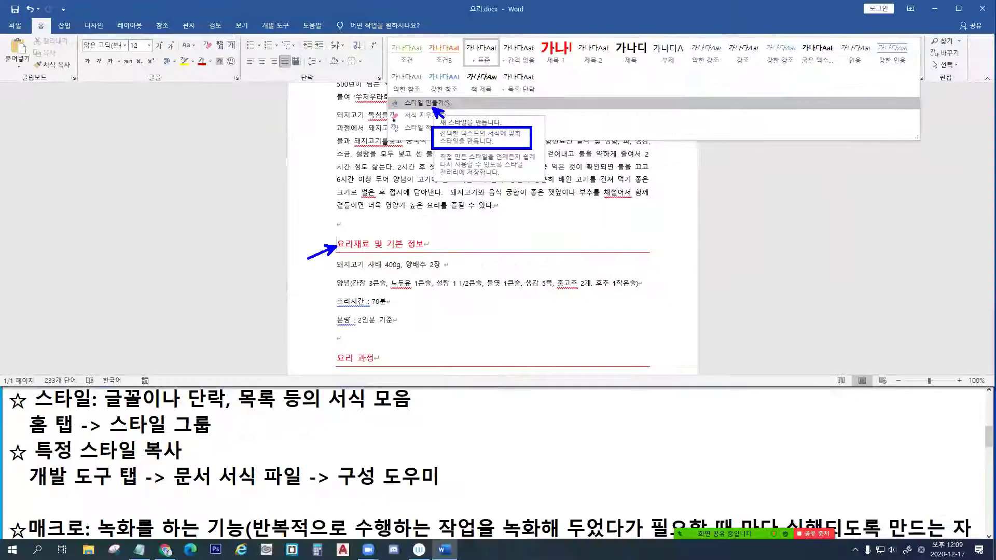
Create a new style from the formatting of the heading 요리재료 및 기본 정보 and name it 소제목
{"action": "key", "text": "Escape"}
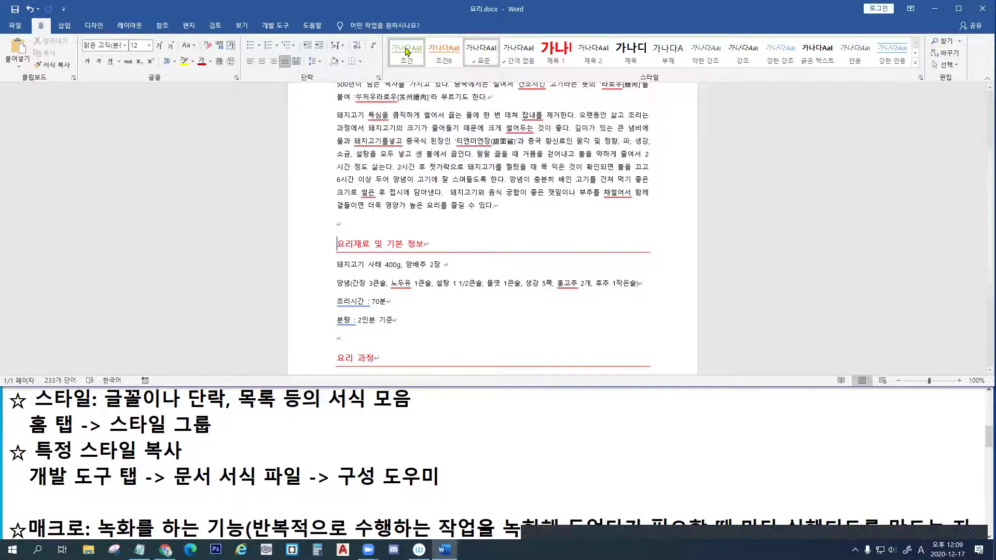
{"action": "left_click", "coordinate": [916, 65]}
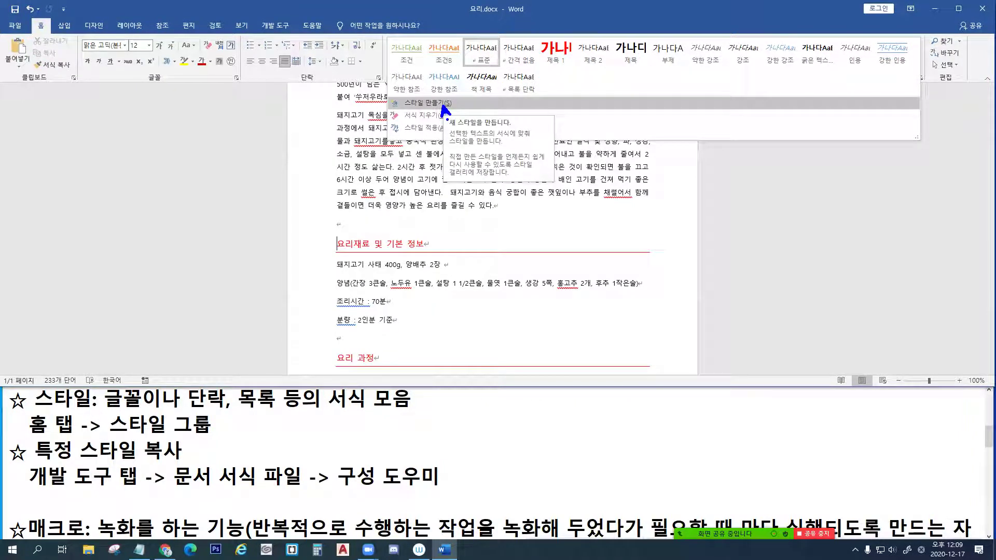
{"action": "key", "text": "Escape"}
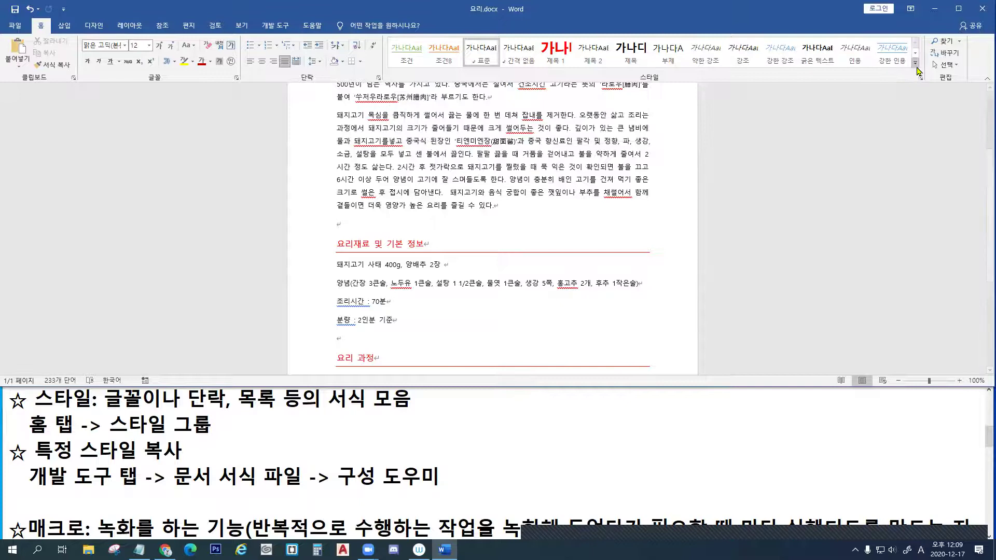
{"action": "left_click", "coordinate": [917, 67]}
{"action": "left_click", "coordinate": [437, 102]}
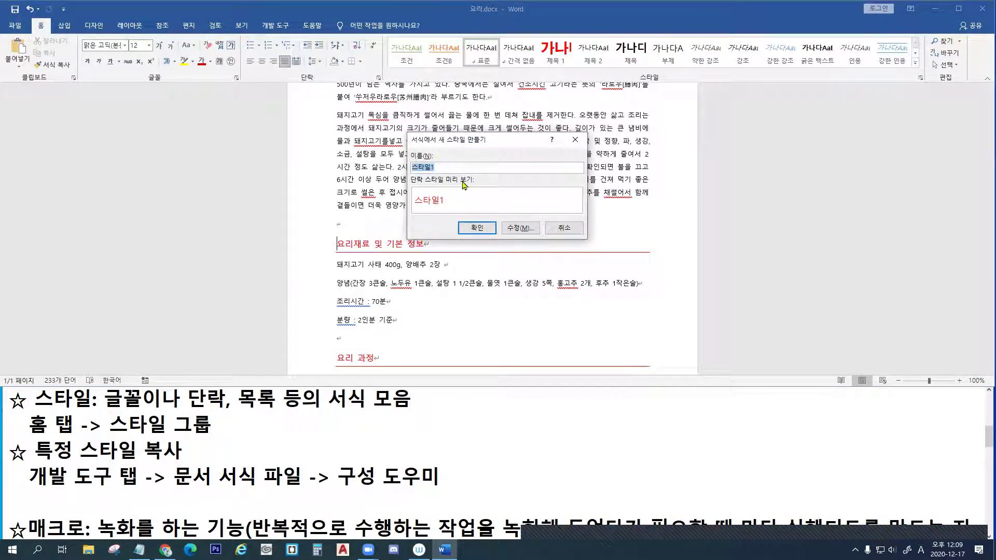
{"action": "type", "text": "t"}
{"action": "key", "text": "BackSpace"}
{"action": "key", "text": "Hangul"}
{"action": "type", "text": "소재"}
{"action": "type", "text": "목"}
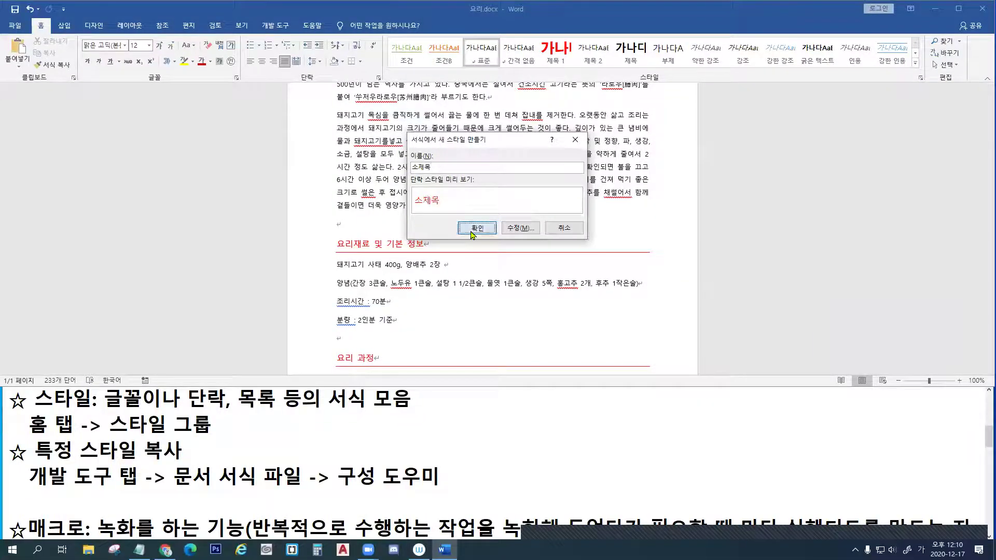
{"action": "left_click", "coordinate": [550, 395]}
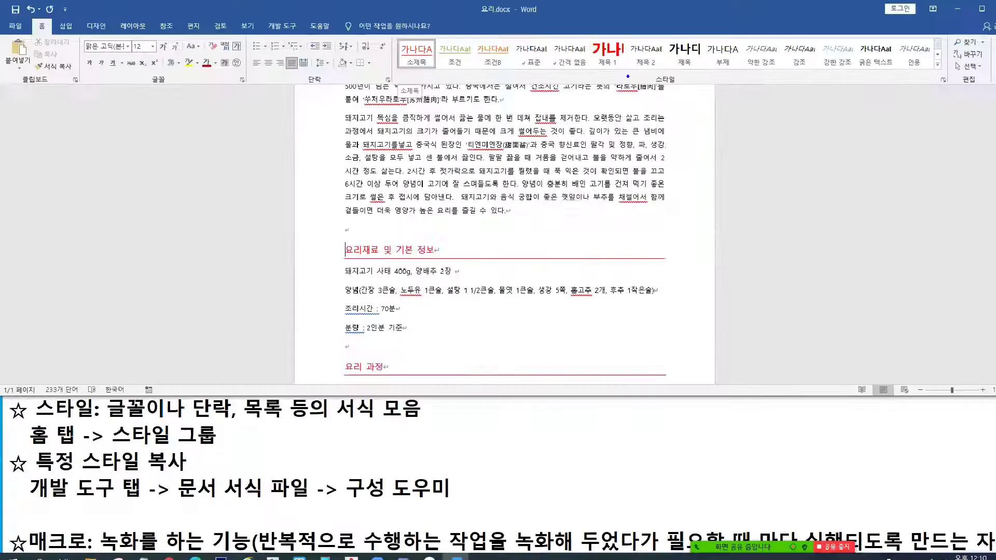
Try the 소제목 style on the line 돼지고기 사태 400g, 양배추 2장, and return that line to 표준
{"action": "left_click", "coordinate": [339, 268]}
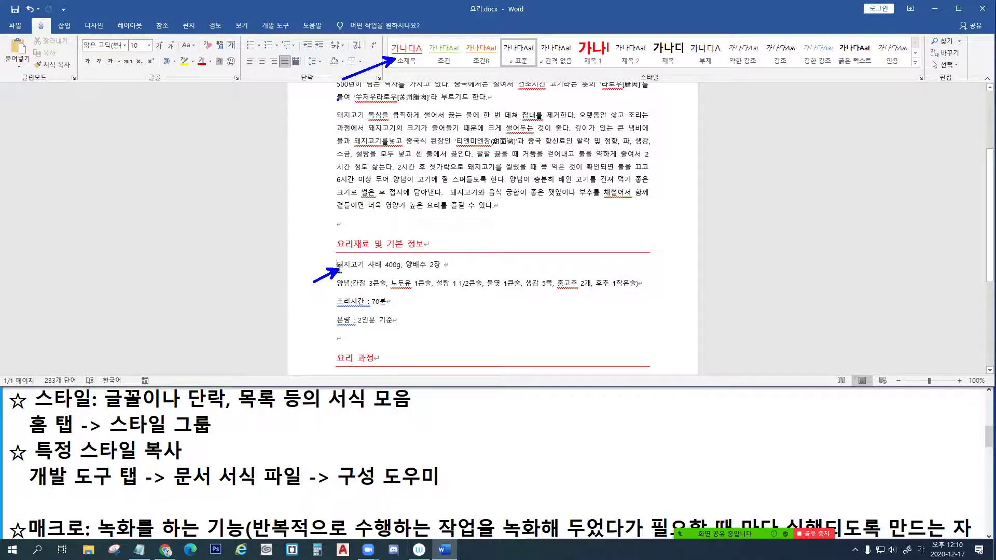
{"action": "left_click", "coordinate": [411, 62]}
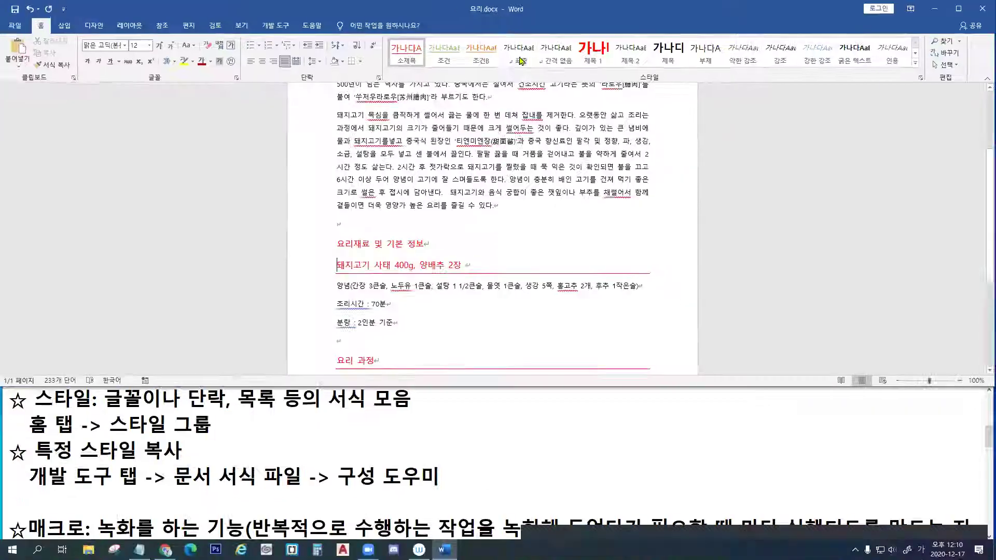
{"action": "left_click", "coordinate": [506, 124]}
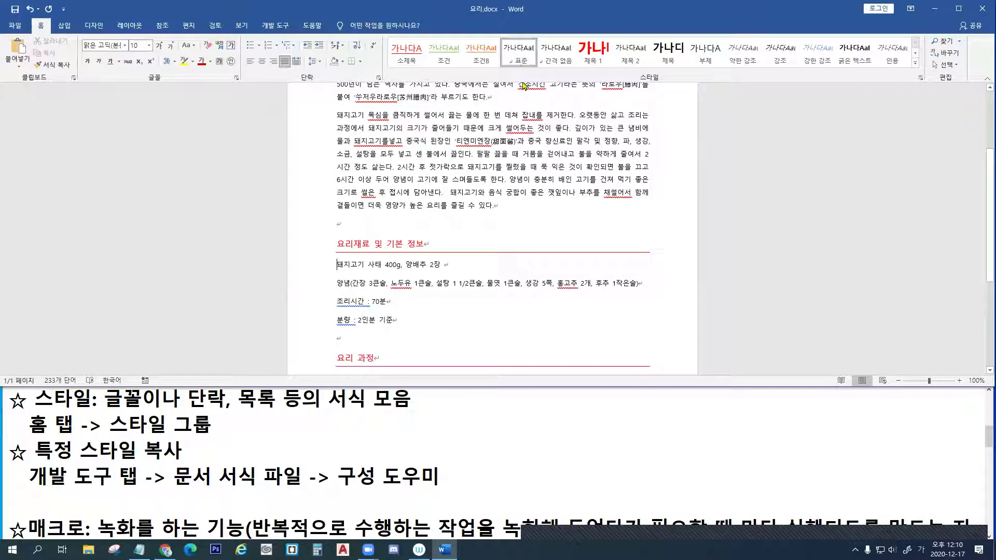
Check which style the empty line above the heading 요리재료 및 기본 정보 uses
{"action": "left_click_drag", "start_coordinate": [337, 244], "coordinate": [307, 268]}
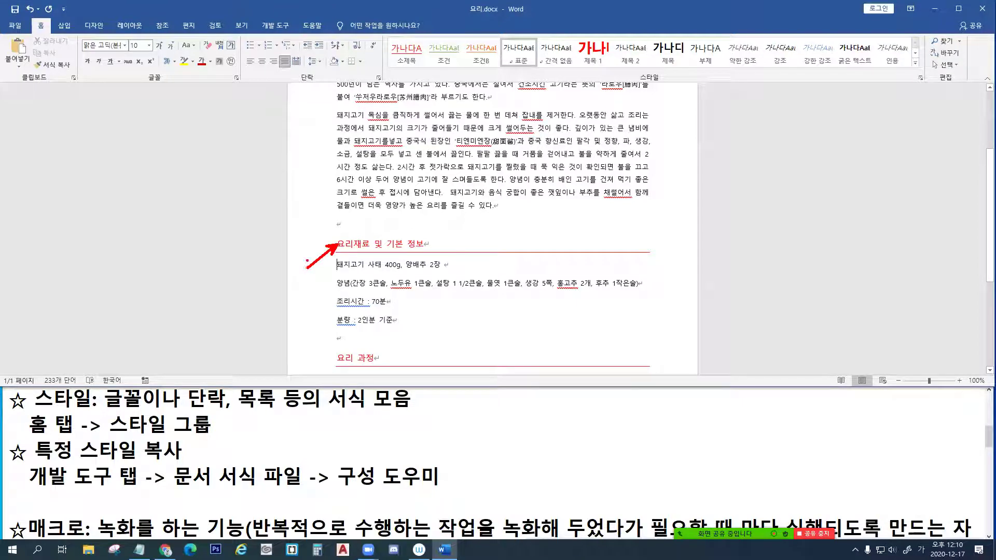
{"action": "left_click_drag", "start_coordinate": [909, 58], "coordinate": [921, 55]}
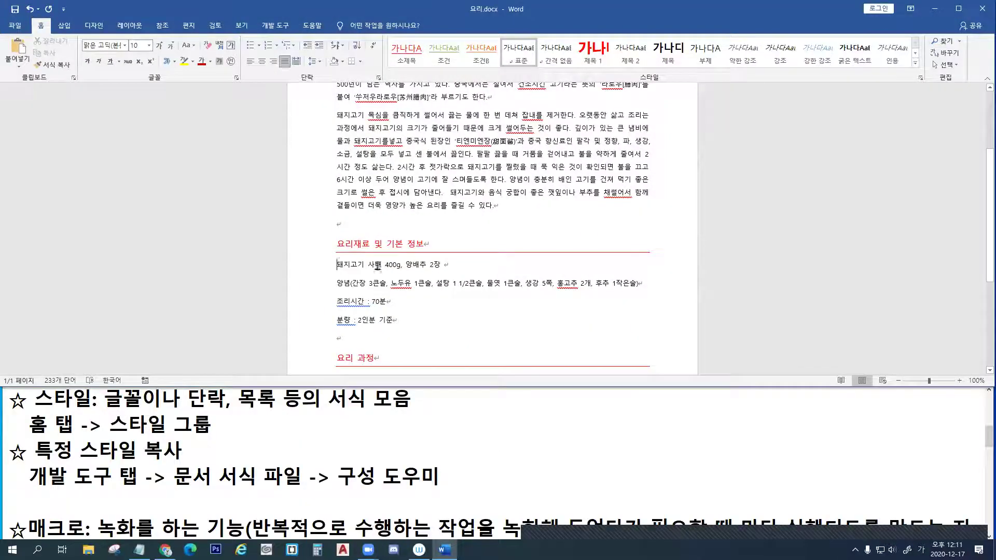
{"action": "scroll", "coordinate": [407, 263], "scroll_direction": "up", "scroll_amount": 4}
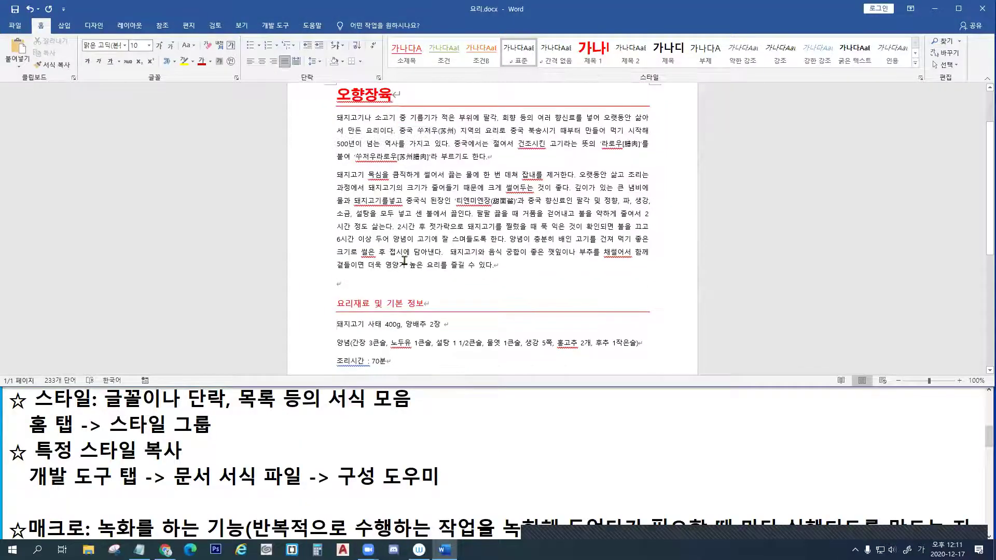
{"action": "scroll", "coordinate": [407, 263], "scroll_direction": "down", "scroll_amount": 3}
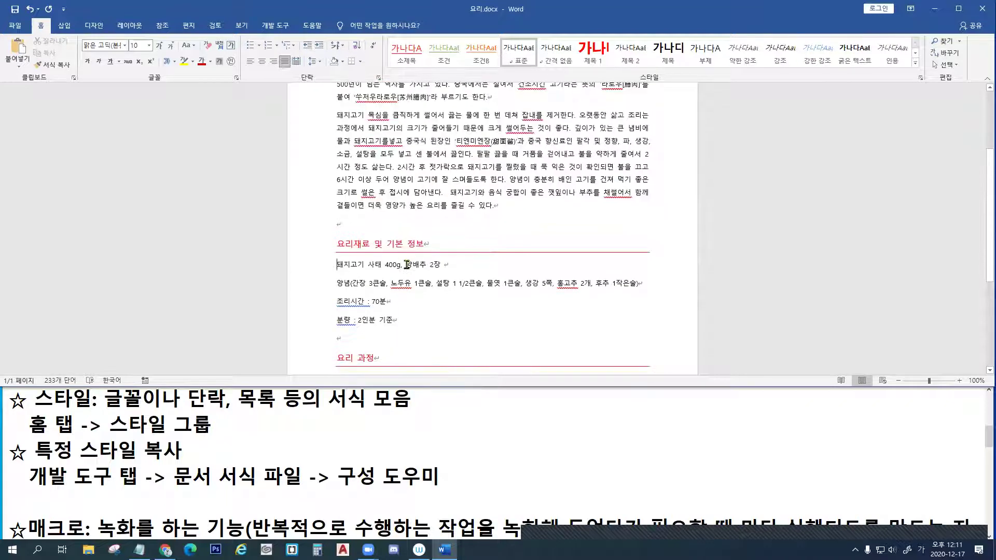
{"action": "left_click", "coordinate": [339, 227]}
{"action": "left_click_drag", "start_coordinate": [284, 259], "coordinate": [336, 226]}
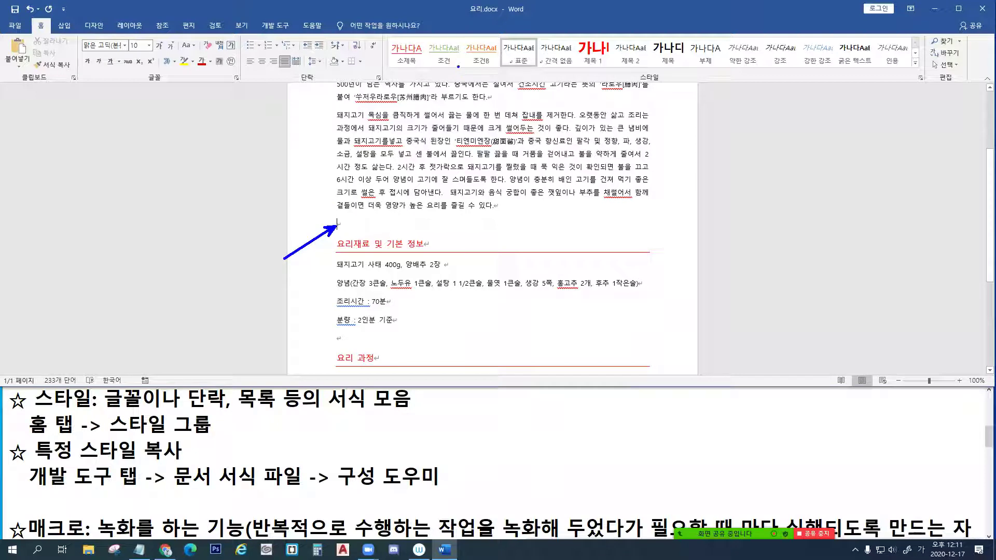
{"action": "left_click_drag", "start_coordinate": [524, 76], "coordinate": [521, 66]}
Examine the formatting a new style would inherit from the heading 요리재료 및 기본 정보, and leave without creating one
{"action": "left_click", "coordinate": [338, 244]}
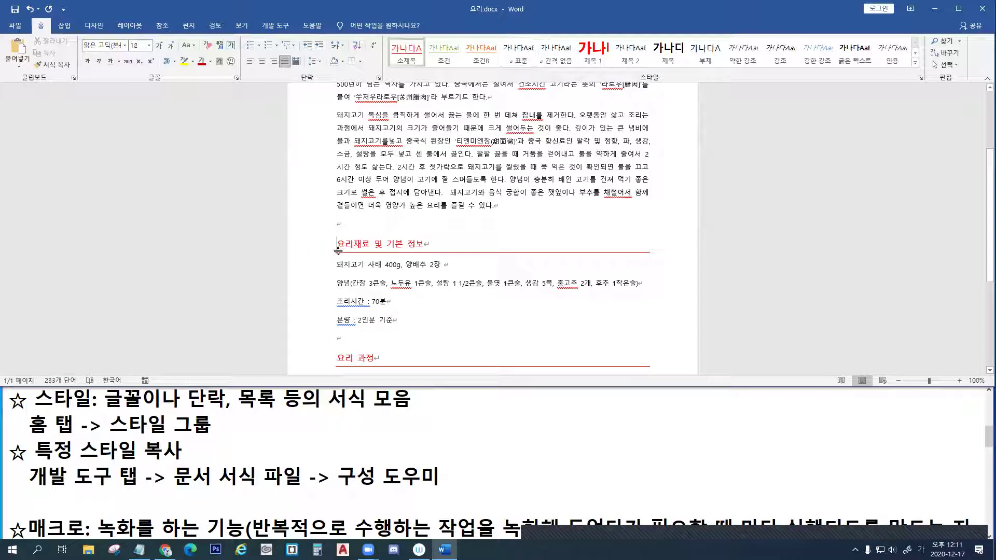
{"action": "left_click_drag", "start_coordinate": [337, 248], "coordinate": [308, 280]}
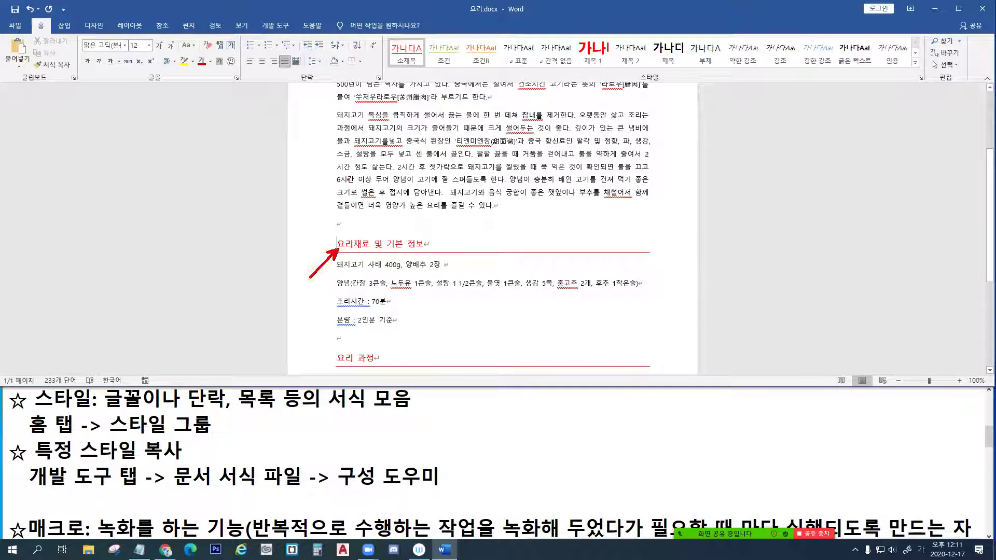
{"action": "left_click", "coordinate": [921, 77]}
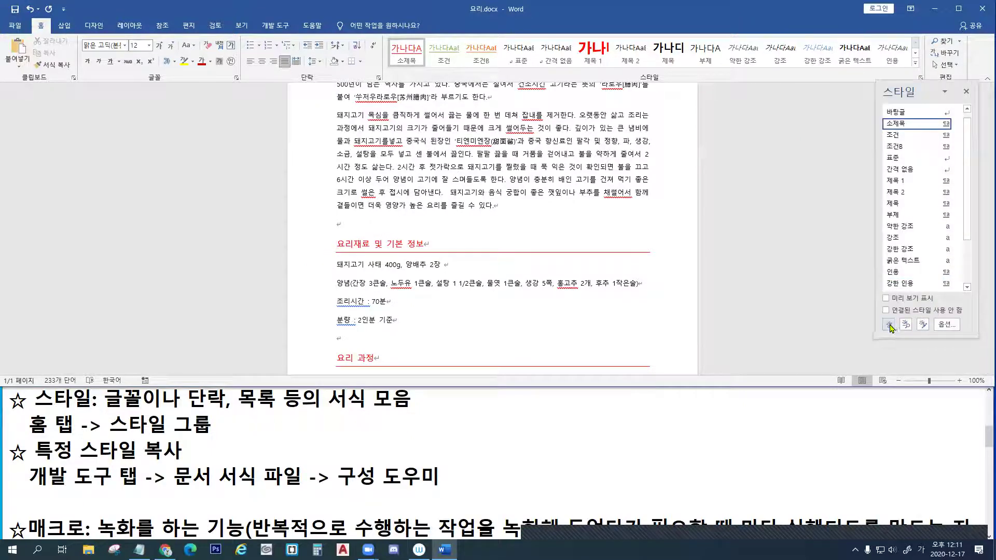
{"action": "left_click", "coordinate": [888, 326]}
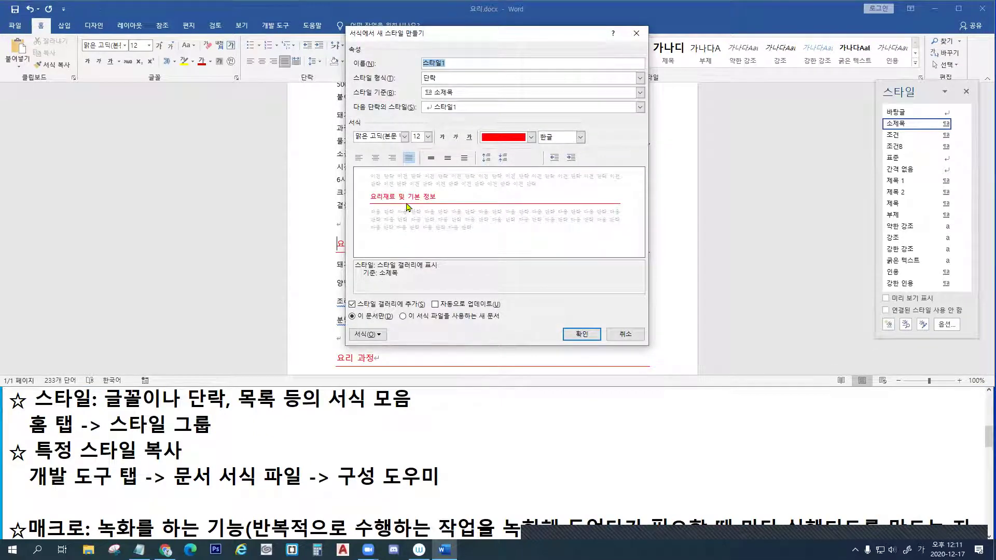
{"action": "key", "text": "ctrl+2"}
{"action": "left_click_drag", "start_coordinate": [509, 124], "coordinate": [496, 145]}
{"action": "left_click", "coordinate": [635, 34]}
{"action": "left_click", "coordinate": [965, 91]}
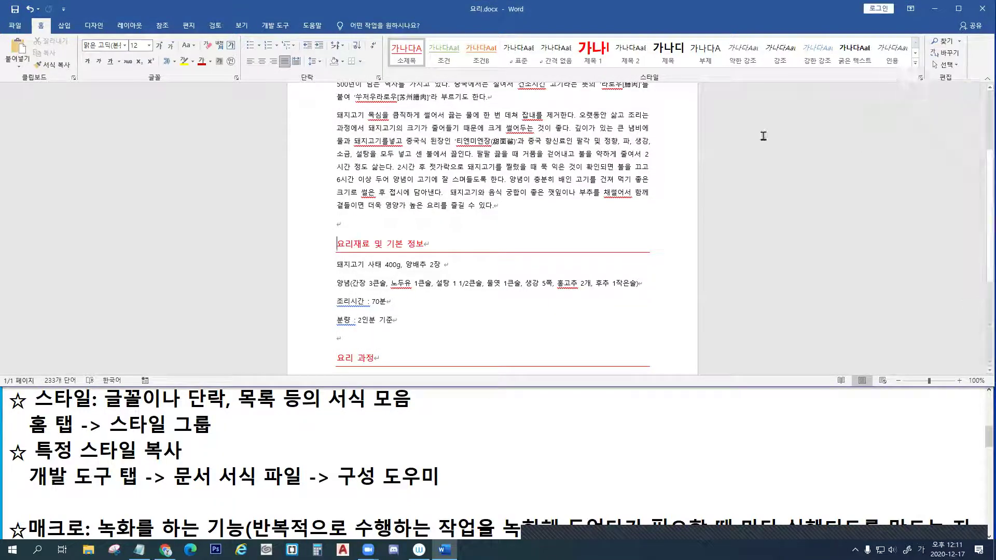
Place the cursor in the empty line above the heading 요리재료 및 기본 정보 and show the full list of styles
{"action": "left_click", "coordinate": [339, 224]}
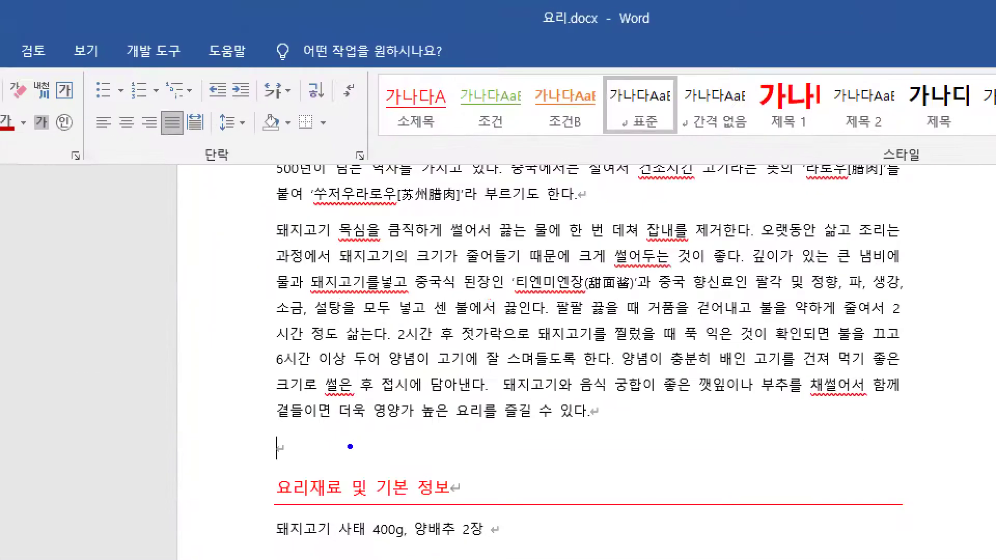
{"action": "left_click_drag", "start_coordinate": [334, 228], "coordinate": [262, 251]}
{"action": "left_click_drag", "start_coordinate": [667, 132], "coordinate": [673, 150]}
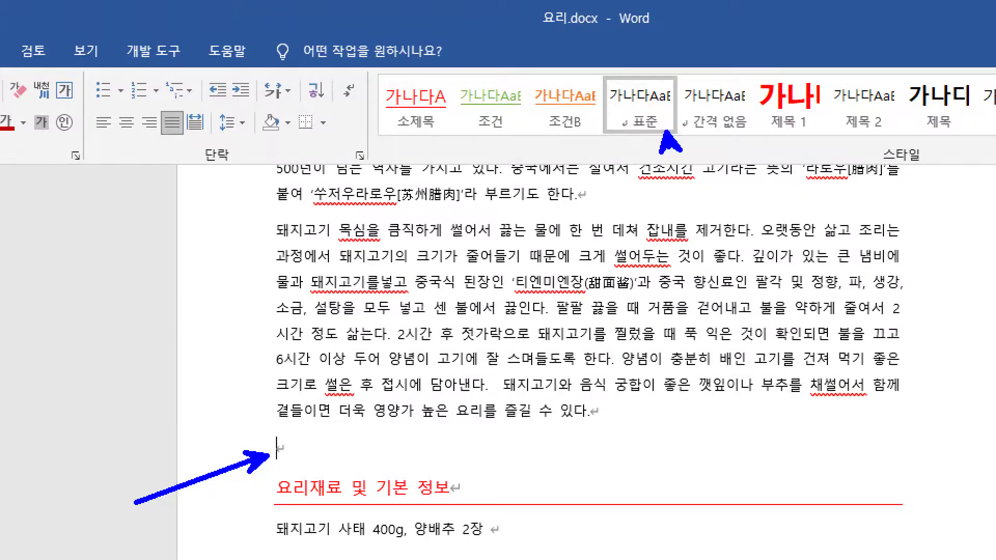
{"action": "key", "text": "Escape"}
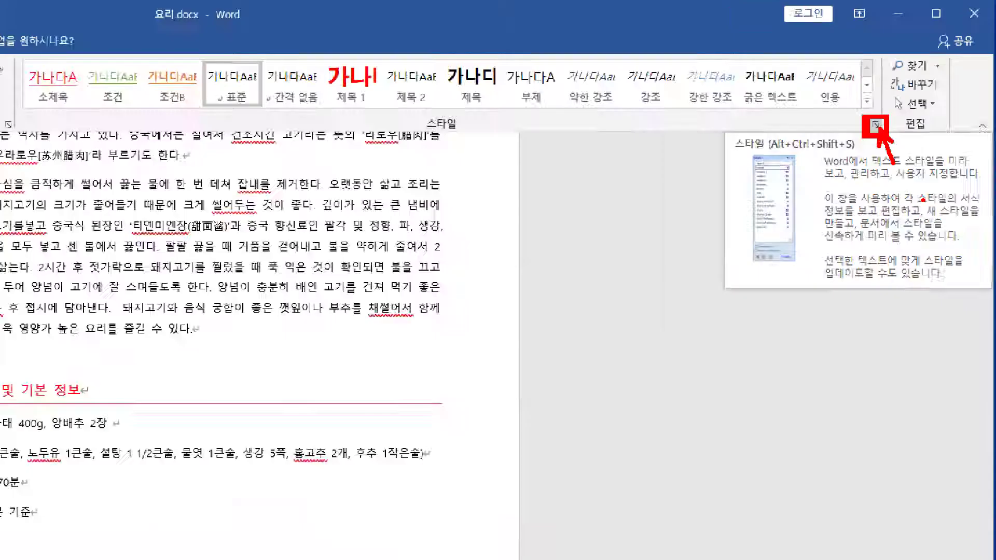
{"action": "left_click", "coordinate": [846, 155]}
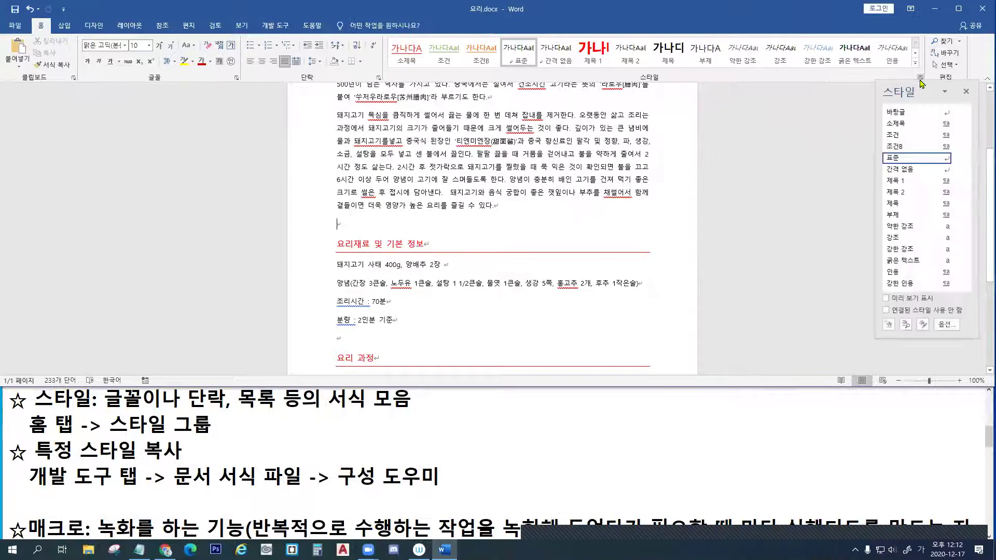
{"action": "mouse_move", "coordinate": [918, 91]}
{"action": "left_mouse_down"}
{"action": "mouse_move", "coordinate": [984, 99]}
{"action": "mouse_move", "coordinate": [946, 90]}
{"action": "mouse_move", "coordinate": [819, 93]}
{"action": "mouse_move", "coordinate": [935, 91]}
{"action": "left_mouse_up"}
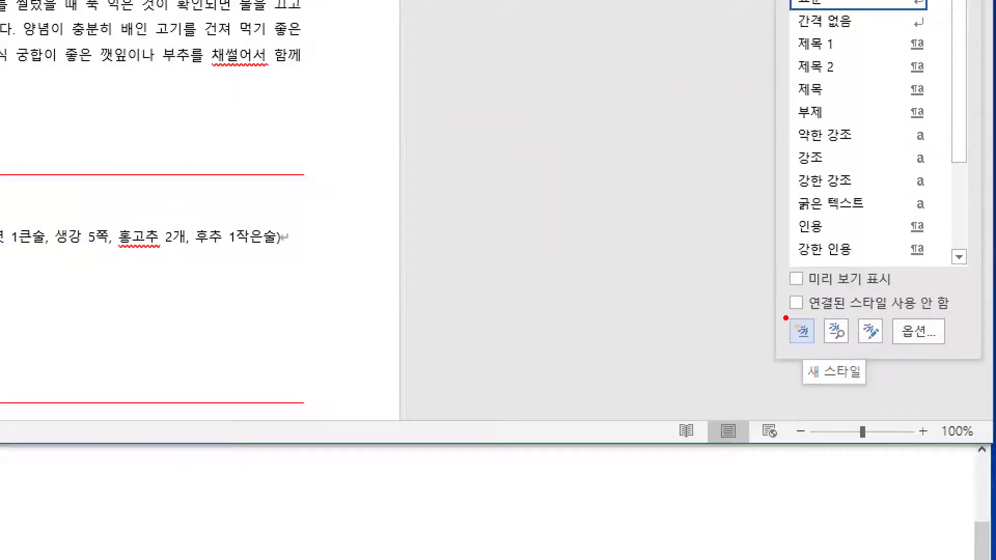
Start defining a new style from the empty line and enter 키워드 as its name
{"action": "mouse_move", "coordinate": [784, 316]}
{"action": "left_mouse_down"}
{"action": "mouse_move", "coordinate": [817, 346]}
{"action": "mouse_move", "coordinate": [735, 404]}
{"action": "left_mouse_up"}
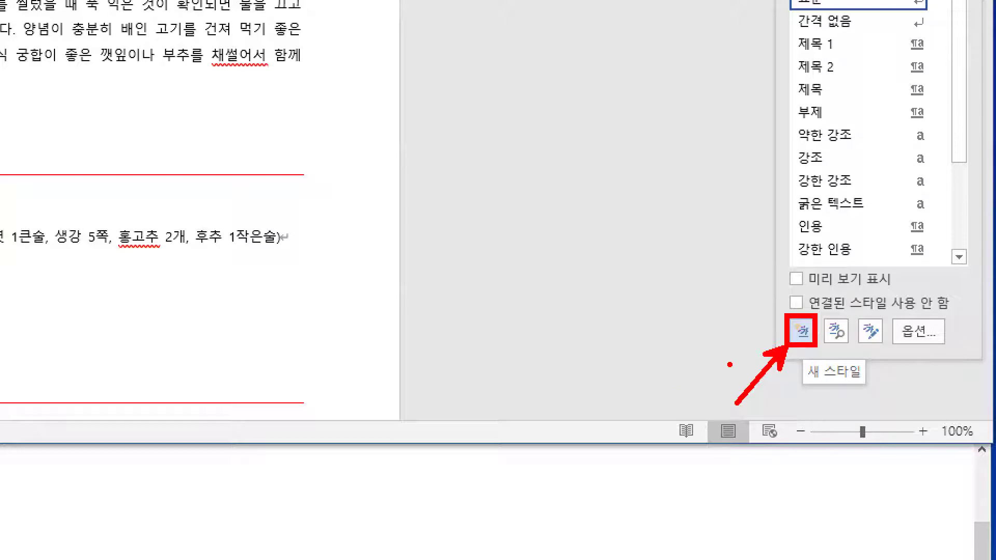
{"action": "left_click_drag", "start_coordinate": [794, 326], "coordinate": [805, 329]}
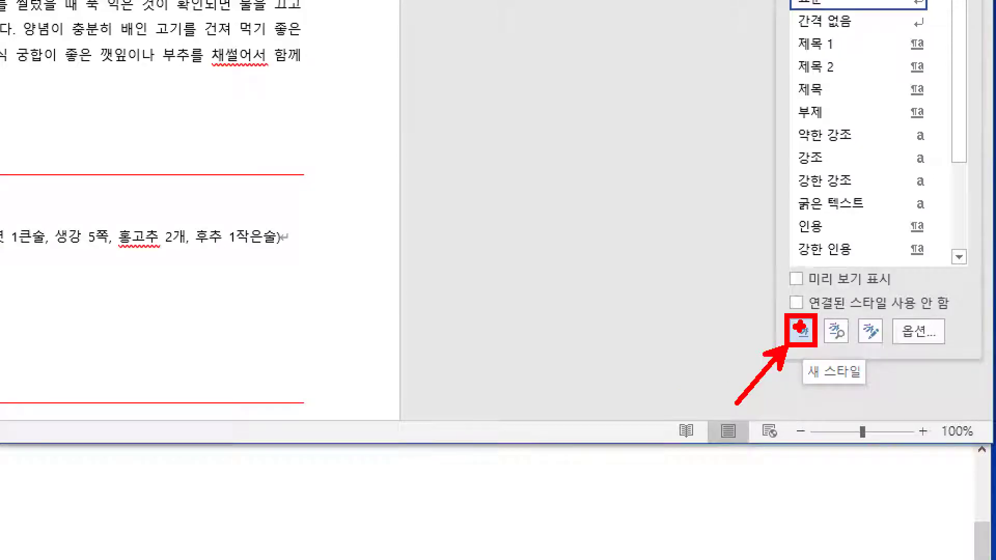
{"action": "key", "text": "Escape"}
{"action": "left_click", "coordinate": [898, 330]}
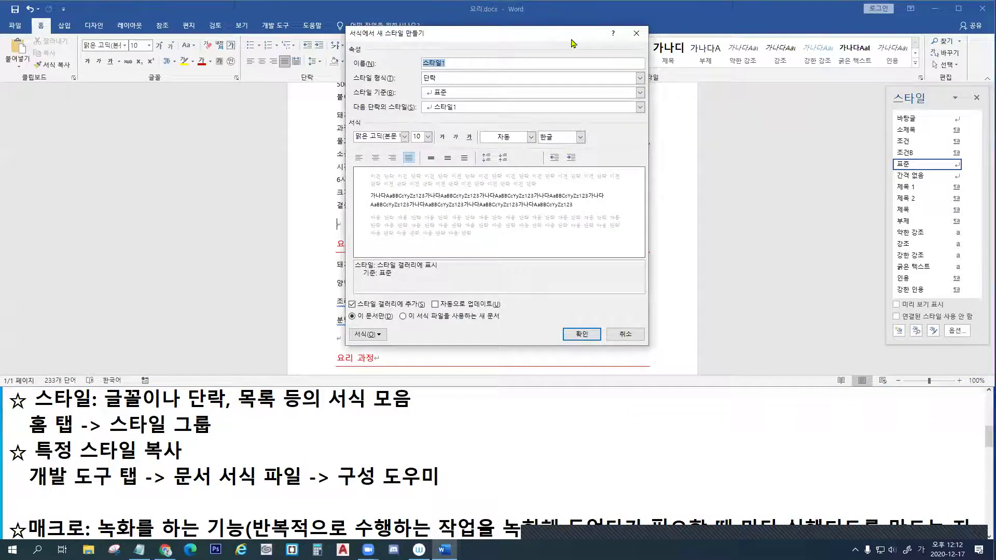
{"action": "left_click_drag", "start_coordinate": [572, 44], "coordinate": [776, 65]}
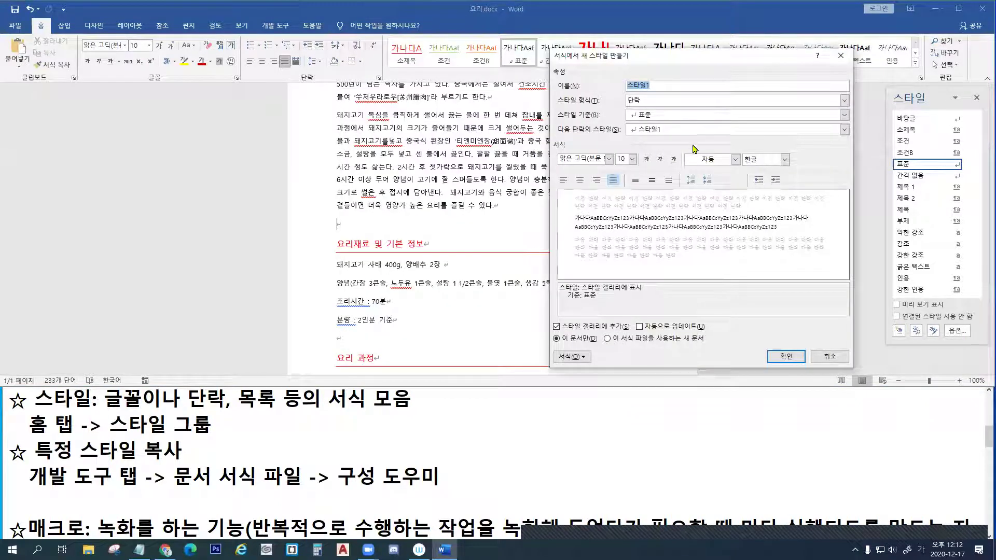
{"action": "key", "text": "BackSpace"}
{"action": "type", "text": "키워드"}
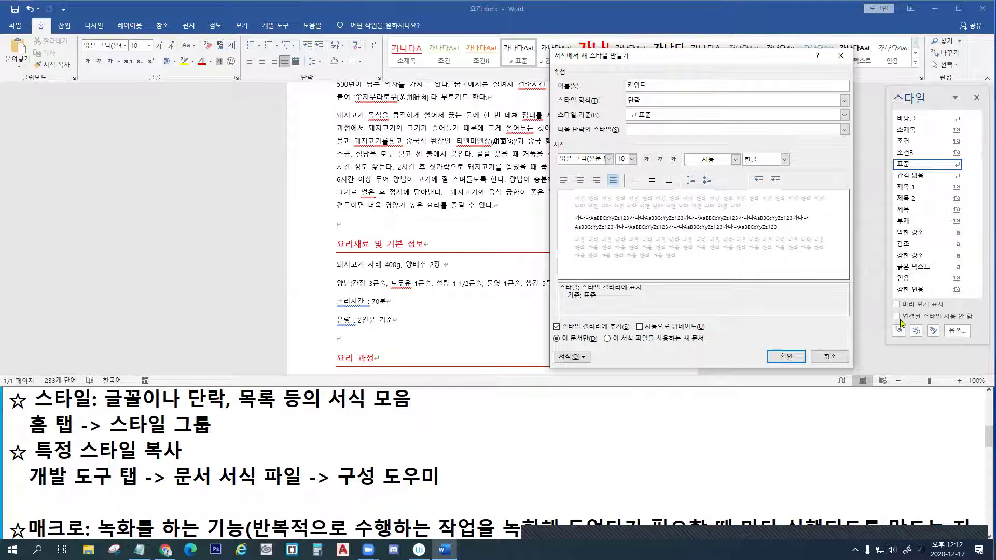
{"action": "key", "text": "ctrl+2"}
{"action": "left_click_drag", "start_coordinate": [891, 323], "coordinate": [905, 348]}
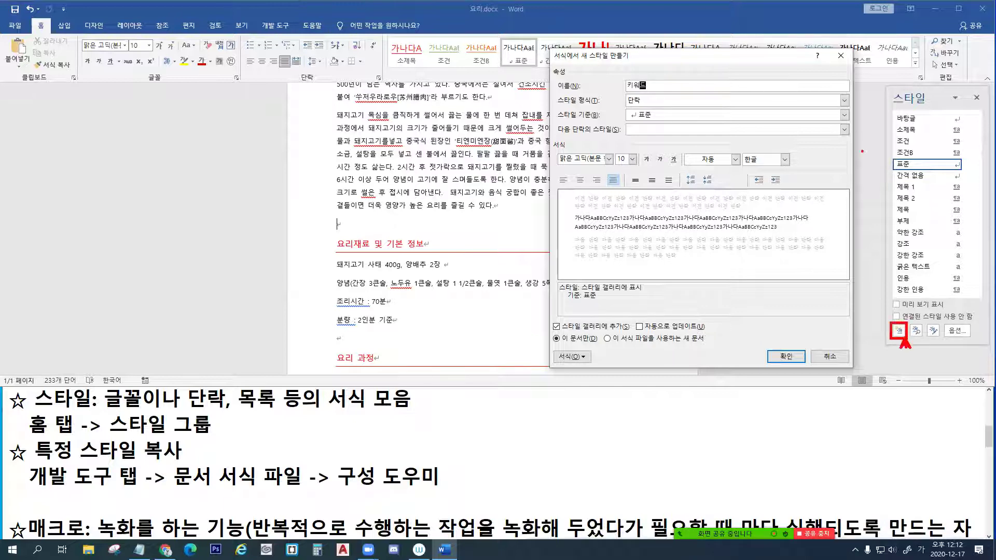
{"action": "left_click_drag", "start_coordinate": [915, 72], "coordinate": [919, 81]}
{"action": "left_click_drag", "start_coordinate": [620, 92], "coordinate": [658, 90]}
{"action": "left_click_drag", "start_coordinate": [630, 107], "coordinate": [646, 107]}
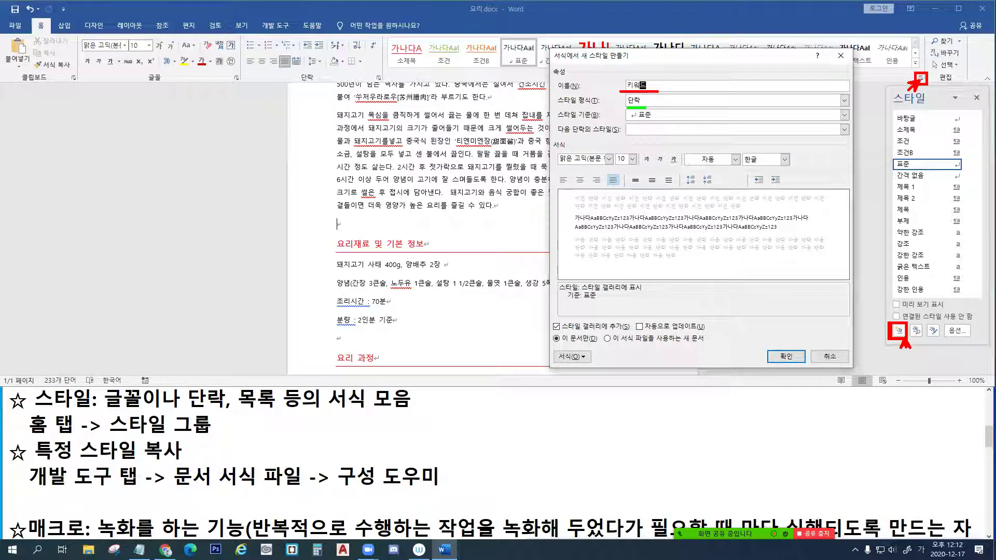
Set the style type of the new 키워드 style to 문자 (character)
{"action": "left_click", "coordinate": [650, 102]}
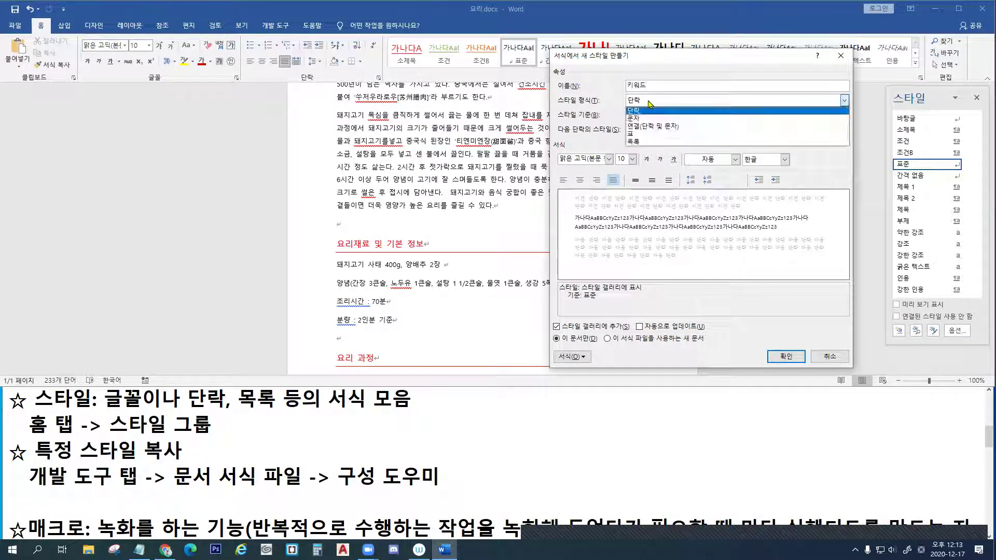
{"action": "left_click", "coordinate": [648, 119]}
{"action": "left_click", "coordinate": [649, 104]}
{"action": "key", "text": "ctrl+1"}
{"action": "left_click", "coordinate": [490, 225]}
{"action": "key", "text": "g"}
{"action": "left_click_drag", "start_coordinate": [488, 233], "coordinate": [514, 218]}
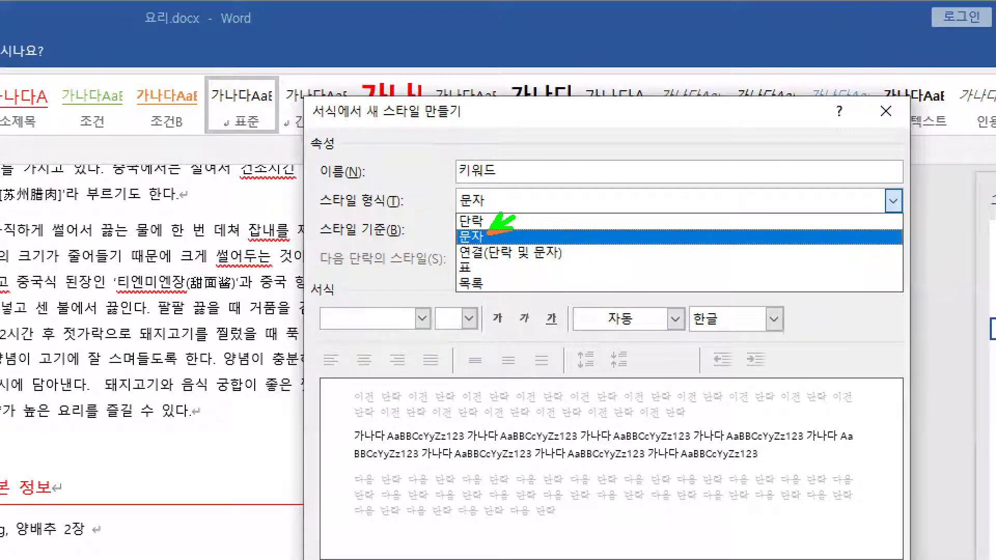
{"action": "left_click_drag", "start_coordinate": [451, 185], "coordinate": [500, 217]}
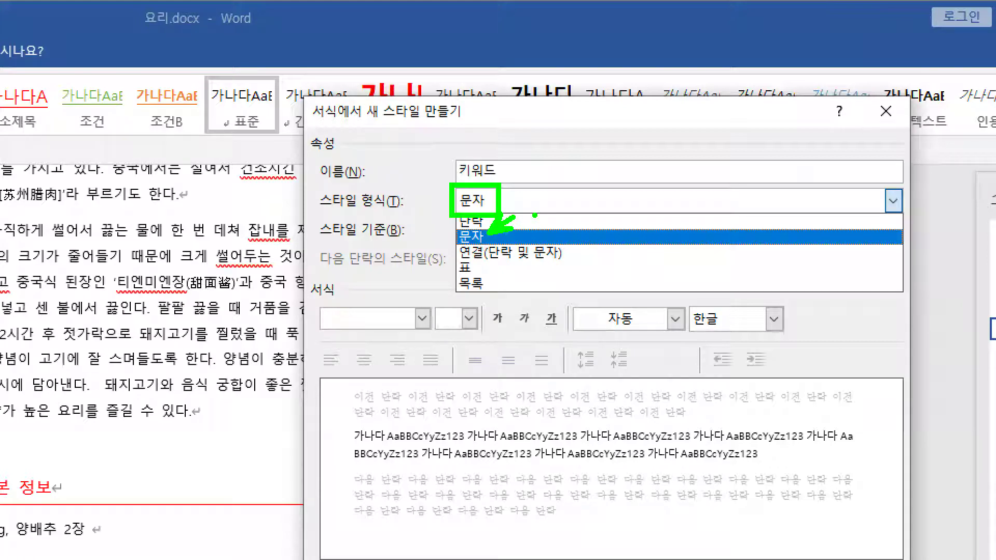
{"action": "left_click_drag", "start_coordinate": [322, 213], "coordinate": [451, 209]}
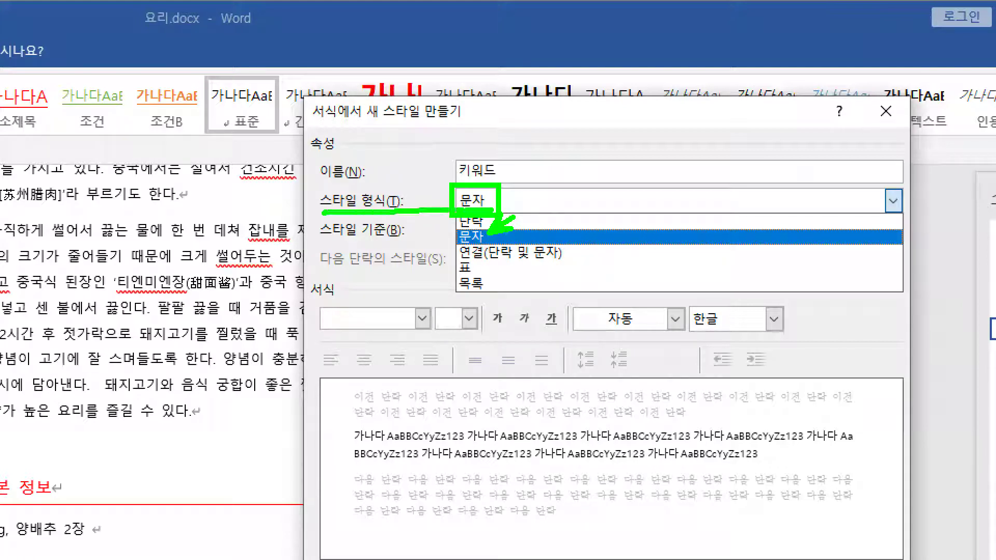
{"action": "key", "text": "Escape"}
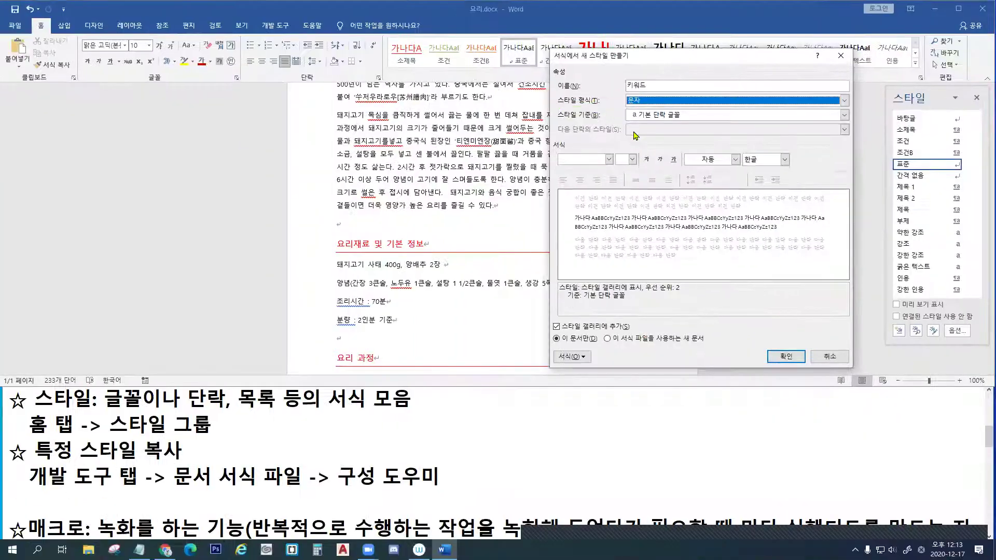
Review the available base styles for the 키워드 style, keeping 기본 단락 글꼴 as its base
{"action": "key", "text": "ctrl+1"}
{"action": "left_click", "coordinate": [493, 255]}
{"action": "left_click_drag", "start_coordinate": [484, 241], "coordinate": [631, 239]}
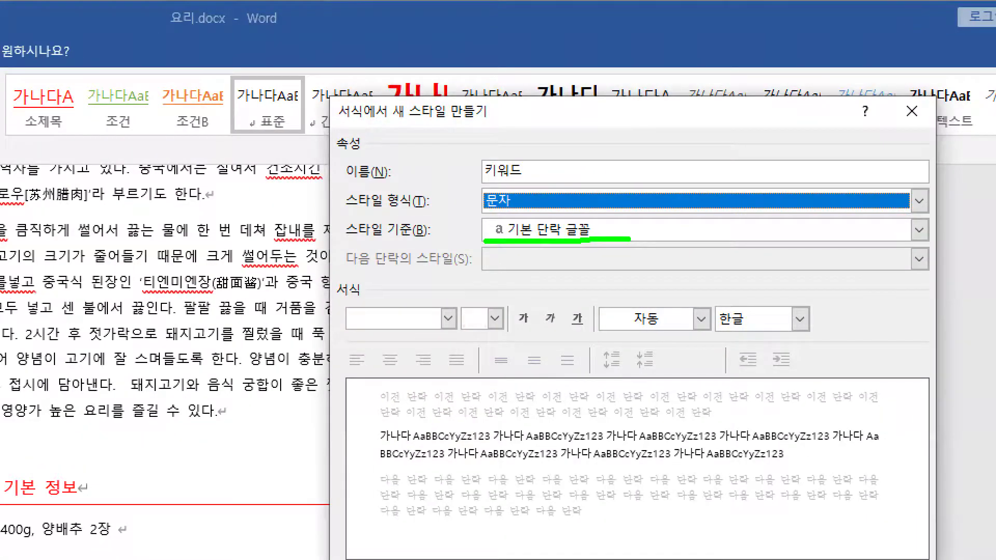
{"action": "key", "text": "Escape"}
{"action": "left_click", "coordinate": [844, 115]}
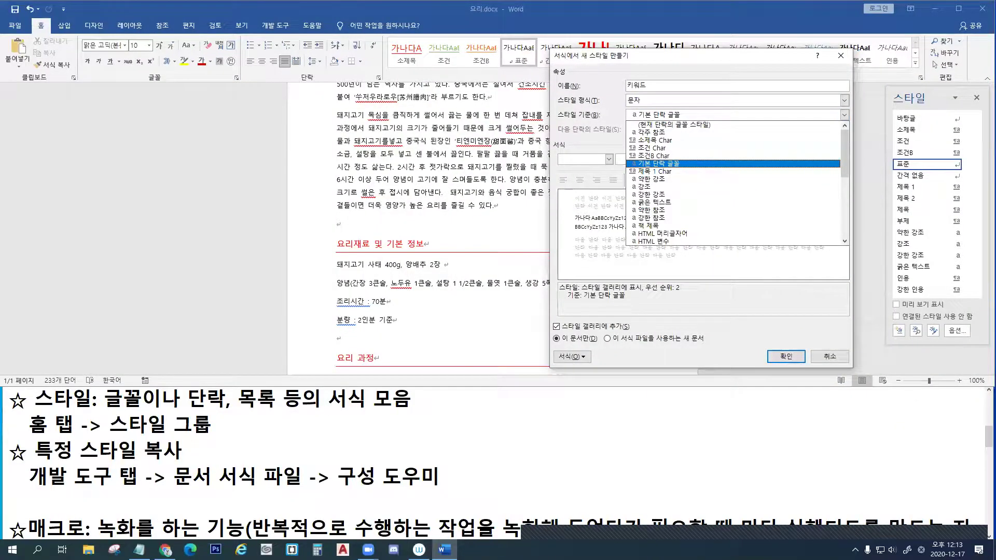
{"action": "key", "text": "ctrl+1"}
{"action": "left_click_drag", "start_coordinate": [753, 194], "coordinate": [772, 198]}
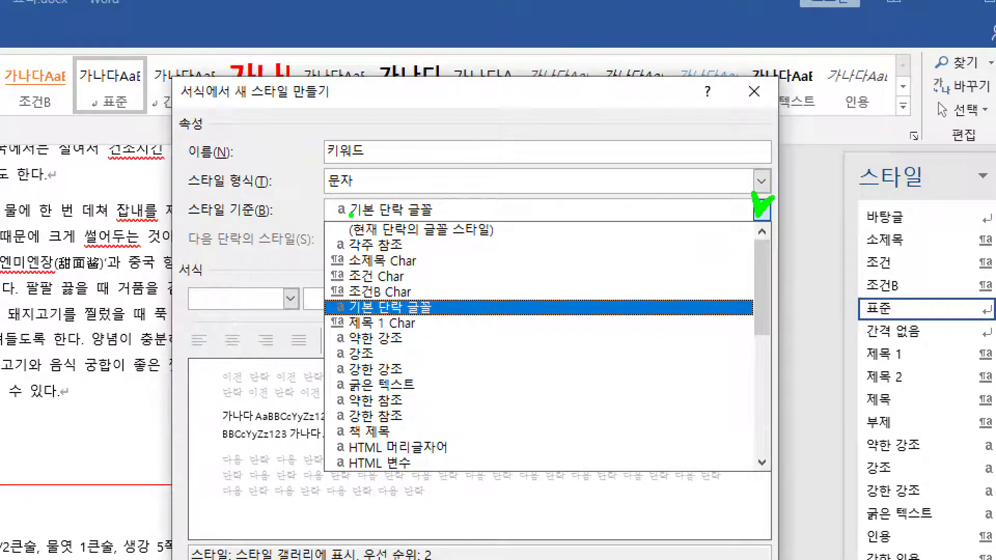
{"action": "left_click_drag", "start_coordinate": [326, 198], "coordinate": [460, 224]}
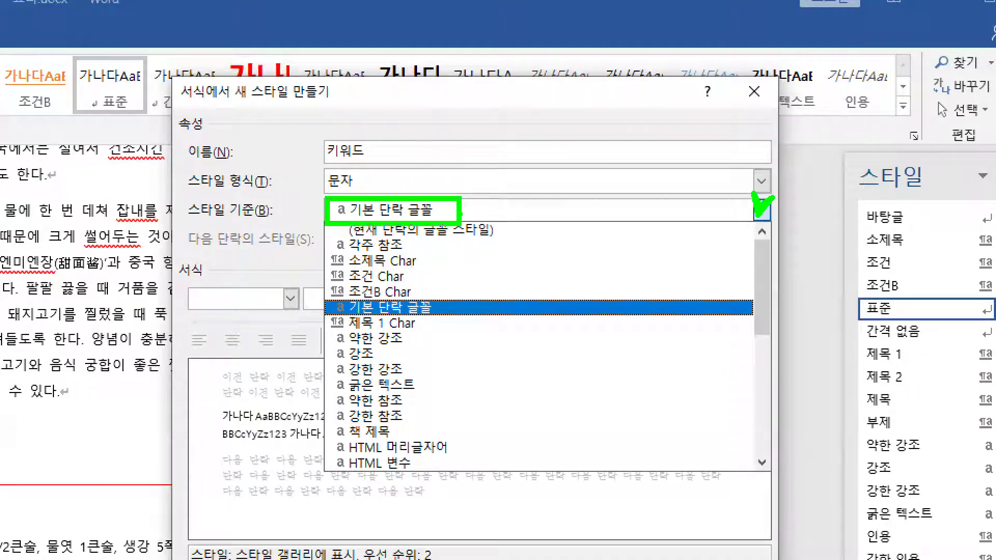
{"action": "key", "text": "Escape"}
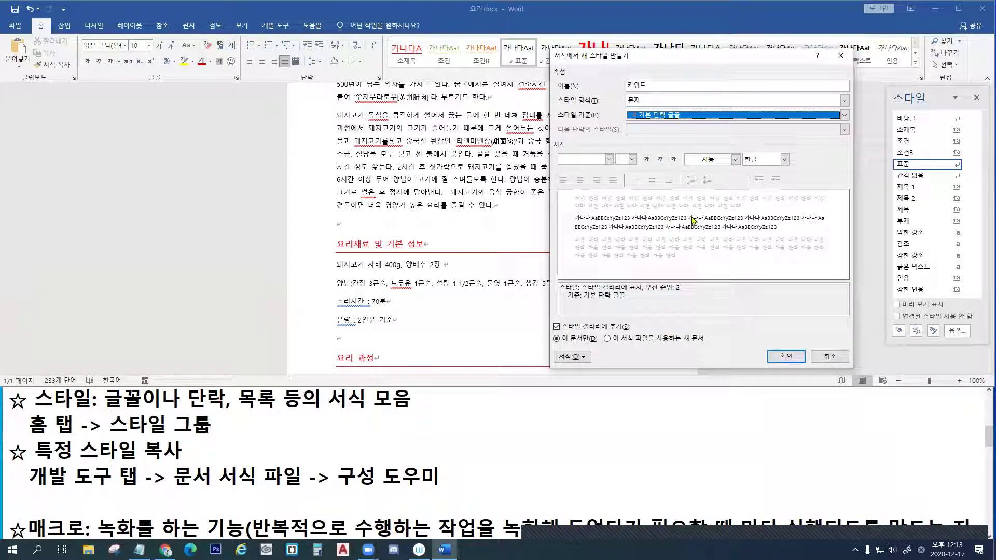
Format the 키워드 style as bold, italic and blue 강조색 5, and create it
{"action": "left_click", "coordinate": [647, 162]}
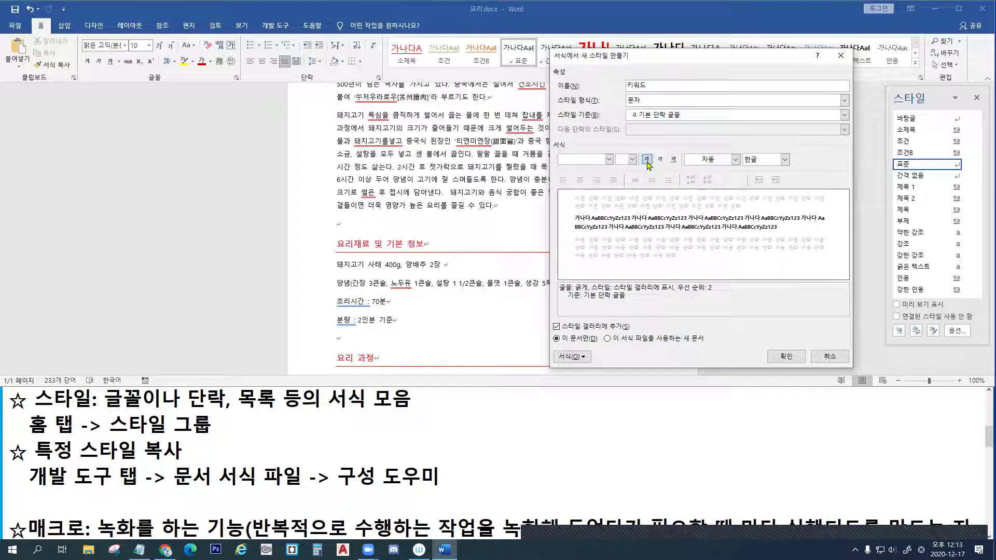
{"action": "left_click", "coordinate": [660, 160]}
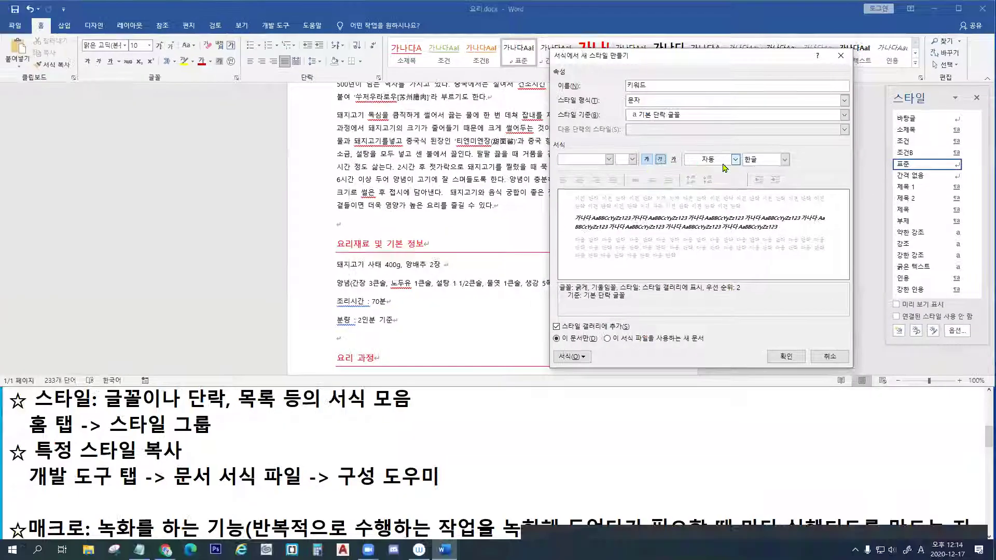
{"action": "left_click", "coordinate": [645, 271]}
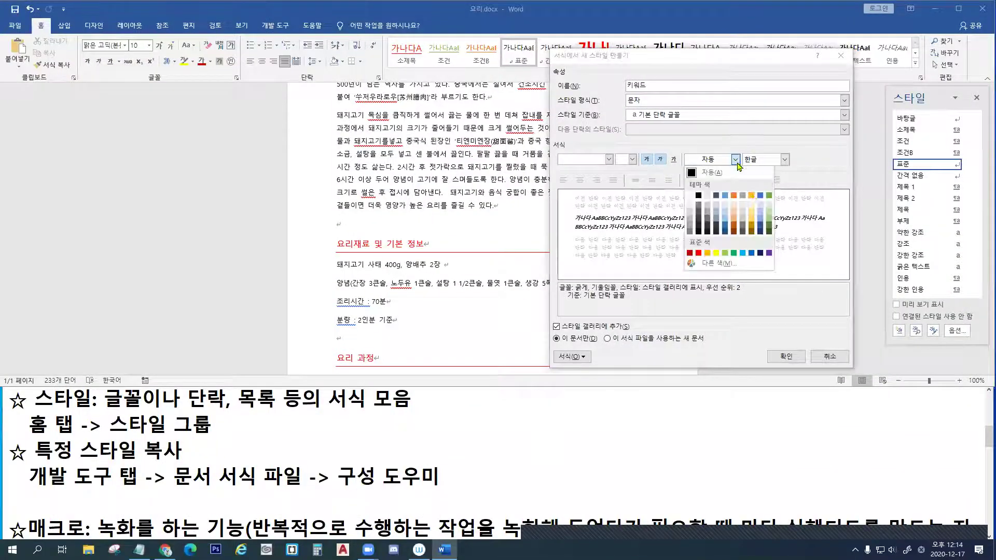
{"action": "left_click", "coordinate": [761, 197]}
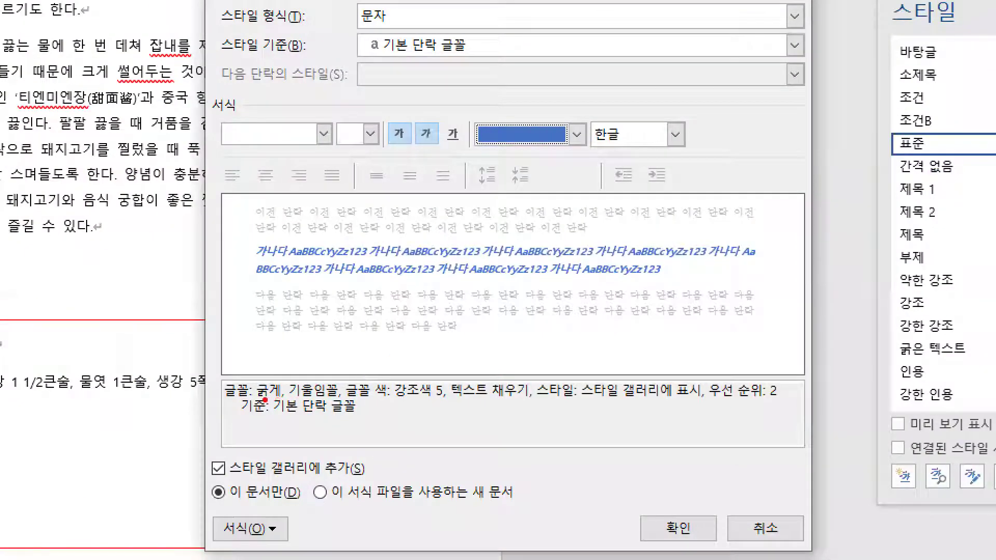
{"action": "left_click_drag", "start_coordinate": [298, 399], "coordinate": [439, 399]}
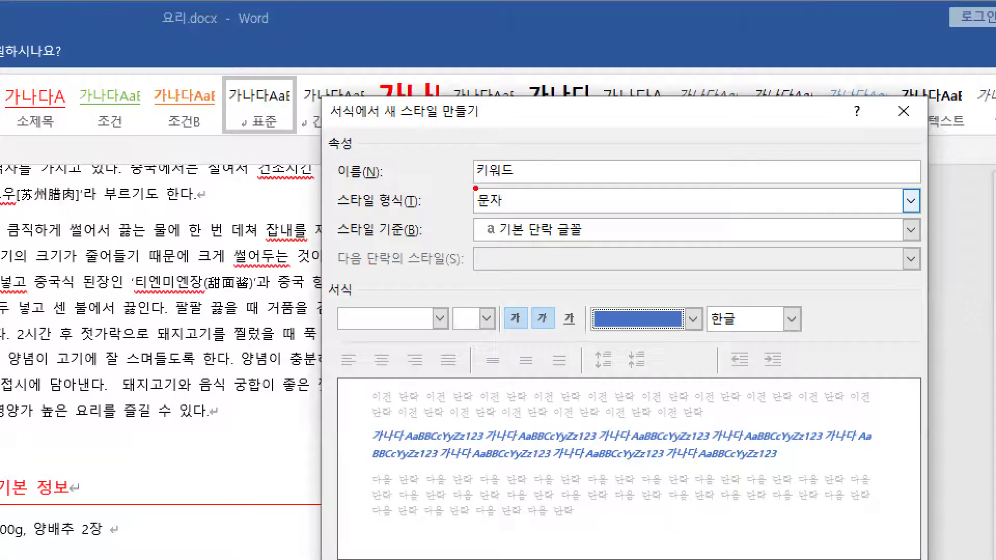
{"action": "left_click_drag", "start_coordinate": [478, 165], "coordinate": [518, 165]}
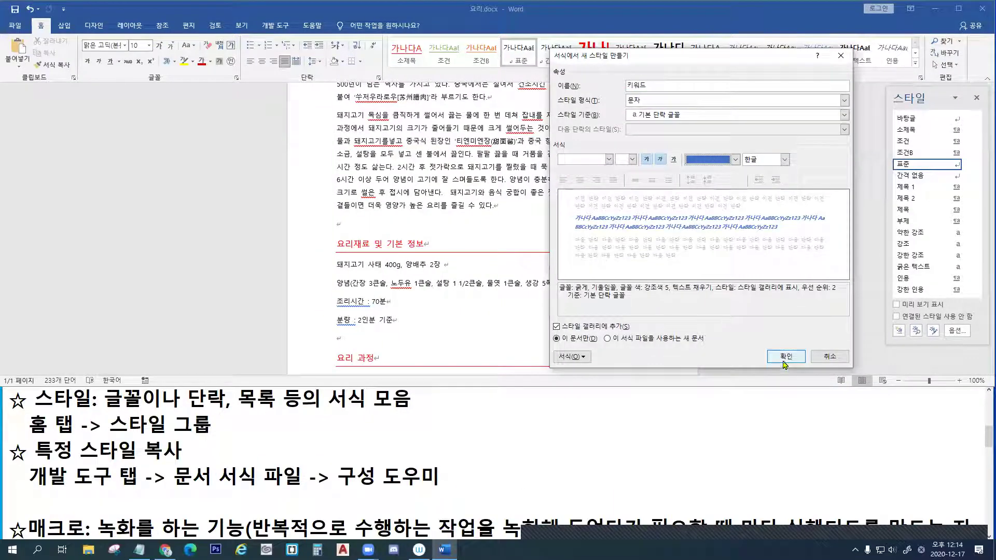
{"action": "left_click", "coordinate": [785, 358]}
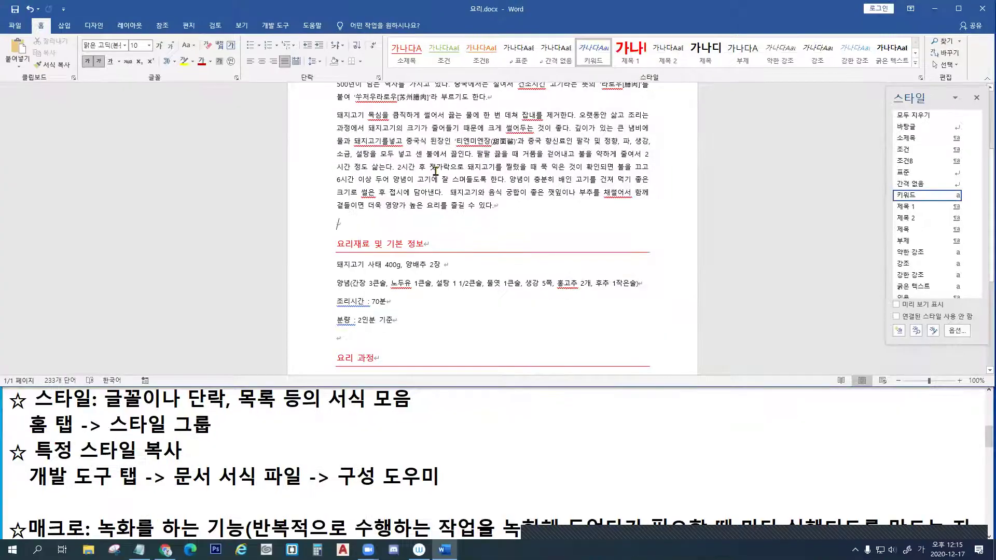
Try to apply the 키워드 style with only the insertion point at the start of the 돼지고기 사태 ingredient line
{"action": "scroll", "coordinate": [461, 205], "scroll_direction": "up", "scroll_amount": 2}
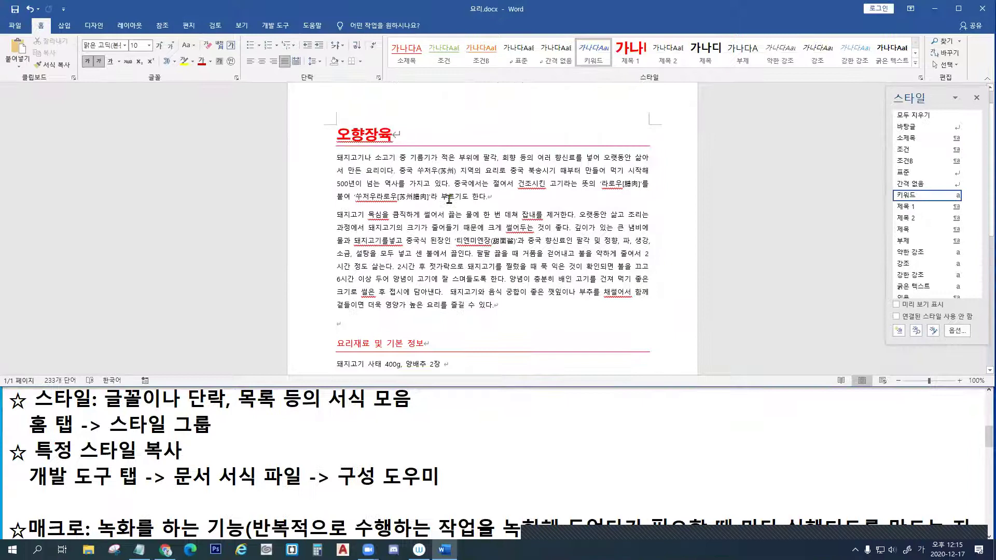
{"action": "scroll", "coordinate": [454, 213], "scroll_direction": "down", "scroll_amount": 3}
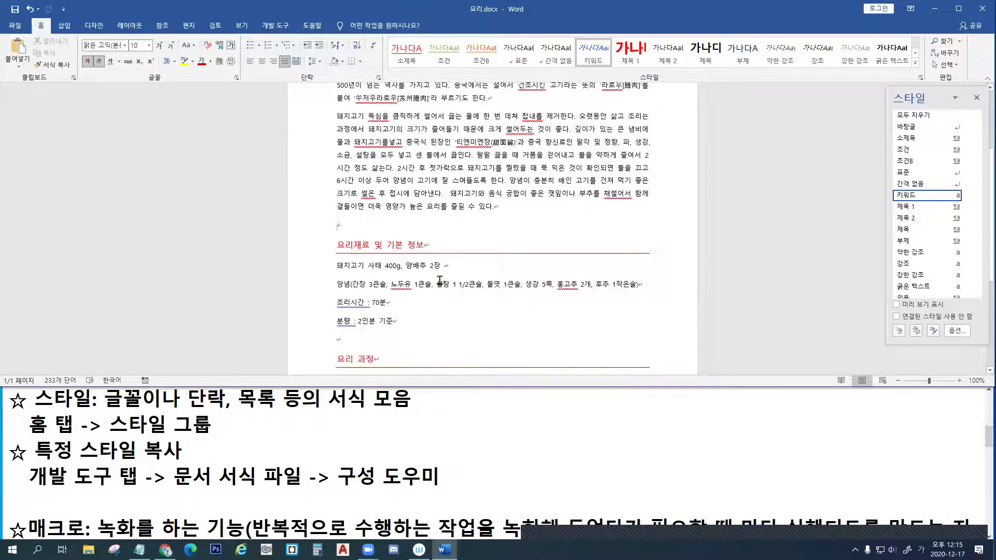
{"action": "left_click", "coordinate": [340, 218]}
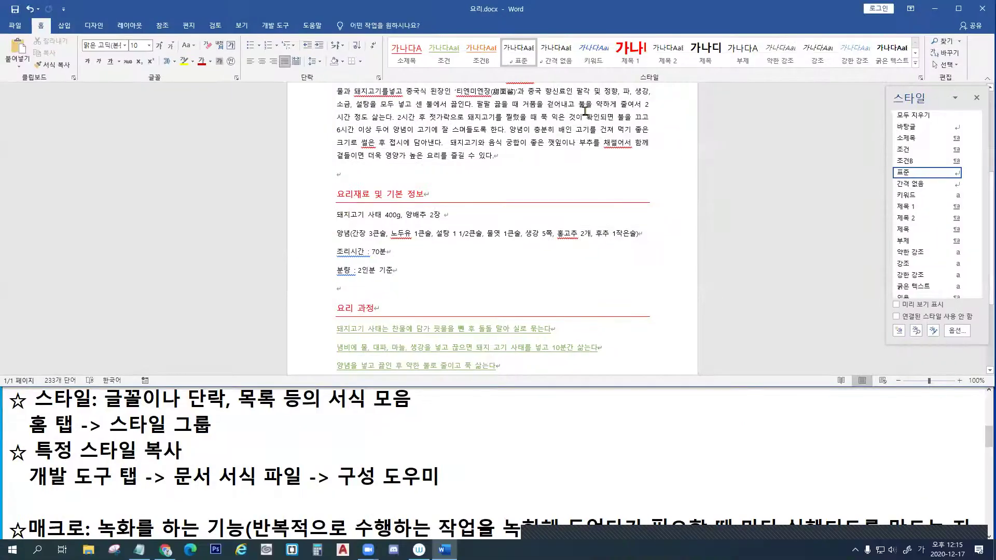
{"action": "left_click", "coordinate": [594, 61]}
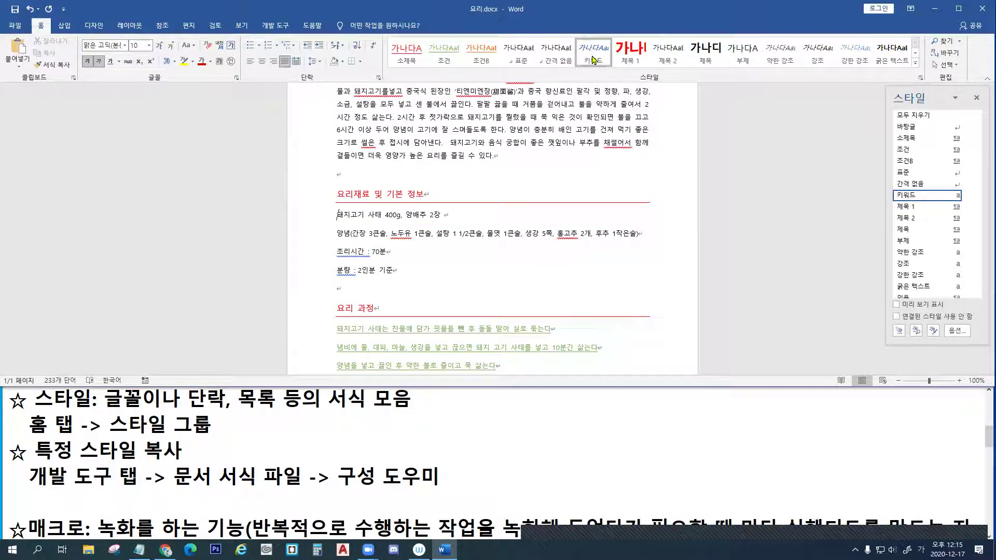
Apply the 키워드 style to the whole line "돼지고기 사태 400g, 양배추 2장"
{"action": "left_click", "coordinate": [302, 218]}
{"action": "key", "text": "ctrl+1"}
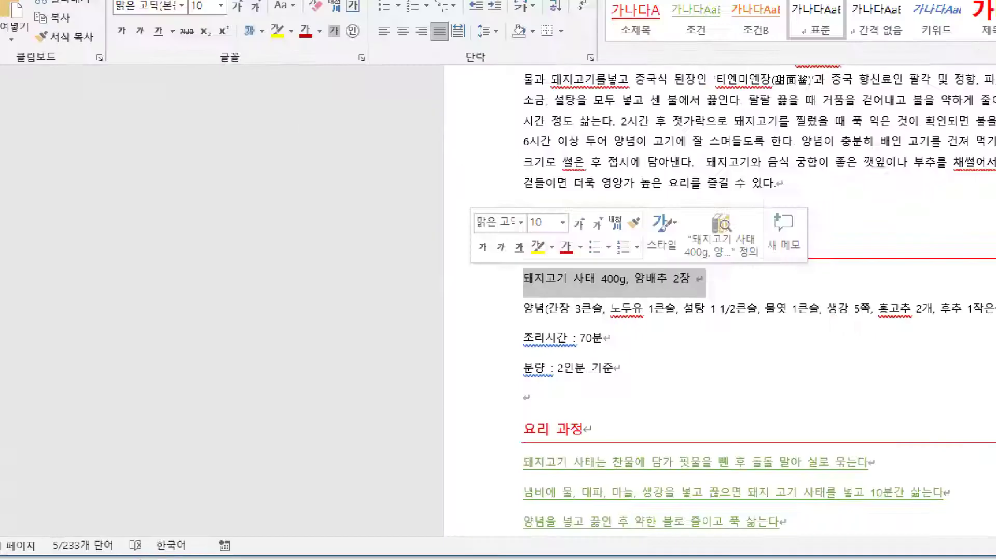
{"action": "left_click", "coordinate": [526, 296]}
{"action": "left_click_drag", "start_coordinate": [528, 295], "coordinate": [743, 290]}
{"action": "key", "text": "Escape"}
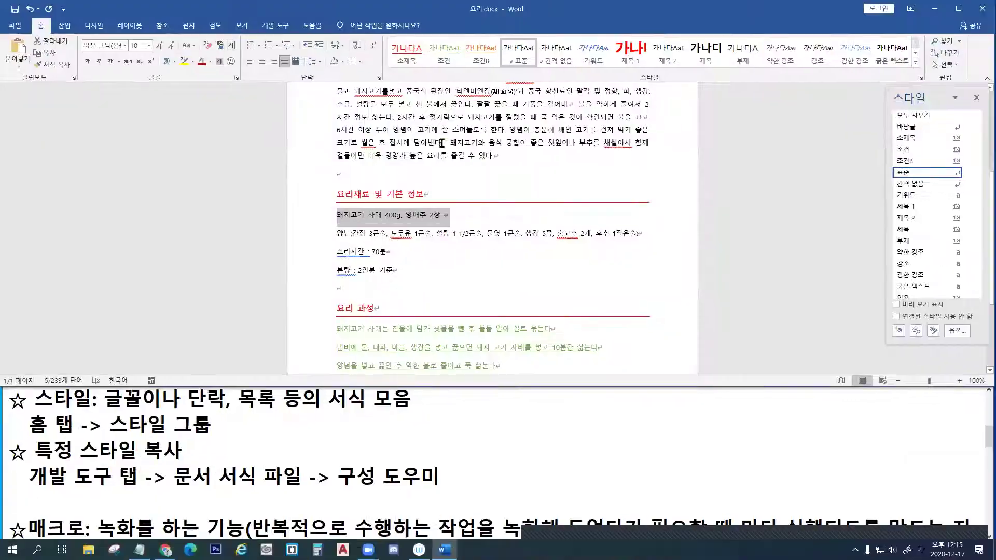
{"action": "left_click", "coordinate": [594, 56]}
{"action": "left_click", "coordinate": [598, 60]}
{"action": "key", "text": "ctrl+1"}
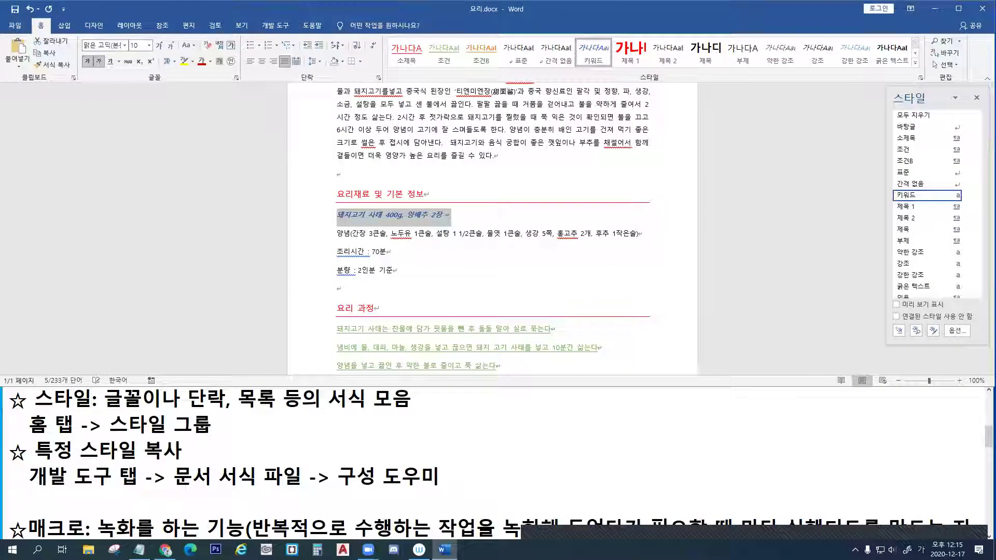
{"action": "left_click", "coordinate": [696, 134]}
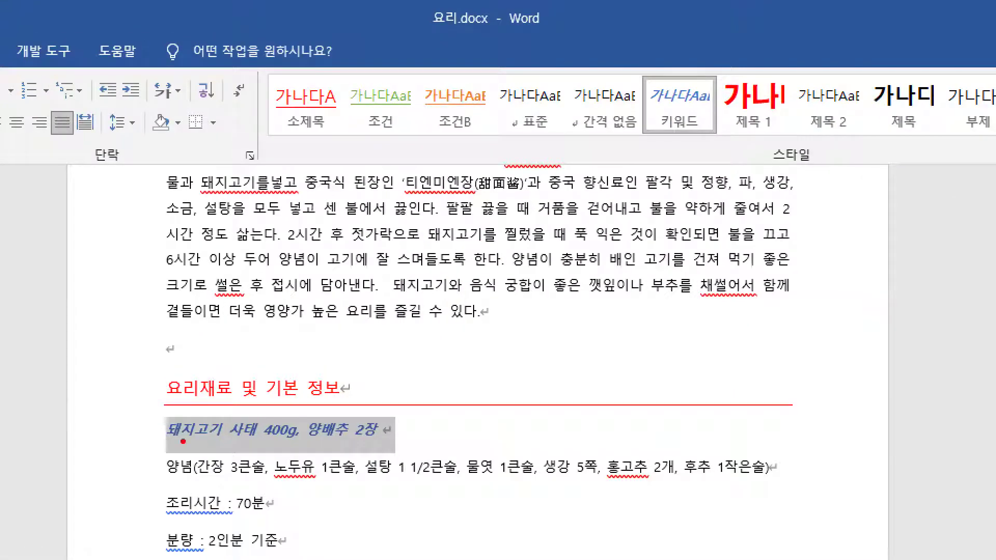
{"action": "mouse_move", "coordinate": [165, 450]}
{"action": "left_mouse_down"}
{"action": "mouse_move", "coordinate": [389, 454]}
{"action": "mouse_move", "coordinate": [390, 444]}
{"action": "mouse_move", "coordinate": [391, 456]}
{"action": "left_mouse_up"}
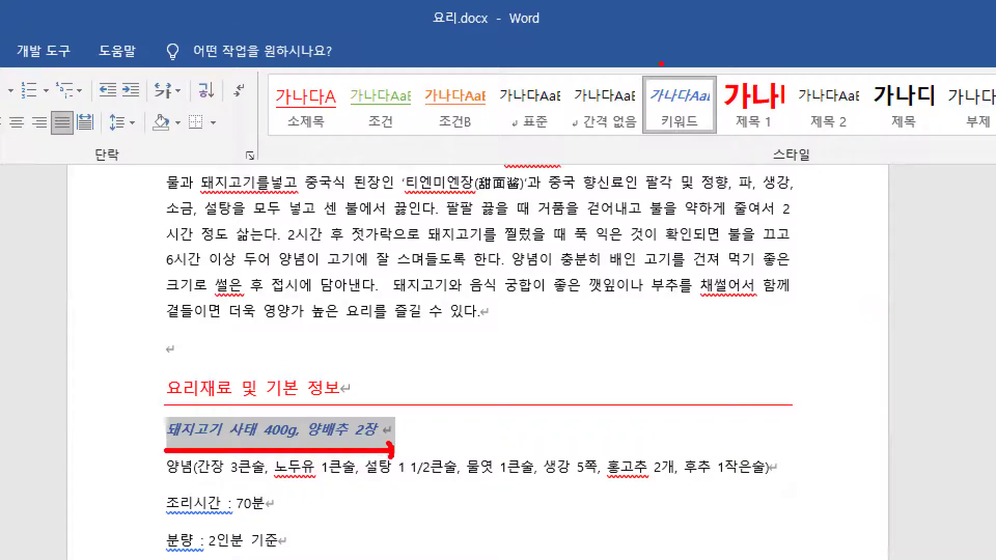
{"action": "left_click_drag", "start_coordinate": [703, 127], "coordinate": [717, 164]}
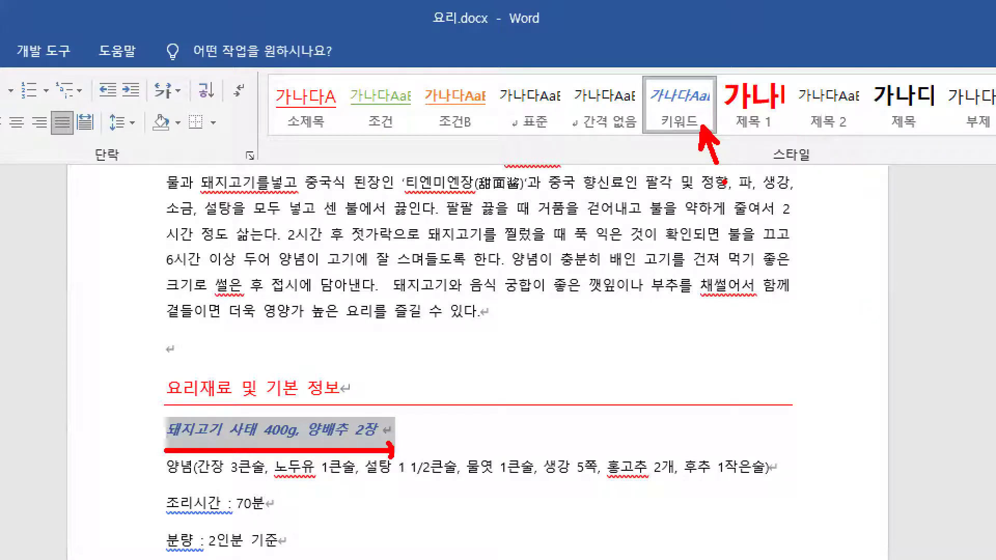
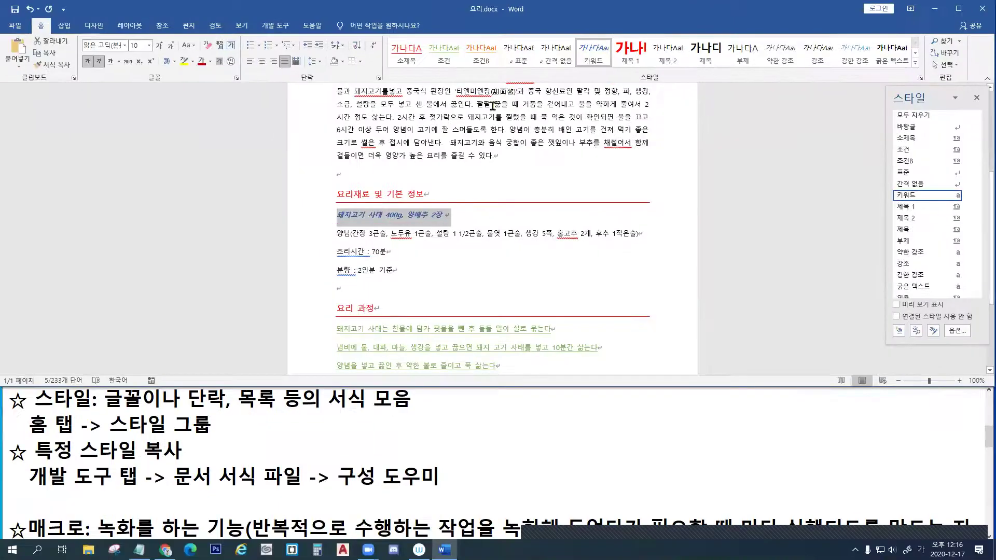
Start a new style from the empty paragraph above the 요리 과정 heading and name it 양념
{"action": "left_click", "coordinate": [344, 289]}
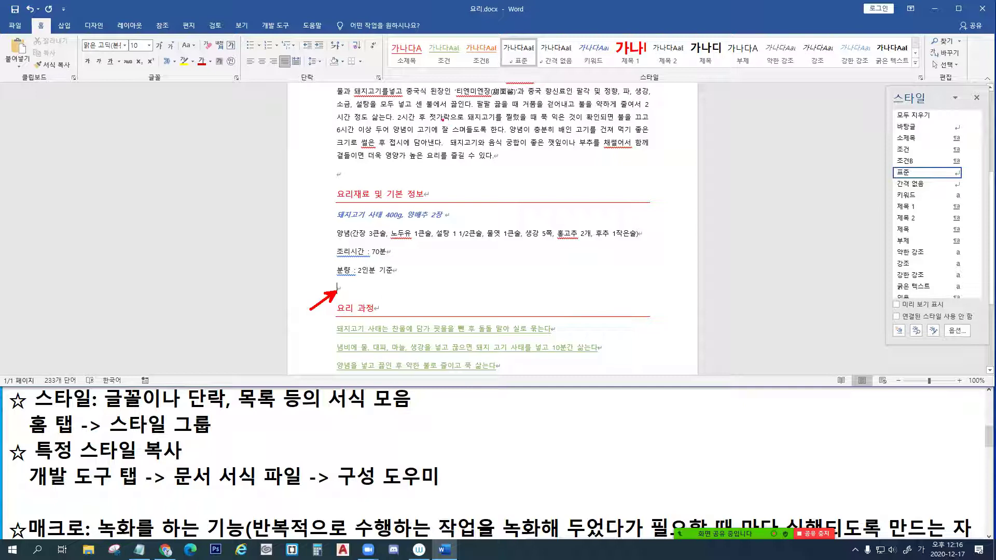
{"action": "left_click", "coordinate": [525, 70]}
{"action": "key", "text": "Escape"}
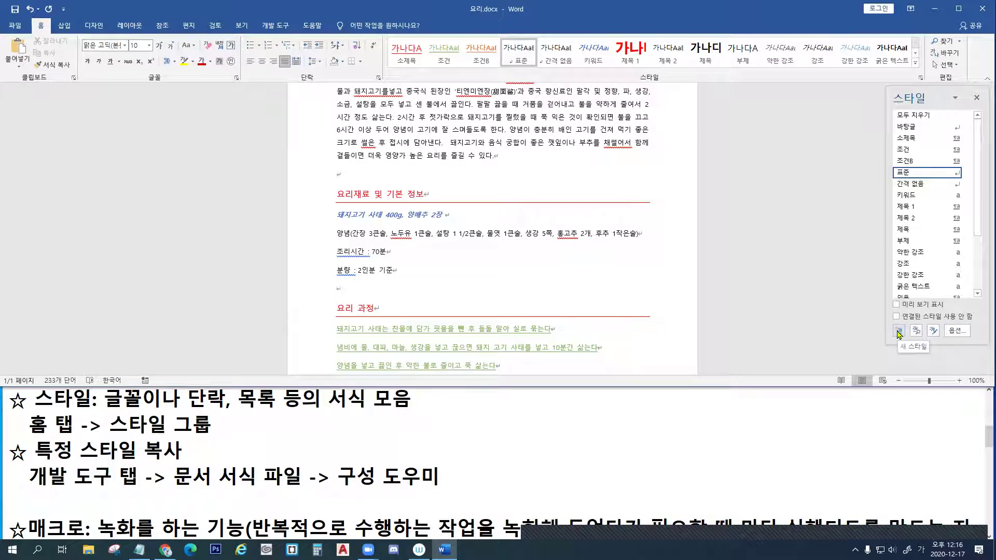
{"action": "left_click", "coordinate": [977, 97]}
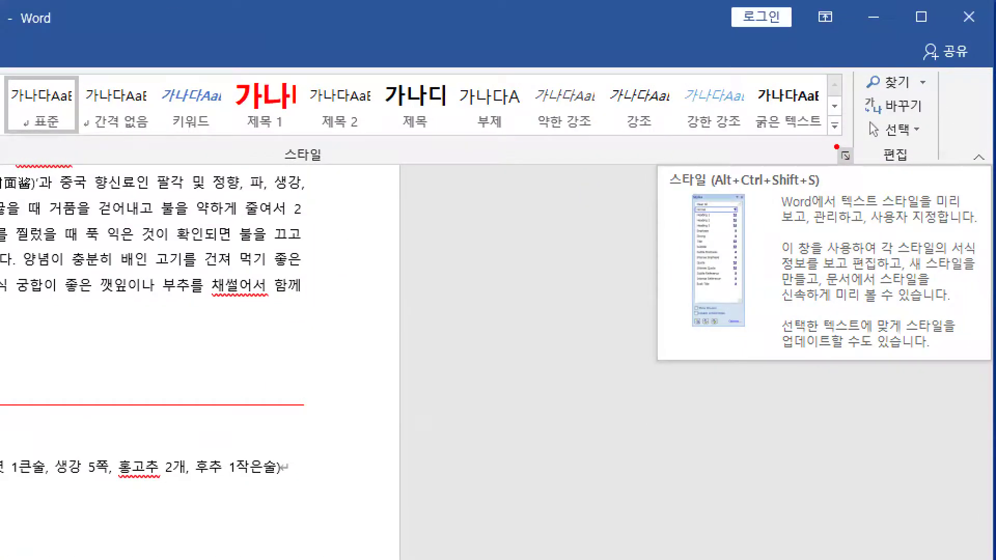
{"action": "left_click", "coordinate": [845, 155]}
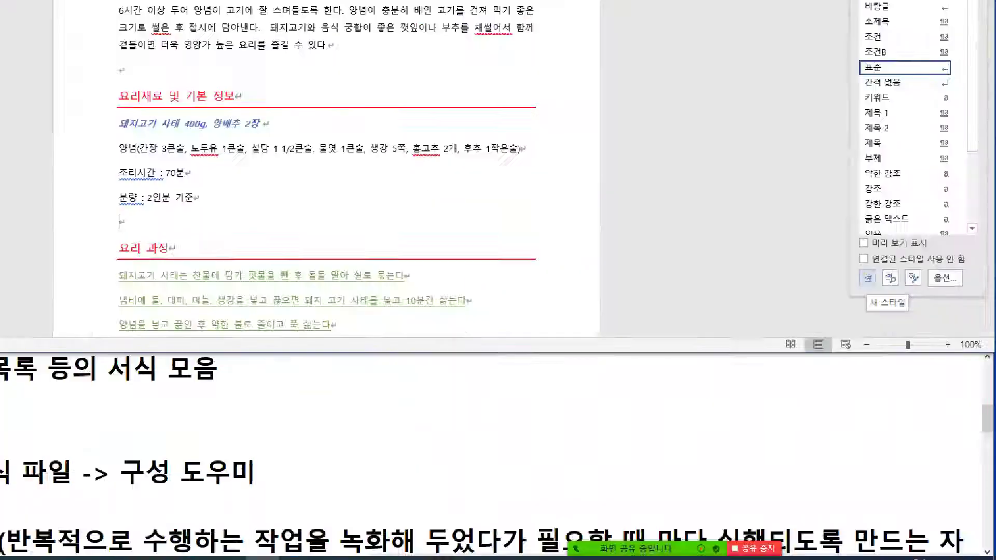
{"action": "left_click", "coordinate": [863, 272]}
{"action": "mouse_move", "coordinate": [857, 266]}
{"action": "left_mouse_down"}
{"action": "mouse_move", "coordinate": [876, 288]}
{"action": "mouse_move", "coordinate": [860, 300]}
{"action": "left_mouse_up"}
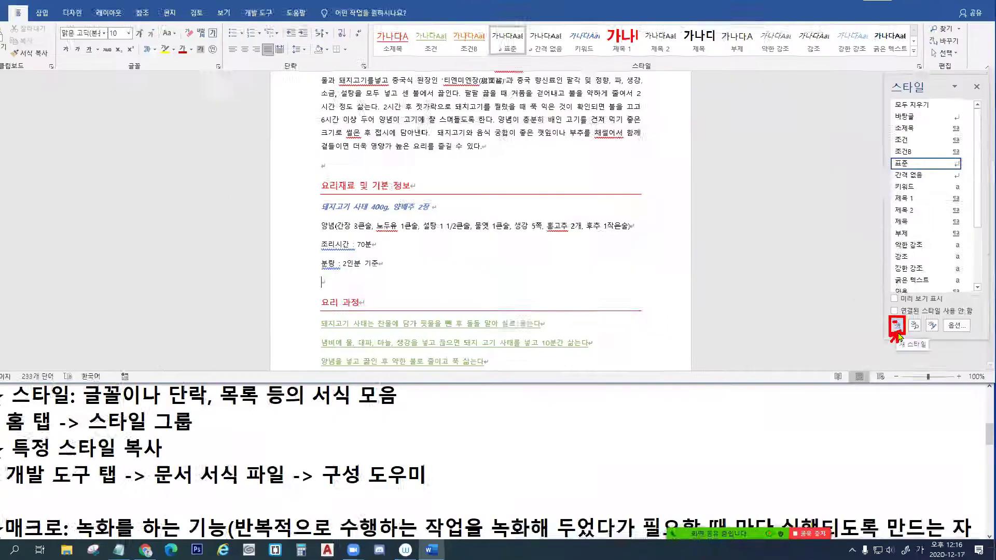
{"action": "left_click", "coordinate": [897, 326]}
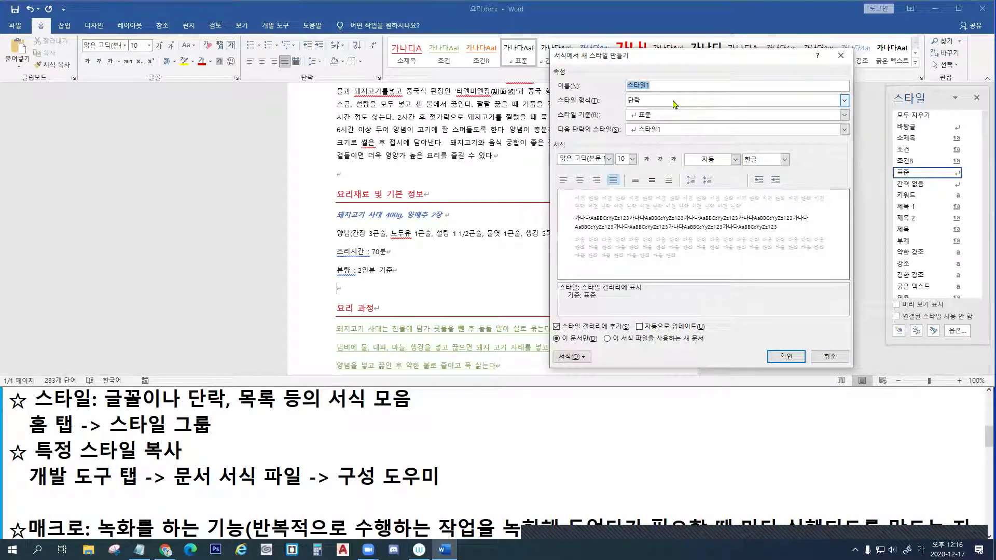
{"action": "type", "text": "ㅇ"}
{"action": "type", "text": "양념"}
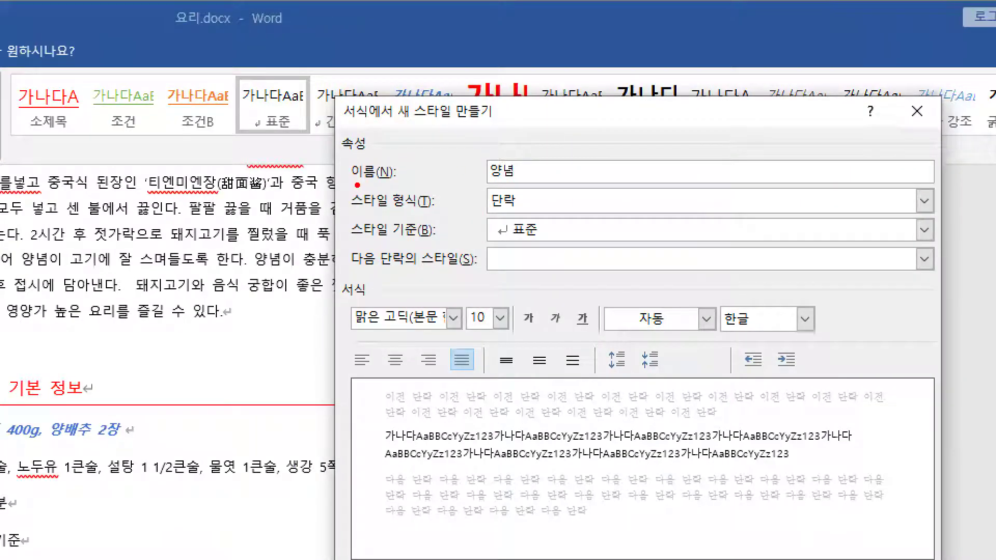
{"action": "left_click_drag", "start_coordinate": [373, 163], "coordinate": [536, 163]}
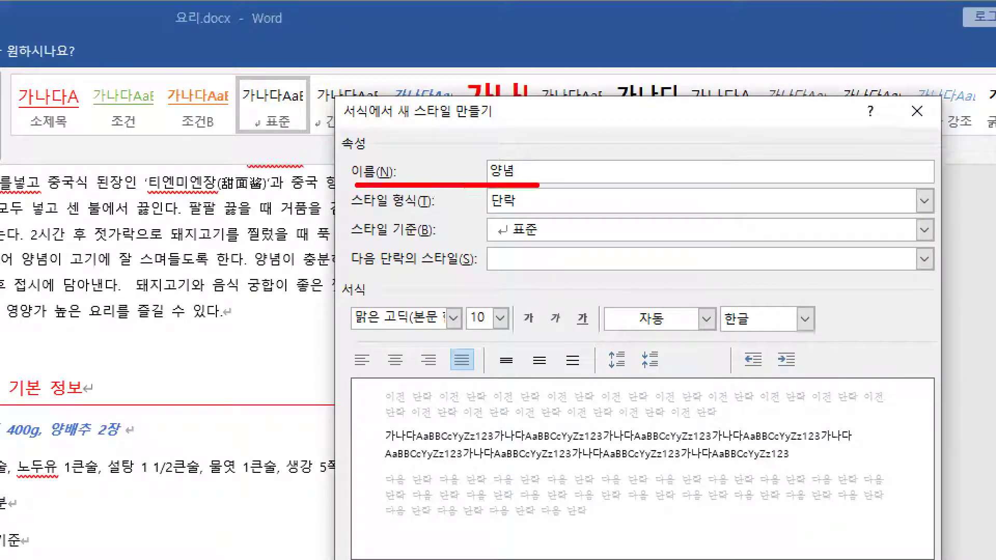
{"action": "key", "text": "b"}
{"action": "left_click_drag", "start_coordinate": [491, 240], "coordinate": [545, 240]}
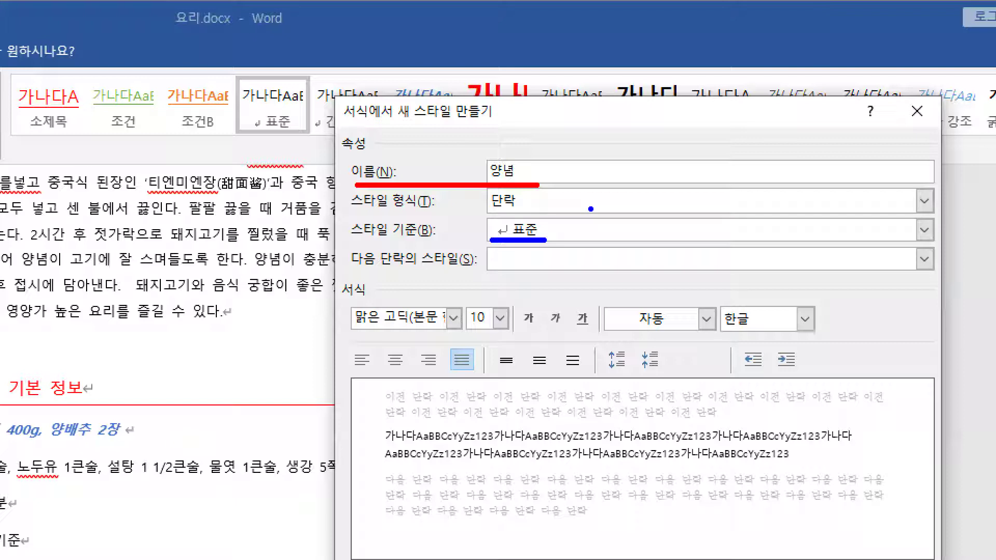
{"action": "mouse_move", "coordinate": [347, 330]}
{"action": "left_mouse_down"}
{"action": "mouse_move", "coordinate": [428, 373]}
{"action": "mouse_move", "coordinate": [835, 383]}
{"action": "left_mouse_up"}
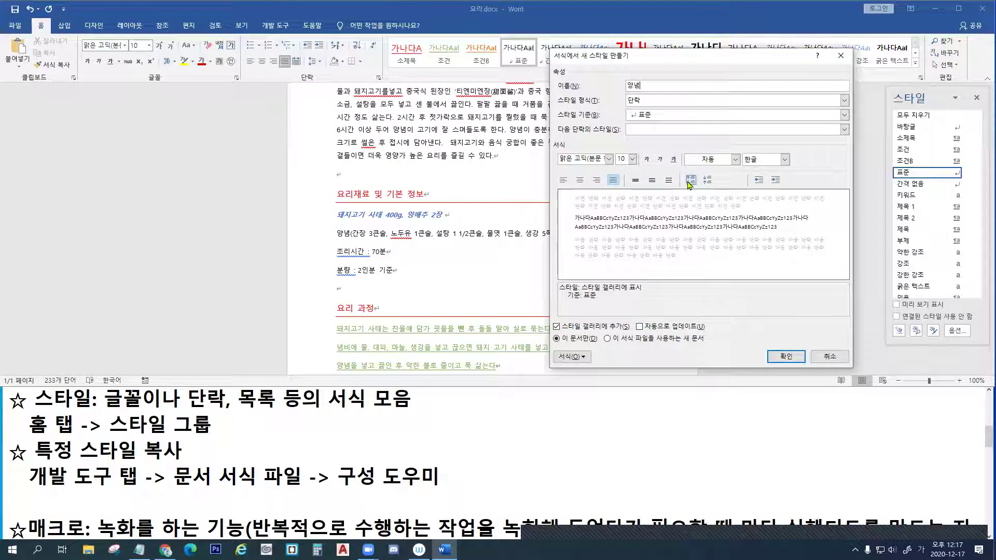
Try increasing and decreasing the 양념 style's paragraph spacing by one increment, and look at its detailed paragraph settings
{"action": "left_click", "coordinate": [690, 181]}
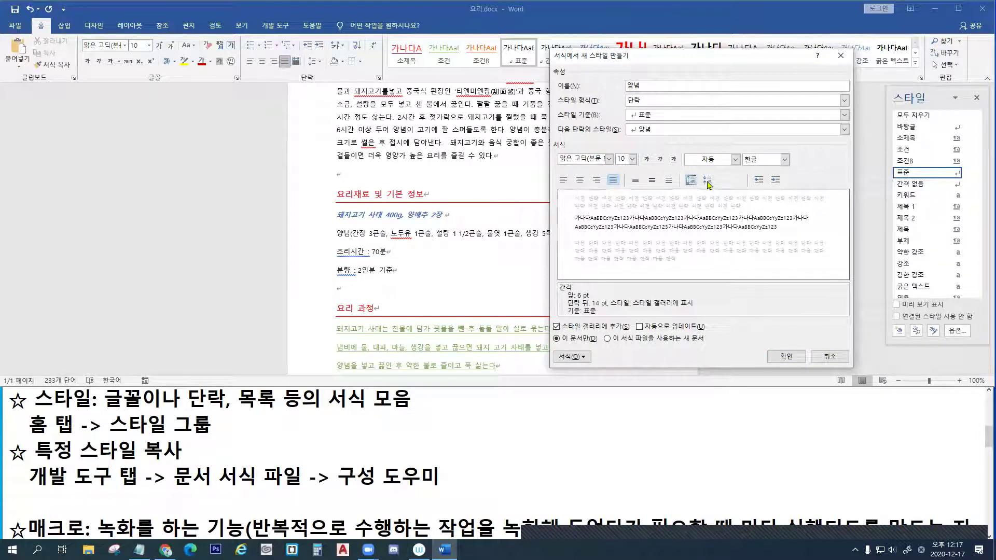
{"action": "left_click", "coordinate": [709, 183]}
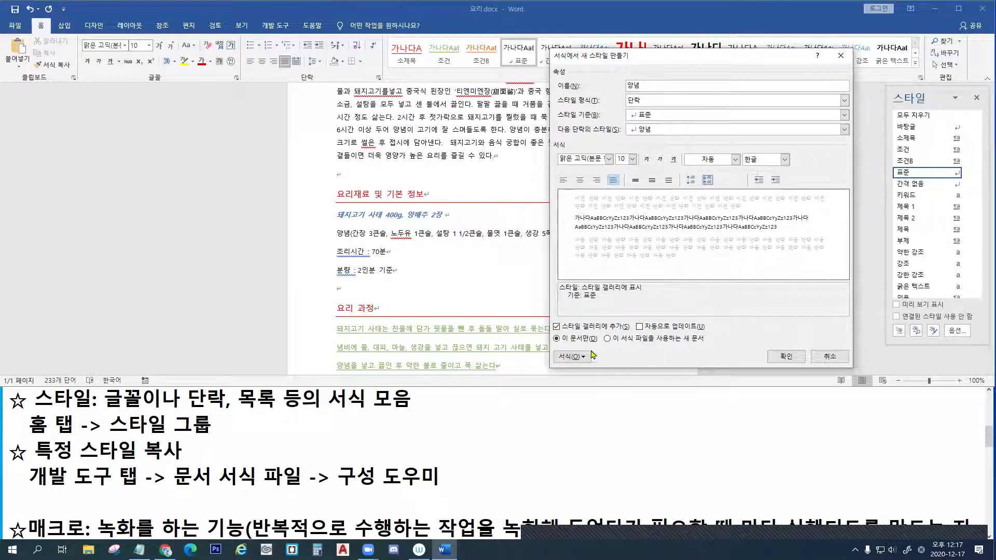
{"action": "left_click", "coordinate": [583, 358]}
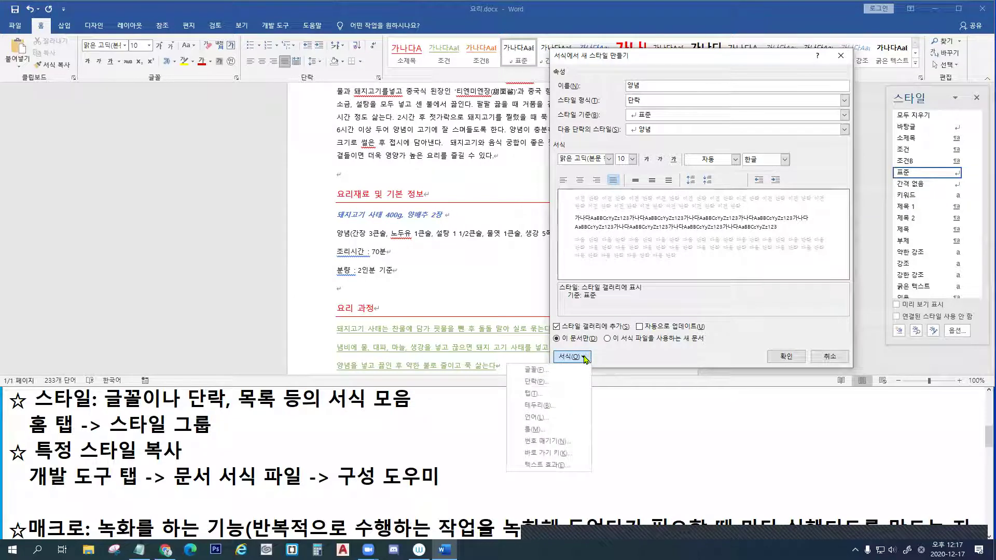
{"action": "left_click", "coordinate": [583, 358]}
{"action": "left_click", "coordinate": [582, 358]}
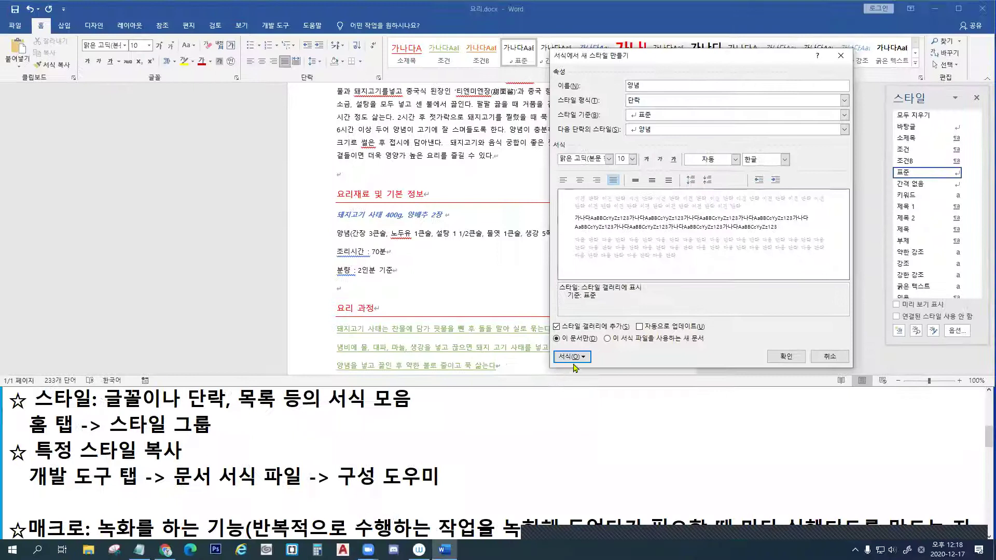
{"action": "left_click", "coordinate": [481, 222]}
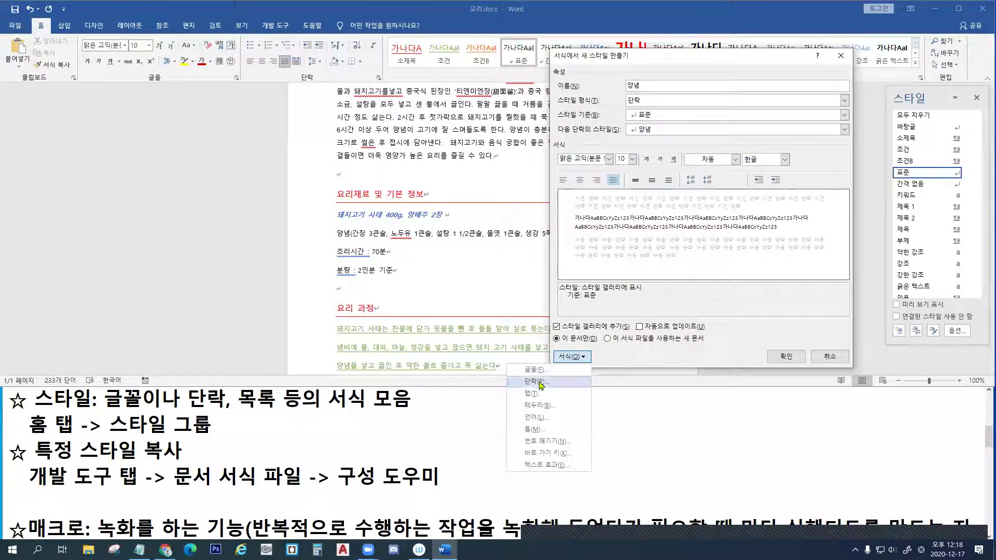
{"action": "left_click", "coordinate": [540, 381]}
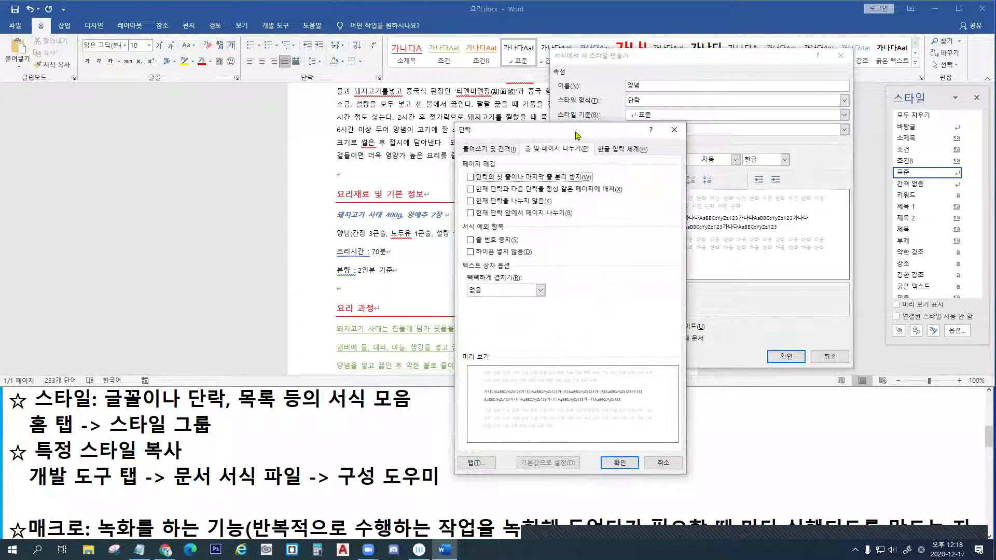
{"action": "left_click_drag", "start_coordinate": [577, 136], "coordinate": [793, 125]}
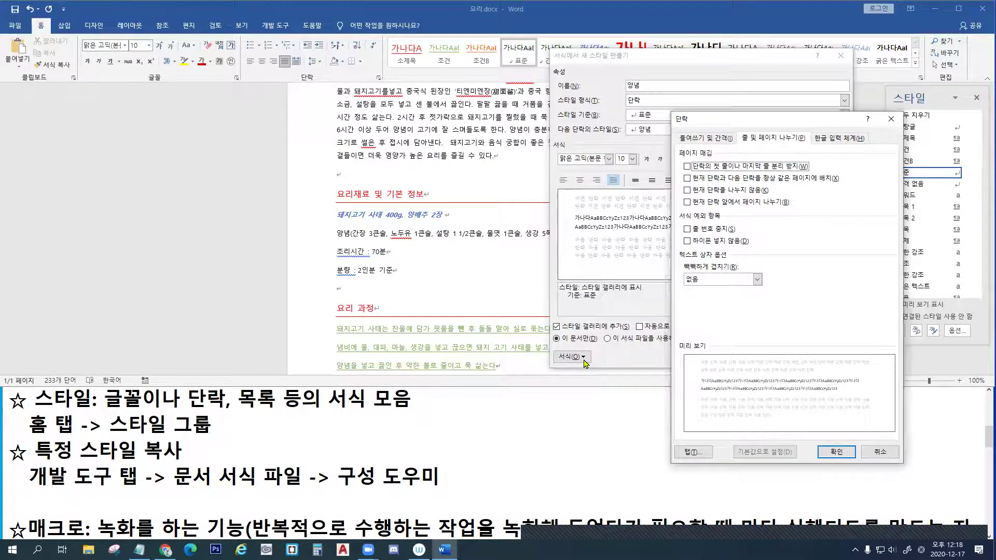
{"action": "key", "text": "Escape"}
Set the 양념 style's spacing after the paragraph to 6 pt
{"action": "left_click", "coordinate": [584, 360]}
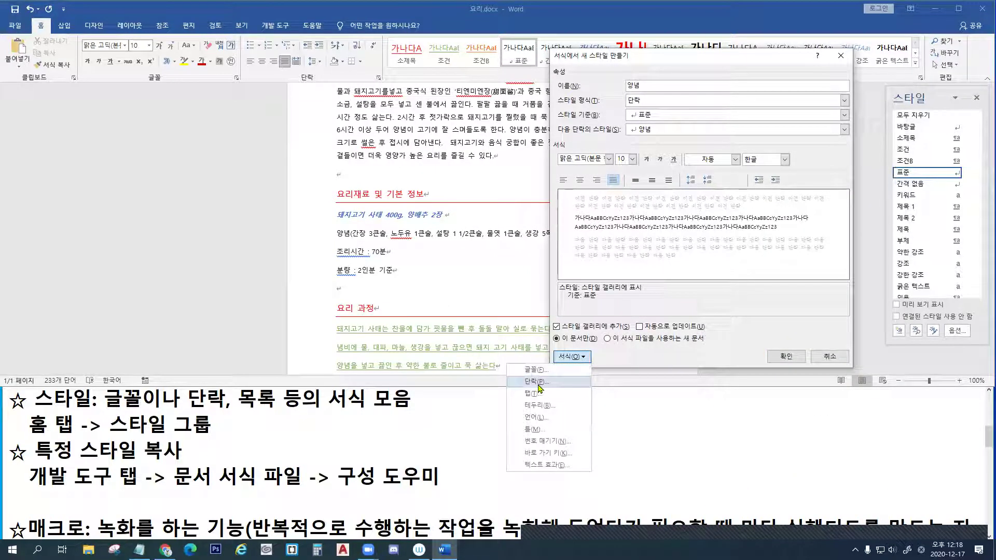
{"action": "left_click", "coordinate": [538, 384]}
{"action": "left_click", "coordinate": [720, 143]}
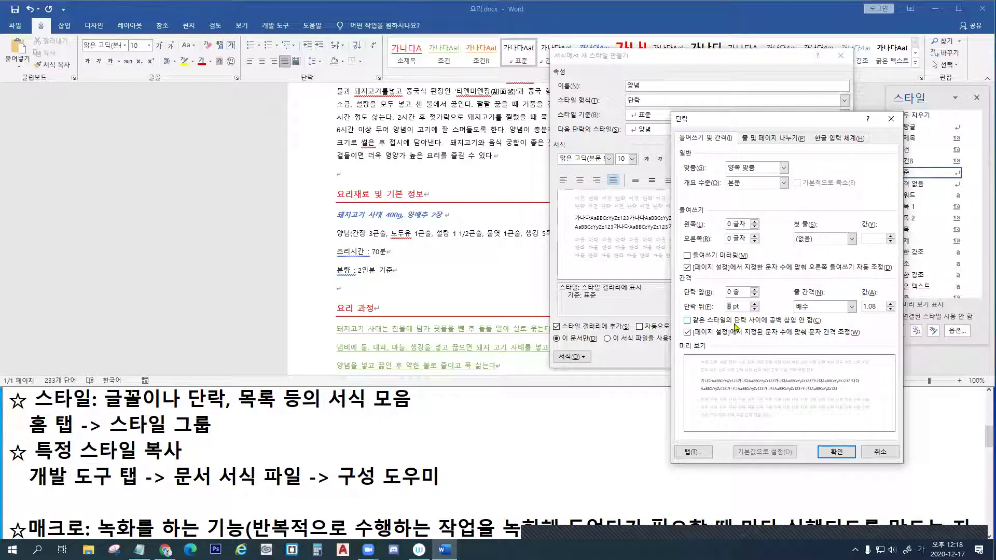
{"action": "type", "text": "6"}
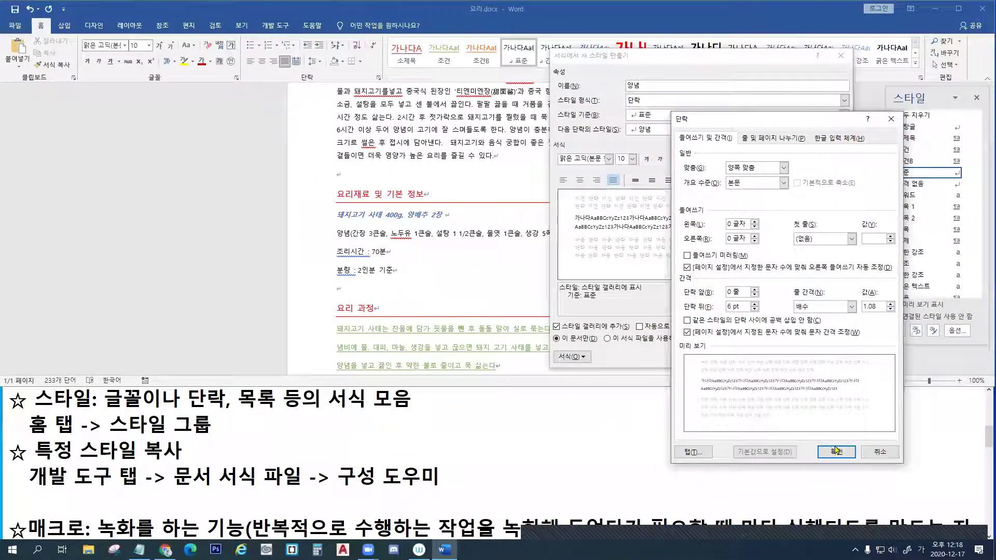
{"action": "left_click", "coordinate": [836, 451]}
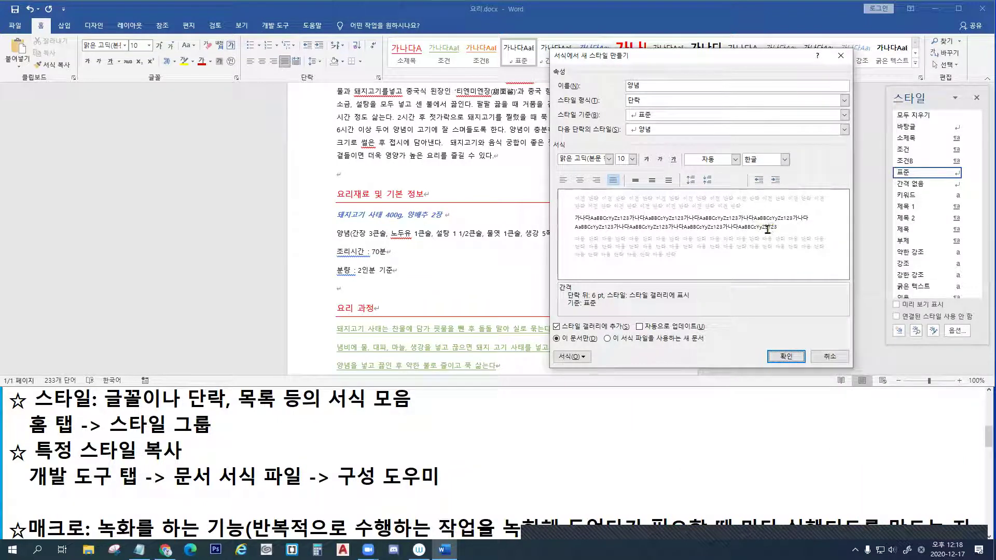
Give the 양념 style a paragraph shading fill of 주황, 강조 2, 60% 더 밝게
{"action": "left_click", "coordinate": [582, 359]}
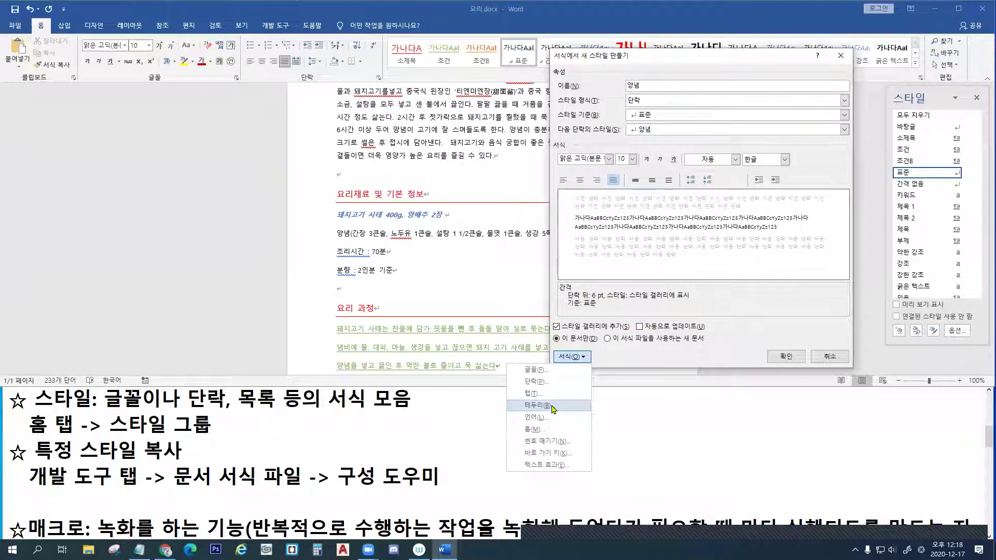
{"action": "left_click", "coordinate": [551, 407]}
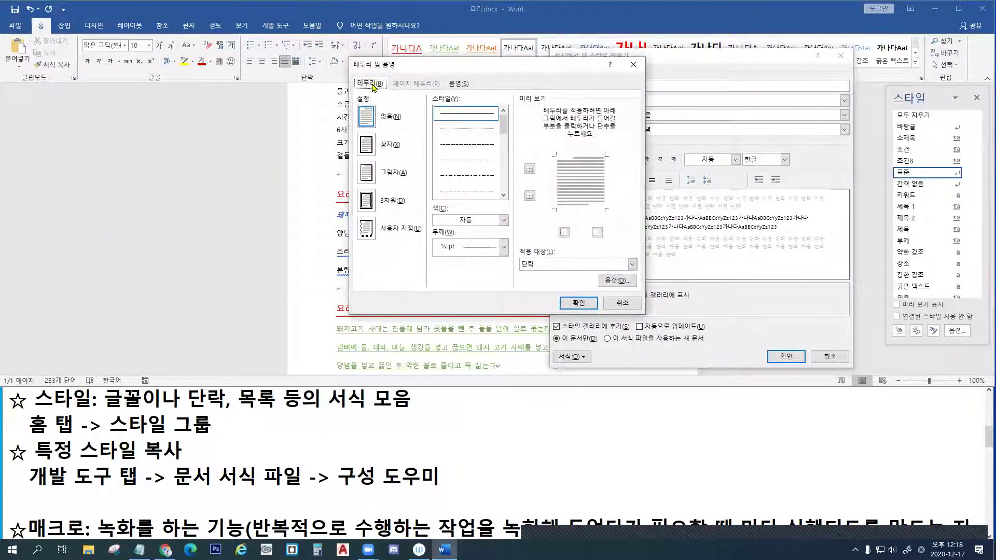
{"action": "left_click", "coordinate": [457, 84]}
{"action": "left_click", "coordinate": [373, 84]}
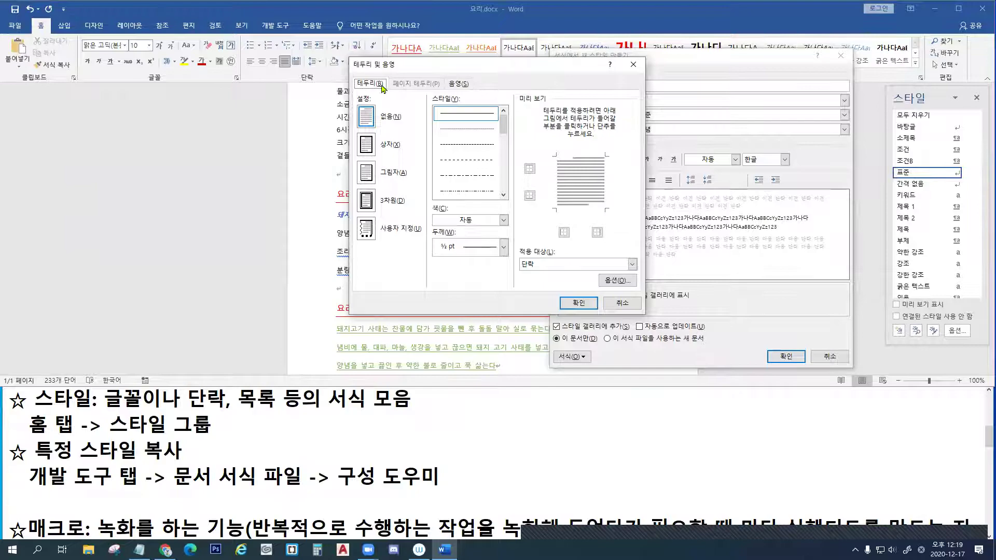
{"action": "left_click", "coordinate": [458, 85]}
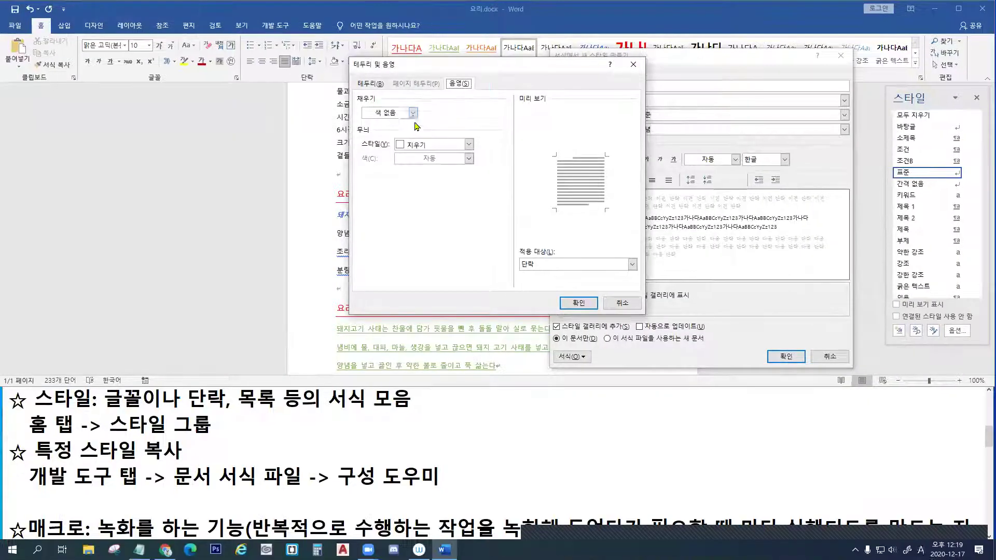
{"action": "left_click", "coordinate": [409, 226]}
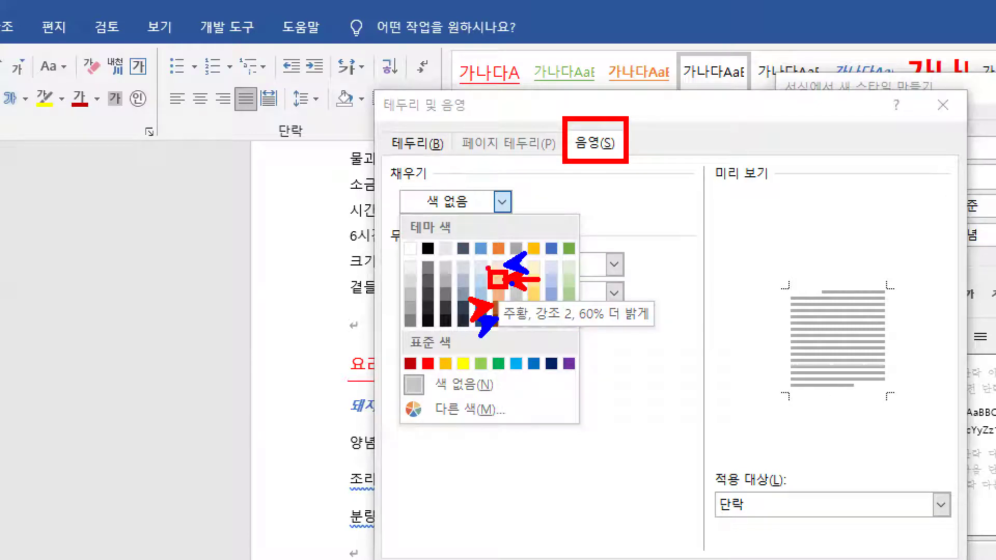
{"action": "key", "text": "Escape"}
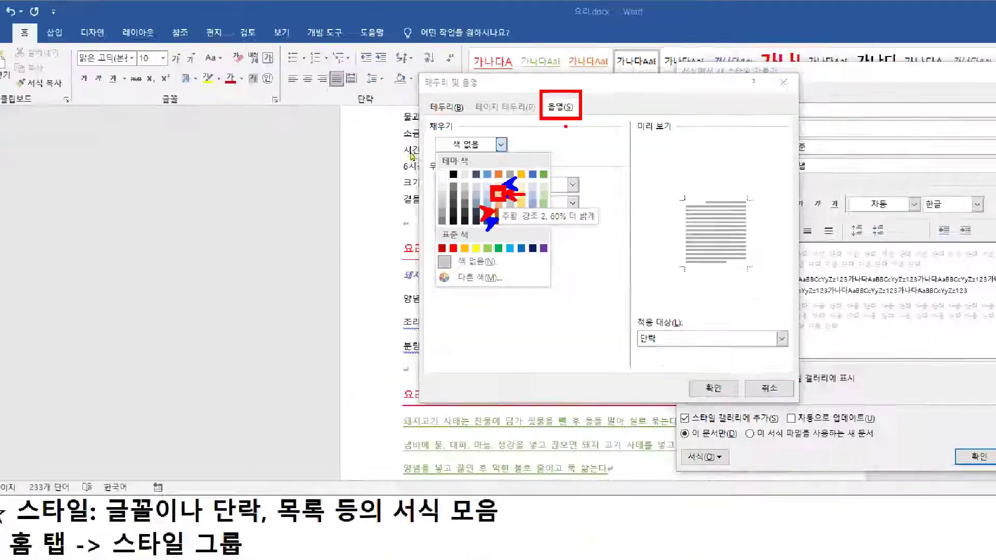
{"action": "left_click", "coordinate": [502, 202]}
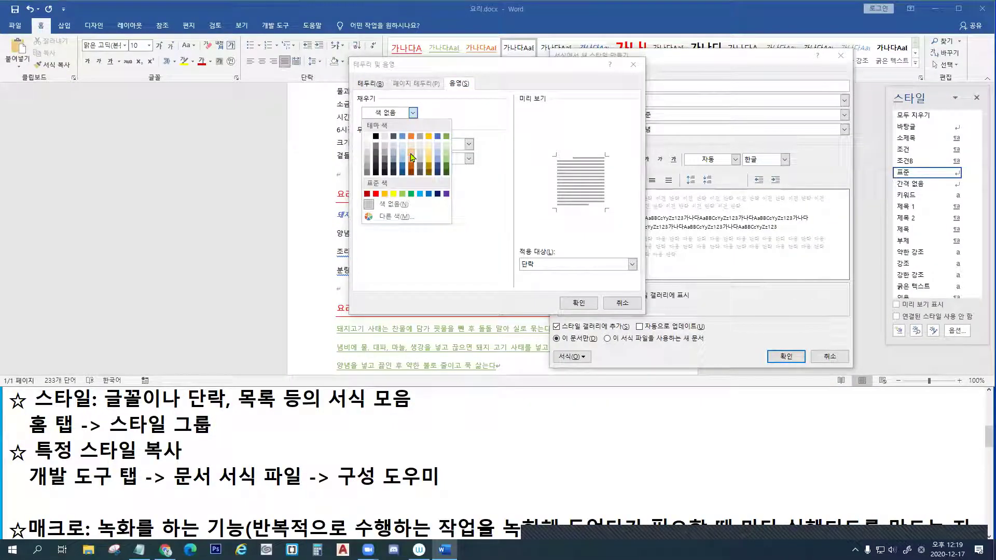
{"action": "left_click", "coordinate": [411, 151]}
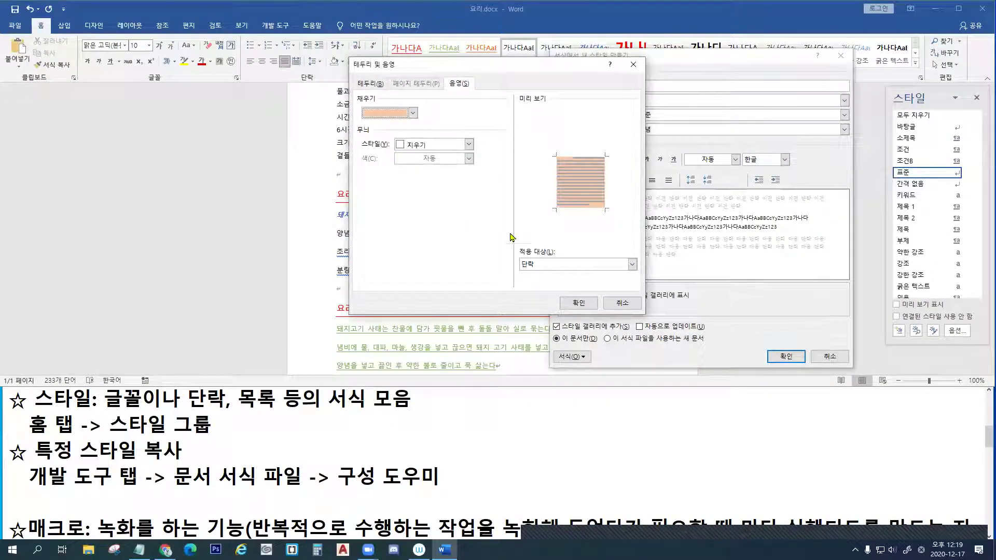
{"action": "left_click", "coordinate": [577, 303]}
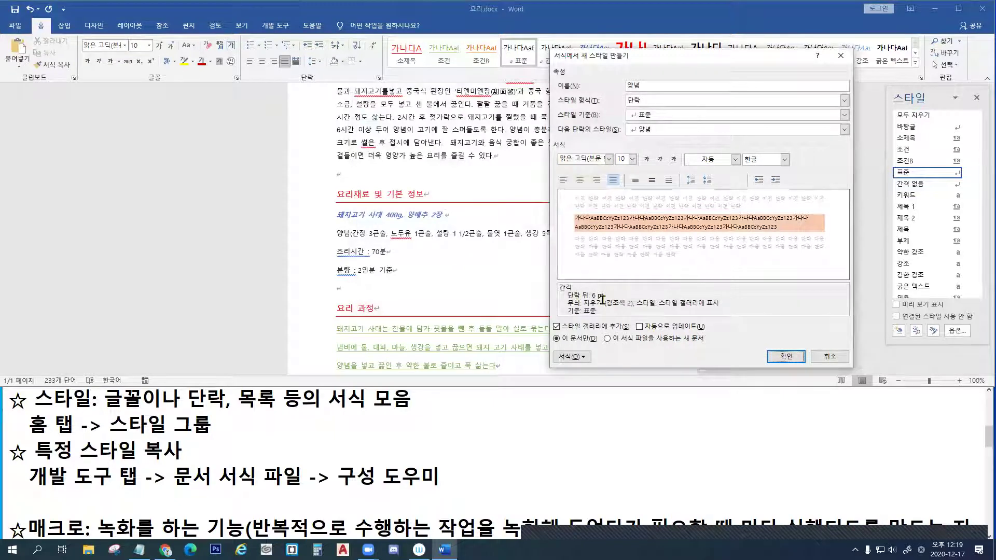
Compare the paragraph alignments for the 양념 style, settle on right alignment and create the style
{"action": "left_click", "coordinate": [596, 182]}
{"action": "left_click", "coordinate": [564, 181]}
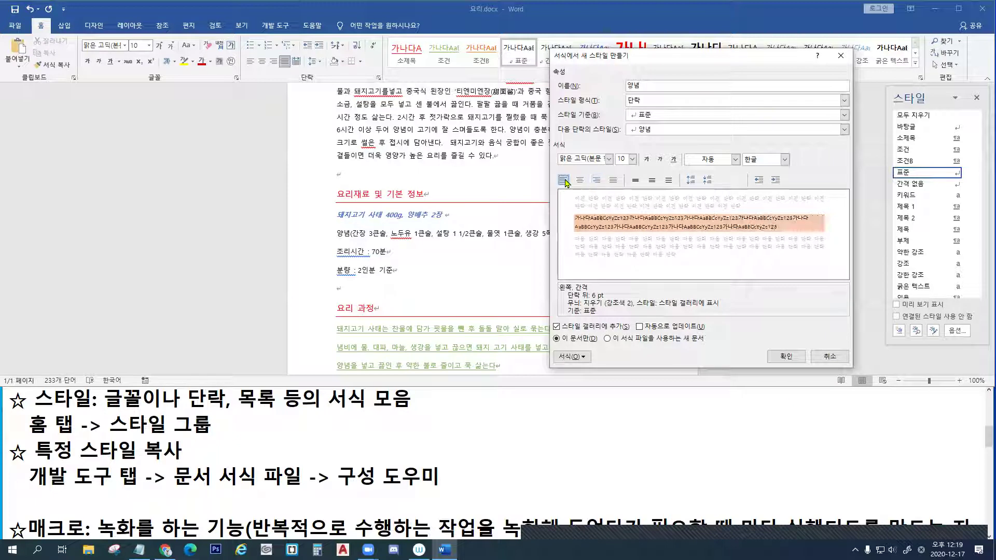
{"action": "left_click", "coordinate": [579, 181]}
{"action": "left_click", "coordinate": [597, 182]}
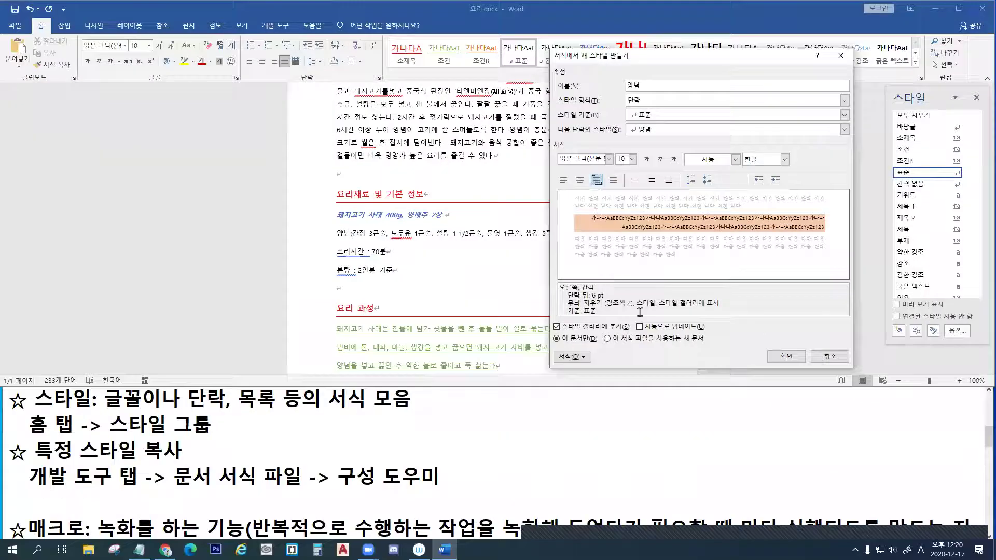
{"action": "left_click", "coordinate": [786, 357]}
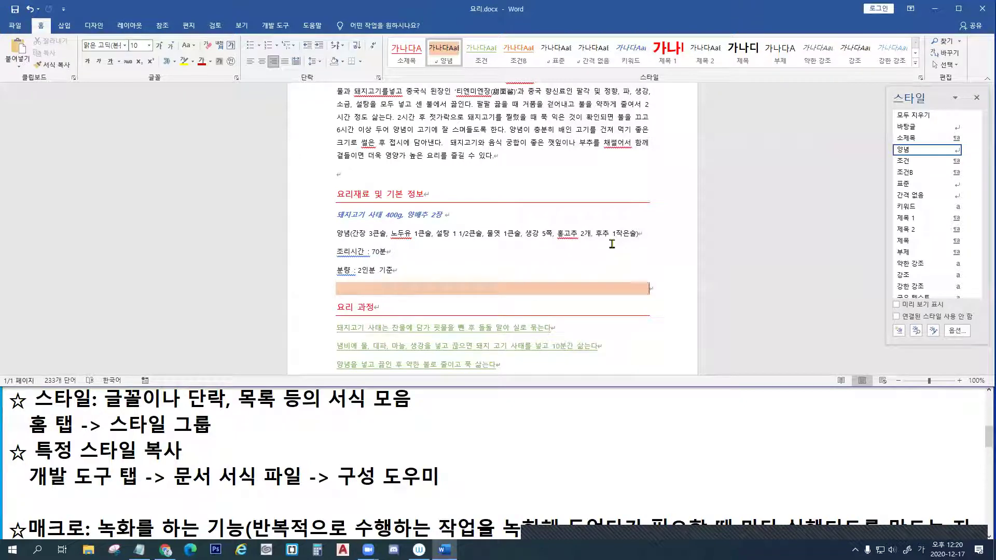
Apply the 양념 style to the seasoning paragraph beginning 양념(간장 3큰술 under 요리재료 및 기본 정보
{"action": "left_click", "coordinate": [339, 234]}
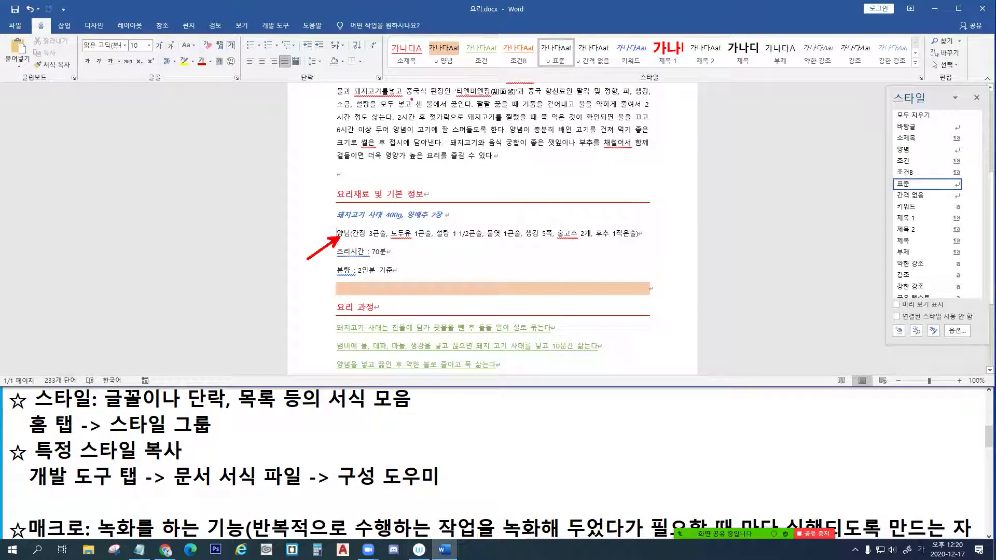
{"action": "left_click_drag", "start_coordinate": [460, 61], "coordinate": [467, 85]}
{"action": "left_click_drag", "start_coordinate": [421, 35], "coordinate": [465, 72]}
{"action": "key", "text": "b"}
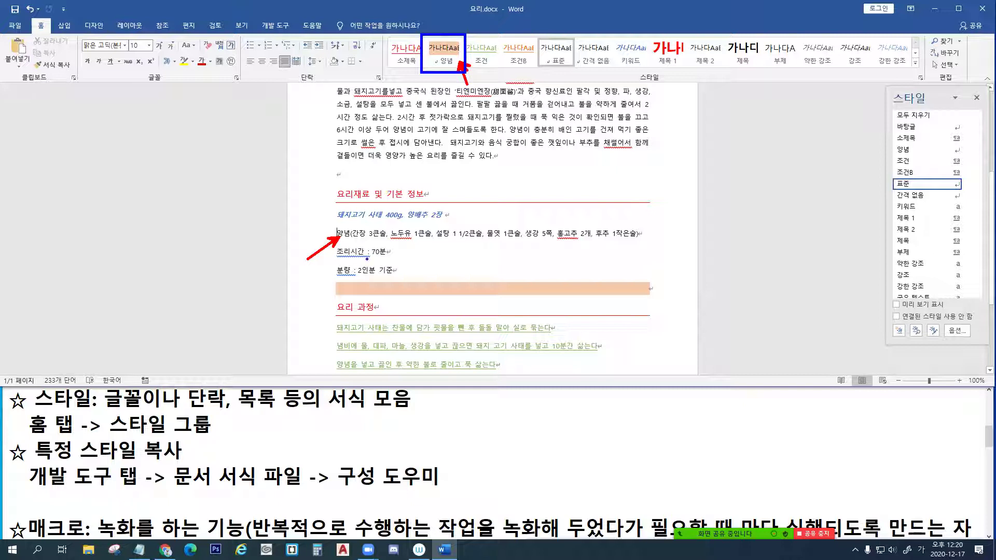
{"action": "left_click", "coordinate": [445, 54]}
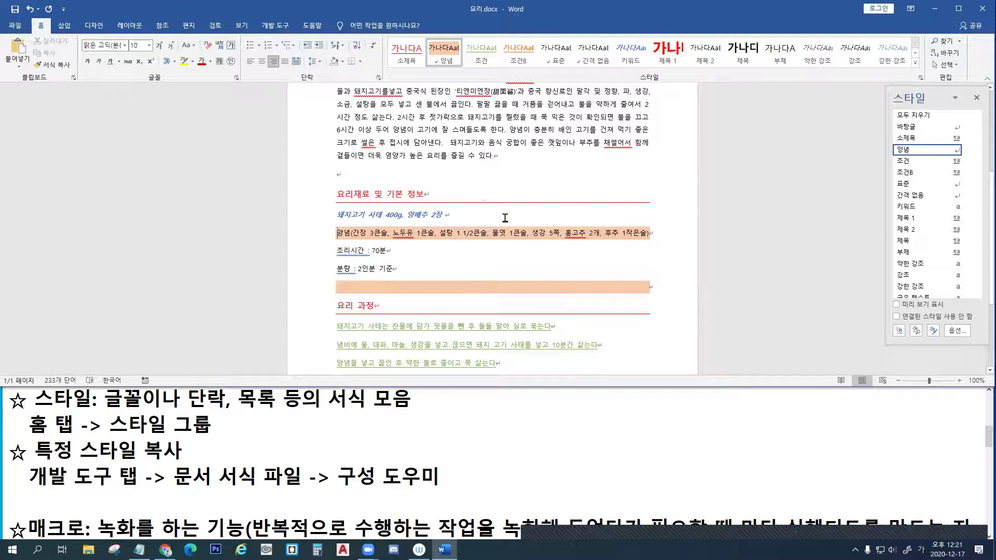
Modify the 키워드 style so that it is based on the 강조 style
{"action": "scroll", "coordinate": [505, 219], "scroll_direction": "up", "scroll_amount": 3}
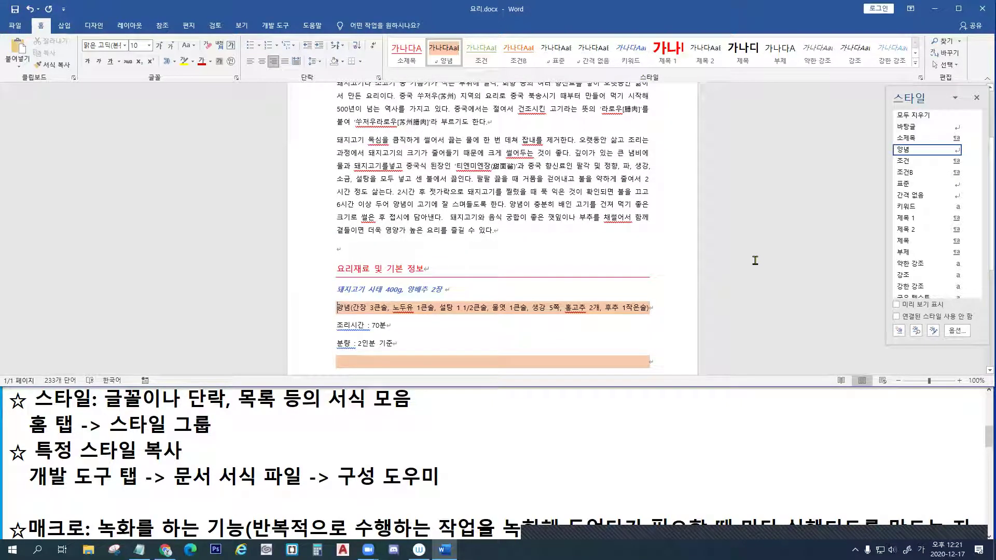
{"action": "right_click", "coordinate": [642, 53]}
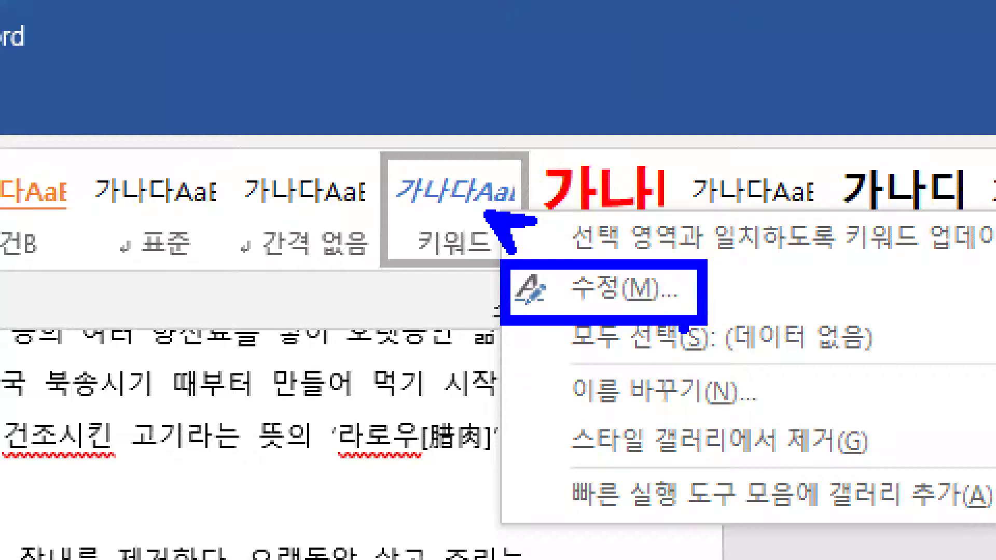
{"action": "key", "text": "Escape"}
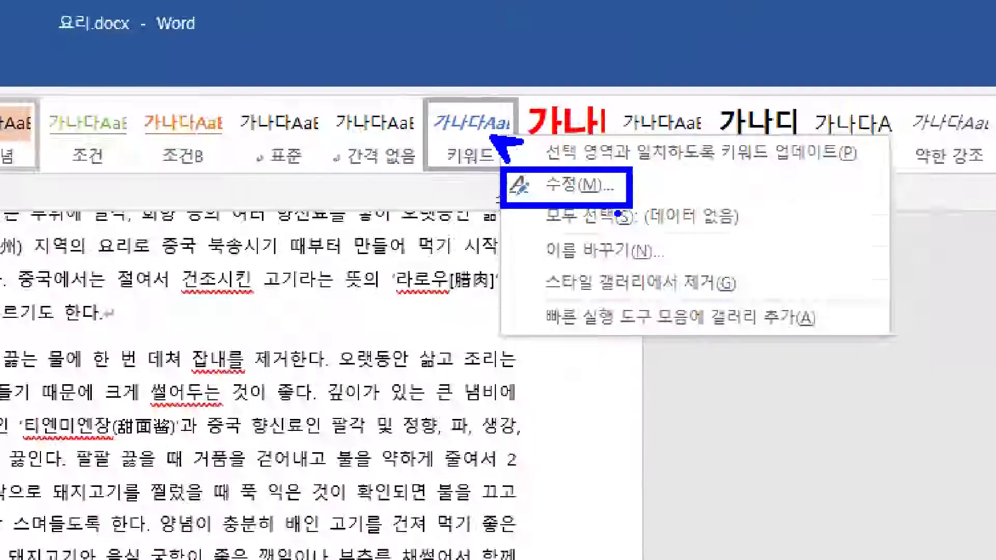
{"action": "right_click", "coordinate": [476, 224]}
{"action": "left_click", "coordinate": [659, 76]}
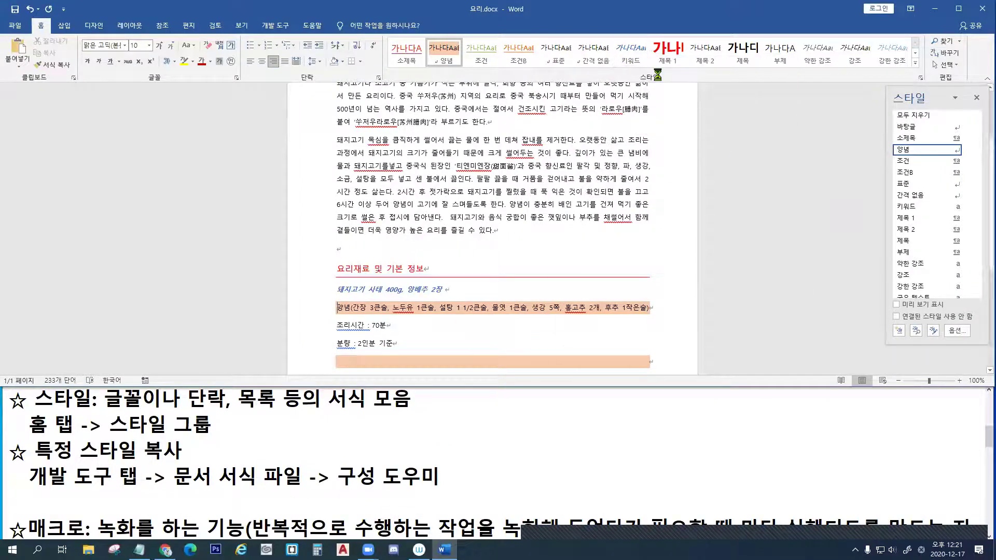
{"action": "left_click_drag", "start_coordinate": [703, 65], "coordinate": [784, 88]}
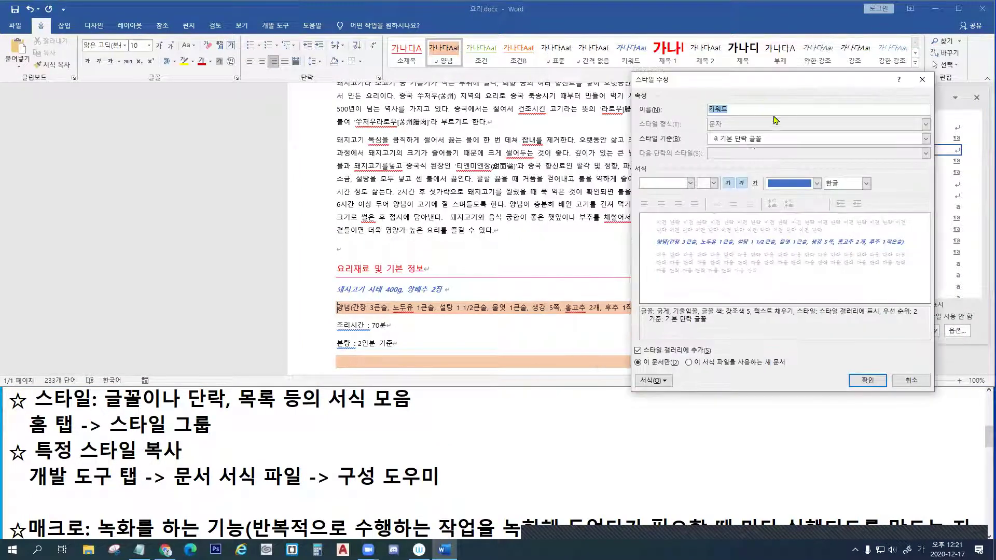
{"action": "left_click", "coordinate": [761, 140]}
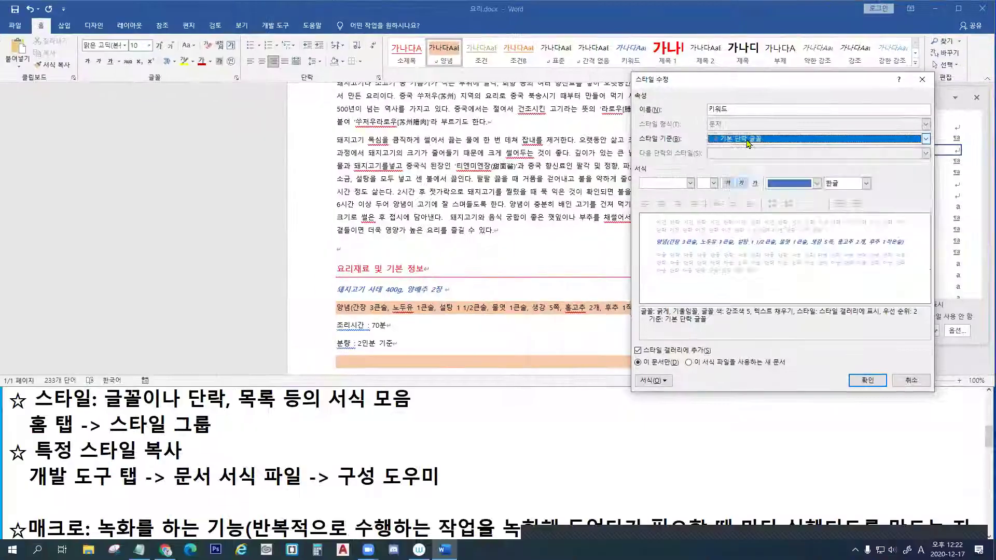
{"action": "left_click", "coordinate": [505, 280]}
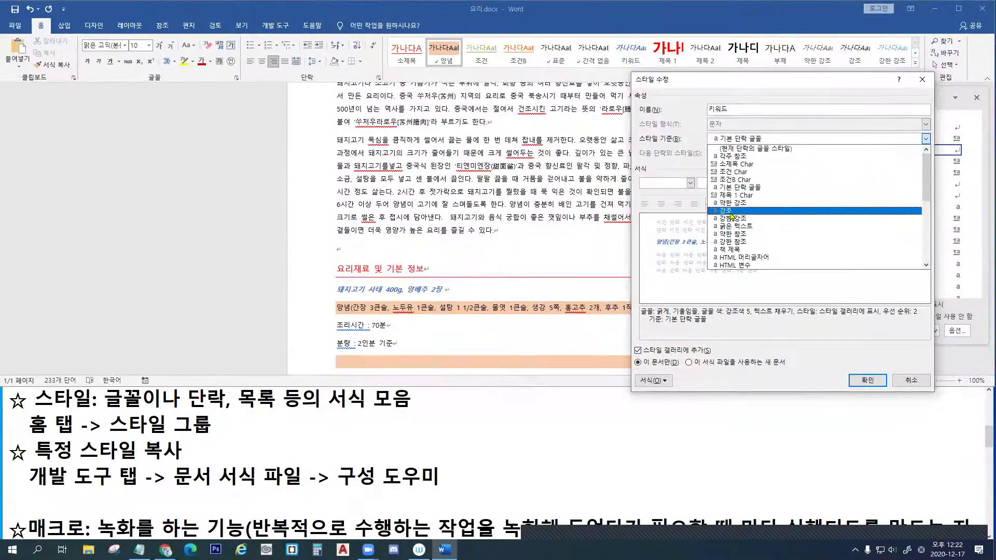
{"action": "left_click", "coordinate": [463, 422]}
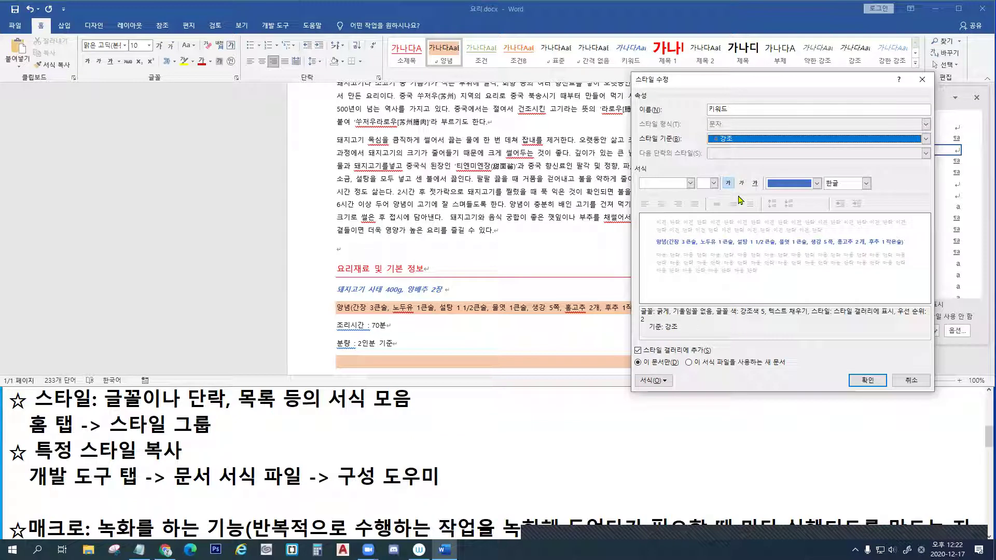
Set the 키워드 style's font size to 14 pt and its font colour to 주황, 강조 2
{"action": "left_click", "coordinate": [713, 183]}
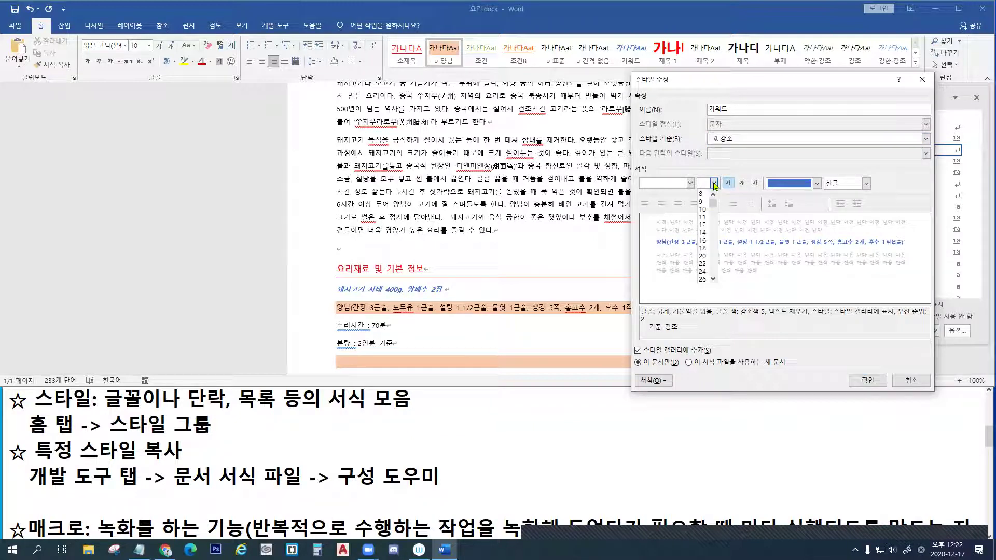
{"action": "left_click", "coordinate": [703, 233]}
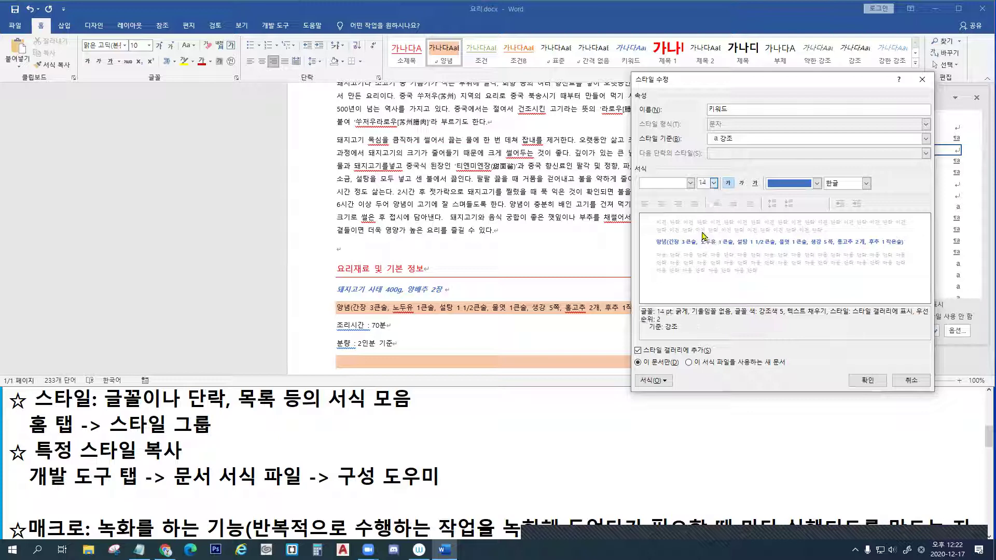
{"action": "left_click", "coordinate": [817, 183]}
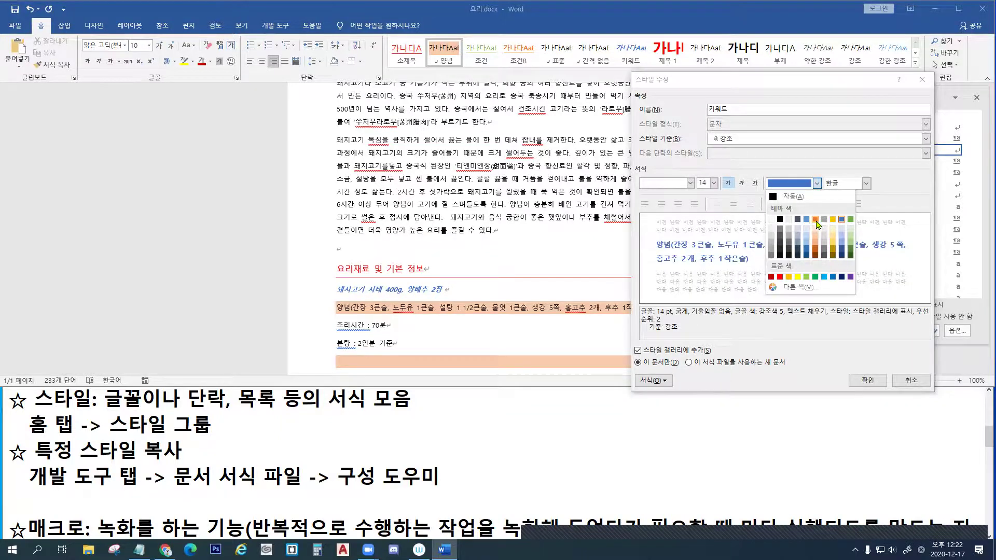
{"action": "key", "text": "ctrl+1"}
{"action": "left_click", "coordinate": [605, 280]}
{"action": "mouse_move", "coordinate": [400, 277]}
{"action": "left_mouse_down"}
{"action": "mouse_move", "coordinate": [435, 274]}
{"action": "mouse_move", "coordinate": [408, 252]}
{"action": "mouse_move", "coordinate": [400, 275]}
{"action": "left_mouse_up"}
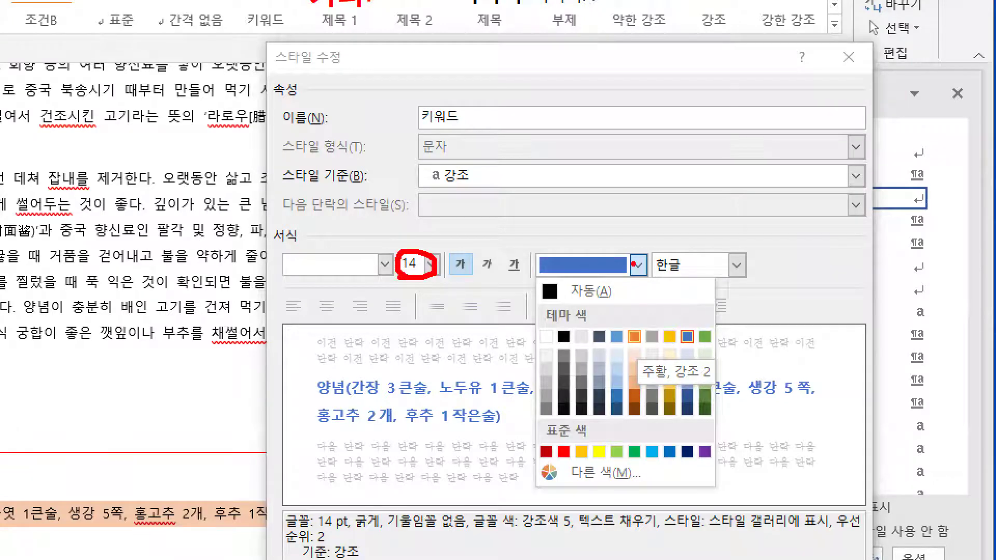
{"action": "left_click_drag", "start_coordinate": [630, 246], "coordinate": [652, 245]}
{"action": "left_click_drag", "start_coordinate": [634, 325], "coordinate": [643, 285]}
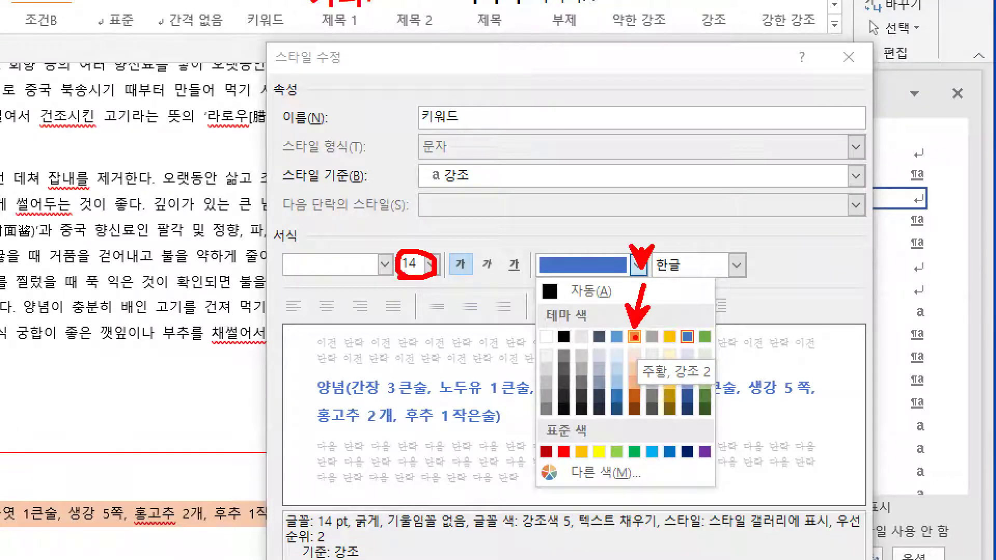
{"action": "left_click_drag", "start_coordinate": [624, 328], "coordinate": [644, 345]}
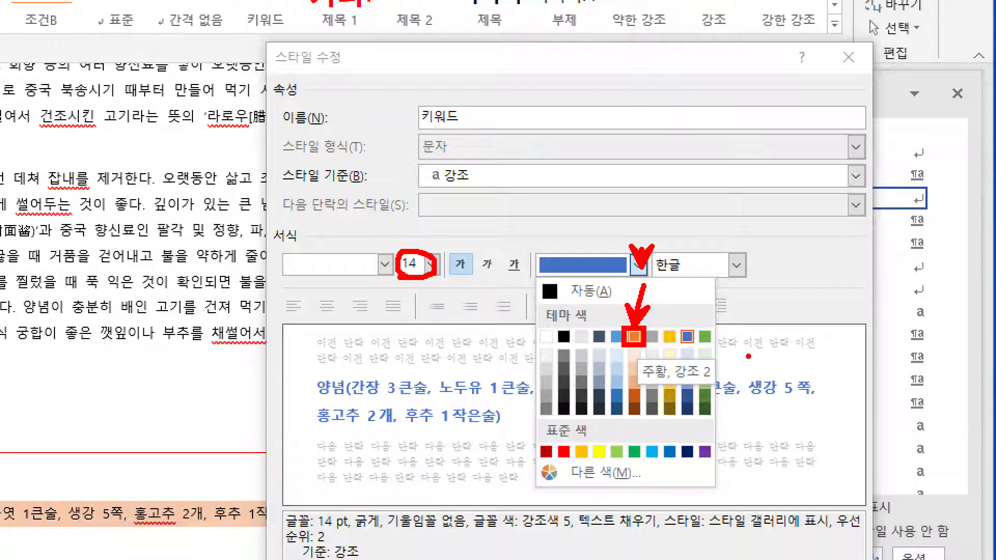
{"action": "key", "text": "Escape"}
{"action": "left_click", "coordinate": [817, 184]}
{"action": "left_click", "coordinate": [815, 222]}
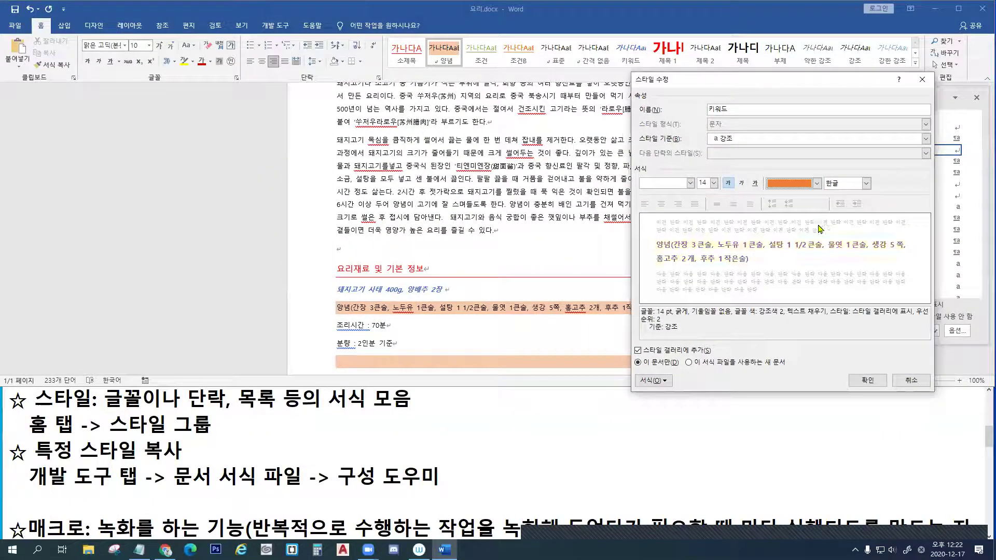
{"action": "left_click", "coordinate": [865, 381]}
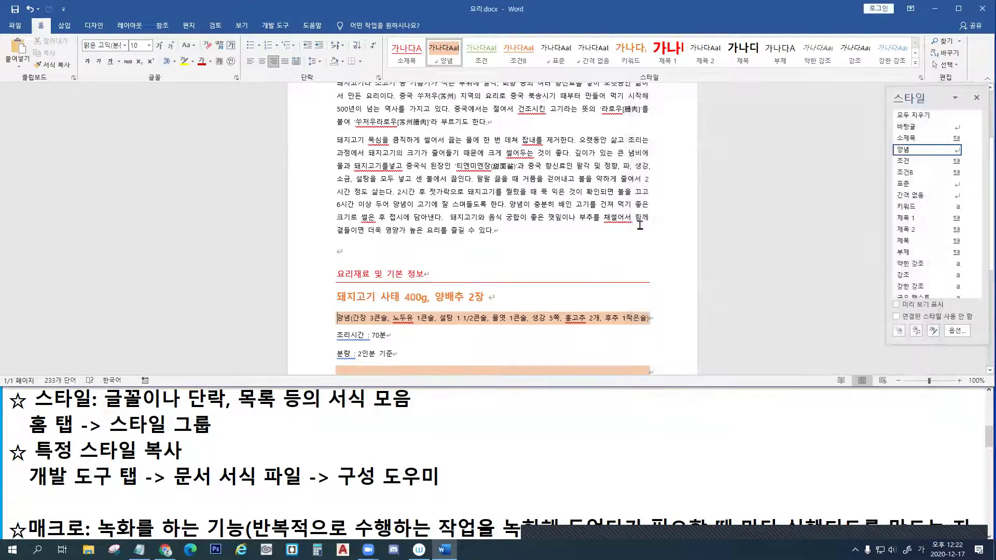
{"action": "key", "text": "ctrl+2"}
{"action": "left_click_drag", "start_coordinate": [485, 294], "coordinate": [525, 290]}
{"action": "key", "text": "b"}
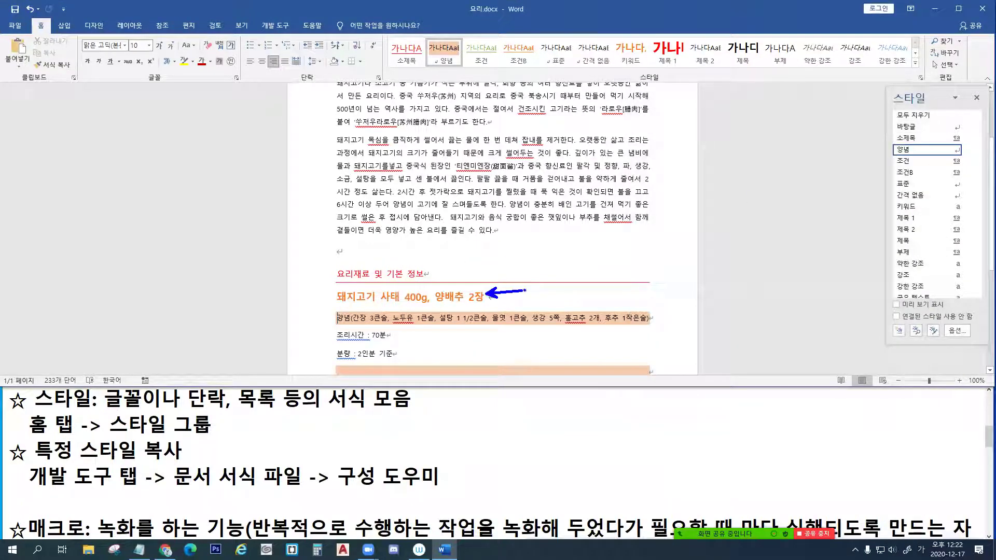
{"action": "key", "text": "Escape"}
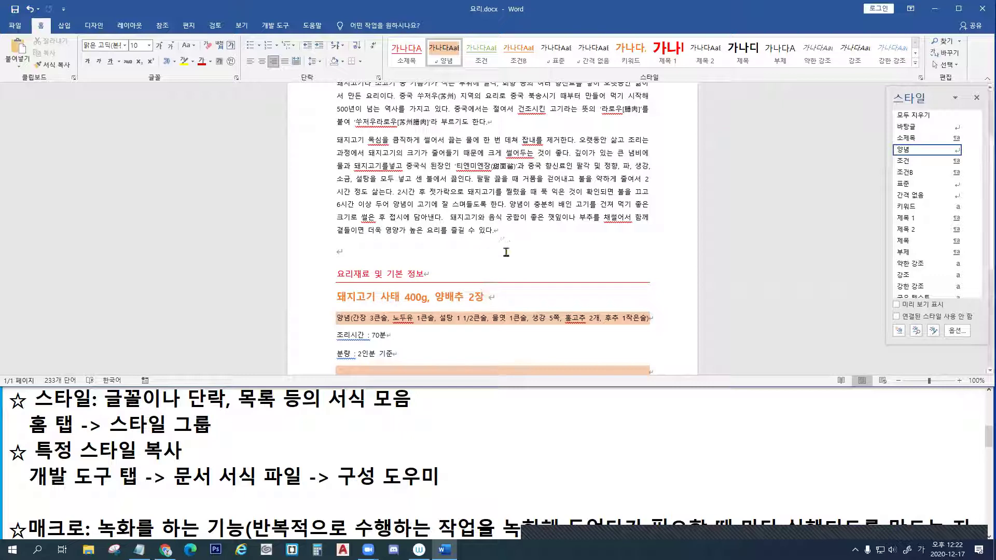
Modify the 제목 1 style so that the following paragraph uses the 본문 첫 줄 들여쓰기 style
{"action": "right_click", "coordinate": [680, 63]}
{"action": "key", "text": "ctrl+1"}
{"action": "left_click", "coordinate": [500, 118]}
{"action": "left_click_drag", "start_coordinate": [501, 114], "coordinate": [626, 189]}
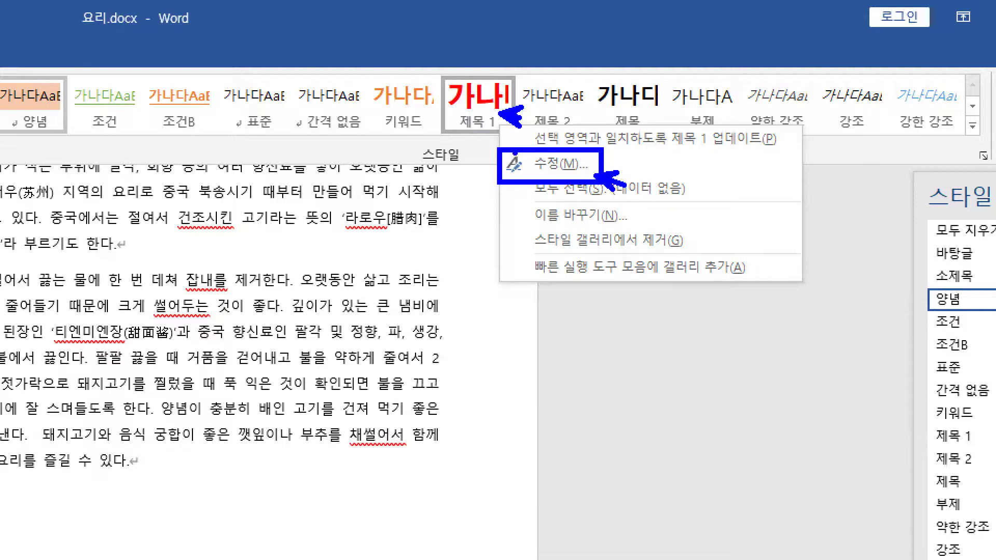
{"action": "key", "text": "Escape"}
{"action": "right_click", "coordinate": [668, 49]}
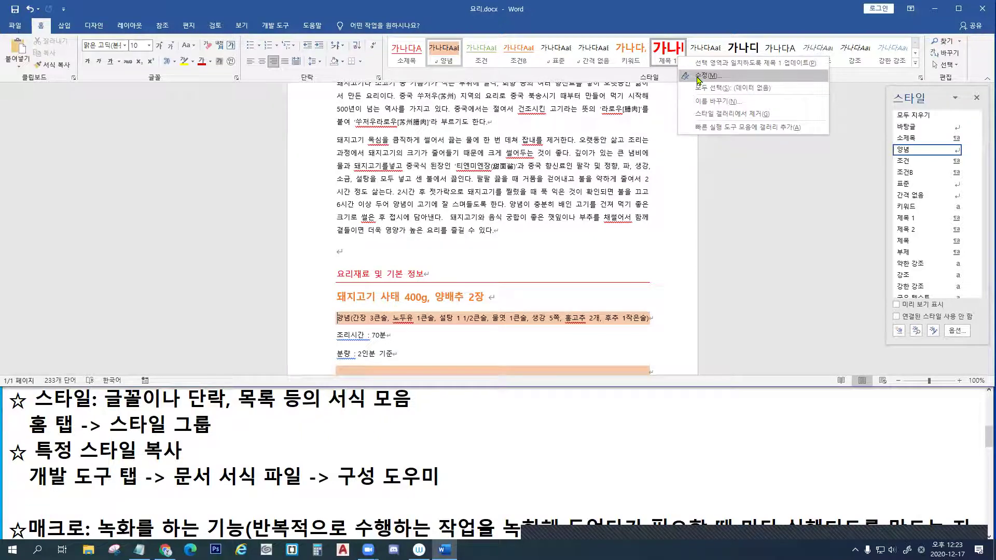
{"action": "left_click", "coordinate": [698, 81]}
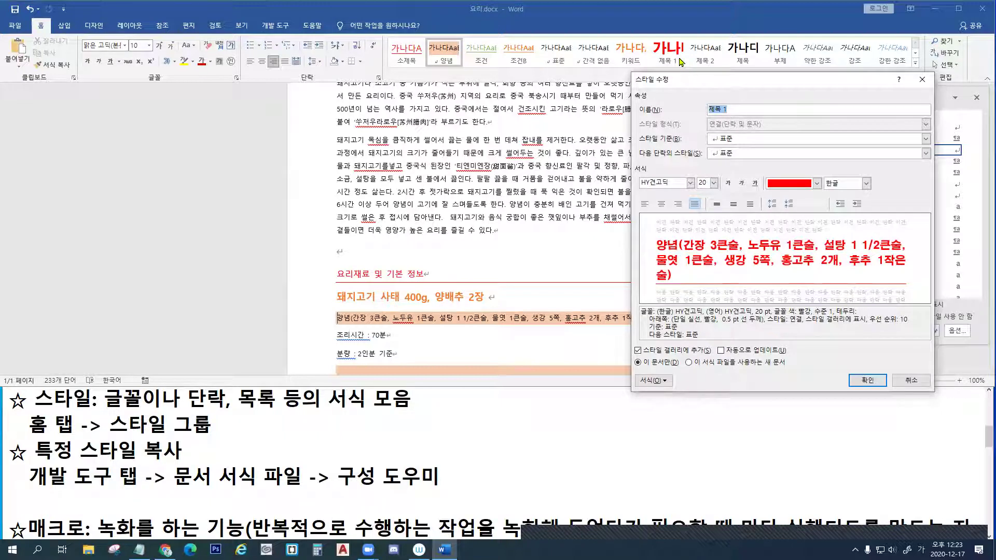
{"action": "left_click", "coordinate": [740, 155]}
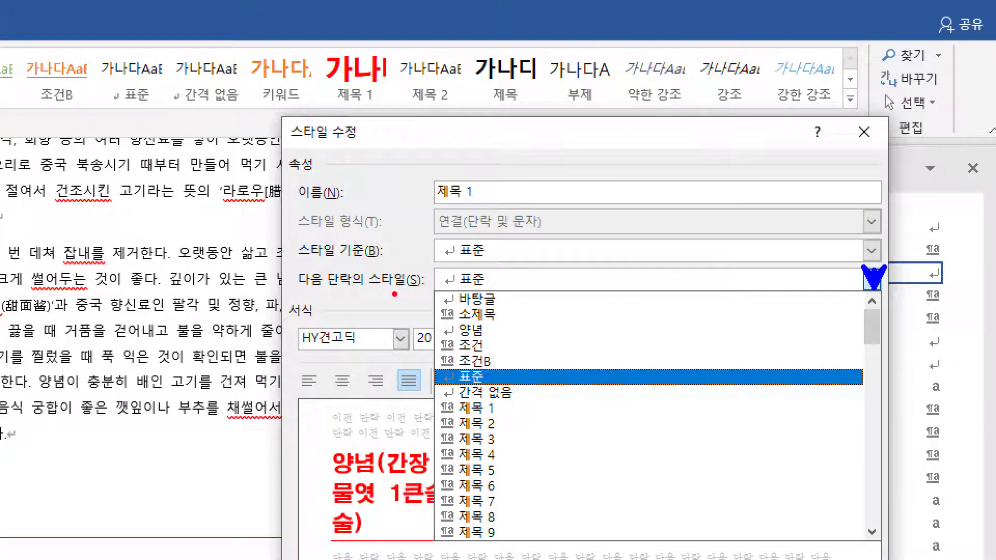
{"action": "left_click_drag", "start_coordinate": [293, 290], "coordinate": [504, 289]}
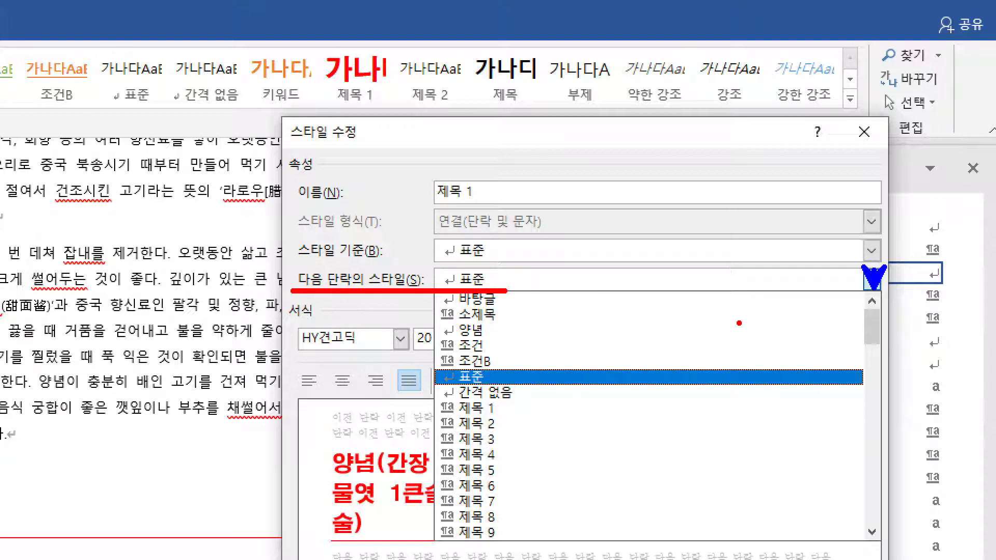
{"action": "mouse_move", "coordinate": [873, 330]}
{"action": "left_mouse_down"}
{"action": "mouse_move", "coordinate": [873, 446]}
{"action": "mouse_move", "coordinate": [885, 439]}
{"action": "left_mouse_up"}
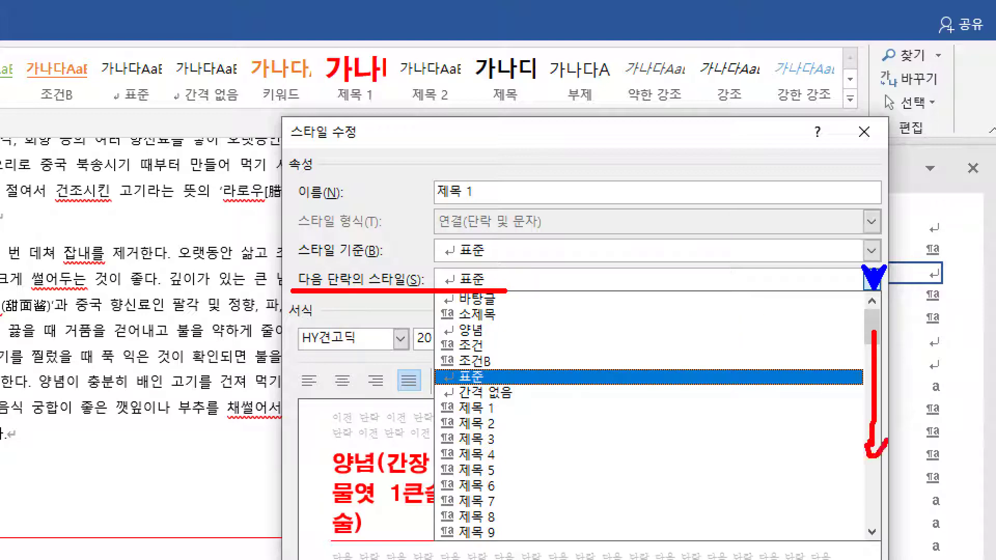
{"action": "key", "text": "Escape"}
{"action": "left_click", "coordinate": [925, 153]}
{"action": "left_click_drag", "start_coordinate": [926, 185], "coordinate": [926, 257]}
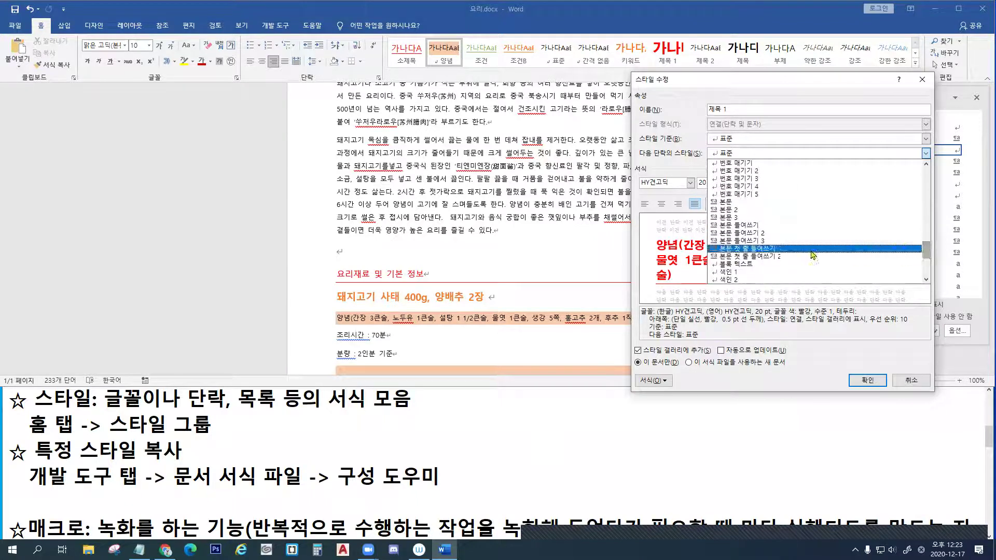
{"action": "left_click", "coordinate": [756, 250]}
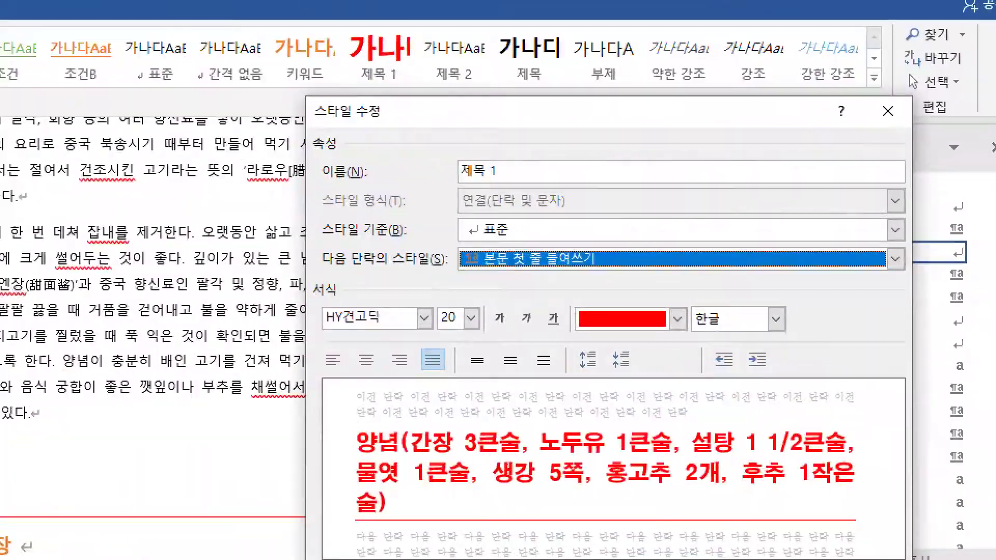
{"action": "left_click", "coordinate": [322, 268]}
{"action": "left_click_drag", "start_coordinate": [317, 272], "coordinate": [611, 273]}
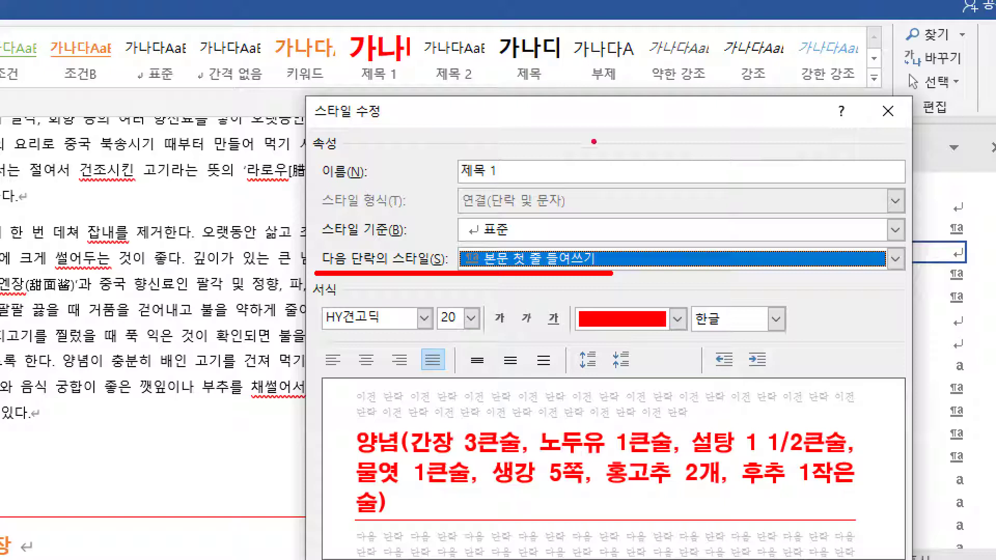
{"action": "key", "text": "Escape"}
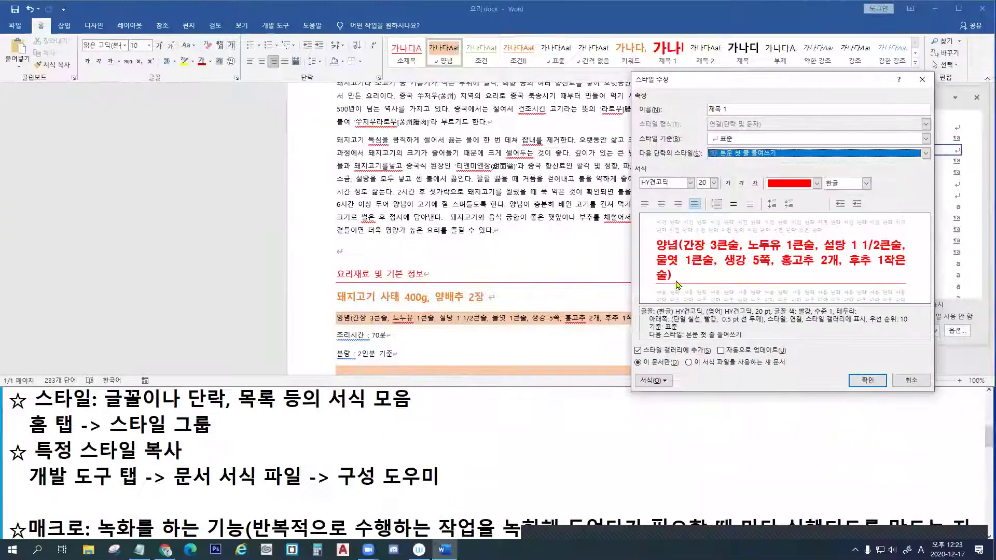
Set the spacing after the paragraph to 12 pt in the 제목 1 style's paragraph format
{"action": "left_click", "coordinate": [666, 382]}
{"action": "key", "text": "ctrl+1"}
{"action": "left_click_drag", "start_coordinate": [658, 374], "coordinate": [670, 373]}
{"action": "mouse_move", "coordinate": [369, 244]}
{"action": "left_mouse_down"}
{"action": "mouse_move", "coordinate": [448, 276]}
{"action": "mouse_move", "coordinate": [457, 307]}
{"action": "left_mouse_up"}
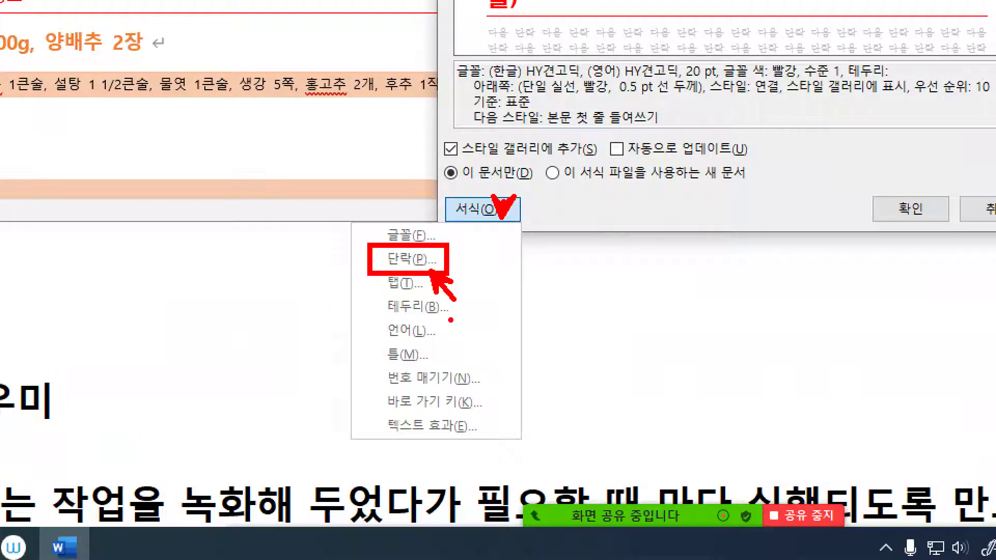
{"action": "key", "text": "Escape"}
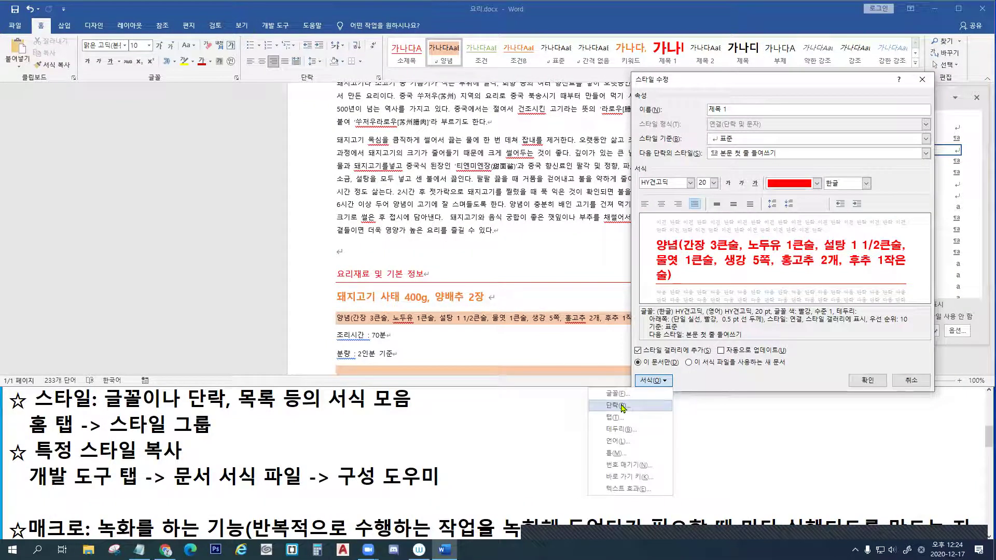
{"action": "left_click", "coordinate": [623, 407]}
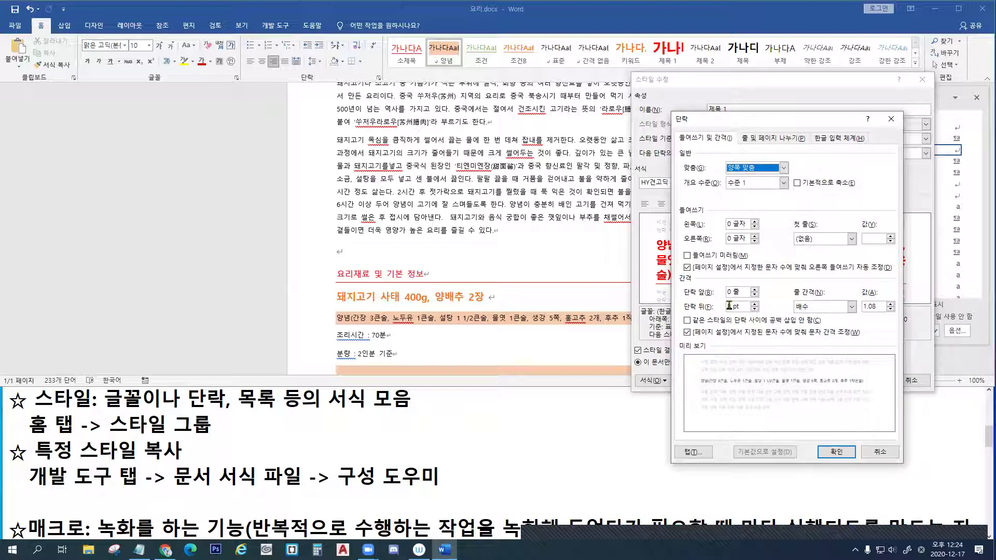
{"action": "left_click", "coordinate": [755, 304]}
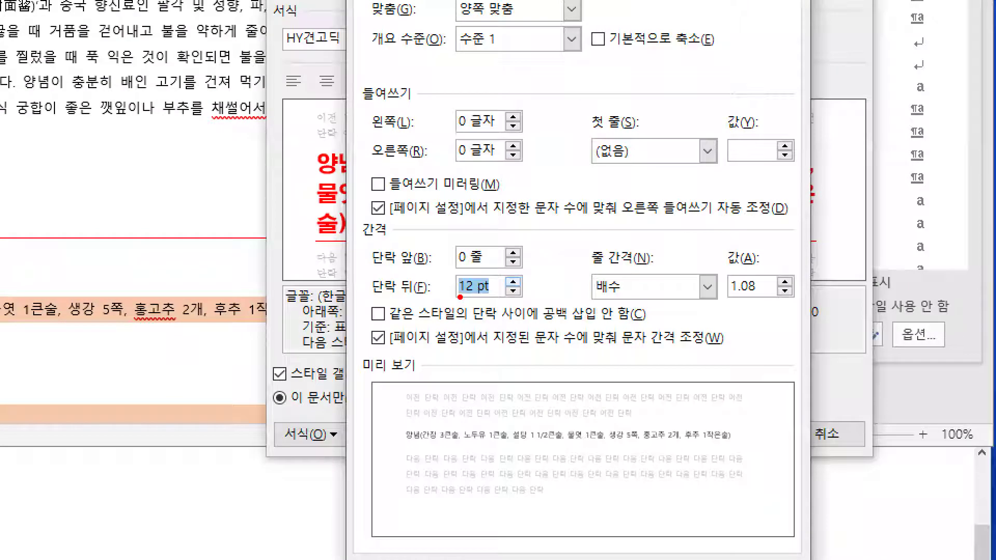
Accept the paragraph format settings and save the modified 제목 1 style
{"action": "left_click_drag", "start_coordinate": [459, 297], "coordinate": [474, 297]}
{"action": "key", "text": "Escape"}
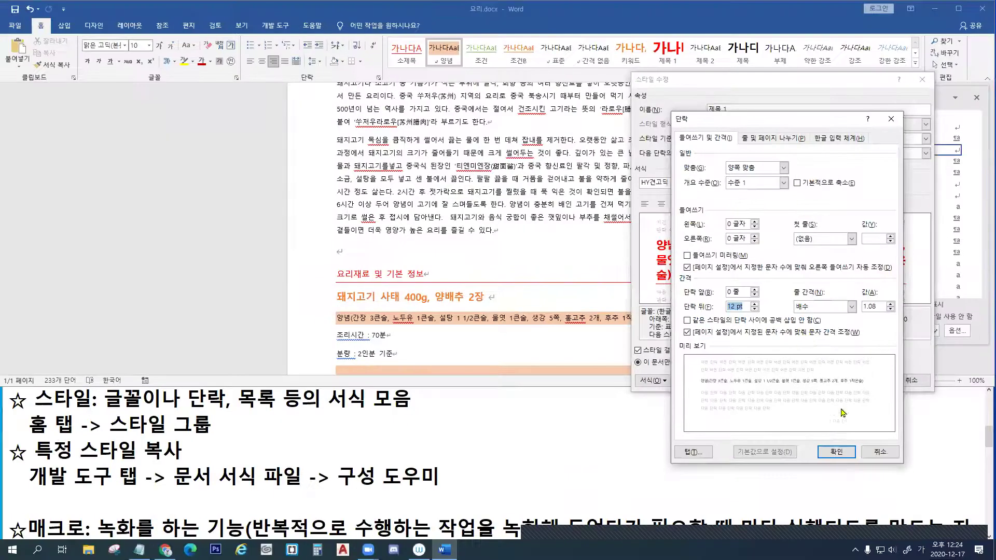
{"action": "left_click", "coordinate": [838, 451]}
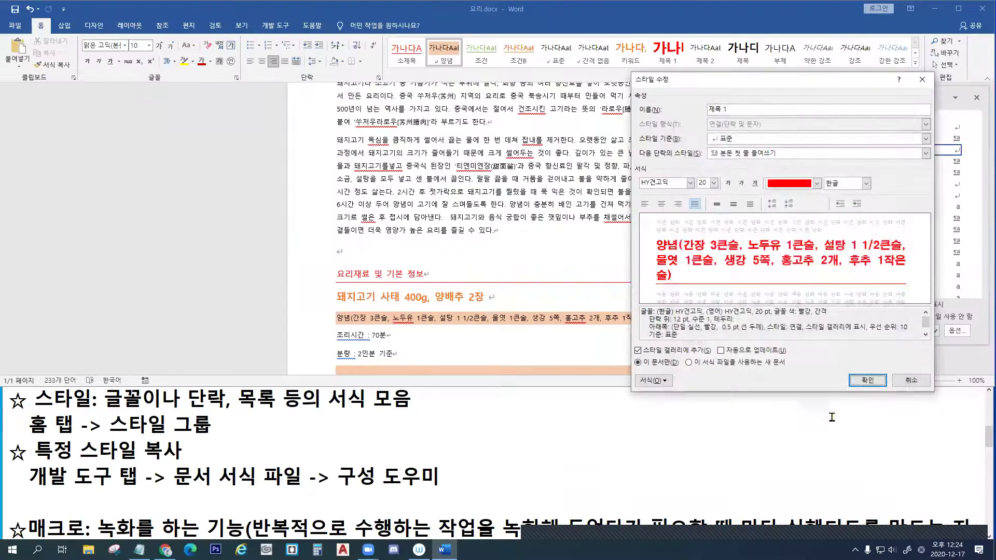
{"action": "left_click", "coordinate": [867, 380]}
{"action": "scroll", "coordinate": [653, 312], "scroll_direction": "up", "scroll_amount": 1}
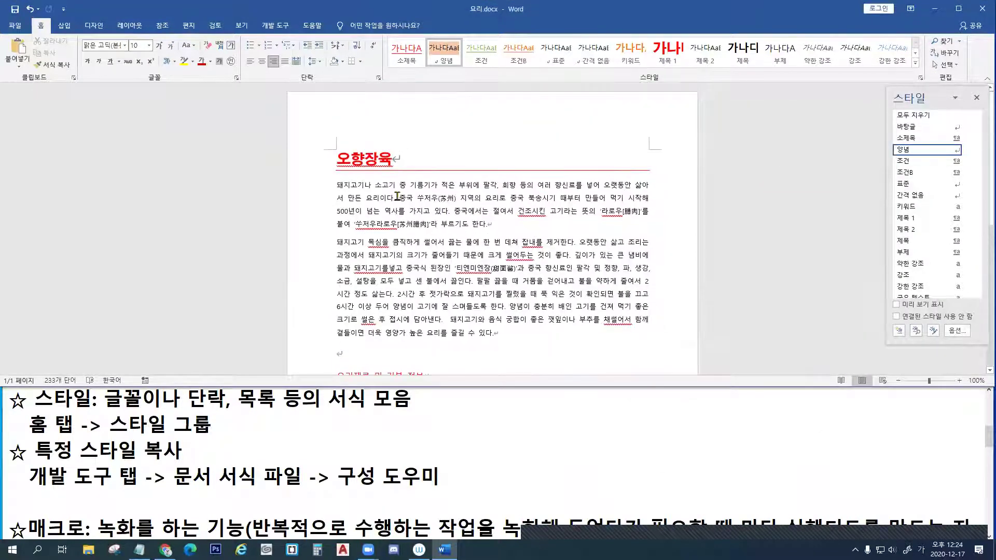
{"action": "key", "text": "ctrl+2"}
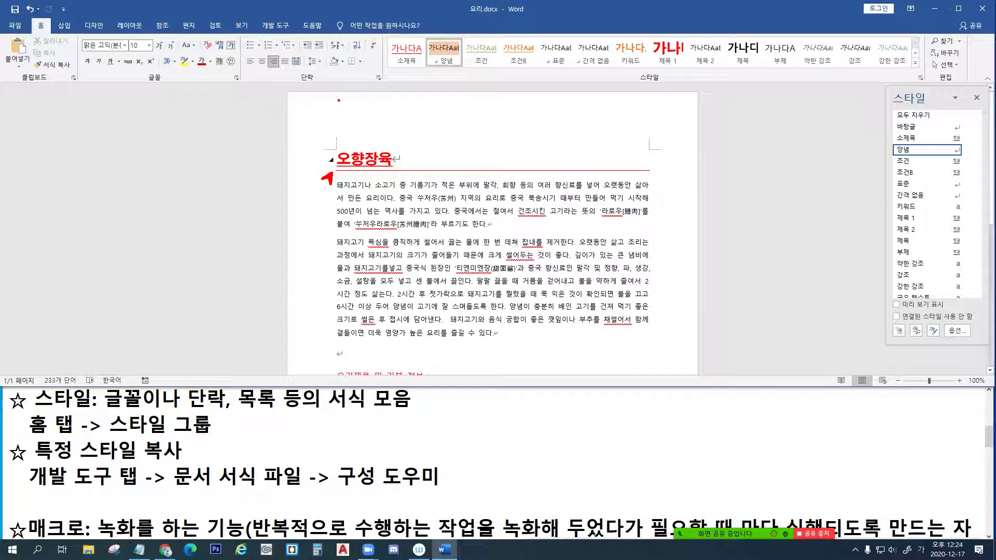
Select every passage formatted with the 조건 style and apply the 조건B style to all of them
{"action": "right_click", "coordinate": [492, 61]}
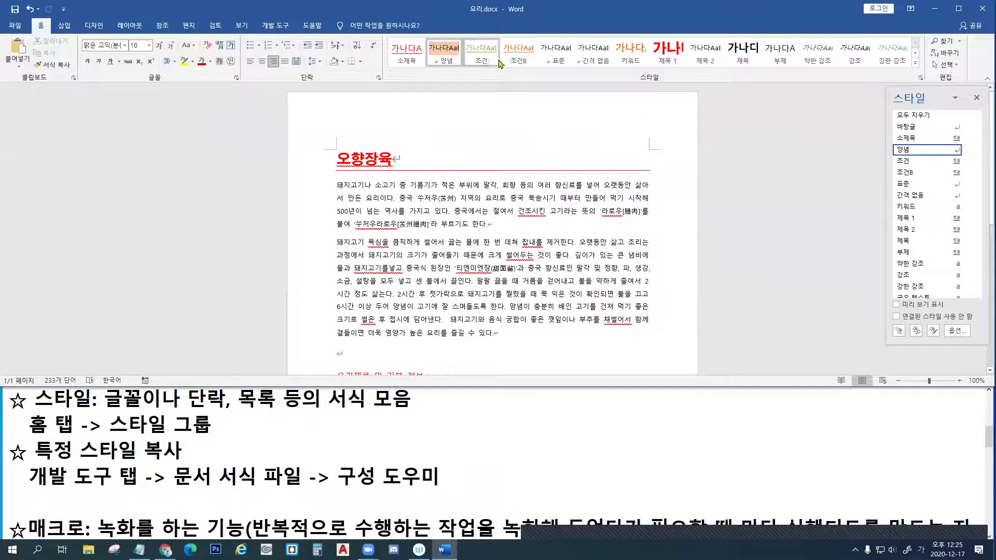
{"action": "right_click", "coordinate": [500, 116]}
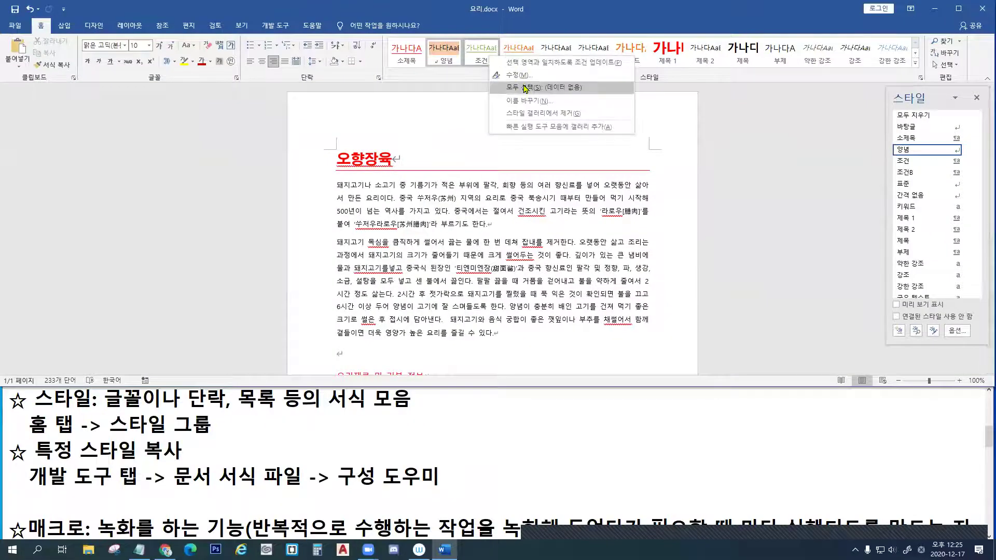
{"action": "left_click", "coordinate": [568, 181]}
{"action": "right_click", "coordinate": [492, 61]}
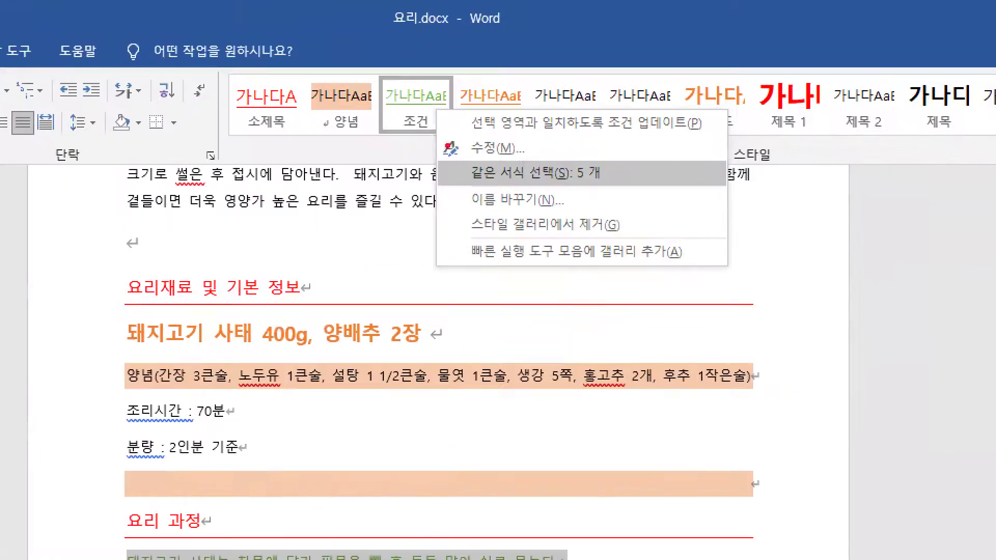
{"action": "left_click_drag", "start_coordinate": [456, 187], "coordinate": [611, 186]}
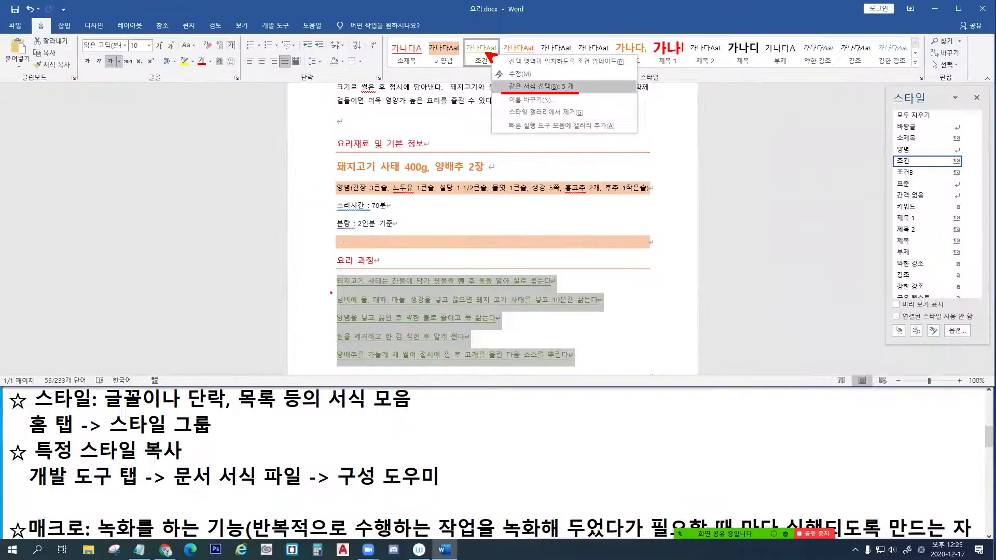
{"action": "left_click_drag", "start_coordinate": [336, 281], "coordinate": [341, 359]}
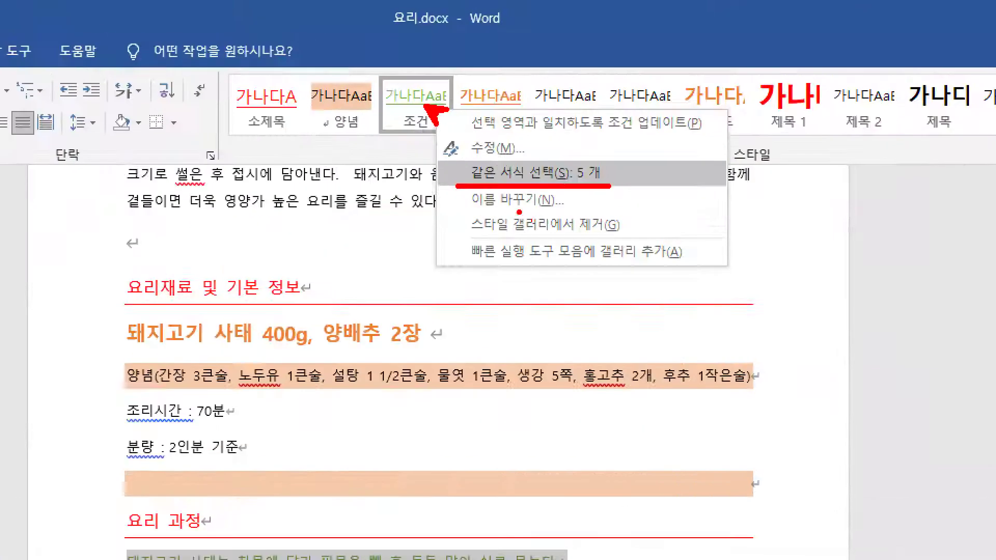
{"action": "mouse_move", "coordinate": [476, 153]}
{"action": "left_mouse_down"}
{"action": "mouse_move", "coordinate": [489, 170]}
{"action": "mouse_move", "coordinate": [511, 173]}
{"action": "mouse_move", "coordinate": [513, 151]}
{"action": "mouse_move", "coordinate": [519, 182]}
{"action": "left_mouse_up"}
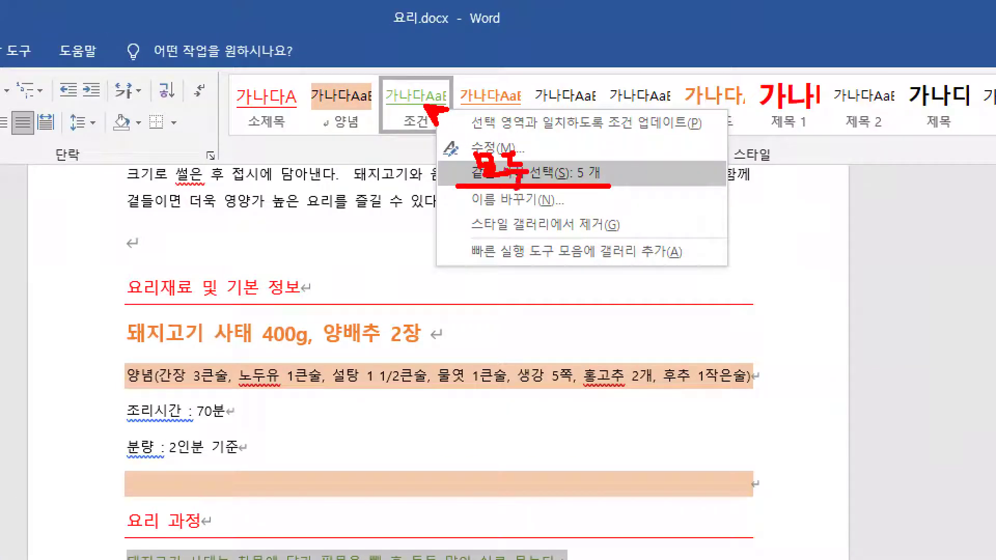
{"action": "key", "text": "Escape"}
{"action": "right_click", "coordinate": [428, 114]}
{"action": "left_click", "coordinate": [527, 91]}
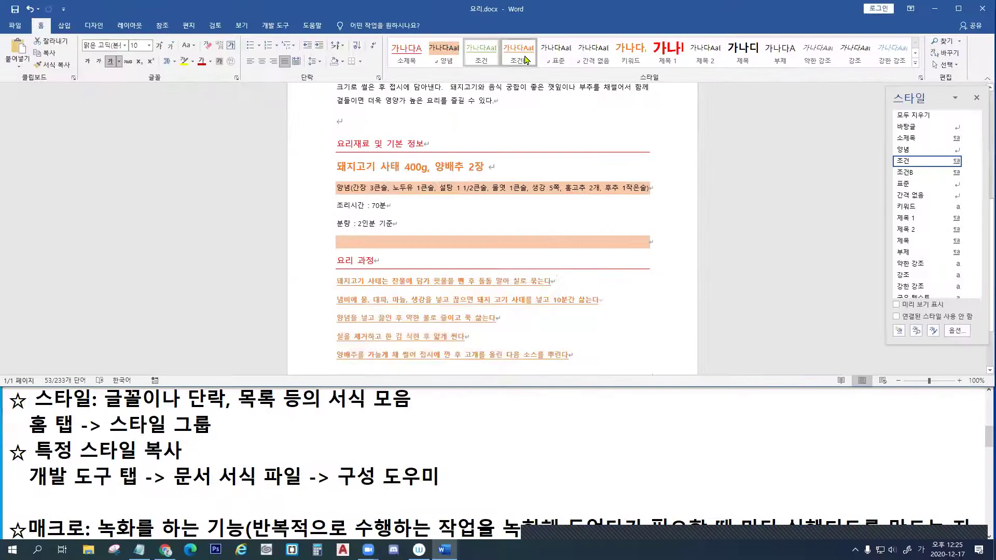
{"action": "left_click", "coordinate": [525, 59]}
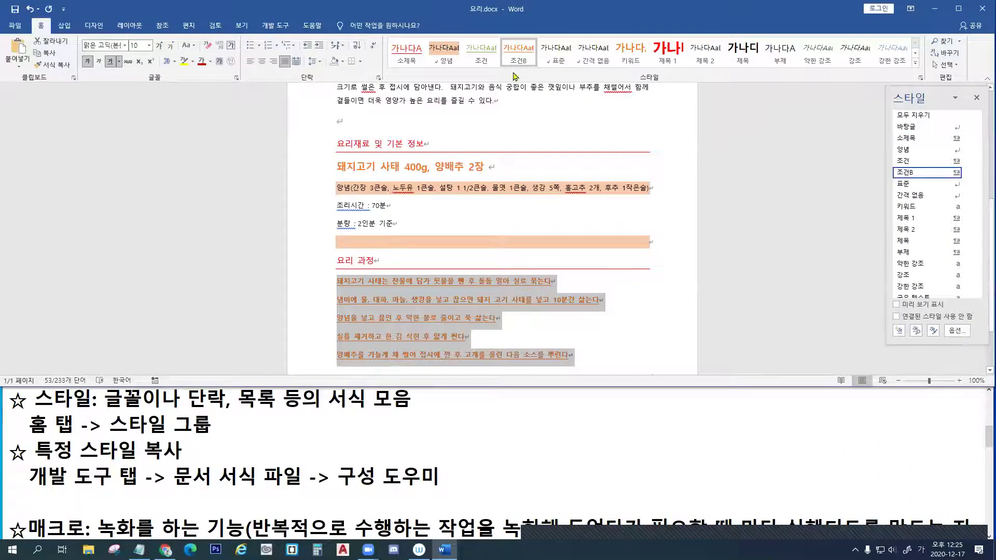
Check how many passages in the document use the 조건 and 조건B styles
{"action": "right_click", "coordinate": [486, 63]}
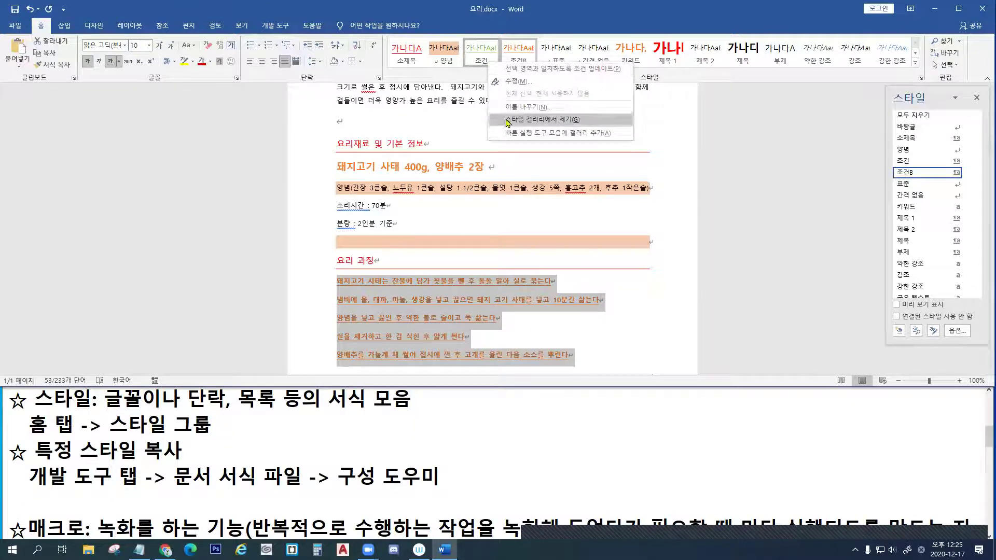
{"action": "left_click", "coordinate": [460, 129]}
{"action": "right_click", "coordinate": [521, 58]}
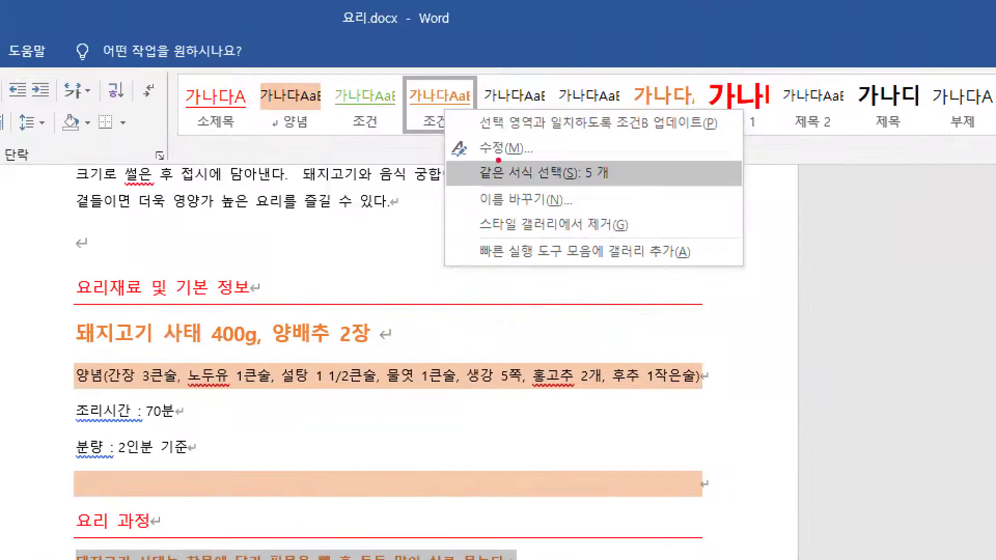
{"action": "left_click_drag", "start_coordinate": [448, 103], "coordinate": [458, 112]}
{"action": "left_click_drag", "start_coordinate": [486, 185], "coordinate": [608, 185]}
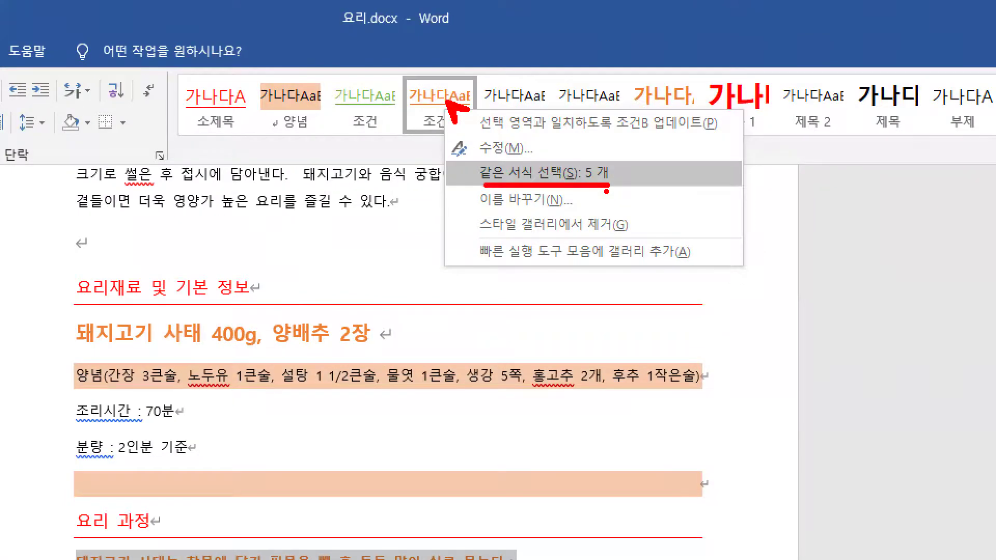
{"action": "key", "text": "Escape"}
Apply the 조건 style to the selected paragraphs under 요리 과정 and switch them back to 조건B
{"action": "left_click", "coordinate": [481, 51]}
{"action": "right_click", "coordinate": [481, 50]}
{"action": "left_click", "coordinate": [539, 118]}
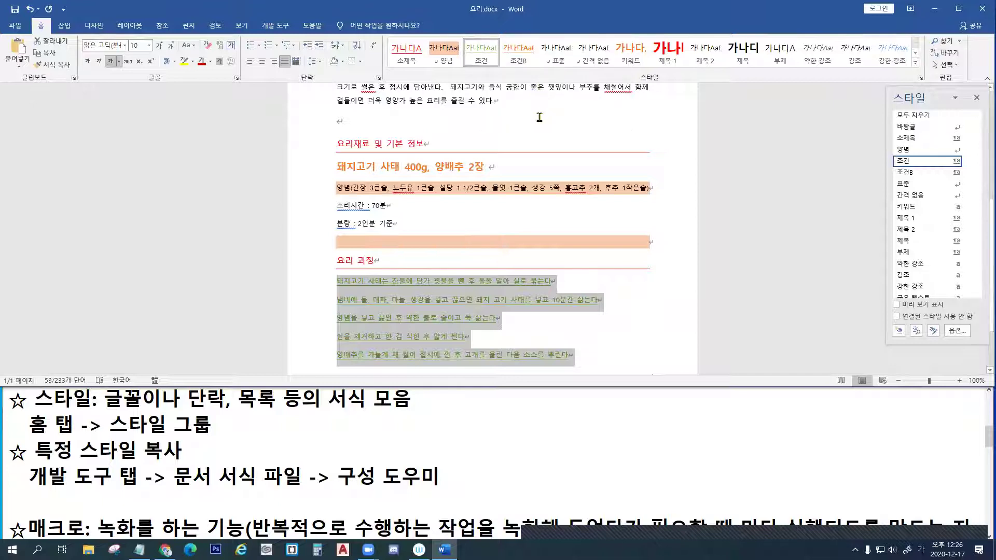
{"action": "left_click", "coordinate": [518, 52]}
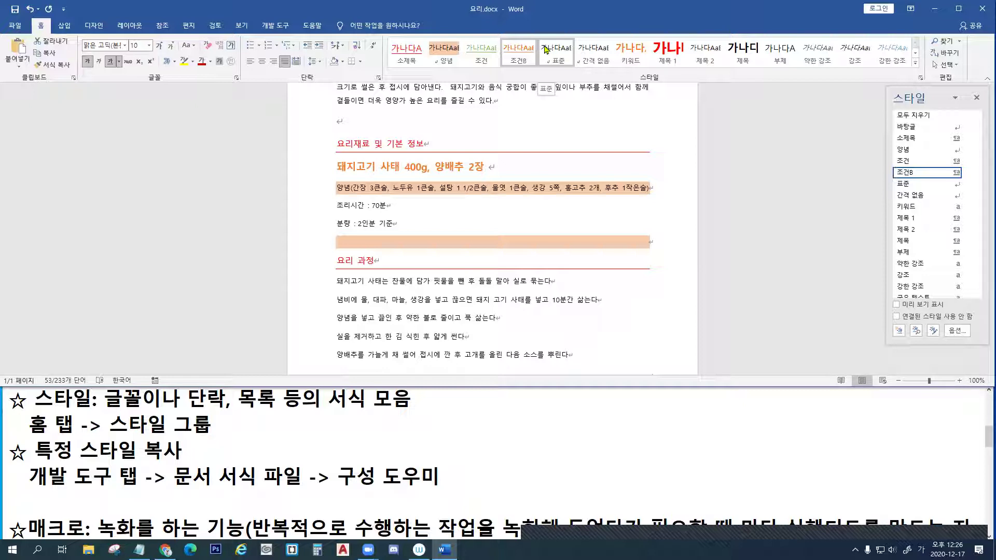
Rename the 조건 style as 방법
{"action": "right_click", "coordinate": [489, 62]}
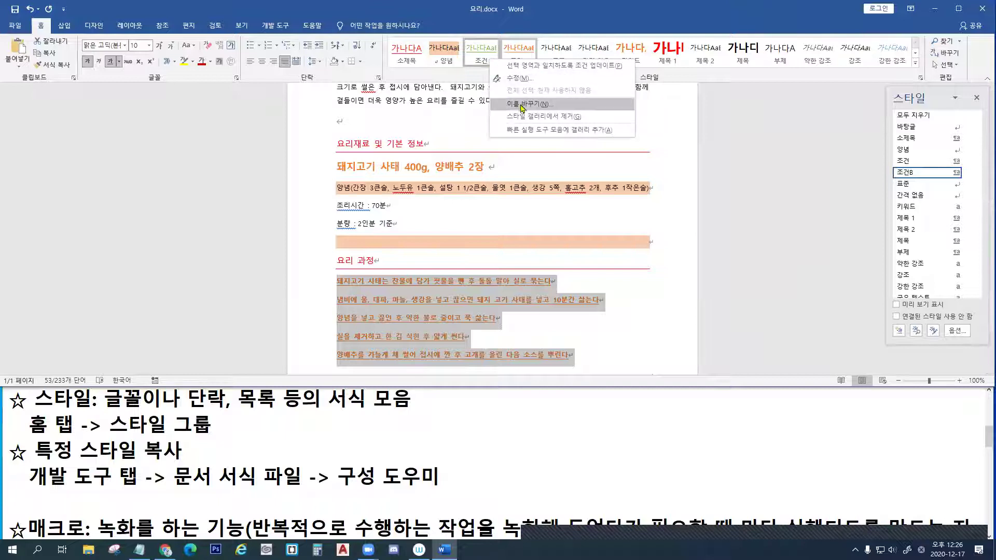
{"action": "left_click", "coordinate": [518, 104]}
{"action": "type", "text": "방법"}
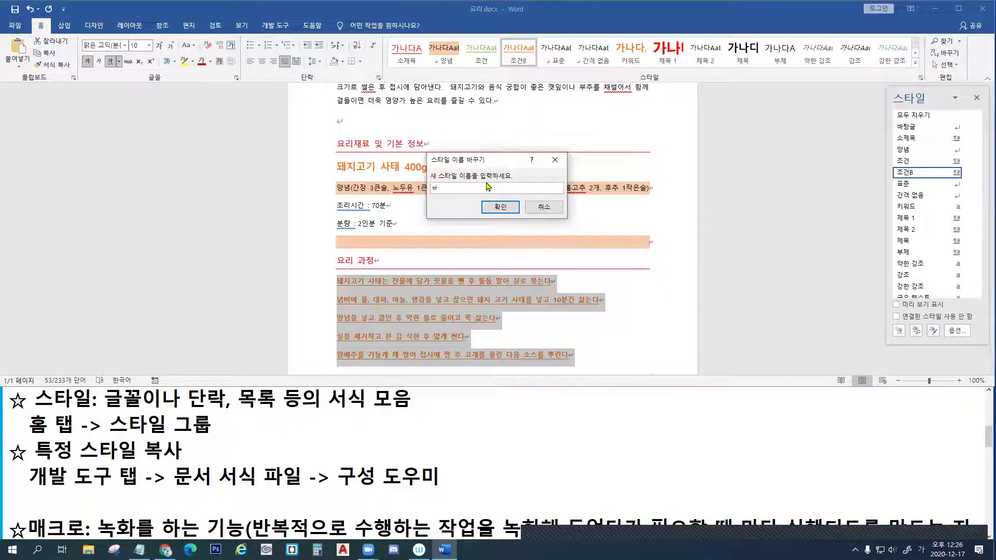
{"action": "key", "text": "Return"}
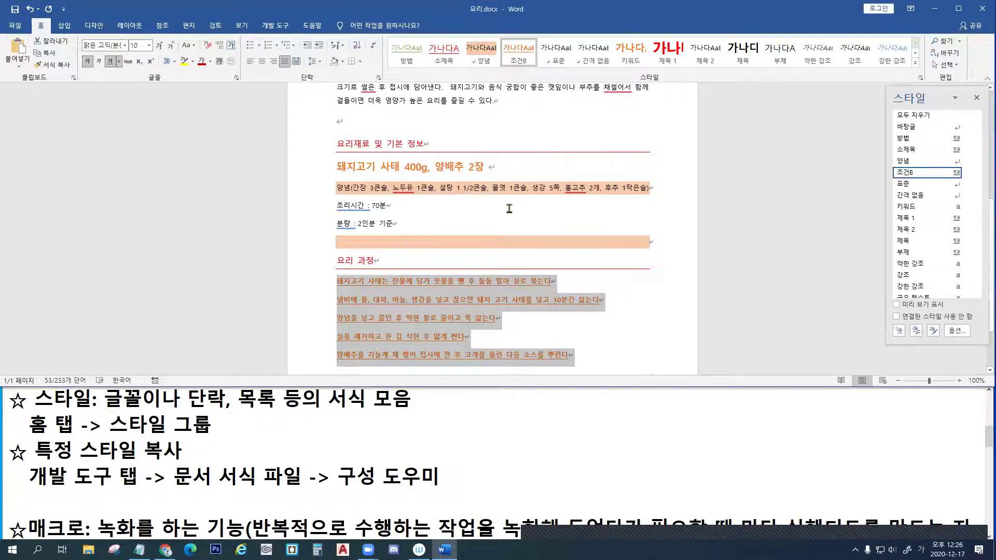
{"action": "right_click", "coordinate": [523, 61]}
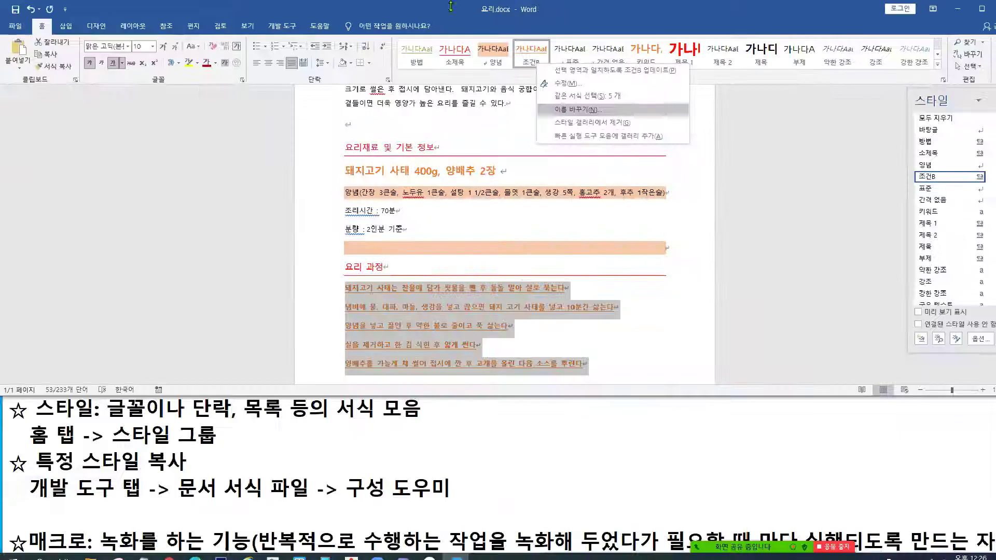
{"action": "left_click", "coordinate": [292, 157]}
Switch to the Notepad notes and read the section on copying the 표준 style from normal.dotm
{"action": "left_click", "coordinate": [332, 442]}
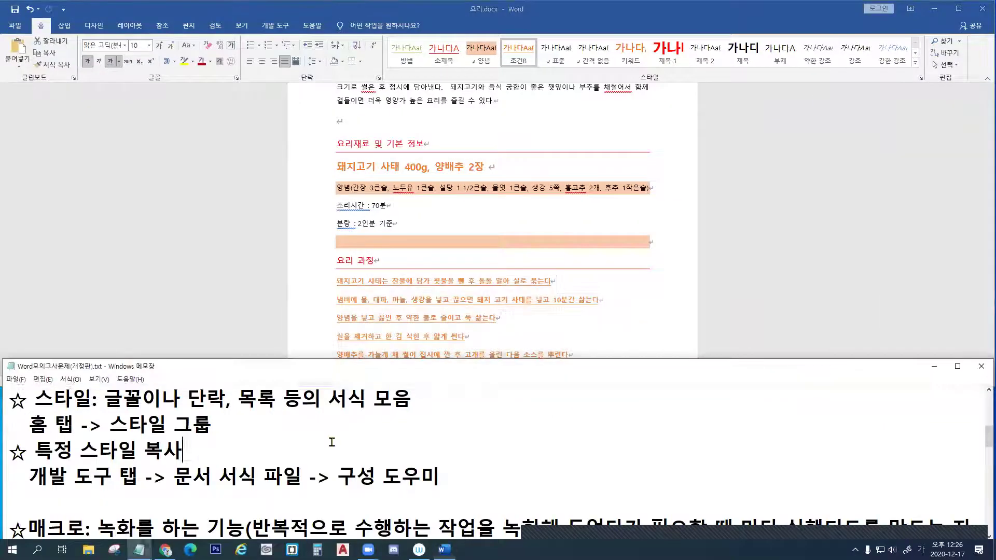
{"action": "scroll", "coordinate": [332, 442], "scroll_direction": "up", "scroll_amount": 1}
{"action": "scroll", "coordinate": [330, 480], "scroll_direction": "down", "scroll_amount": 1}
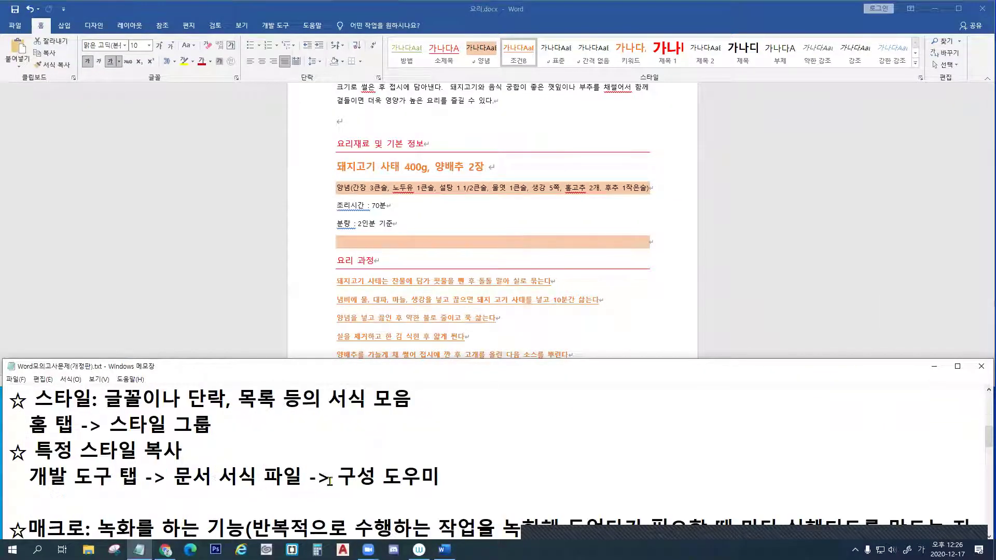
{"action": "scroll", "coordinate": [329, 480], "scroll_direction": "up", "scroll_amount": 1}
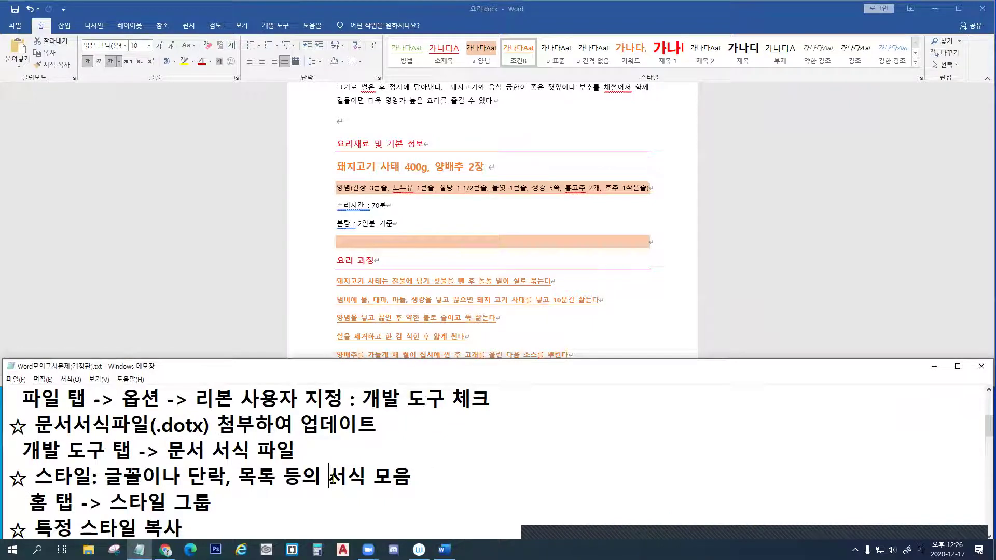
{"action": "scroll", "coordinate": [332, 477], "scroll_direction": "up", "scroll_amount": 1}
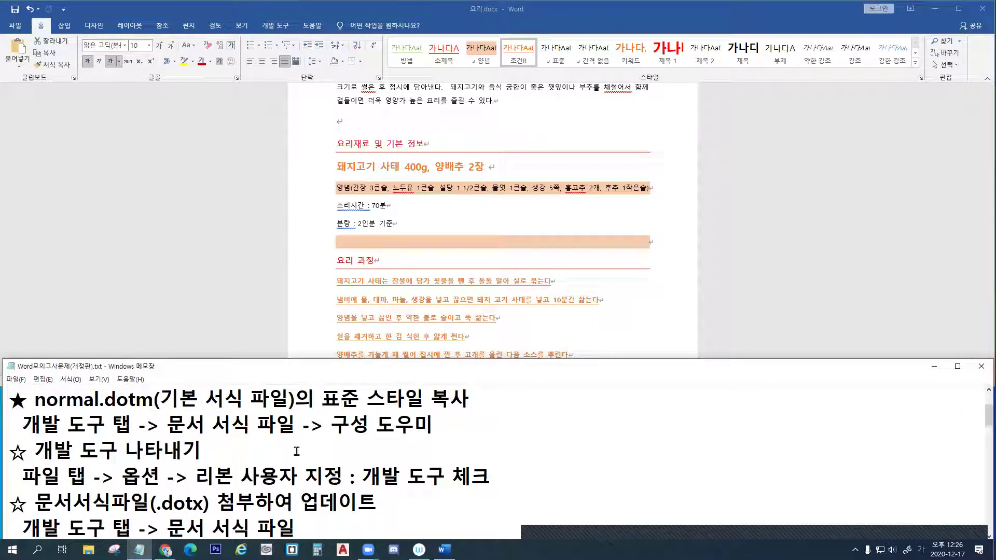
{"action": "mouse_move", "coordinate": [35, 409]}
{"action": "left_mouse_down"}
{"action": "mouse_move", "coordinate": [310, 426]}
{"action": "mouse_move", "coordinate": [468, 413]}
{"action": "left_mouse_up"}
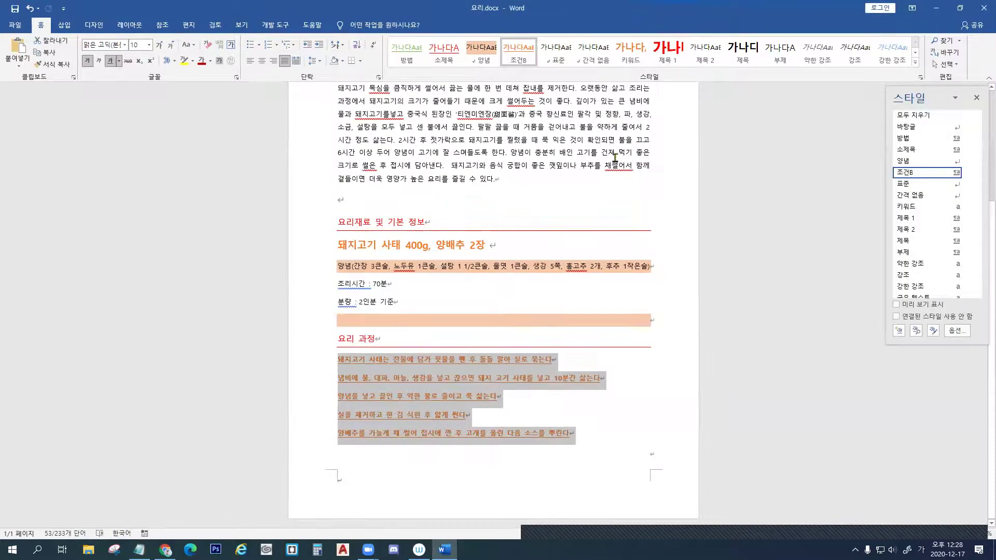
Close the Styles pane and modify the 표준 style to a 12 pt bold font in the colour 파랑
{"action": "left_click", "coordinate": [976, 98]}
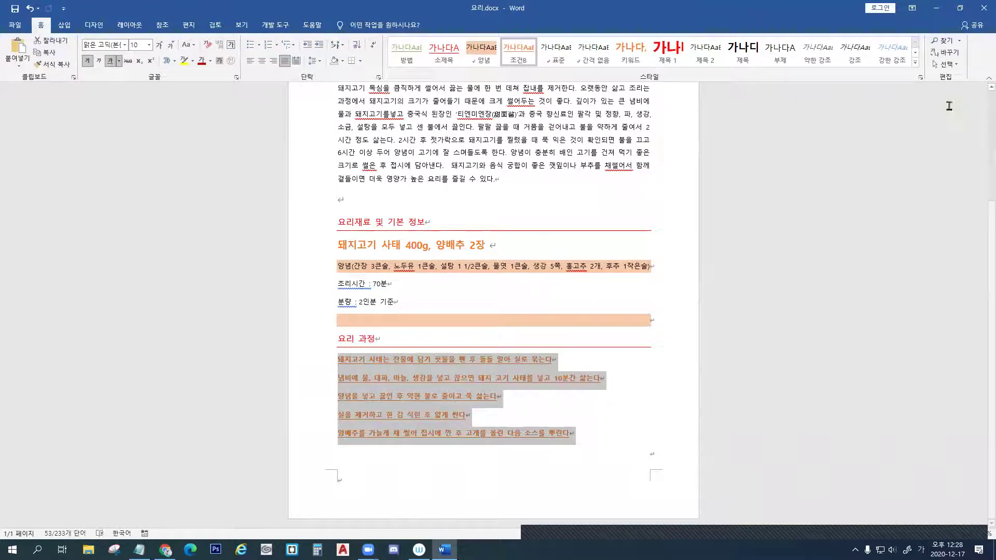
{"action": "right_click", "coordinate": [567, 66]}
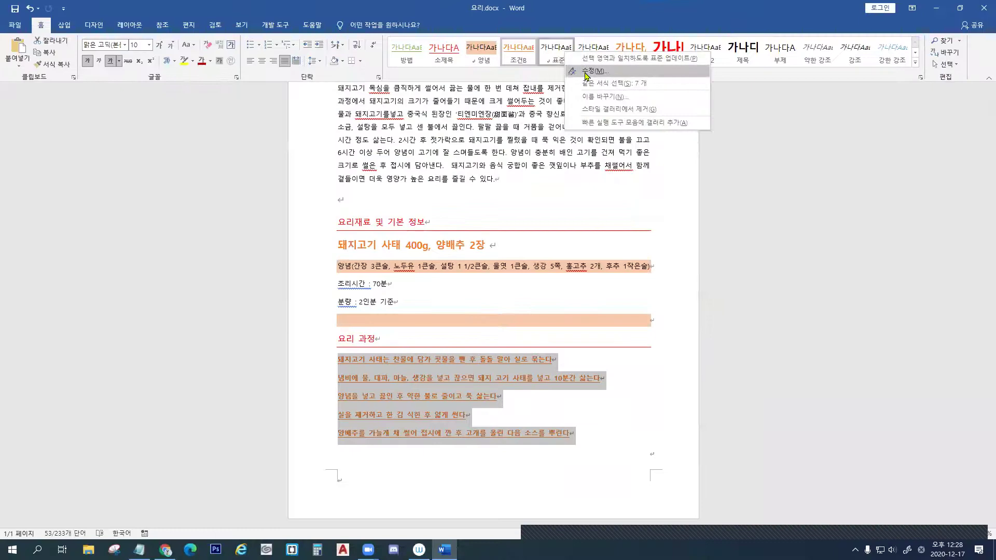
{"action": "left_click", "coordinate": [586, 74]}
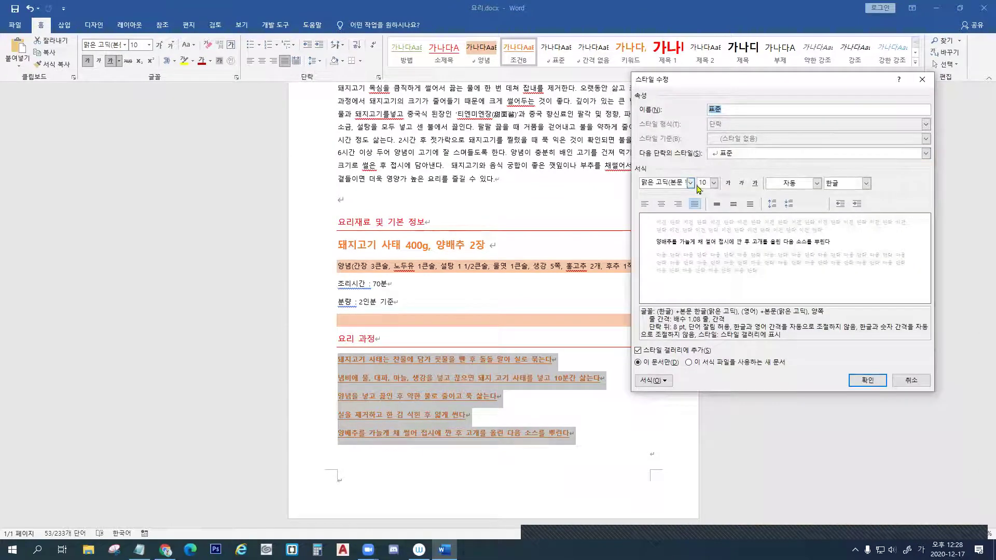
{"action": "left_click", "coordinate": [714, 183]}
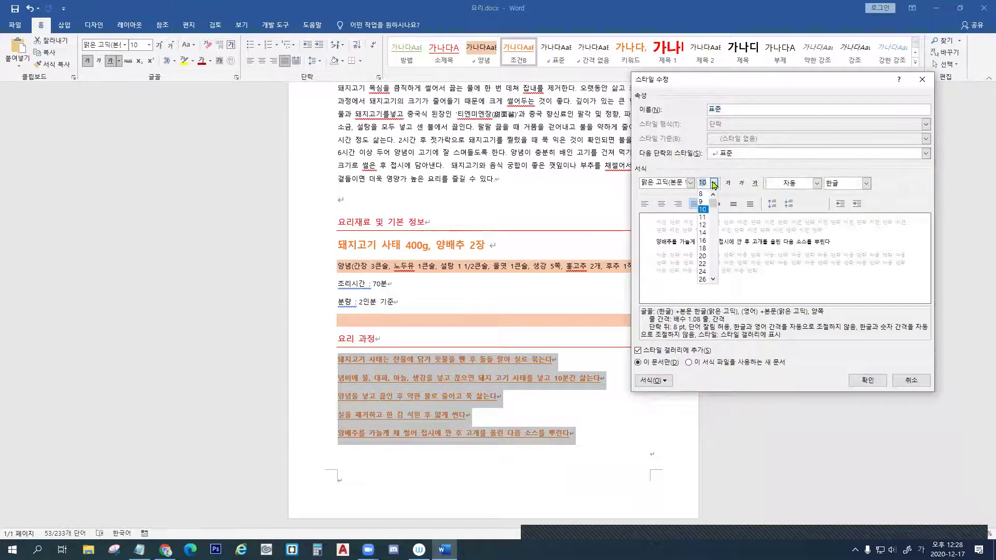
{"action": "left_click", "coordinate": [704, 226]}
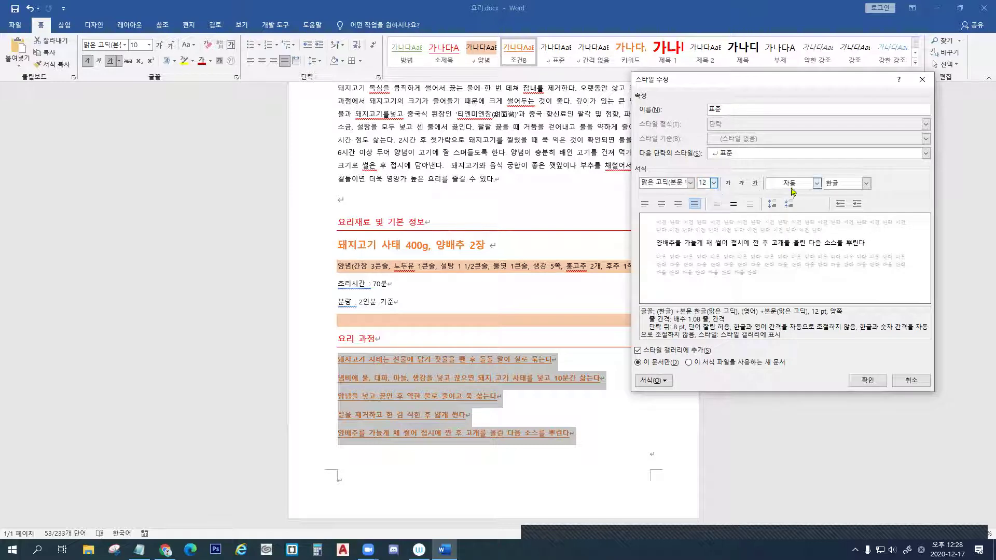
{"action": "left_click", "coordinate": [816, 184]}
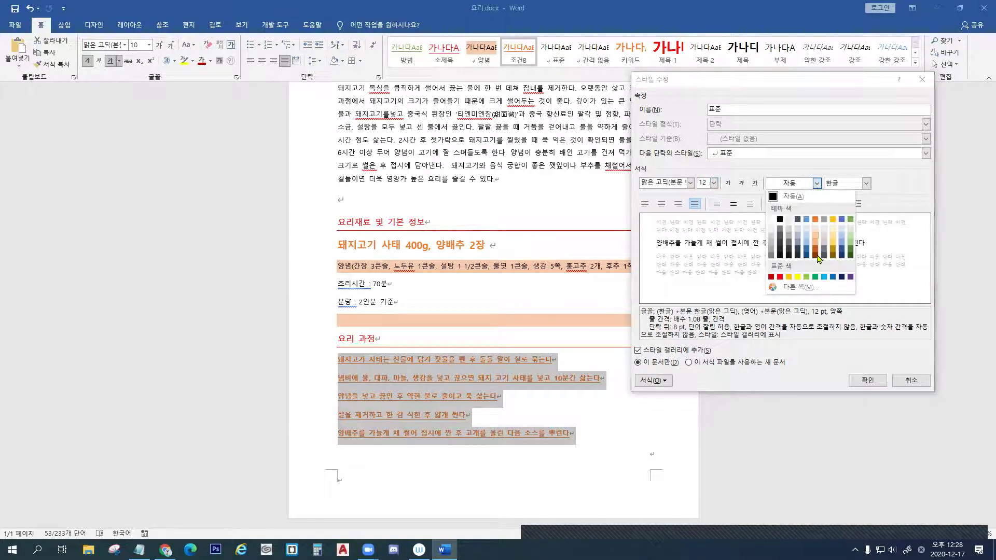
{"action": "left_click", "coordinate": [832, 277]}
{"action": "left_click", "coordinate": [728, 183]}
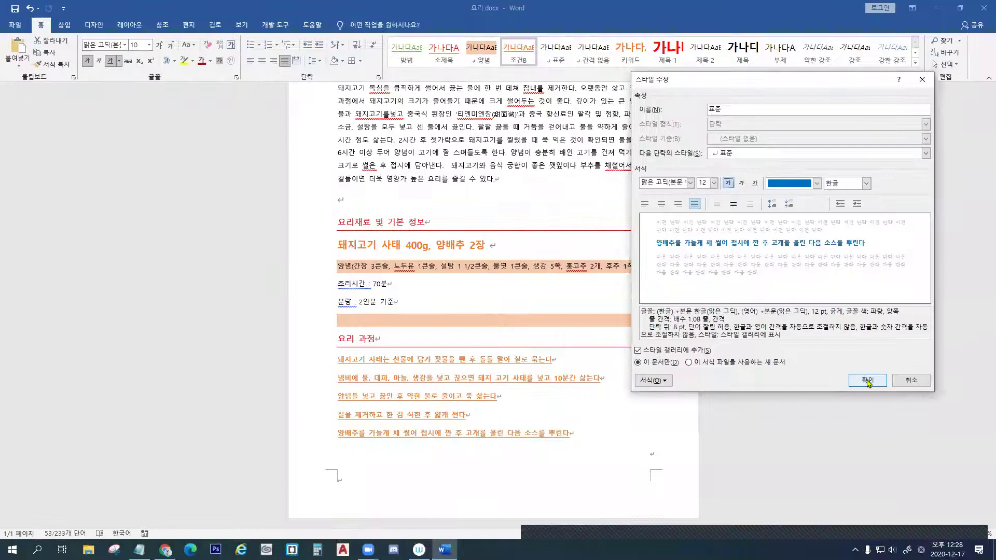
{"action": "left_click", "coordinate": [866, 380]}
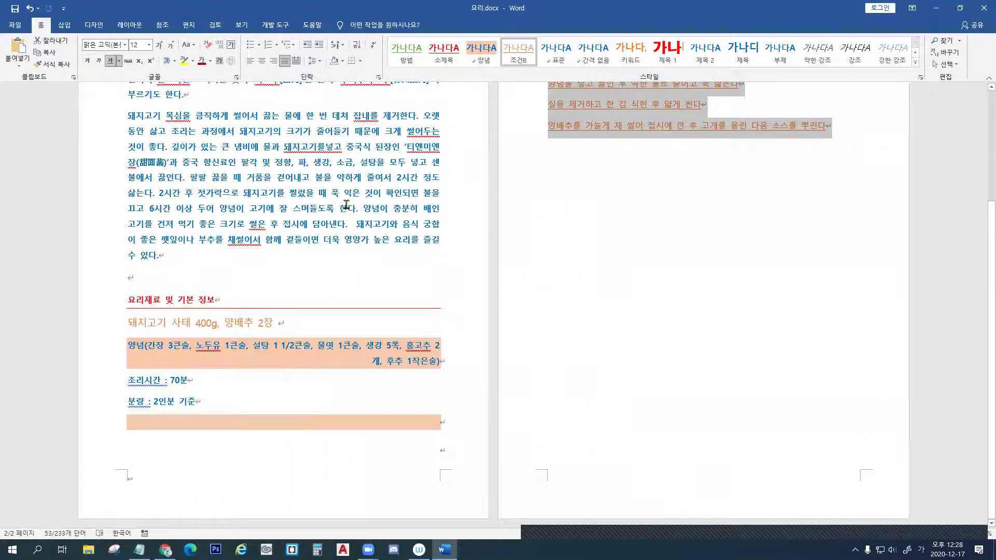
{"action": "scroll", "coordinate": [339, 202], "scroll_direction": "up", "scroll_amount": 3}
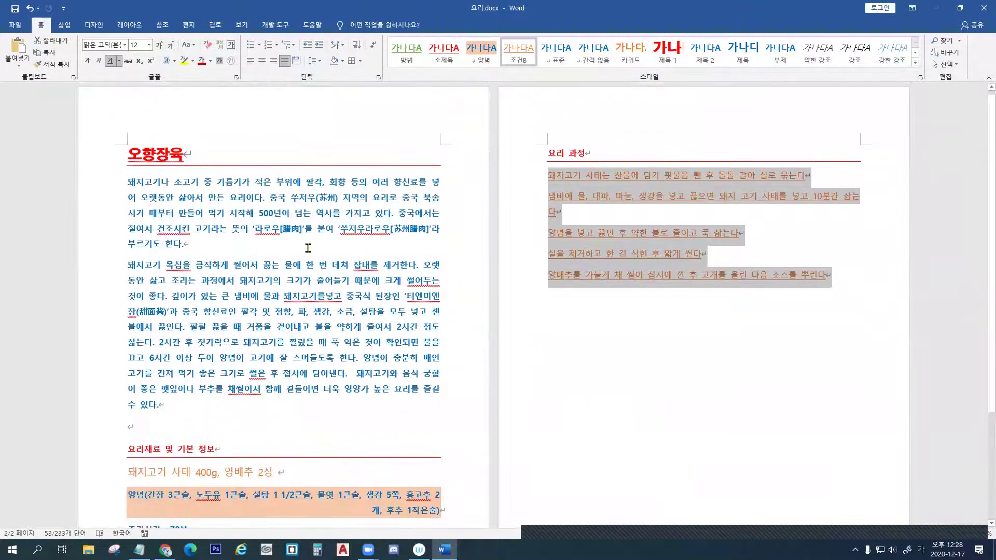
{"action": "left_click_drag", "start_coordinate": [324, 205], "coordinate": [236, 300]}
{"action": "mouse_move", "coordinate": [246, 234]}
{"action": "left_mouse_down"}
{"action": "mouse_move", "coordinate": [339, 299]}
{"action": "mouse_move", "coordinate": [293, 374]}
{"action": "mouse_move", "coordinate": [365, 378]}
{"action": "left_mouse_up"}
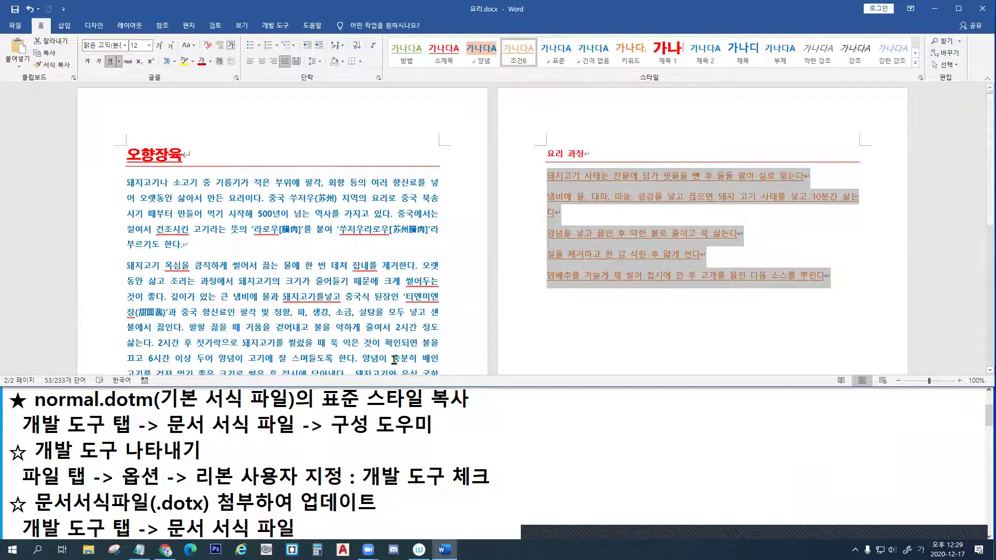
Hide the 개발 도구 tab by turning it off in the Word ribbon customization options
{"action": "left_click", "coordinate": [275, 26]}
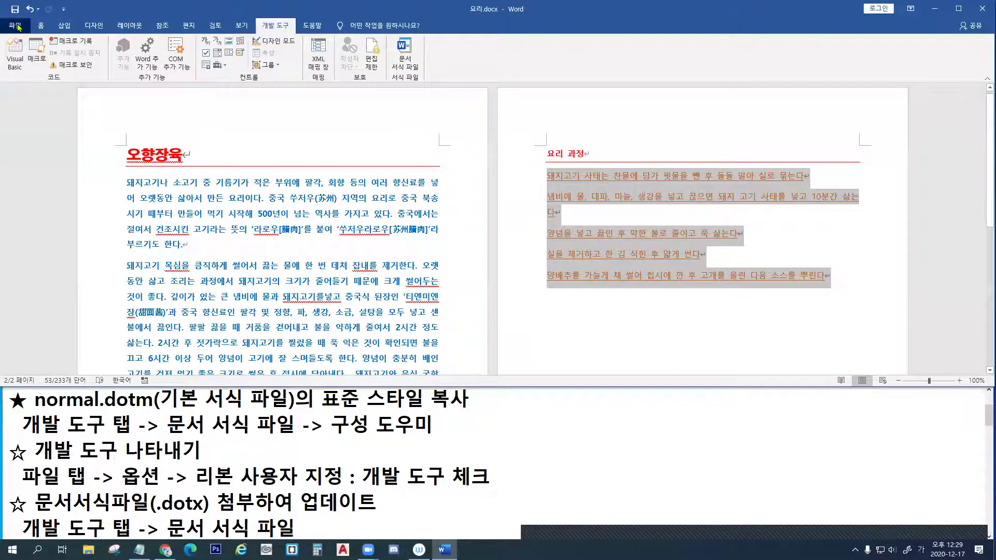
{"action": "left_click", "coordinate": [16, 26]}
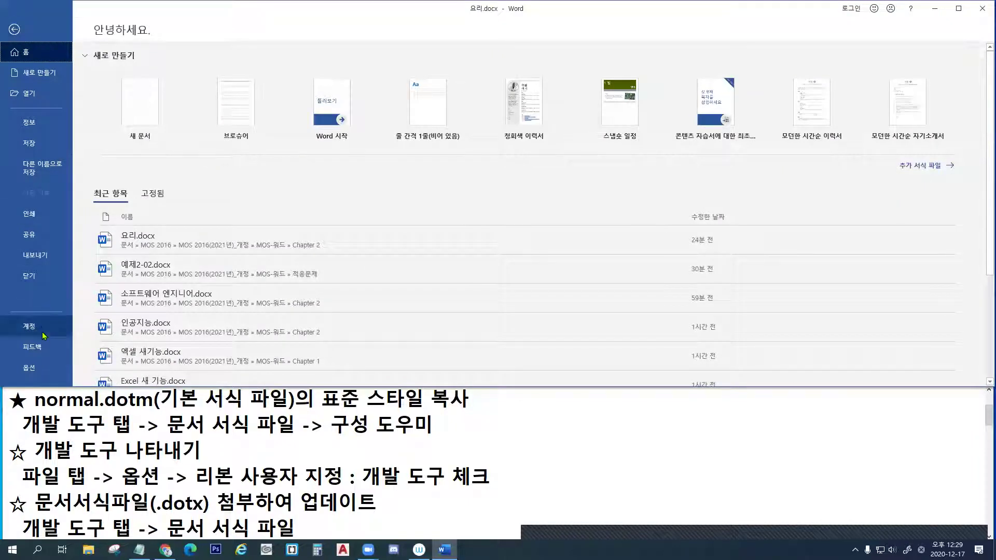
{"action": "left_click", "coordinate": [32, 369]}
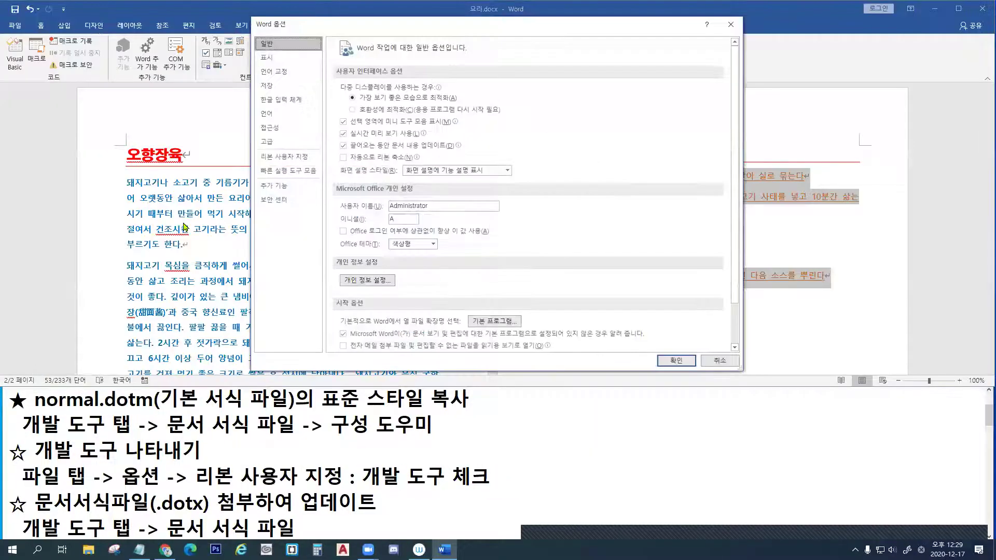
{"action": "left_click", "coordinate": [300, 157]}
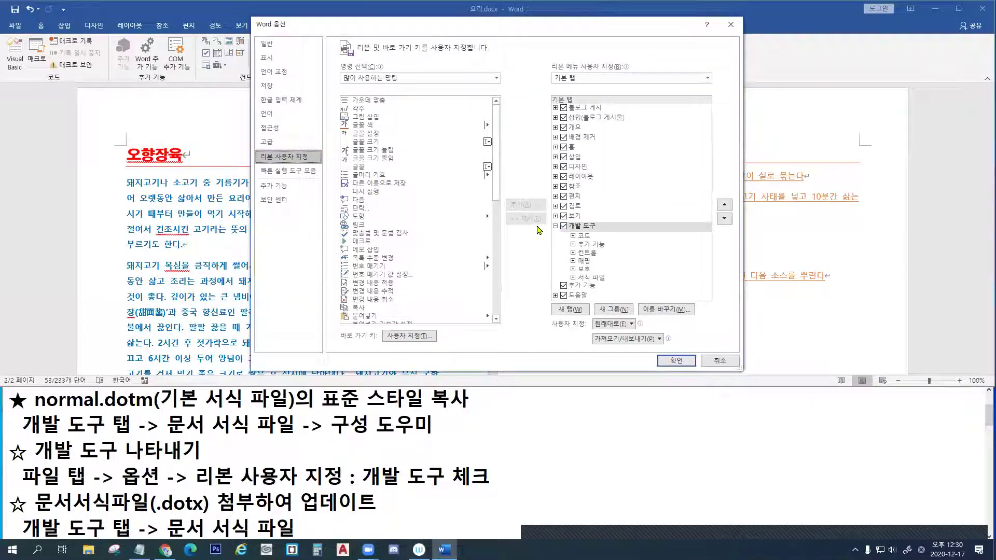
{"action": "left_click", "coordinate": [576, 226]}
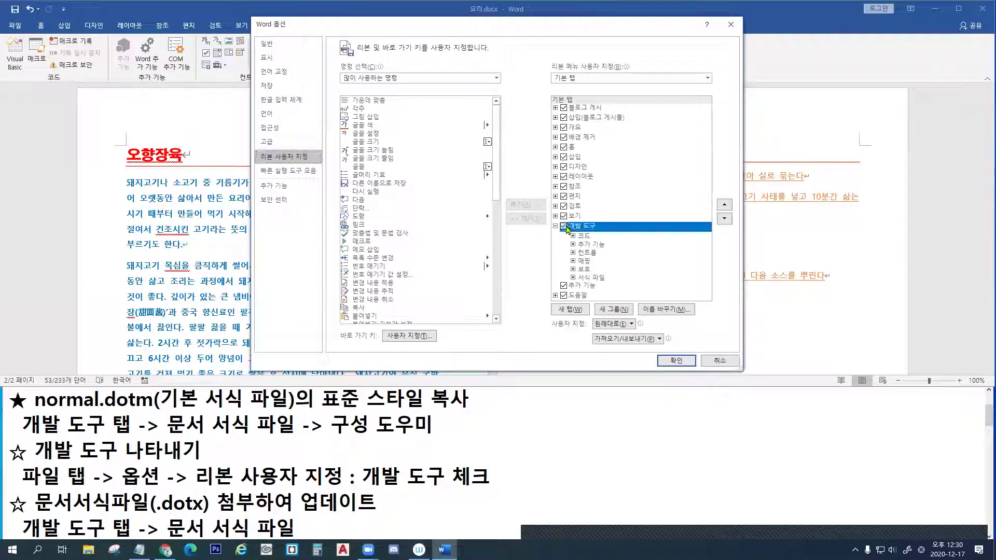
{"action": "left_click", "coordinate": [676, 360]}
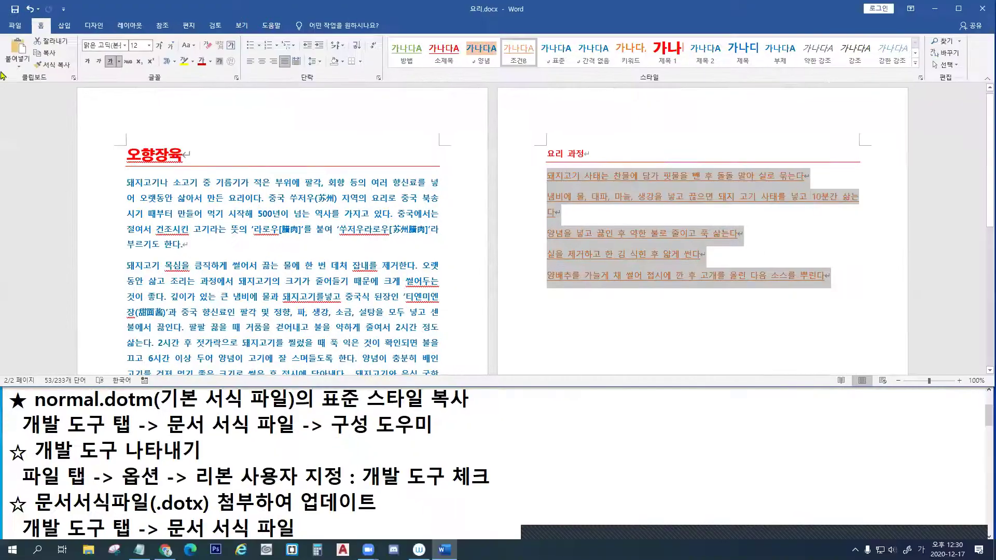
Turn the 개발 도구 tab back on in the ribbon customization options and deselect the text under 요리 과정
{"action": "right_click", "coordinate": [41, 31]}
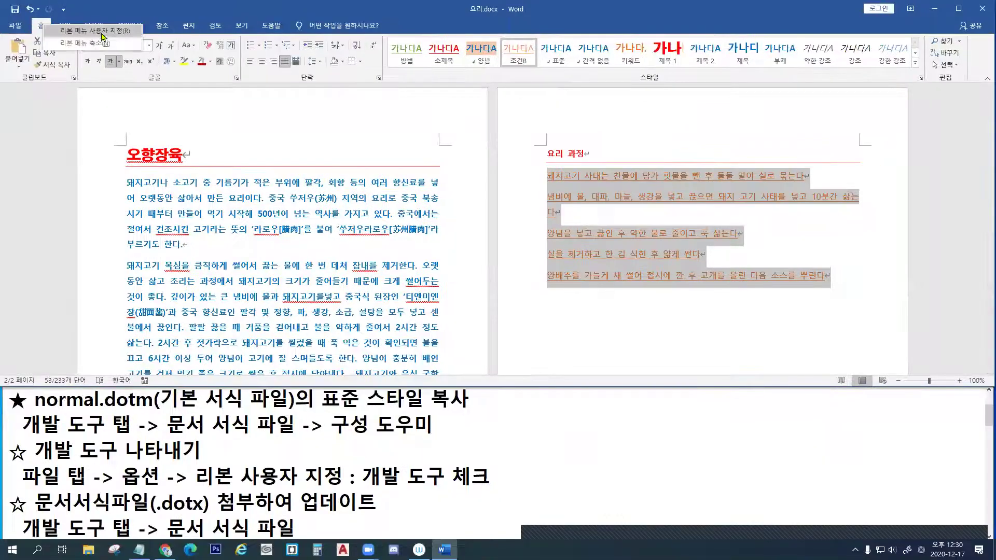
{"action": "left_click", "coordinate": [203, 72]}
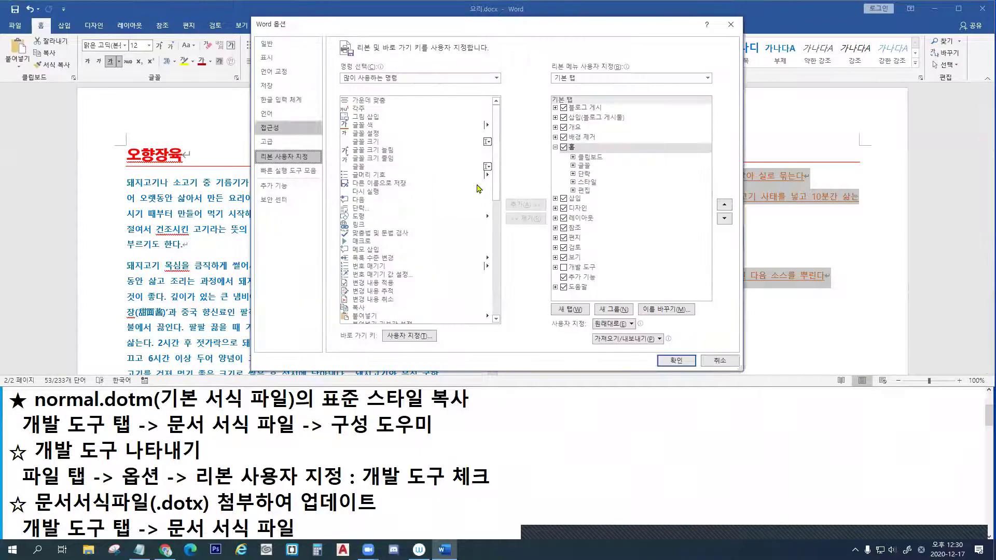
{"action": "left_click", "coordinate": [563, 267]}
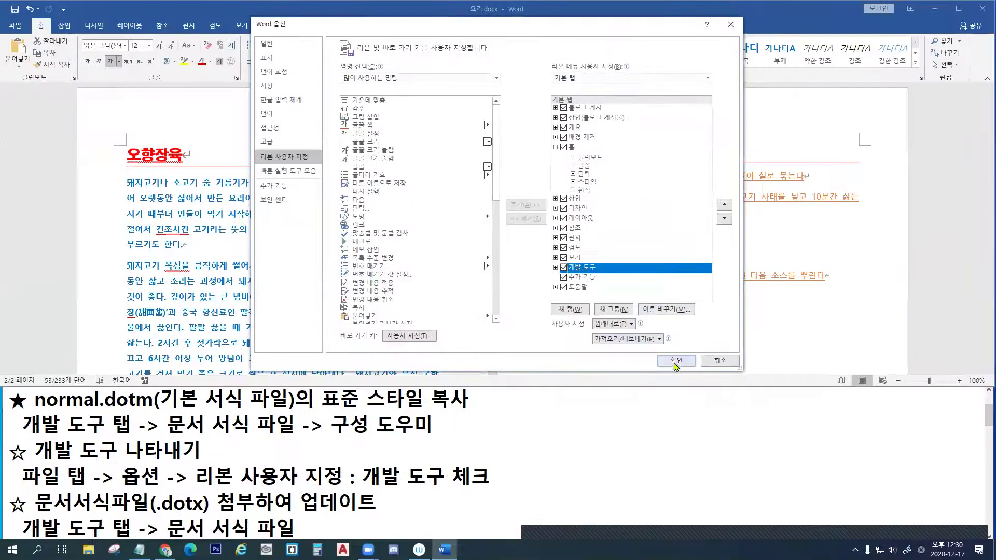
{"action": "left_click", "coordinate": [724, 463]}
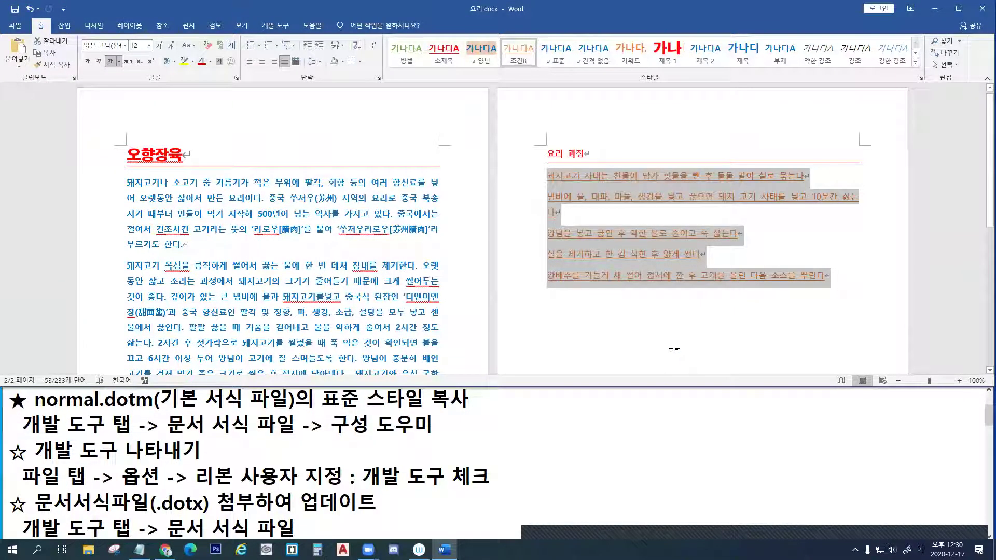
{"action": "left_click", "coordinate": [584, 207]}
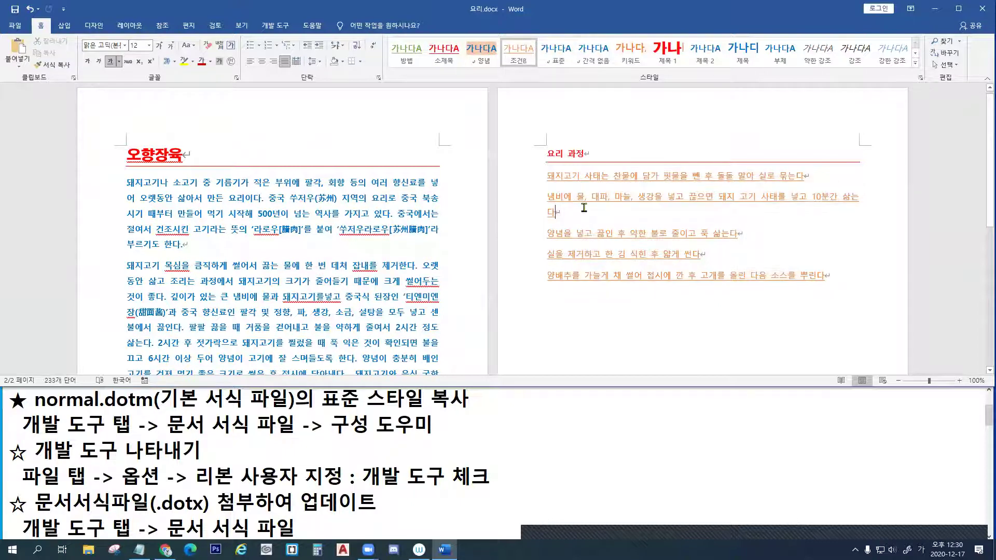
Open the 문서 서식 파일 settings for the document and move the dialog closer to the ribbon
{"action": "left_click_drag", "start_coordinate": [274, 15], "coordinate": [287, 6]}
{"action": "left_click", "coordinate": [277, 26]}
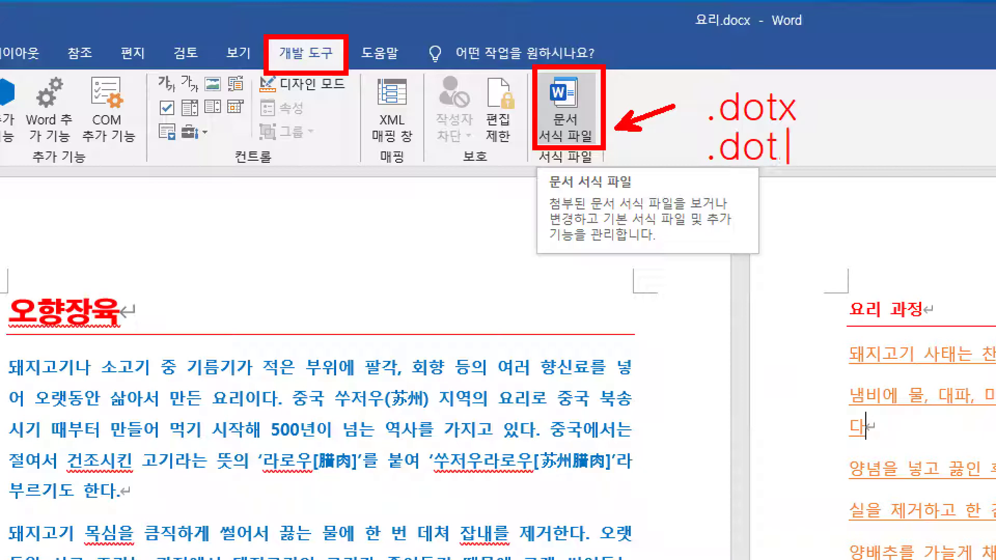
{"action": "key", "text": "Escape"}
{"action": "key", "text": "g"}
{"action": "left_click_drag", "start_coordinate": [764, 125], "coordinate": [781, 126]}
{"action": "left_click_drag", "start_coordinate": [762, 167], "coordinate": [783, 166]}
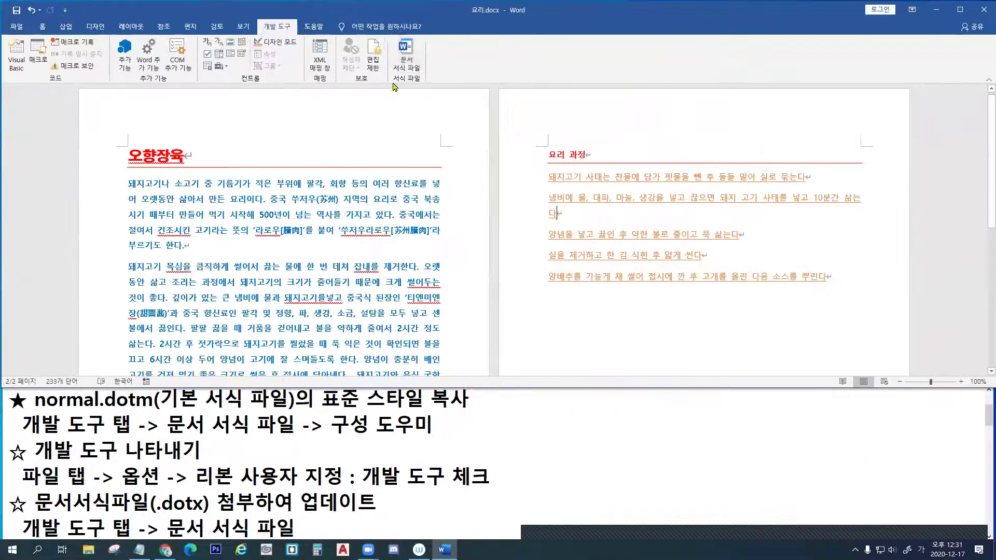
{"action": "left_click", "coordinate": [583, 133]}
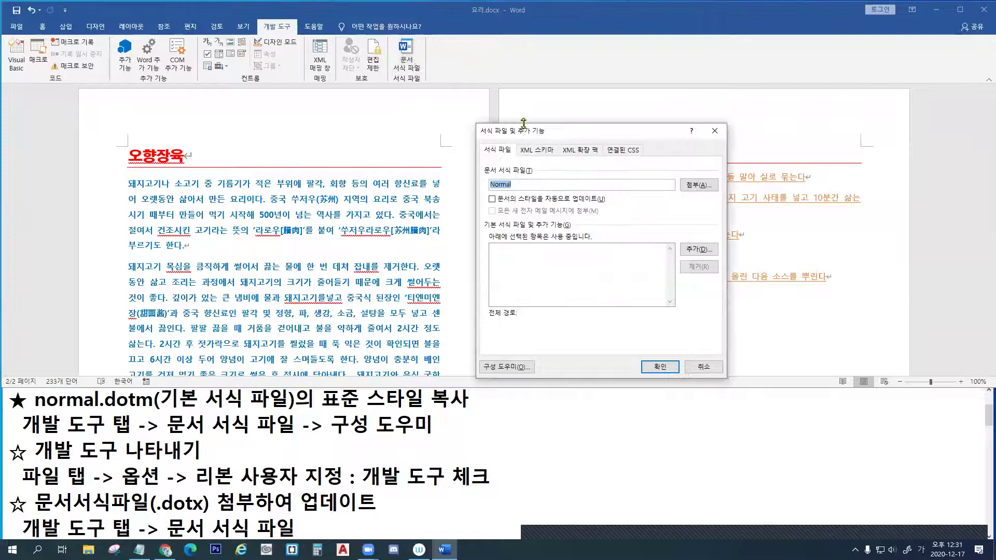
{"action": "left_click_drag", "start_coordinate": [516, 125], "coordinate": [478, 91]}
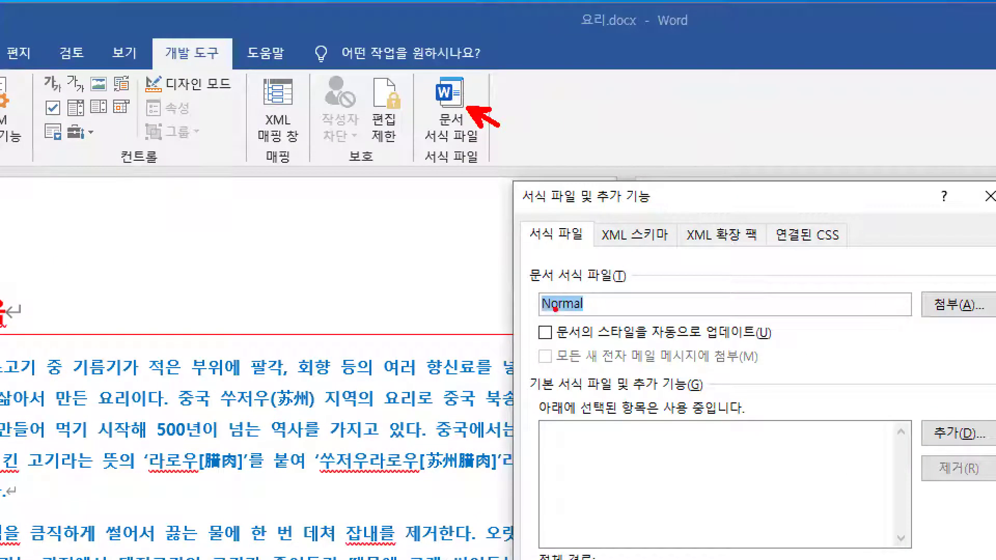
{"action": "left_click_drag", "start_coordinate": [537, 318], "coordinate": [581, 317]}
{"action": "left_click_drag", "start_coordinate": [954, 311], "coordinate": [965, 332]}
{"action": "left_click_drag", "start_coordinate": [726, 308], "coordinate": [731, 309]}
{"action": "left_click_drag", "start_coordinate": [596, 339], "coordinate": [812, 334]}
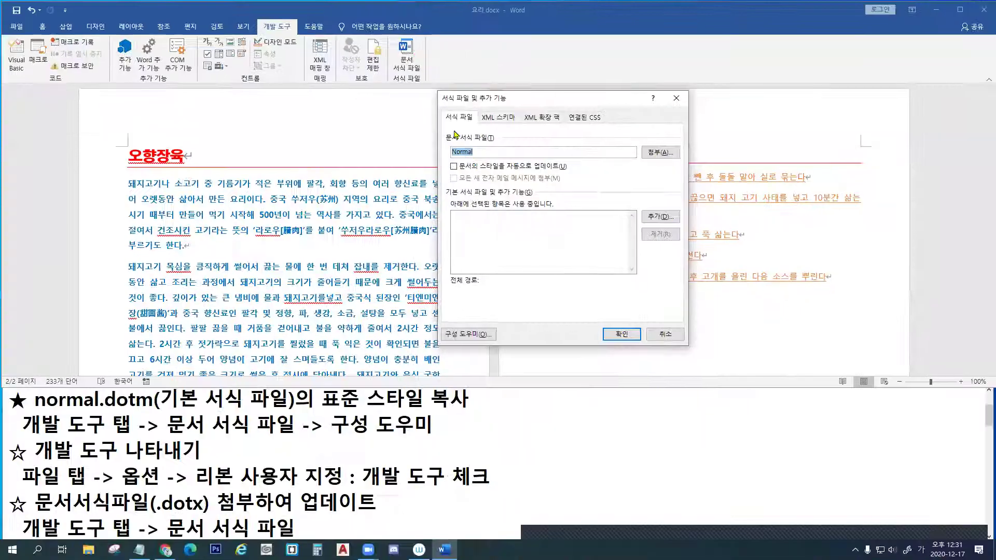
{"action": "left_click_drag", "start_coordinate": [384, 36], "coordinate": [427, 81]}
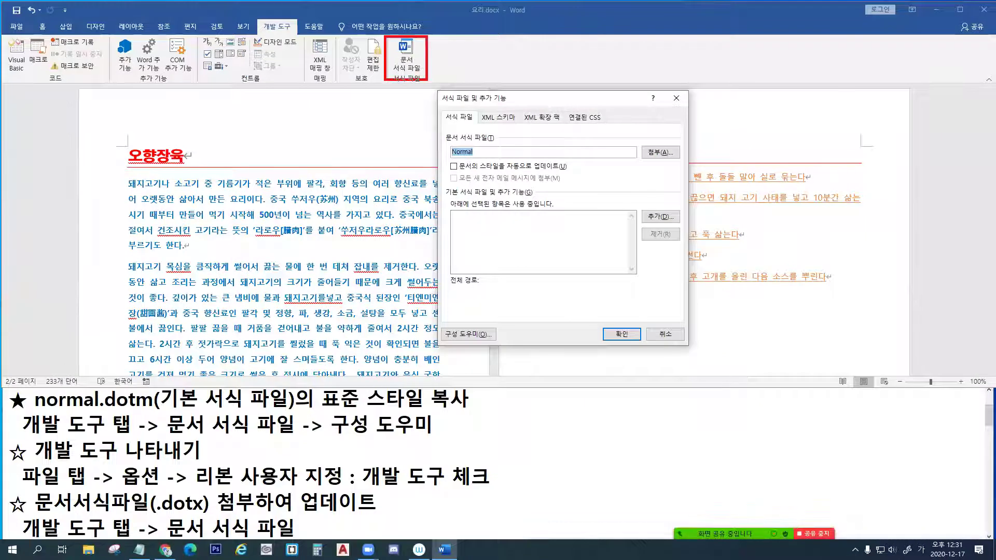
{"action": "left_click_drag", "start_coordinate": [437, 323], "coordinate": [501, 342]}
{"action": "left_click_drag", "start_coordinate": [517, 390], "coordinate": [489, 344]}
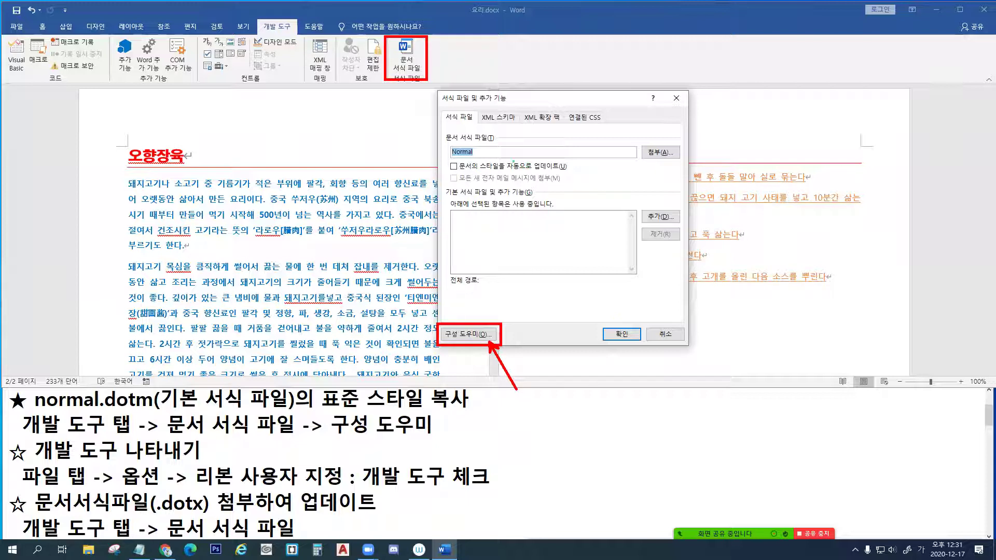
{"action": "left_click_drag", "start_coordinate": [450, 156], "coordinate": [476, 154]}
{"action": "mouse_move", "coordinate": [482, 339]}
{"action": "left_mouse_down"}
{"action": "mouse_move", "coordinate": [470, 343]}
{"action": "mouse_move", "coordinate": [476, 326]}
{"action": "left_mouse_up"}
{"action": "mouse_move", "coordinate": [327, 407]}
{"action": "left_mouse_down"}
{"action": "mouse_move", "coordinate": [440, 439]}
{"action": "mouse_move", "coordinate": [443, 485]}
{"action": "left_mouse_up"}
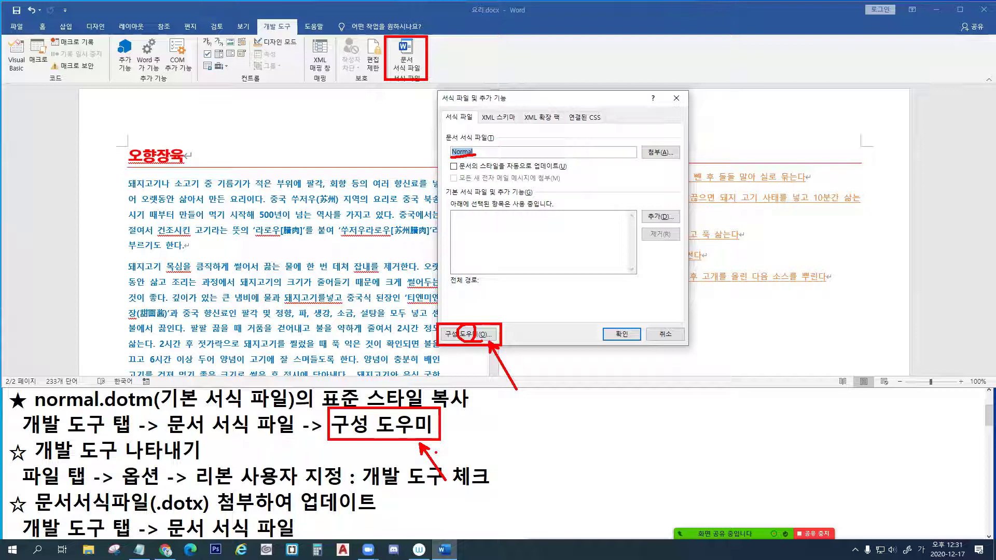
{"action": "key", "text": "Escape"}
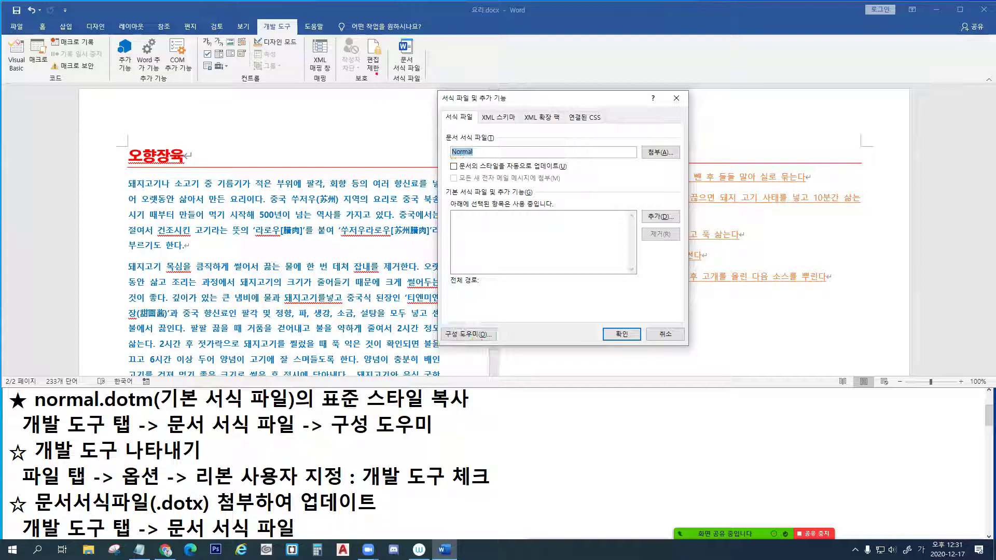
{"action": "left_click_drag", "start_coordinate": [258, 19], "coordinate": [298, 35]}
{"action": "left_click_drag", "start_coordinate": [385, 36], "coordinate": [426, 78]}
{"action": "left_click_drag", "start_coordinate": [432, 123], "coordinate": [424, 79]}
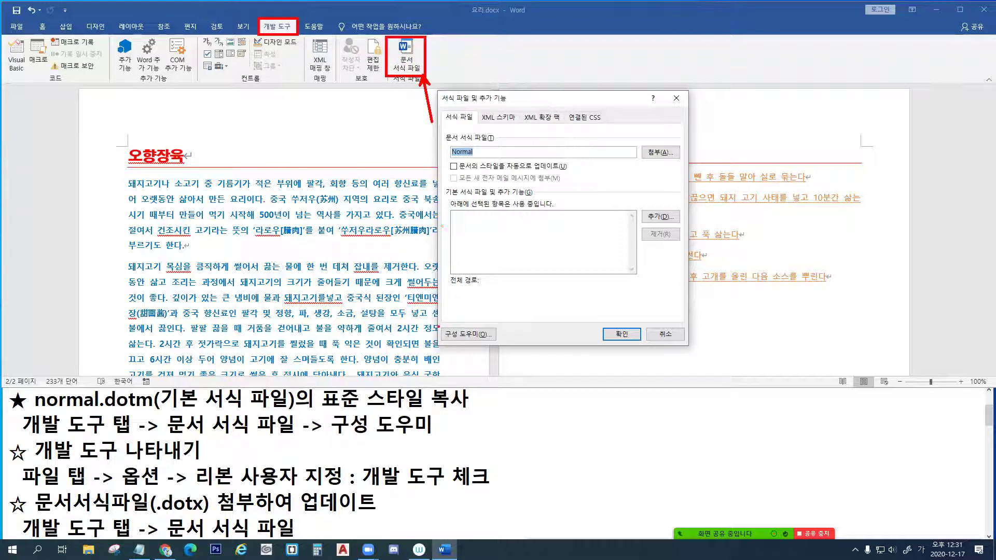
{"action": "mouse_move", "coordinate": [440, 325]}
{"action": "left_mouse_down"}
{"action": "mouse_move", "coordinate": [498, 342]}
{"action": "mouse_move", "coordinate": [503, 371]}
{"action": "left_mouse_up"}
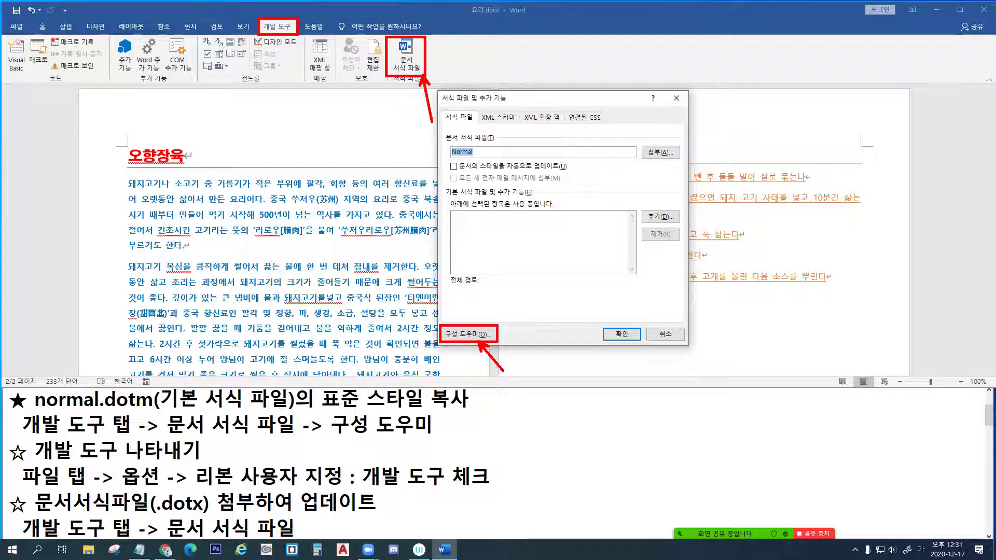
Open the 구성 도우미 and look through the style lists of 요리.docx and Normal.dotm for the 표준 style
{"action": "left_click", "coordinate": [468, 334]}
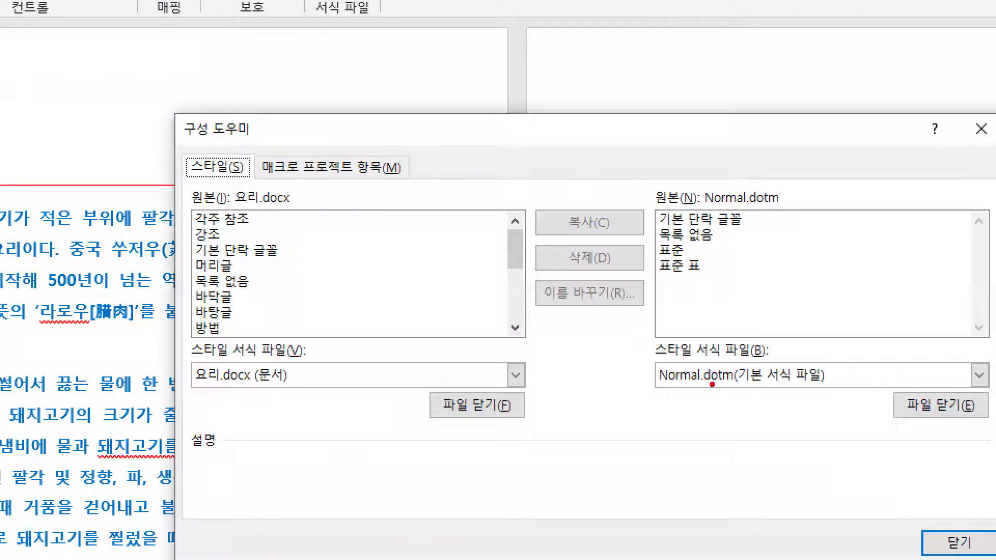
{"action": "left_click_drag", "start_coordinate": [652, 384], "coordinate": [844, 391]}
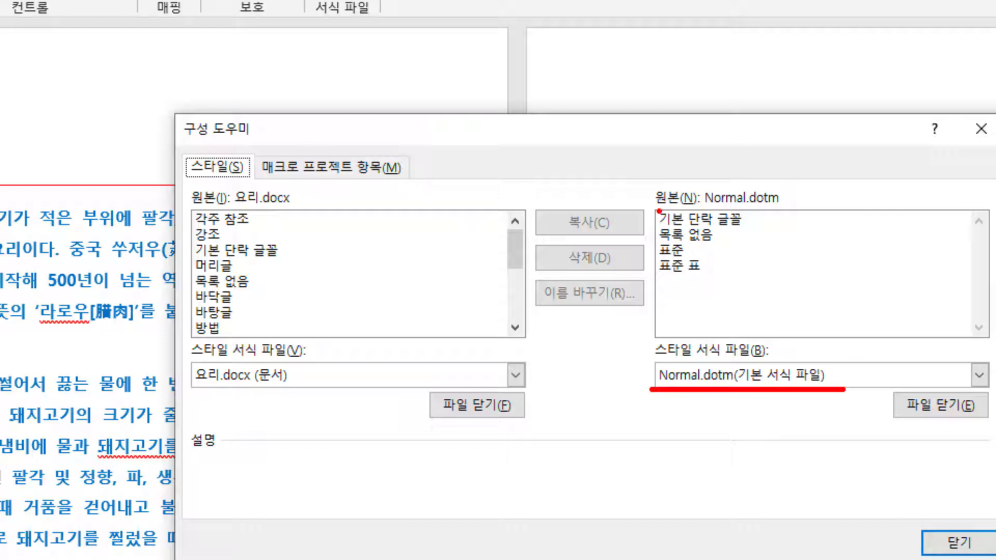
{"action": "left_click_drag", "start_coordinate": [192, 389], "coordinate": [339, 389]}
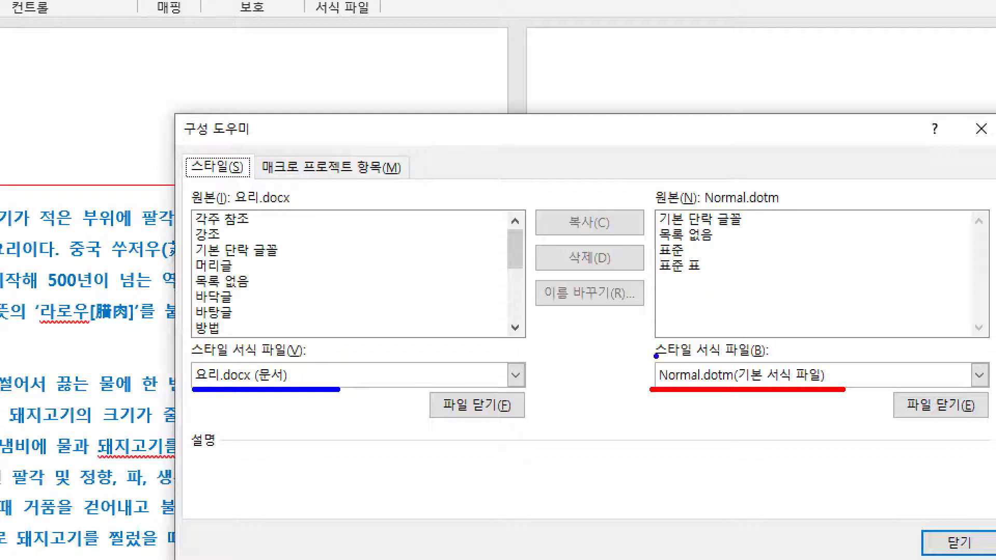
{"action": "left_click_drag", "start_coordinate": [655, 357], "coordinate": [847, 394]}
{"action": "left_click_drag", "start_coordinate": [653, 235], "coordinate": [690, 263]}
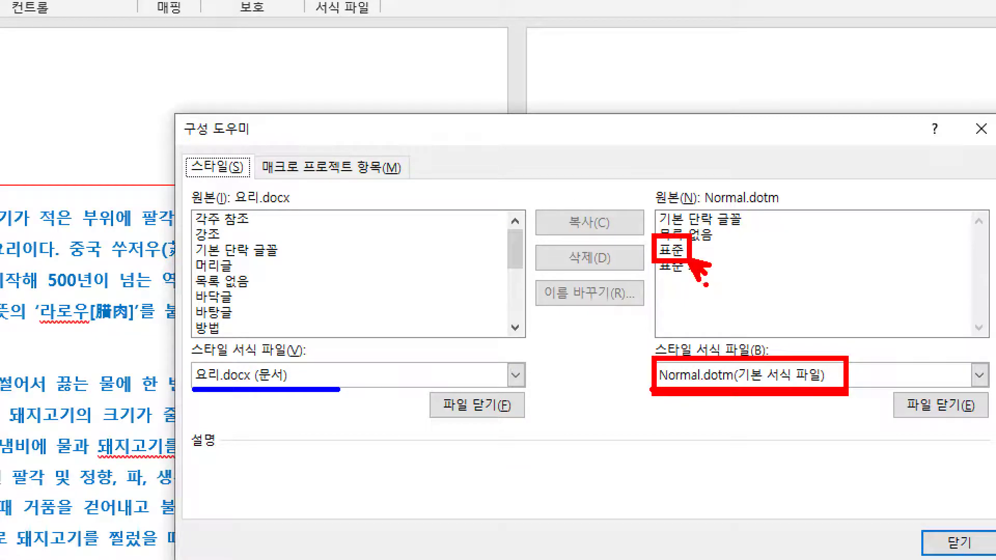
{"action": "key", "text": "b"}
{"action": "left_click_drag", "start_coordinate": [195, 398], "coordinate": [290, 396]}
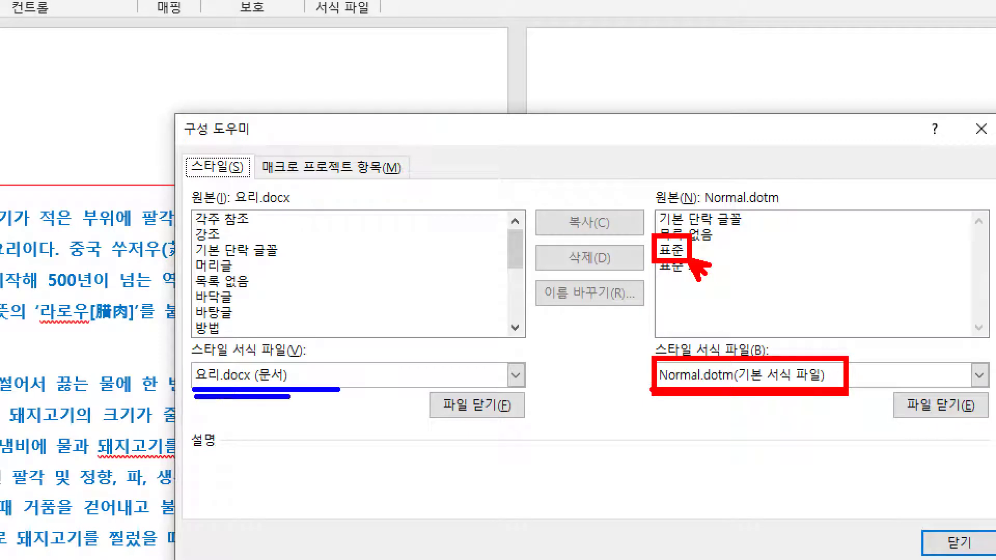
{"action": "mouse_move", "coordinate": [520, 254]}
{"action": "left_mouse_down"}
{"action": "mouse_move", "coordinate": [518, 318]}
{"action": "mouse_move", "coordinate": [525, 310]}
{"action": "left_mouse_up"}
{"action": "key", "text": "Escape"}
{"action": "left_click_drag", "start_coordinate": [496, 200], "coordinate": [497, 234]}
{"action": "key", "text": "ctrl+1"}
{"action": "left_click_drag", "start_coordinate": [332, 269], "coordinate": [379, 270]}
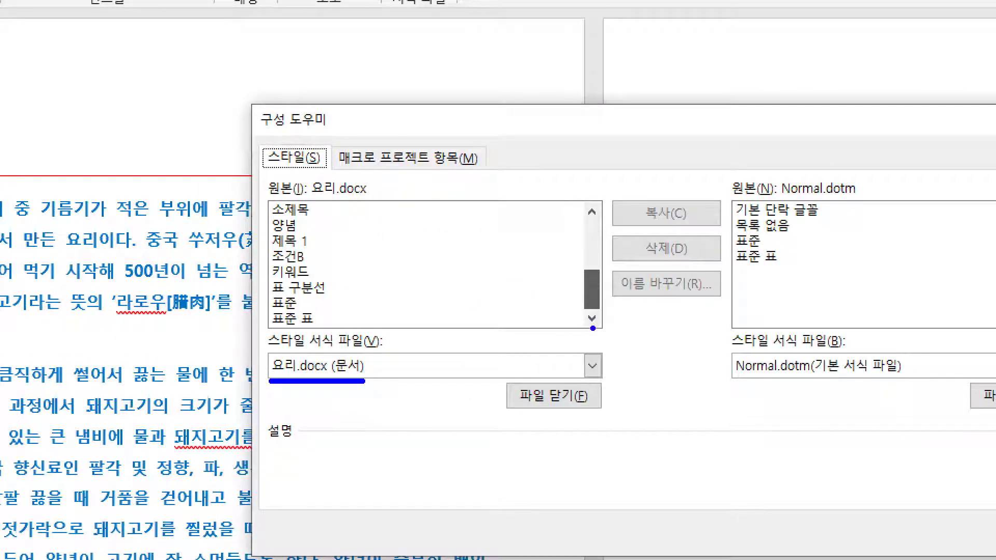
{"action": "left_click_drag", "start_coordinate": [592, 330], "coordinate": [592, 307]}
{"action": "mouse_move", "coordinate": [273, 314]}
{"action": "left_mouse_down"}
{"action": "mouse_move", "coordinate": [288, 313]}
{"action": "mouse_move", "coordinate": [288, 299]}
{"action": "mouse_move", "coordinate": [272, 306]}
{"action": "mouse_move", "coordinate": [296, 309]}
{"action": "left_mouse_up"}
{"action": "key", "text": "r"}
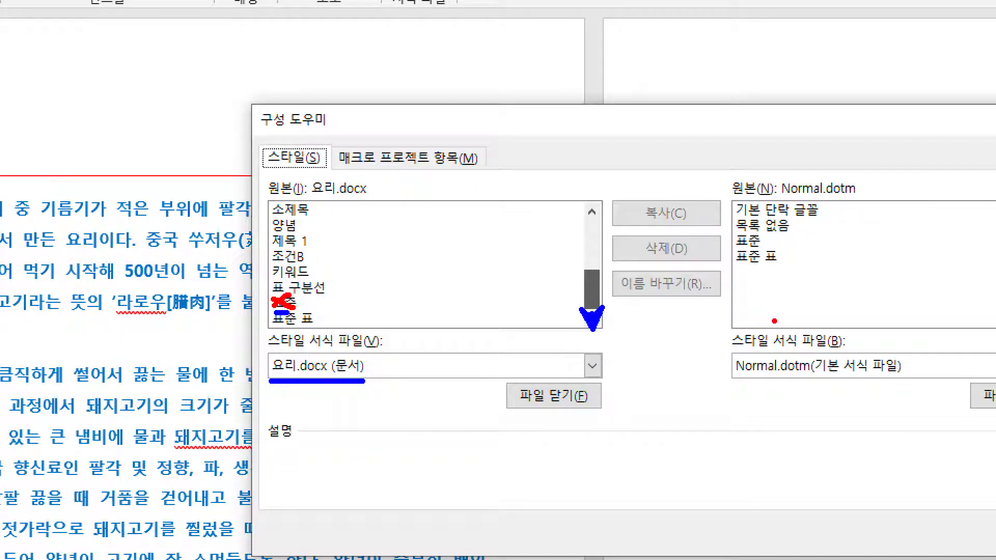
{"action": "left_click_drag", "start_coordinate": [732, 384], "coordinate": [929, 384]}
{"action": "left_click_drag", "start_coordinate": [725, 228], "coordinate": [770, 253]}
{"action": "mouse_move", "coordinate": [612, 207]}
{"action": "left_mouse_down"}
{"action": "mouse_move", "coordinate": [639, 212]}
{"action": "mouse_move", "coordinate": [632, 220]}
{"action": "left_mouse_up"}
{"action": "mouse_move", "coordinate": [725, 236]}
{"action": "left_mouse_down"}
{"action": "mouse_move", "coordinate": [426, 266]}
{"action": "mouse_move", "coordinate": [338, 298]}
{"action": "mouse_move", "coordinate": [371, 310]}
{"action": "left_mouse_up"}
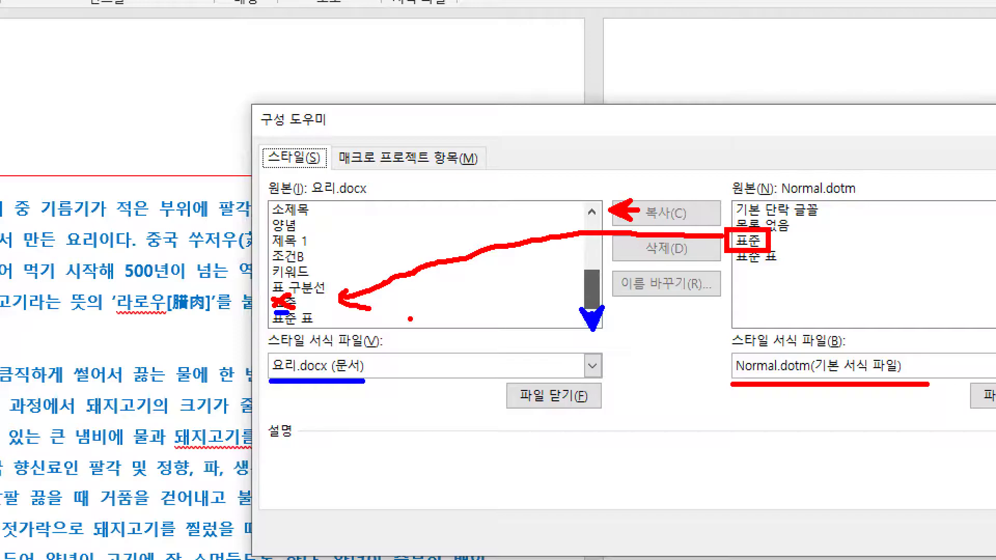
Copy the 표준 style from Normal.dotm into 요리.docx, overwriting the existing 표준 style, and close the Organizer
{"action": "key", "text": "Escape"}
{"action": "left_click", "coordinate": [748, 240]}
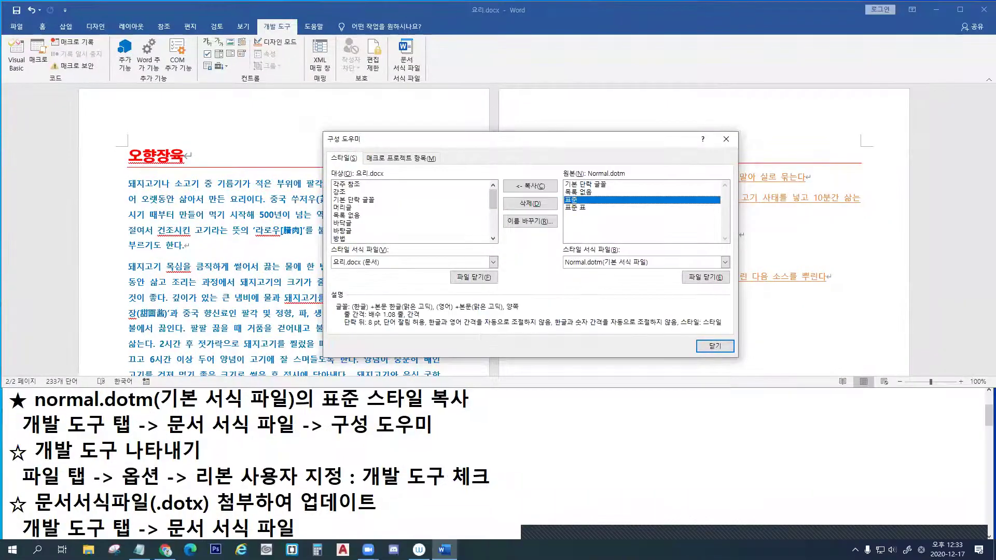
{"action": "key", "text": "ctrl+1"}
{"action": "left_click_drag", "start_coordinate": [563, 270], "coordinate": [647, 270]}
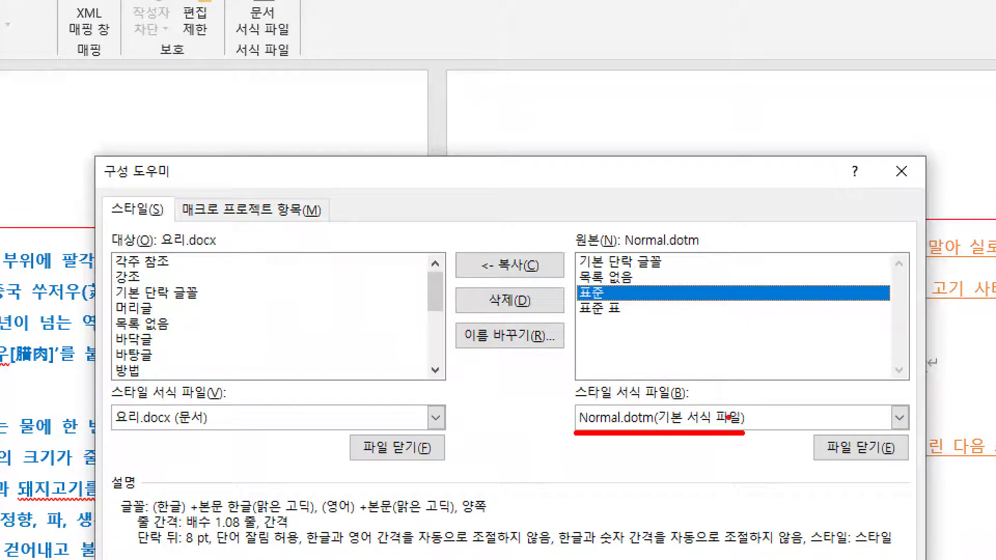
{"action": "left_click_drag", "start_coordinate": [610, 299], "coordinate": [630, 317]}
{"action": "mouse_move", "coordinate": [470, 265]}
{"action": "left_mouse_down"}
{"action": "mouse_move", "coordinate": [559, 280]}
{"action": "mouse_move", "coordinate": [282, 332]}
{"action": "mouse_move", "coordinate": [250, 357]}
{"action": "mouse_move", "coordinate": [292, 356]}
{"action": "left_mouse_up"}
{"action": "key", "text": "g"}
{"action": "mouse_move", "coordinate": [271, 382]}
{"action": "left_mouse_down"}
{"action": "mouse_move", "coordinate": [273, 375]}
{"action": "mouse_move", "coordinate": [259, 393]}
{"action": "mouse_move", "coordinate": [323, 394]}
{"action": "left_mouse_up"}
{"action": "key", "text": "b"}
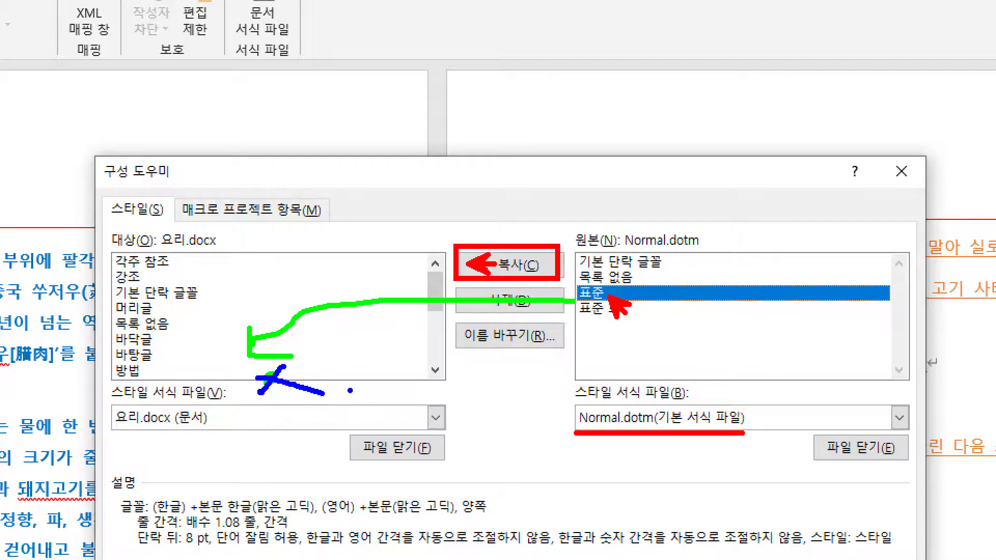
{"action": "key", "text": "Escape"}
{"action": "left_click", "coordinate": [535, 188]}
{"action": "key", "text": "ctrl+1"}
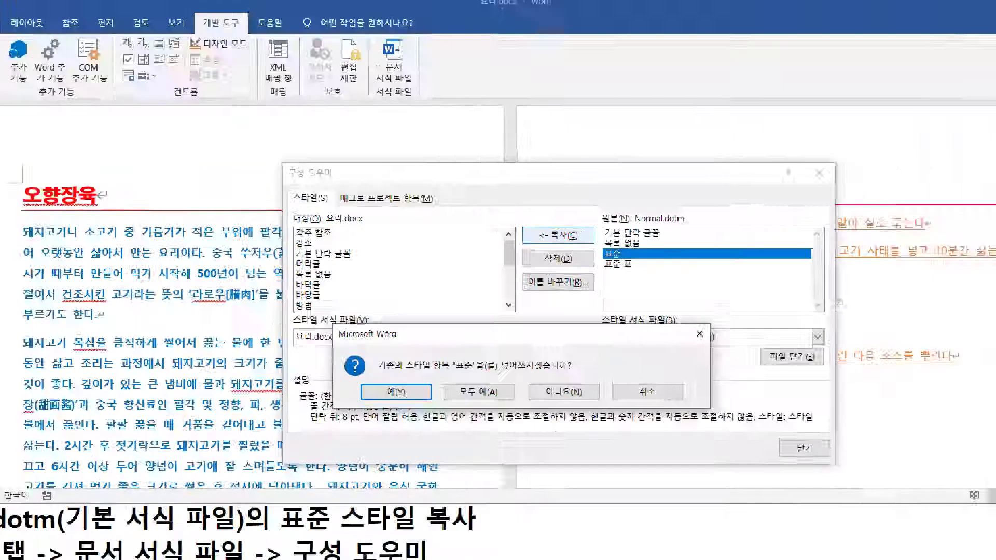
{"action": "left_click", "coordinate": [685, 265]}
{"action": "left_click_drag", "start_coordinate": [688, 233], "coordinate": [703, 265]}
{"action": "left_click_drag", "start_coordinate": [619, 209], "coordinate": [637, 231]}
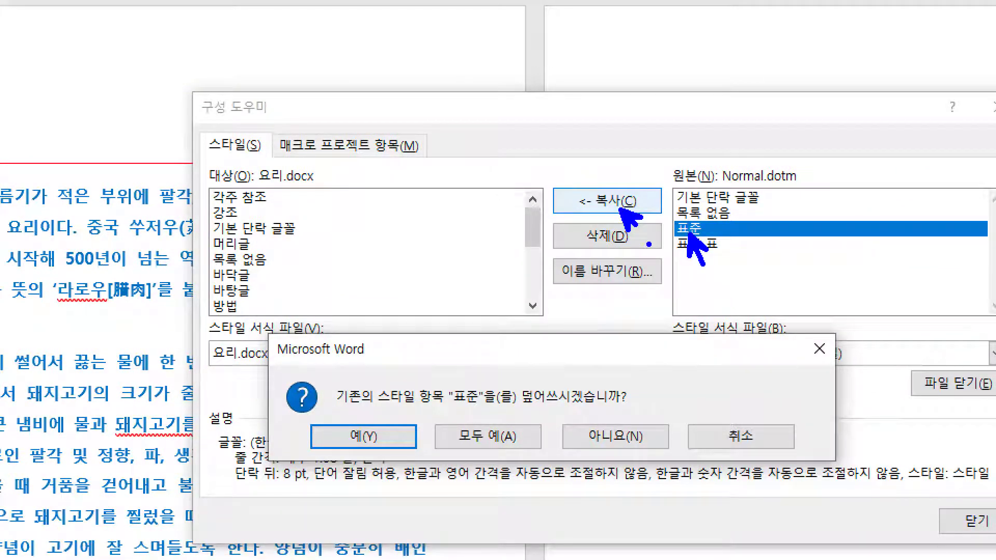
{"action": "left_click_drag", "start_coordinate": [362, 449], "coordinate": [379, 493]}
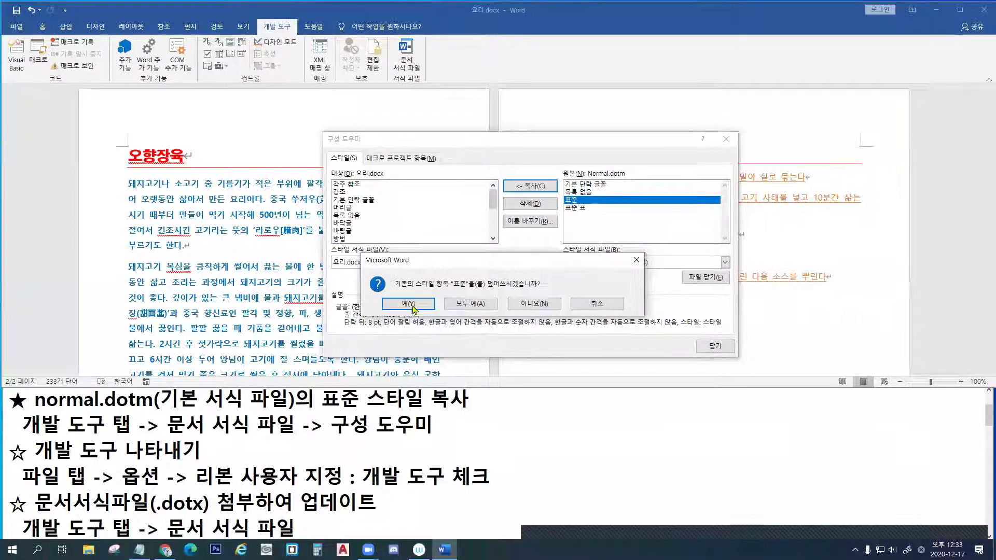
{"action": "left_click", "coordinate": [376, 442]}
{"action": "left_click", "coordinate": [714, 346]}
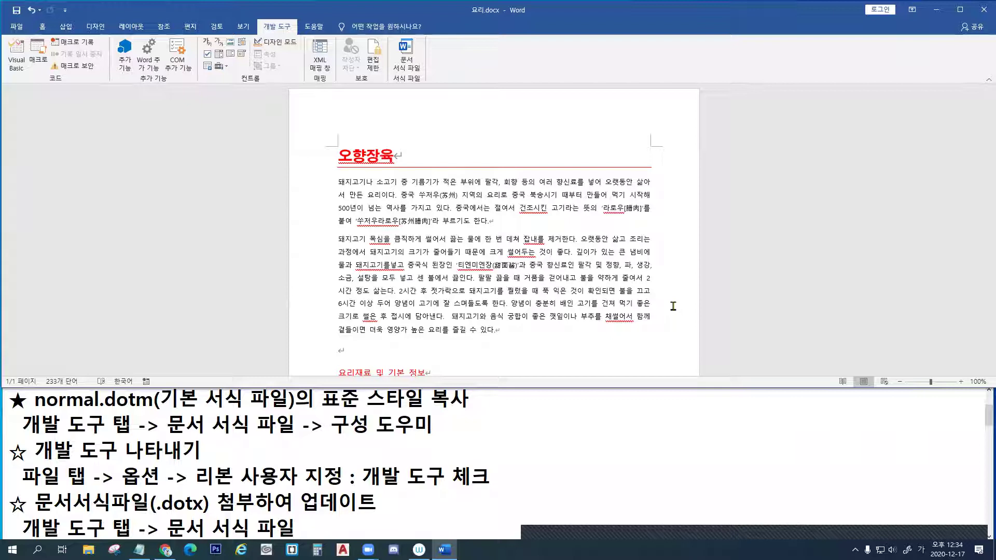
Remove the 양념 style from the style gallery while keeping it applied in the document
{"action": "left_click", "coordinate": [43, 26]}
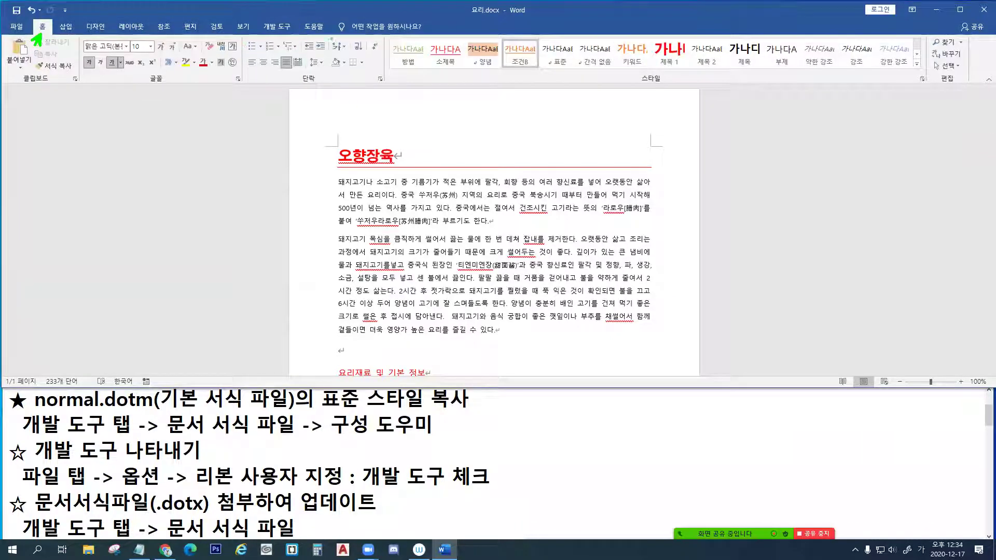
{"action": "mouse_move", "coordinate": [388, 33]}
{"action": "left_mouse_down"}
{"action": "mouse_move", "coordinate": [690, 83]}
{"action": "mouse_move", "coordinate": [928, 88]}
{"action": "left_mouse_up"}
{"action": "left_click_drag", "start_coordinate": [495, 64], "coordinate": [507, 77]}
{"action": "key", "text": "Escape"}
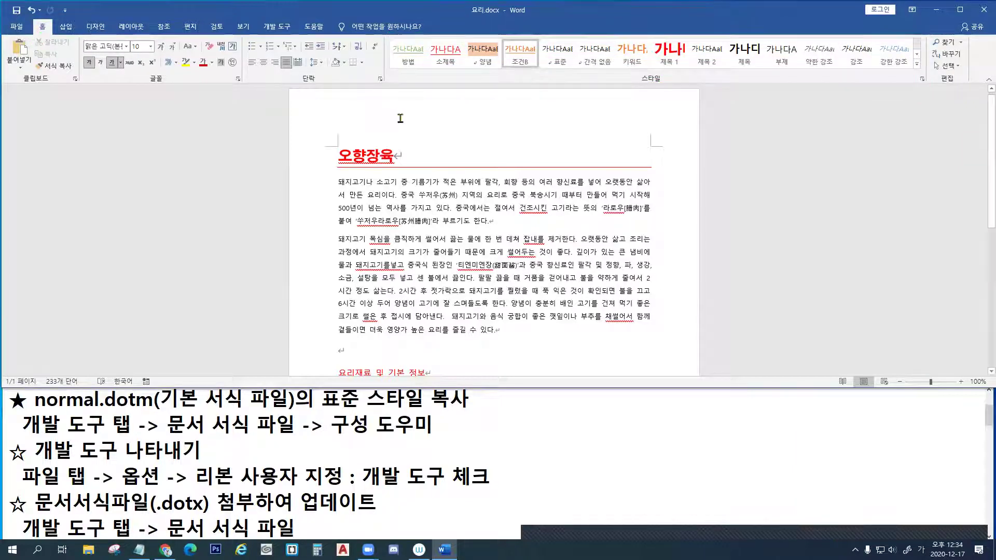
{"action": "right_click", "coordinate": [494, 71]}
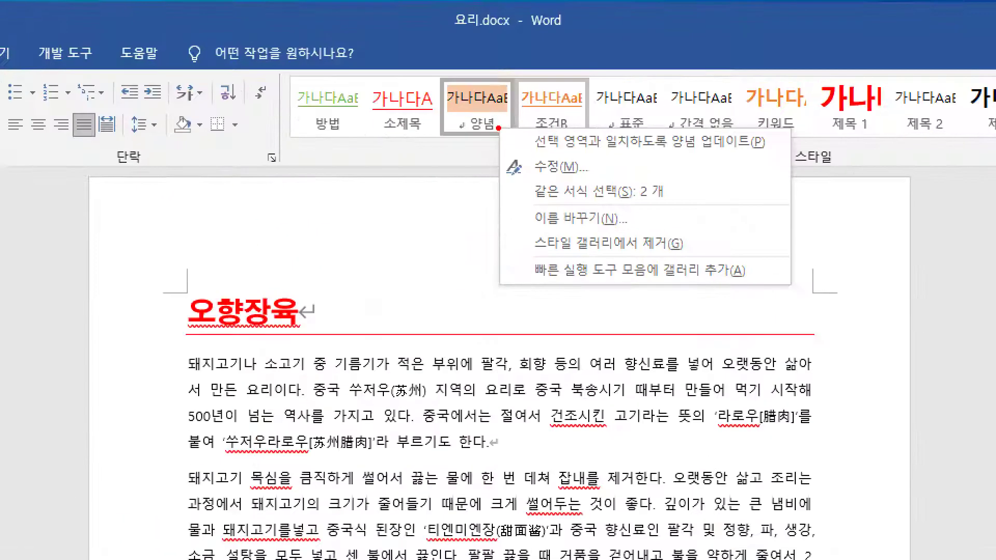
{"action": "left_click_drag", "start_coordinate": [498, 125], "coordinate": [507, 143]}
{"action": "key", "text": "Escape"}
{"action": "scroll", "coordinate": [430, 256], "scroll_direction": "down", "scroll_amount": 3}
{"action": "mouse_move", "coordinate": [509, 276]}
{"action": "left_mouse_down"}
{"action": "mouse_move", "coordinate": [477, 318]}
{"action": "mouse_move", "coordinate": [503, 305]}
{"action": "left_mouse_up"}
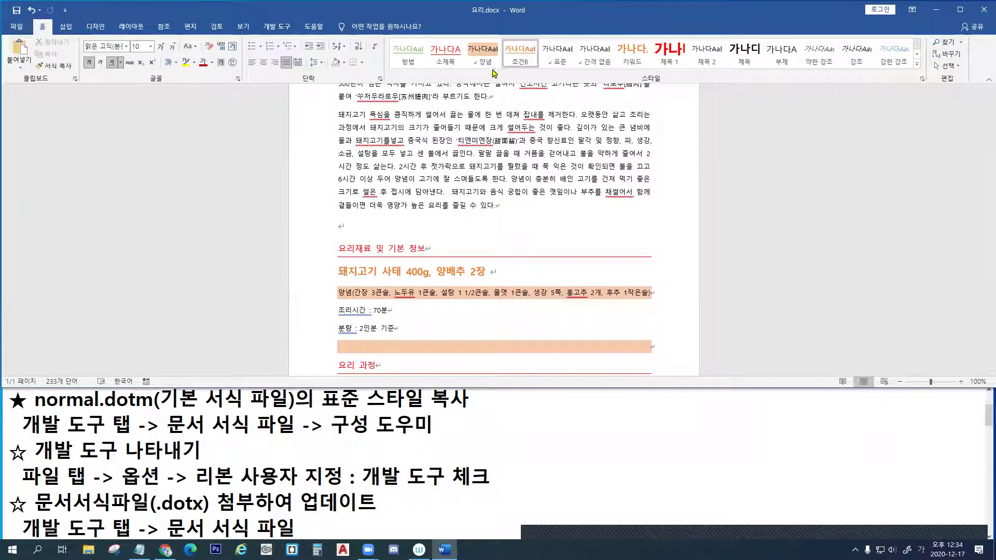
{"action": "right_click", "coordinate": [483, 52]}
{"action": "left_click", "coordinate": [555, 120]}
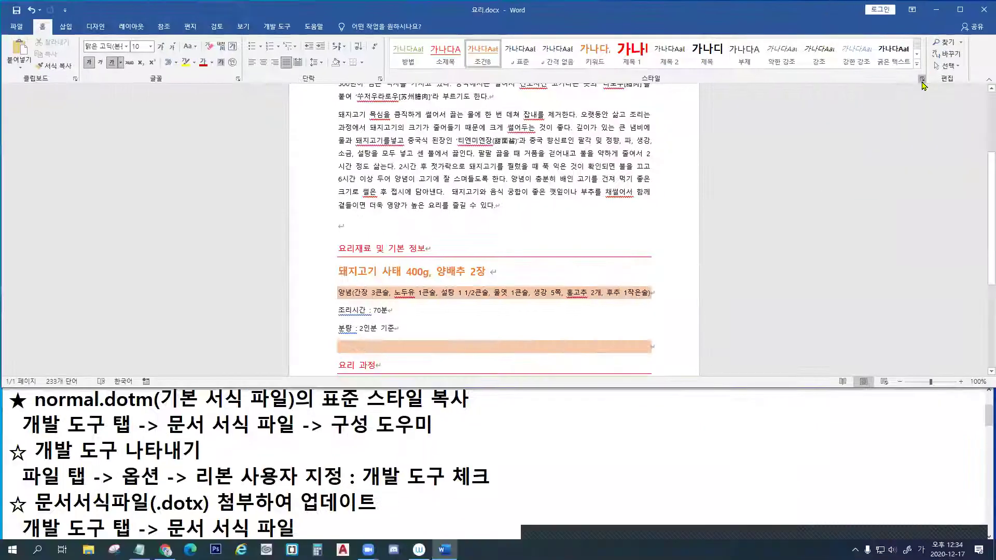
Show the full 스타일 list and check the delete option offered for the 양념 style
{"action": "left_click", "coordinate": [848, 158]}
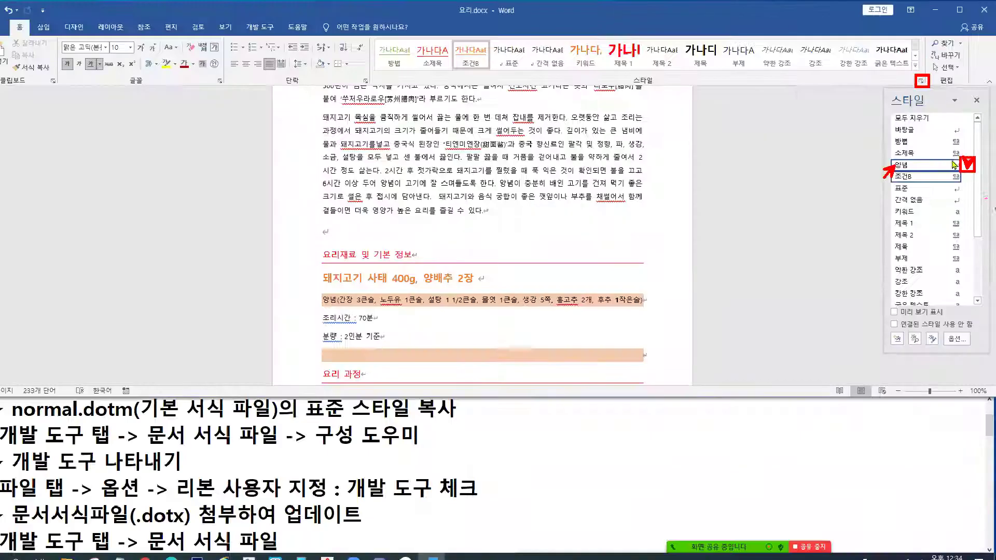
{"action": "left_click", "coordinate": [940, 314]}
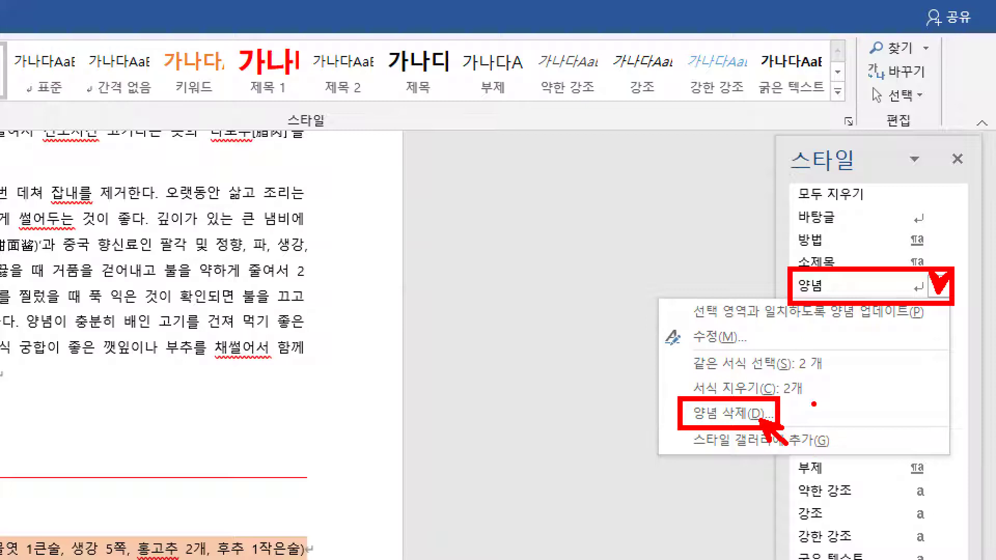
{"action": "key", "text": "Escape"}
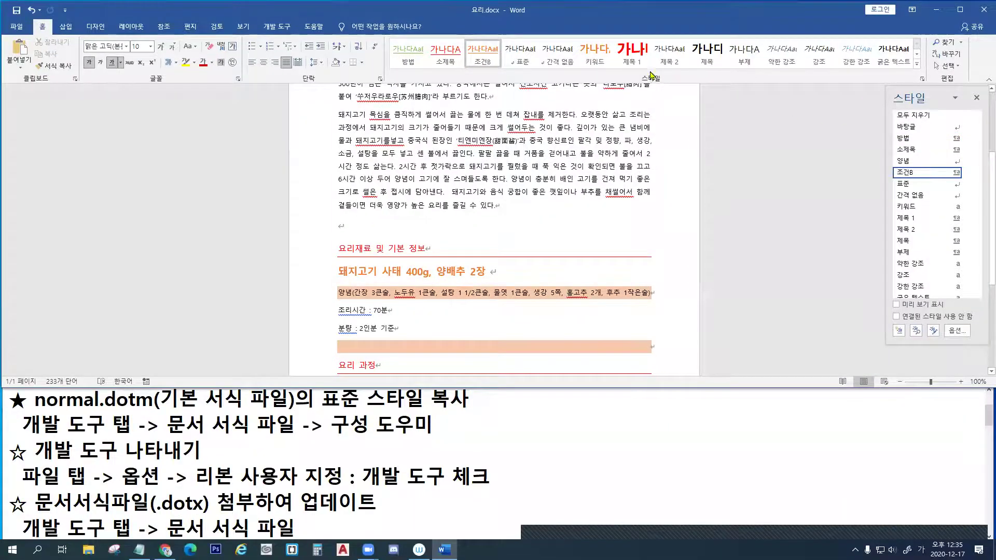
Examine the options for selecting same-format text and modifying styles on the 제목 1 and 키워드 gallery styles
{"action": "right_click", "coordinate": [632, 52]}
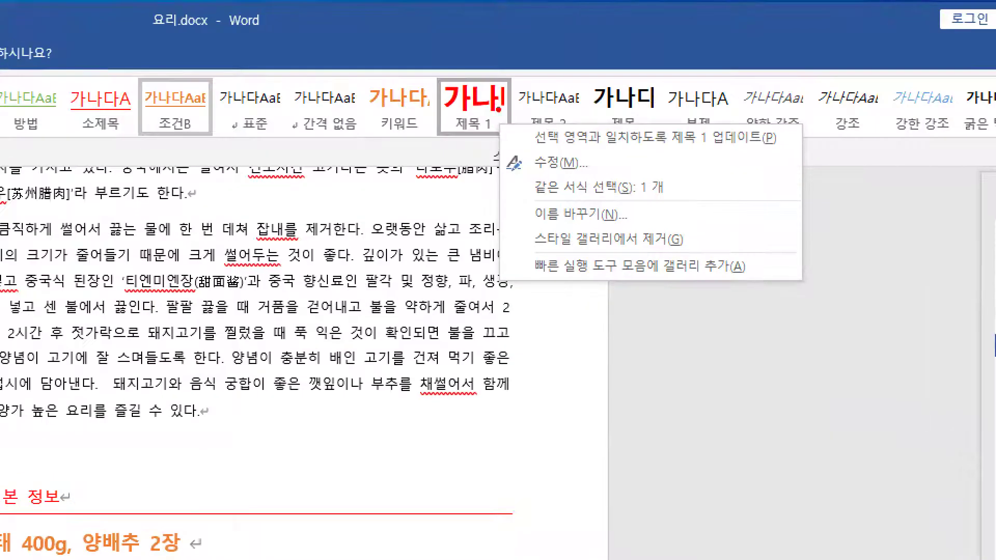
{"action": "left_click_drag", "start_coordinate": [499, 96], "coordinate": [518, 114]}
{"action": "mouse_move", "coordinate": [521, 154]}
{"action": "left_mouse_down"}
{"action": "mouse_move", "coordinate": [654, 179]}
{"action": "mouse_move", "coordinate": [676, 202]}
{"action": "left_mouse_up"}
{"action": "left_click_drag", "start_coordinate": [664, 206], "coordinate": [680, 220]}
{"action": "left_click_drag", "start_coordinate": [568, 104], "coordinate": [585, 123]}
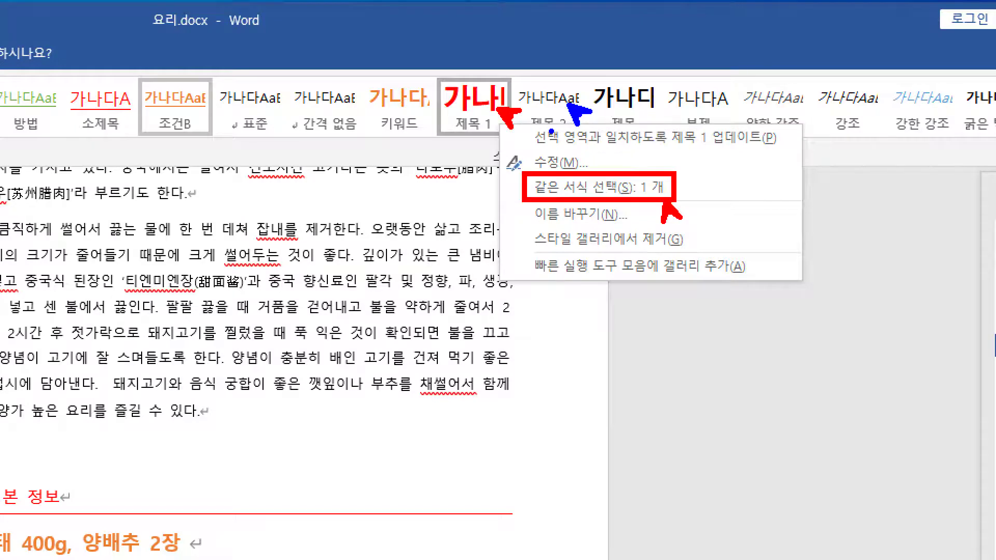
{"action": "key", "text": "Escape"}
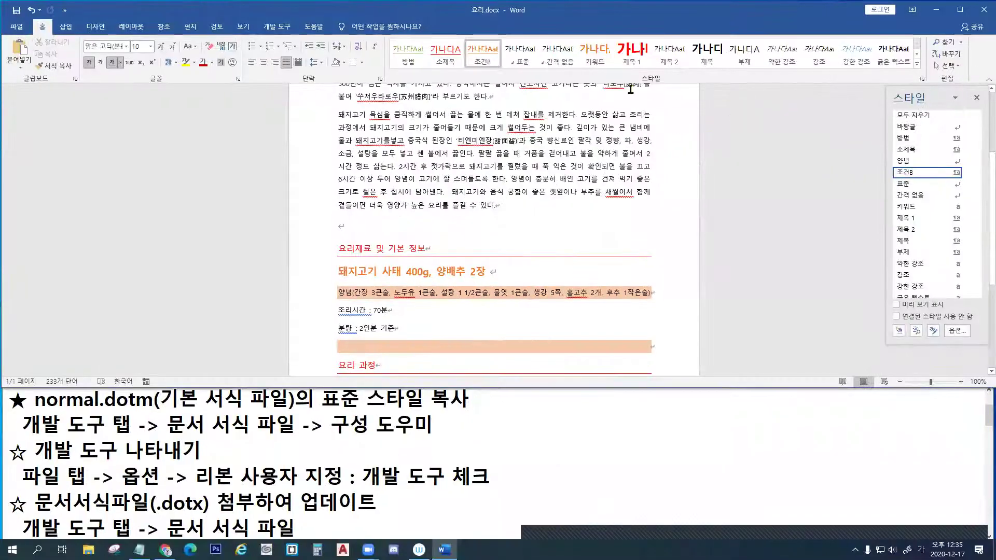
{"action": "right_click", "coordinate": [597, 62]}
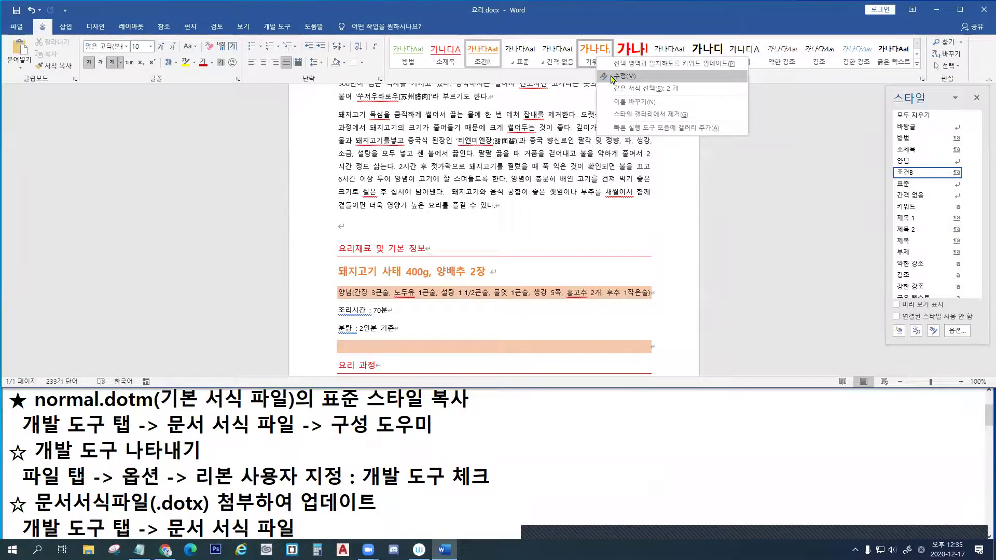
{"action": "key", "text": "ctrl+1"}
{"action": "left_click_drag", "start_coordinate": [455, 107], "coordinate": [437, 122]}
{"action": "left_click_drag", "start_coordinate": [496, 167], "coordinate": [485, 189]}
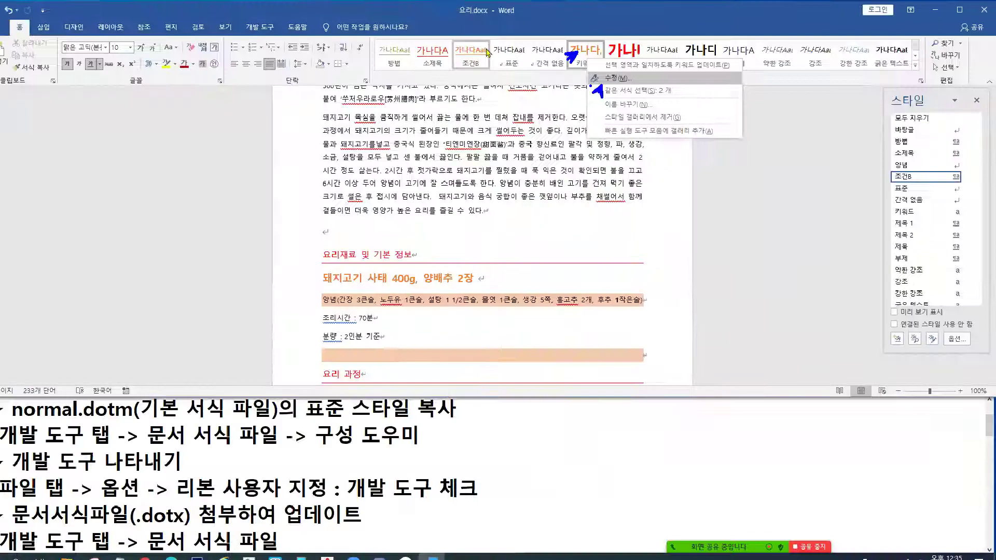
View the 문서 서식 파일 settings of the document, then dismiss them and the 스타일 list
{"action": "left_click", "coordinate": [277, 26]}
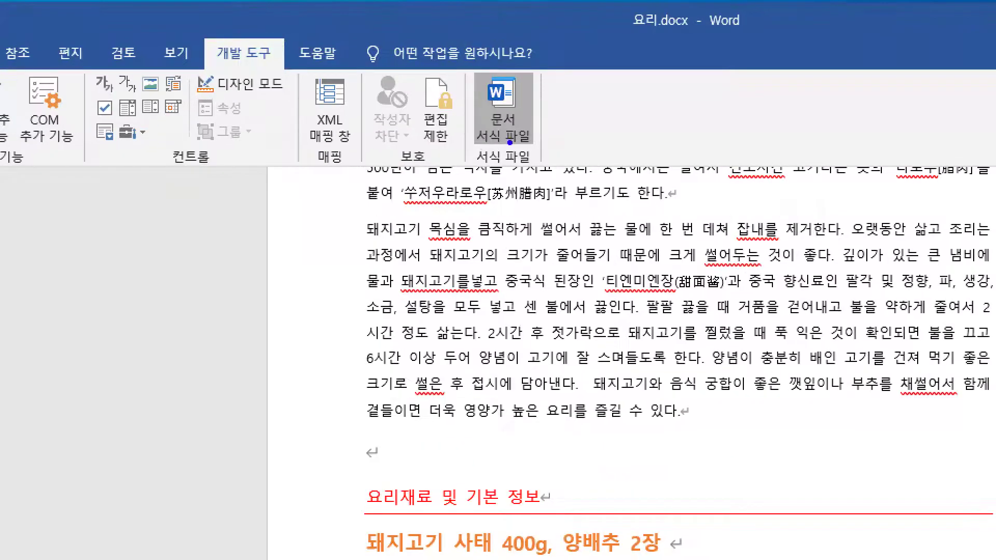
{"action": "left_click", "coordinate": [407, 71]}
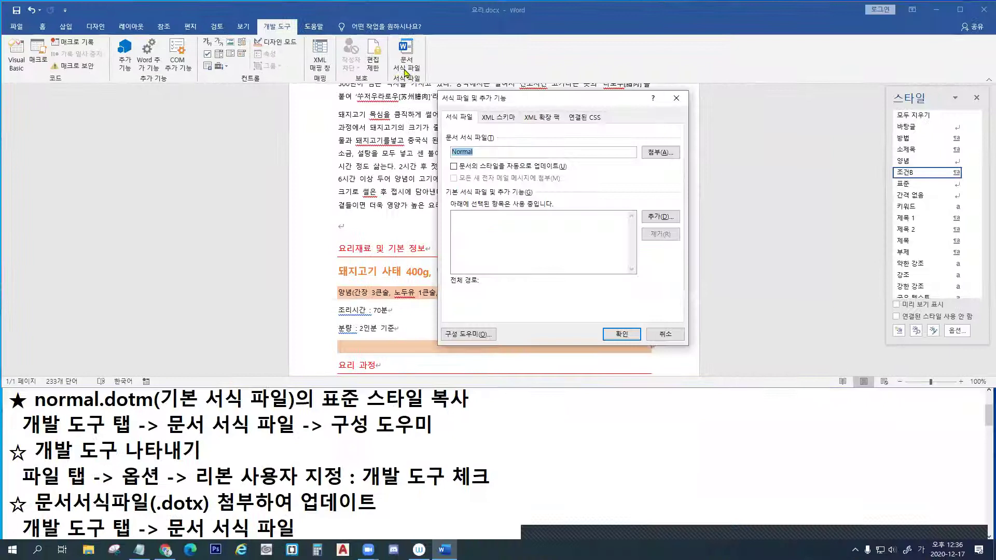
{"action": "left_click", "coordinate": [681, 107]}
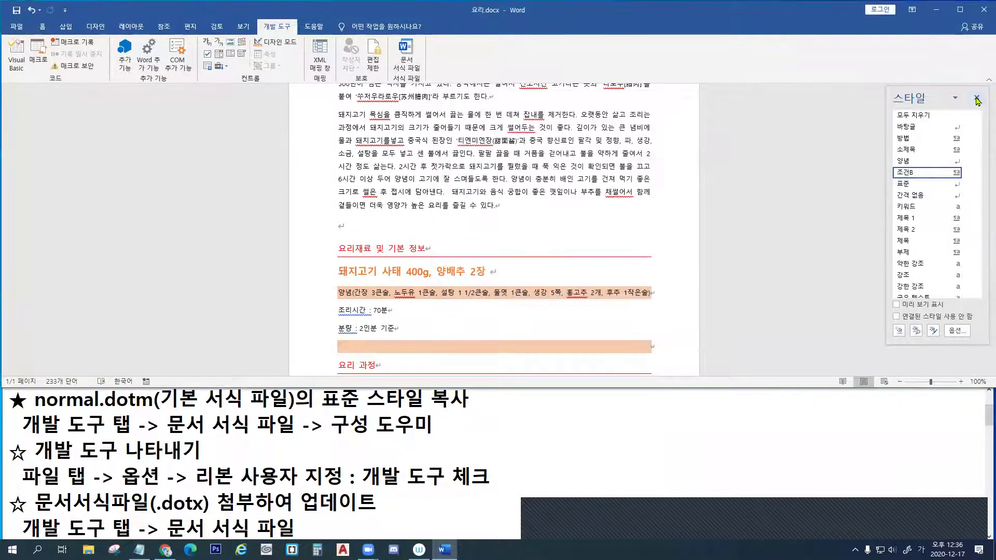
{"action": "left_click", "coordinate": [977, 99]}
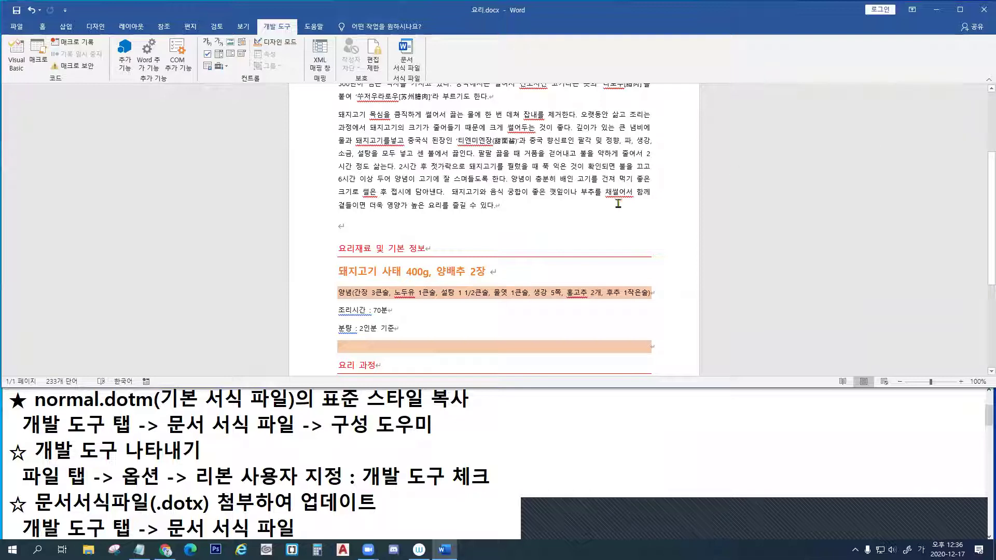
Close 요리.docx without saving the changes
{"action": "left_click", "coordinate": [605, 197]}
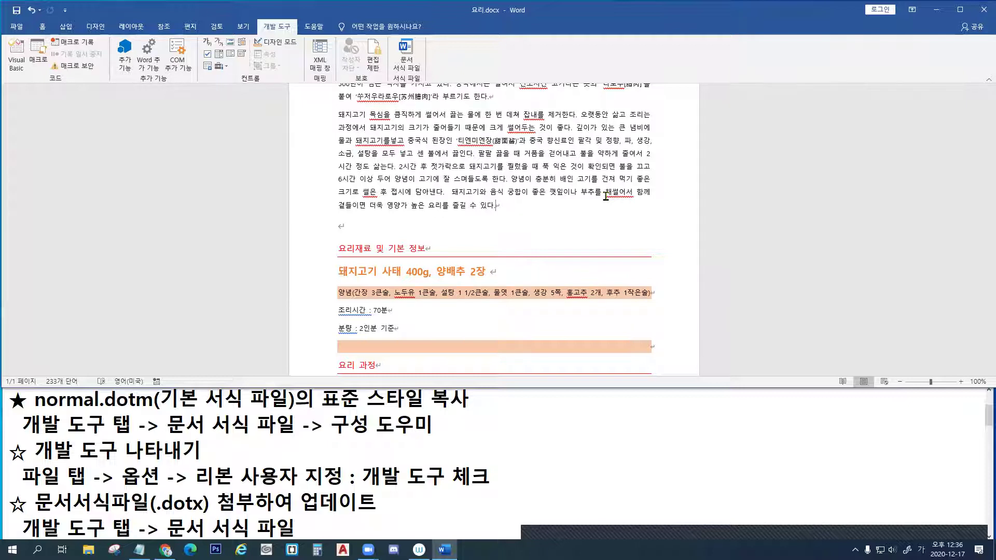
{"action": "left_click", "coordinate": [17, 27]}
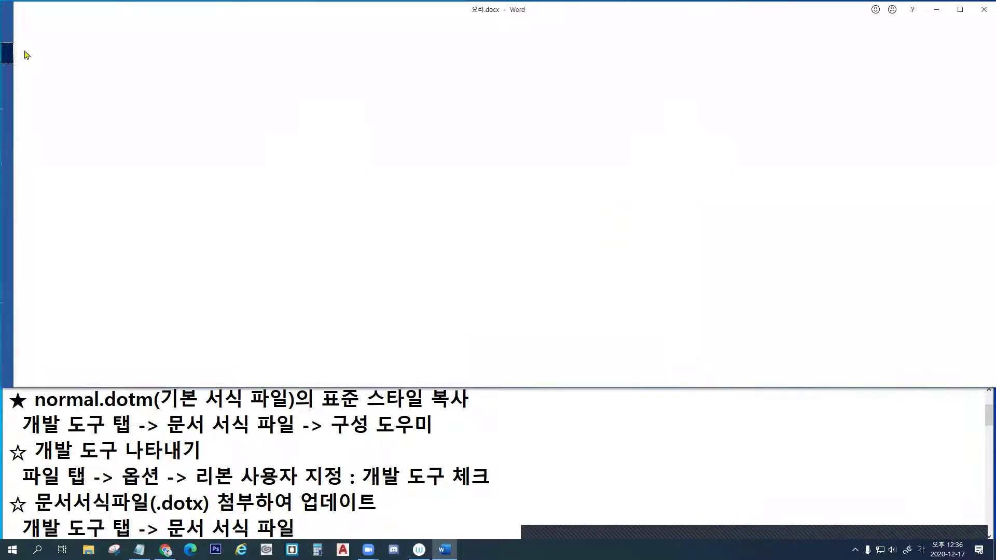
{"action": "left_click", "coordinate": [34, 278]}
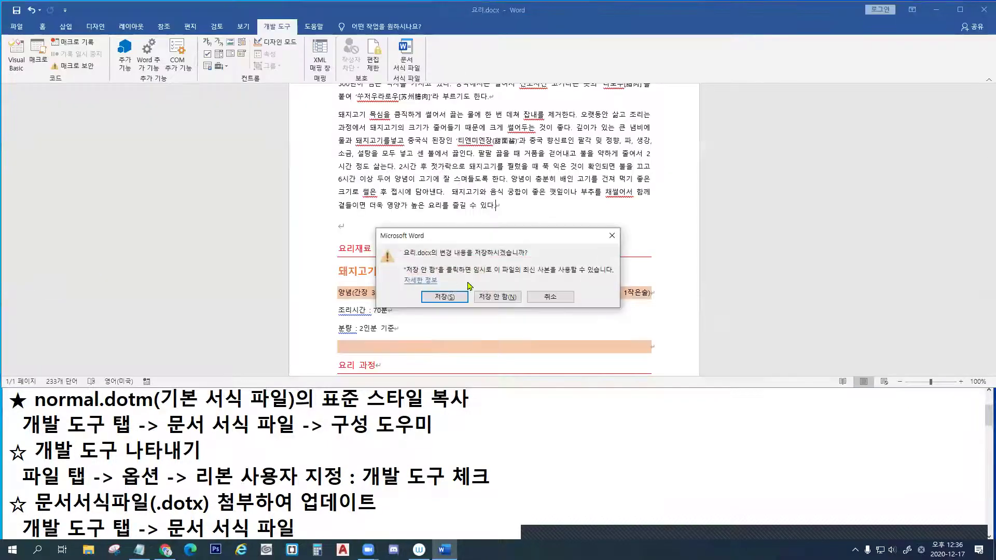
{"action": "left_click", "coordinate": [497, 296]}
Open 인증서.docx from the Chapter 2 folder and enable editing for it
{"action": "left_click", "coordinate": [16, 26]}
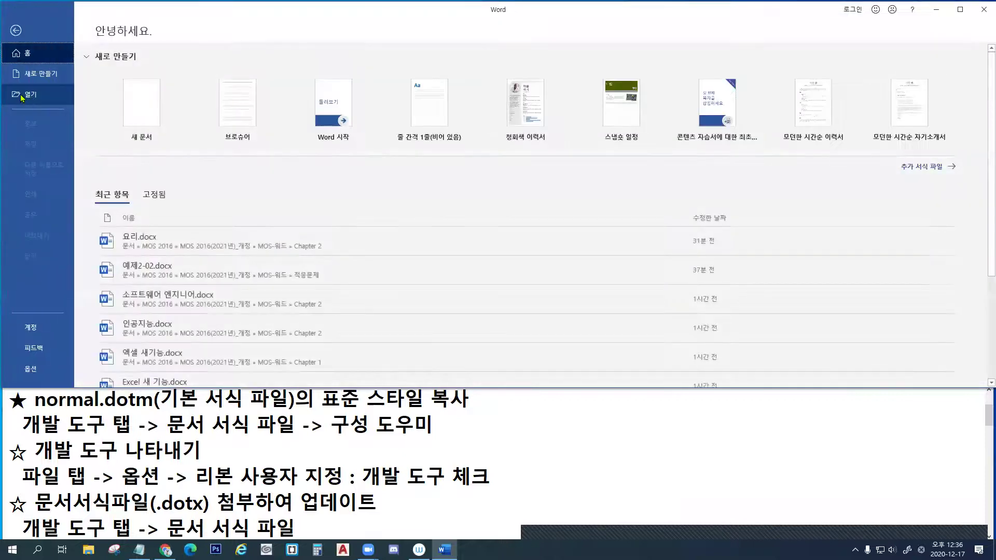
{"action": "left_click", "coordinate": [22, 97]}
{"action": "left_click", "coordinate": [143, 180]}
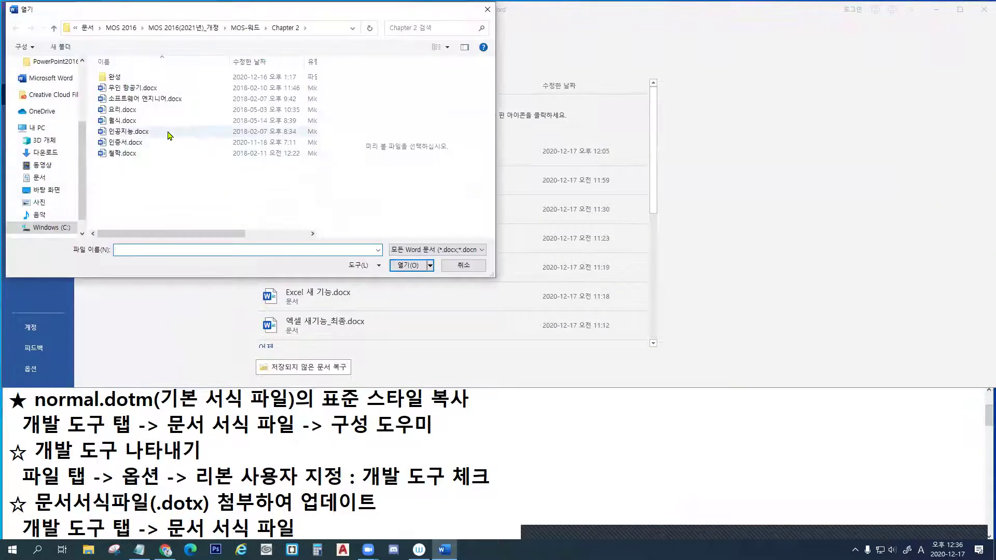
{"action": "left_click", "coordinate": [146, 142]}
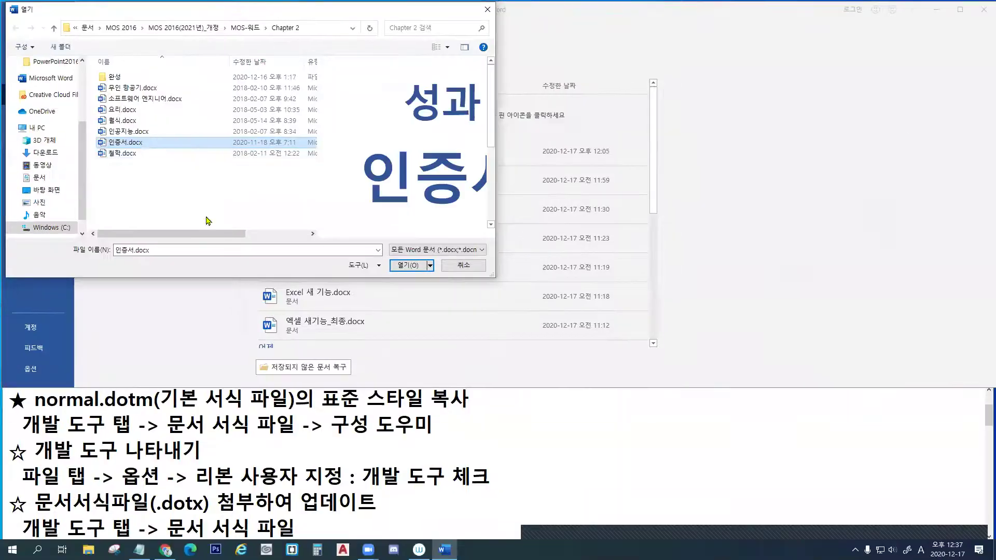
{"action": "double_click", "coordinate": [133, 145]}
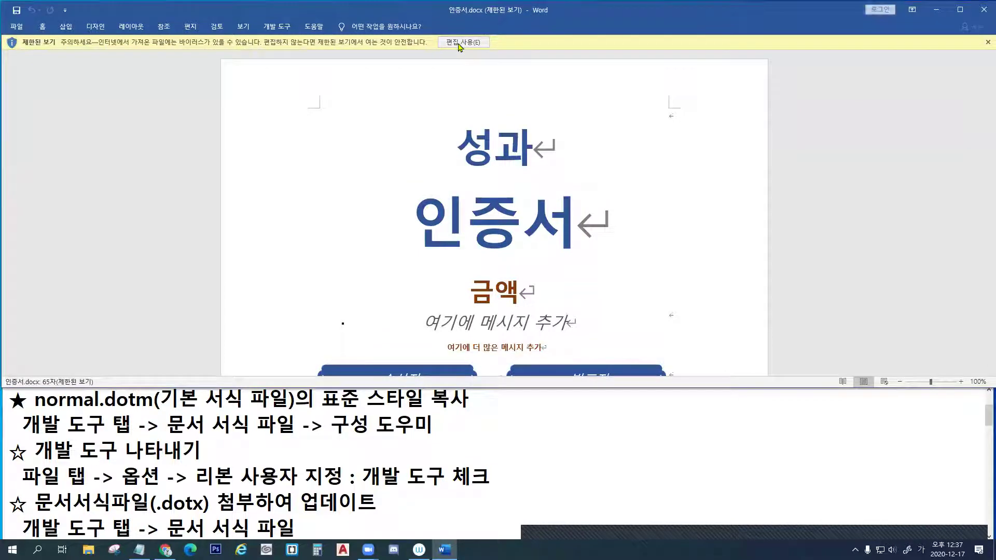
{"action": "left_click", "coordinate": [459, 44]}
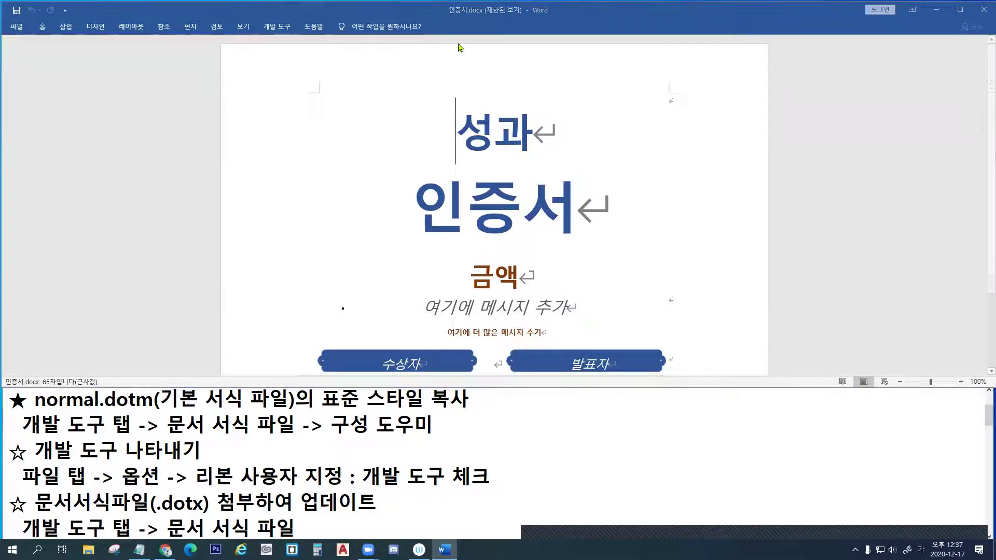
Apply the built-in 복사 금지 1 watermark to the certificate
{"action": "left_click", "coordinate": [95, 29]}
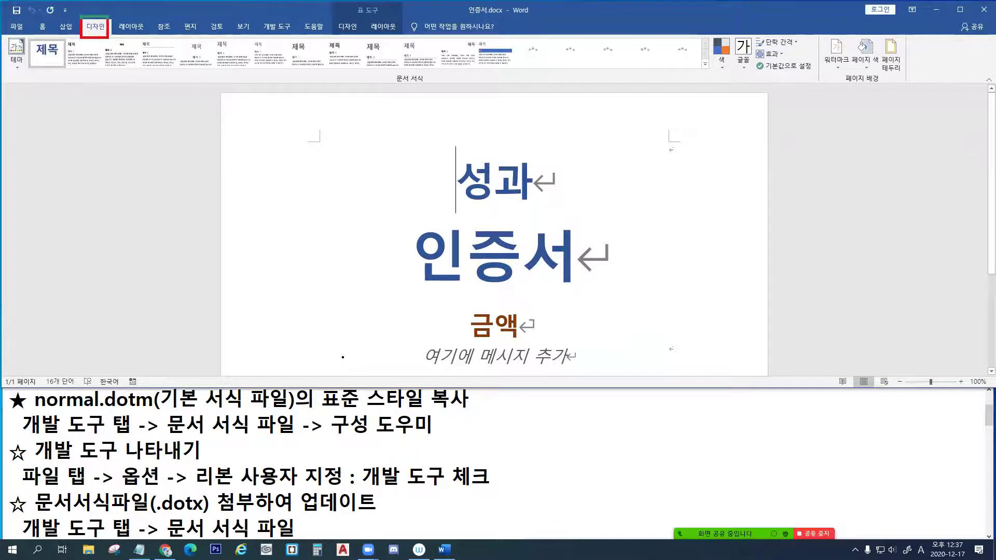
{"action": "left_click_drag", "start_coordinate": [818, 35], "coordinate": [907, 85]}
{"action": "left_click_drag", "start_coordinate": [910, 128], "coordinate": [885, 84]}
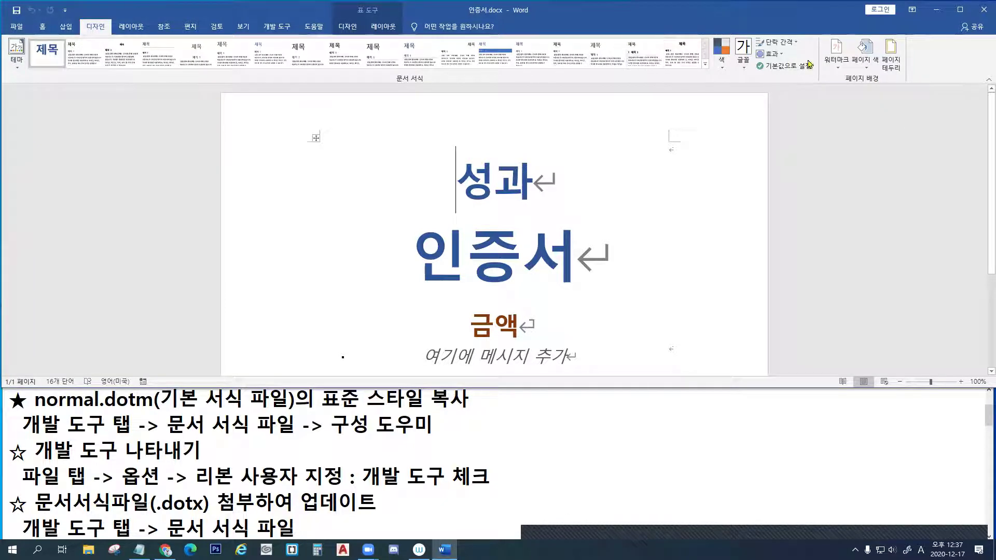
{"action": "left_click", "coordinate": [835, 63]}
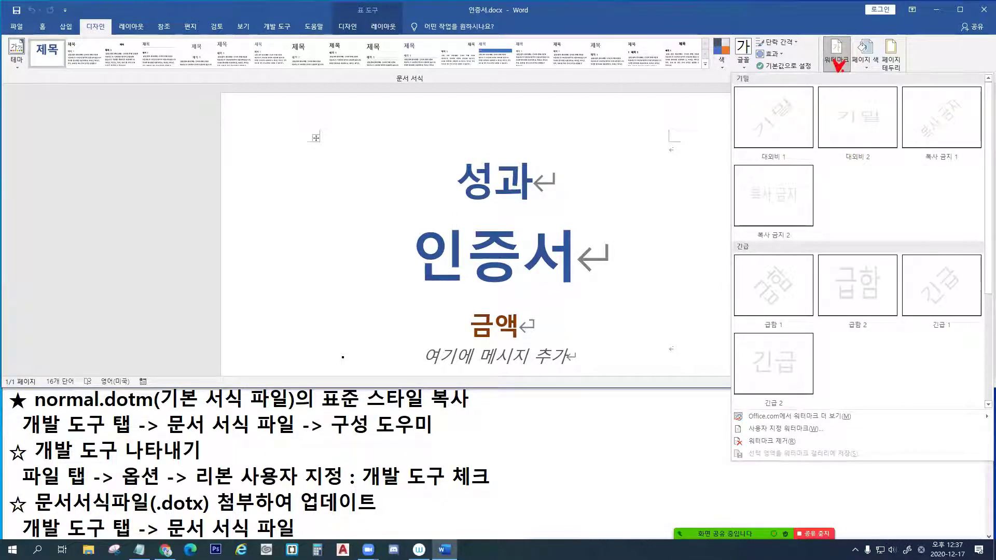
{"action": "left_click", "coordinate": [837, 65]}
{"action": "left_click", "coordinate": [837, 64]}
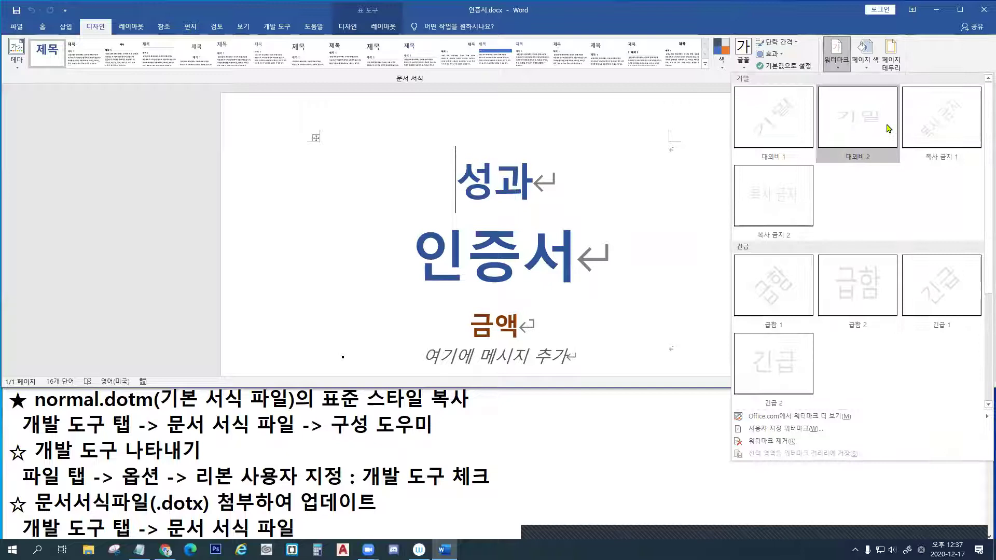
{"action": "left_click", "coordinate": [949, 130]}
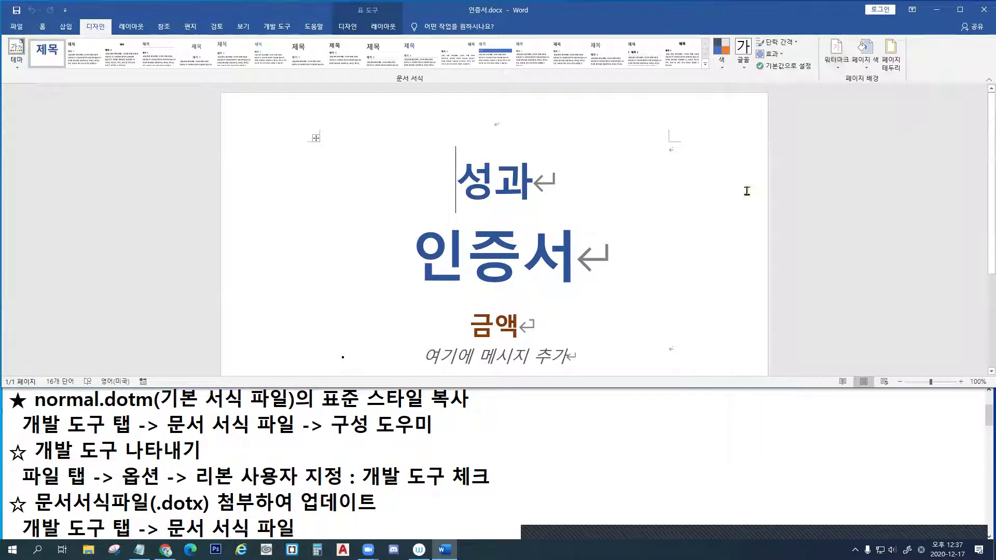
Maximize the document window and view the available page colors, then dismiss the palette
{"action": "double_click", "coordinate": [704, 13]}
{"action": "left_click", "coordinate": [863, 51]}
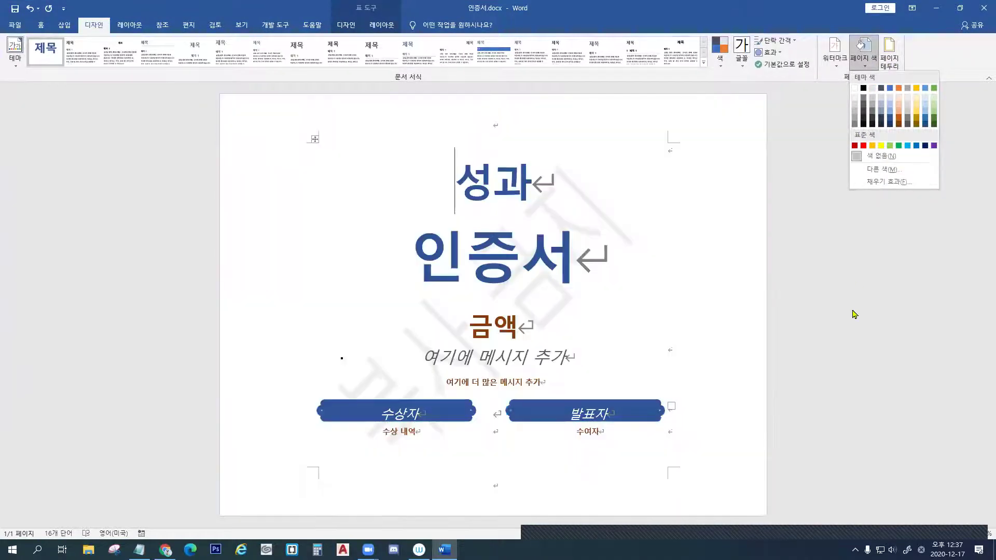
{"action": "left_click", "coordinate": [852, 267]}
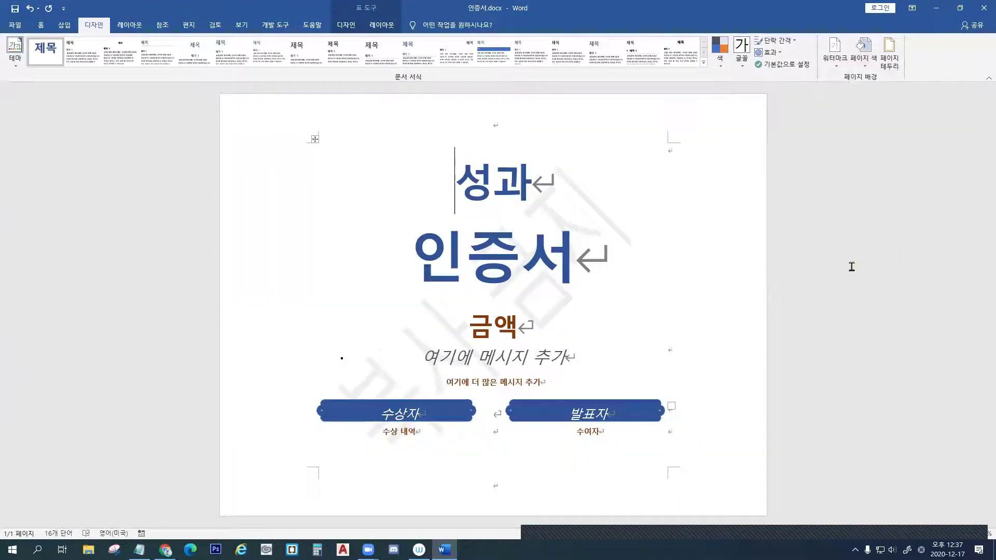
Examine the custom watermark settings with the text watermark option enabled, then cancel the dialog
{"action": "left_click", "coordinate": [840, 68]}
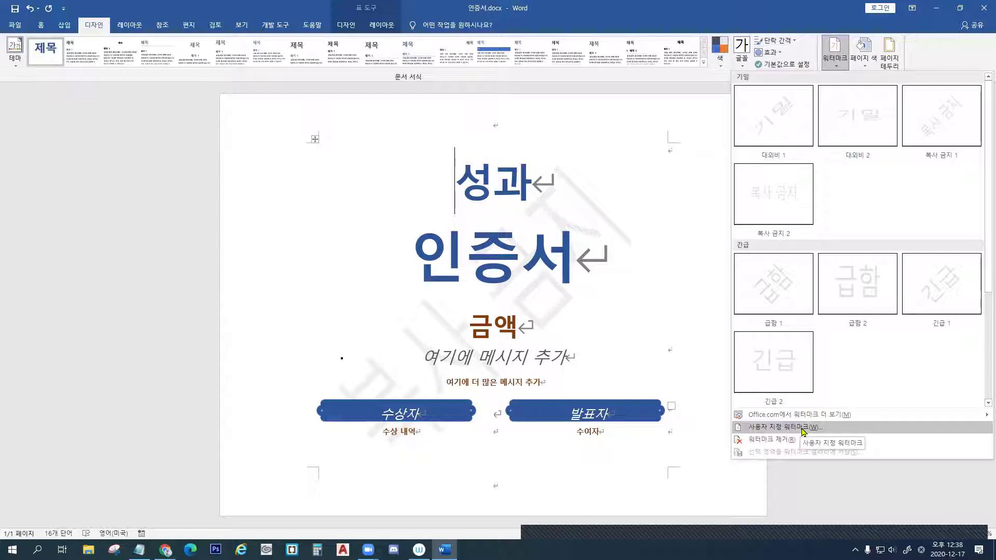
{"action": "left_click_drag", "start_coordinate": [81, 15], "coordinate": [111, 35]}
{"action": "left_click", "coordinate": [841, 78]}
{"action": "left_click_drag", "start_coordinate": [801, 432], "coordinate": [811, 439]}
{"action": "key", "text": "Escape"}
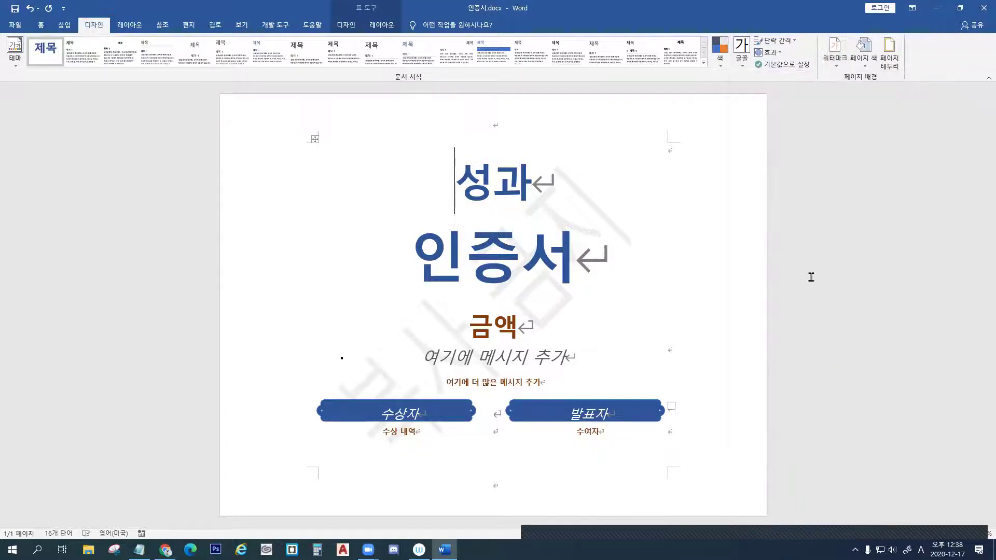
{"action": "left_click", "coordinate": [836, 61]}
{"action": "left_click", "coordinate": [788, 427]}
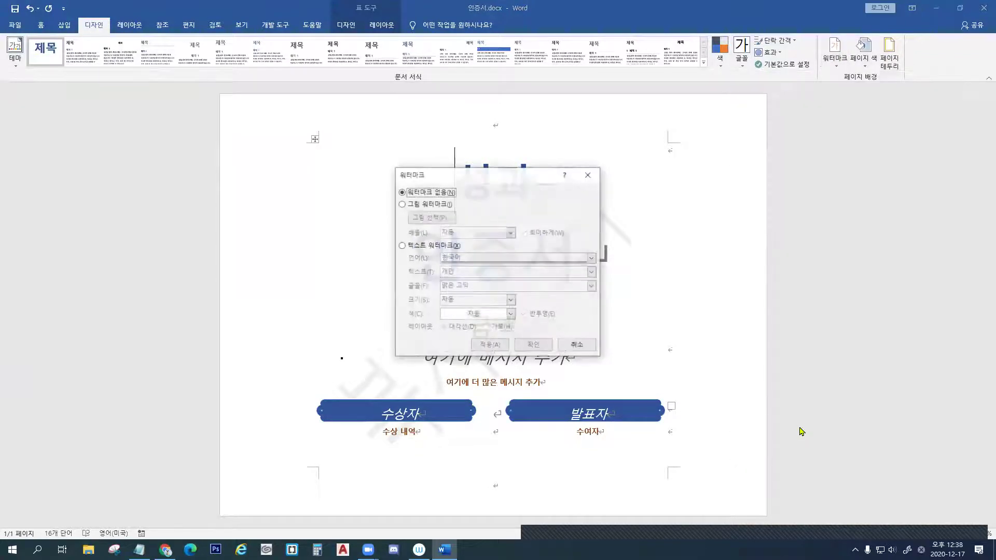
{"action": "left_click", "coordinate": [402, 245]}
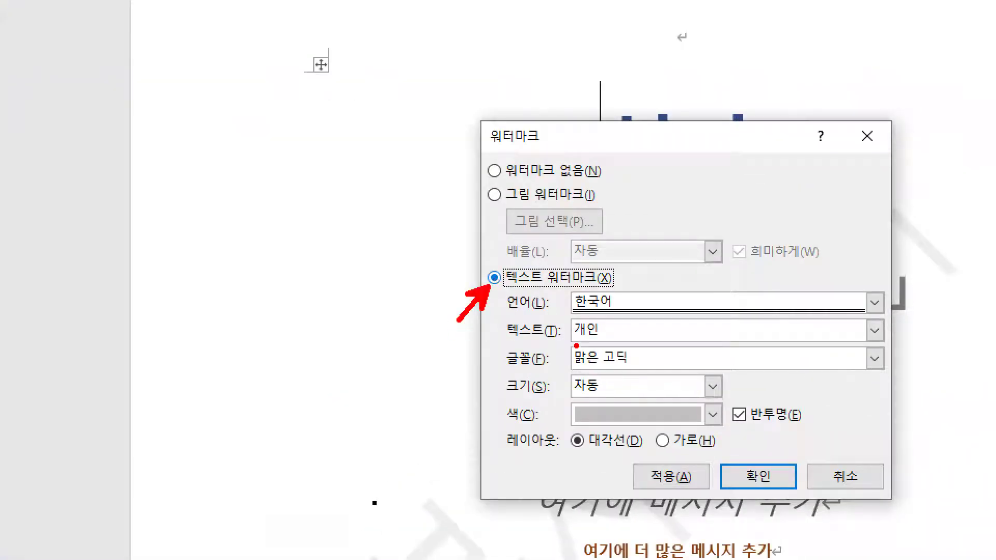
{"action": "left_click_drag", "start_coordinate": [573, 329], "coordinate": [600, 330]}
{"action": "key", "text": "Escape"}
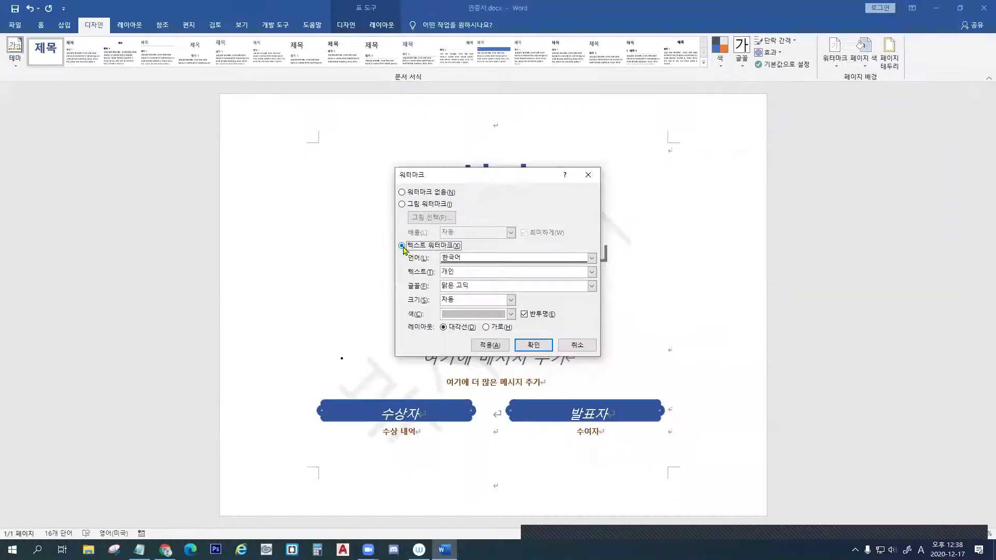
{"action": "key", "text": "Escape"}
Check which text in the certificate can be selected by selecting the title words 성과 and 인증서 in turn
{"action": "double_click", "coordinate": [503, 245]}
{"action": "double_click", "coordinate": [499, 188]}
{"action": "double_click", "coordinate": [499, 257]}
{"action": "left_click_drag", "start_coordinate": [490, 275], "coordinate": [470, 306]}
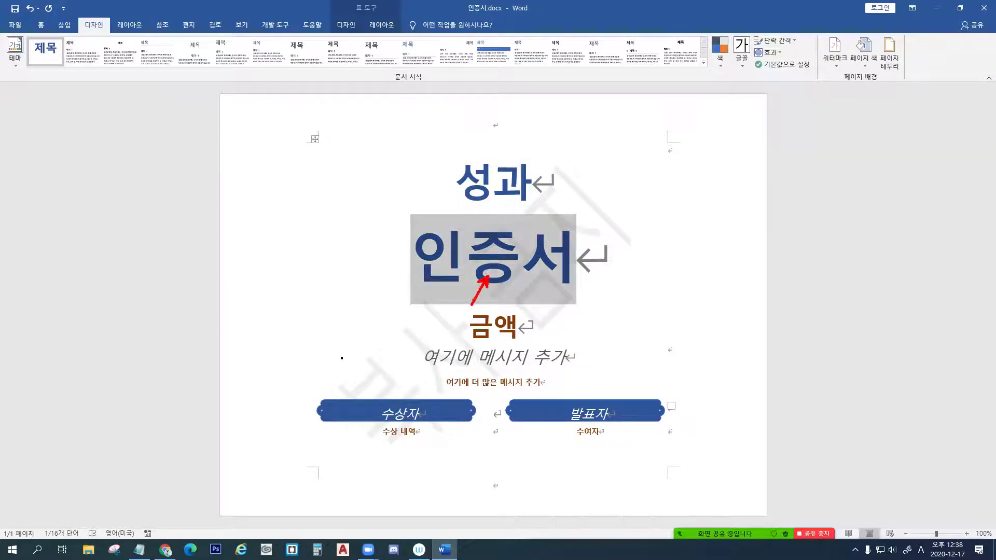
{"action": "left_click_drag", "start_coordinate": [411, 216], "coordinate": [579, 308]}
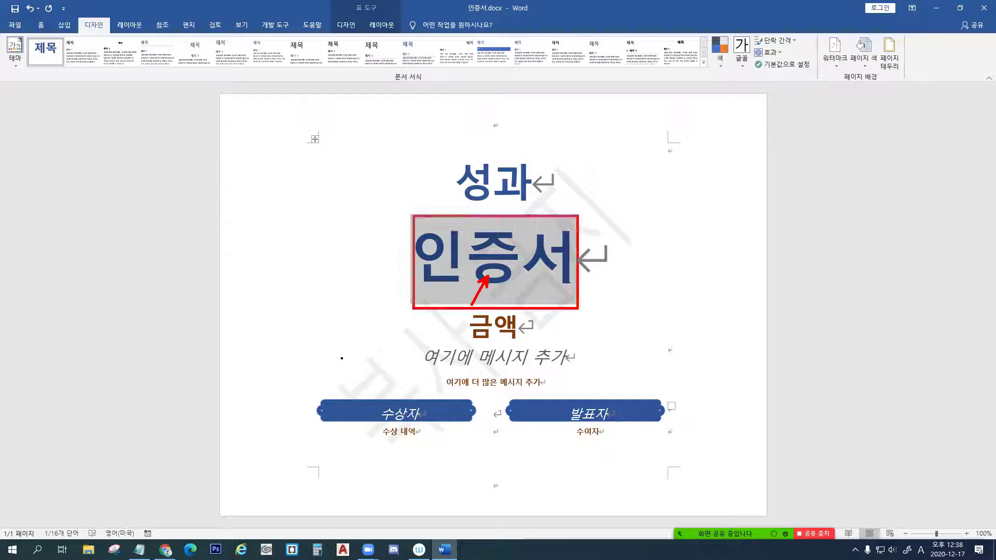
{"action": "key", "text": "Escape"}
{"action": "double_click", "coordinate": [493, 182]}
{"action": "double_click", "coordinate": [511, 262]}
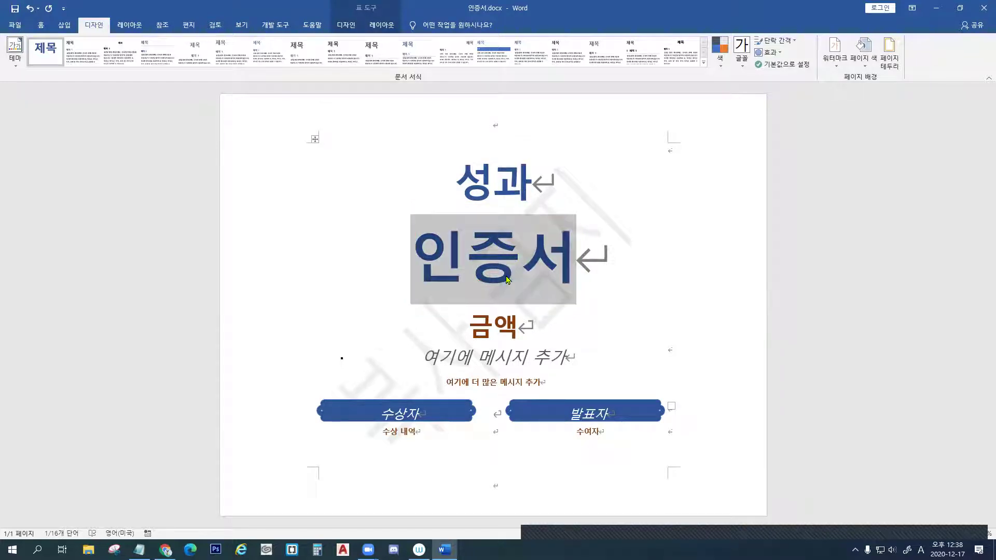
Replace the watermark with a custom text watermark reading 세종물산
{"action": "left_click", "coordinate": [835, 57]}
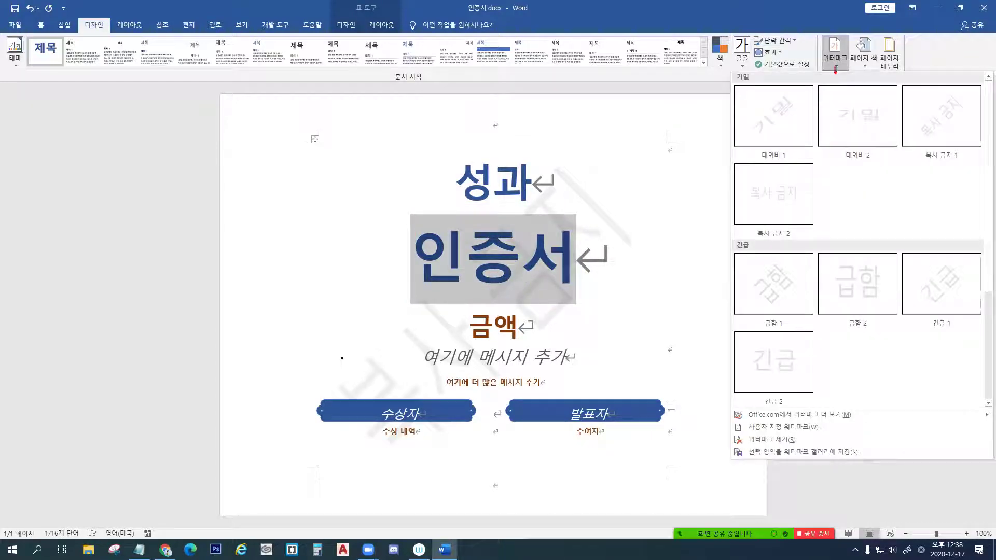
{"action": "left_click_drag", "start_coordinate": [831, 60], "coordinate": [841, 61]}
{"action": "left_click", "coordinate": [834, 51]}
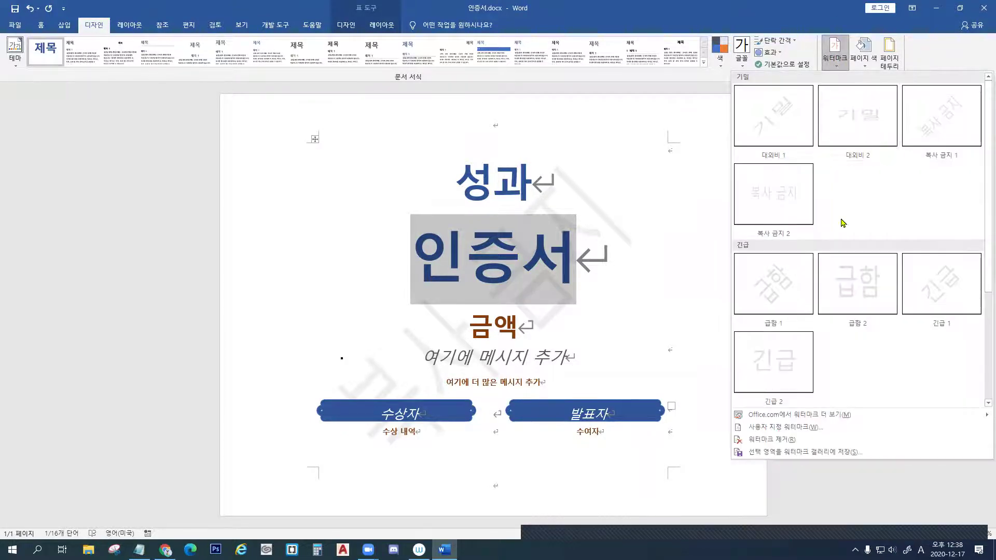
{"action": "left_click", "coordinate": [784, 427]}
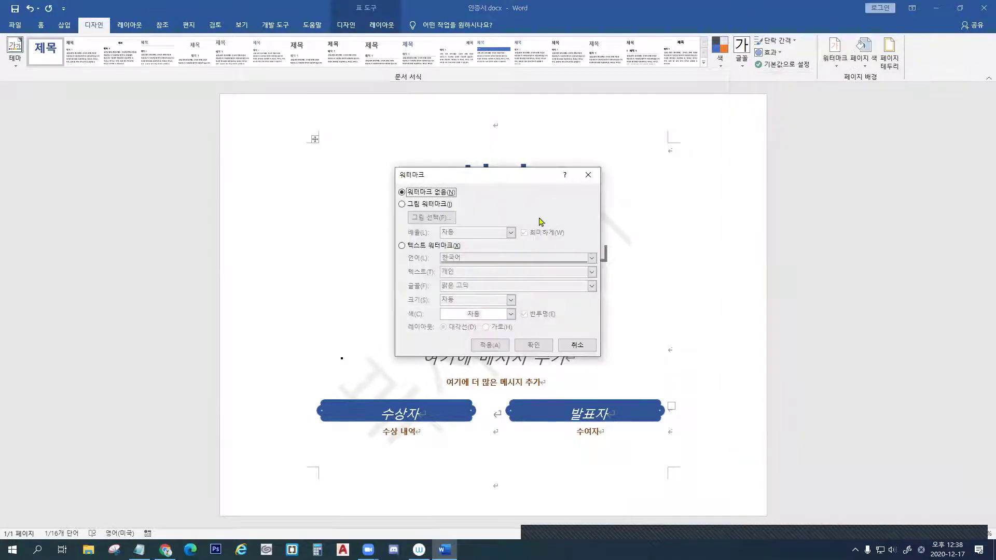
{"action": "left_click", "coordinate": [608, 258]}
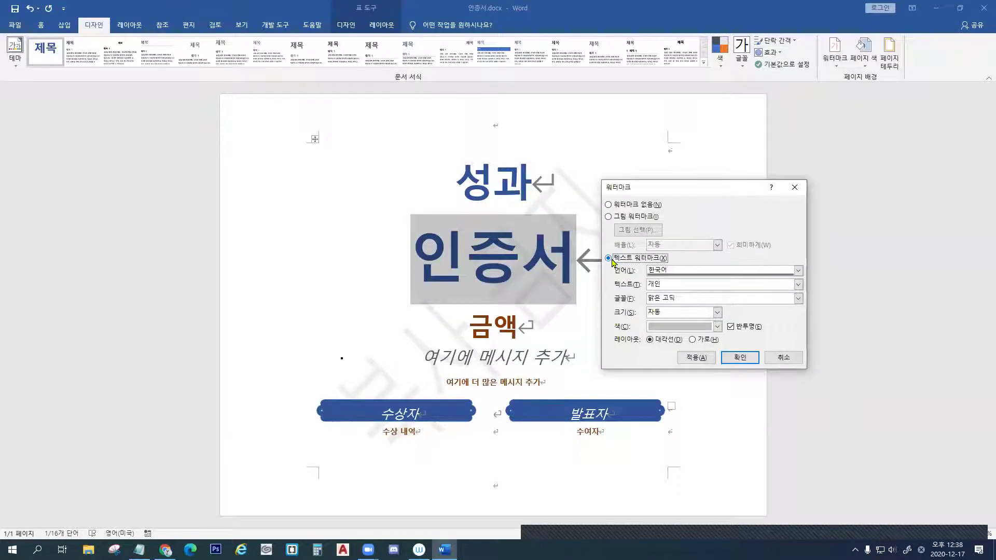
{"action": "left_click", "coordinate": [673, 288]}
{"action": "type", "text": "ㅌ"}
{"action": "key", "text": "Hangul"}
{"action": "key", "text": "BackSpace"}
{"action": "type", "text": "세종올사"}
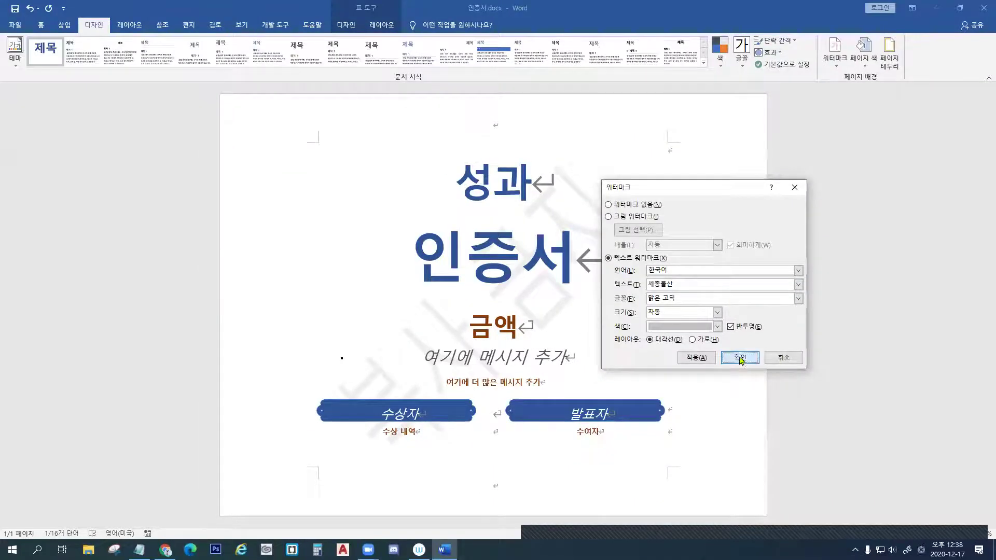
{"action": "left_click", "coordinate": [740, 358]}
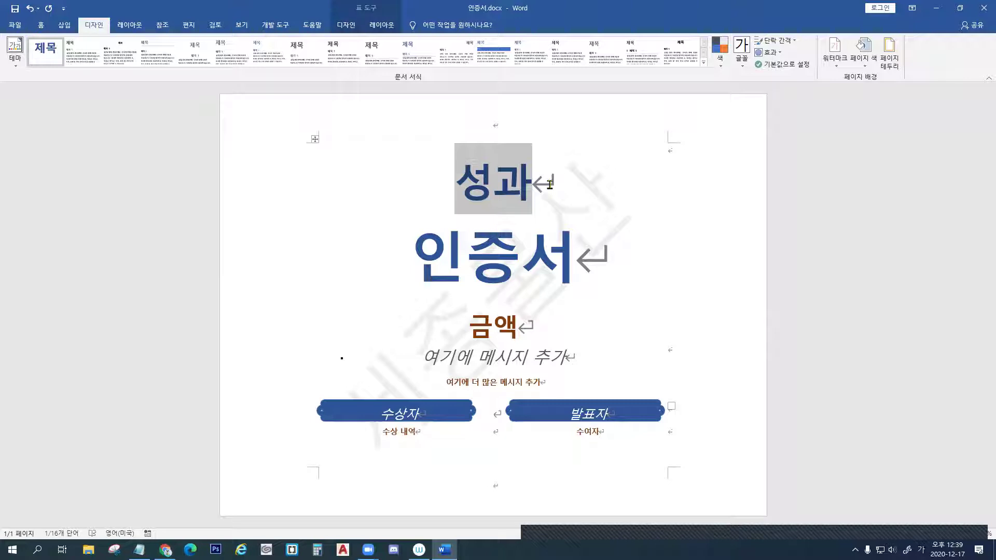
Set the page color to a custom RGB color with red 255, green 242 and blue 204
{"action": "left_click", "coordinate": [862, 52]}
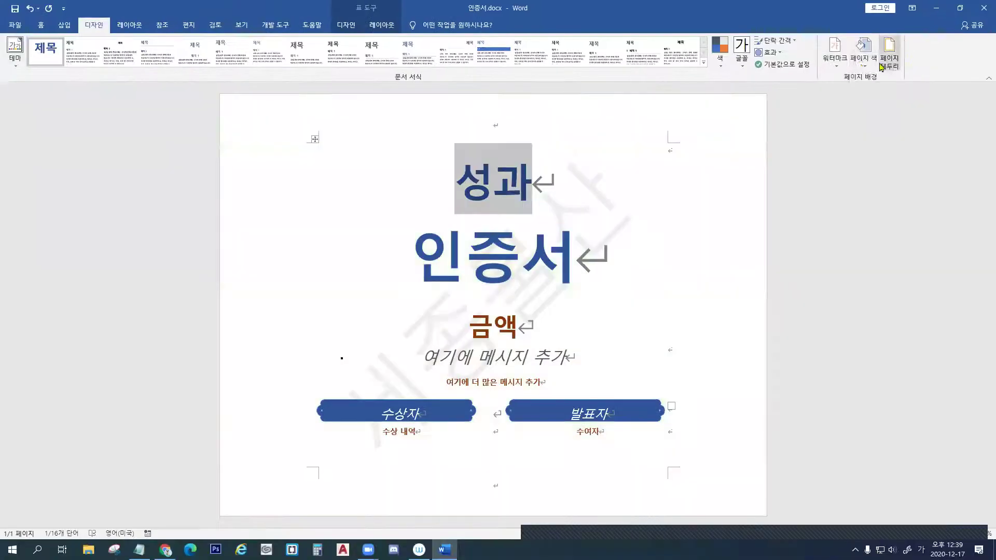
{"action": "left_click", "coordinate": [730, 129]}
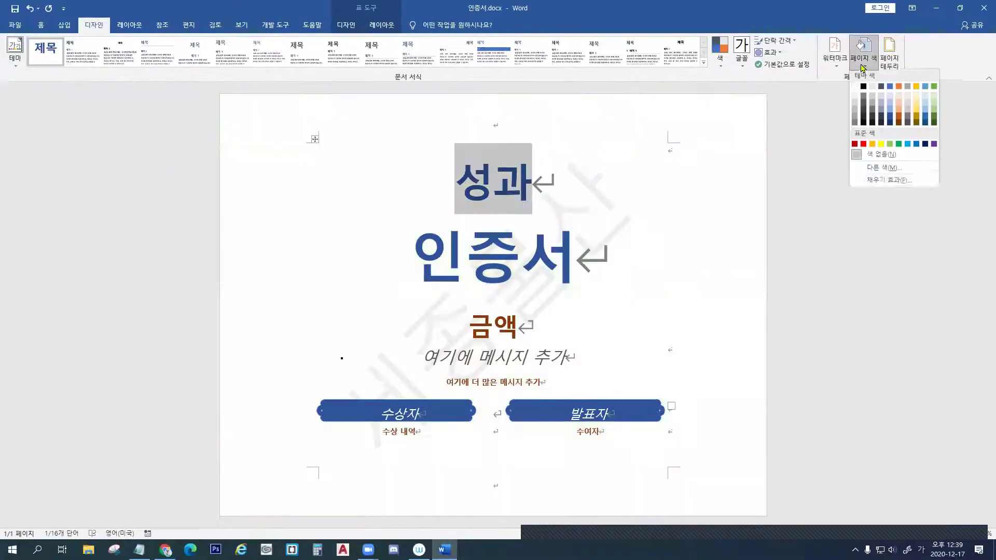
{"action": "left_click", "coordinate": [761, 342]}
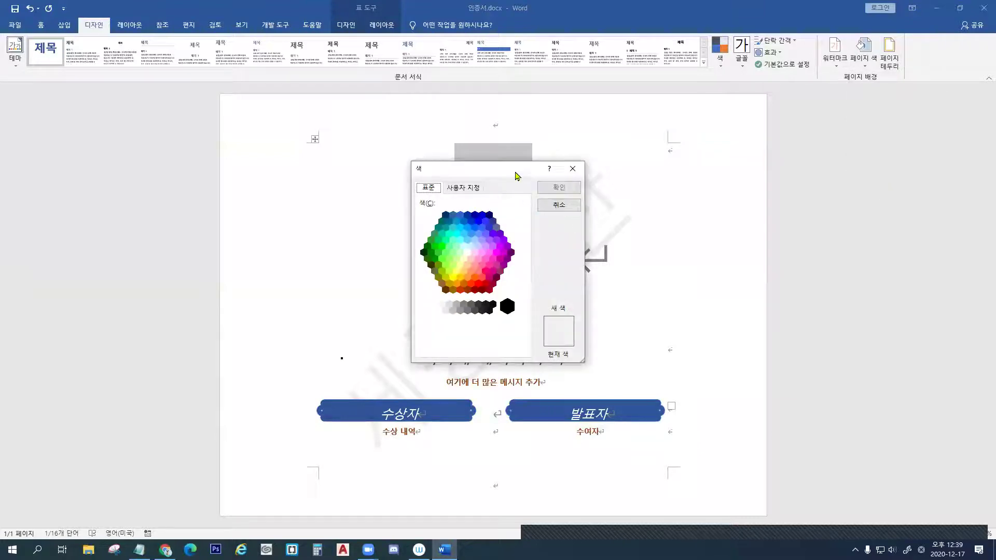
{"action": "left_click", "coordinate": [721, 149]}
{"action": "left_click", "coordinate": [683, 151]}
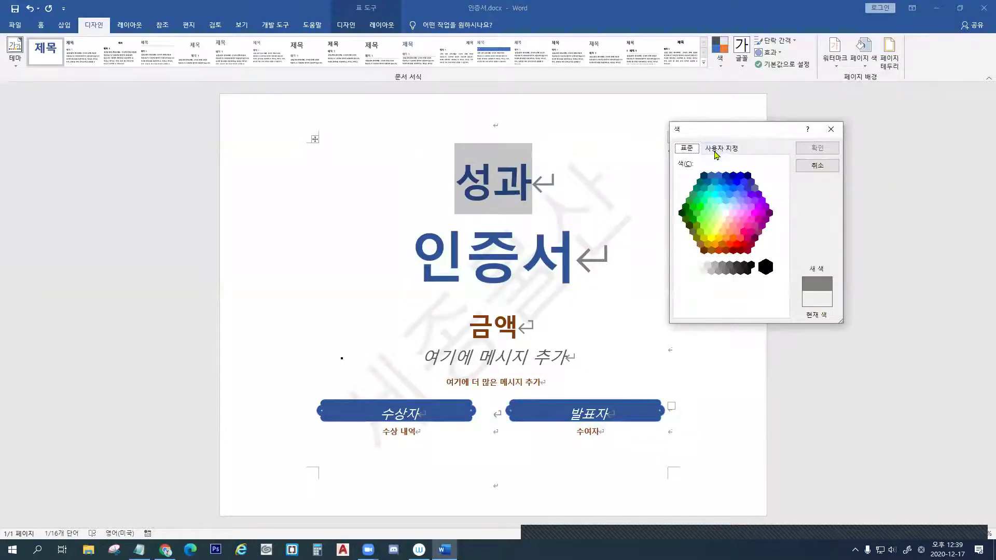
{"action": "left_click", "coordinate": [718, 153]}
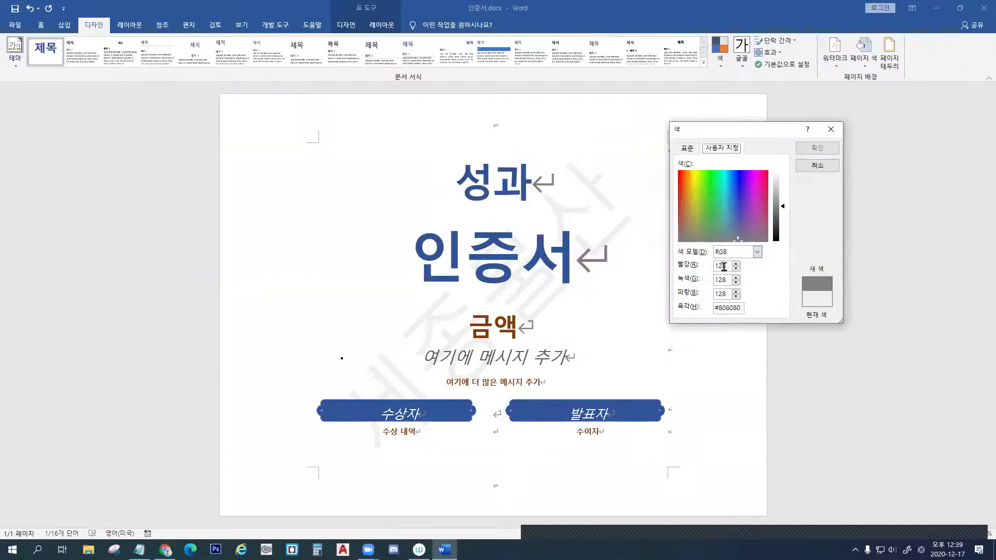
{"action": "double_click", "coordinate": [599, 413]}
{"action": "type", "text": "255"}
{"action": "double_click", "coordinate": [720, 281]}
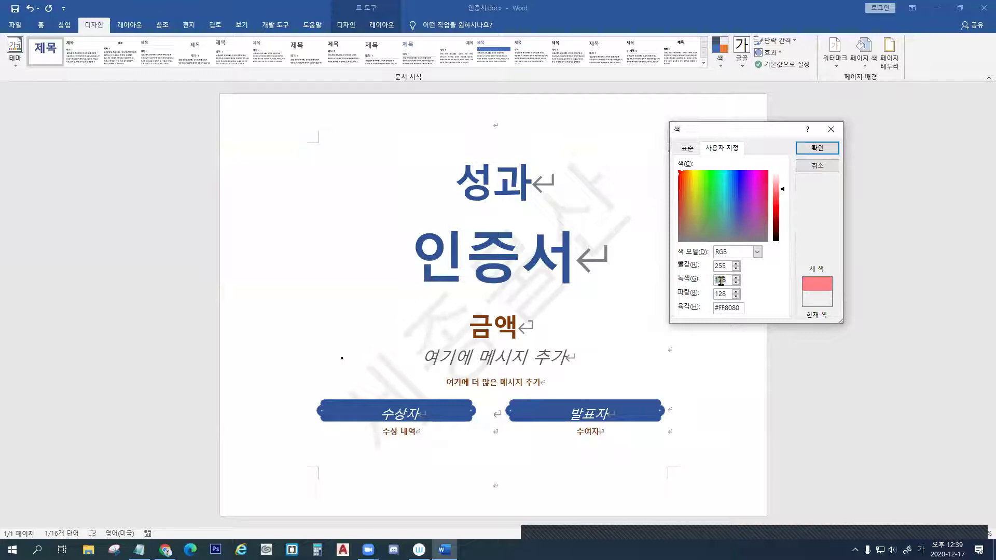
{"action": "type", "text": "242"}
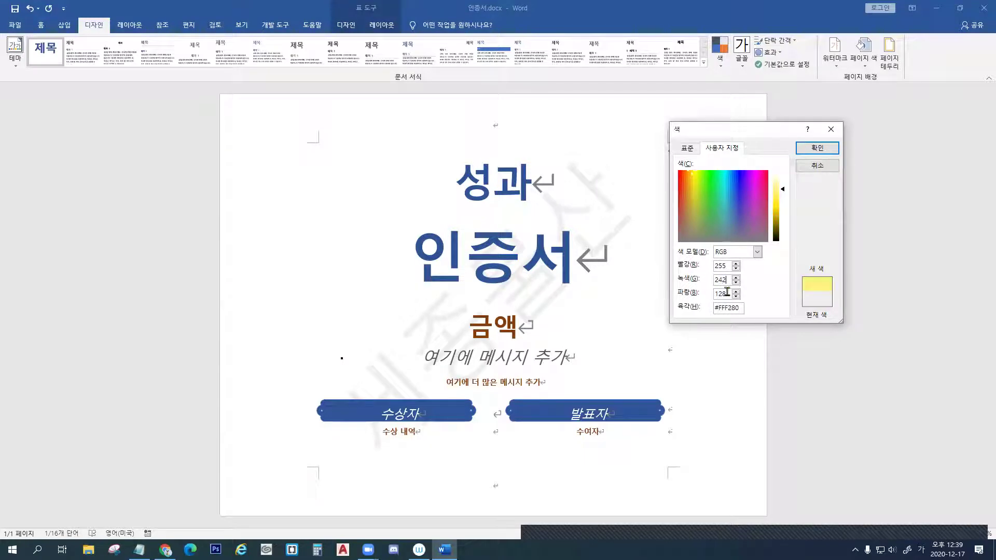
{"action": "double_click", "coordinate": [721, 294]}
{"action": "type", "text": "2054"}
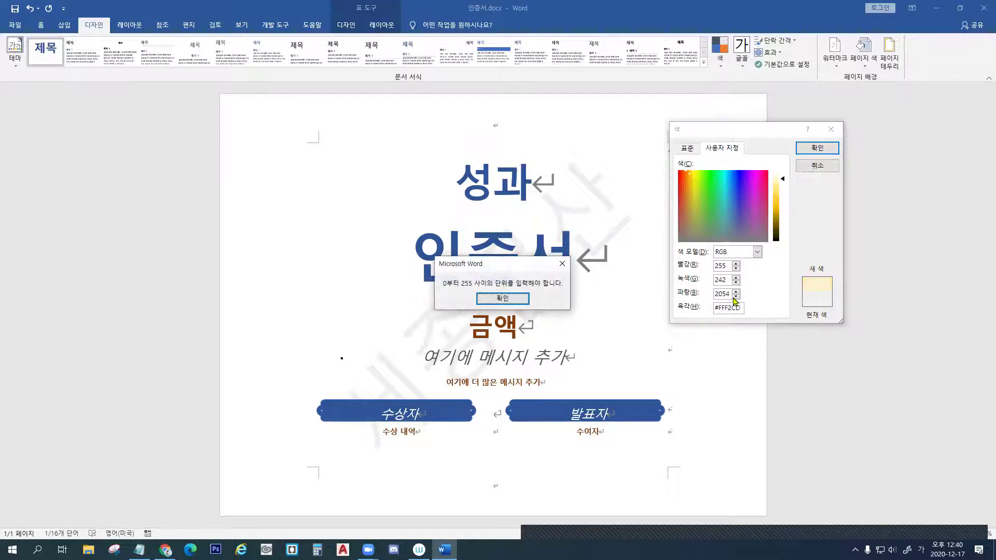
{"action": "key", "text": "Return"}
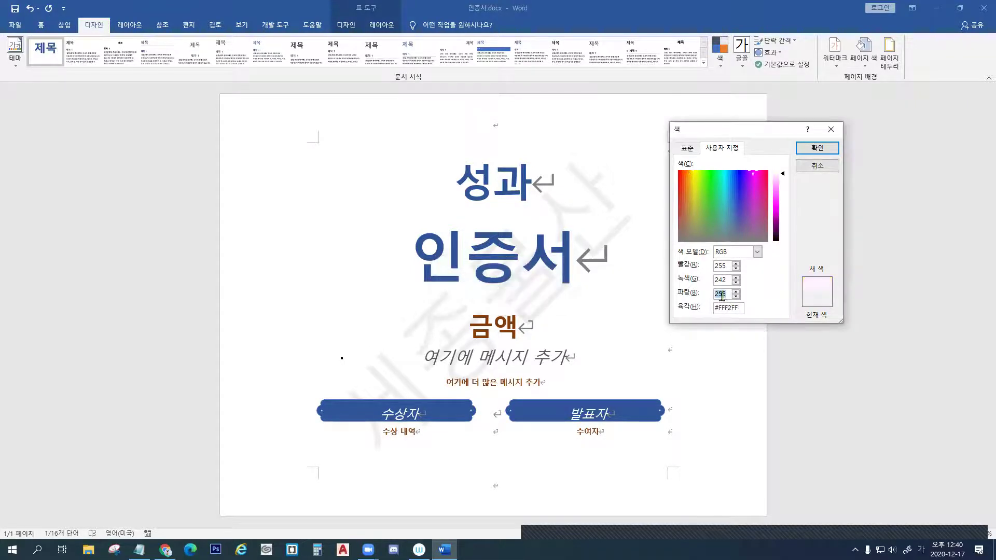
{"action": "type", "text": "204"}
{"action": "left_click", "coordinate": [639, 84]}
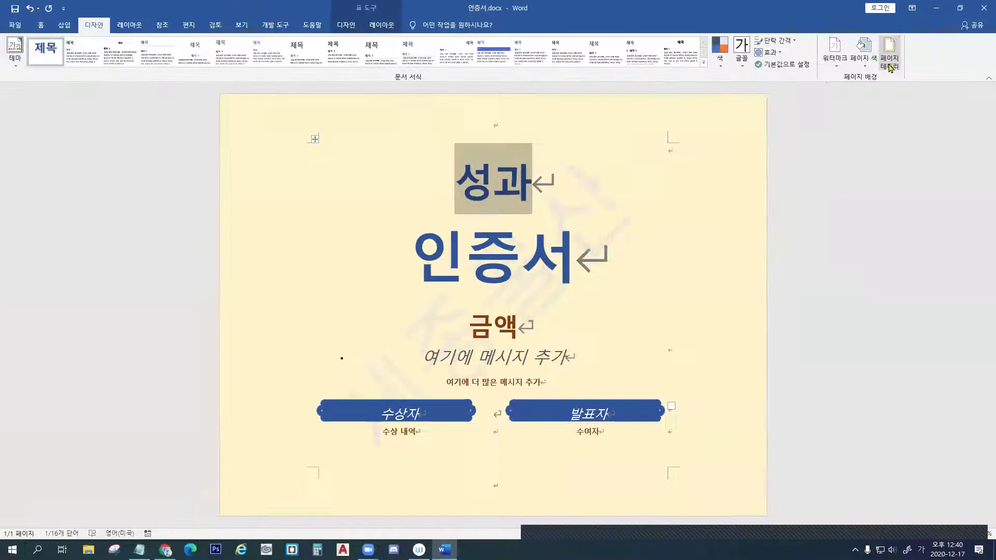
Apply a page border with the cupcake art pattern to the whole document
{"action": "left_click", "coordinate": [782, 104]}
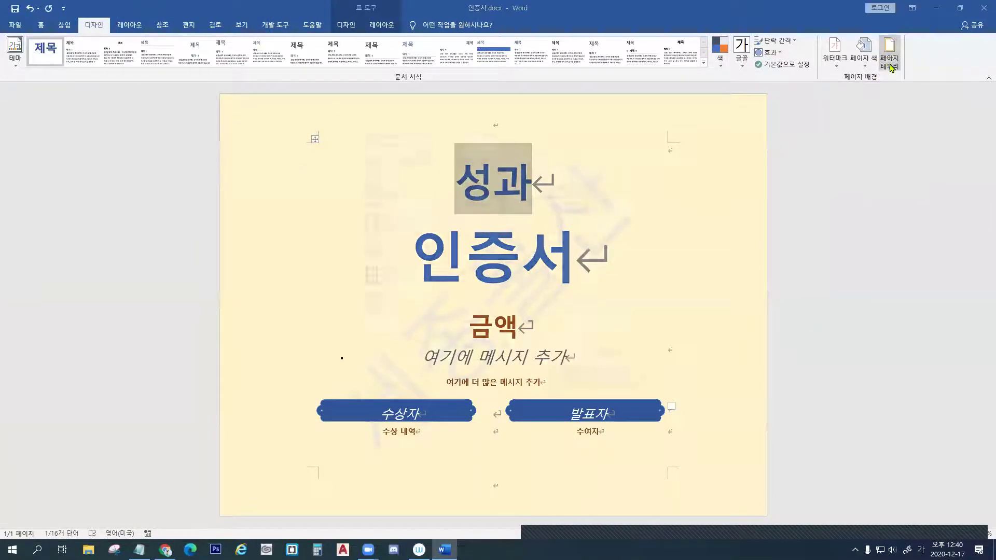
{"action": "left_click_drag", "start_coordinate": [589, 147], "coordinate": [870, 106]}
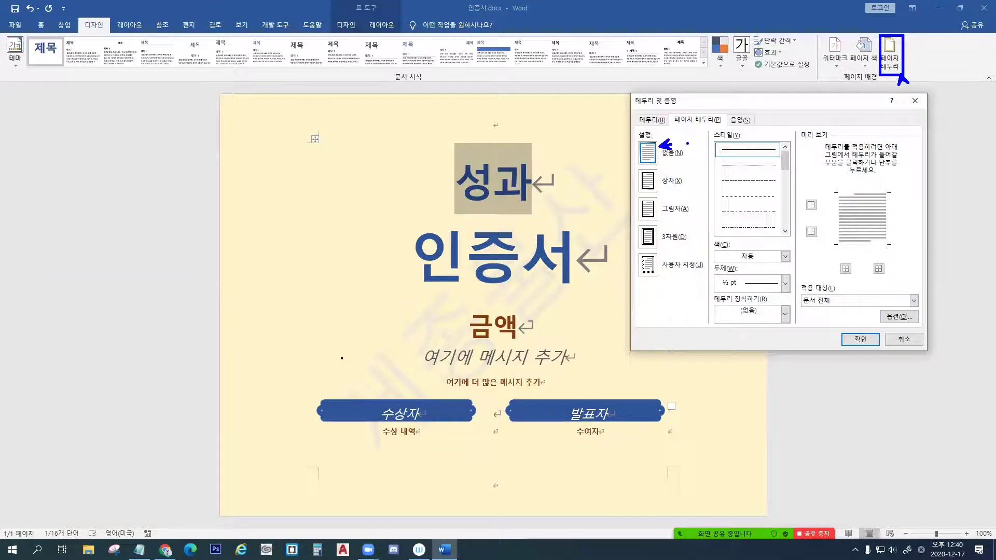
{"action": "left_click", "coordinate": [647, 238]}
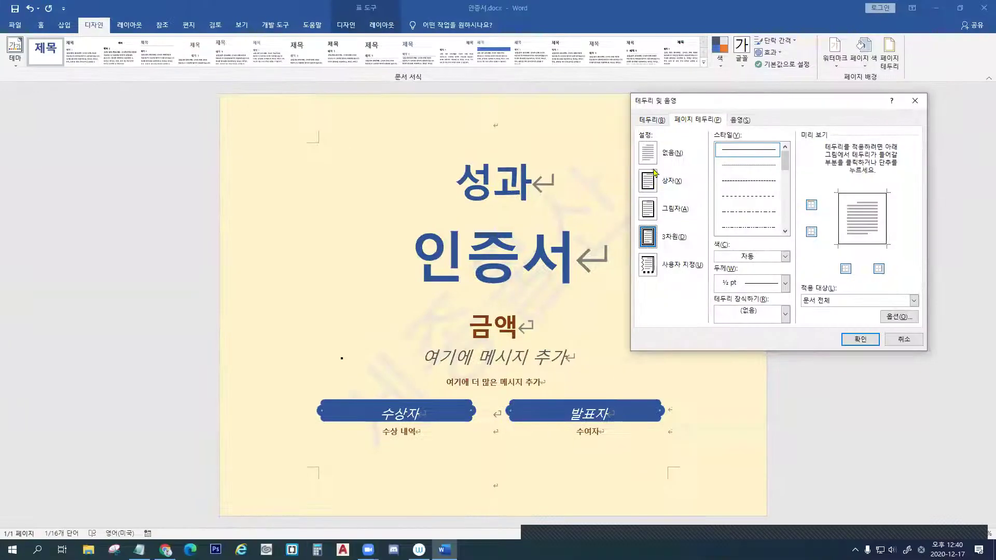
{"action": "left_click", "coordinate": [311, 179]}
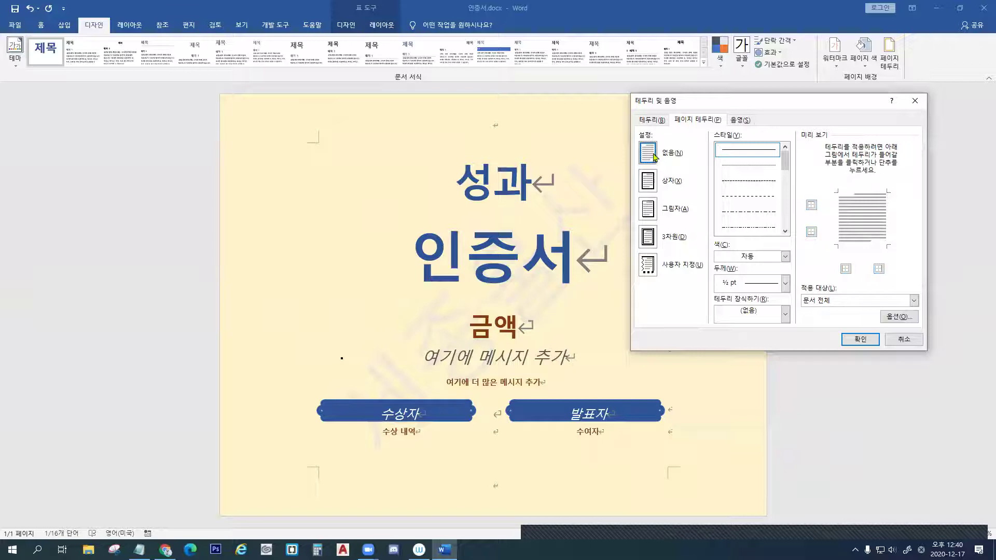
{"action": "left_click", "coordinate": [648, 237]}
{"action": "left_click", "coordinate": [786, 314]}
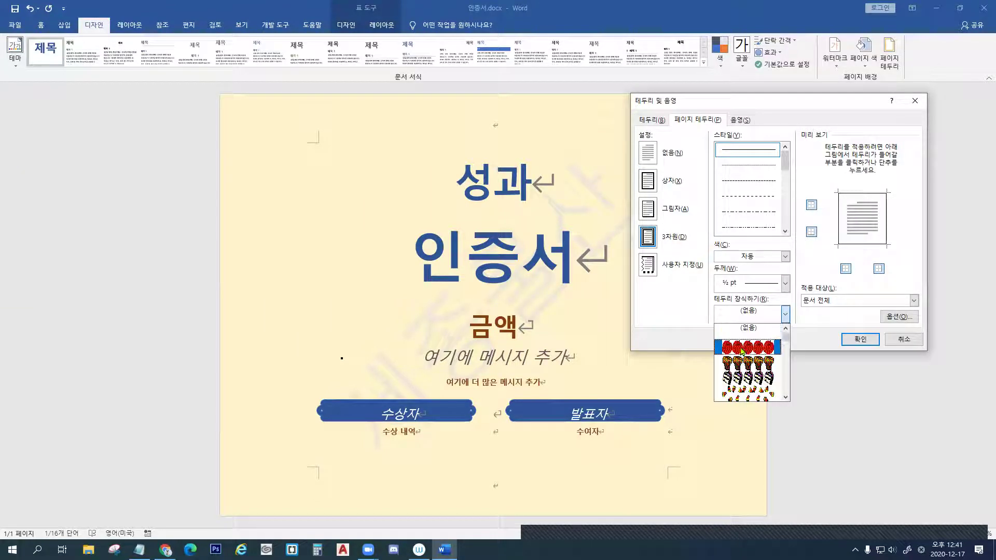
{"action": "left_click", "coordinate": [741, 351]}
{"action": "left_click", "coordinate": [785, 314]}
{"action": "left_click", "coordinate": [759, 365]}
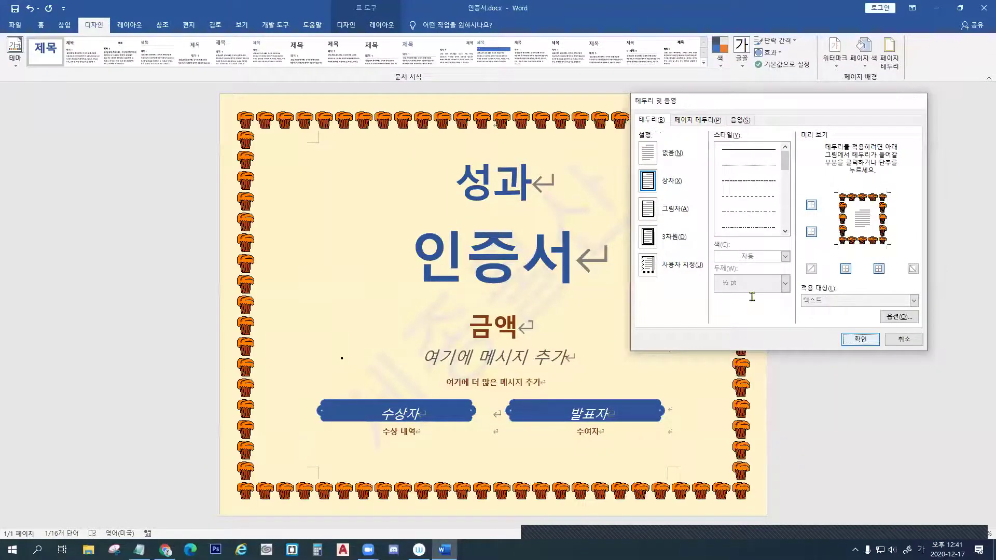
{"action": "key", "text": "Return"}
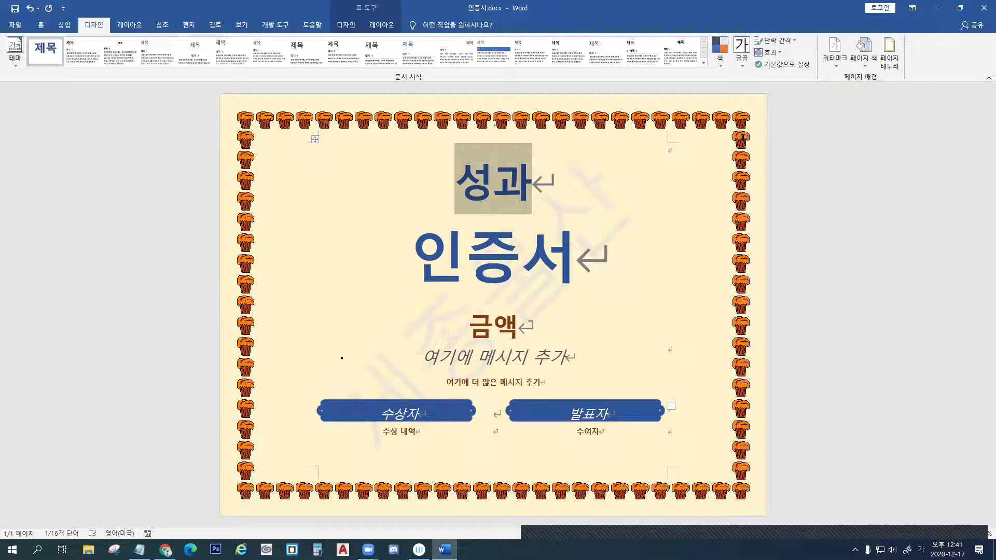
Change the page border's art pattern to the black cats
{"action": "left_click", "coordinate": [889, 68]}
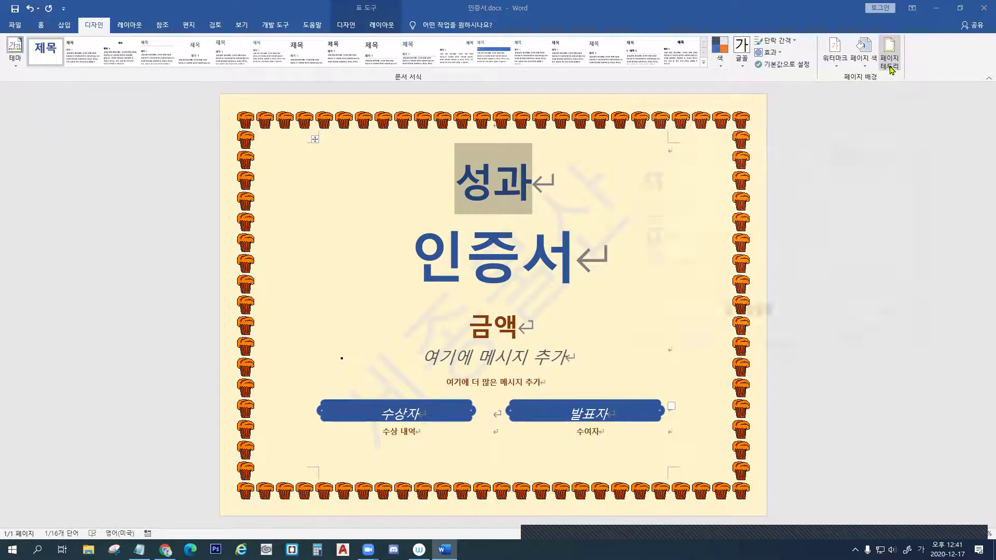
{"action": "left_click", "coordinate": [785, 314]}
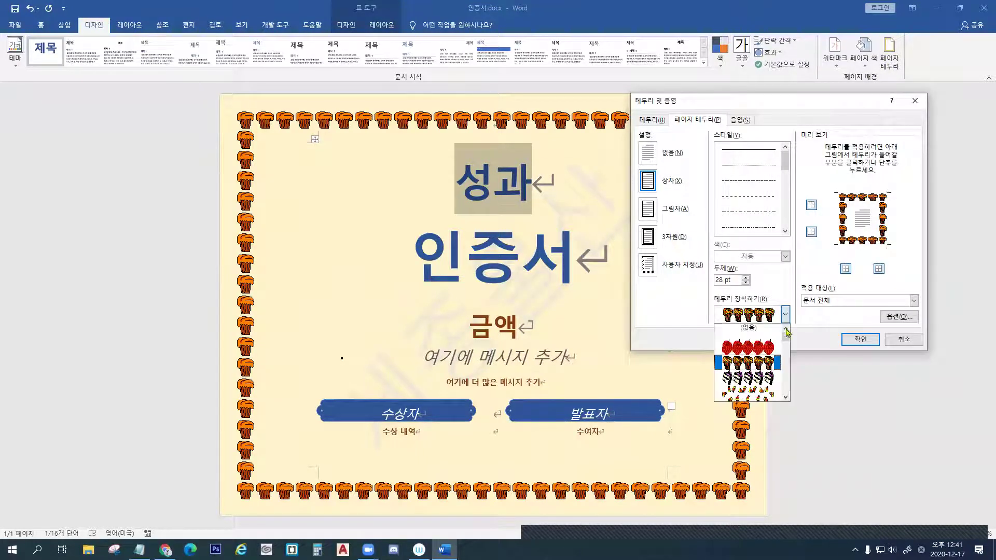
{"action": "left_click_drag", "start_coordinate": [787, 337], "coordinate": [787, 352]}
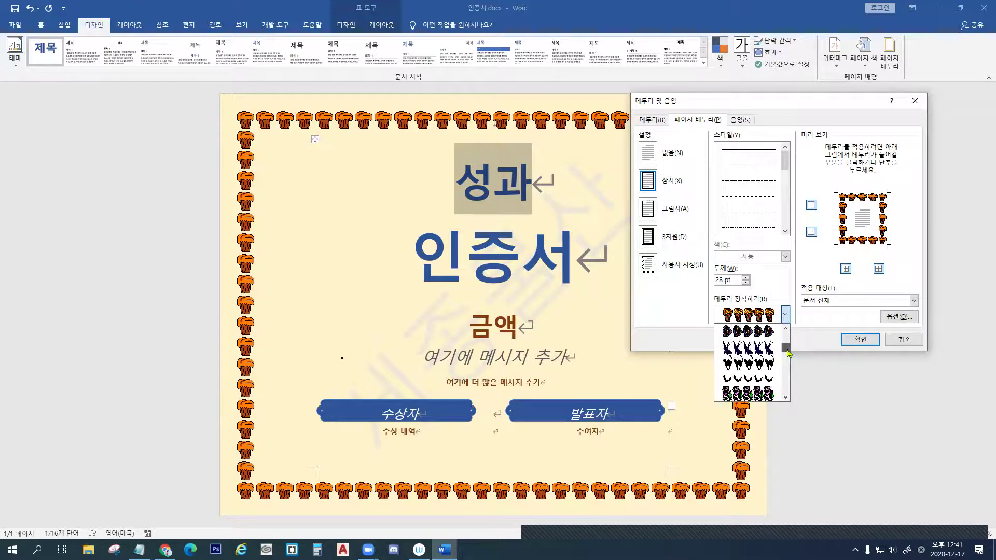
{"action": "left_click", "coordinate": [769, 363]}
{"action": "left_click", "coordinate": [785, 313]}
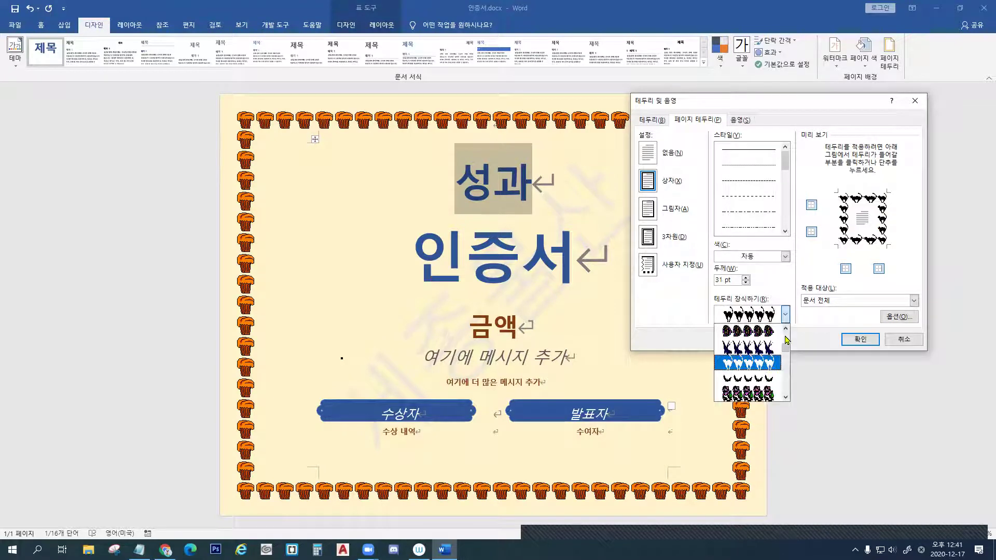
{"action": "left_click_drag", "start_coordinate": [786, 347], "coordinate": [787, 354]}
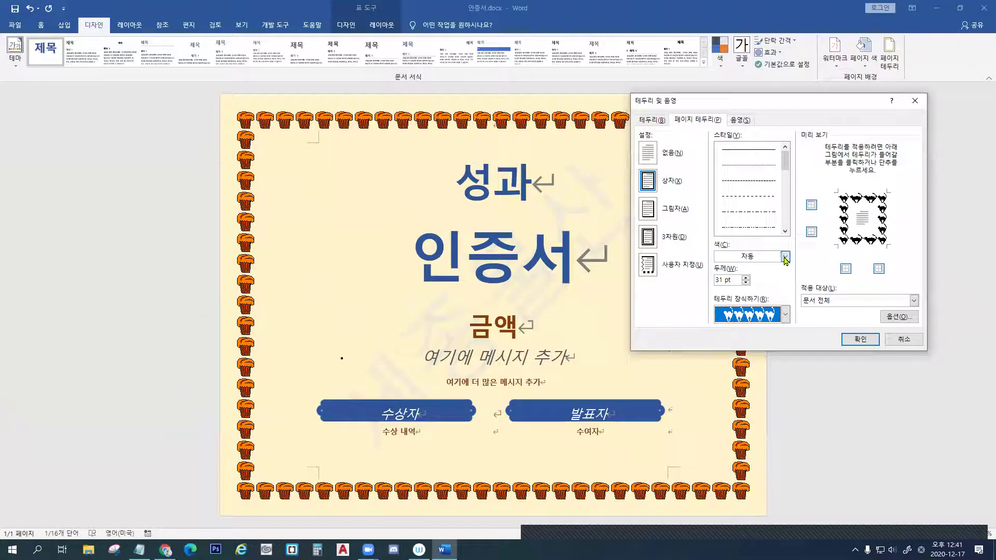
Set the cat page border's color to 파랑, 강조 1, reduce its width and apply it to the document
{"action": "left_click", "coordinate": [575, 97]}
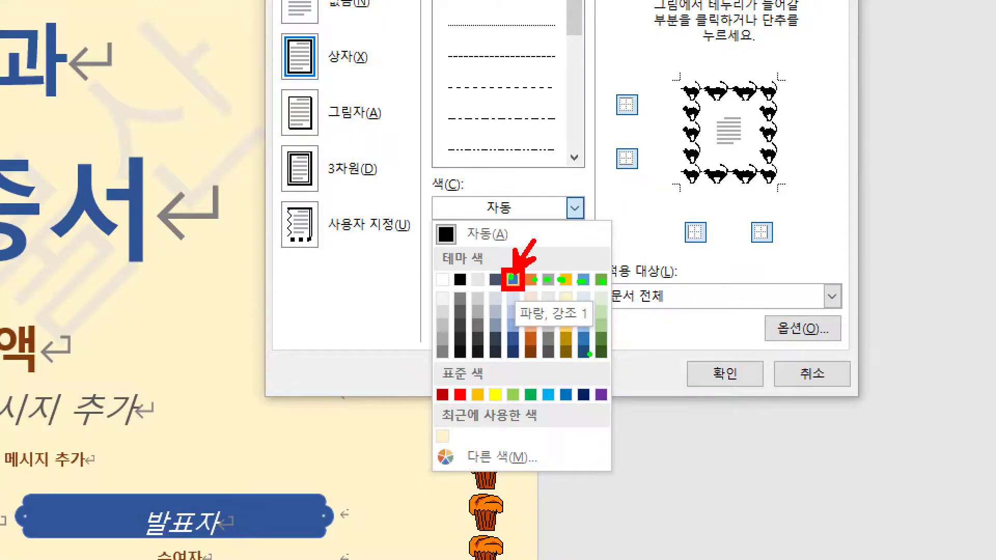
{"action": "key", "text": "Escape"}
{"action": "left_click", "coordinate": [784, 258]}
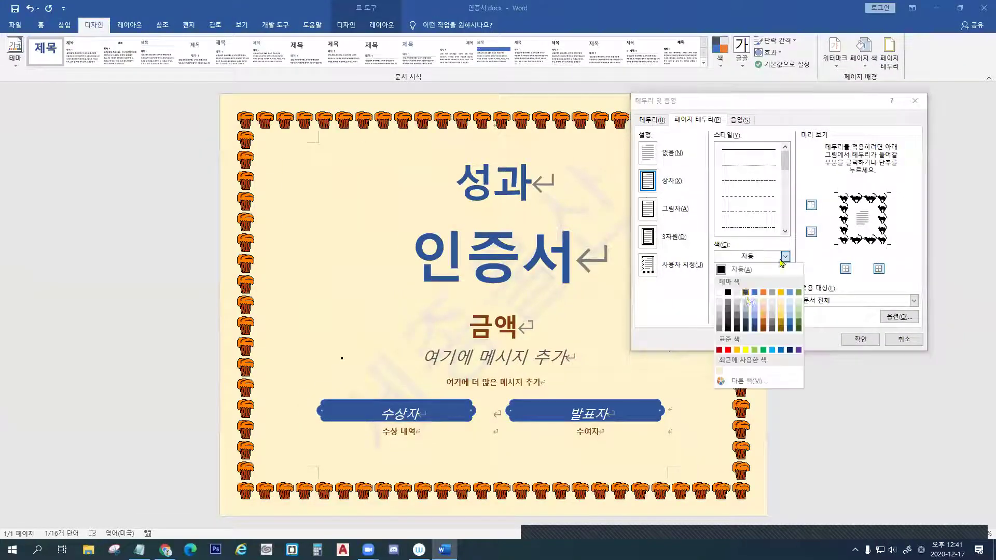
{"action": "left_click", "coordinate": [755, 292]}
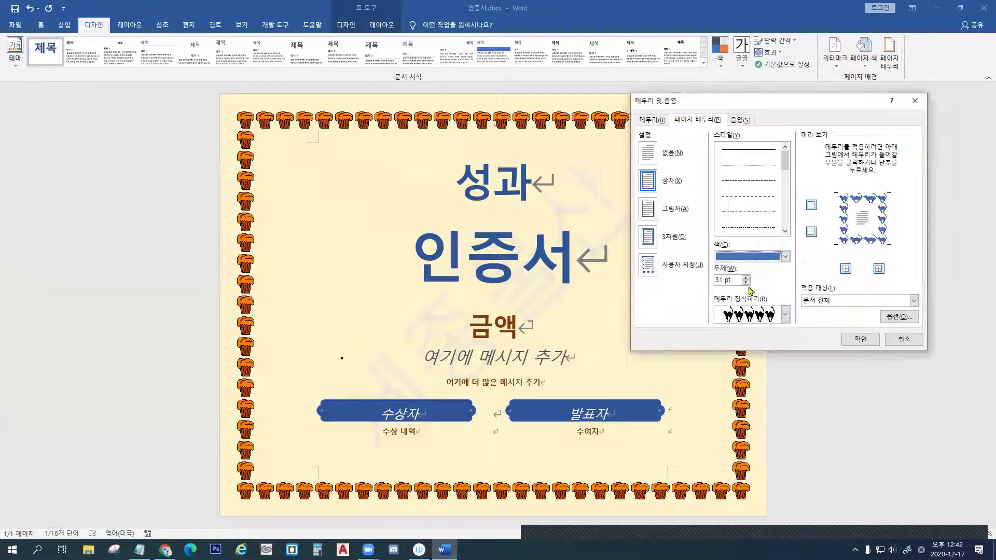
{"action": "double_click", "coordinate": [720, 280]}
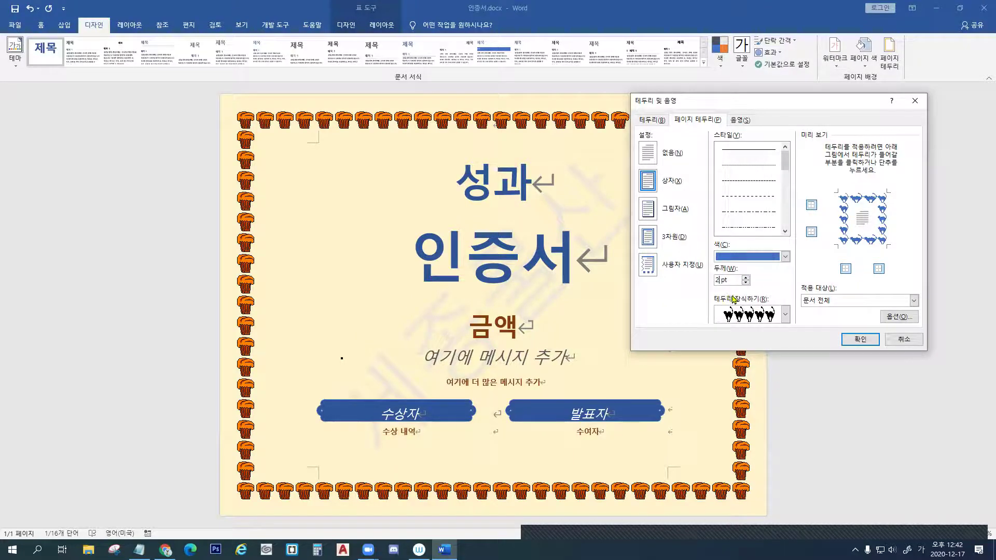
{"action": "left_click", "coordinate": [785, 257]}
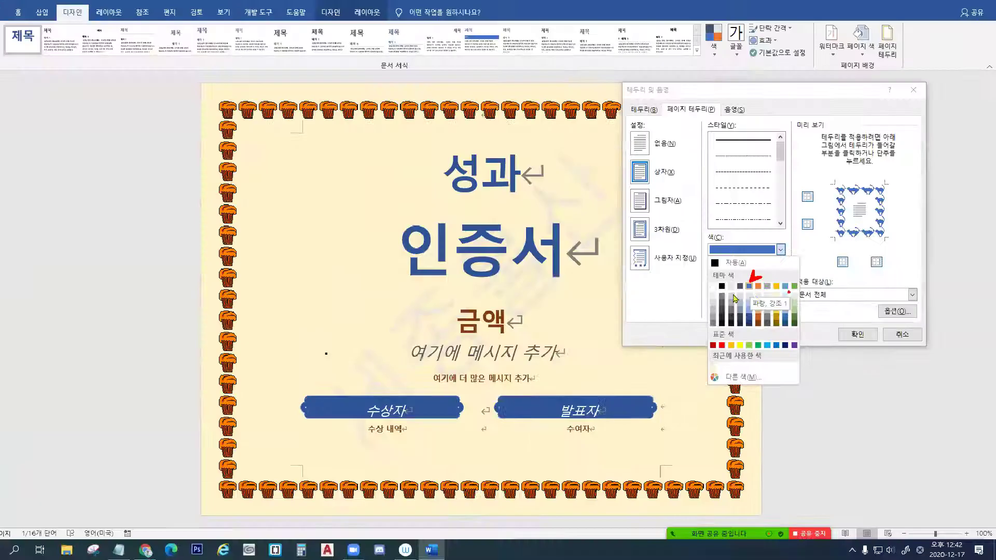
{"action": "left_click", "coordinate": [512, 281]}
{"action": "left_click", "coordinate": [724, 374]}
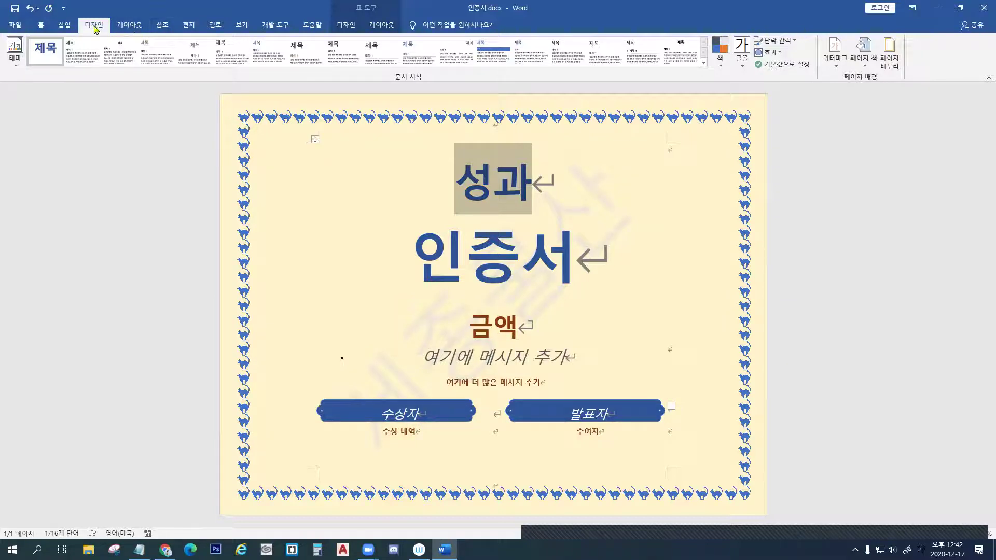
Apply the 전체 theme to the certificate
{"action": "left_click", "coordinate": [16, 67]}
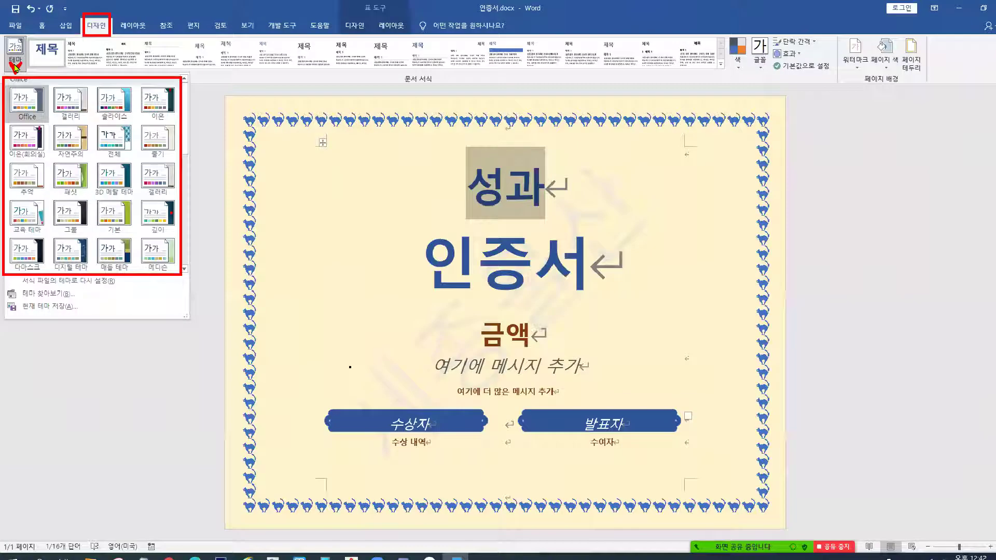
{"action": "left_click", "coordinate": [28, 119]}
{"action": "left_click", "coordinate": [14, 61]}
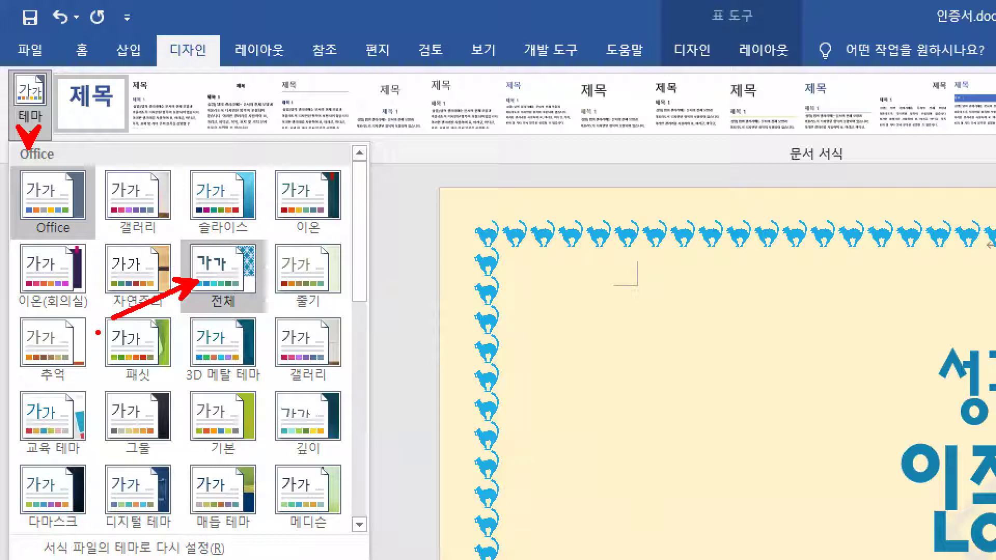
{"action": "key", "text": "Escape"}
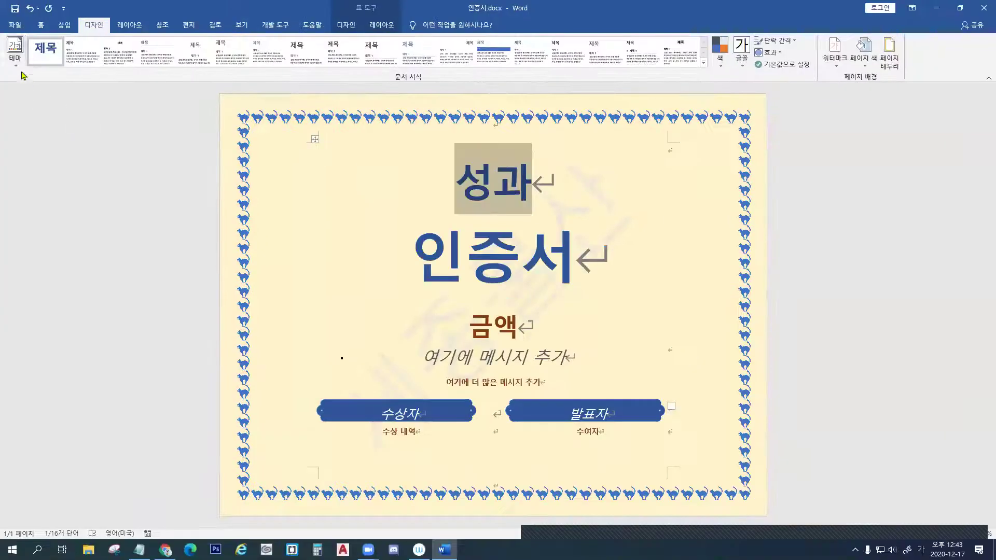
{"action": "left_click", "coordinate": [28, 98]}
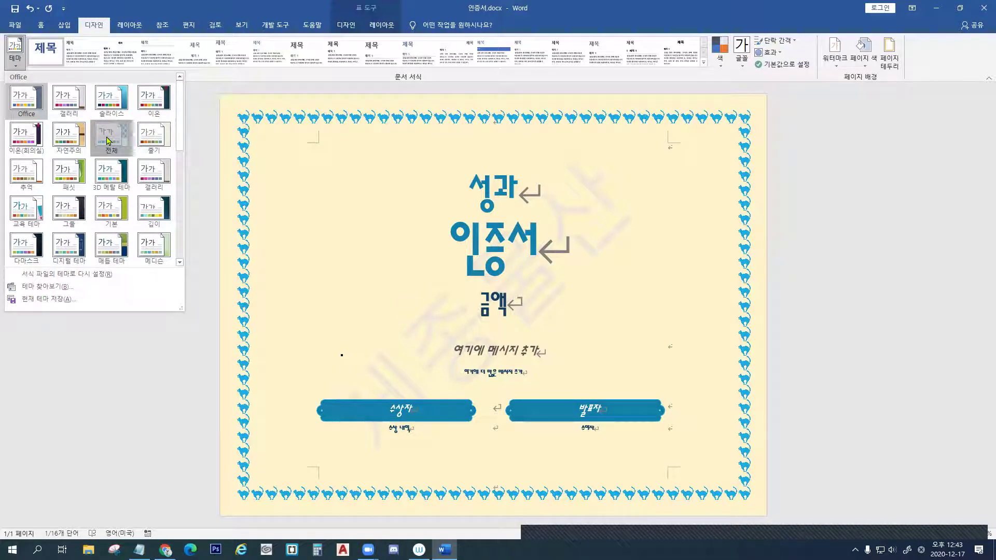
{"action": "left_click", "coordinate": [107, 140]}
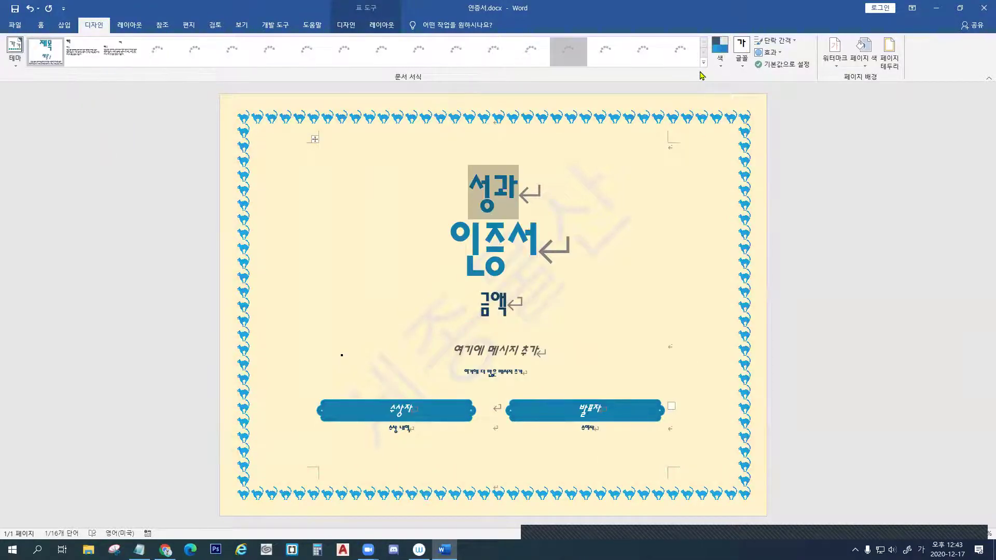
{"action": "left_click", "coordinate": [719, 67]}
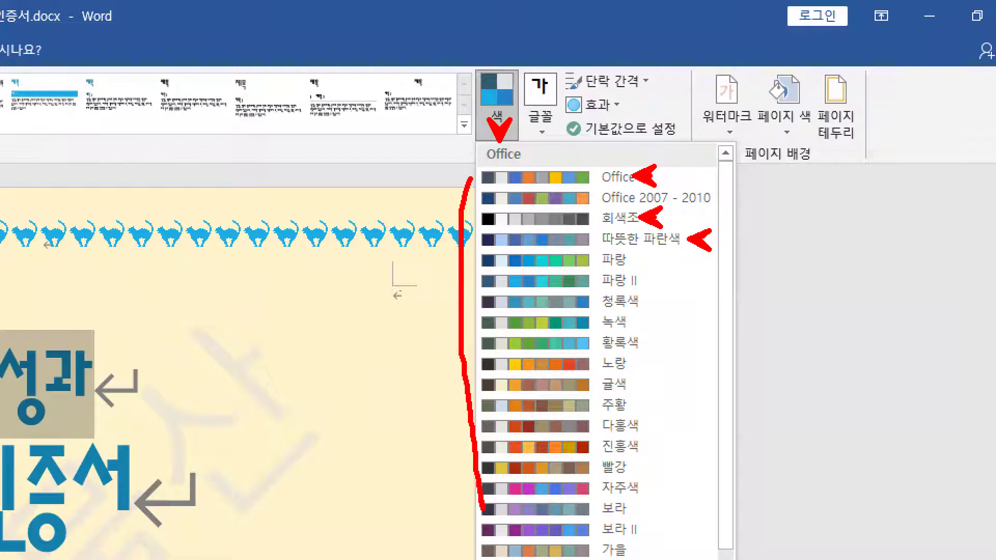
{"action": "key", "text": "Escape"}
{"action": "left_click", "coordinate": [497, 111]}
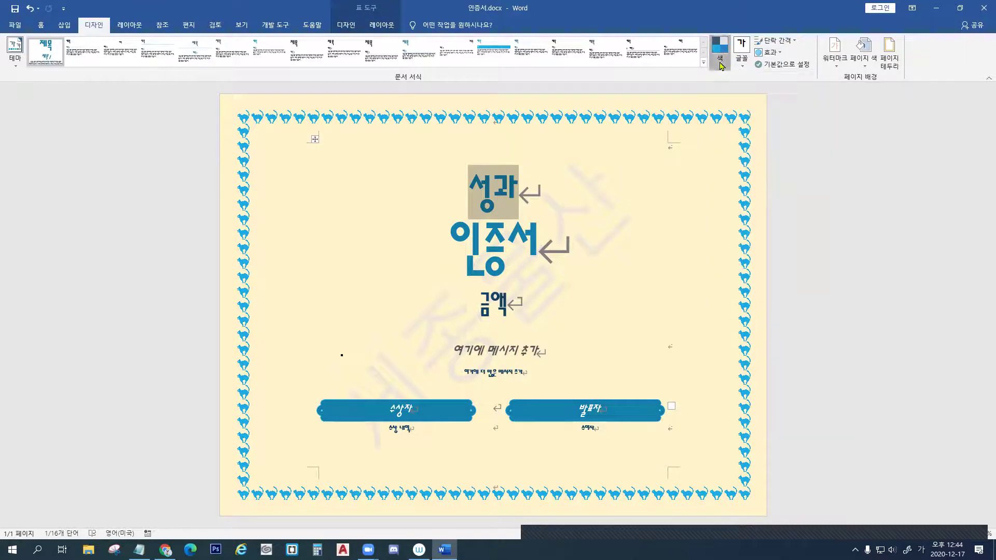
Start a new custom theme color set and name it 빨강강조
{"action": "left_click", "coordinate": [719, 52]}
{"action": "left_click", "coordinate": [753, 310]}
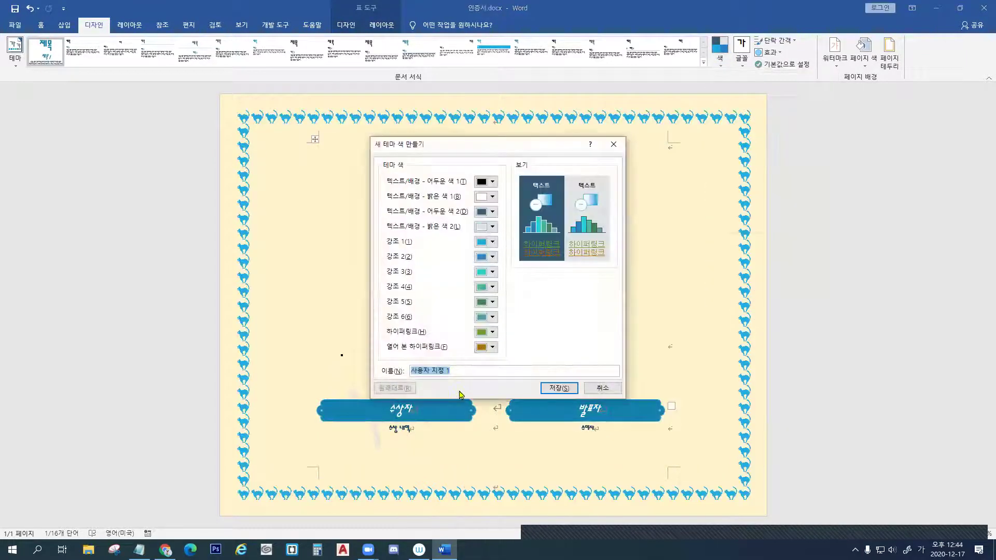
{"action": "type", "text": "인증"}
{"action": "key", "text": "BackSpace"}
{"action": "key", "text": "BackSpace"}
{"action": "type", "text": "배경"}
{"action": "key", "text": "BackSpace"}
{"action": "key", "text": "BackSpace"}
{"action": "type", "text": "배"}
{"action": "type", "text": "ㄹ강가"}
{"action": "type", "text": "조"}
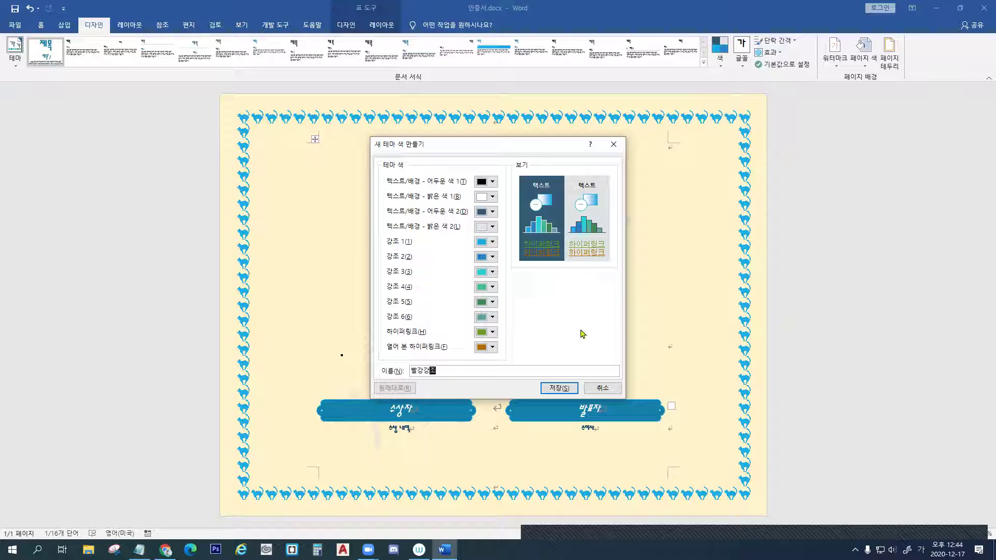
Set the 강조 1 color of the new theme color set to standard red and save the set
{"action": "left_click", "coordinate": [492, 244]}
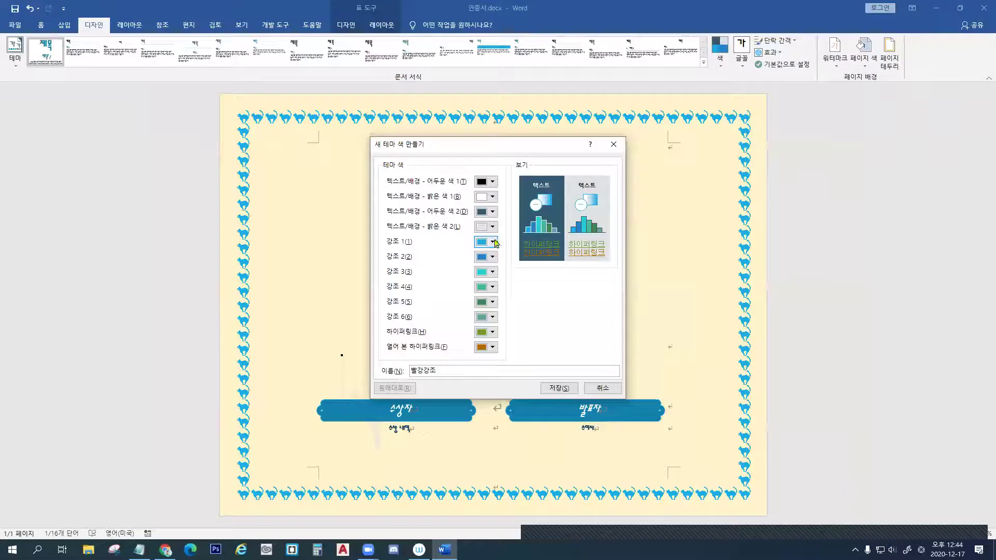
{"action": "left_click", "coordinate": [505, 277]}
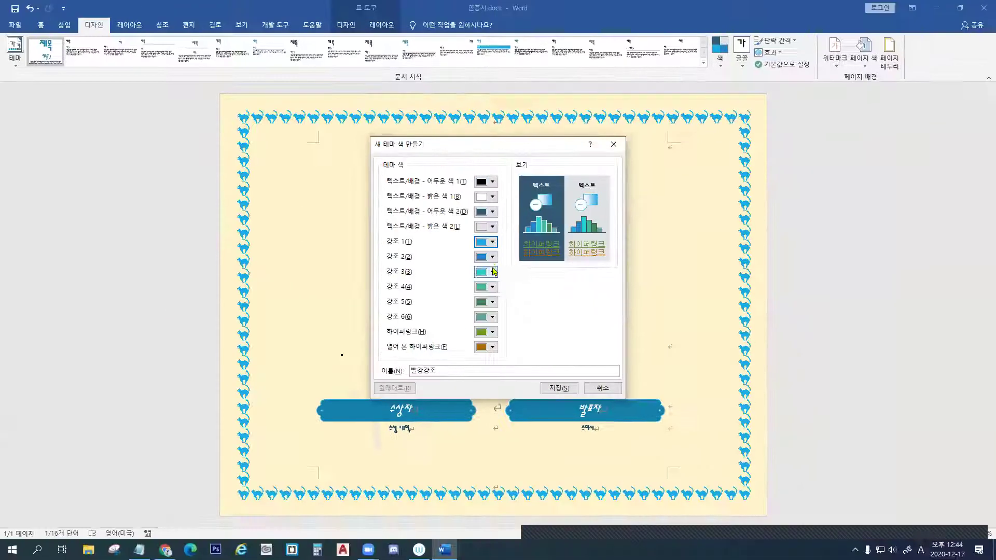
{"action": "left_click", "coordinate": [530, 155]}
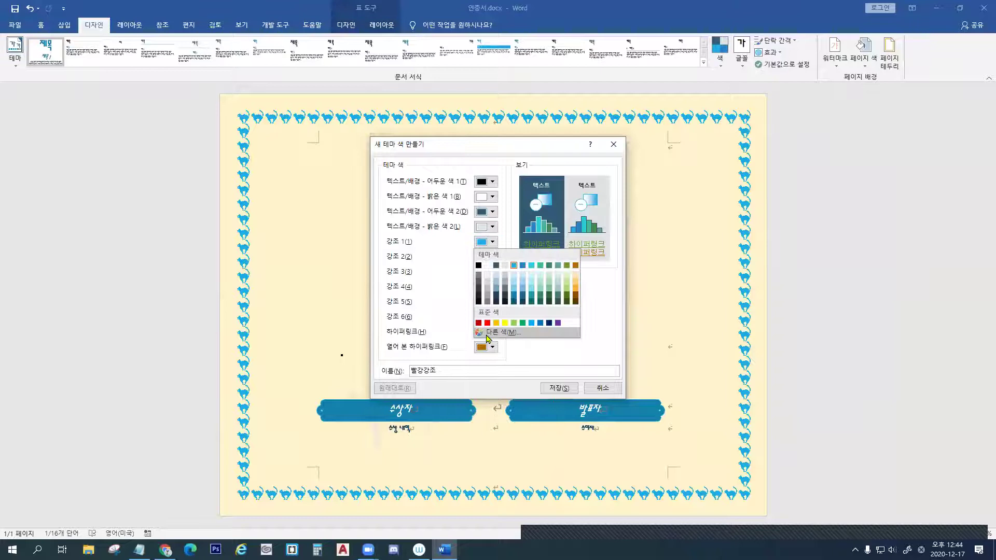
{"action": "left_click", "coordinate": [487, 323]}
{"action": "left_click", "coordinate": [559, 388]}
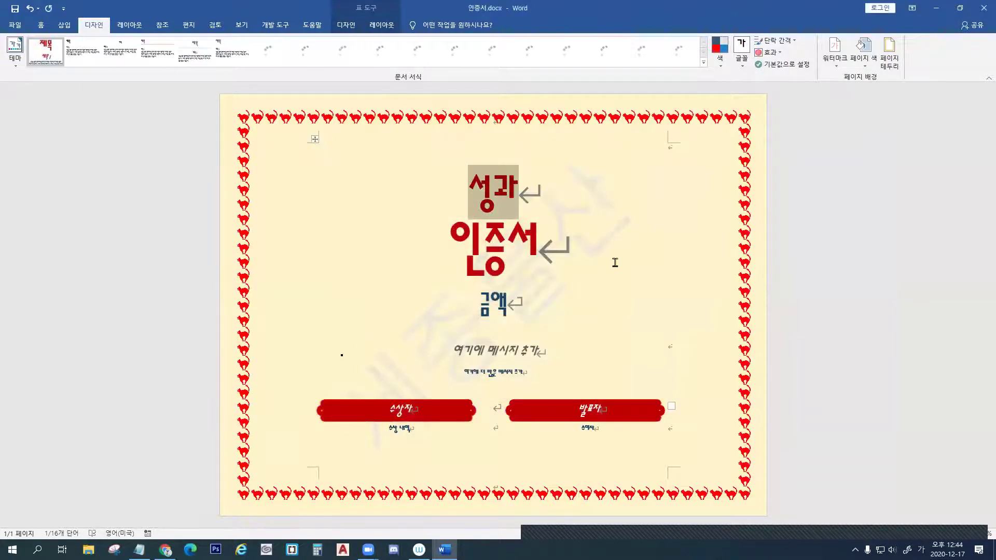
Check the theme color list for the custom set, and examine the current theme's heading and body fonts
{"action": "left_click", "coordinate": [720, 61]}
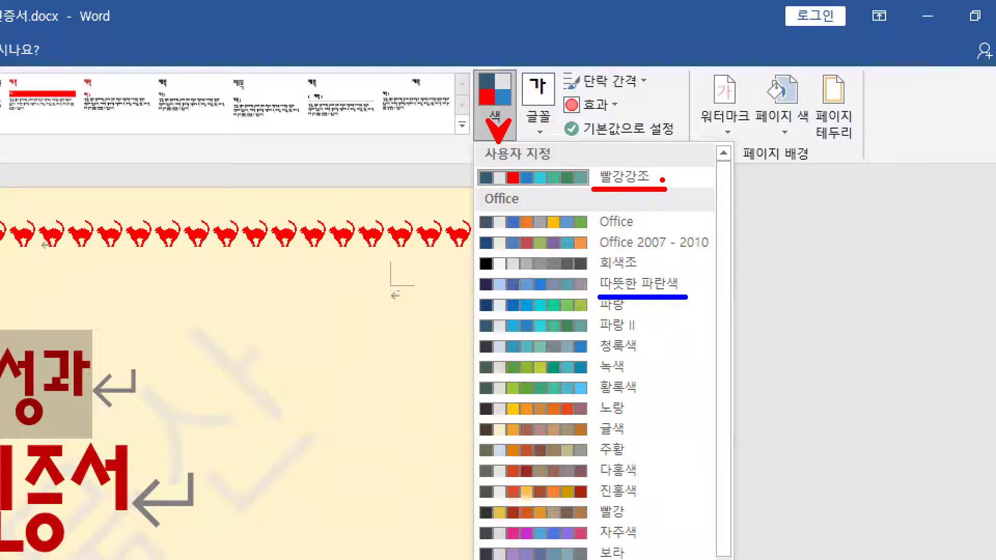
{"action": "key", "text": "Escape"}
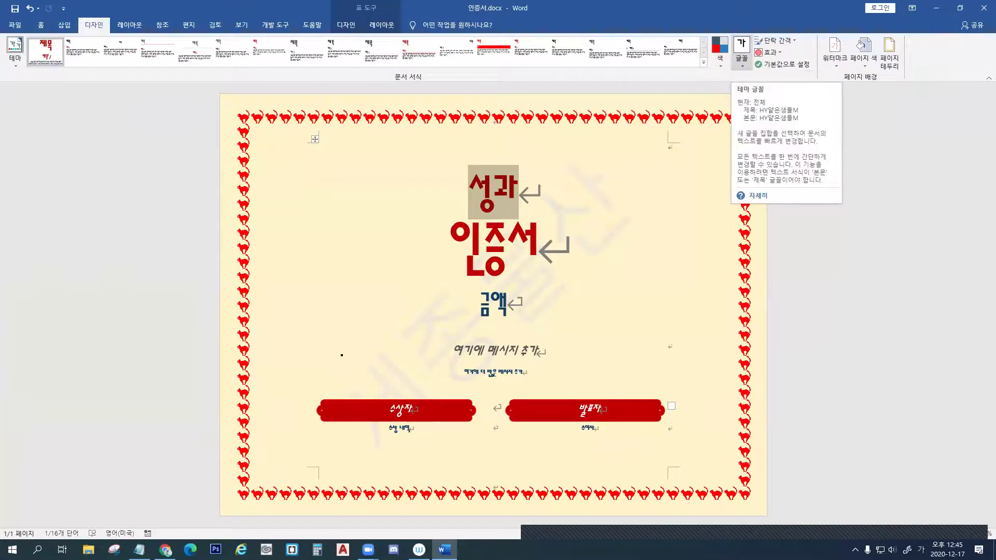
{"action": "key", "text": "ctrl+1"}
{"action": "left_click", "coordinate": [742, 63]}
{"action": "left_click", "coordinate": [497, 108]}
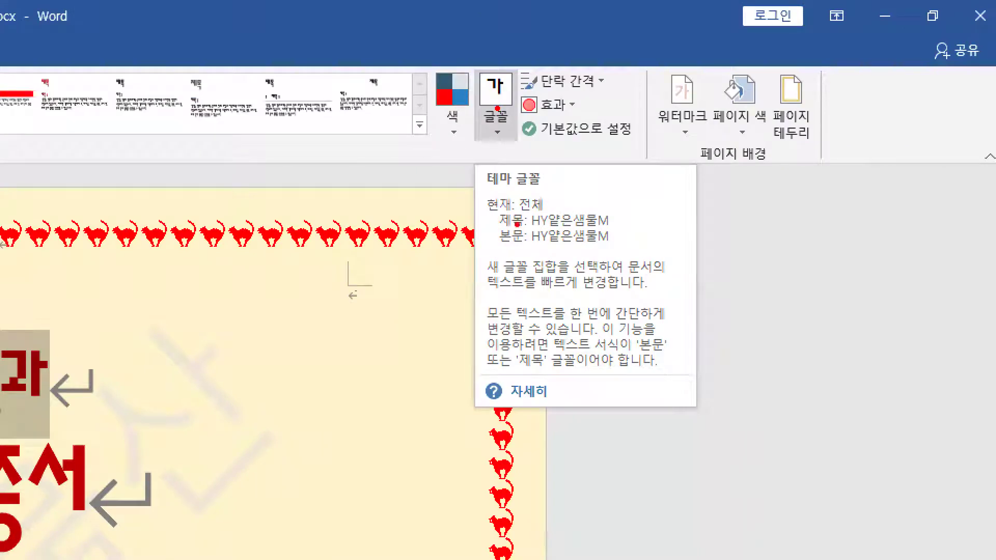
{"action": "mouse_move", "coordinate": [499, 220]}
{"action": "left_mouse_down"}
{"action": "mouse_move", "coordinate": [501, 238]}
{"action": "mouse_move", "coordinate": [624, 226]}
{"action": "left_mouse_up"}
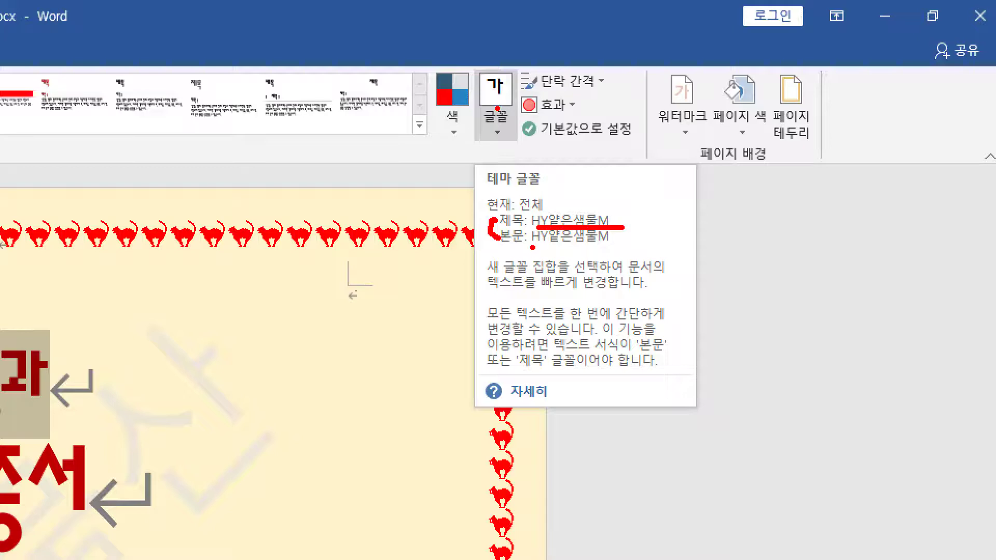
Examine the current theme's heading and body fonts and the list of built-in theme font sets
{"action": "left_click_drag", "start_coordinate": [536, 247], "coordinate": [613, 247]}
{"action": "left_click_drag", "start_coordinate": [483, 120], "coordinate": [503, 130]}
{"action": "left_click", "coordinate": [591, 105]}
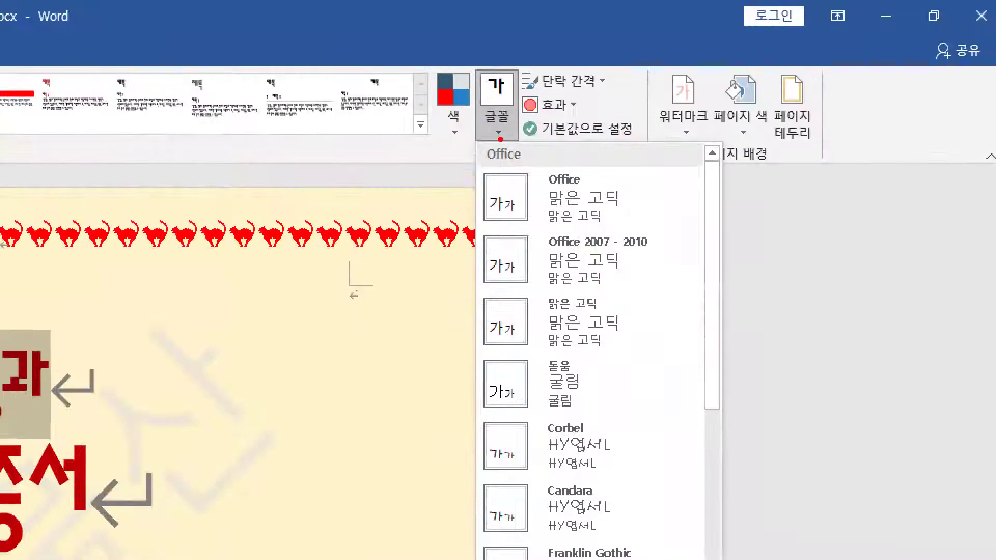
{"action": "left_click_drag", "start_coordinate": [735, 61], "coordinate": [747, 58]}
{"action": "left_click_drag", "start_coordinate": [766, 94], "coordinate": [785, 93]}
{"action": "left_click_drag", "start_coordinate": [552, 314], "coordinate": [605, 315]}
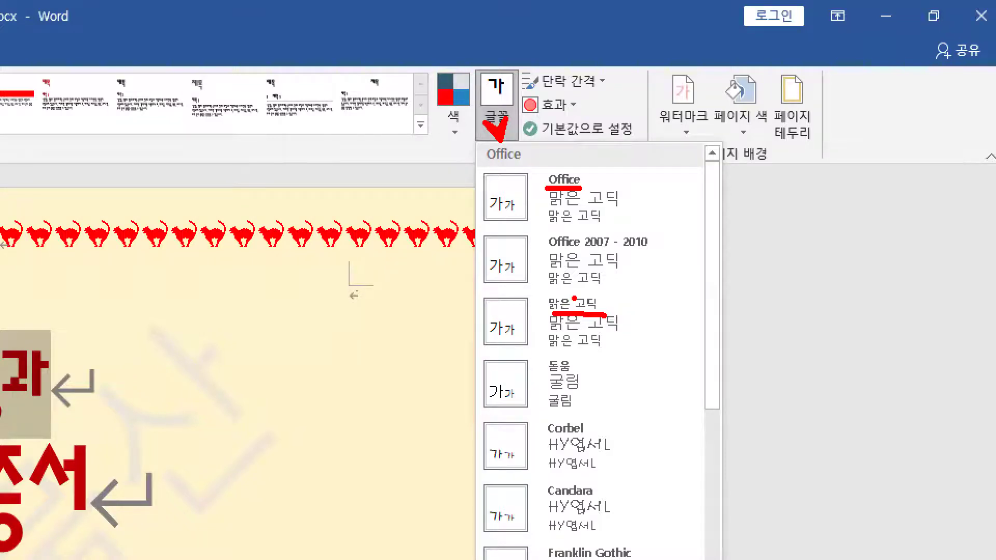
{"action": "key", "text": "Escape"}
Start a new custom theme font set and name it 인증서
{"action": "left_click", "coordinate": [500, 133]}
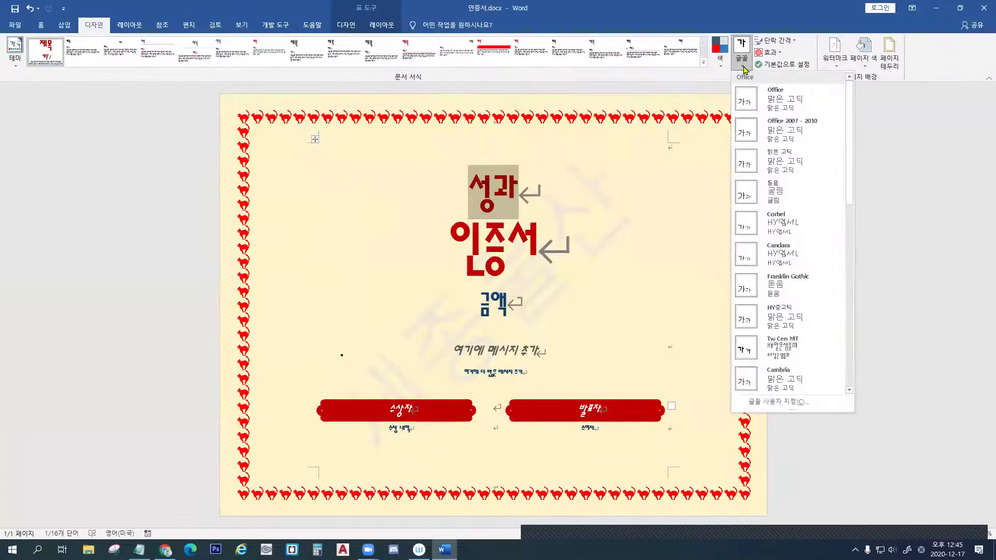
{"action": "mouse_move", "coordinate": [731, 389]}
{"action": "left_mouse_down"}
{"action": "mouse_move", "coordinate": [818, 412]}
{"action": "mouse_move", "coordinate": [790, 411]}
{"action": "left_mouse_up"}
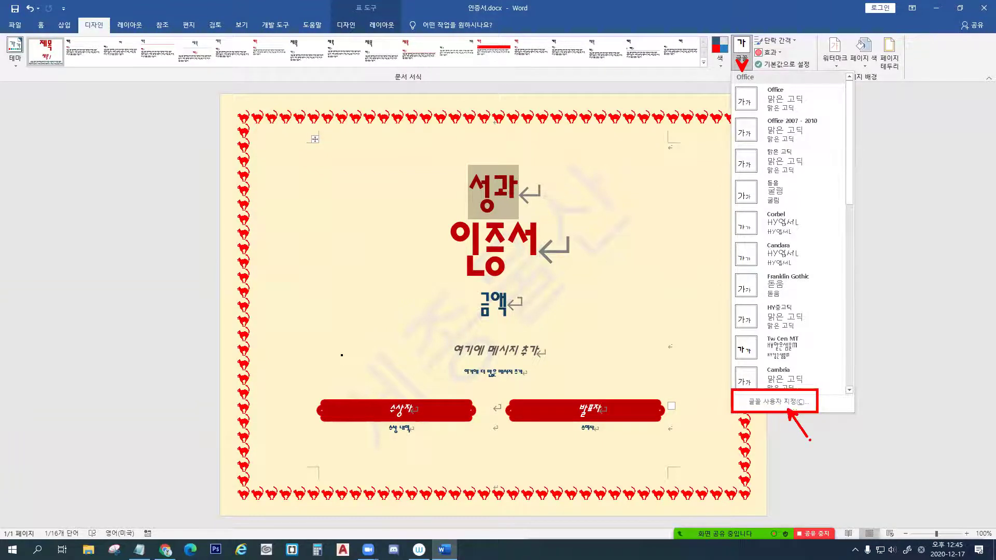
{"action": "key", "text": "Escape"}
{"action": "left_click", "coordinate": [742, 57]}
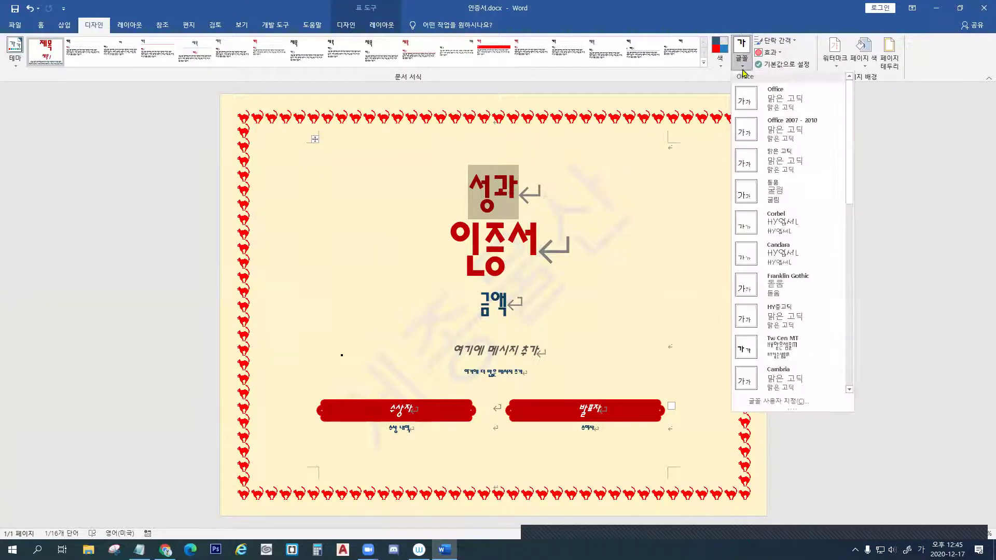
{"action": "left_click", "coordinate": [773, 405]}
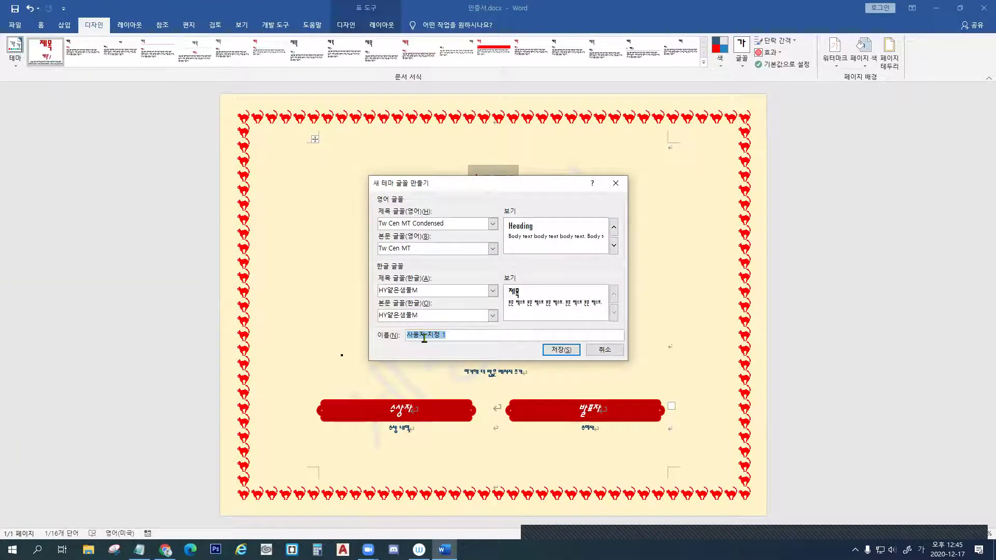
{"action": "type", "text": "인증서"}
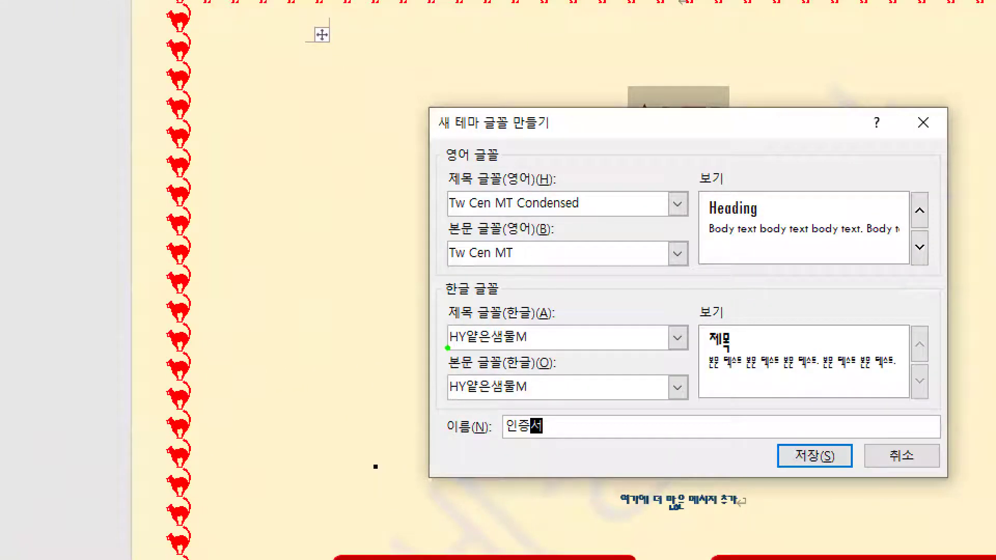
Set the Korean heading font of the new theme font set to HY견고딕 and save the set
{"action": "left_click_drag", "start_coordinate": [447, 351], "coordinate": [551, 352]}
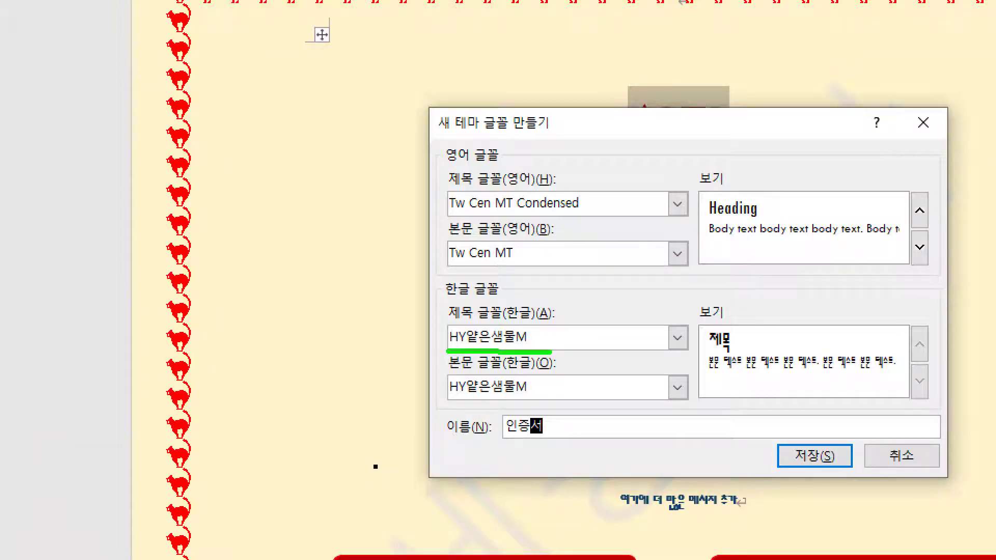
{"action": "left_click_drag", "start_coordinate": [670, 325], "coordinate": [693, 326]}
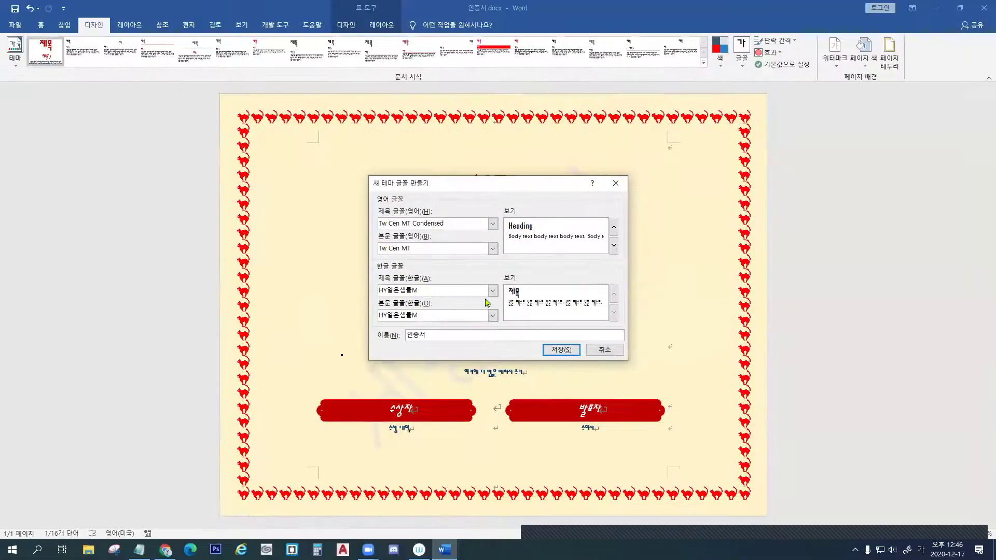
{"action": "left_click", "coordinate": [678, 337]}
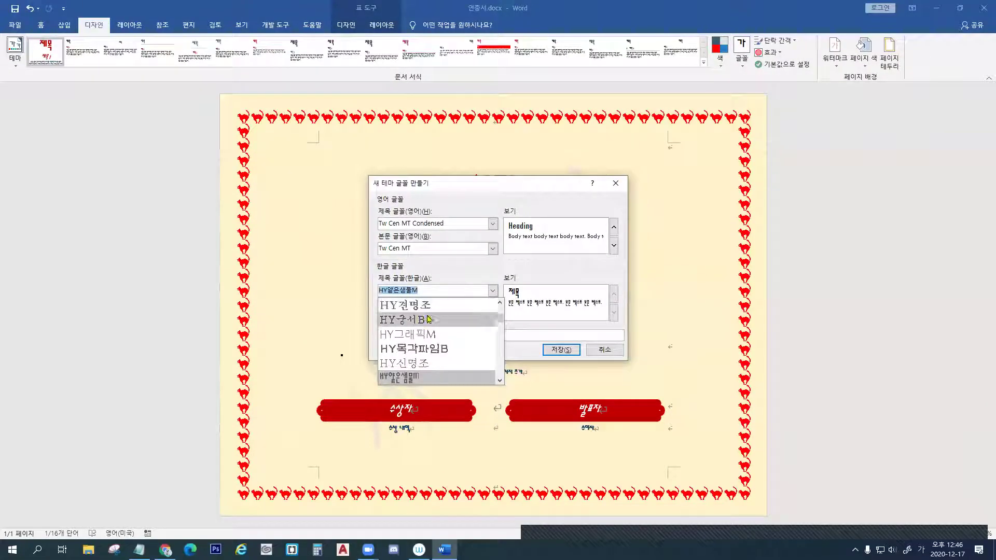
{"action": "left_click", "coordinate": [499, 302]}
{"action": "left_click", "coordinate": [453, 306]}
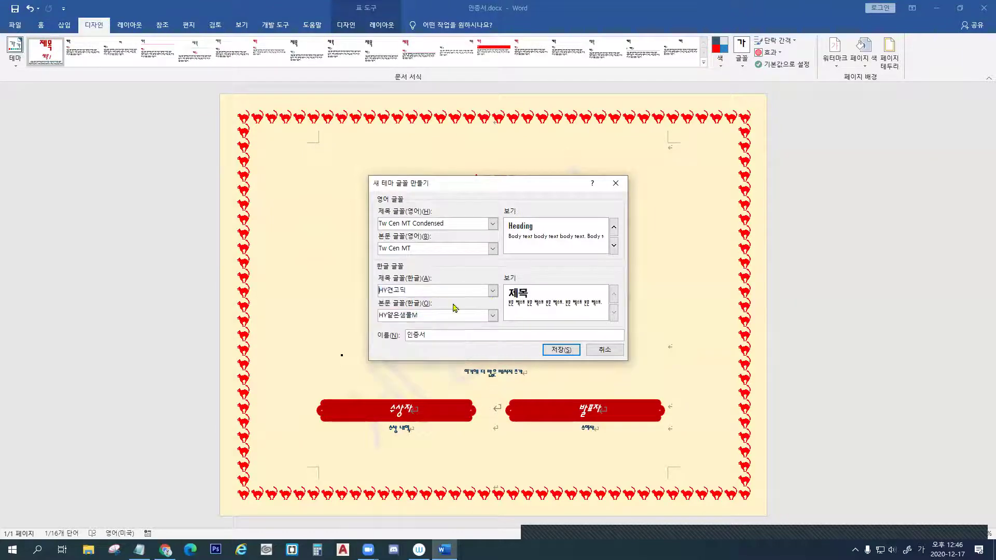
{"action": "left_click", "coordinate": [492, 291]}
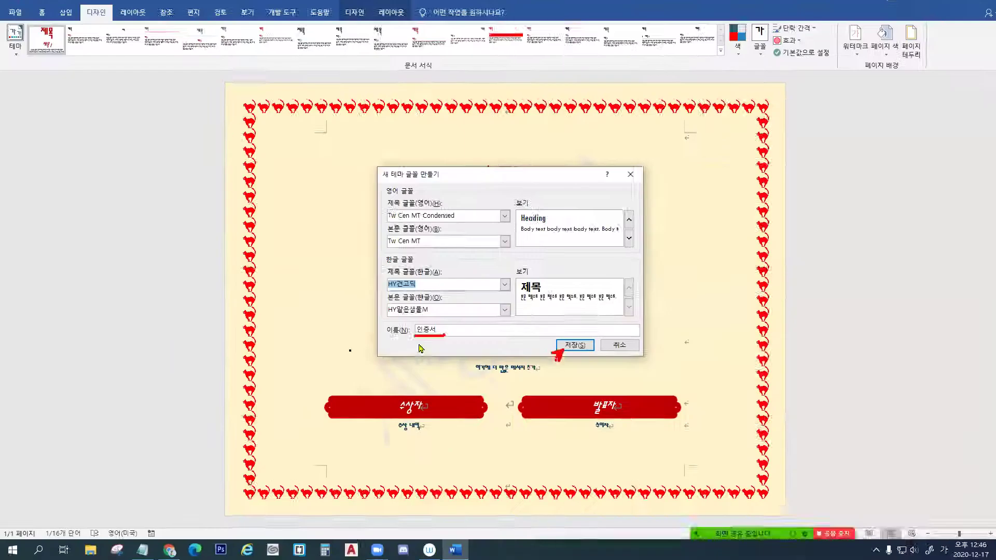
{"action": "left_click", "coordinate": [773, 305]}
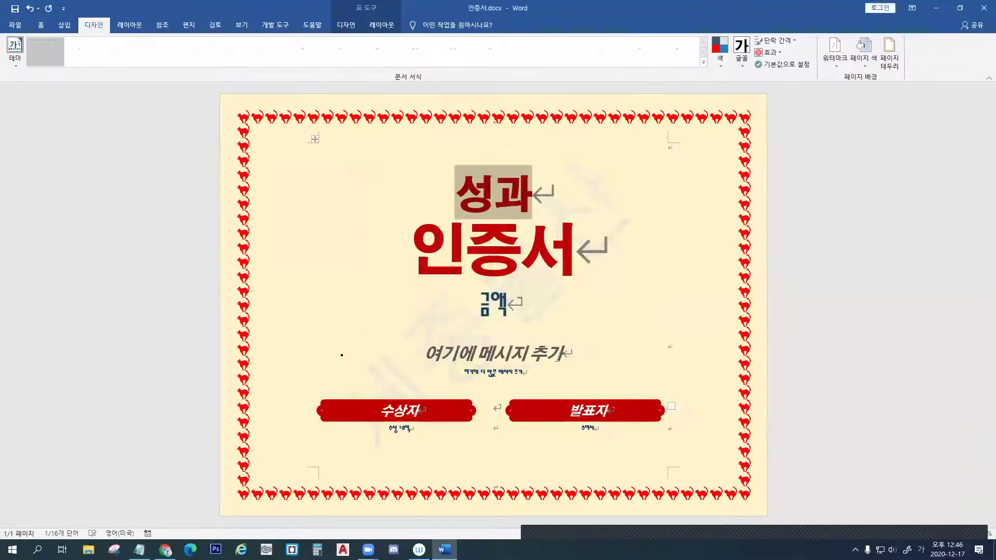
Check the theme font list for the custom 인증서 set
{"action": "left_click", "coordinate": [743, 65]}
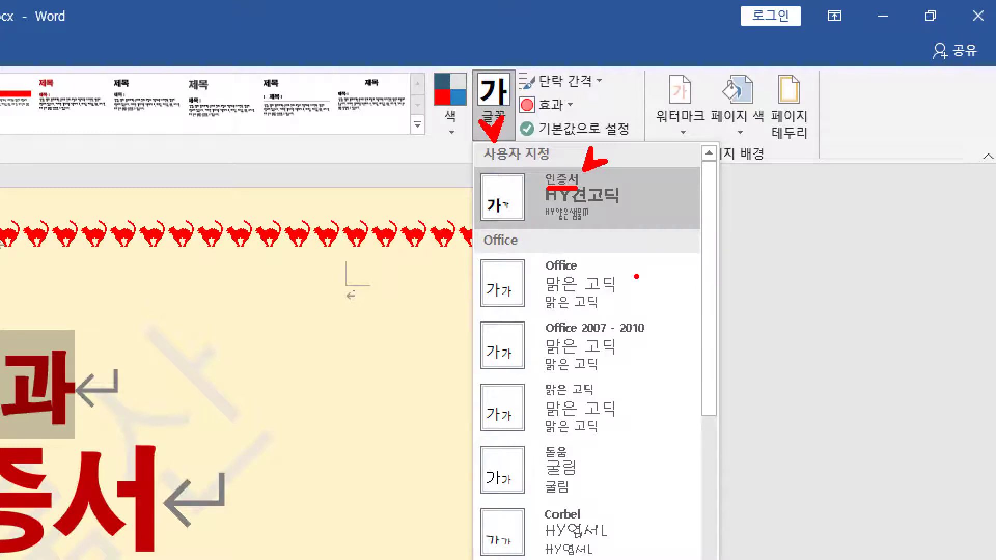
{"action": "left_click_drag", "start_coordinate": [400, 246], "coordinate": [408, 256]}
{"action": "key", "text": "b"}
{"action": "left_click_drag", "start_coordinate": [247, 409], "coordinate": [361, 441]}
{"action": "key", "text": "Escape"}
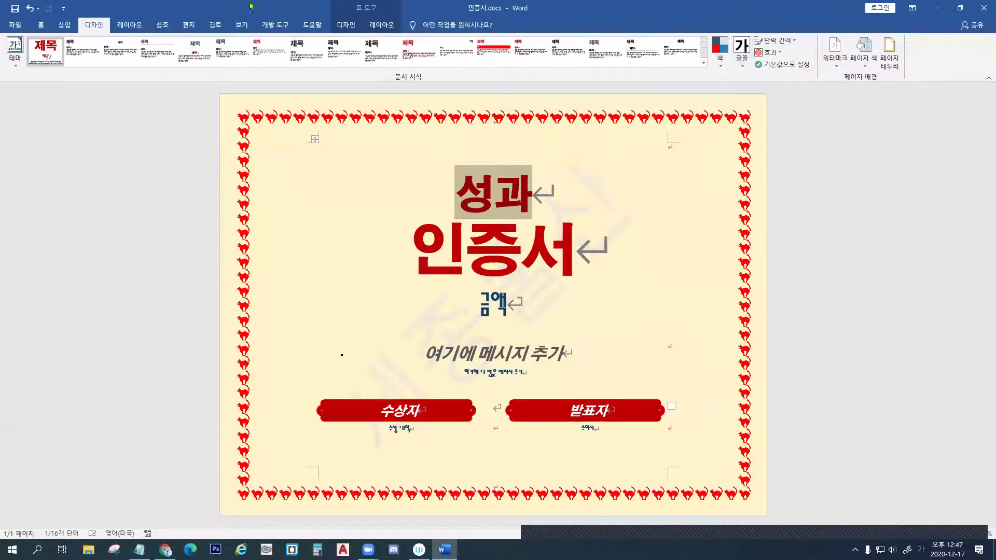
Examine the document theme gallery and its option for saving the current theme
{"action": "left_click", "coordinate": [19, 67]}
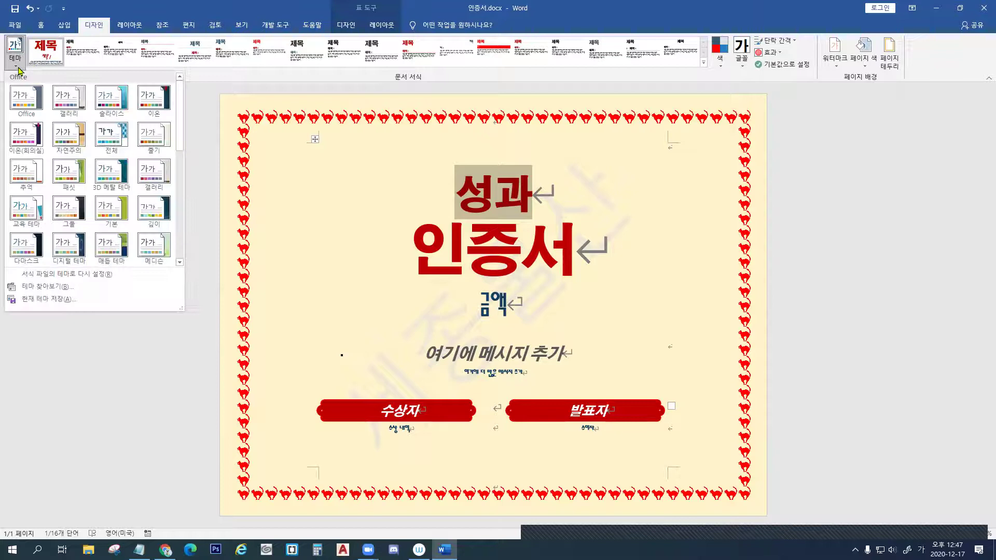
{"action": "key", "text": "ctrl+2"}
{"action": "left_click_drag", "start_coordinate": [17, 75], "coordinate": [15, 64], "text": "ctrl+shift"}
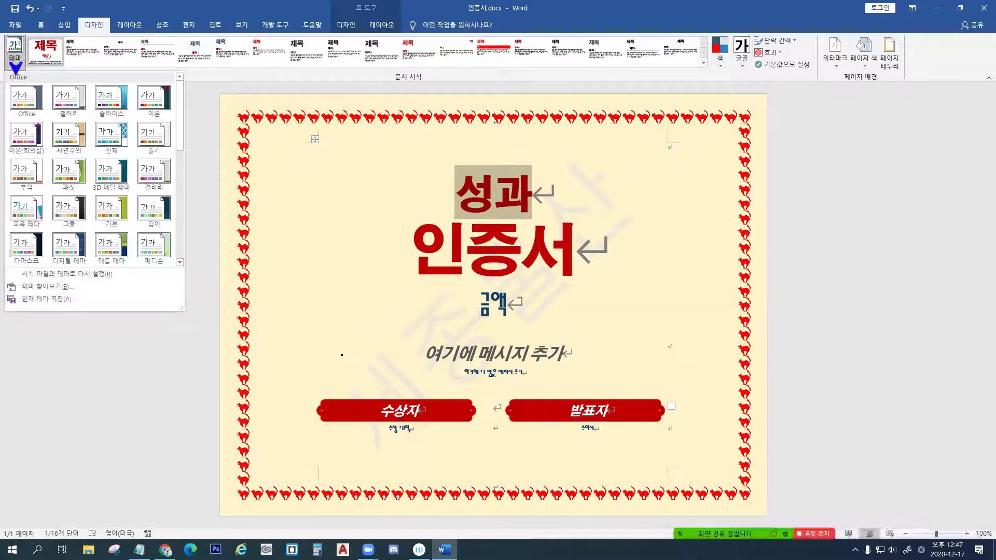
{"action": "mouse_move", "coordinate": [5, 293]}
{"action": "left_mouse_down", "text": "ctrl"}
{"action": "mouse_move", "coordinate": [80, 311]}
{"action": "mouse_move", "coordinate": [86, 335]}
{"action": "left_mouse_up", "text": "ctrl"}
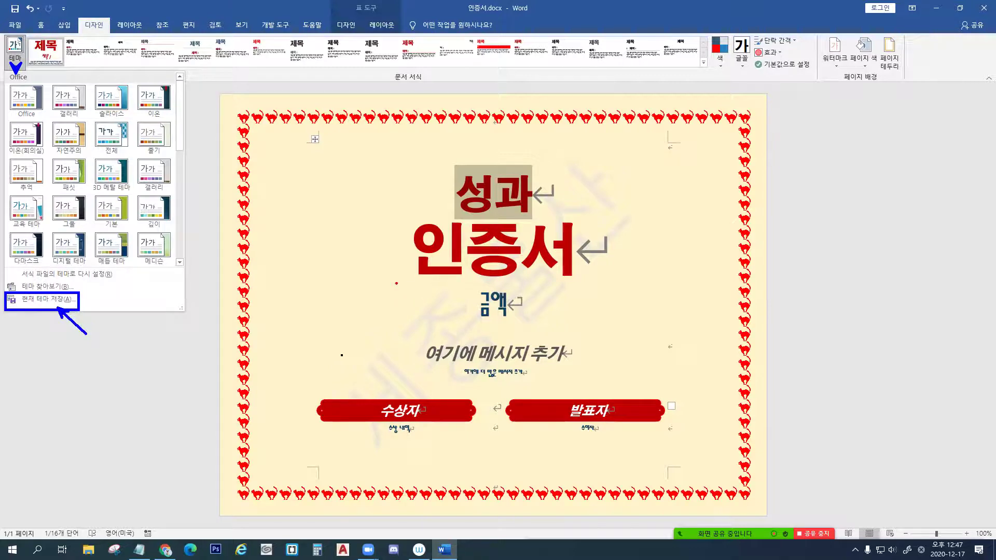
{"action": "key", "text": "g"}
{"action": "left_click_drag", "start_coordinate": [16, 74], "coordinate": [16, 63], "text": "ctrl+shift"}
{"action": "key", "text": "r"}
{"action": "key", "text": "g"}
{"action": "left_click_drag", "start_coordinate": [58, 309], "coordinate": [86, 332], "text": "ctrl+shift"}
{"action": "key", "text": "r"}
{"action": "left_click_drag", "start_coordinate": [3, 293], "coordinate": [76, 310], "text": "ctrl"}
{"action": "key", "text": "g"}
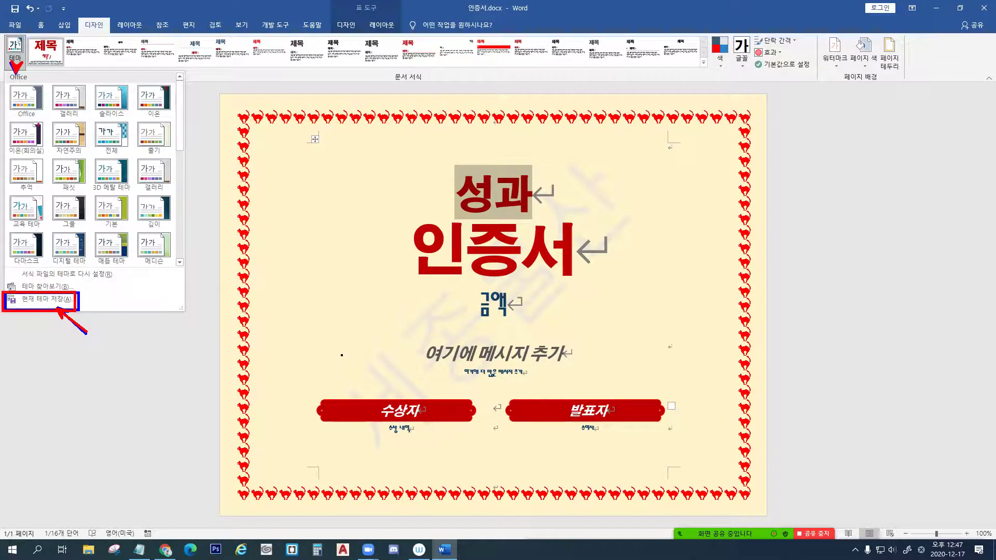
Save the current theme in the Document Themes folder as an Office theme file named 인증서테마
{"action": "key", "text": "Escape"}
{"action": "left_click", "coordinate": [15, 52]}
{"action": "left_click", "coordinate": [33, 298]}
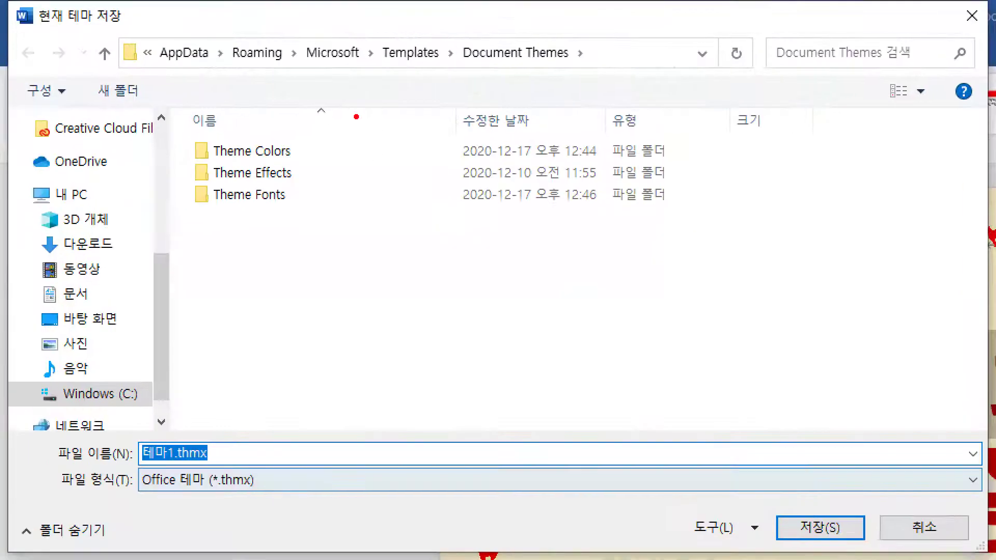
{"action": "left_click_drag", "start_coordinate": [371, 53], "coordinate": [474, 53], "text": "shift"}
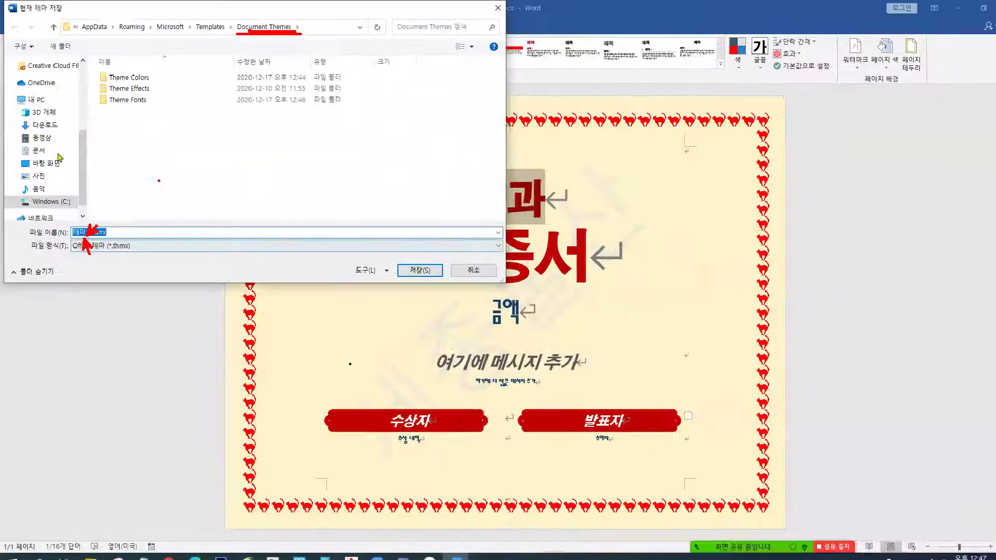
{"action": "type", "text": "d"}
{"action": "key", "text": "BackSpace"}
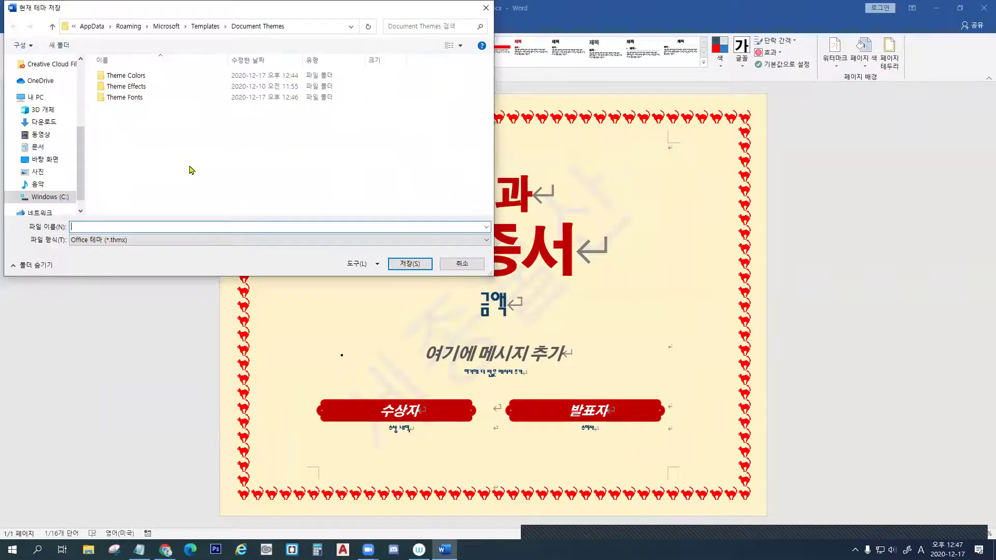
{"action": "type", "text": "인증서테ㅁ마"}
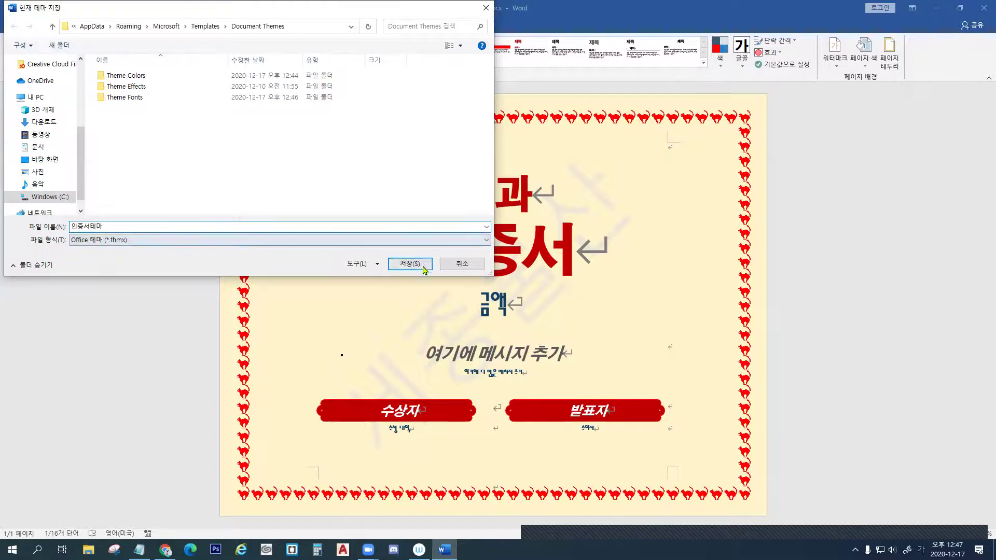
{"action": "left_click", "coordinate": [408, 263]}
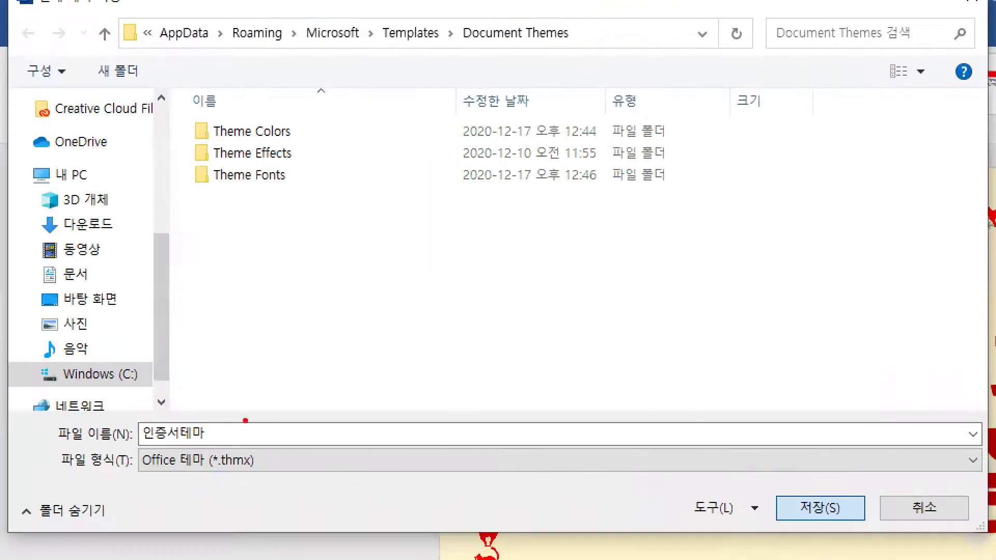
{"action": "left_click_drag", "start_coordinate": [141, 444], "coordinate": [218, 447]}
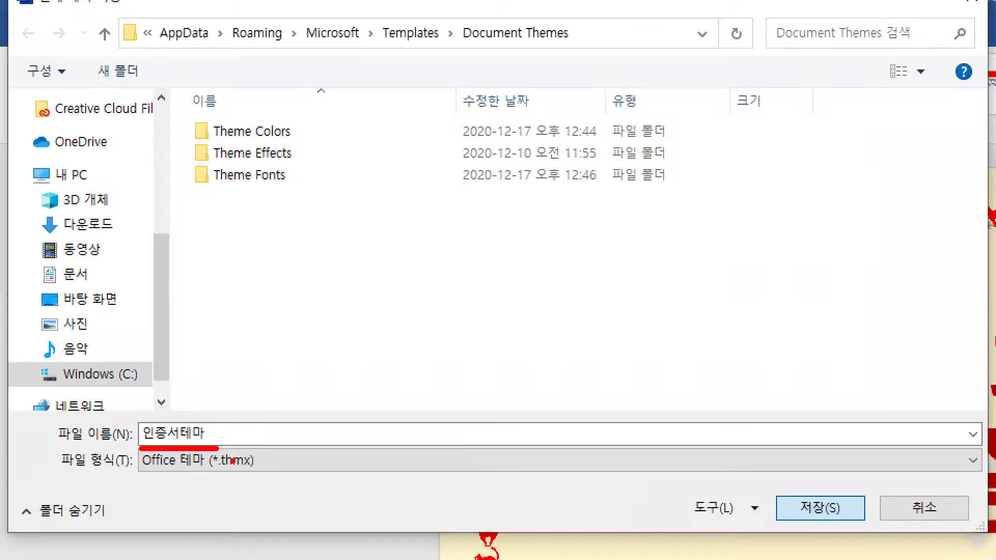
{"action": "key", "text": "Escape"}
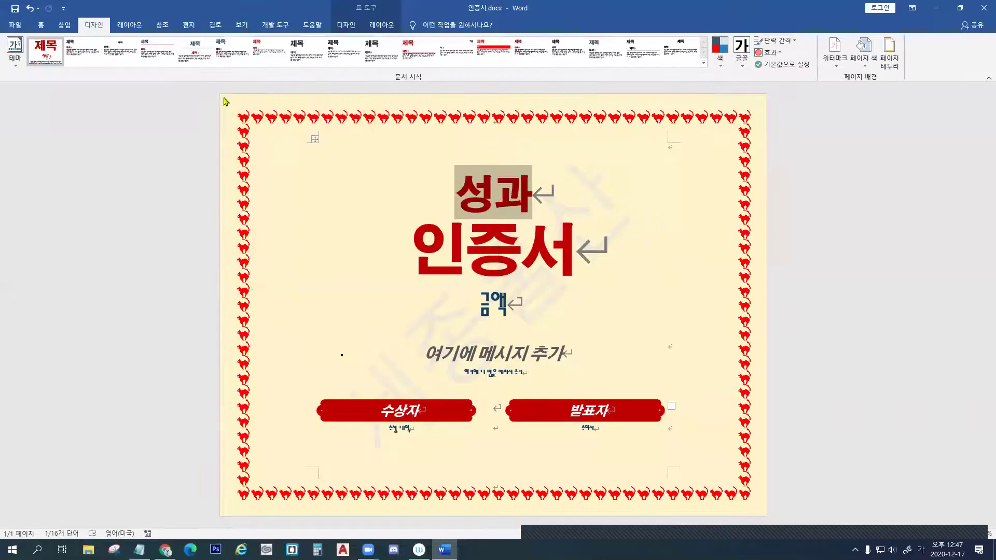
Check the theme gallery for the custom 인증서테마 theme
{"action": "left_click", "coordinate": [16, 59]}
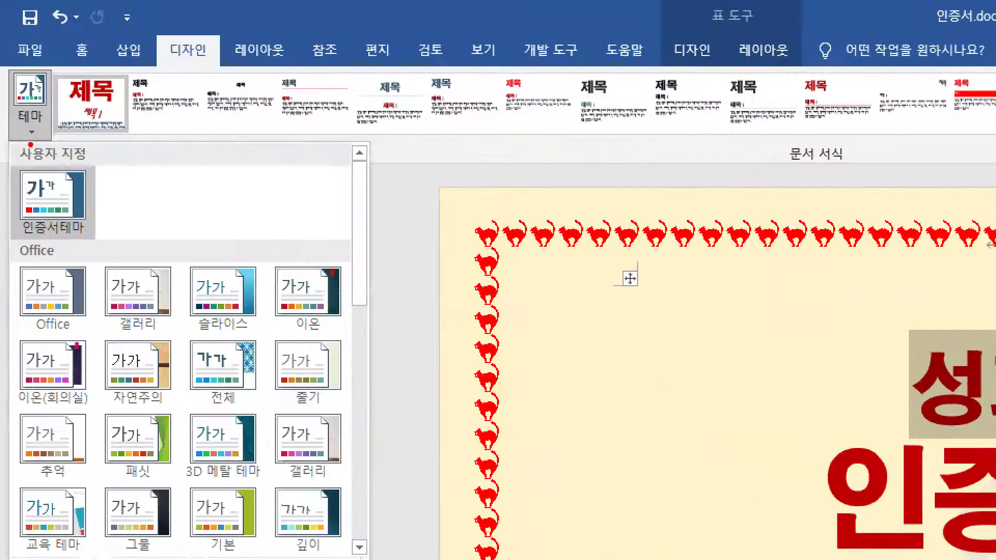
{"action": "left_click_drag", "start_coordinate": [32, 146], "coordinate": [32, 129]}
{"action": "left_click_drag", "start_coordinate": [78, 182], "coordinate": [109, 169]}
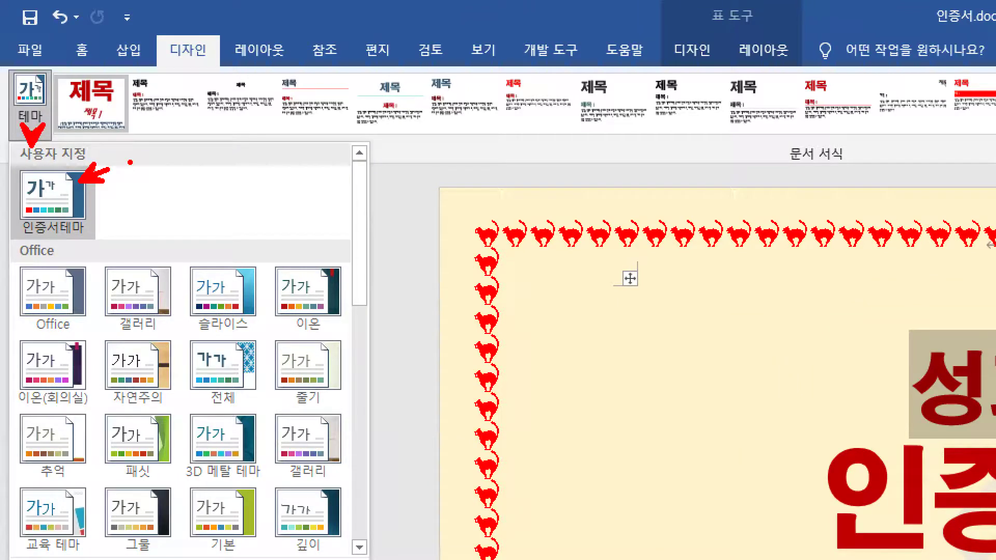
{"action": "left_click", "coordinate": [229, 382]}
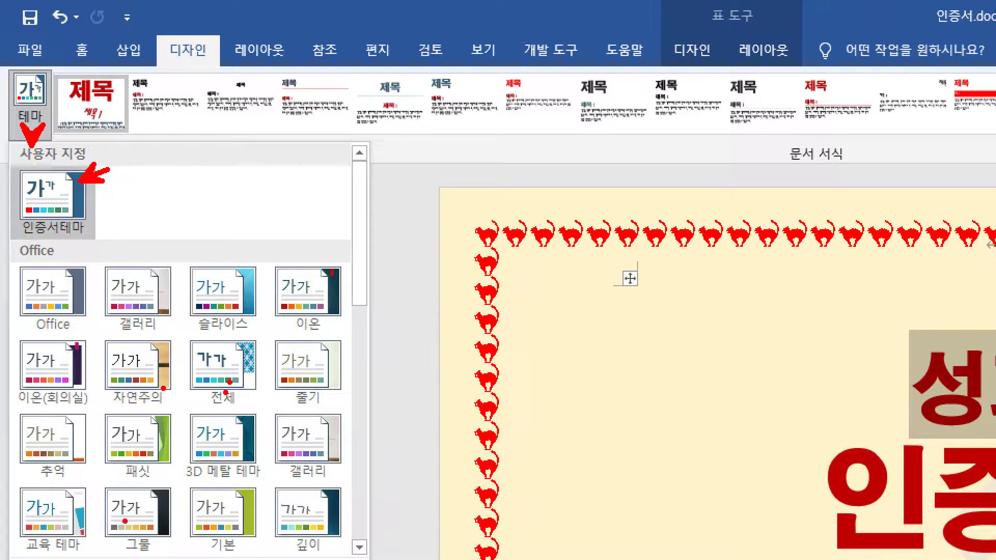